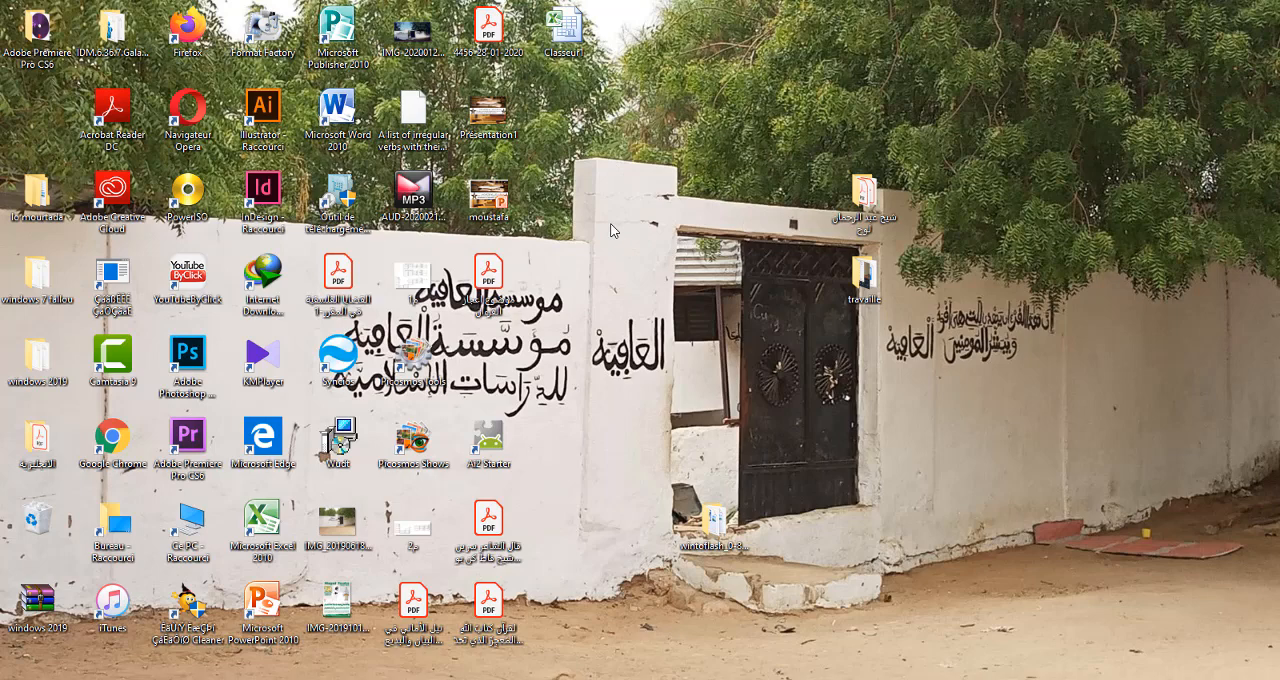
Look through the Creads web article on the top 10 video editing programs, covering Avidemux and Shotcut
left_click(780, 679)
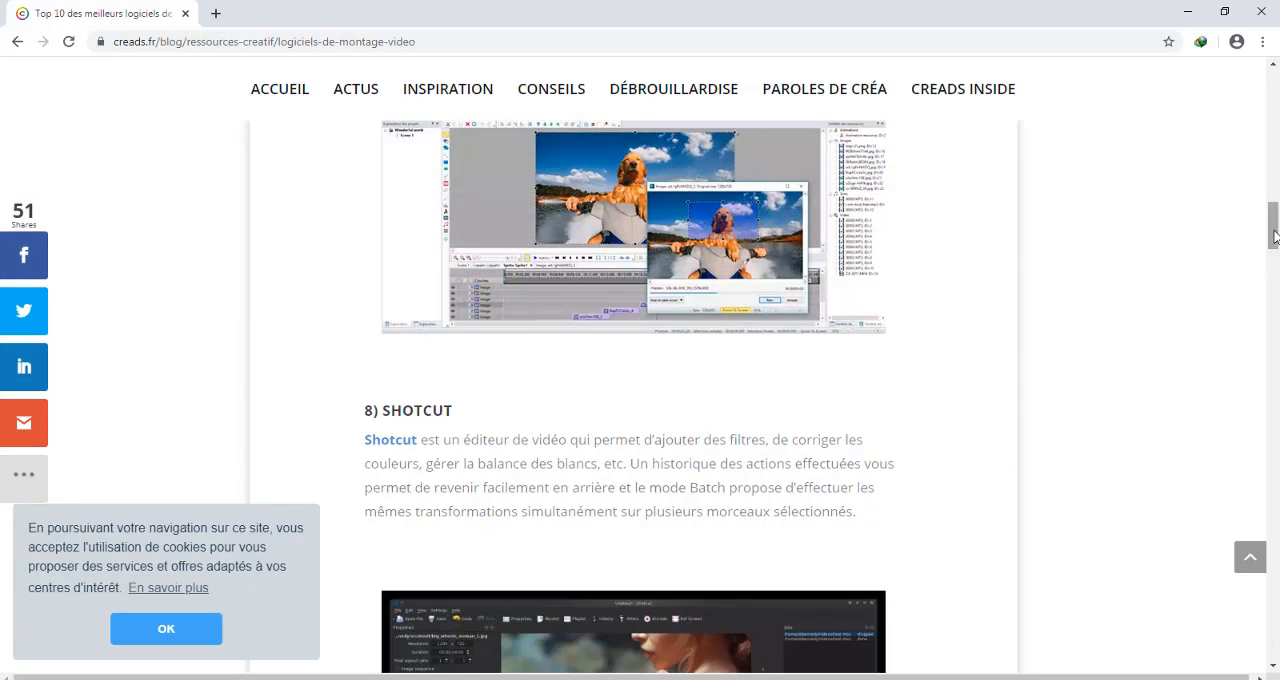
left_click_drag(1275, 234, 1275, 170)
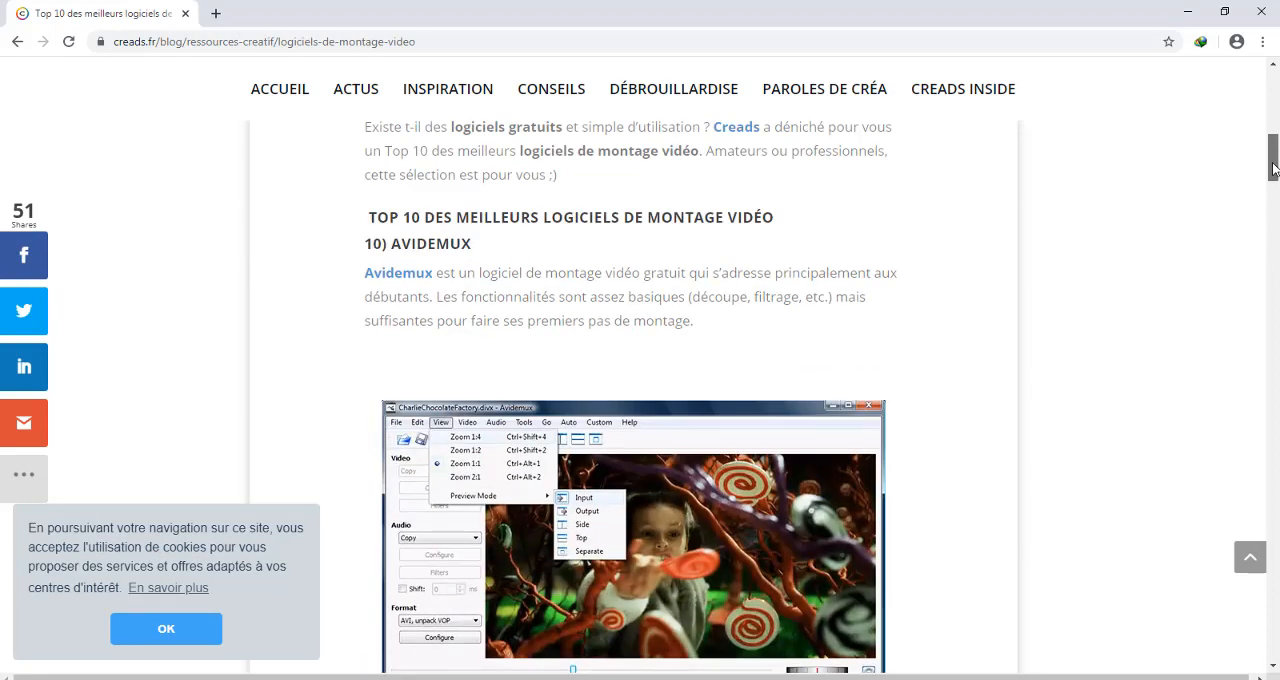
left_click_drag(1275, 170, 1273, 268)
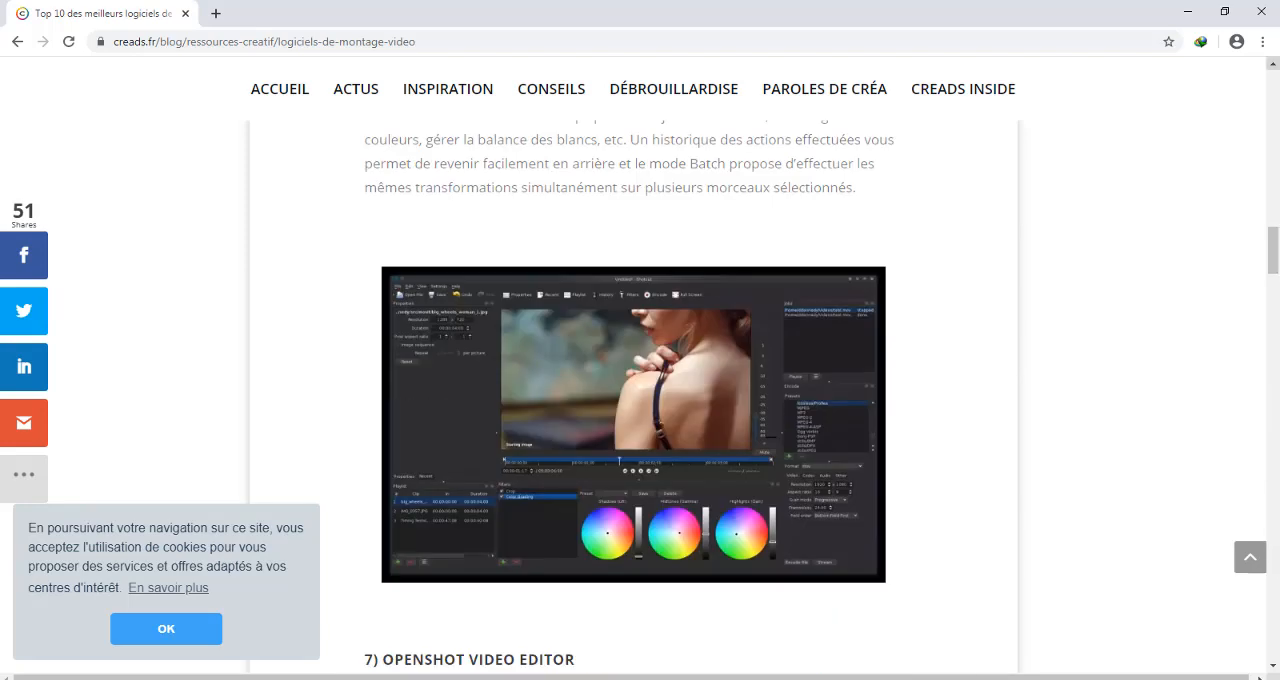
left_click(1184, 15)
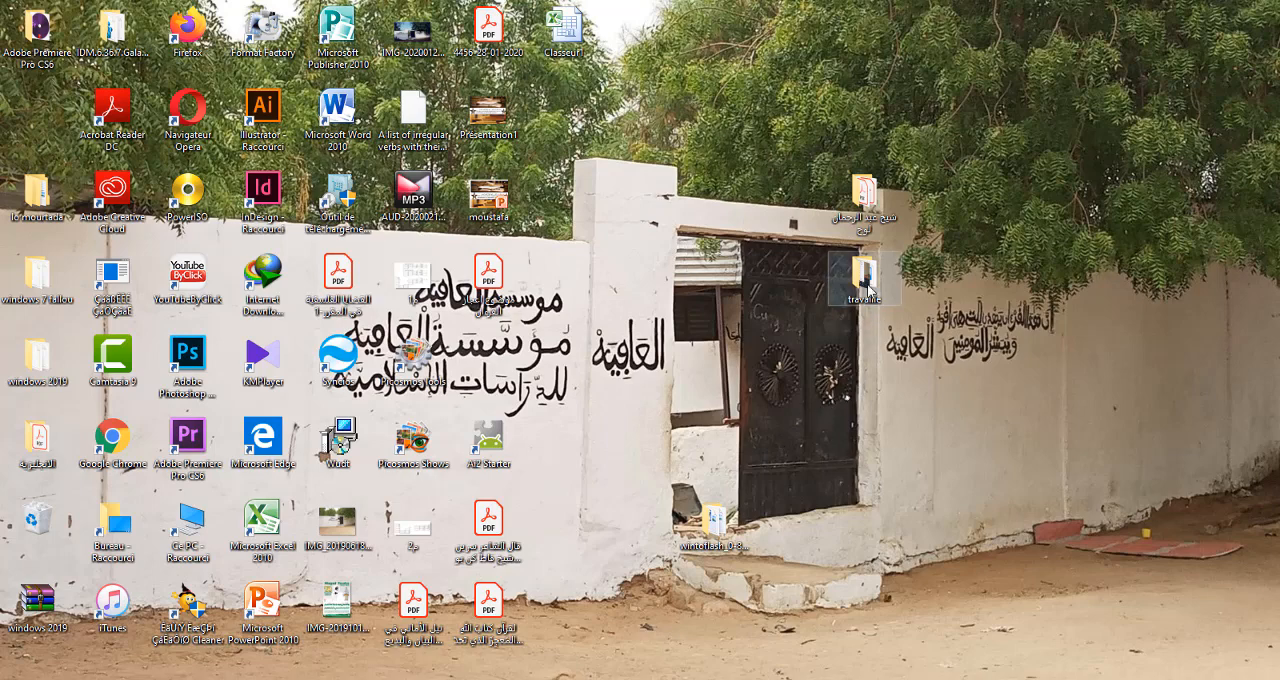
Move the travaille folder over the black gate on the desktop wallpaper and open it
left_click_drag(867, 287, 826, 330)
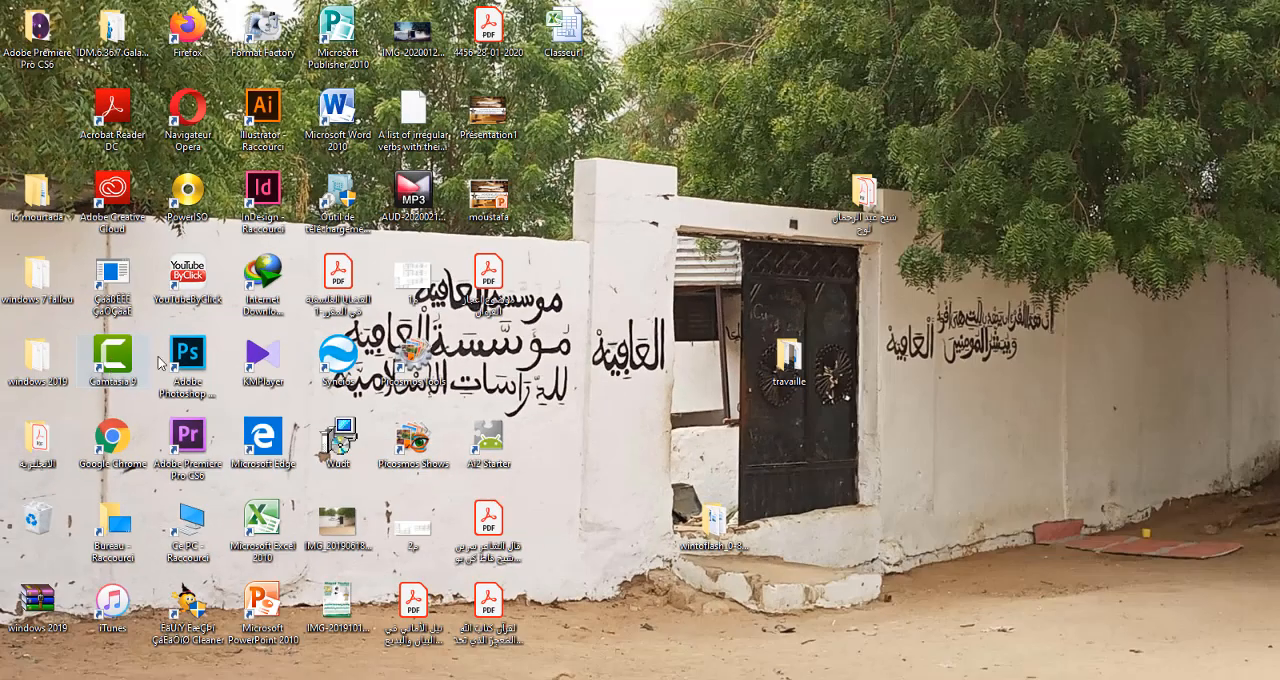
left_click(789, 370)
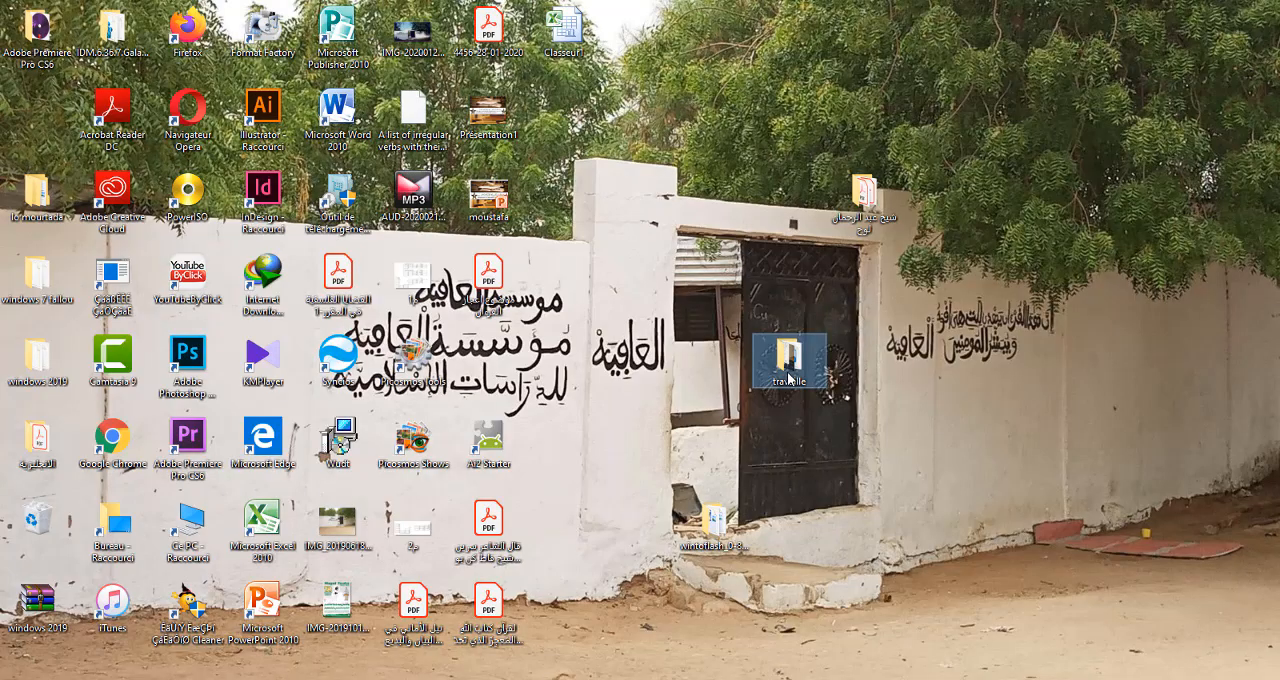
double_click(789, 372)
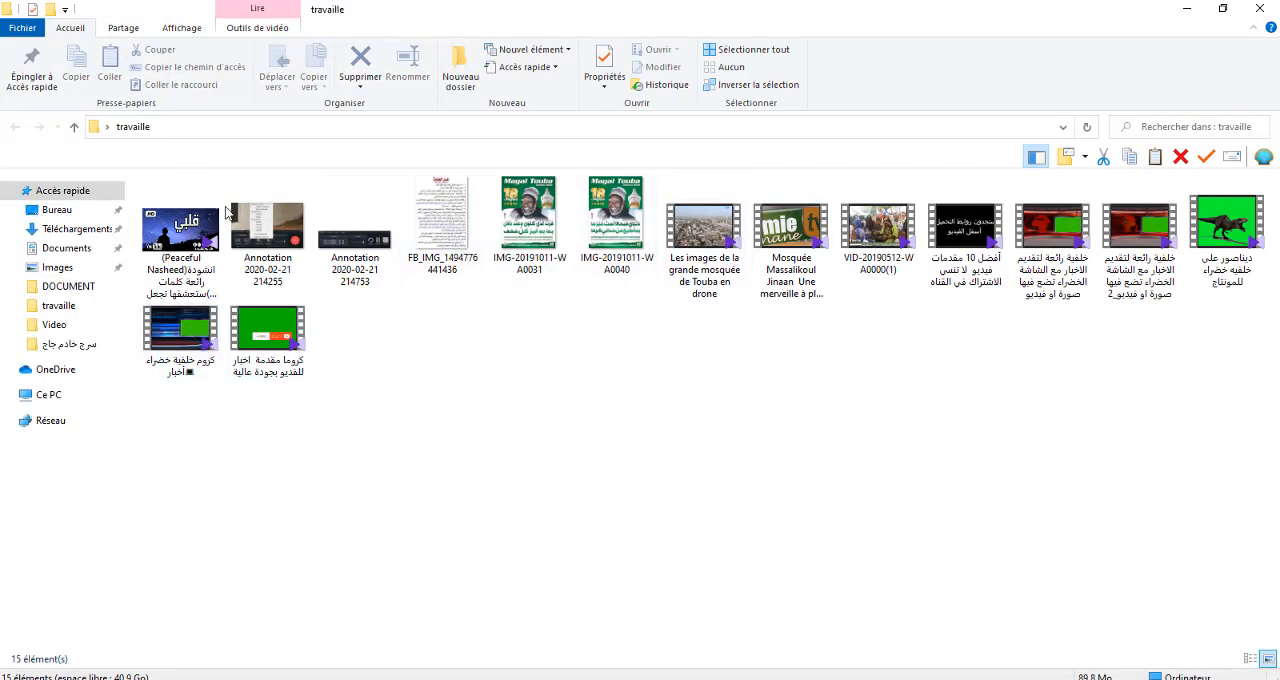
View the Annotation 2020-02-21 screenshots in the travaille folder and return to the desktop
double_click(262, 240)
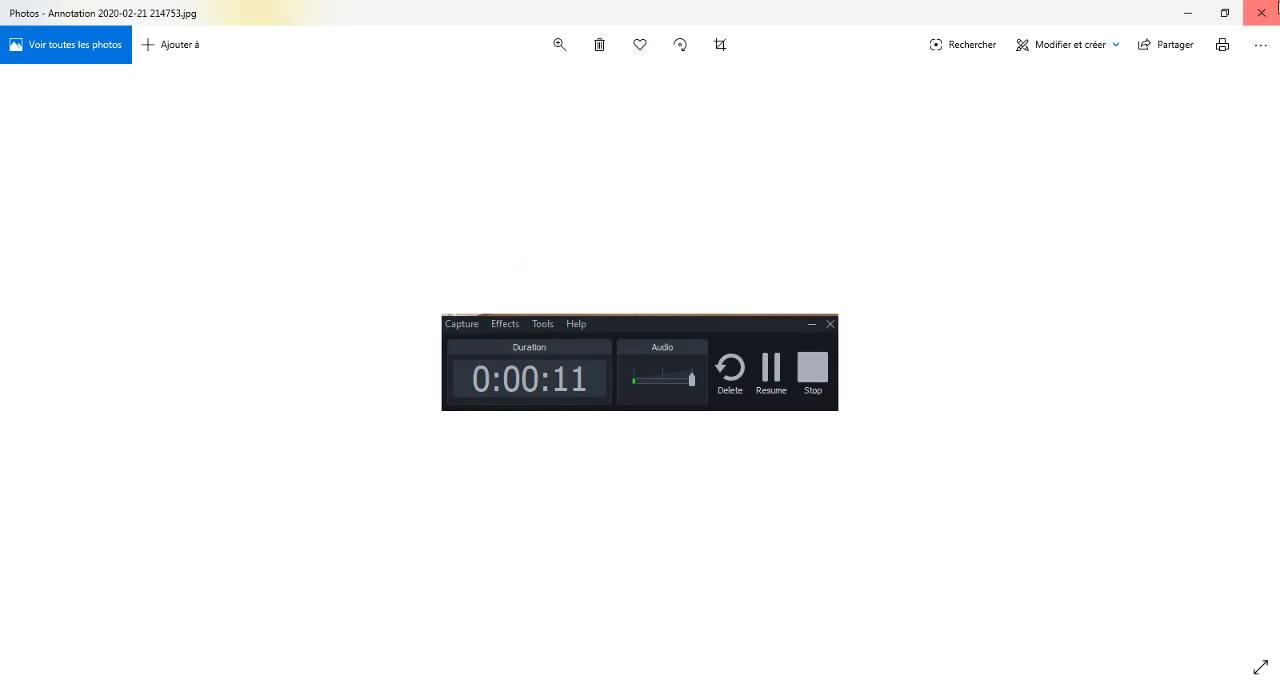
left_click(1261, 12)
left_click(1168, 5)
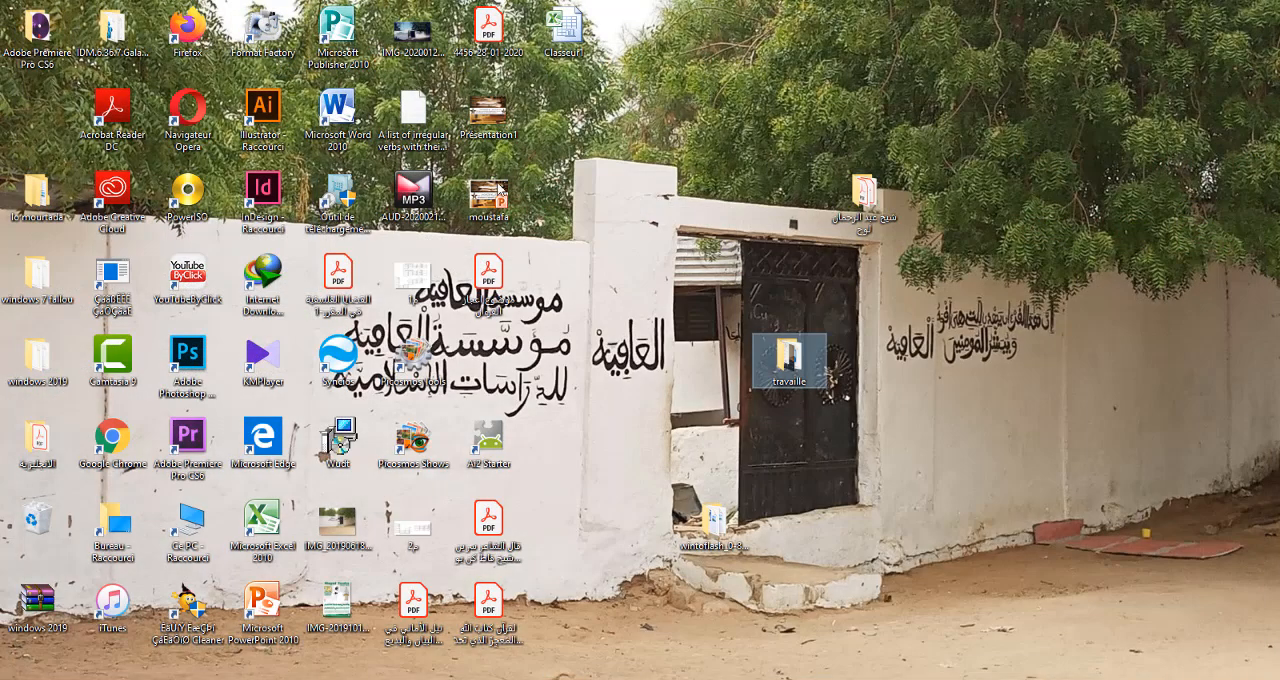
Launch Camtasia 9 and start a new project from the welcome window
right_click(113, 360)
left_click(150, 260)
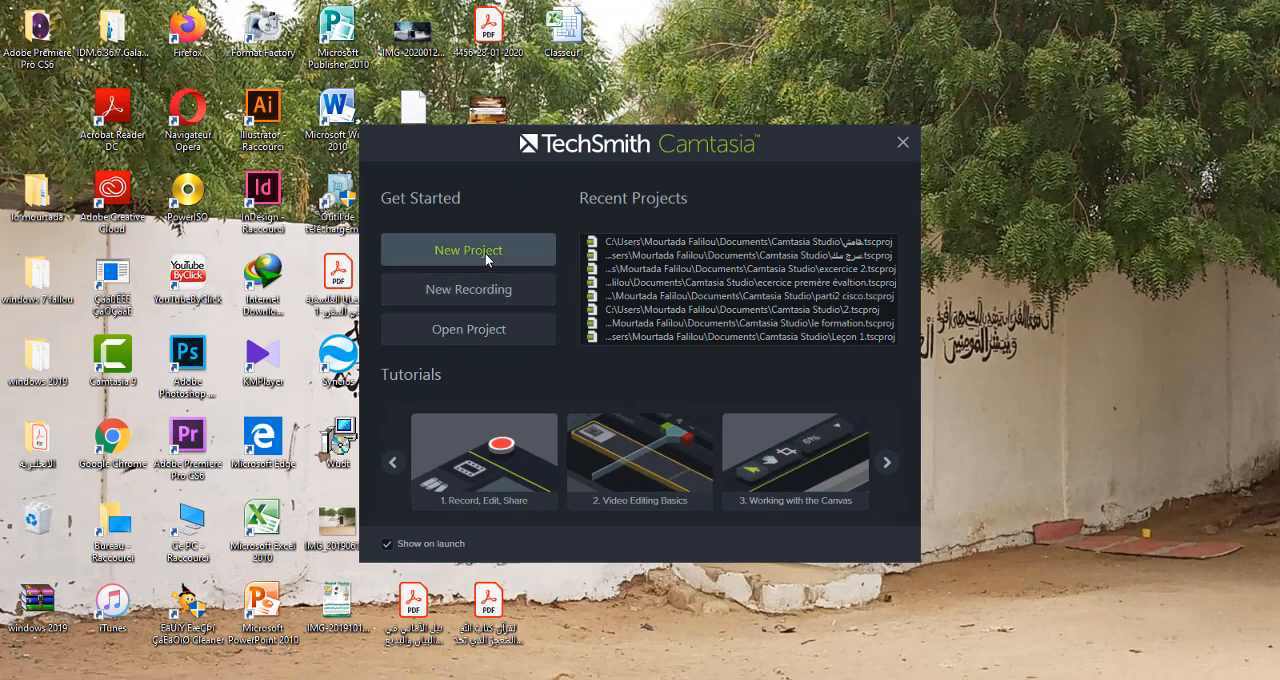
left_click(485, 253)
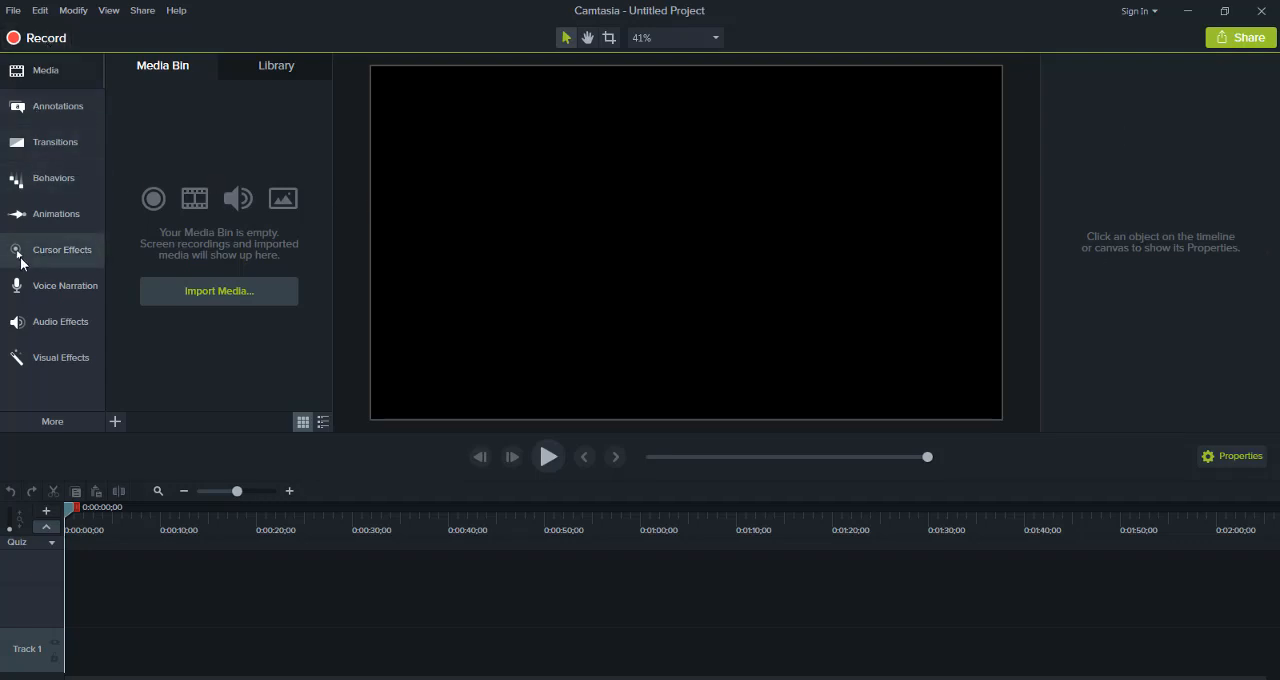
Open the media Library and preview the busstop-01 icon in the Icons - Buildings folder
left_click(40, 73)
left_click(266, 68)
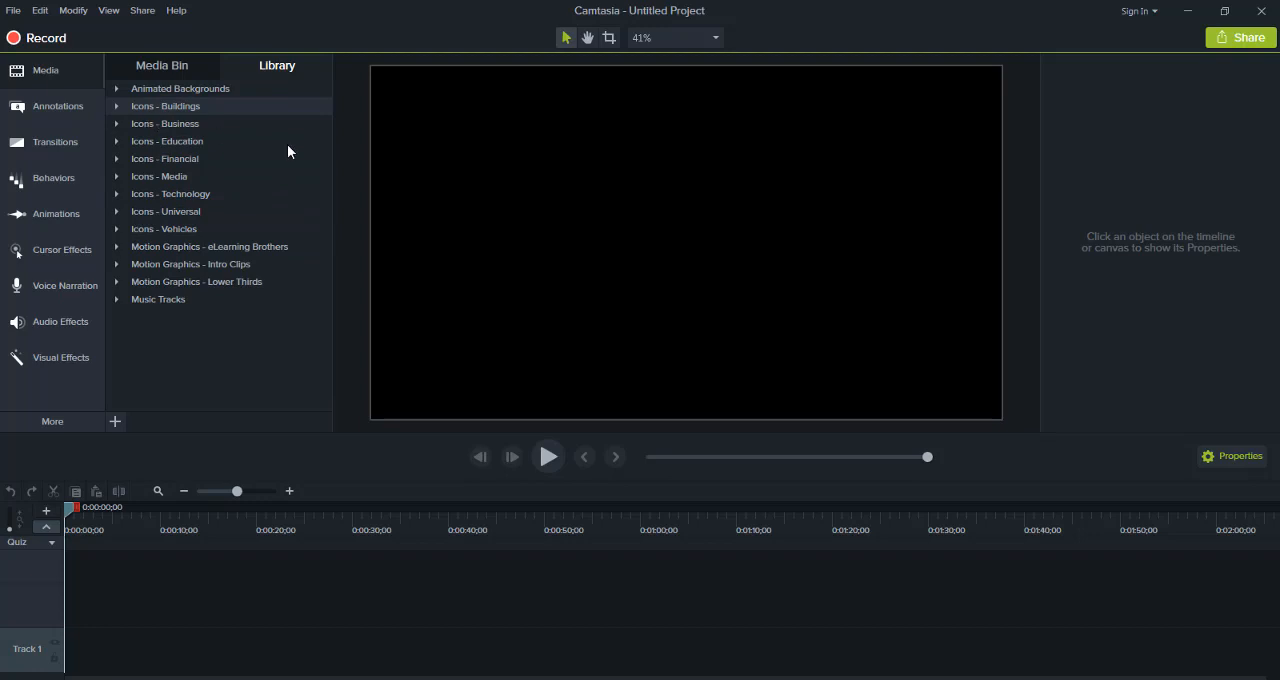
left_click(252, 107)
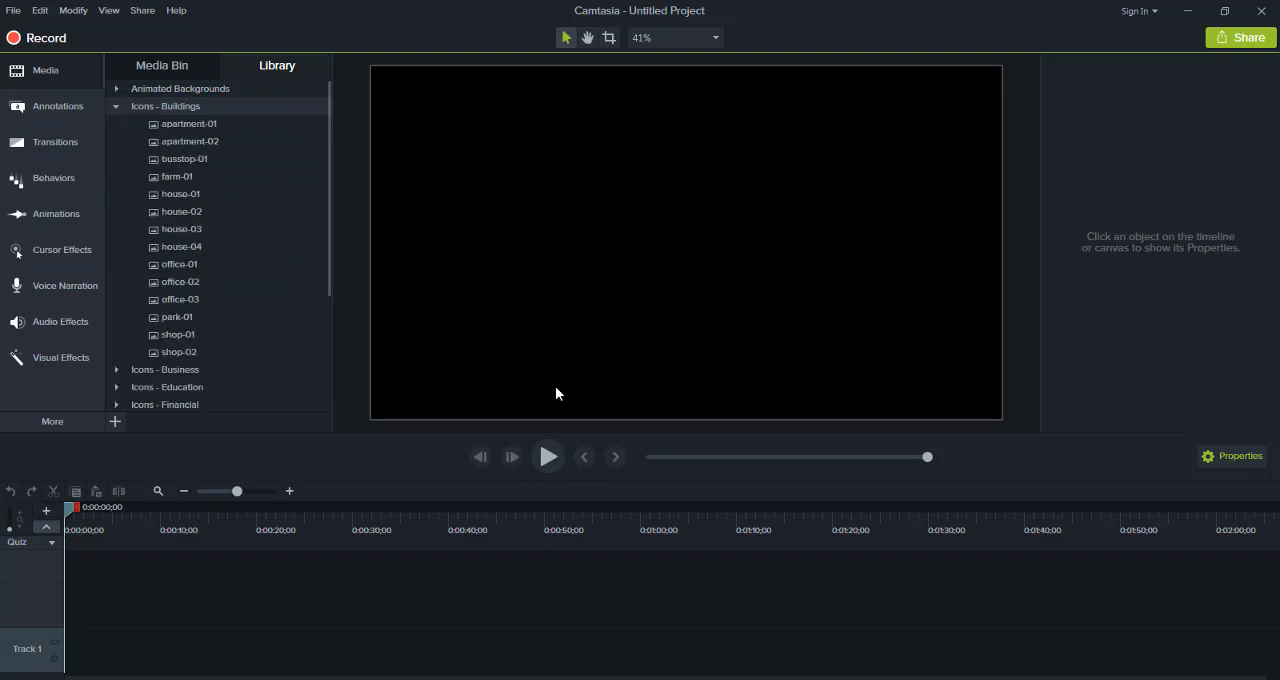
left_click(206, 166)
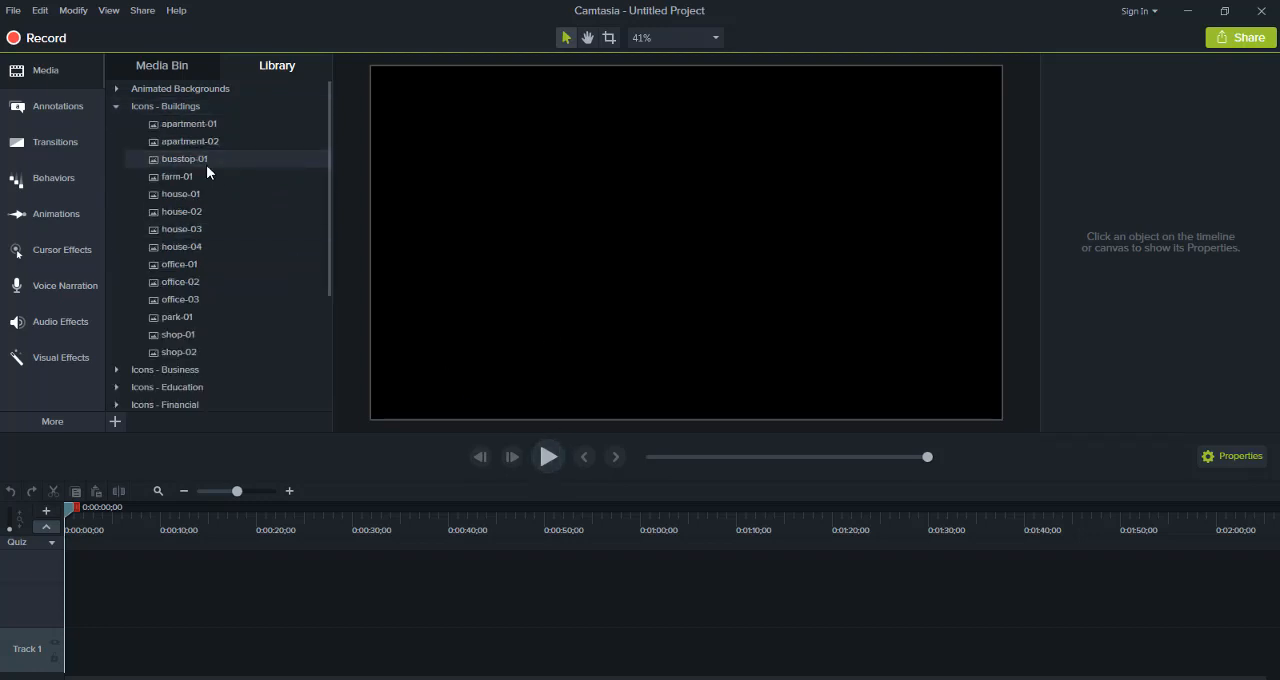
double_click(204, 158)
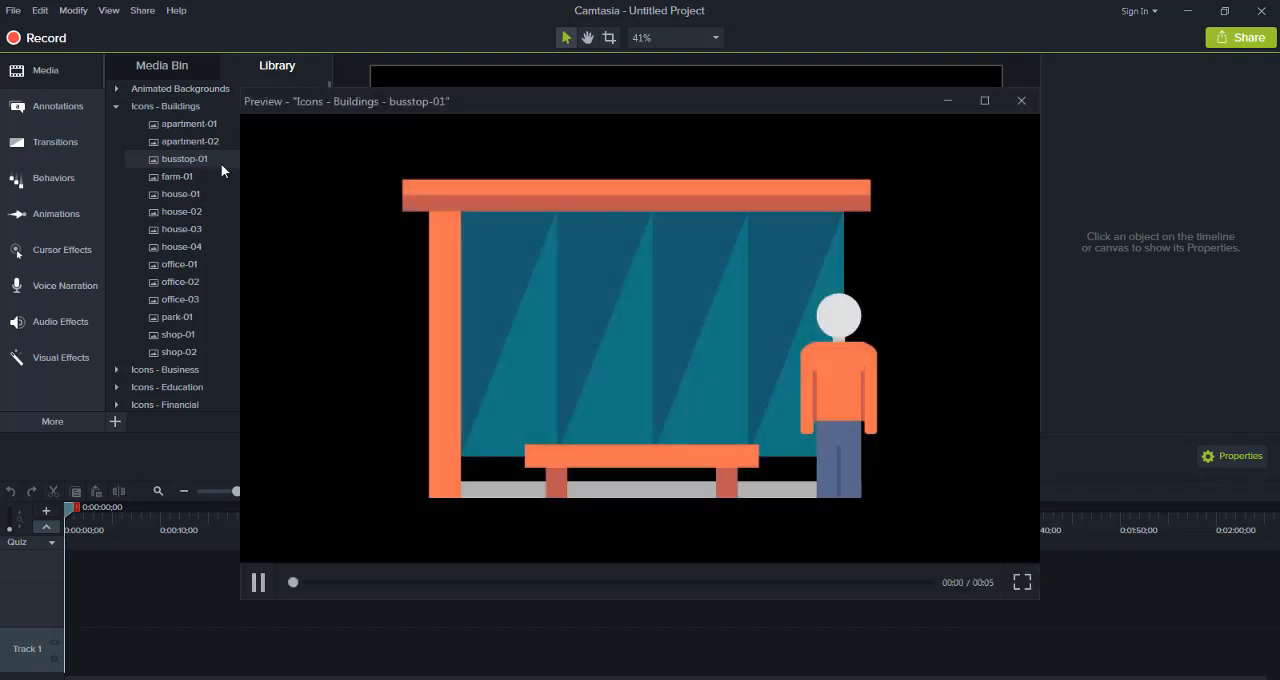
left_click(1030, 99)
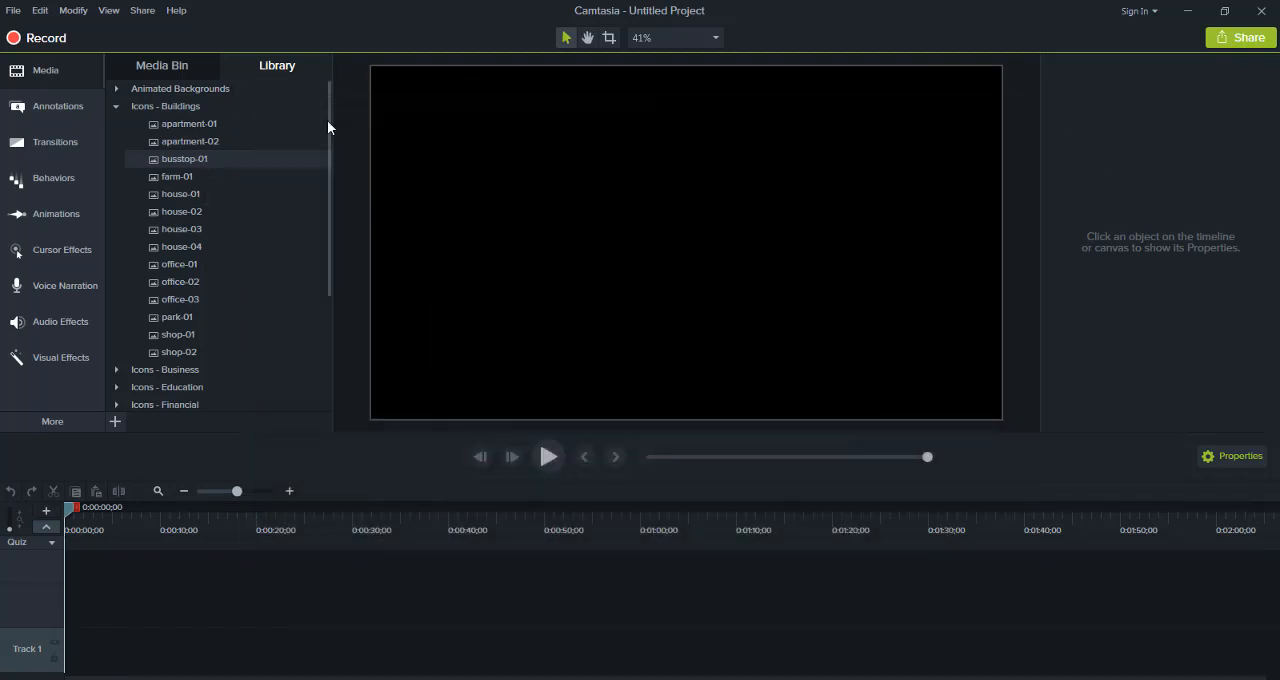
left_click(117, 104)
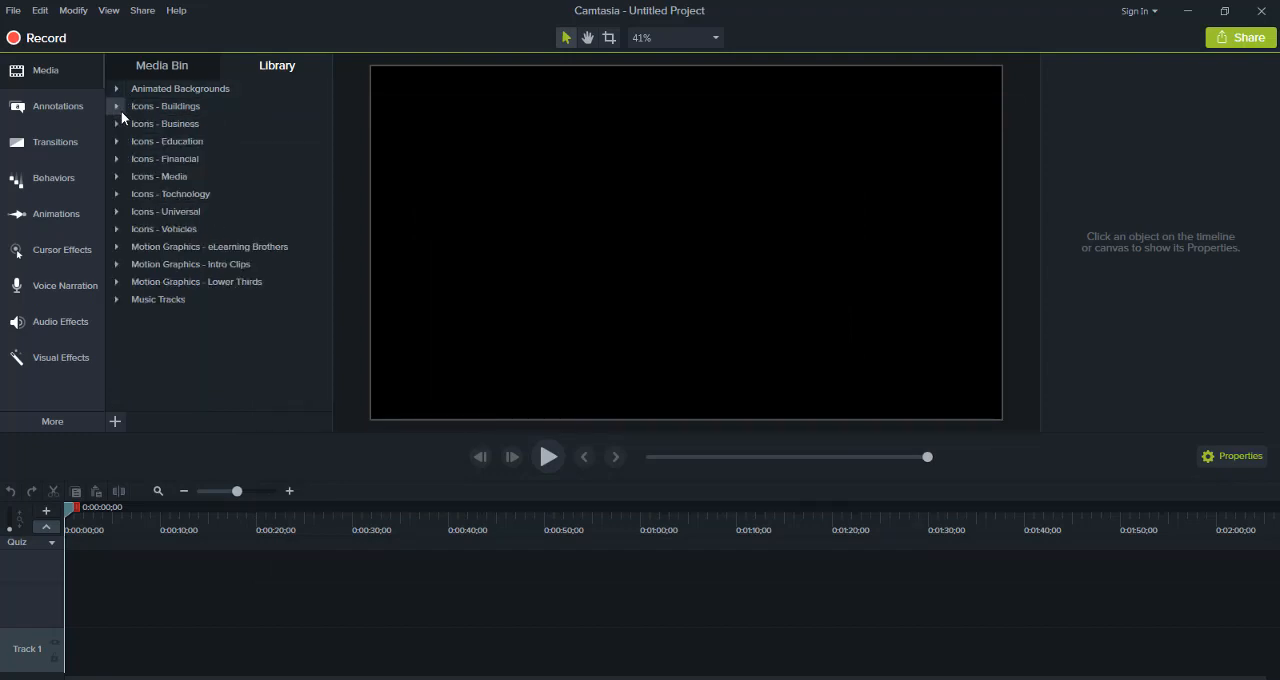
Examine the contents of the Icons - Media and Icons - Vehicles library folders
double_click(171, 179)
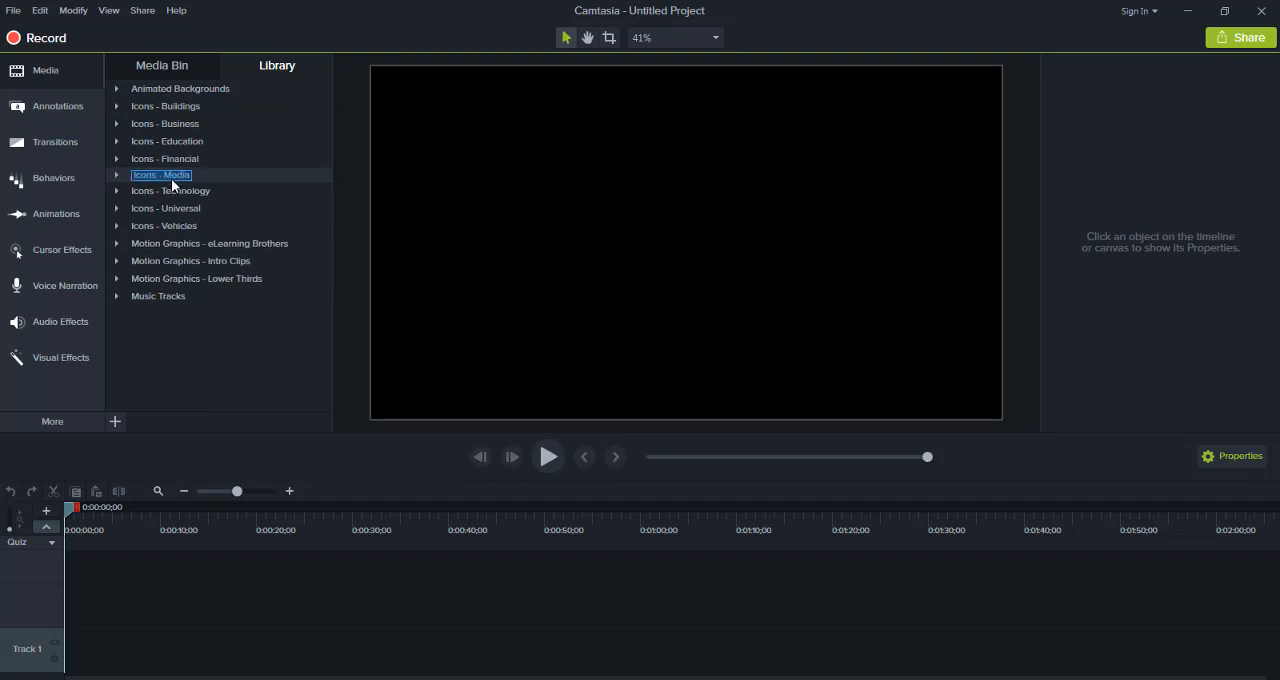
double_click(250, 172)
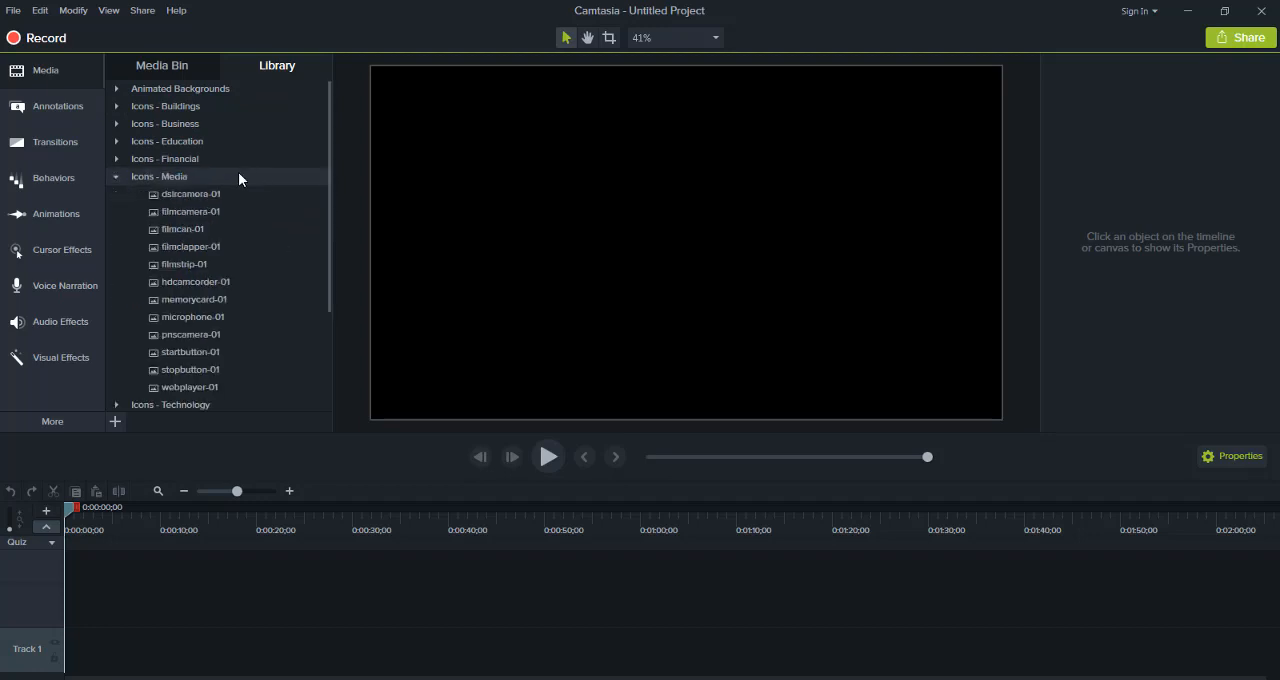
double_click(239, 175)
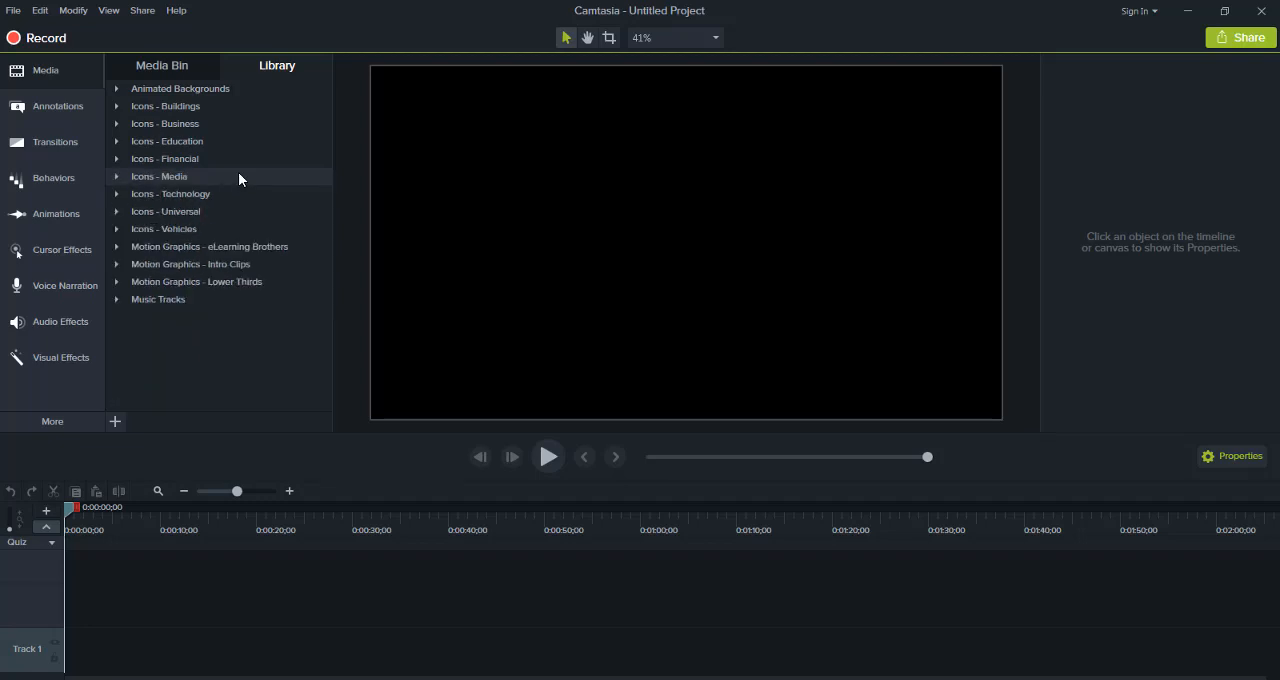
double_click(205, 229)
double_click(205, 229)
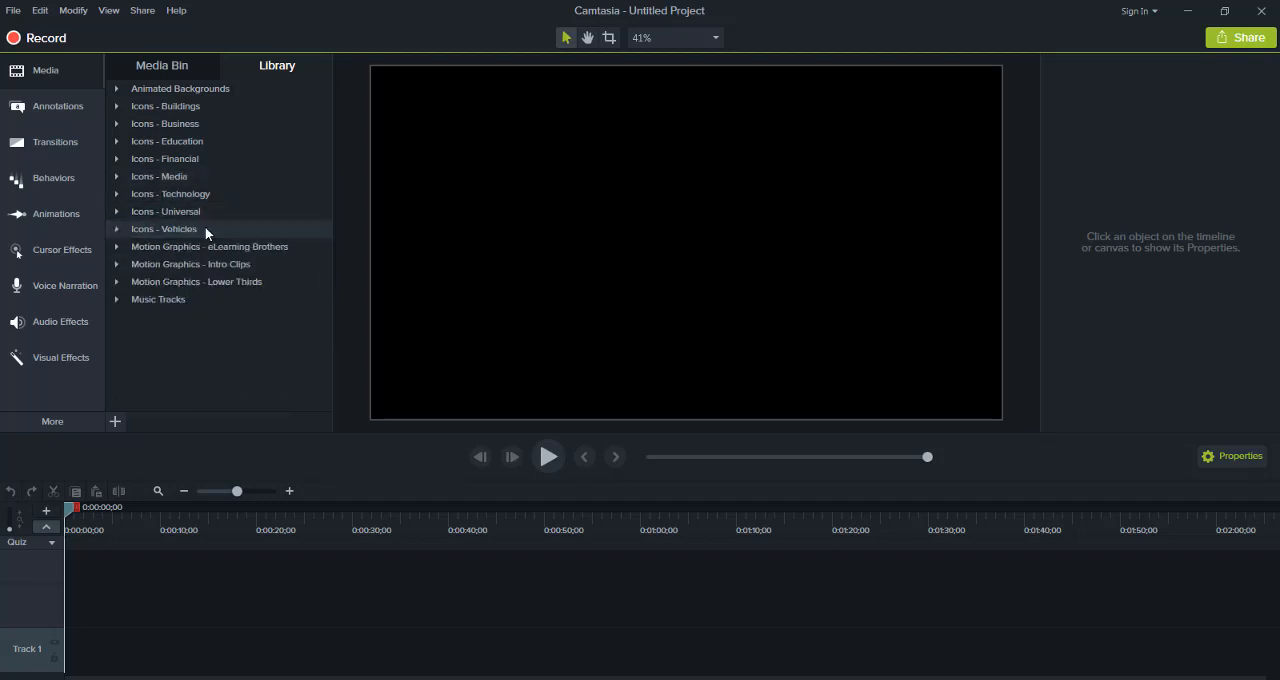
Preview the fadingsquares clip from the Motion Graphics - Intro Clips library folder
double_click(205, 262)
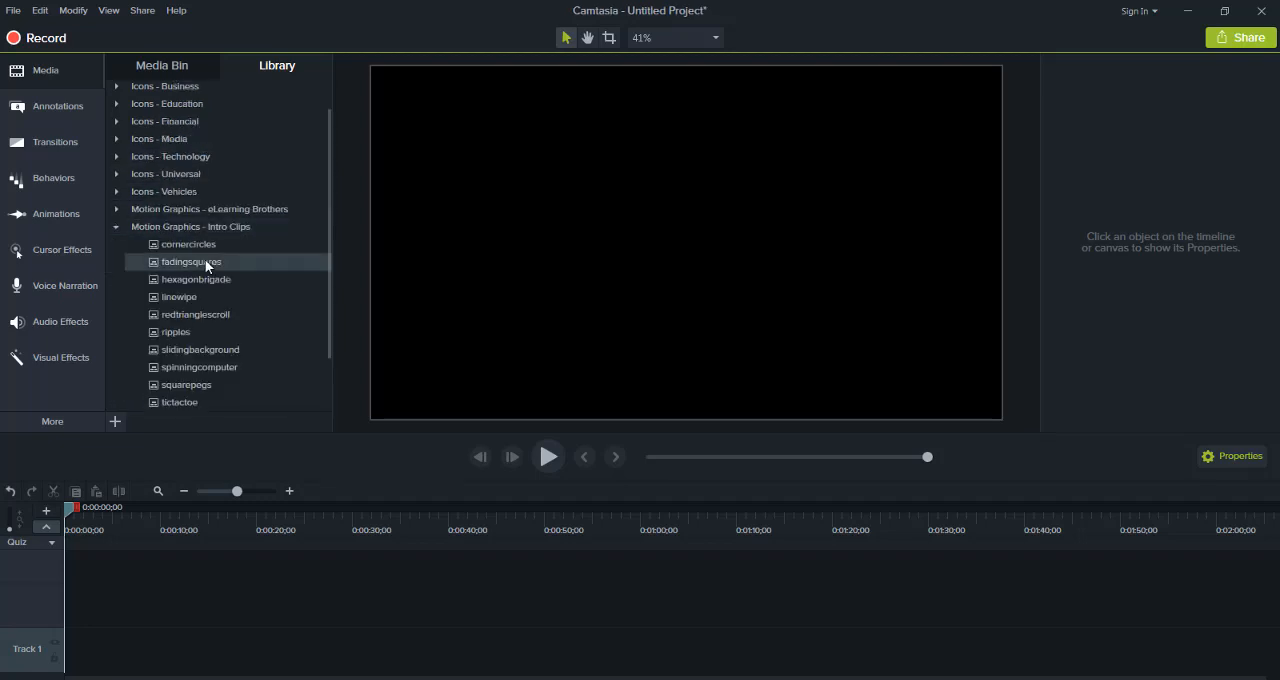
double_click(205, 262)
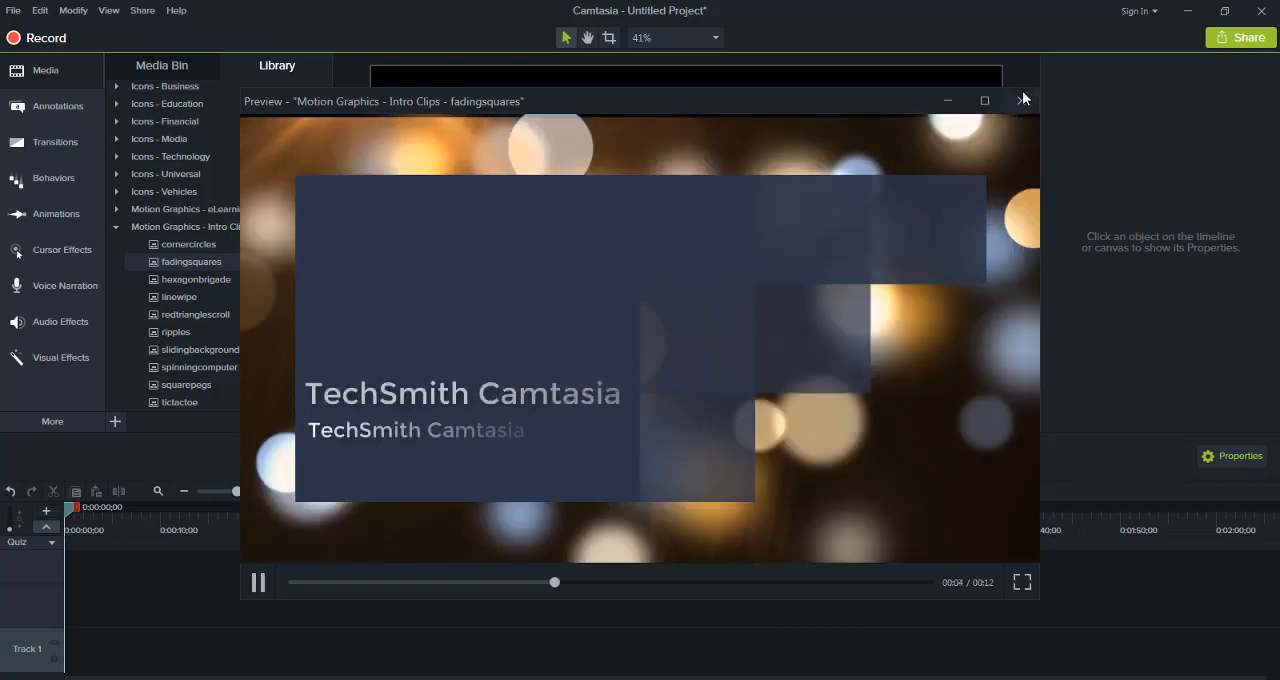
left_click(1021, 100)
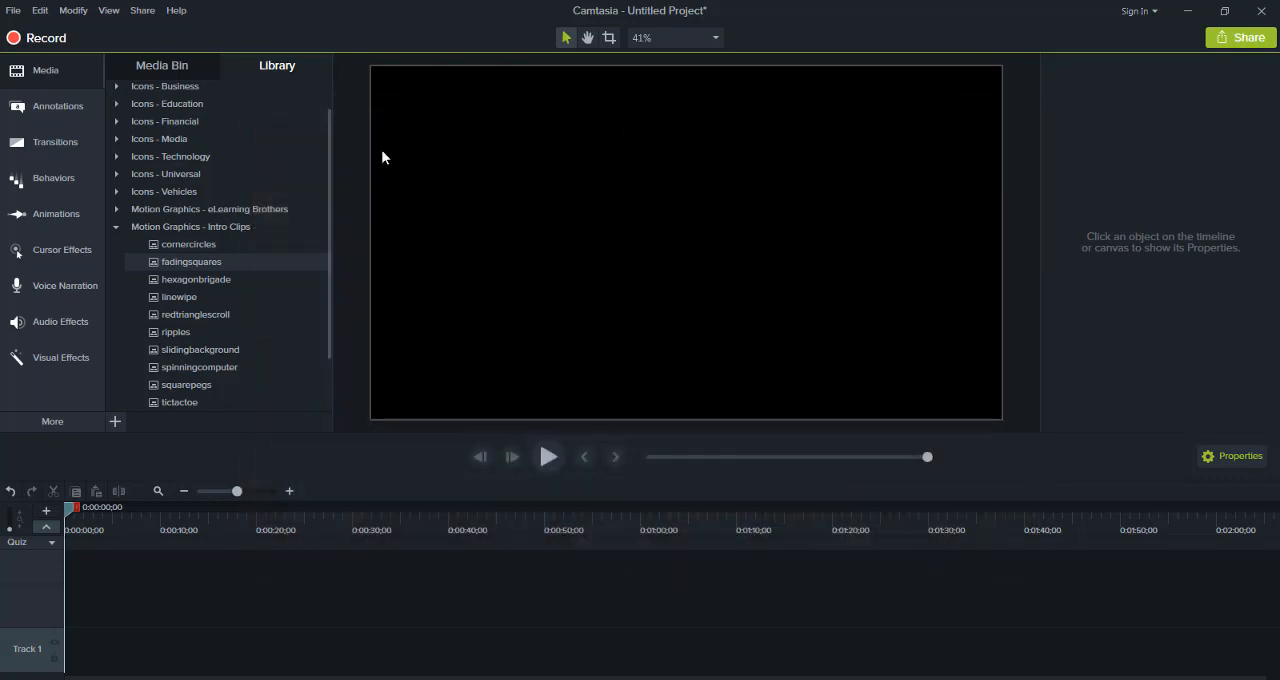
Examine the Business, Education, Financial, Media and Technology icon folders in the library, collapsing each one again
left_click(141, 93)
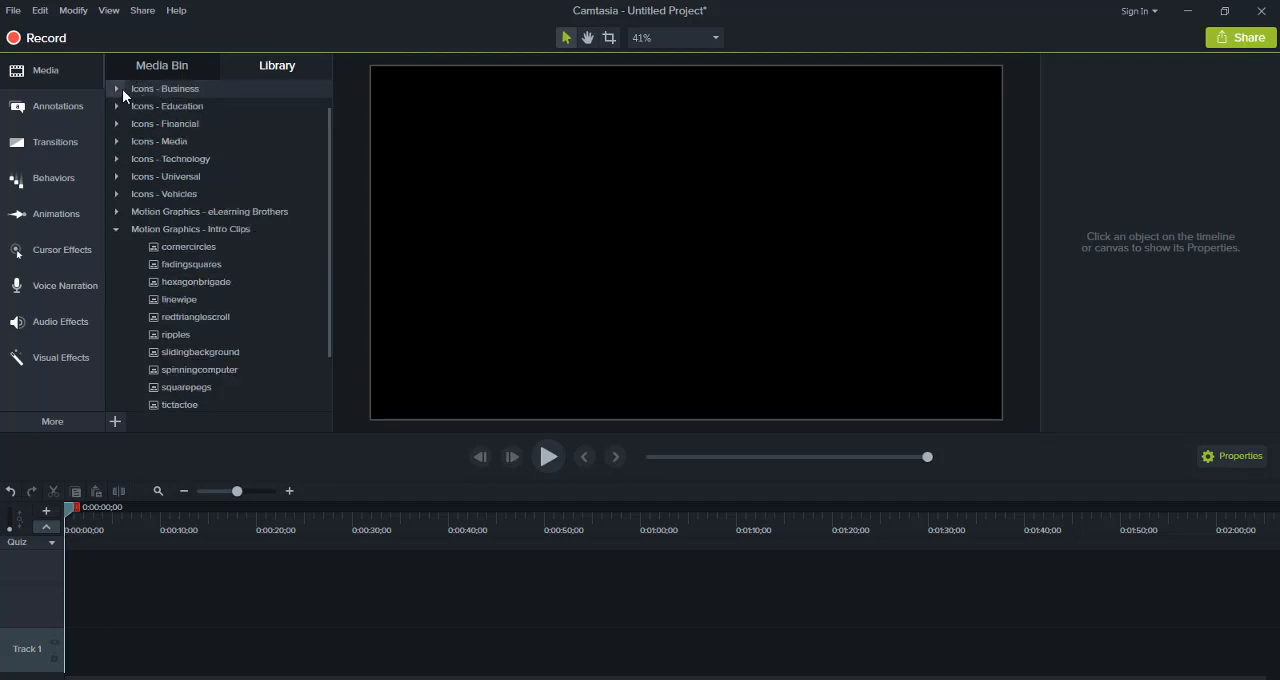
left_click(117, 89)
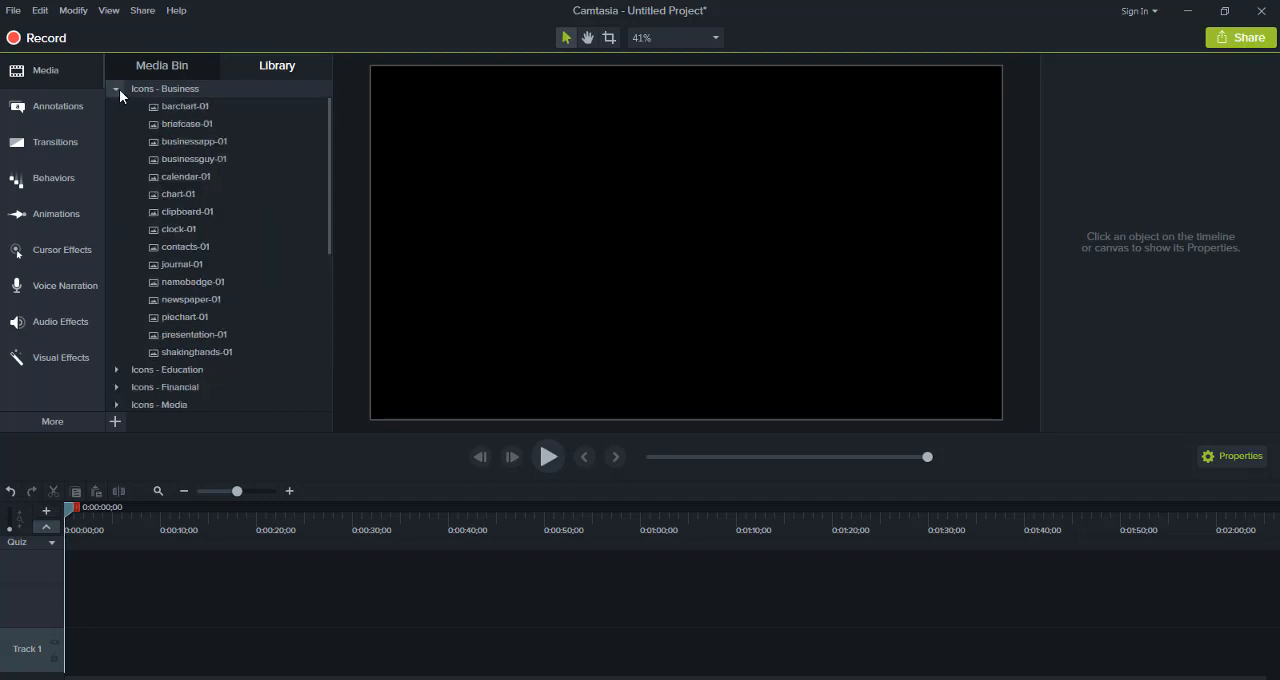
left_click(117, 89)
left_click(118, 105)
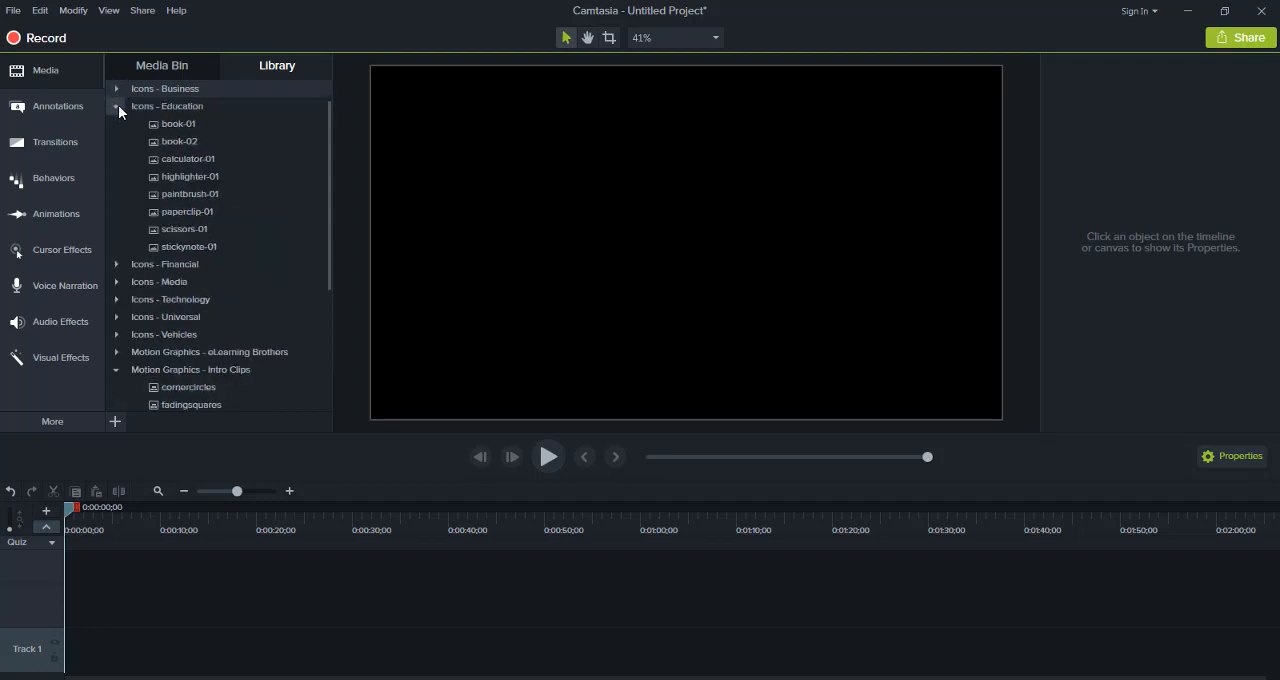
left_click(118, 107)
left_click(118, 122)
left_click(118, 122)
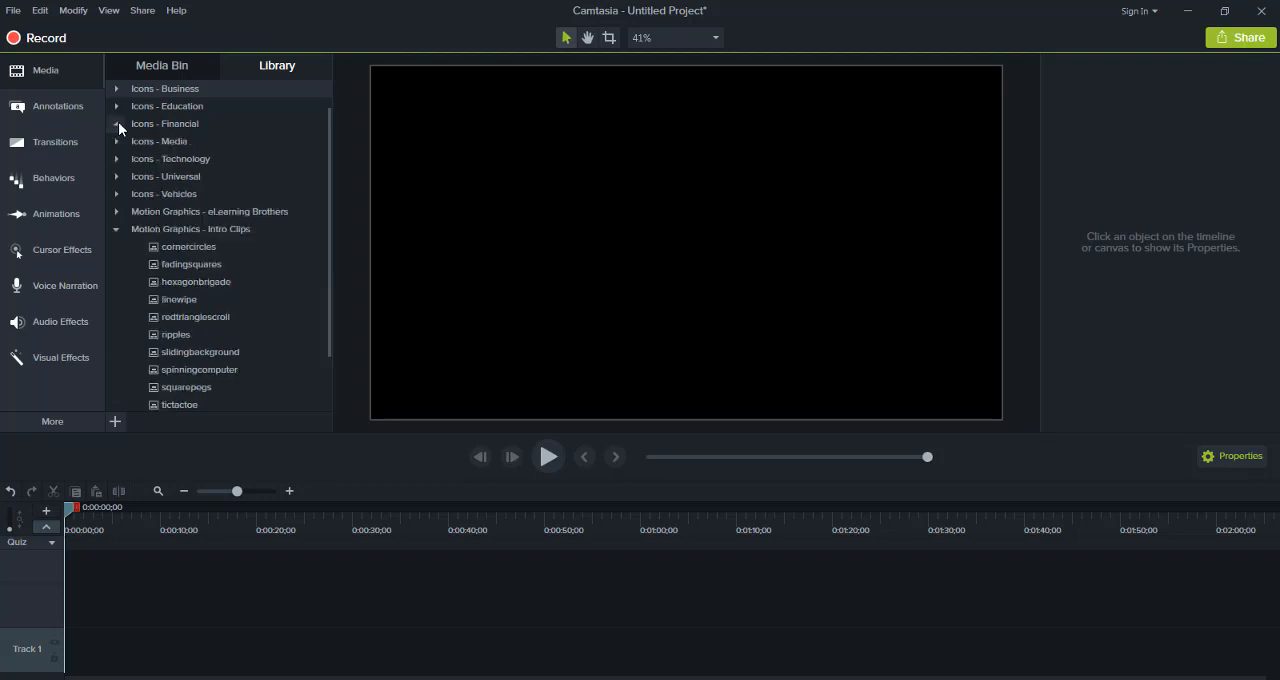
left_click(118, 138)
left_click(118, 139)
left_click(118, 158)
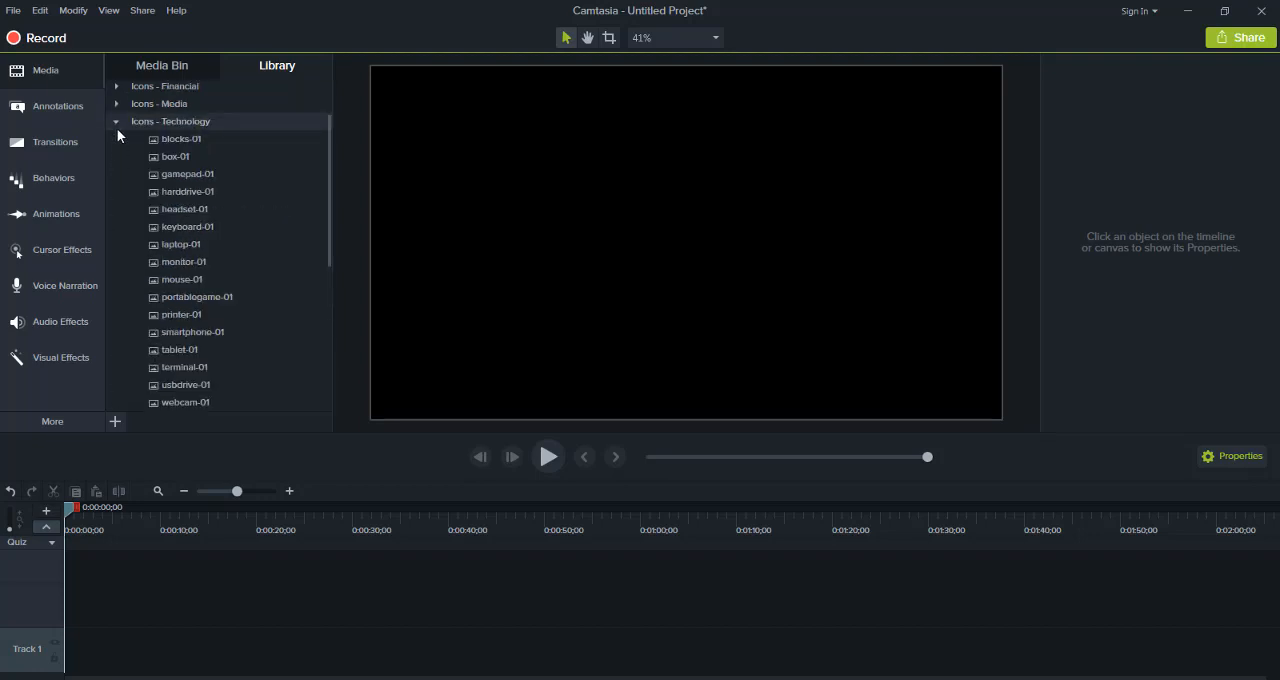
left_click(116, 121)
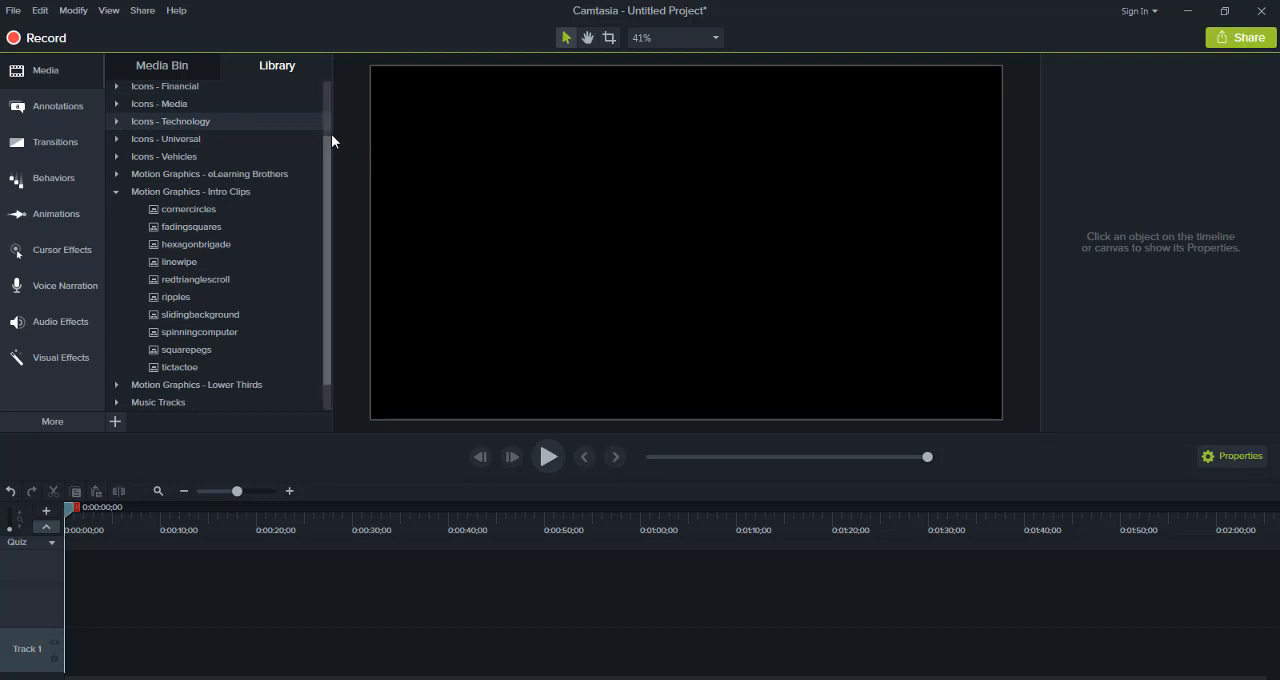
Review the icon folders from Buildings through Technology once more and collapse the Motion Graphics - Intro Clips folder
left_click_drag(330, 146, 327, 95)
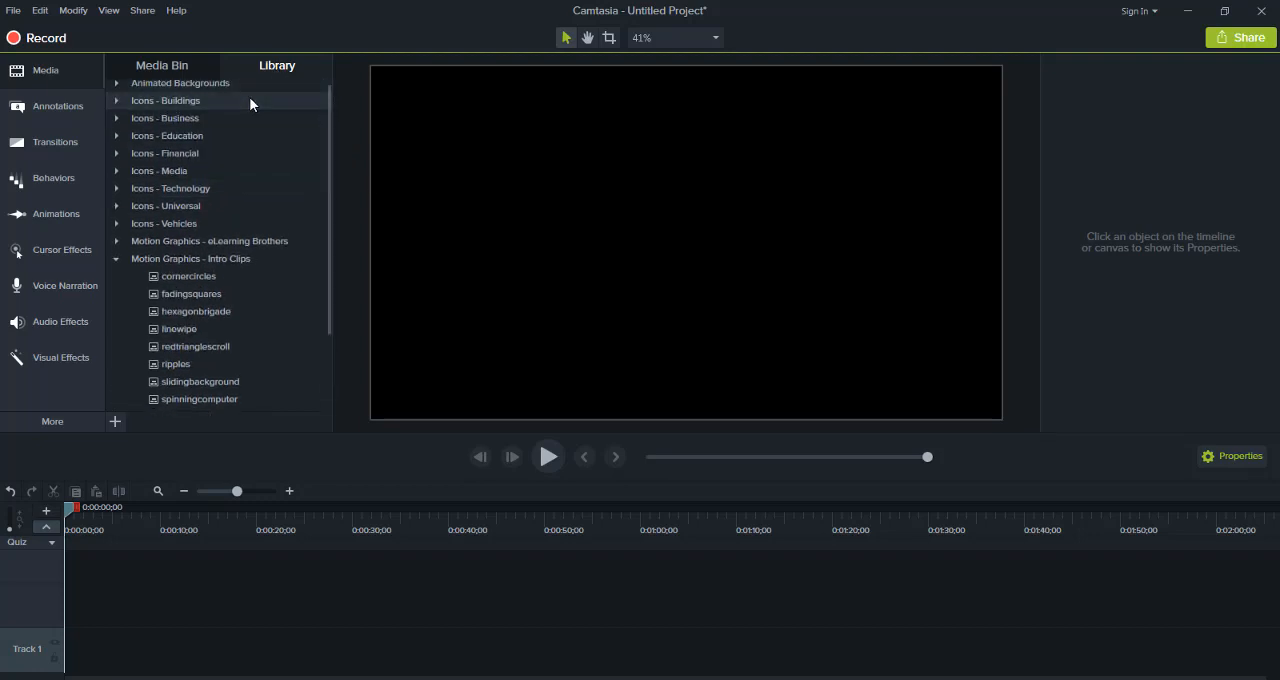
left_click(115, 101)
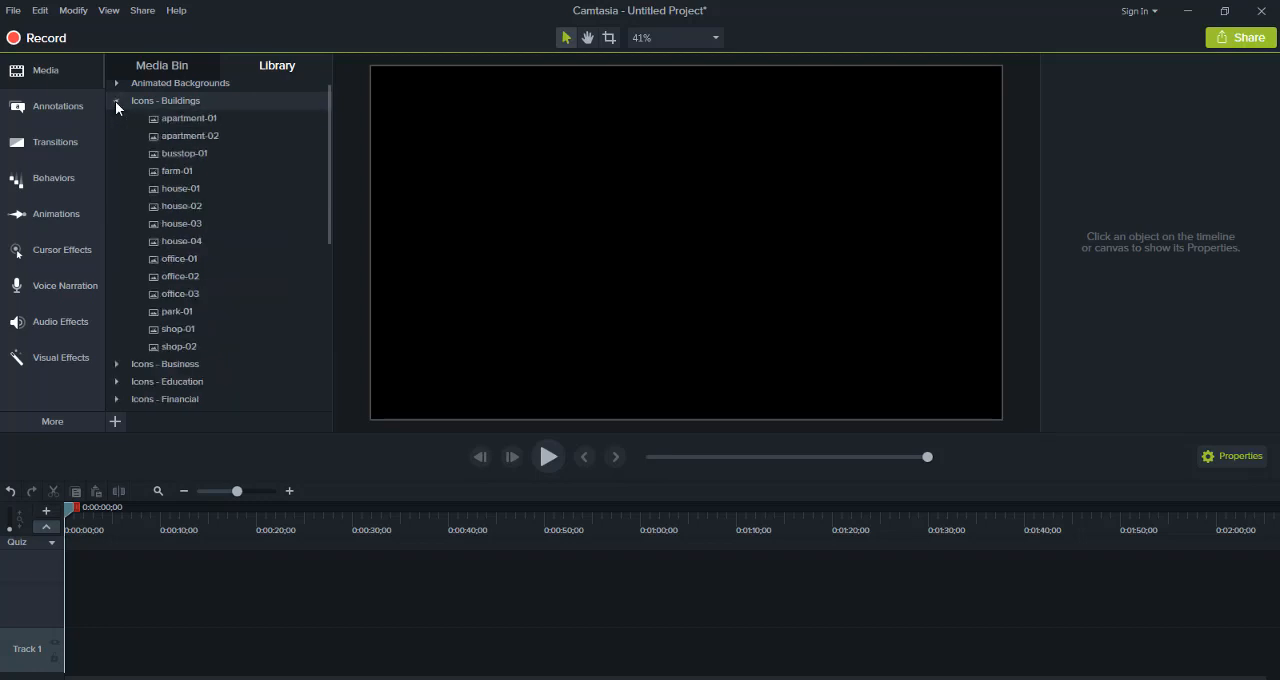
left_click(115, 101)
left_click(119, 118)
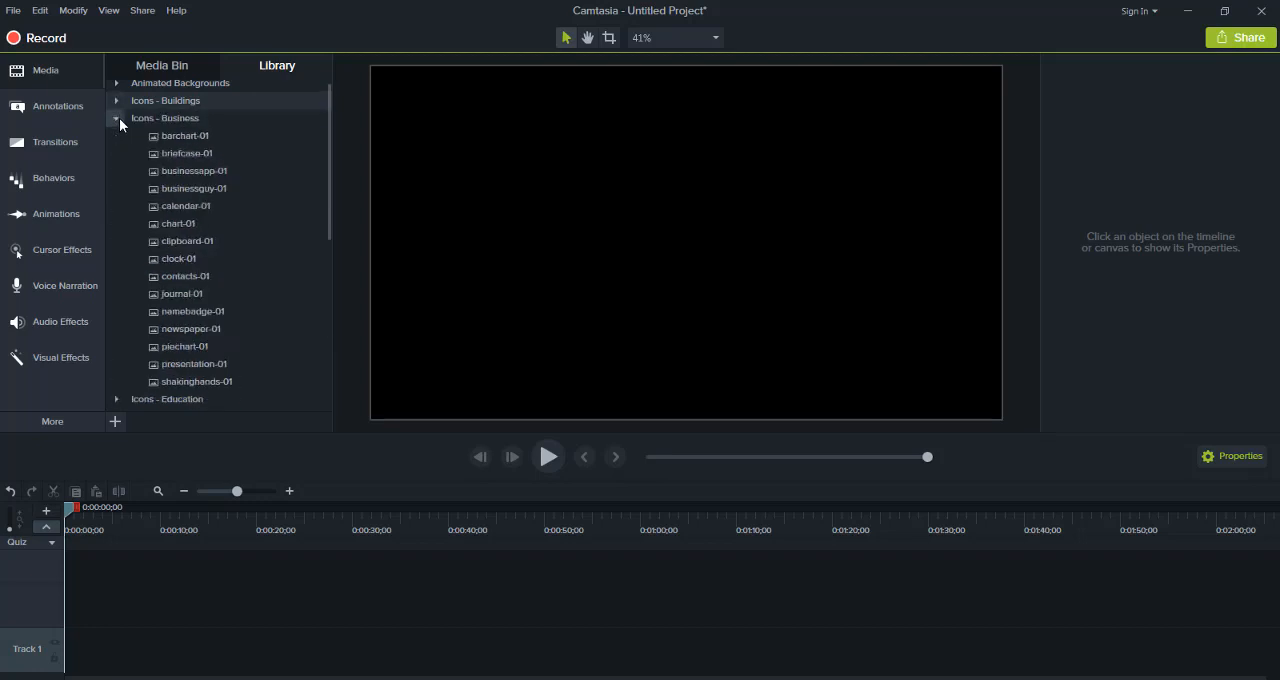
left_click(119, 118)
left_click(120, 133)
left_click(120, 133)
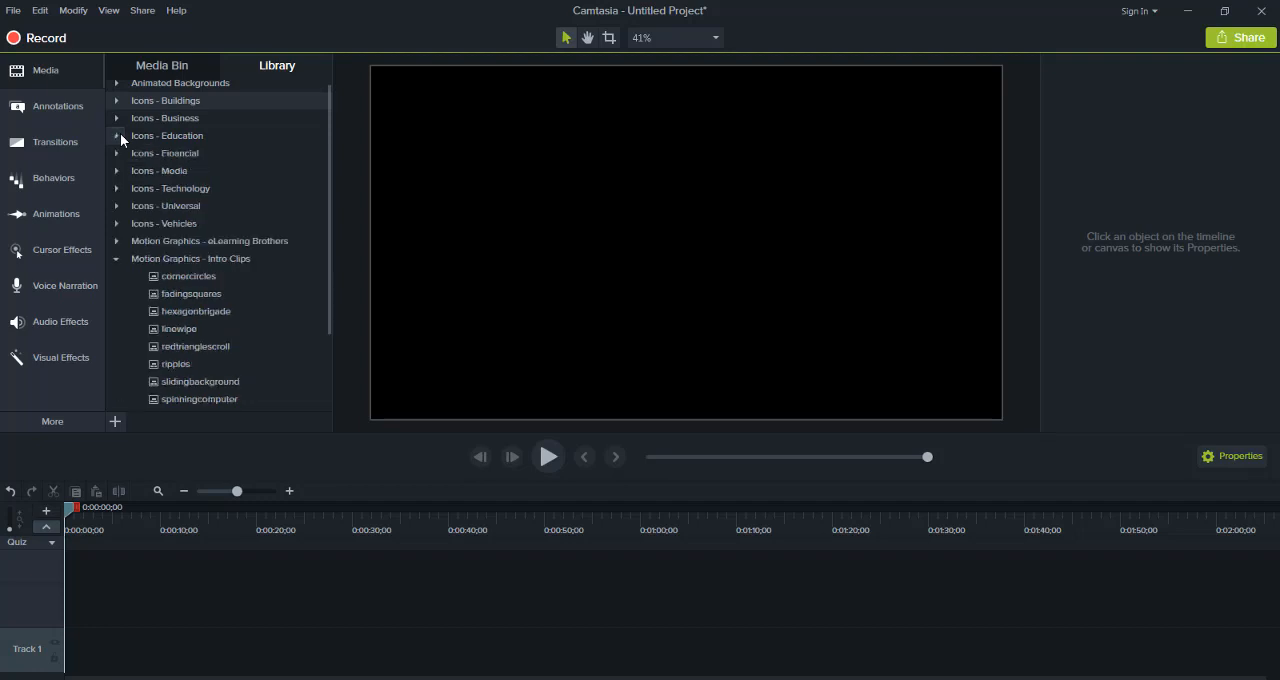
left_click(120, 150)
left_click(120, 150)
left_click(120, 168)
left_click(120, 168)
left_click(120, 189)
left_click(120, 190)
left_click(117, 258)
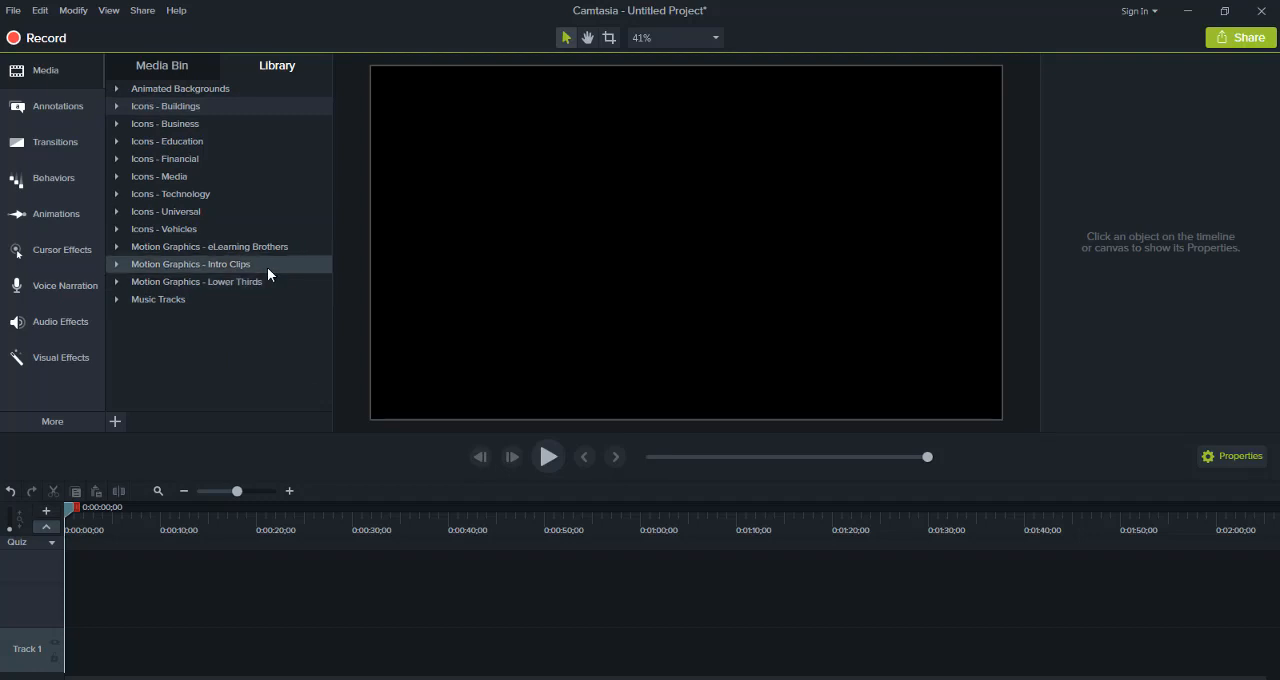
Expand the Motion Graphics - Intro Clips library folder and play the fadingsquares clip in a preview, closing it again
left_click(116, 263)
left_click(165, 295)
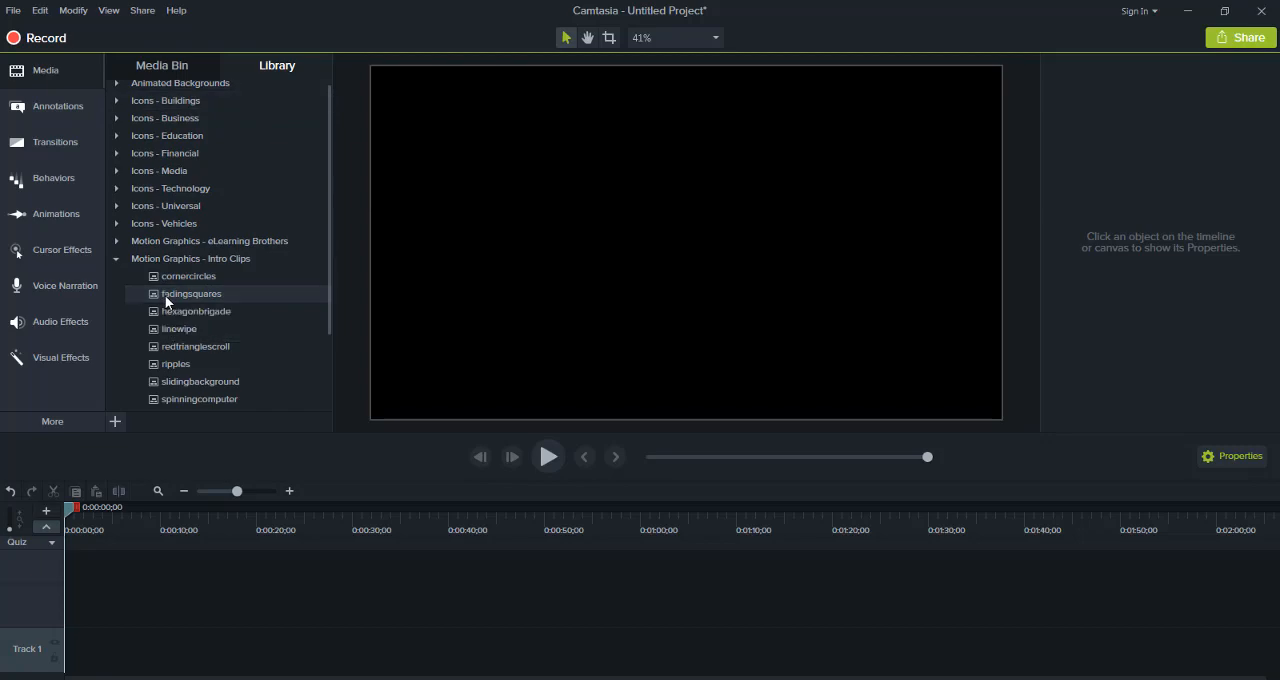
double_click(165, 295)
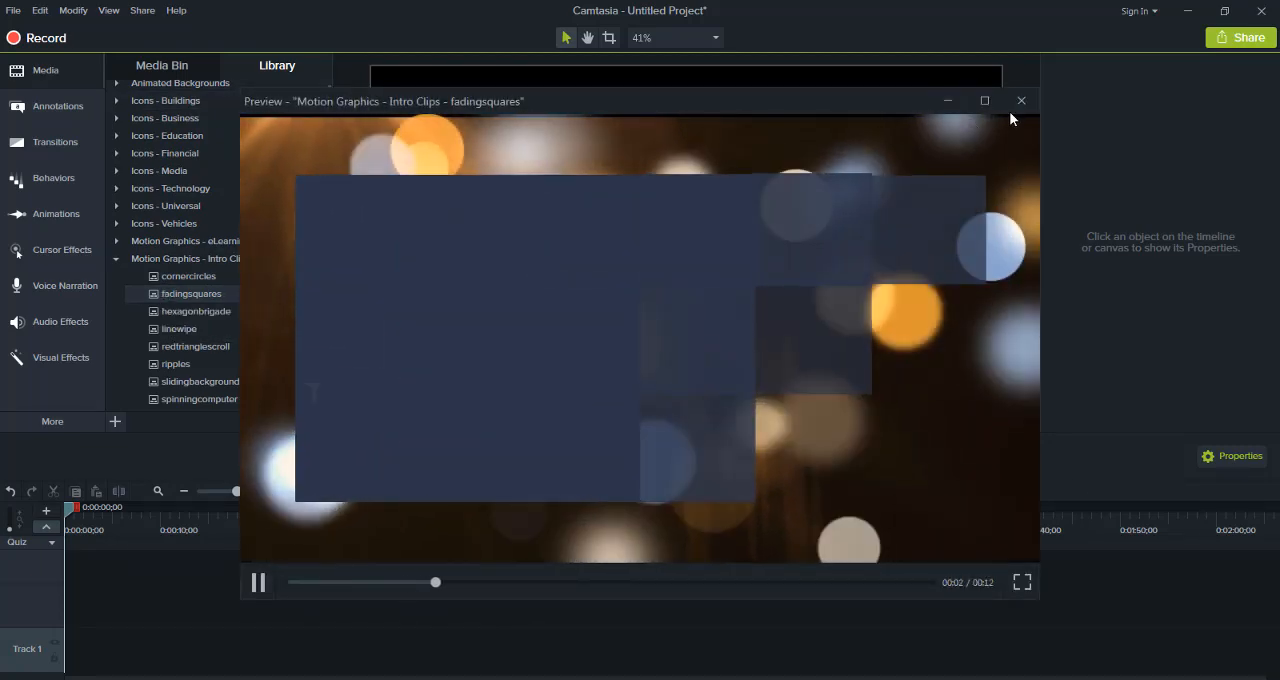
left_click(1020, 101)
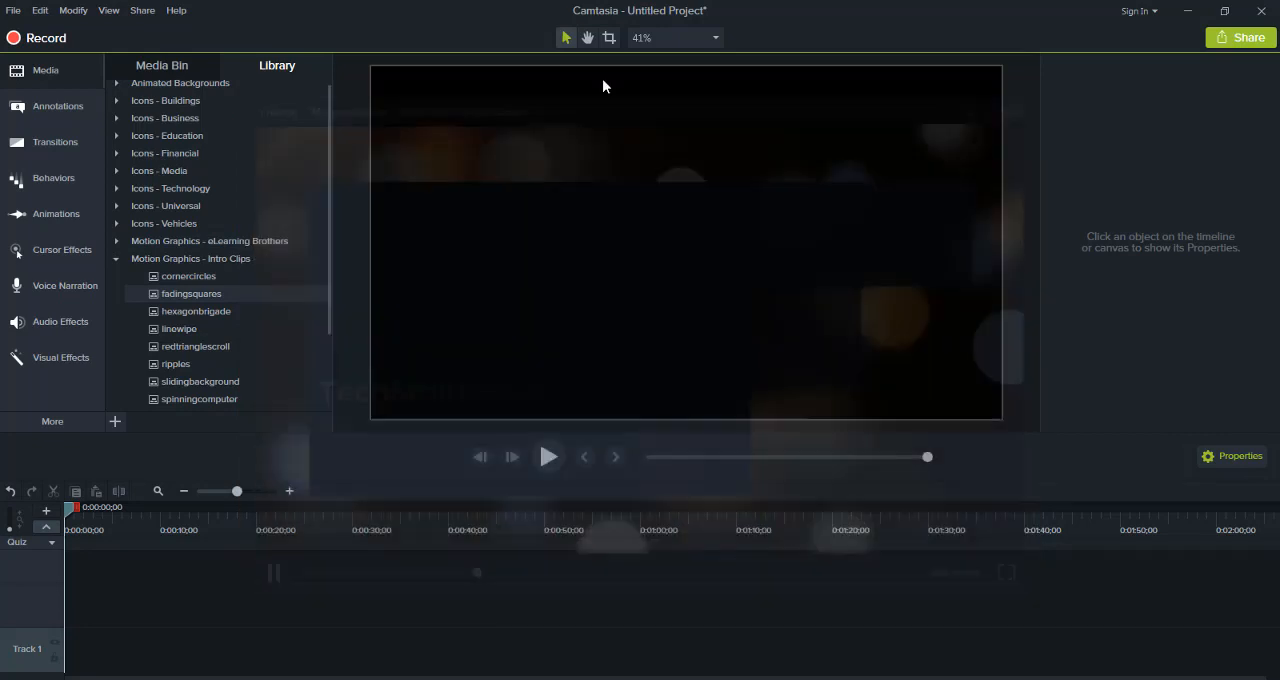
Examine the annotation categories from Callouts through Arrows & Lines, Shapes, Blur & Highlight and Sketch Motion to Keystroke Callouts
left_click(59, 107)
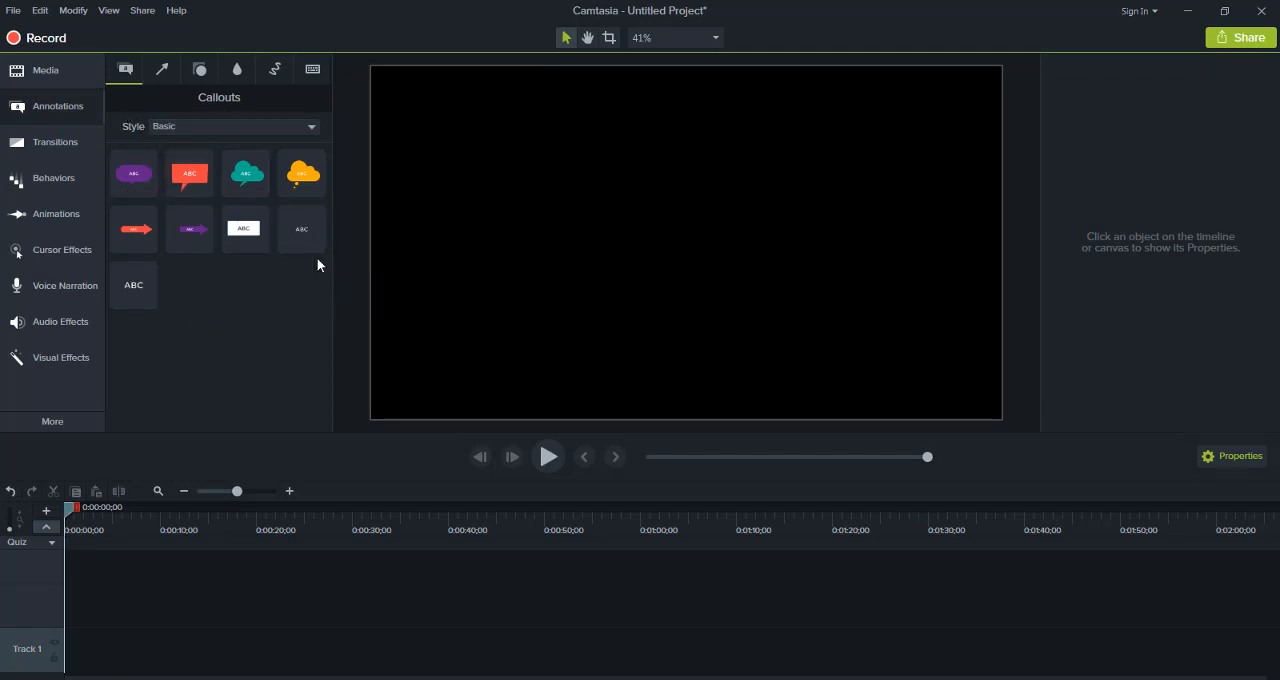
left_click(163, 78)
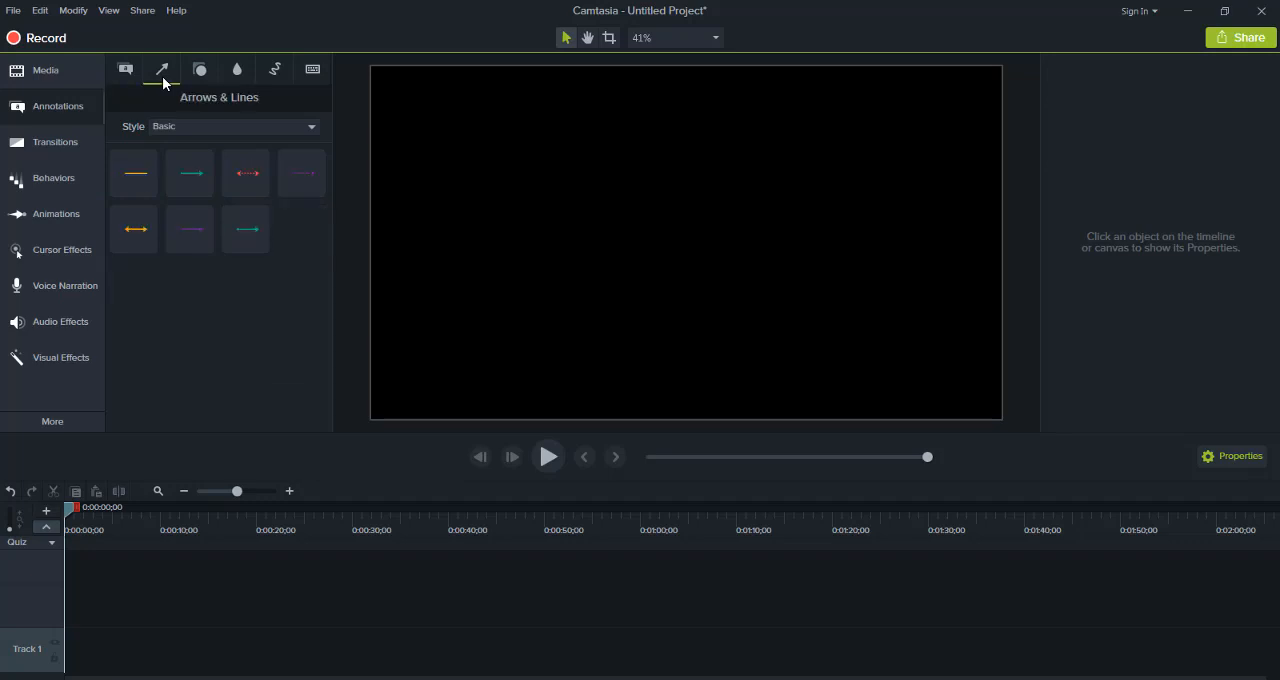
left_click(204, 79)
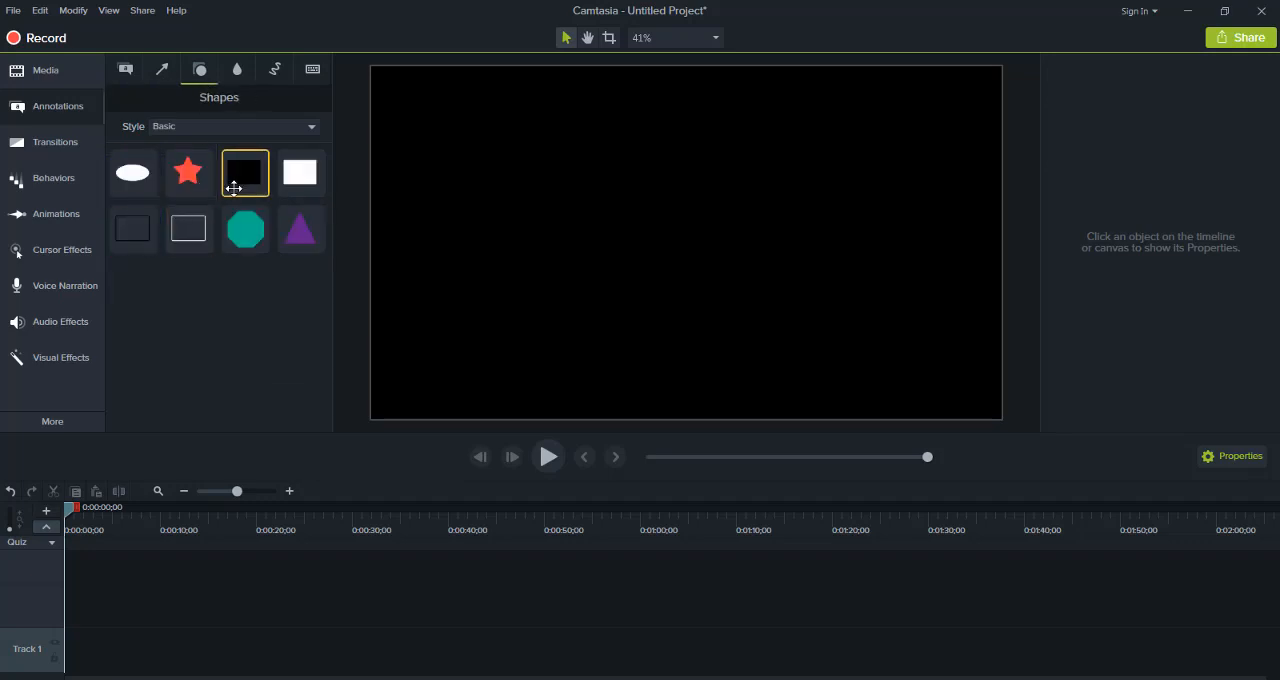
left_click(236, 72)
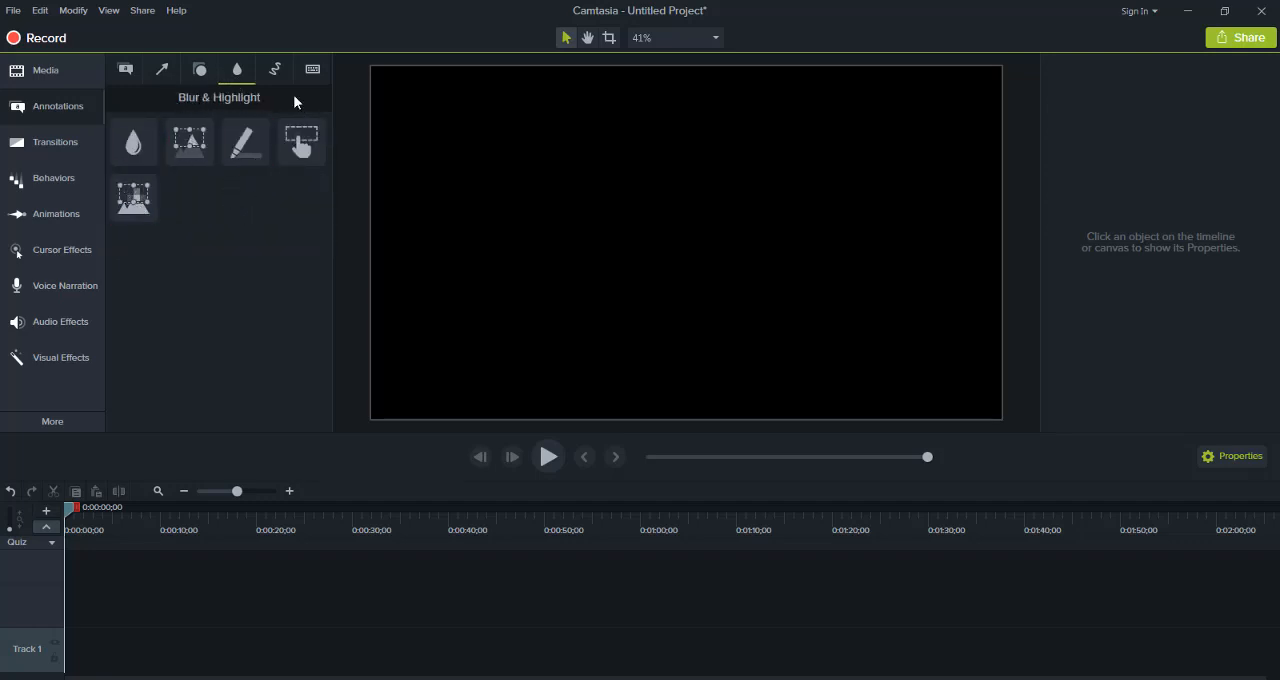
left_click(276, 72)
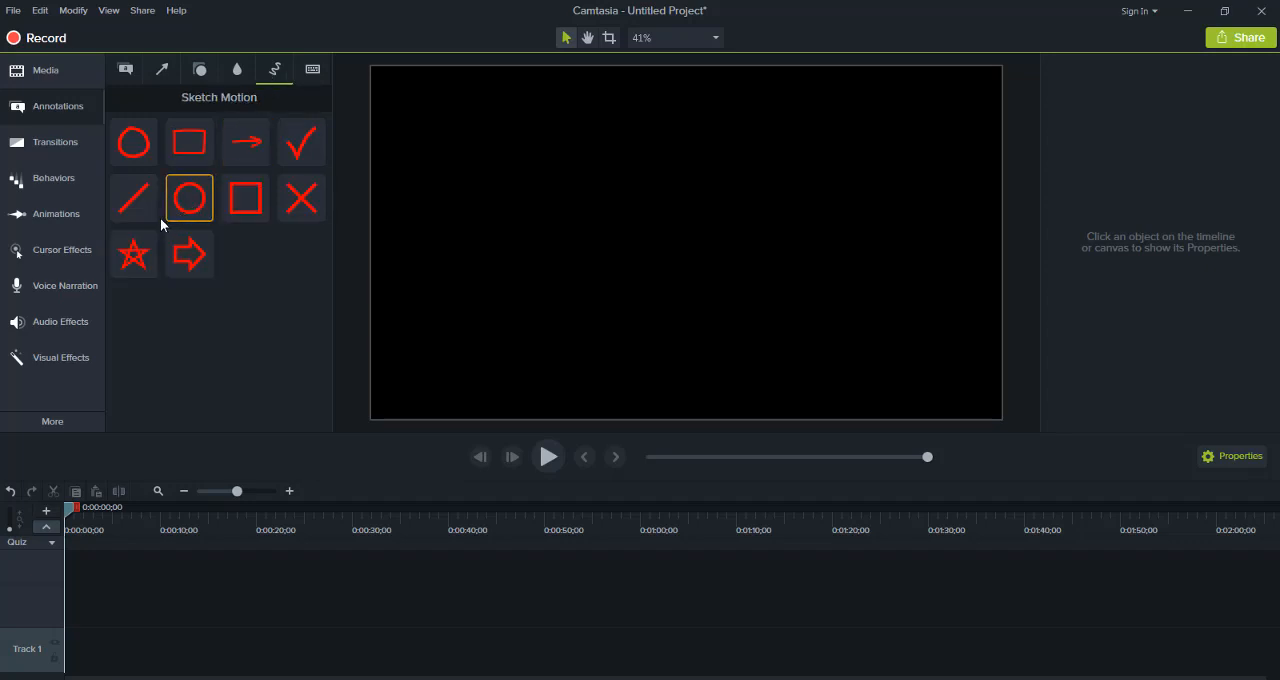
left_click(306, 63)
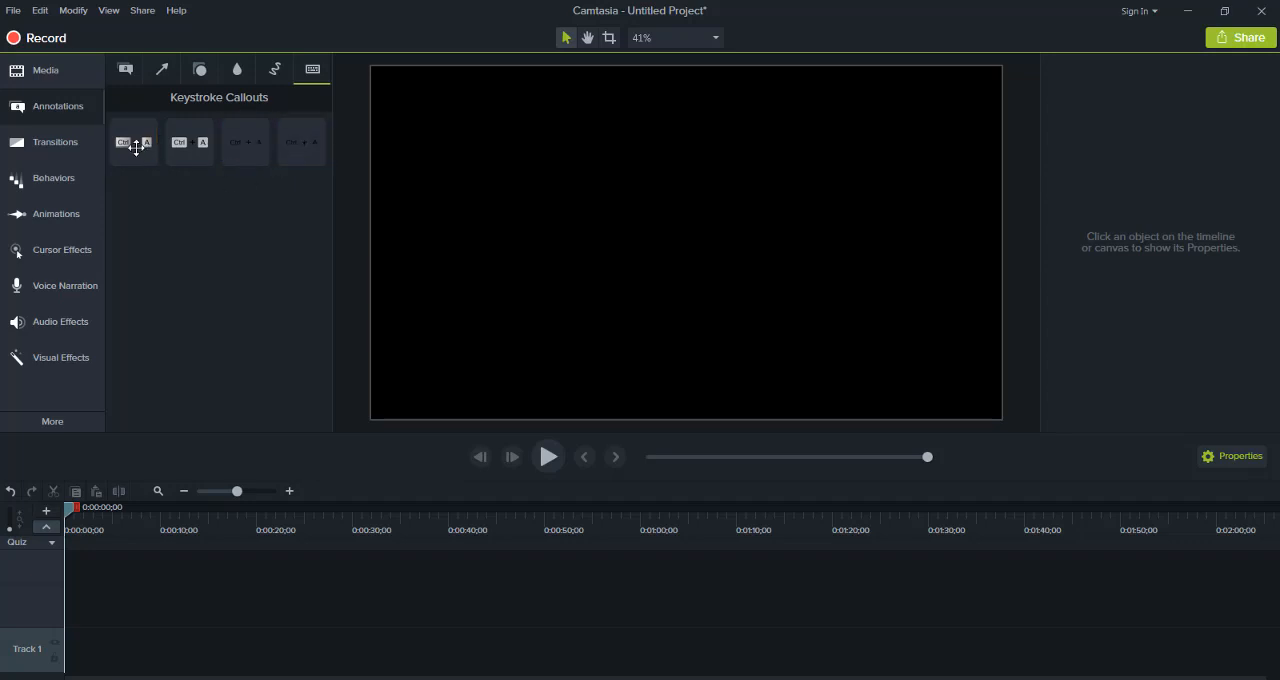
Review the available Transitions, Behaviors, Zoom-n-Pan animation options and Cursor Effects, including Cursor Highlight
left_click(84, 142)
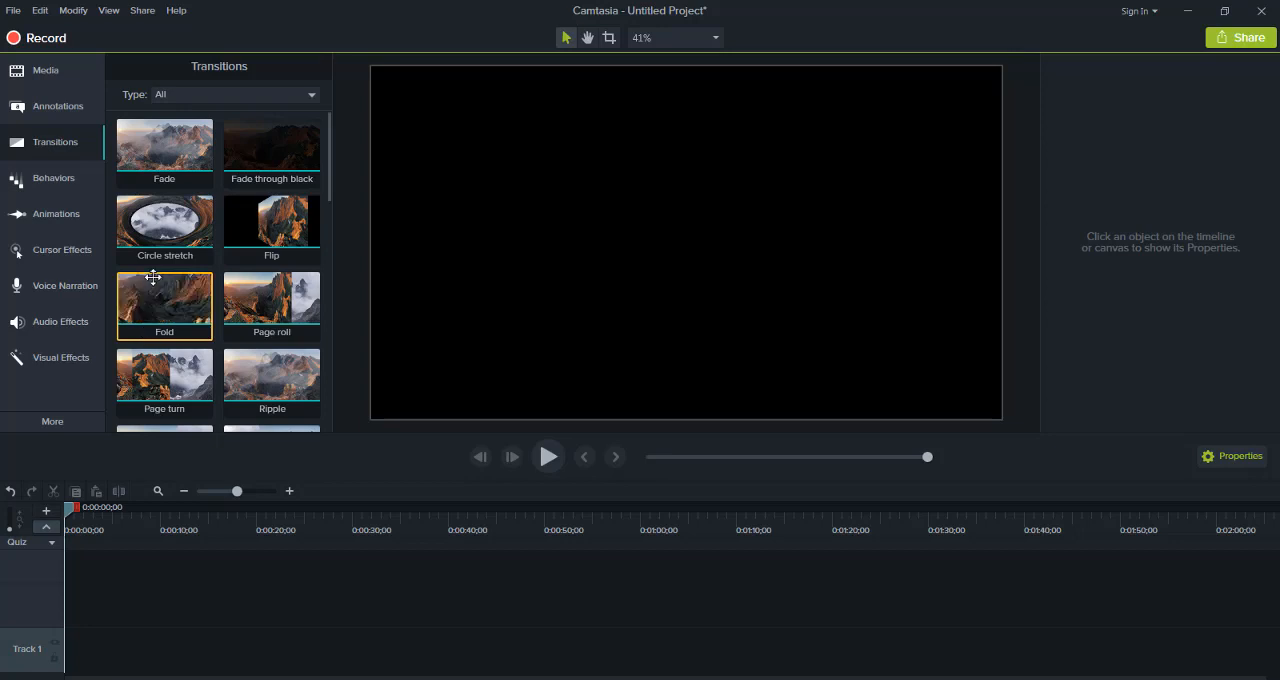
left_click(48, 180)
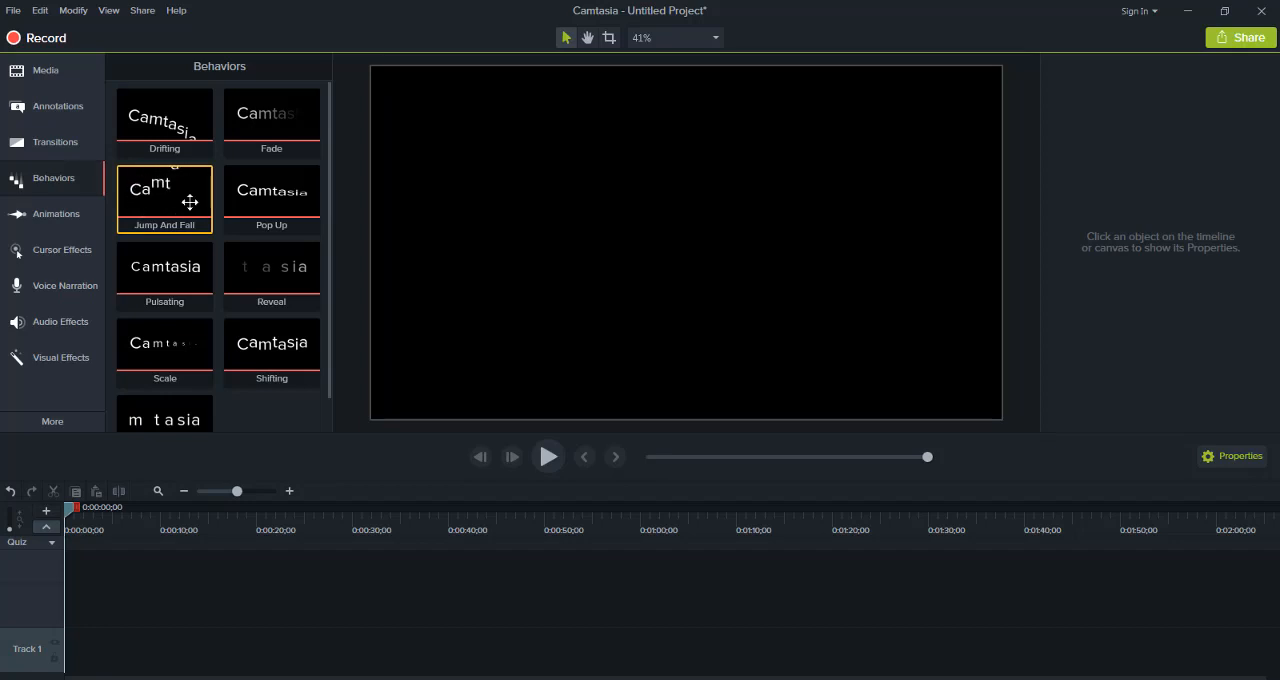
left_click(120, 248)
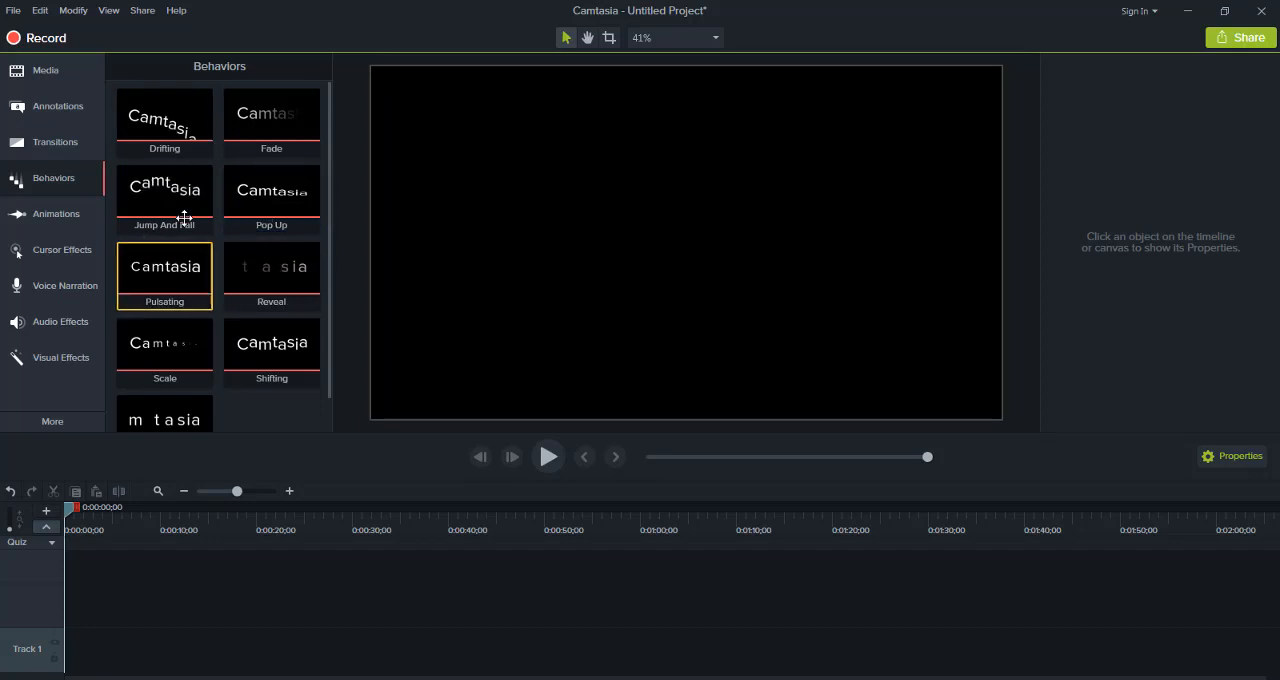
left_click(80, 214)
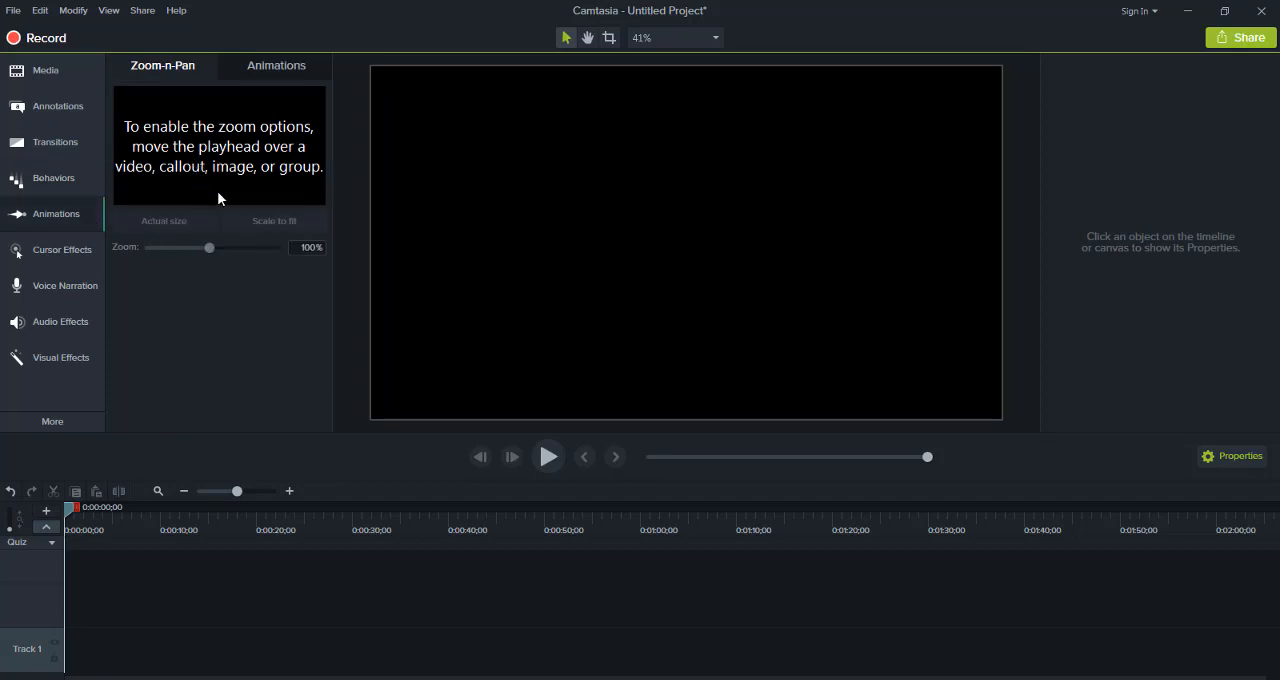
left_click(37, 256)
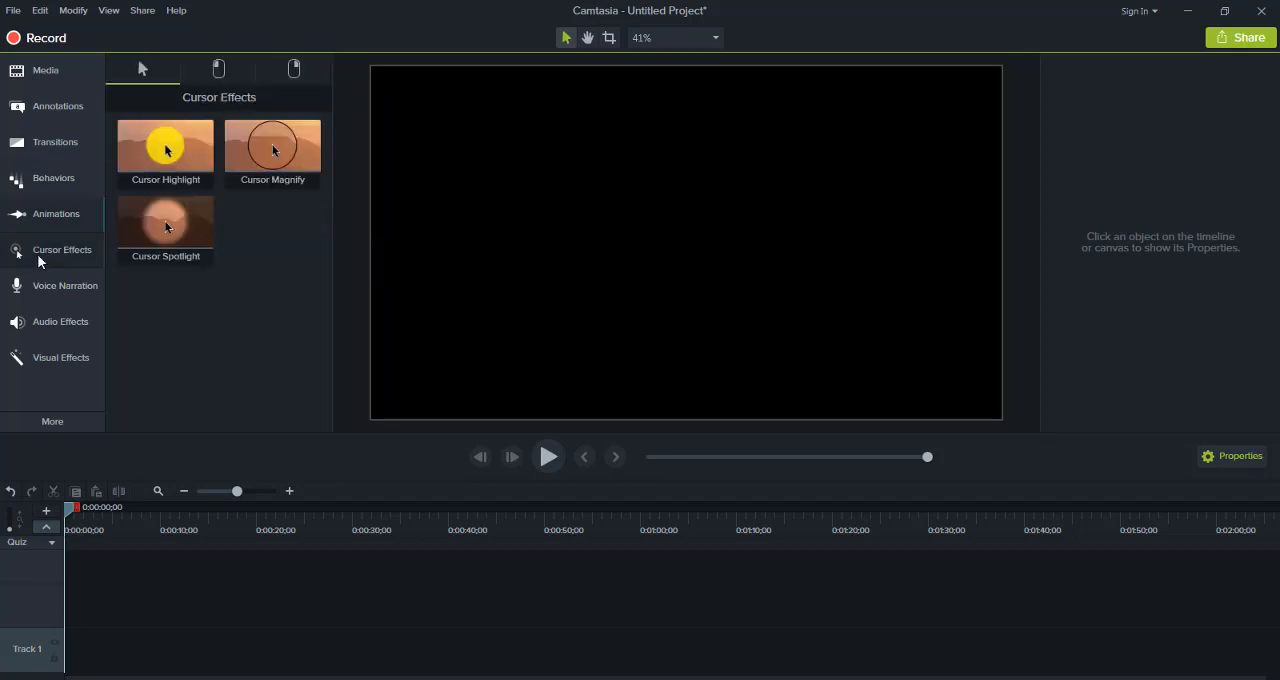
left_click(171, 148)
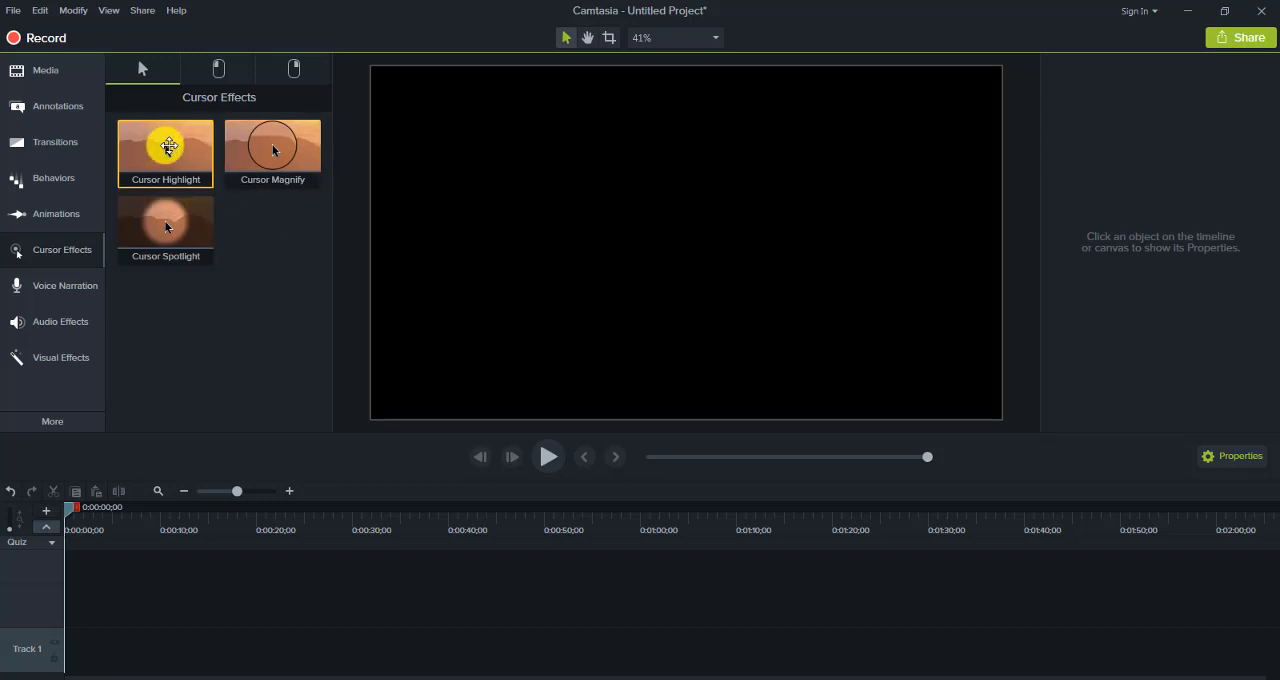
Review the Voice Narration options, Audio Effects, Visual Effects and the additional Interactivity and Captions tools
left_click(76, 297)
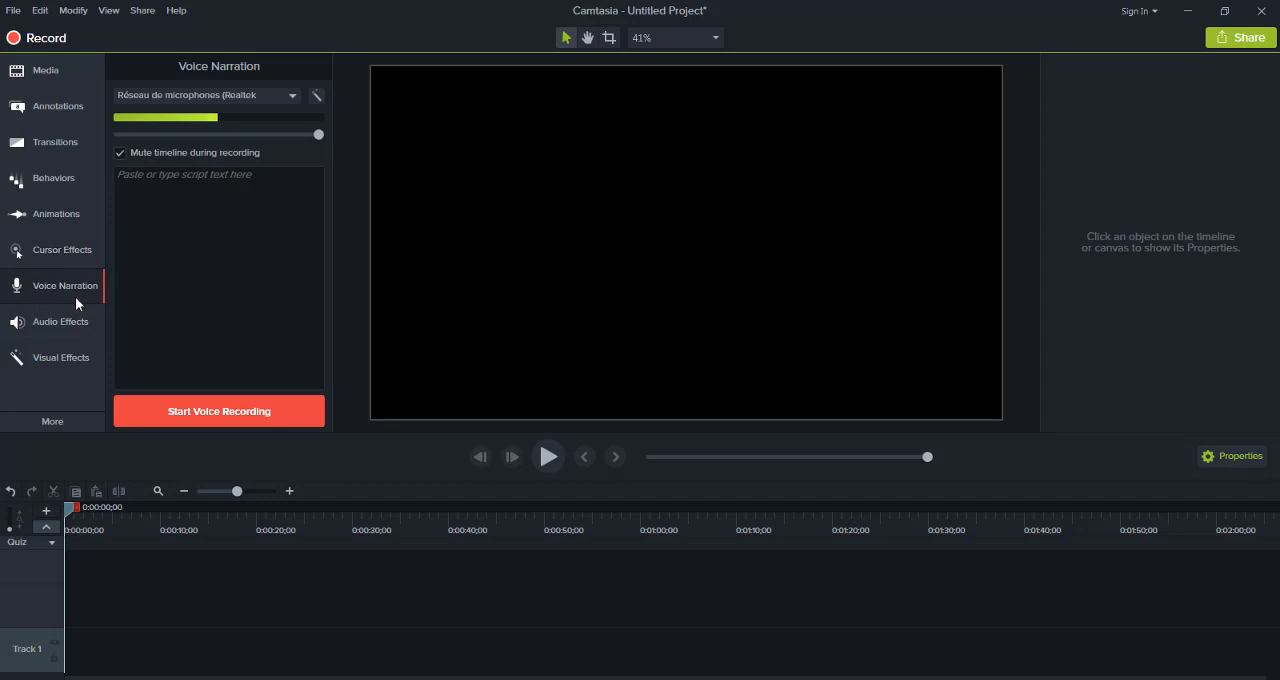
left_click(68, 324)
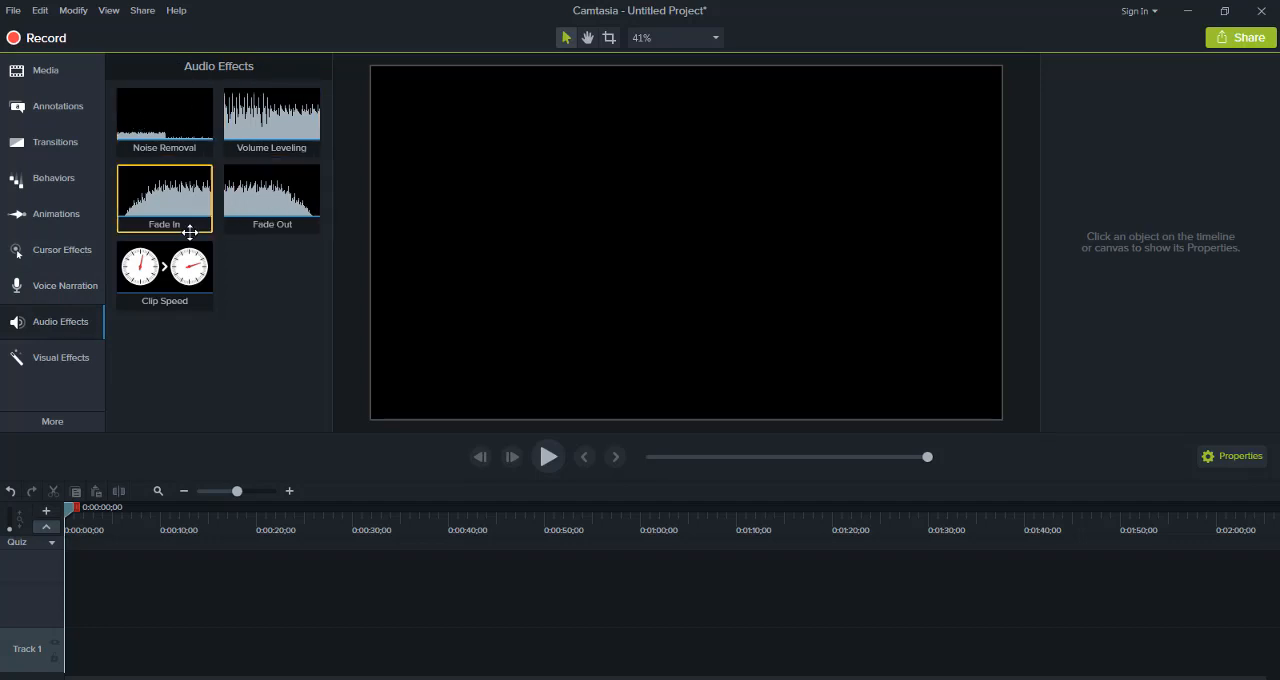
left_click(67, 360)
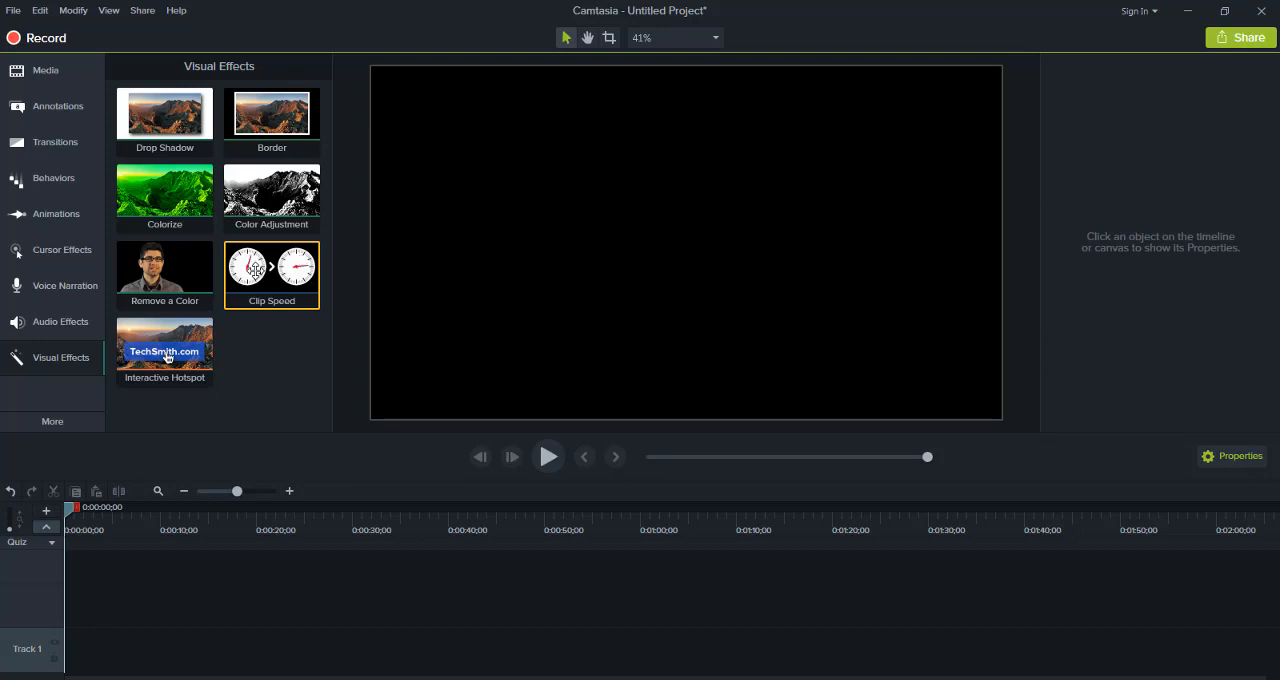
left_click(47, 424)
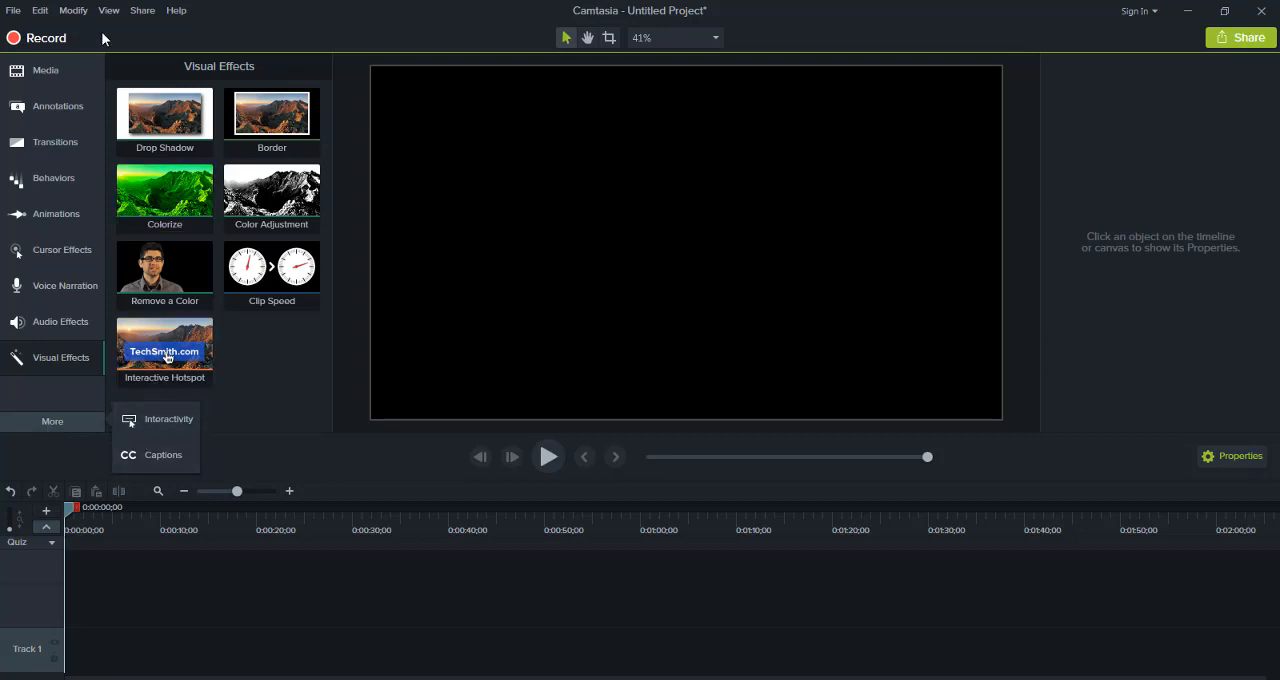
left_click(289, 346)
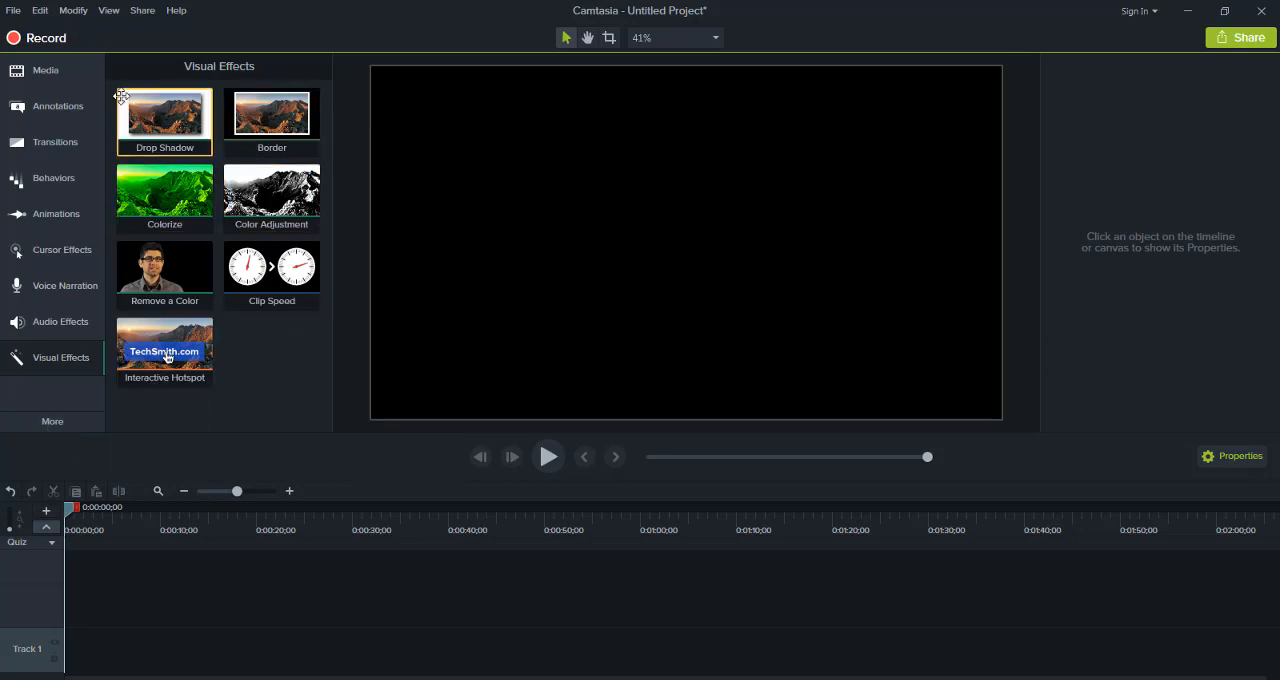
Return to the media library, collapse the Motion Graphics - Intro Clips folder and show the project's Media Bin
left_click(59, 68)
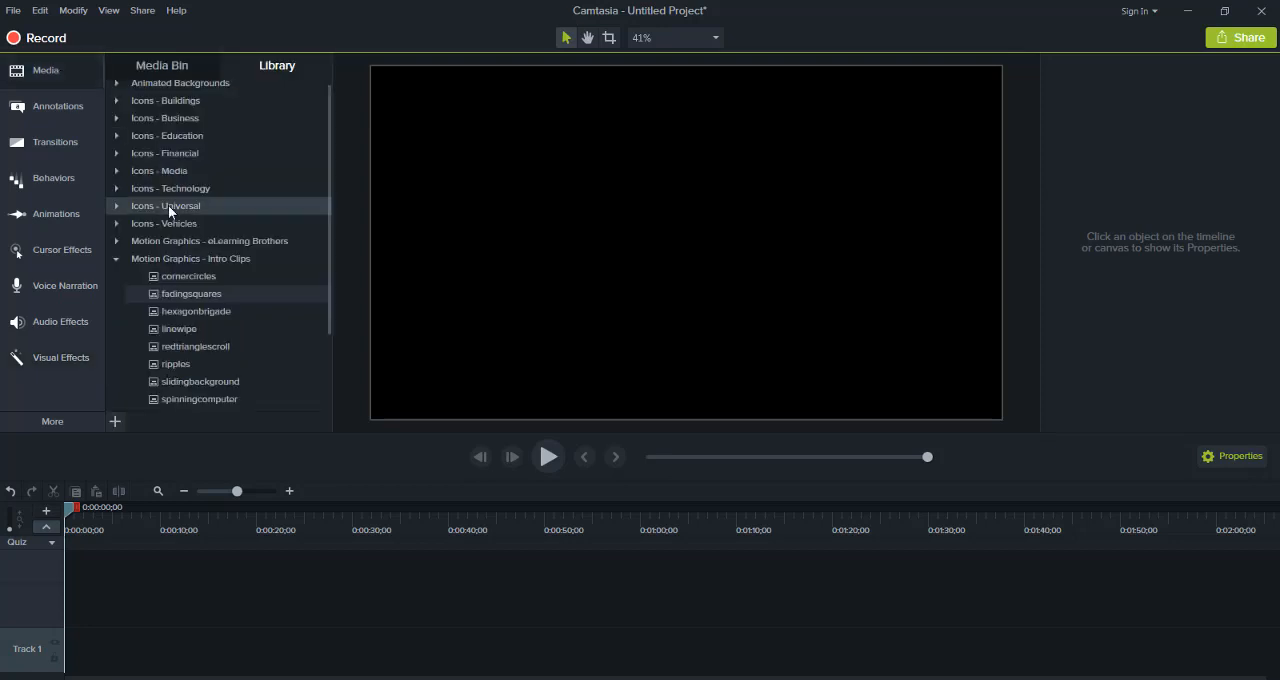
left_click(116, 260)
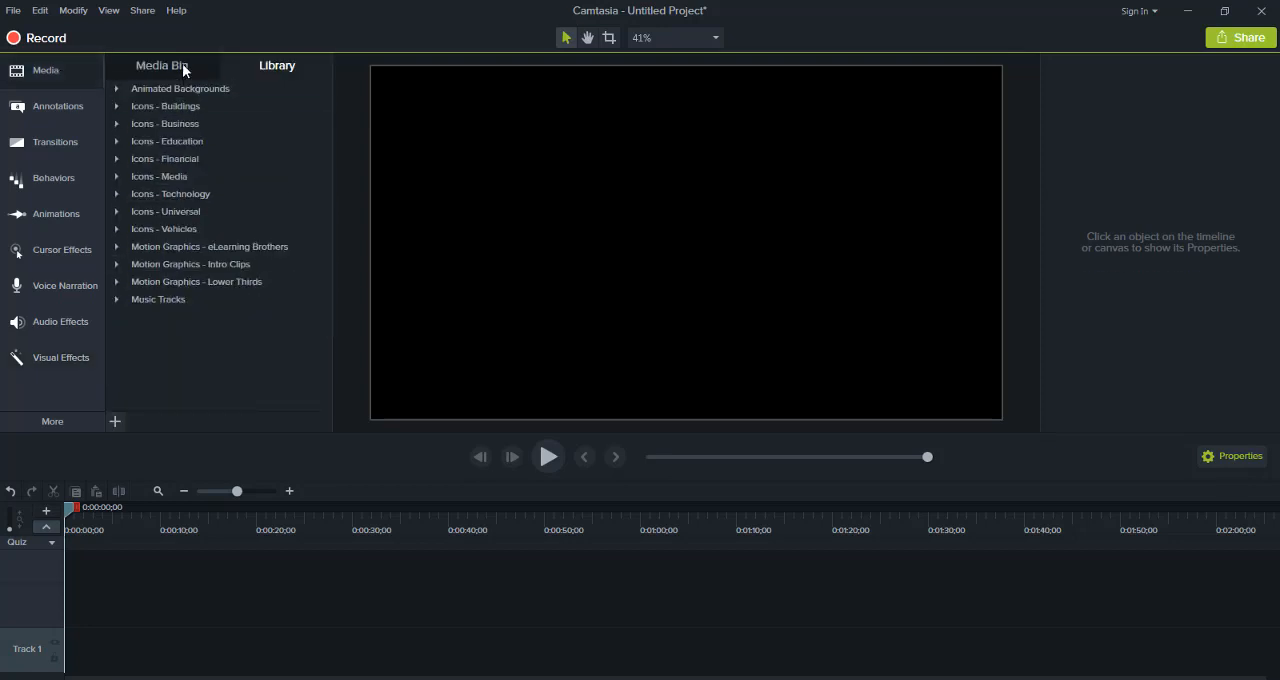
left_click(182, 65)
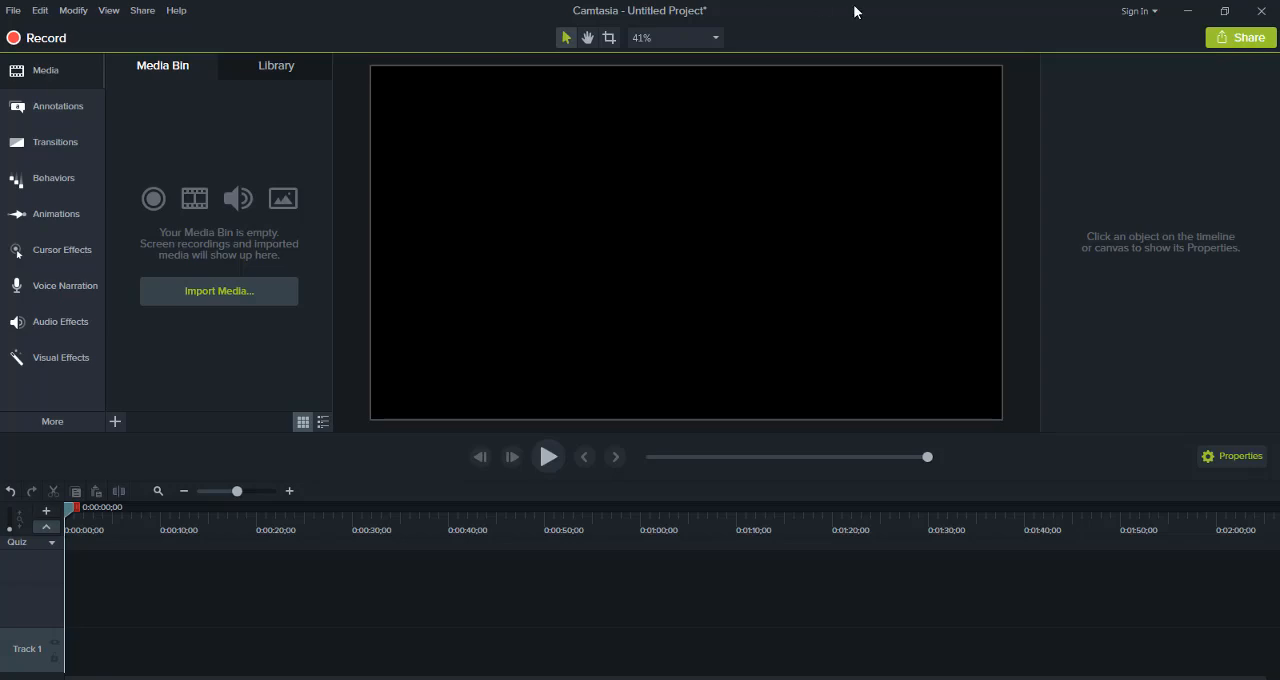
Look through the media files in the desktop's travaille folder, close it and switch back to Camtasia
left_click(1190, 11)
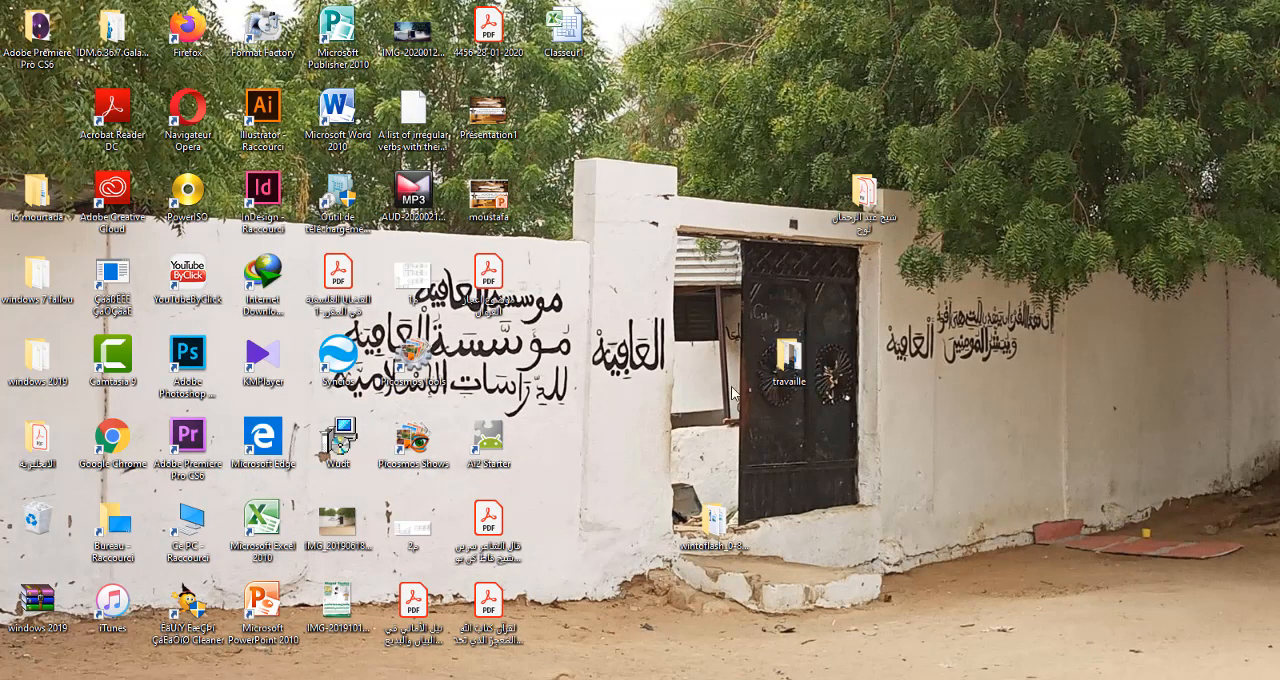
double_click(792, 368)
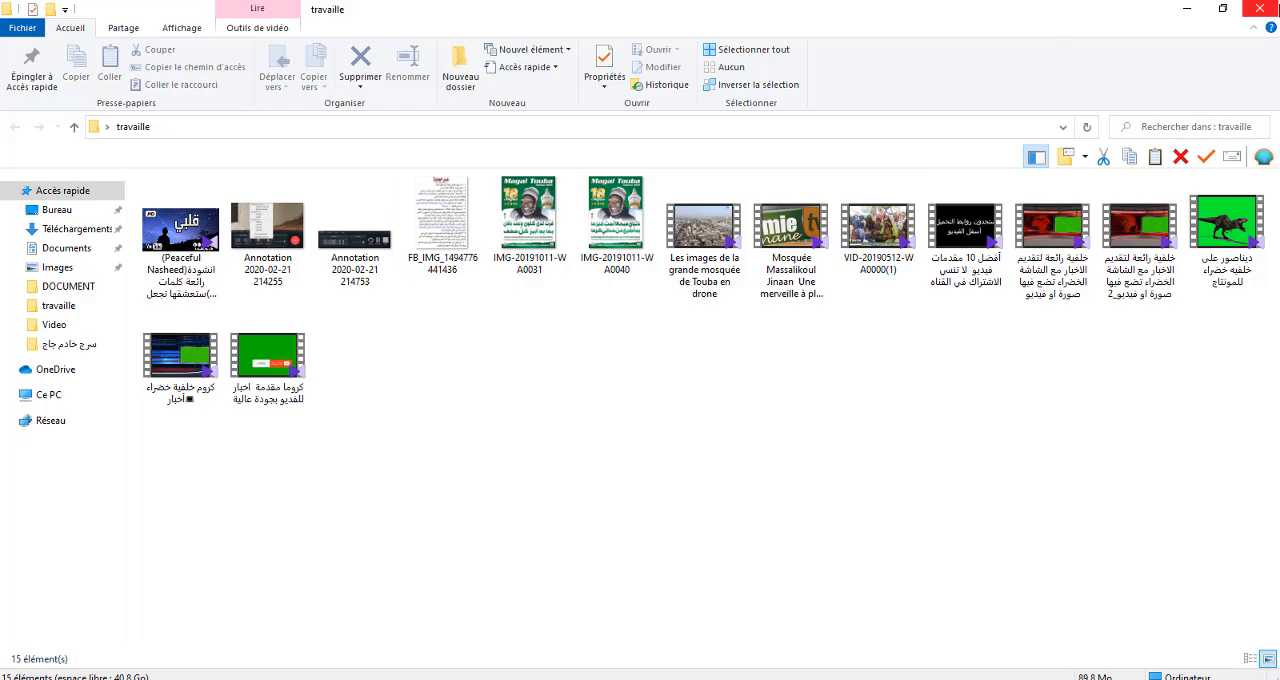
left_click(1256, 8)
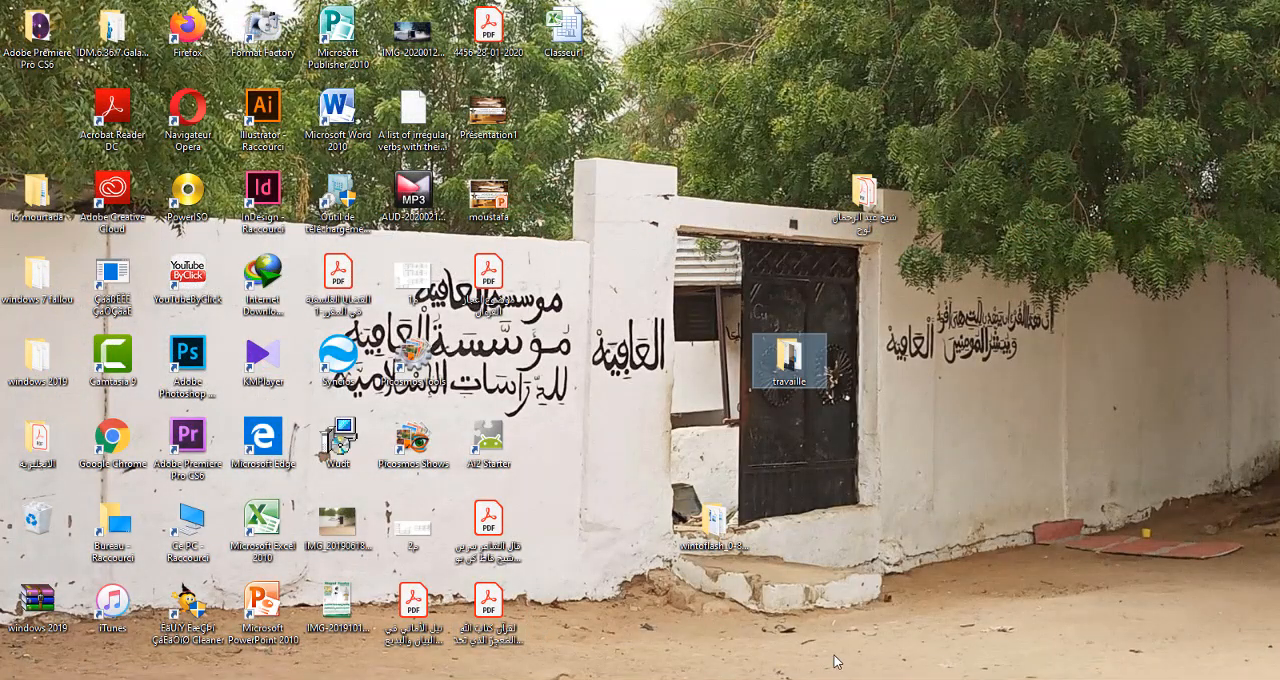
left_click(553, 679)
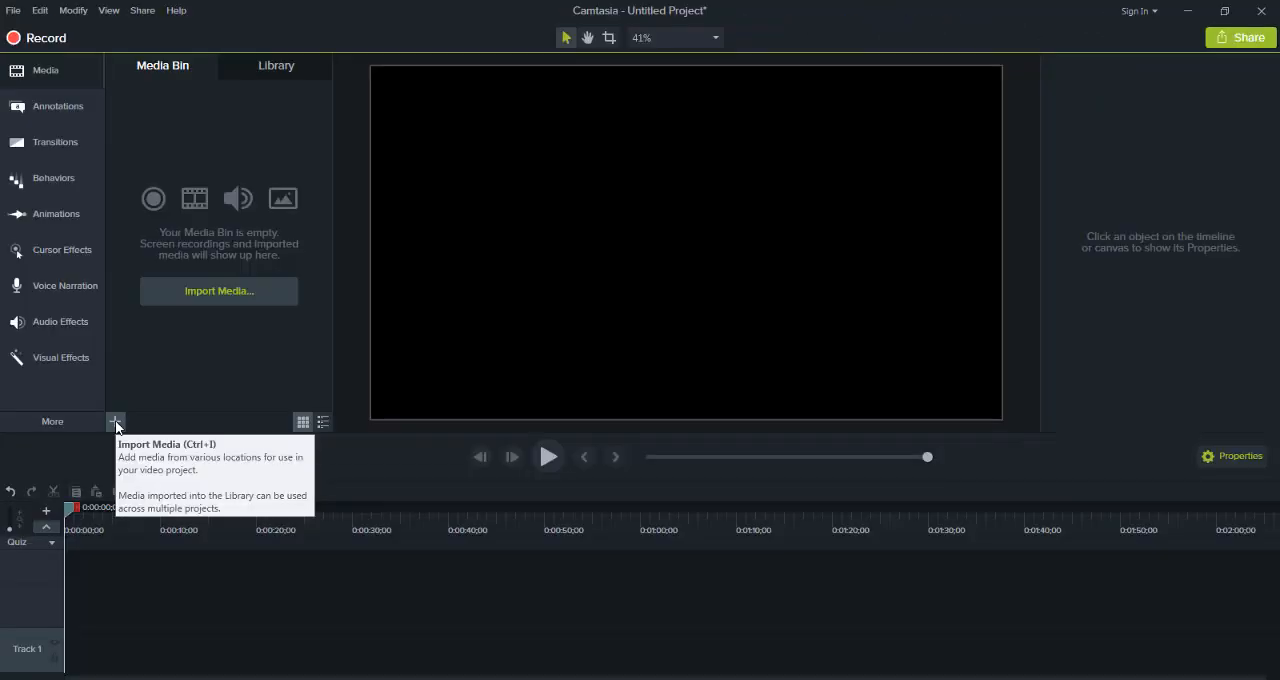
Start importing media into the Media Bin and browse to the travaille folder on the desktop
left_click(203, 292)
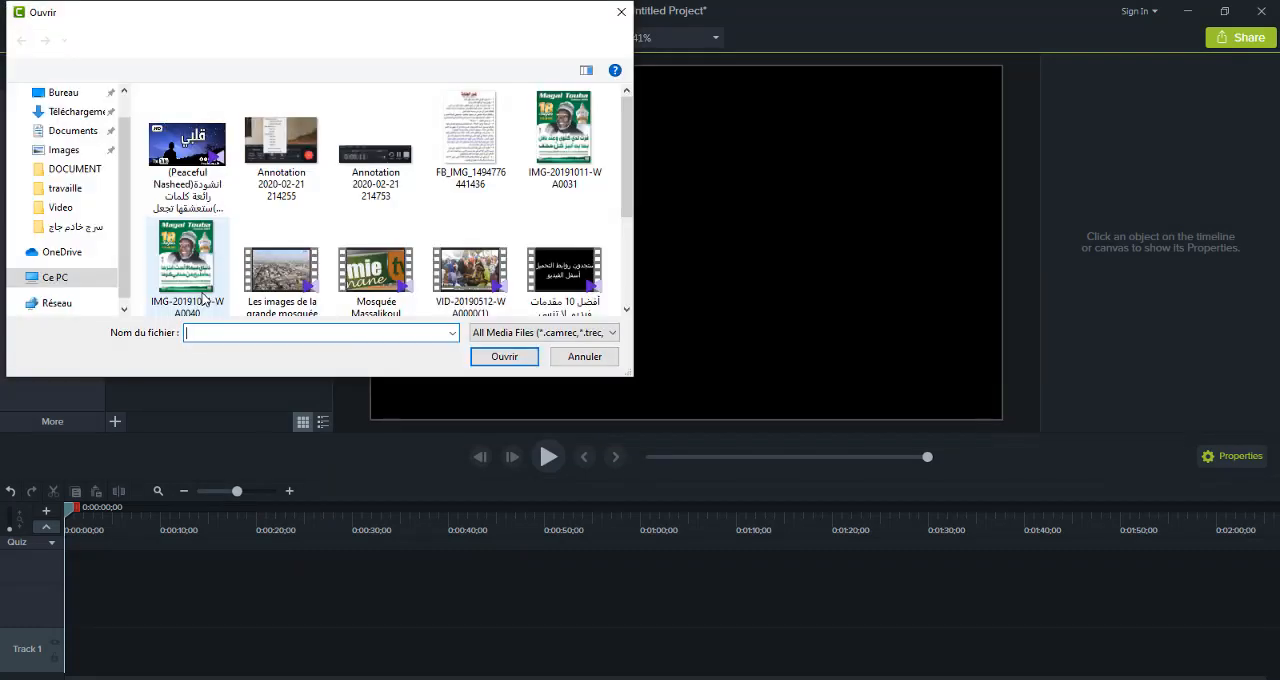
left_click(55, 96)
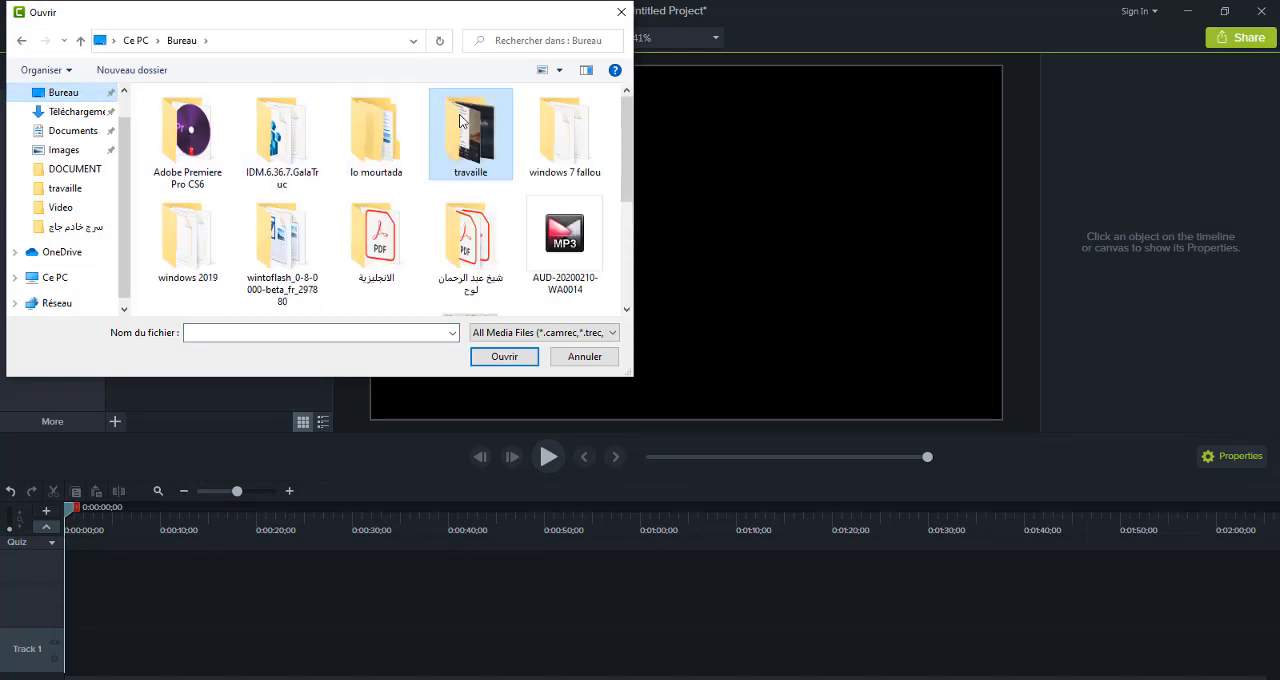
double_click(470, 135)
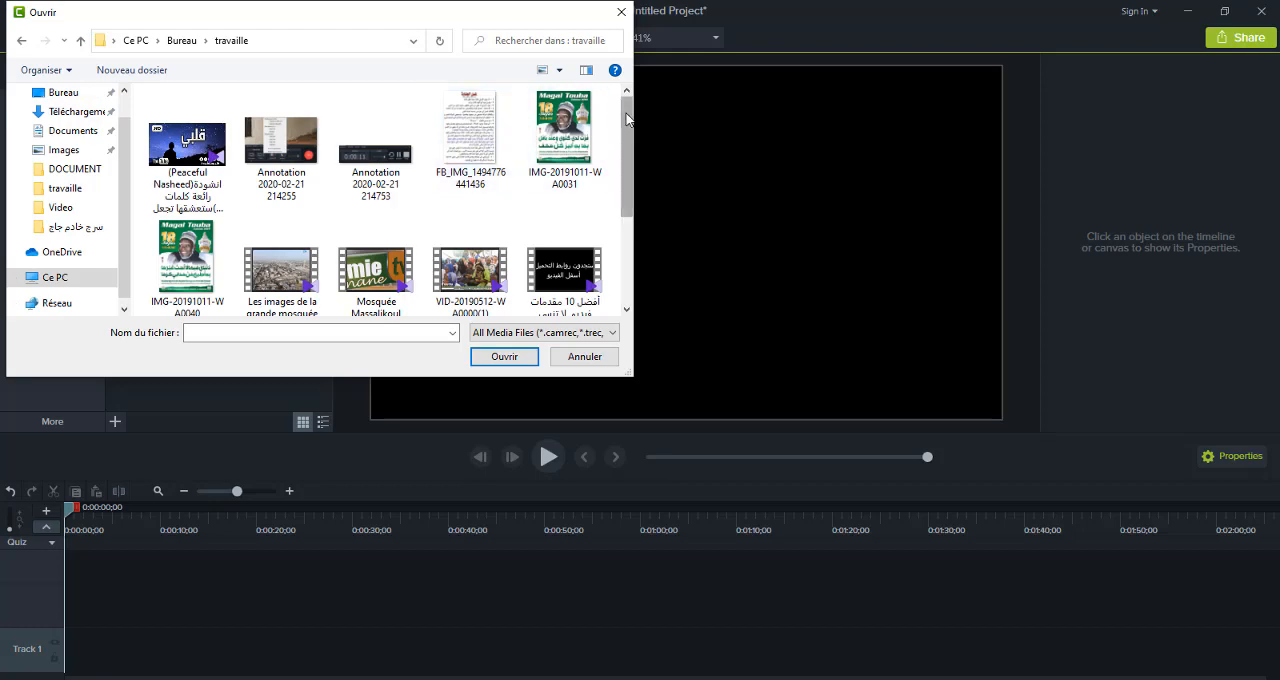
Import VID-20190512-WA0000(1), the Mosquée Massalikoul Jinaan video, the Touba drone video and the Arabic-titled green-screen news background ending in _2
left_click_drag(627, 119, 632, 148)
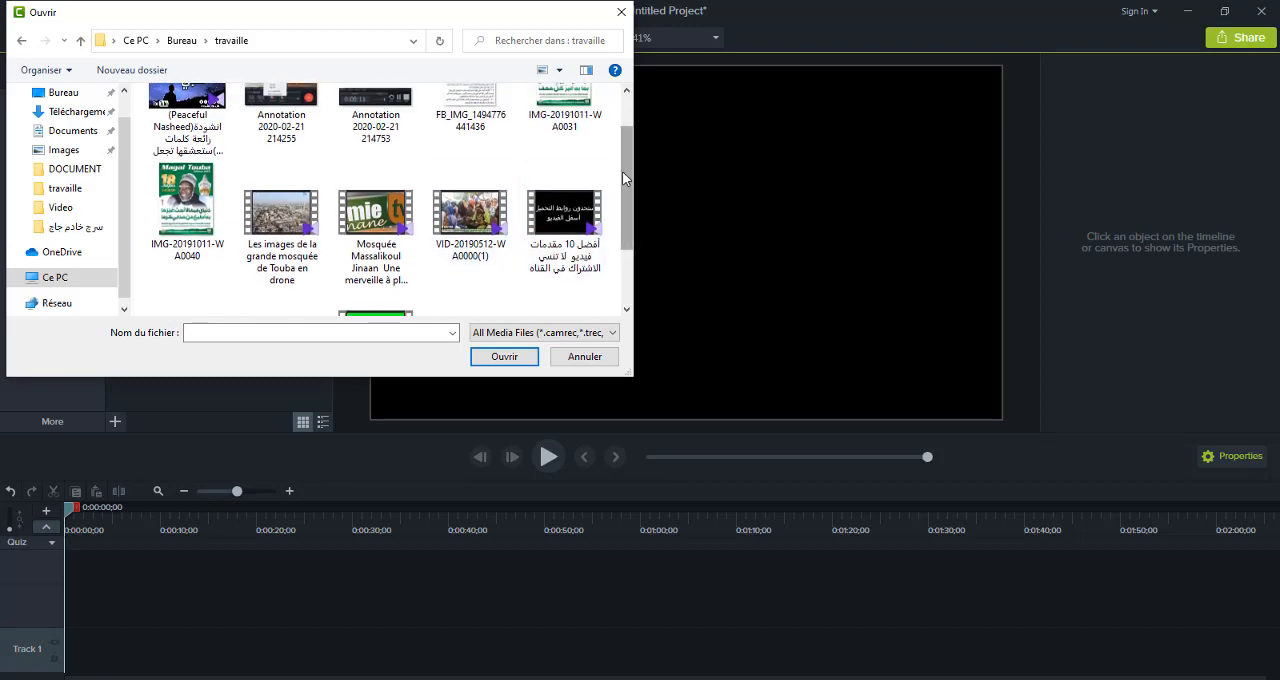
left_click(480, 205)
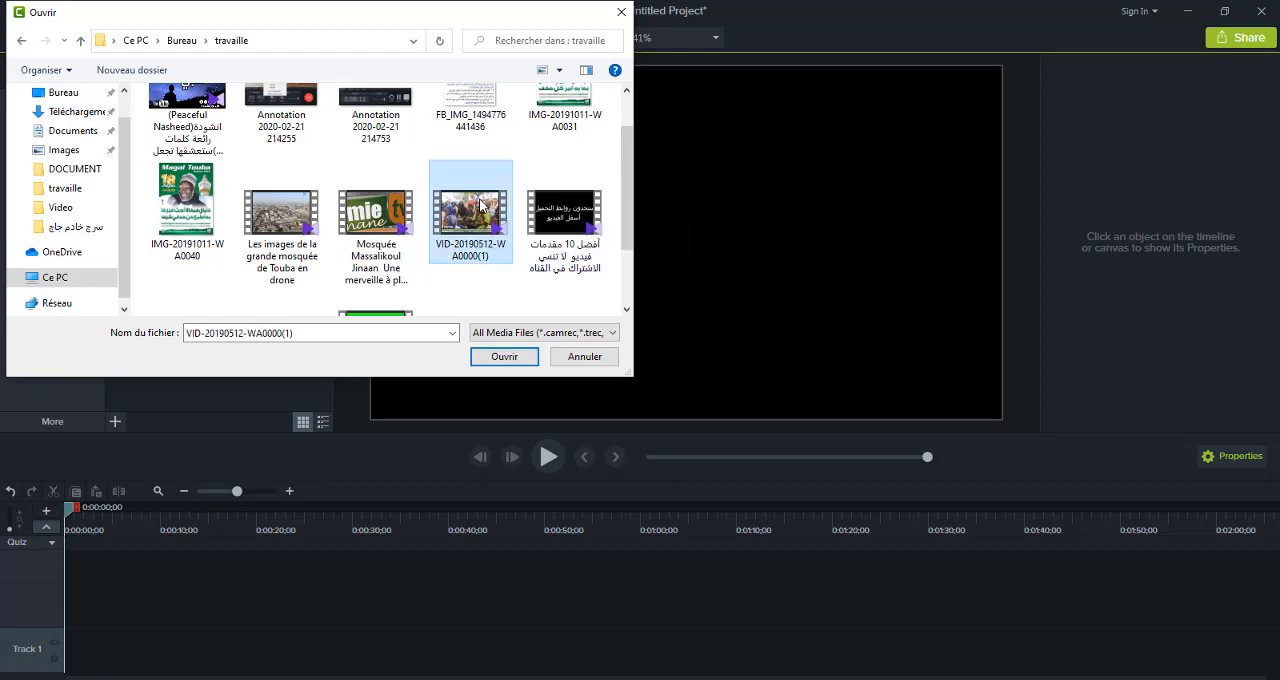
left_click(372, 228, "ctrl")
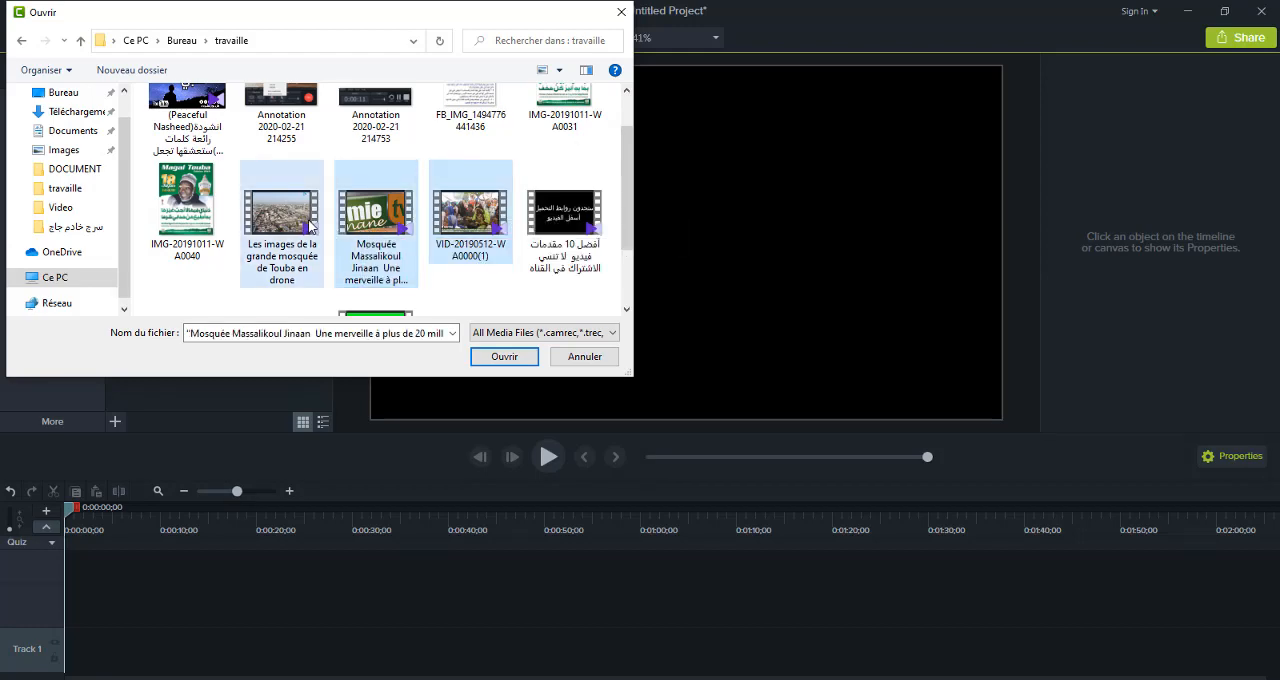
left_click(310, 228, "ctrl")
left_click_drag(628, 178, 628, 219)
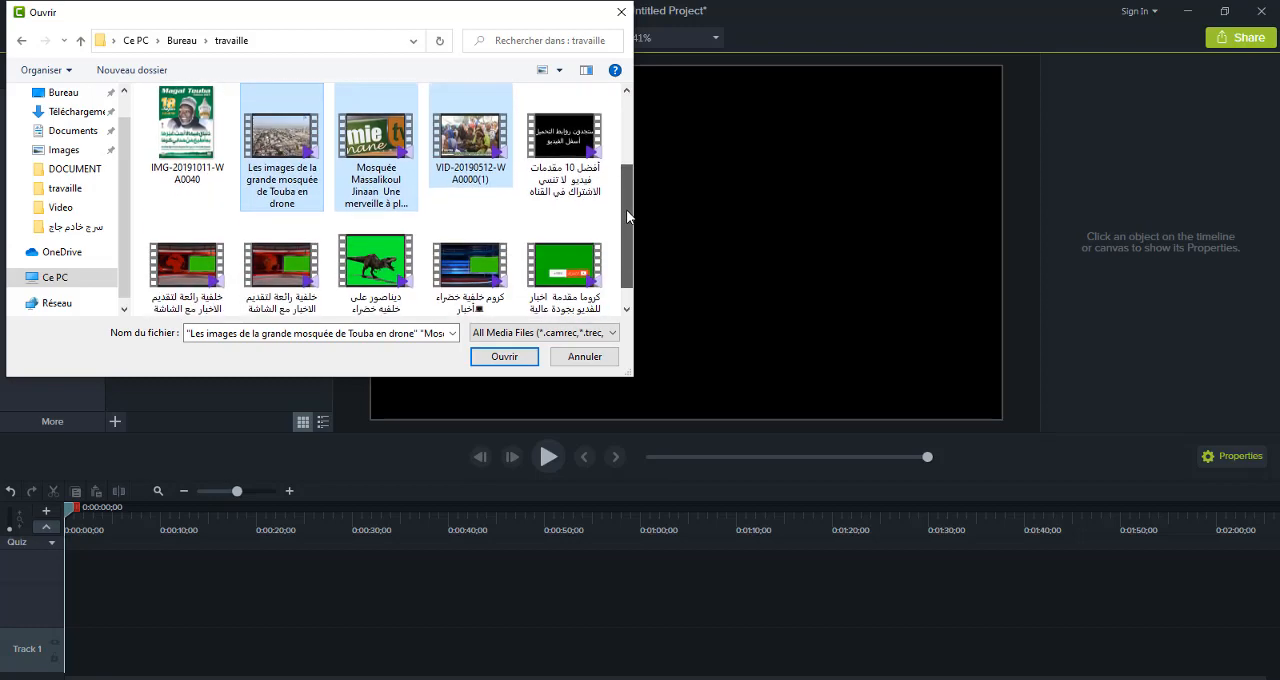
left_click(291, 272, "ctrl")
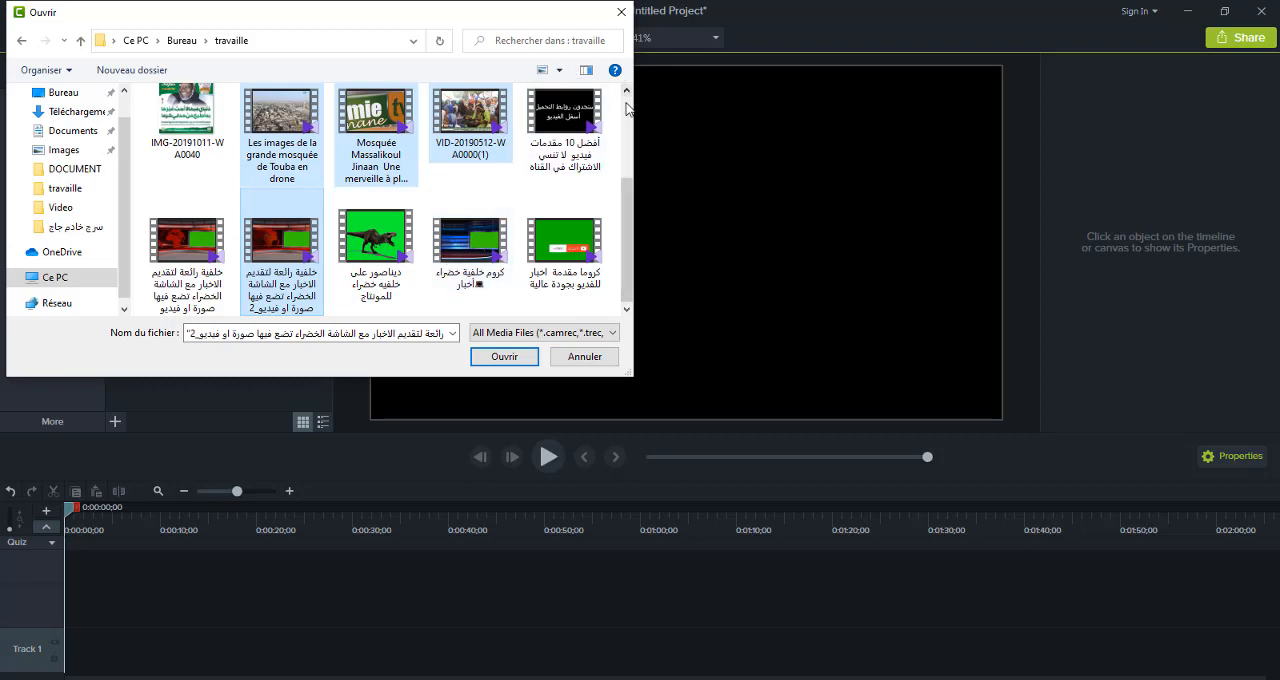
scroll(626, 260, "up", 1)
left_click(504, 356)
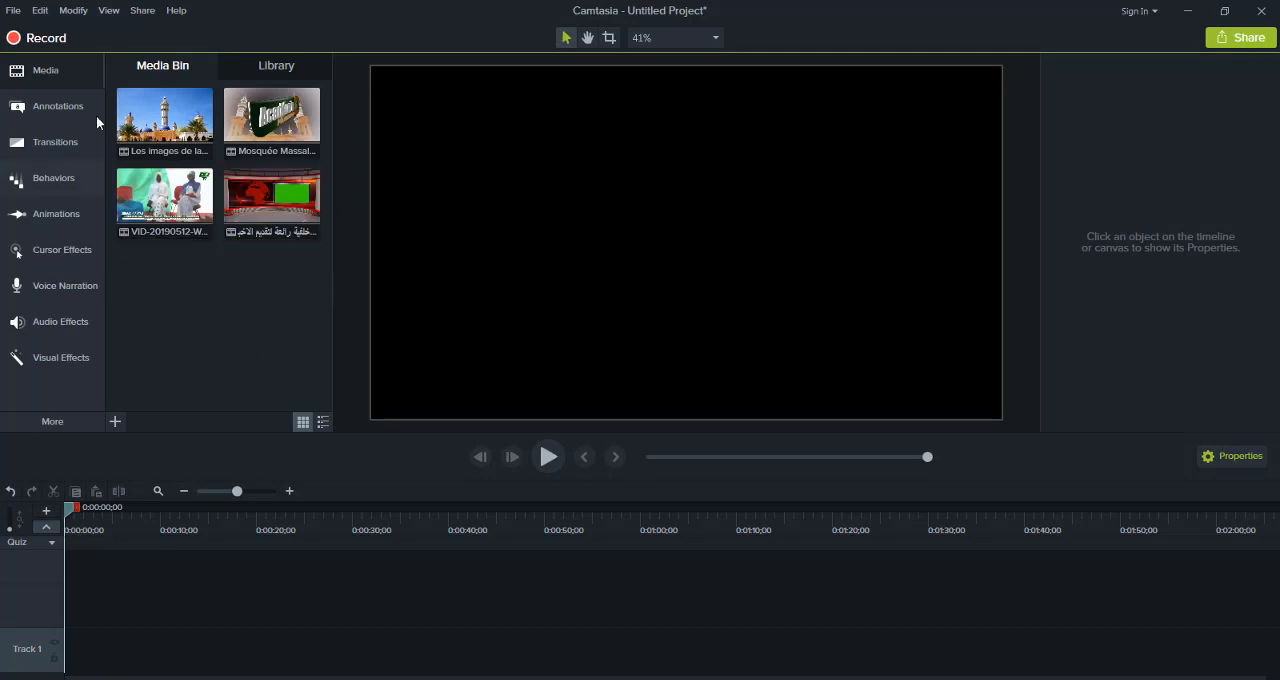
Place VID-20190512-WA0000(1) at the start of Track 1 and preview its first seconds
left_click(144, 133)
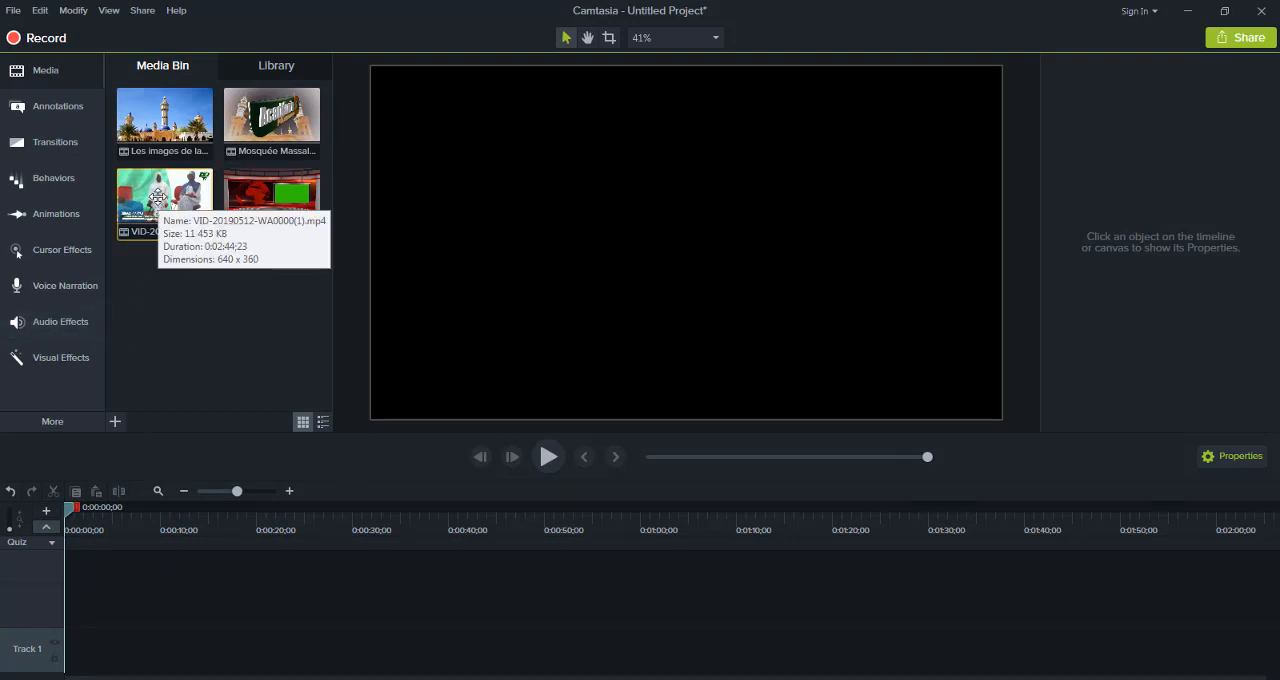
left_click_drag(157, 197, 62, 668)
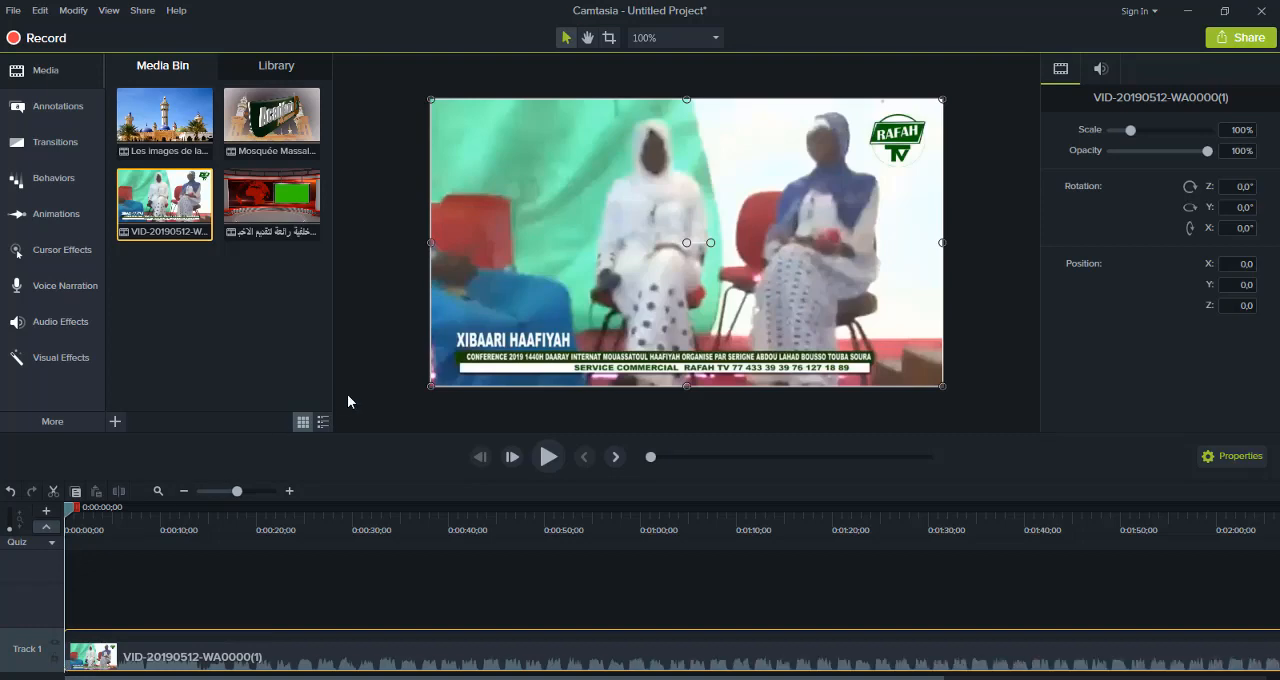
left_click(548, 457)
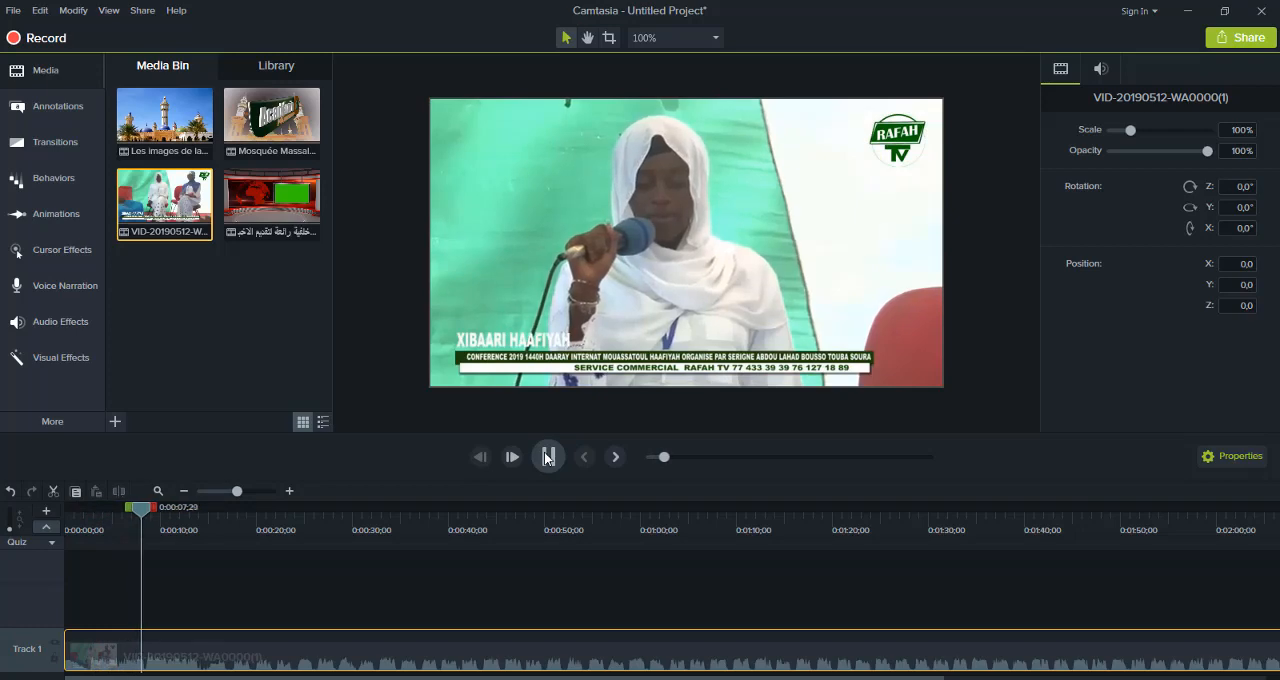
left_click(547, 457)
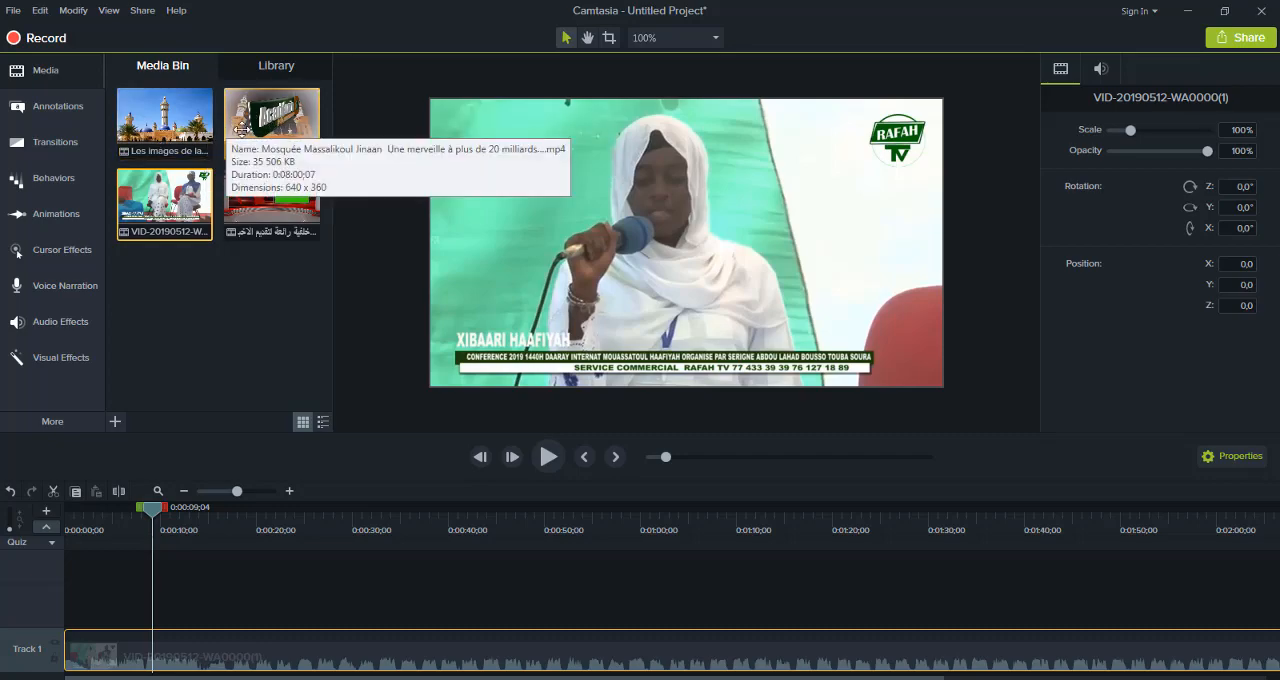
Place the Touba drone video at the start of Track 2, preview it, and fit both full clips in the timeline view
left_click_drag(174, 121, 63, 606)
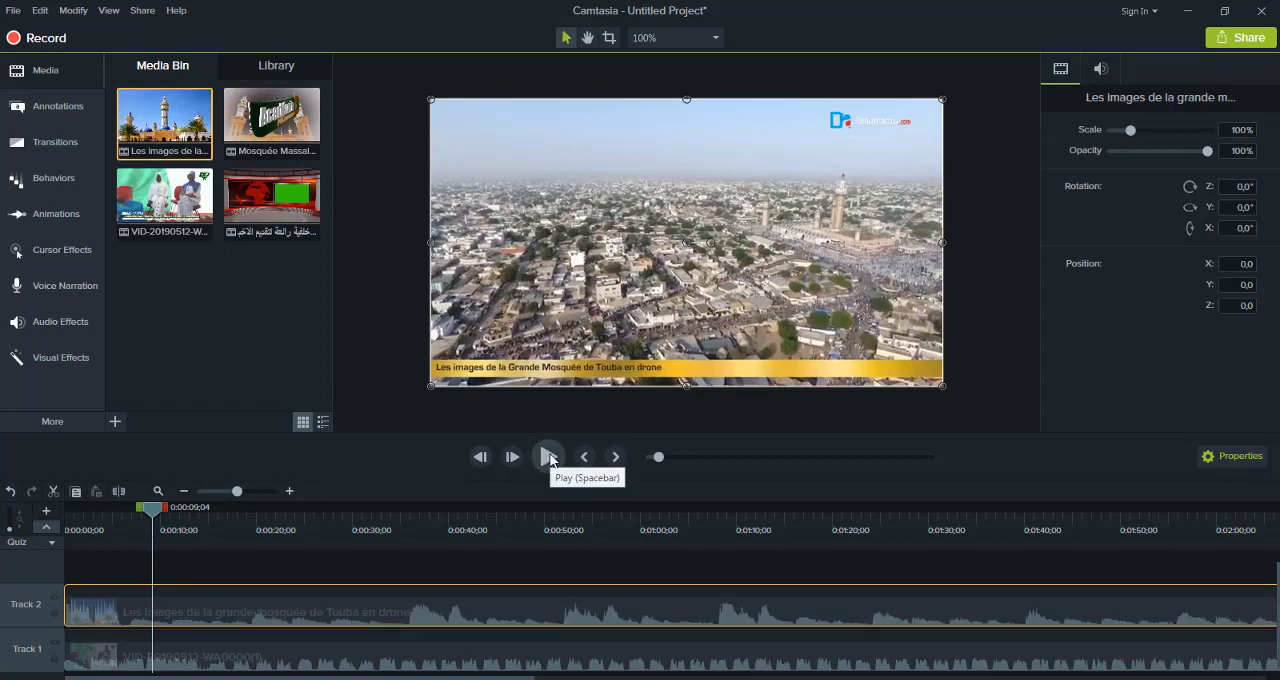
left_click(549, 457)
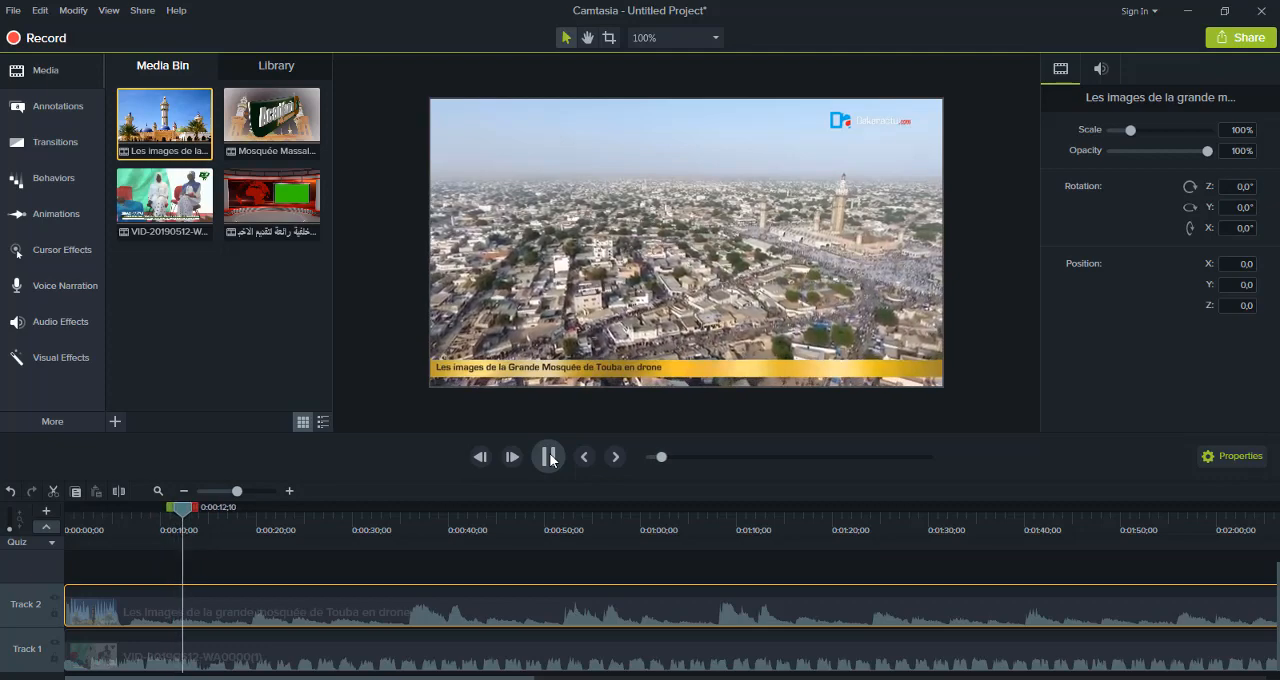
left_click(549, 457)
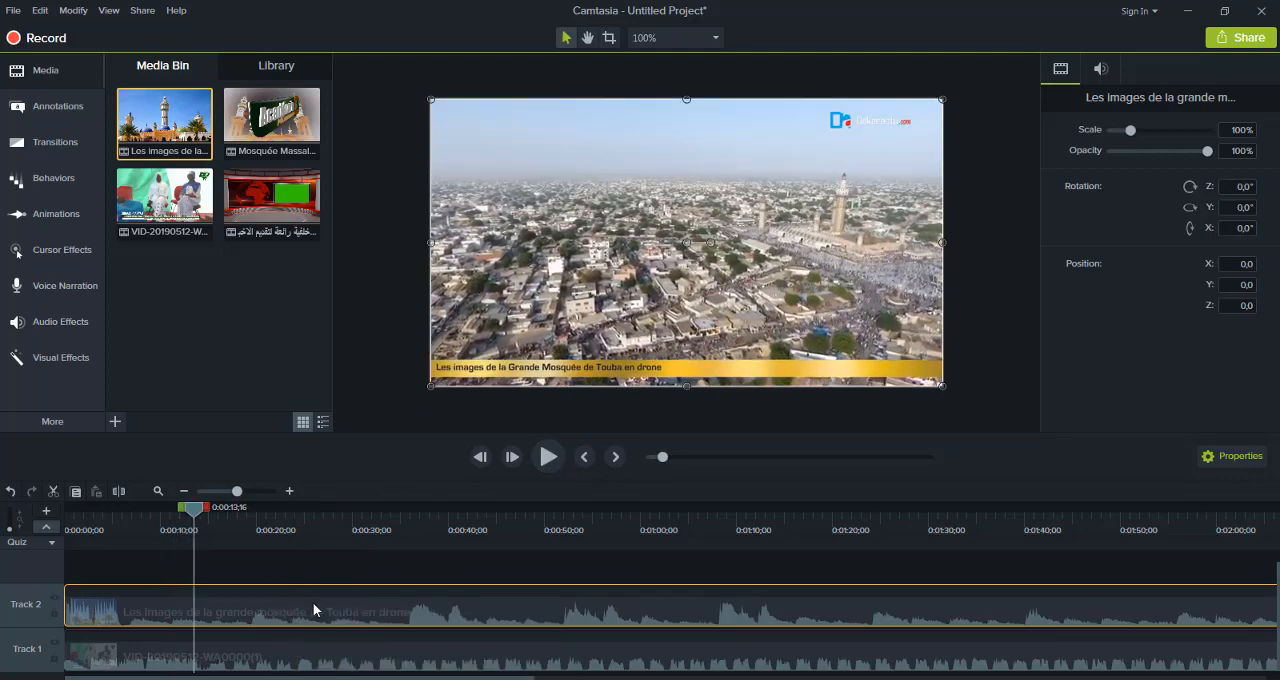
mouse_move(268, 657)
mouse_move(497, 678)
left_mouse_down()
mouse_move(868, 627)
mouse_move(497, 678)
left_mouse_up()
left_click(183, 492)
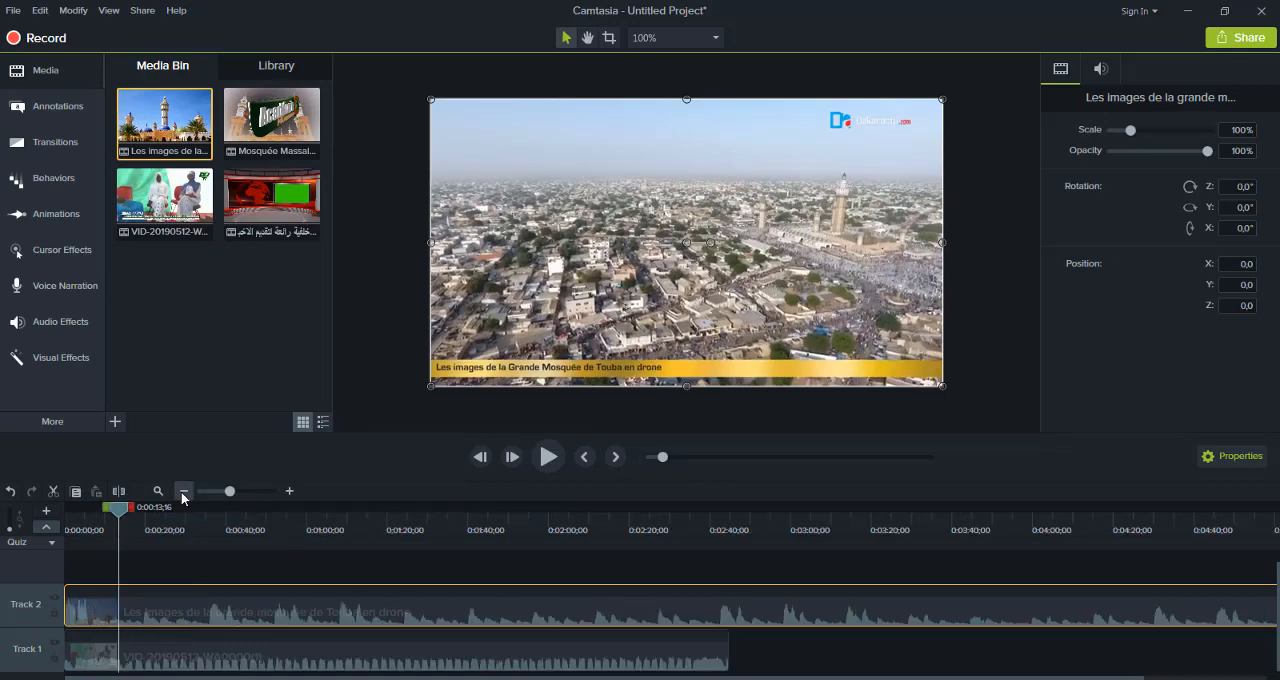
left_click(183, 492)
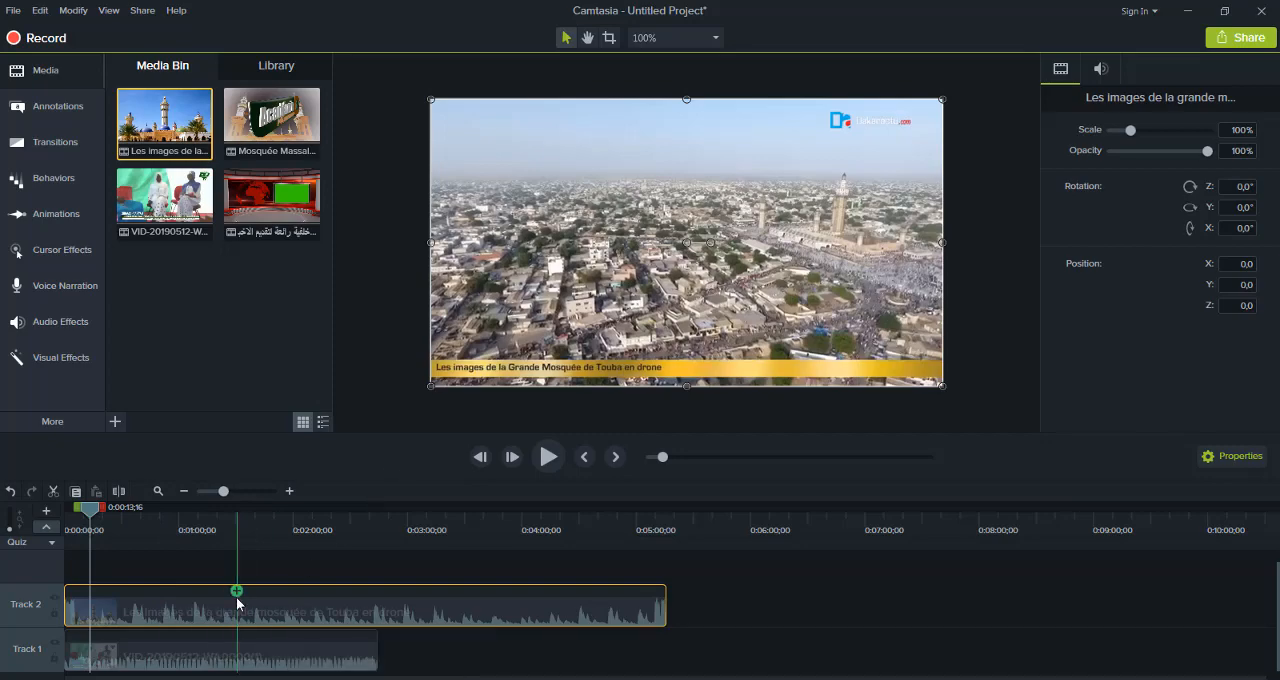
left_click(150, 578)
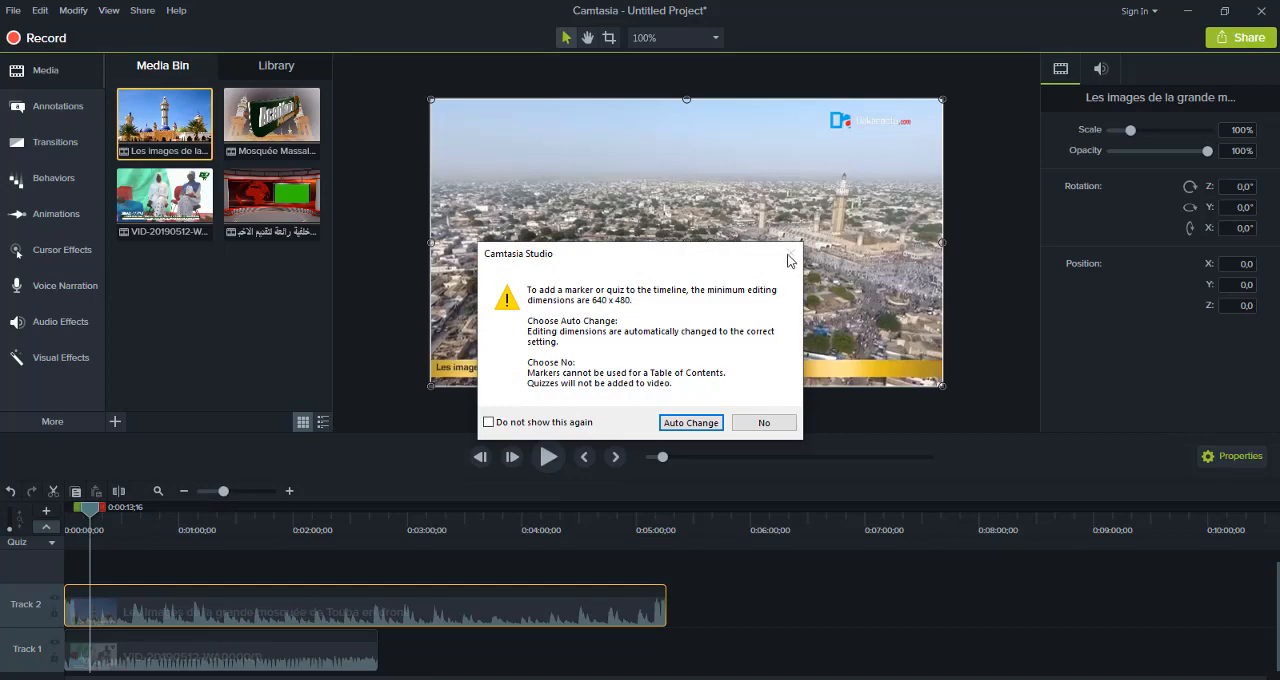
left_click(763, 422)
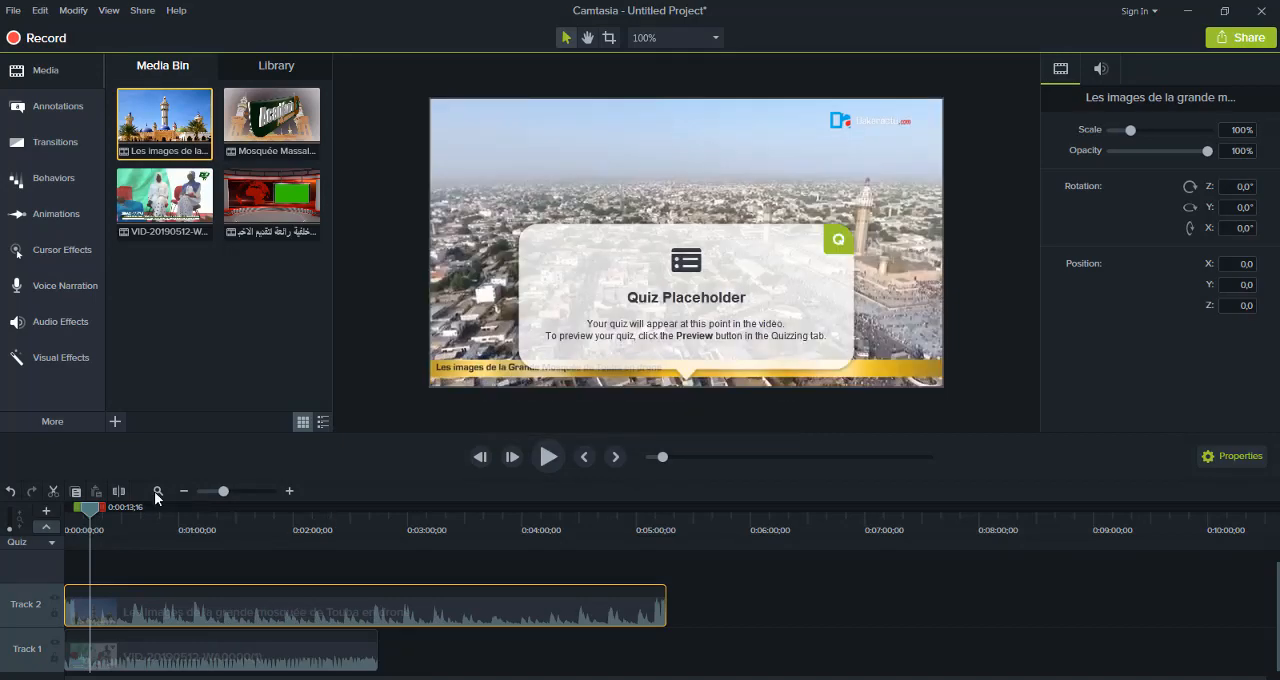
left_click_drag(151, 516, 13, 550)
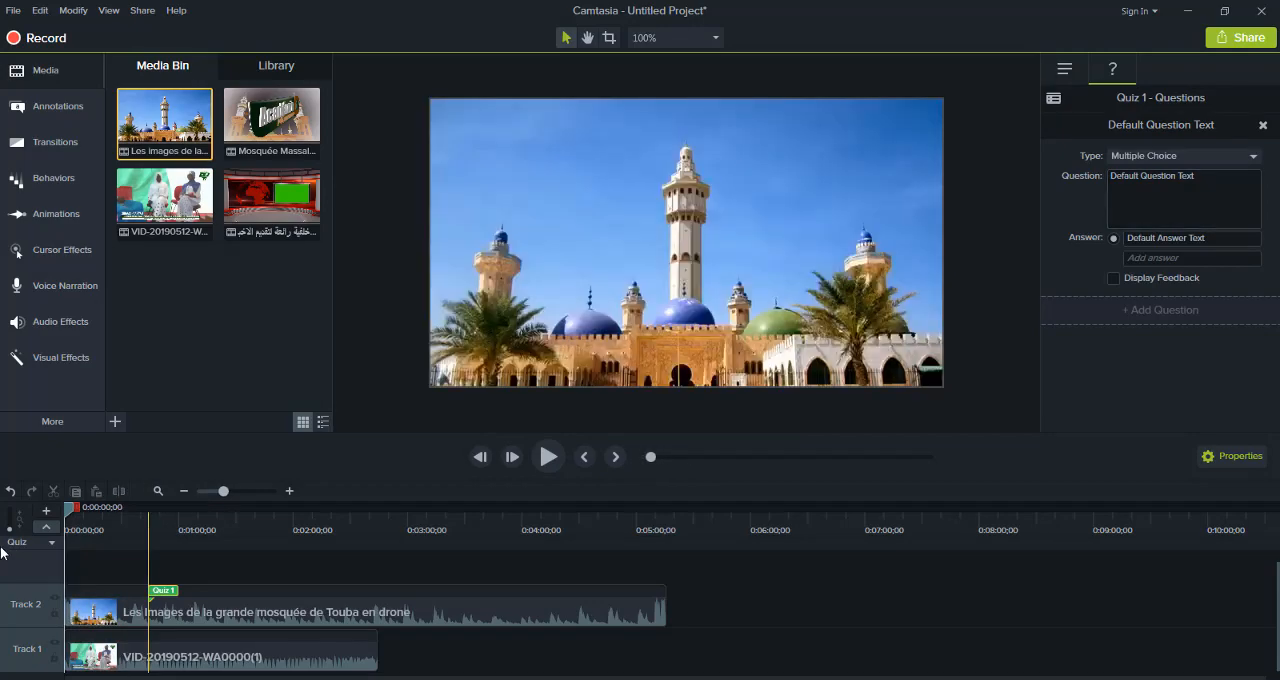
left_click(10, 490)
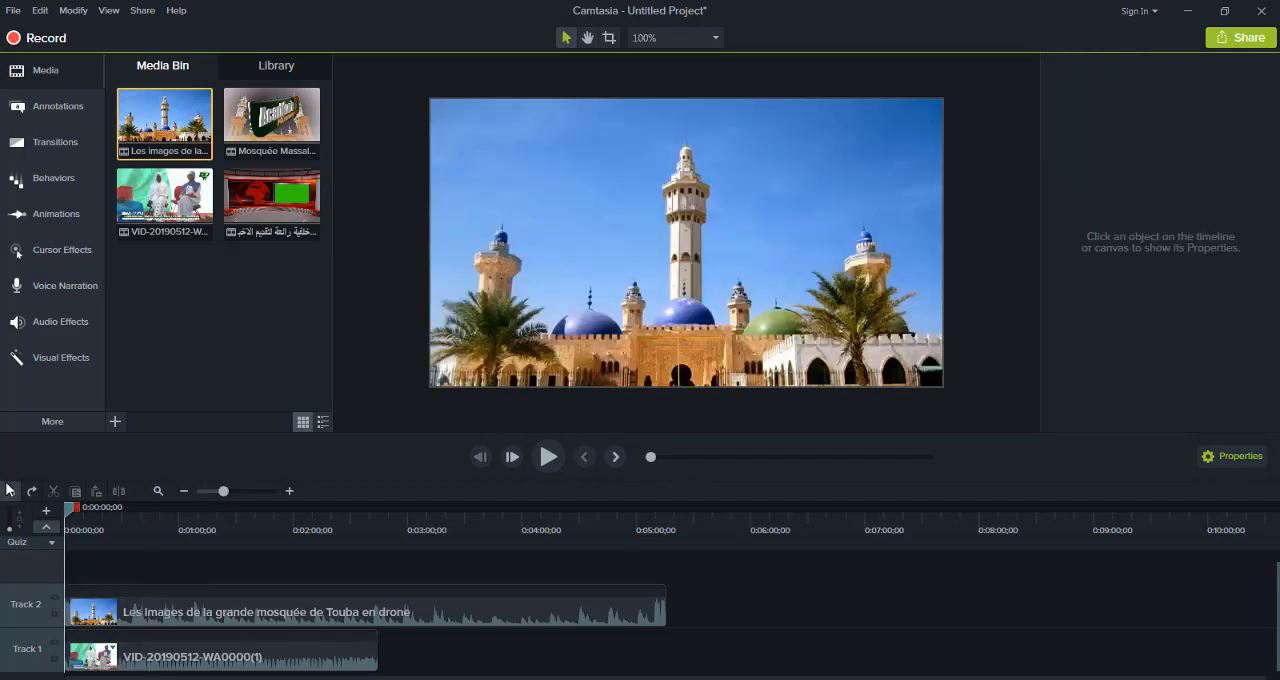
Try shrinking the Touba drone clip on the canvas, and restore it to full size
left_click(132, 598)
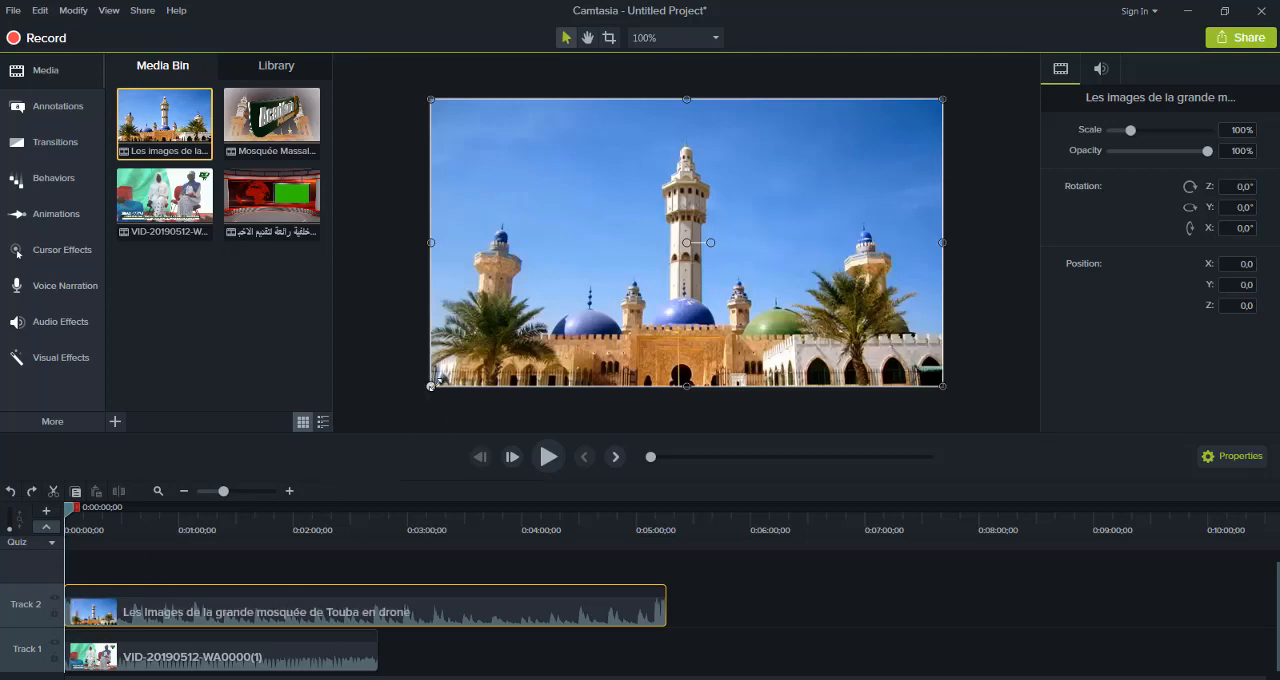
left_click_drag(431, 385, 603, 289)
left_click_drag(608, 196, 427, 339)
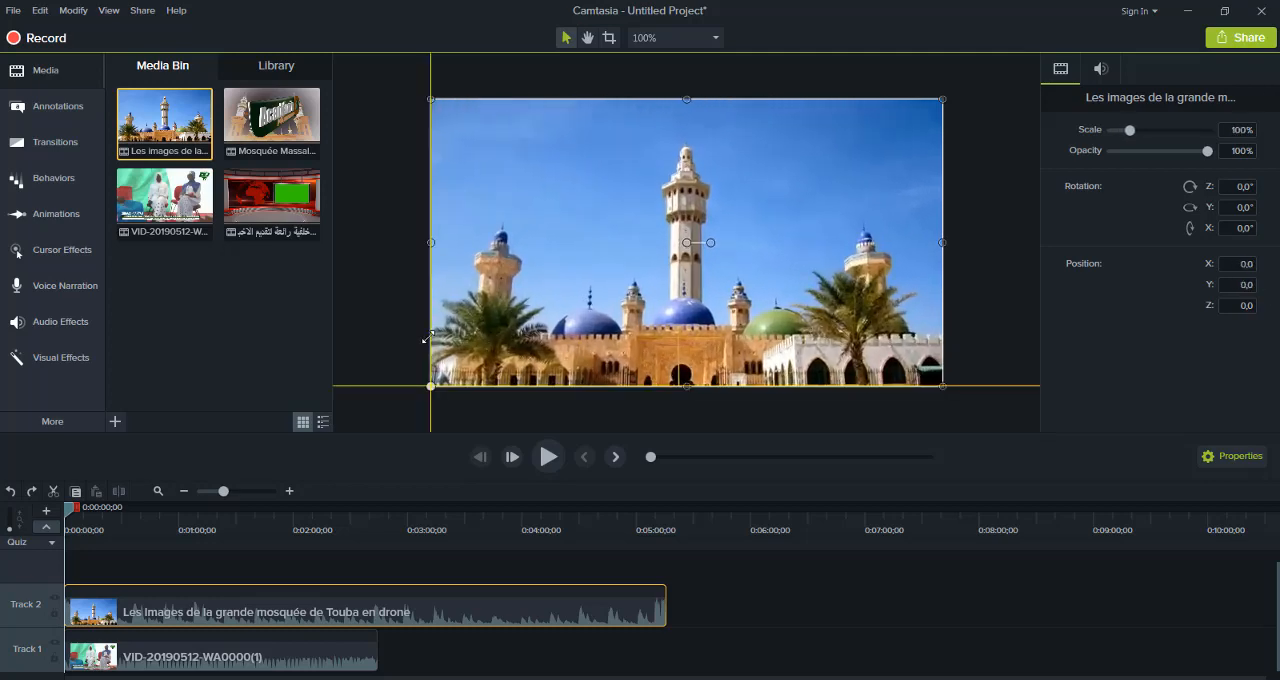
Scale VID-20190512-WA0000(1) to about 67% in the canvas's upper-right corner, and swap the clips' tracks so it overlays the drone video
left_click(318, 667)
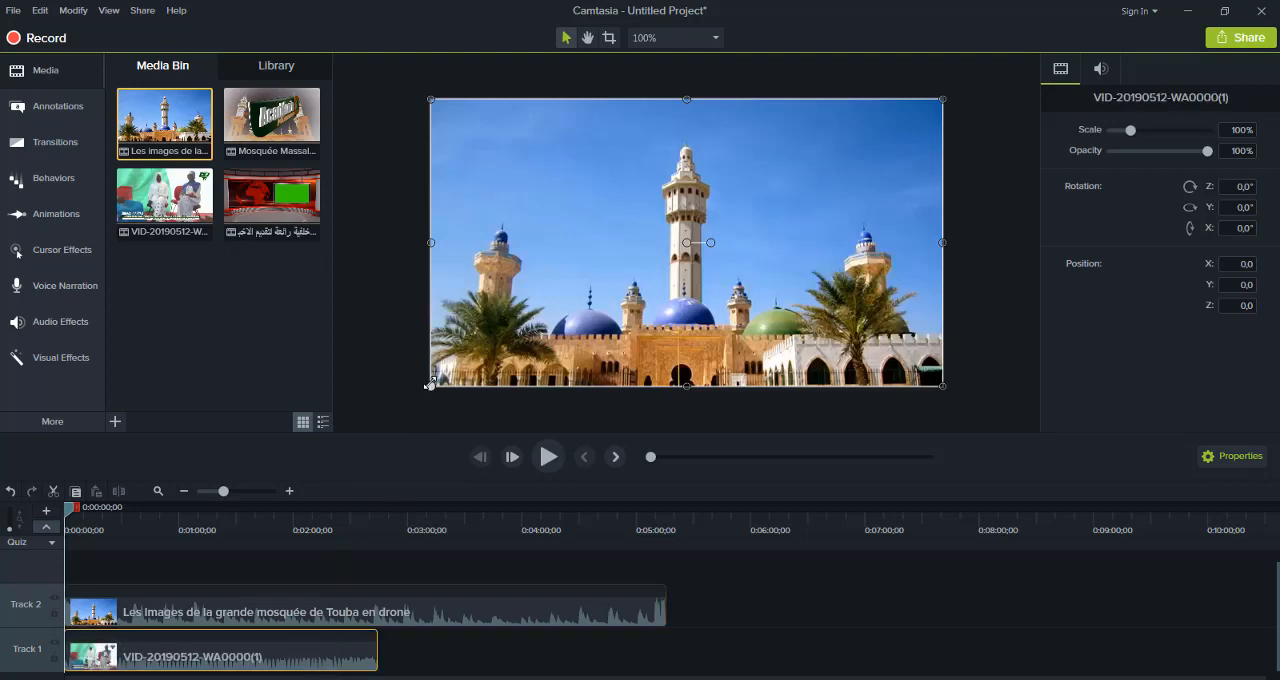
left_click_drag(430, 384, 598, 196)
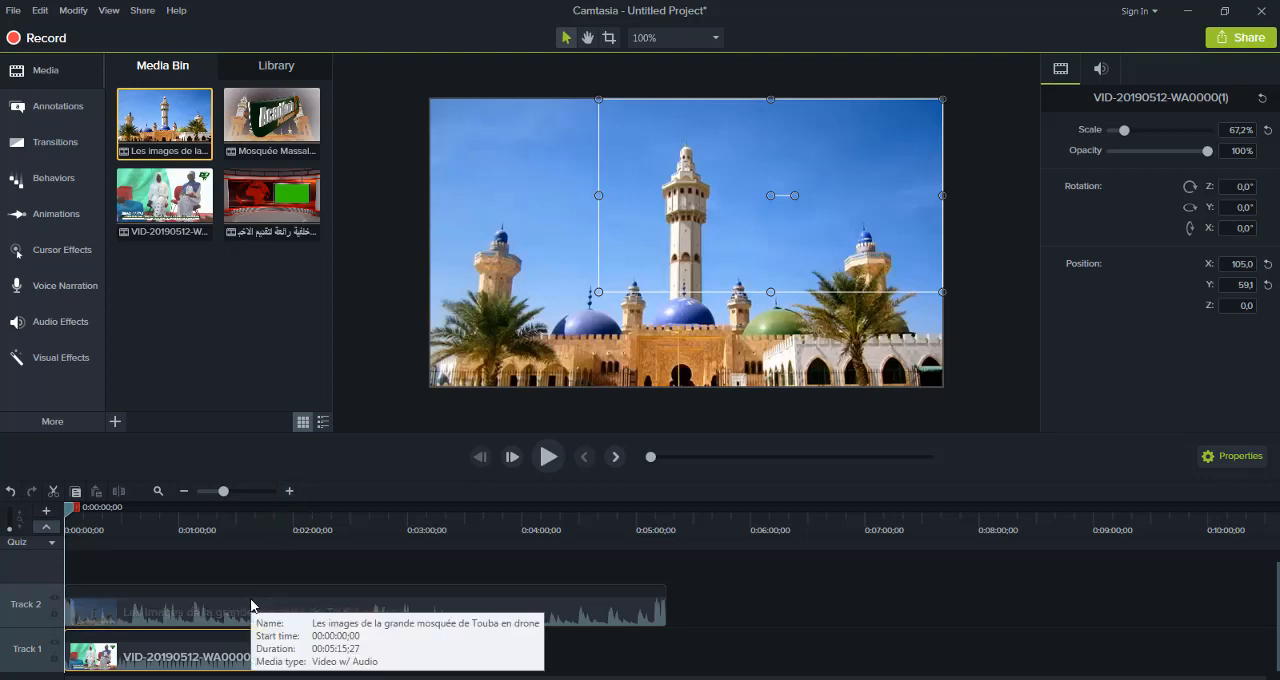
left_click_drag(251, 603, 569, 666)
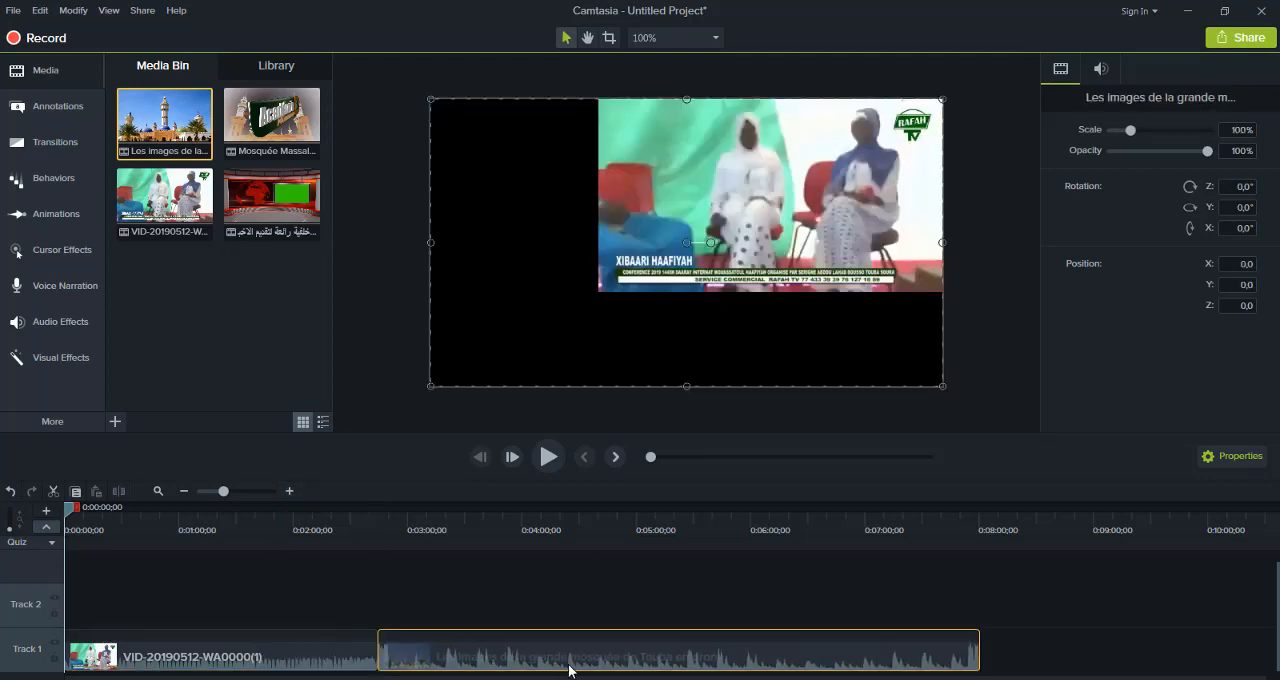
left_click(256, 638)
left_click_drag(256, 640, 256, 607)
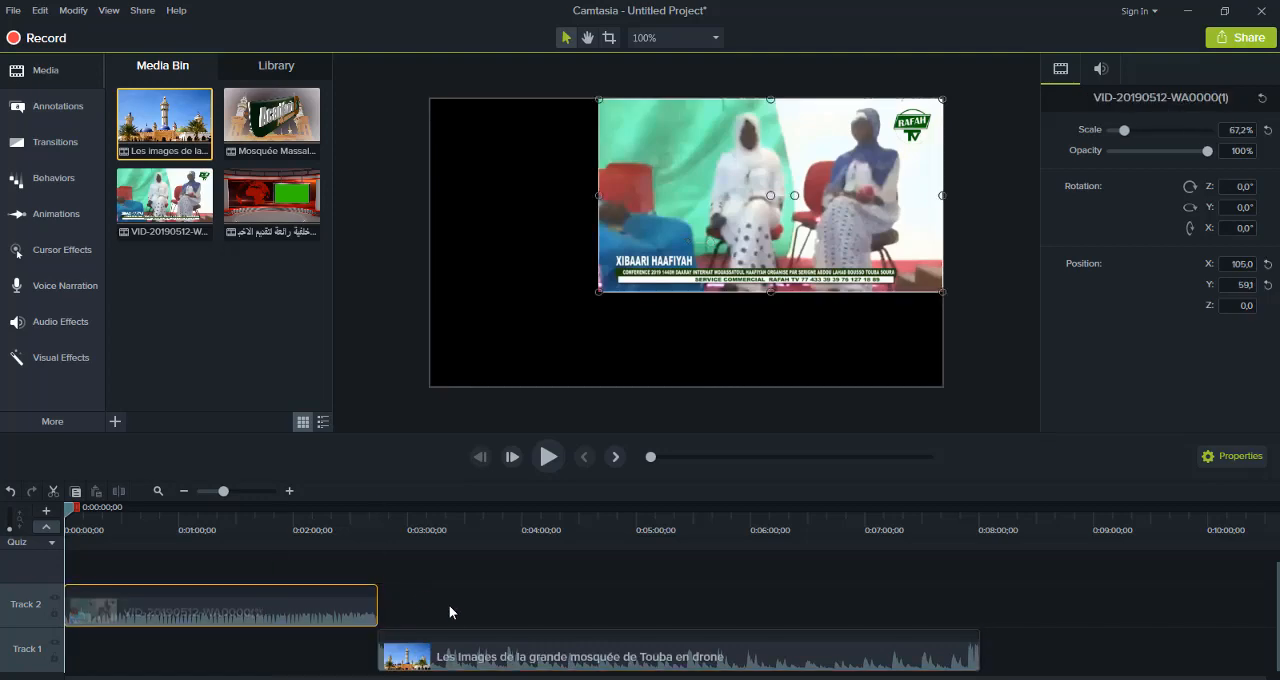
left_click_drag(477, 654, 164, 660)
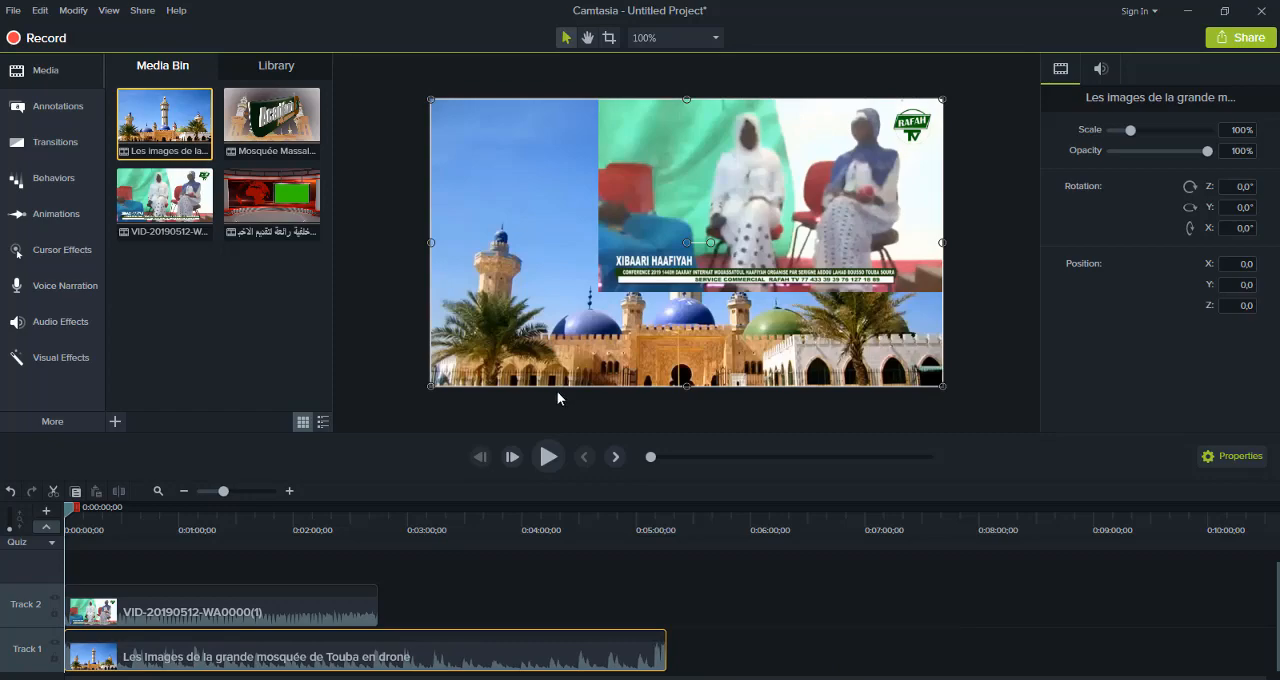
Move the VID-20190512-WA0000(1) overlay toward the canvas centre, scale it down to about 60%, and preview the combined clips
left_click(548, 457)
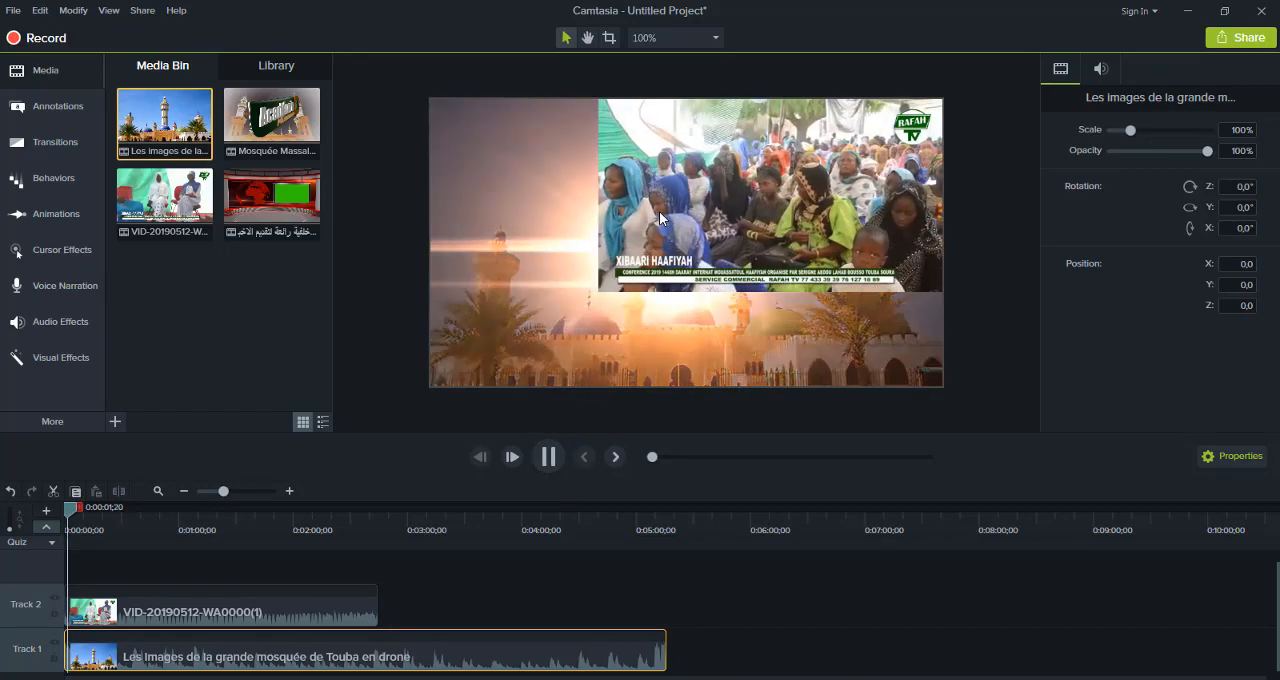
left_click(541, 464)
left_click(751, 197)
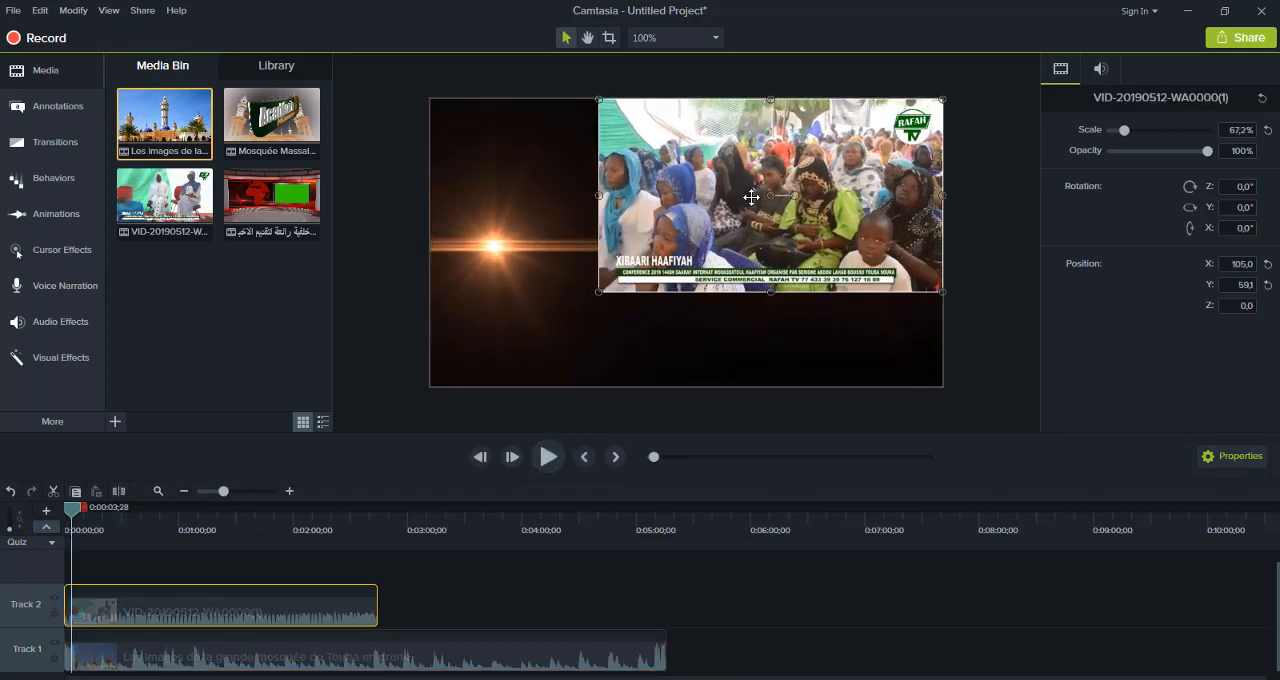
left_click_drag(751, 197, 689, 246)
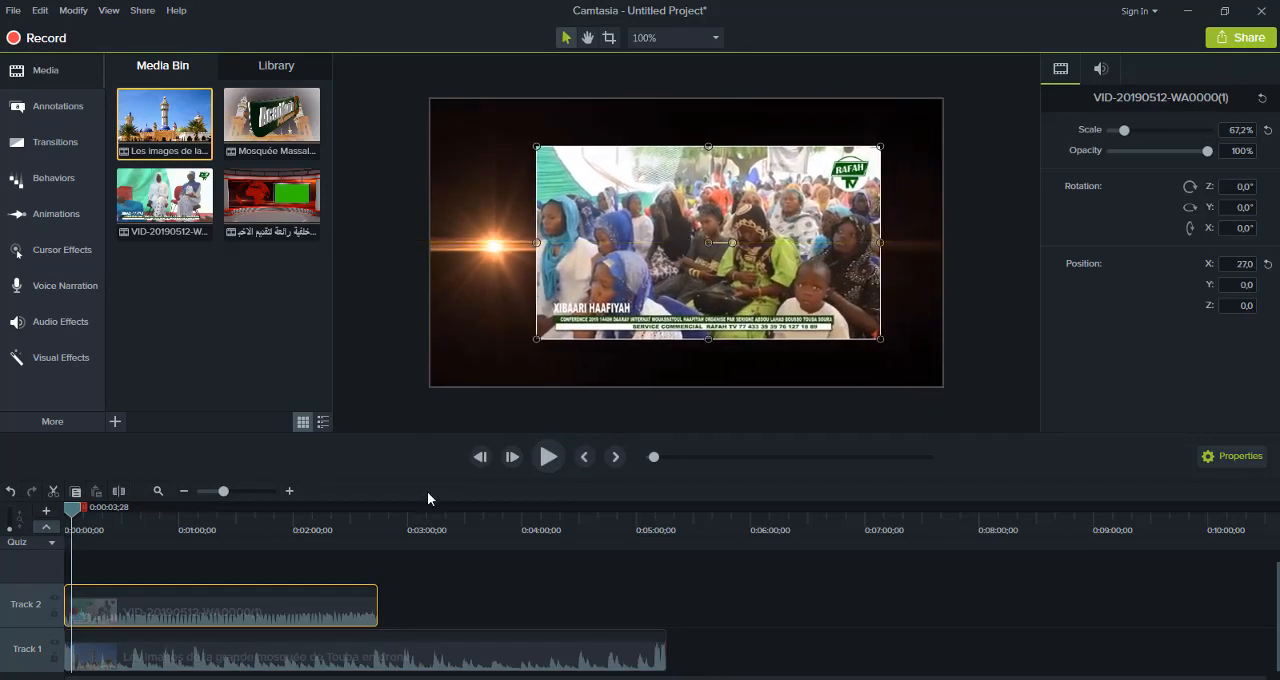
left_click_drag(536, 339, 574, 318)
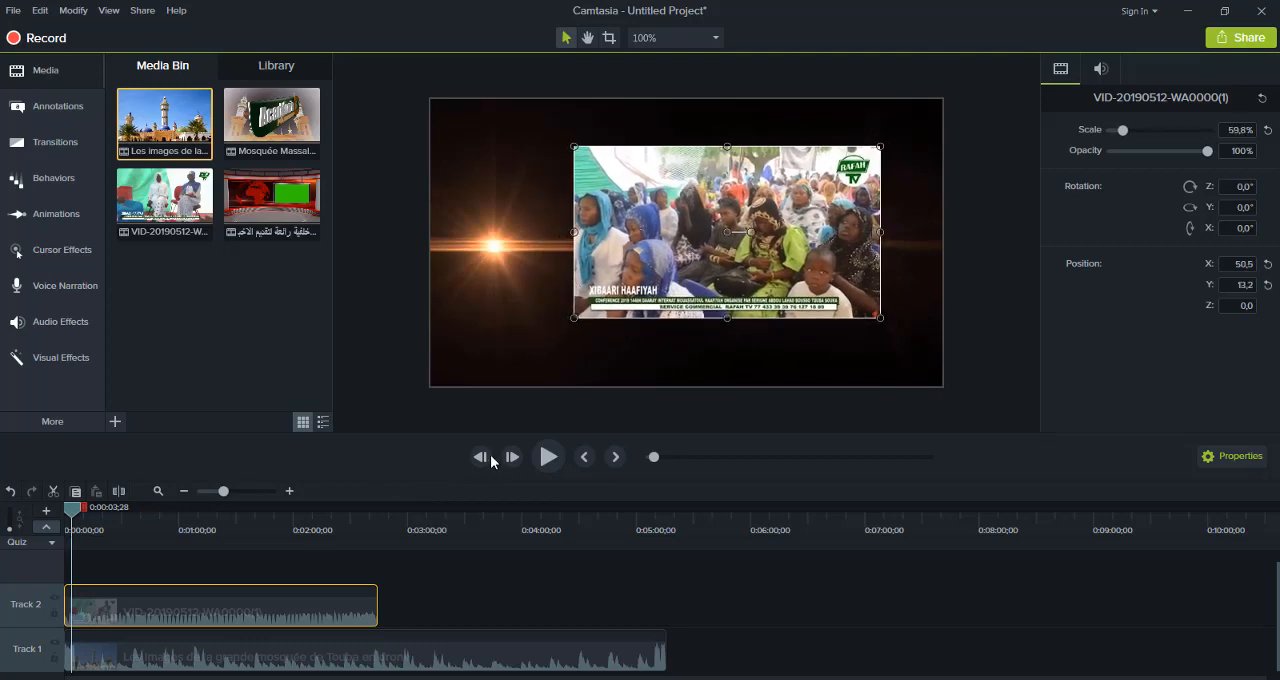
left_click(547, 457)
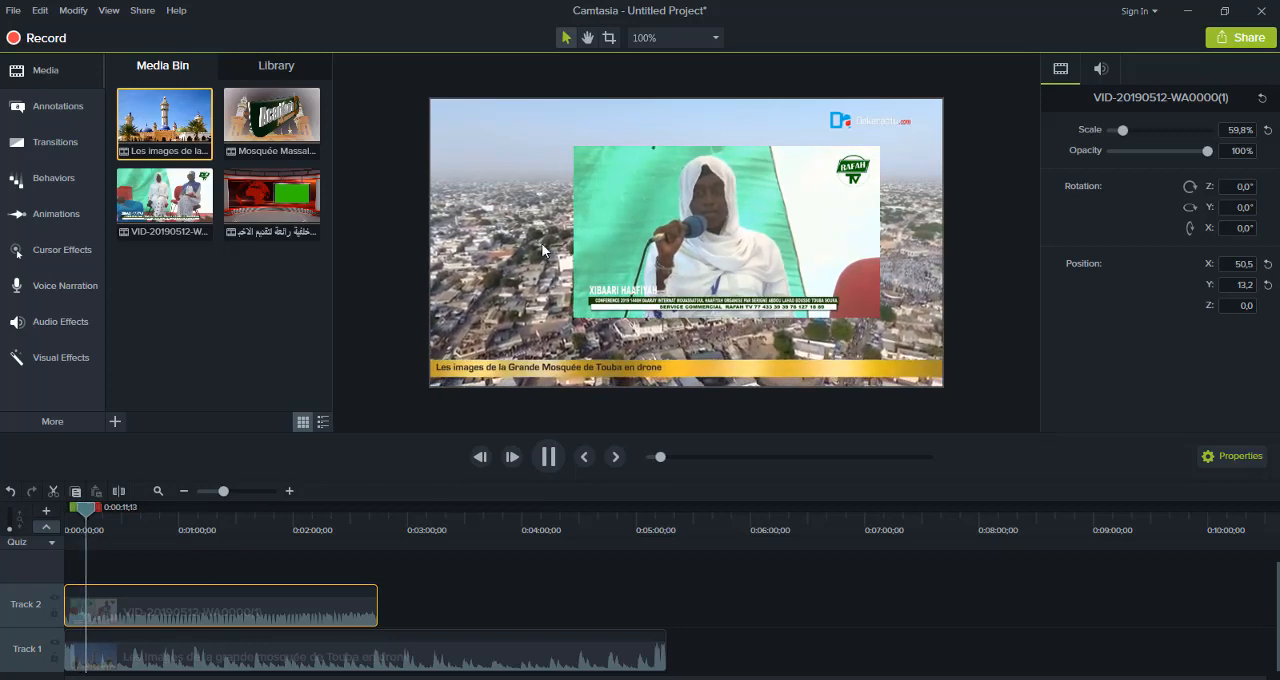
left_click(548, 457)
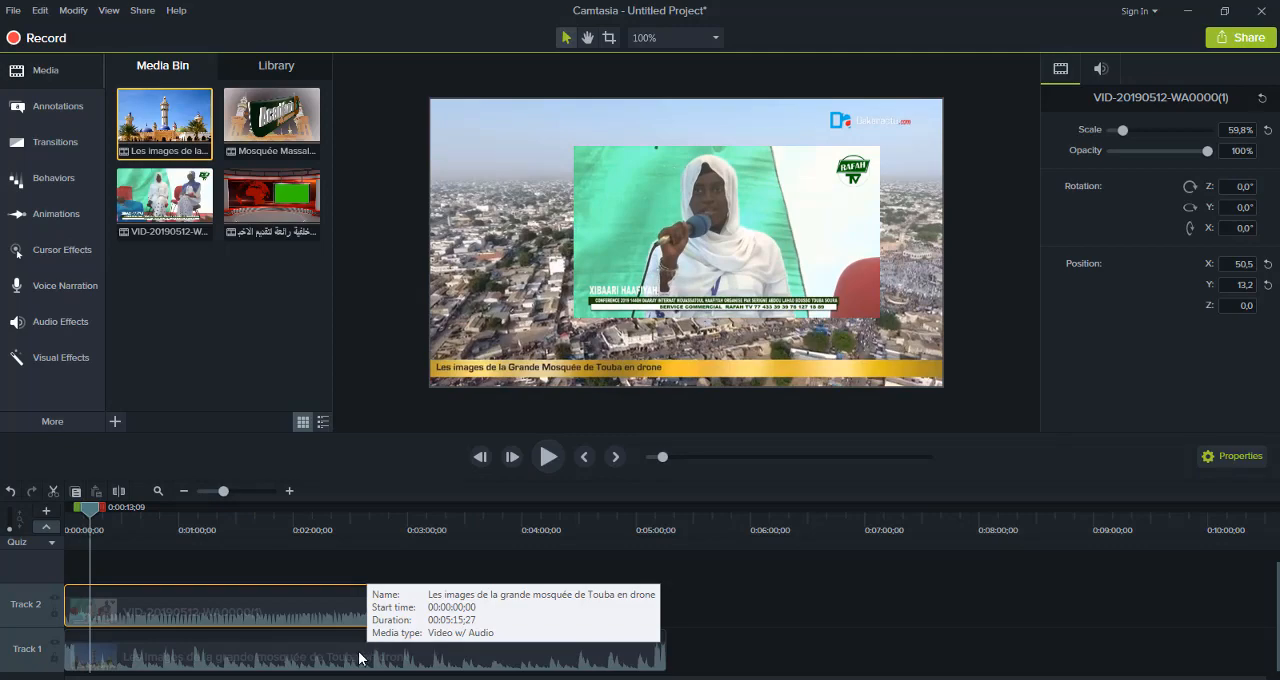
Delete VID-20190512-WA0000(1) from Track 2 and separate the audio and video of the Touba drone clip
key("Delete")
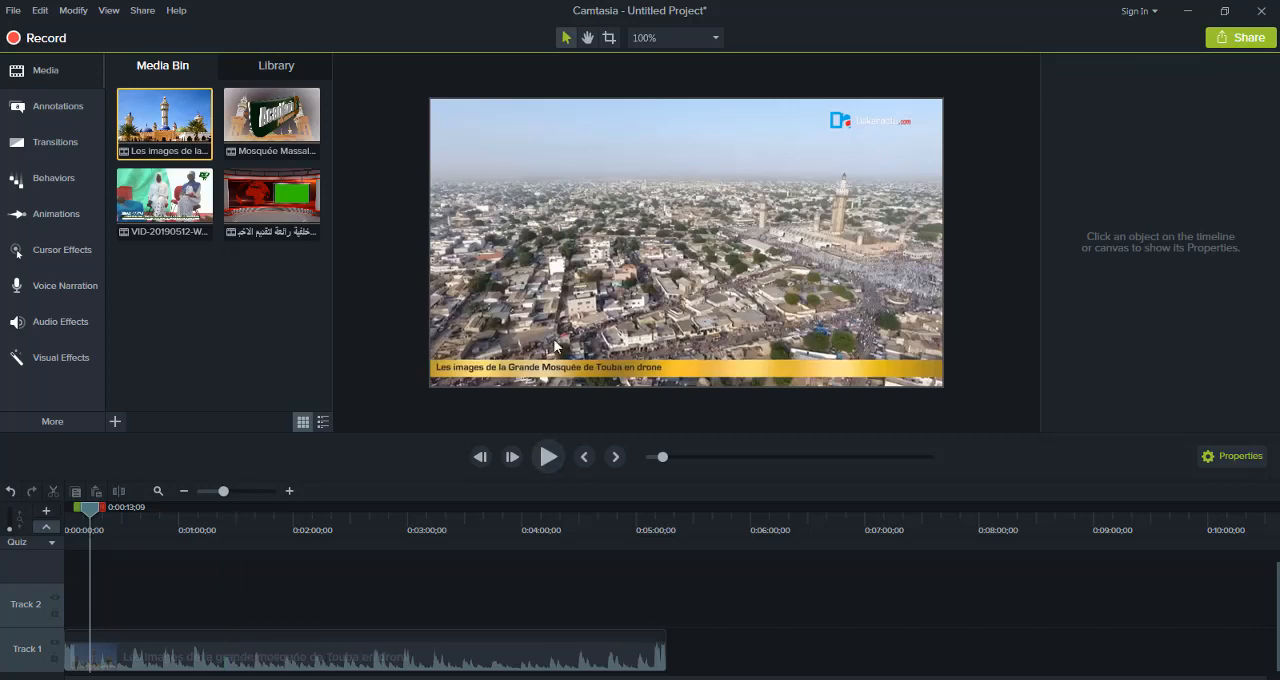
right_click(126, 666)
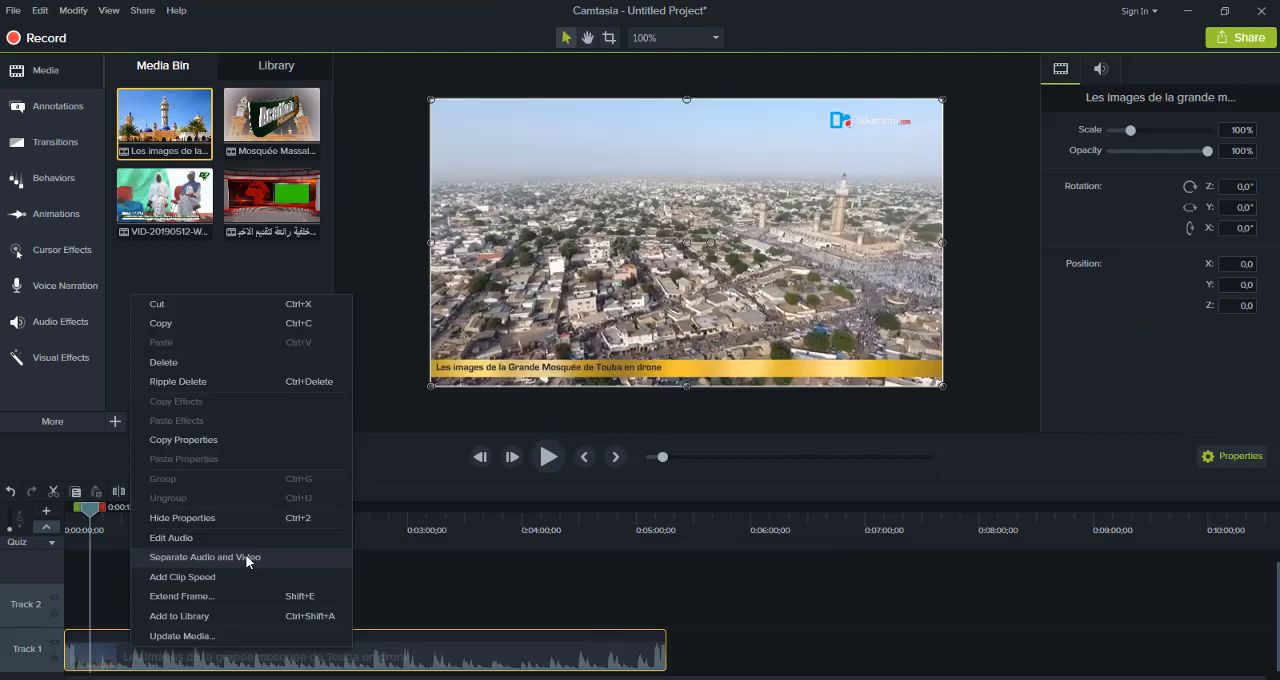
left_click(245, 554)
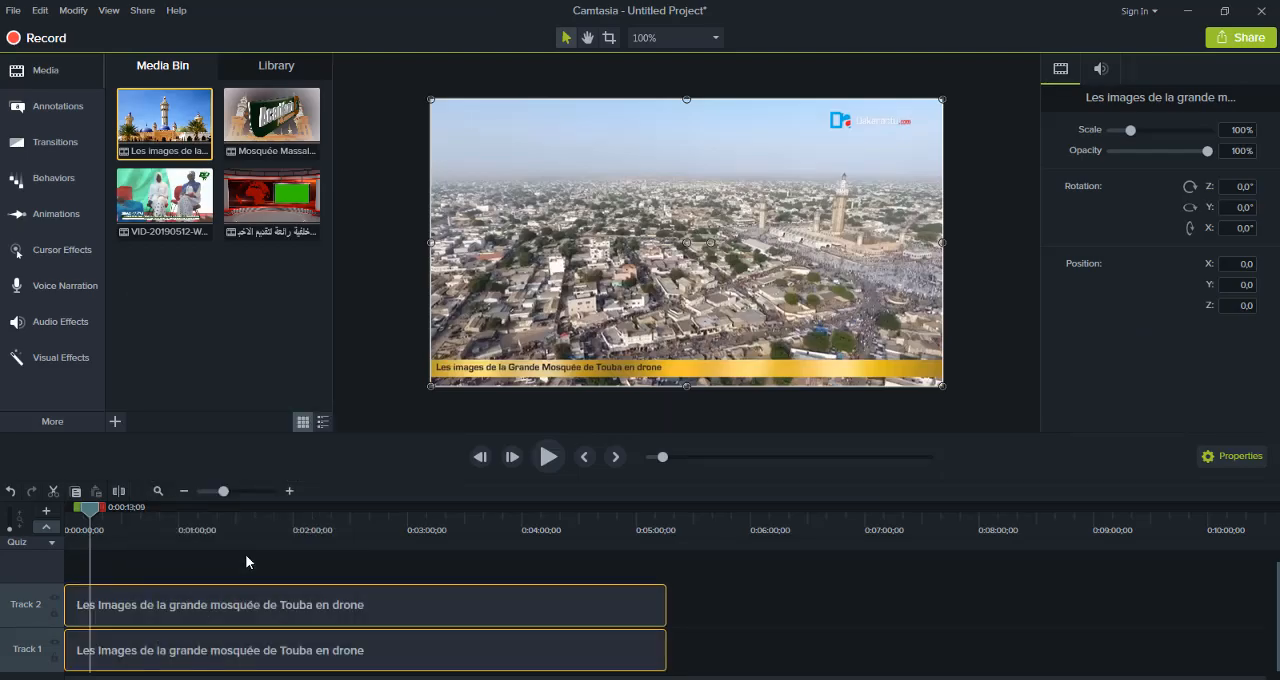
Move the separated Touba audio from Track 2 to Track 1 after its video, and play the silent video
left_click(238, 661)
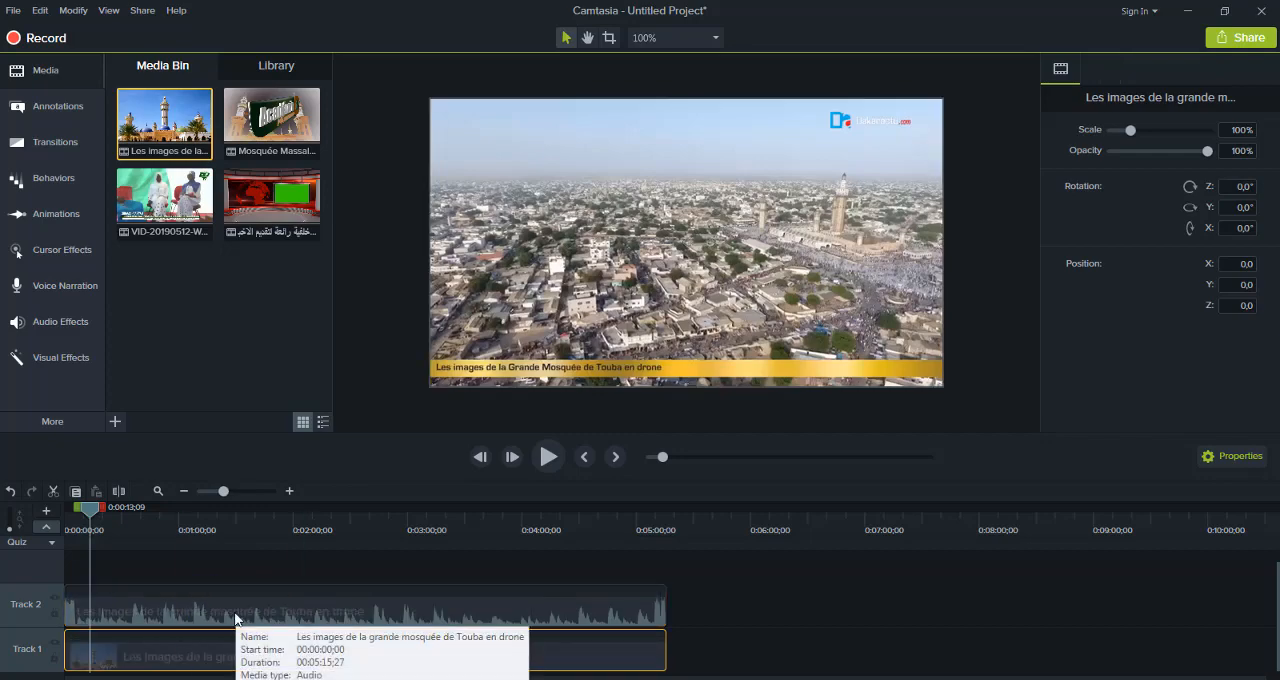
left_click(236, 618)
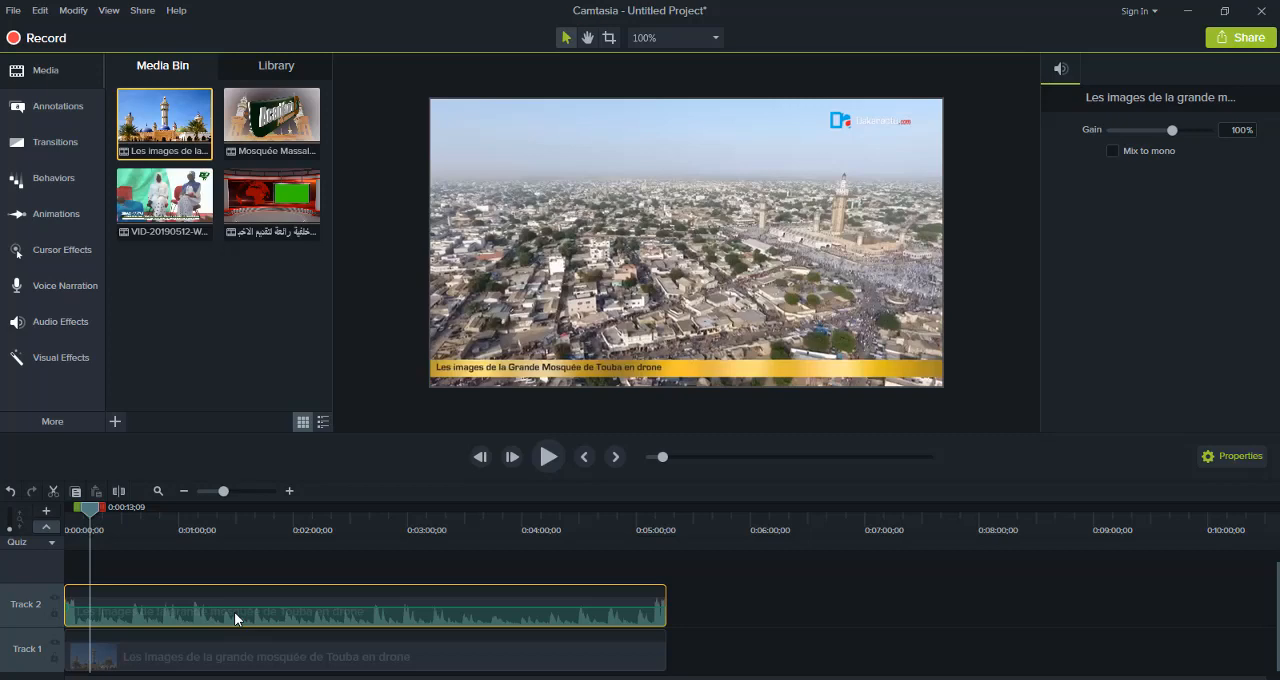
left_click_drag(234, 612, 877, 651)
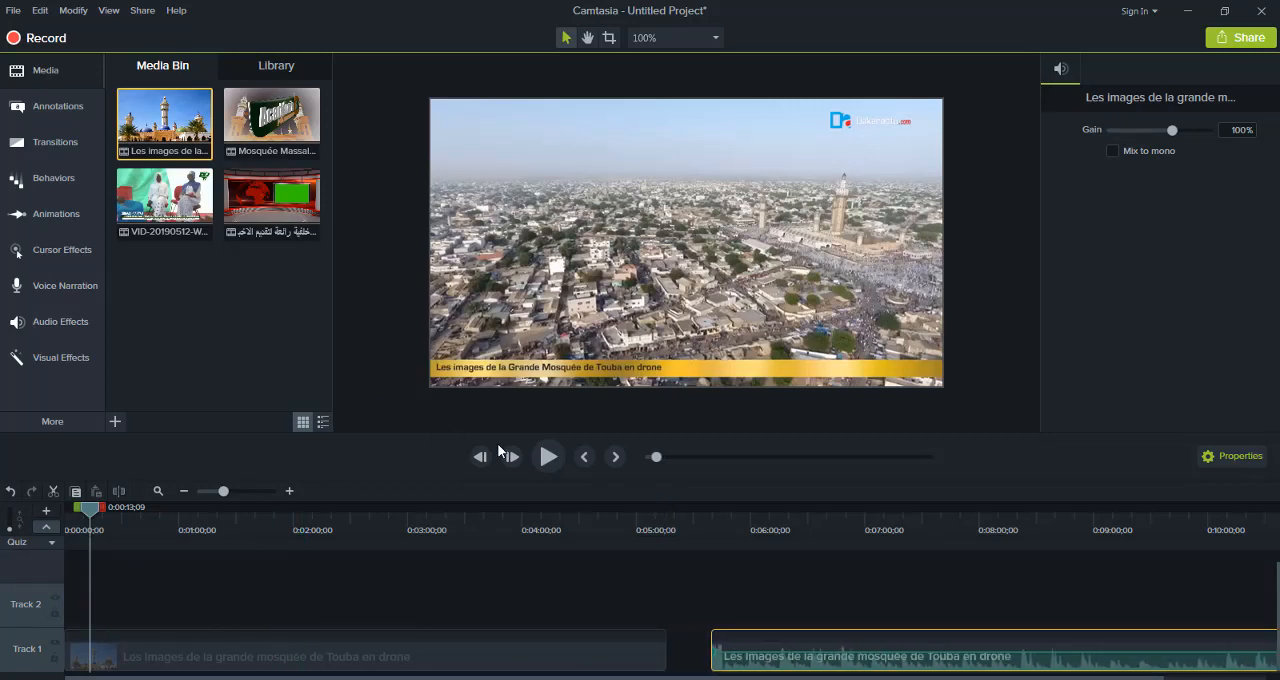
left_click(549, 457)
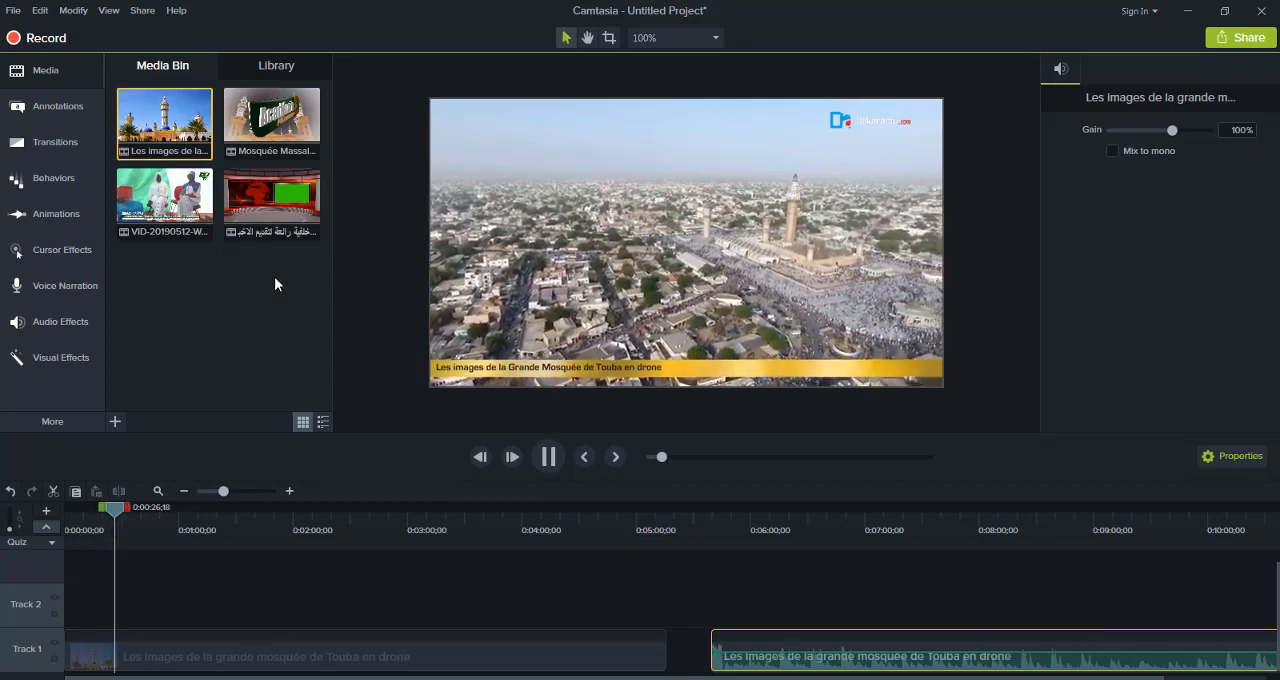
Add VID-20190512-WA0000(1) to Track 2, scale it to 75.9% near the canvas centre, and preview it over the drone video
left_click_drag(160, 198, 50, 609)
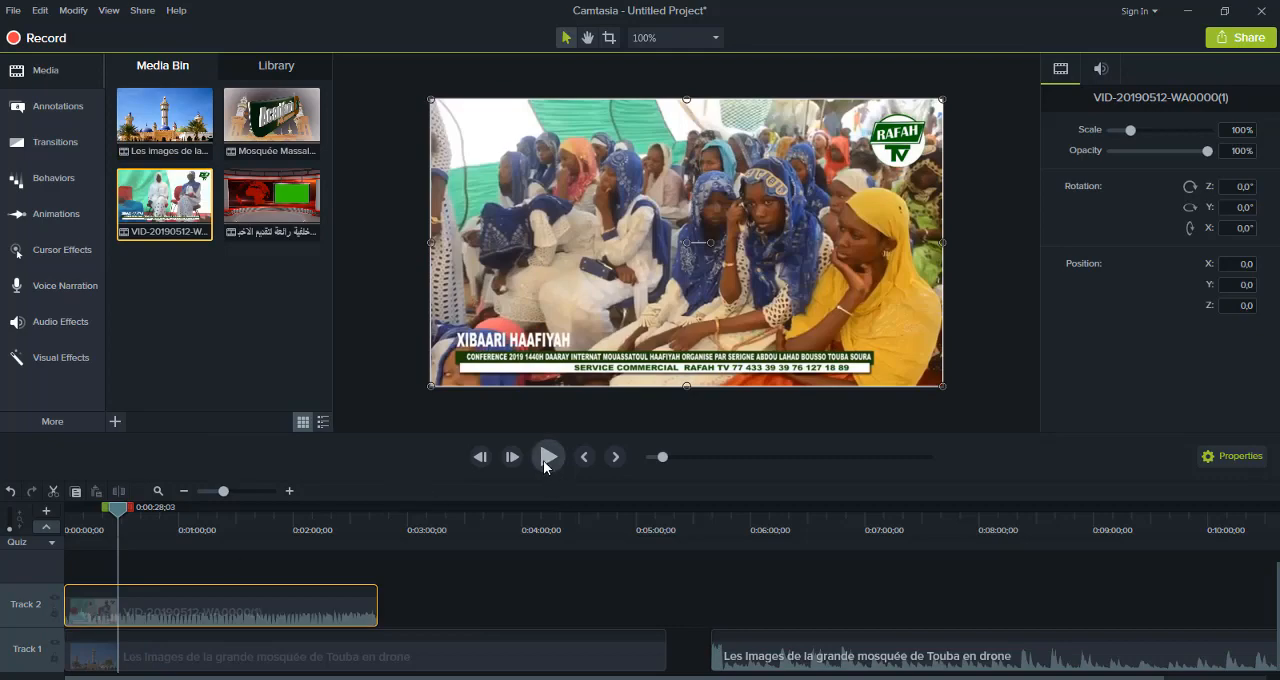
left_click(447, 401)
key("space")
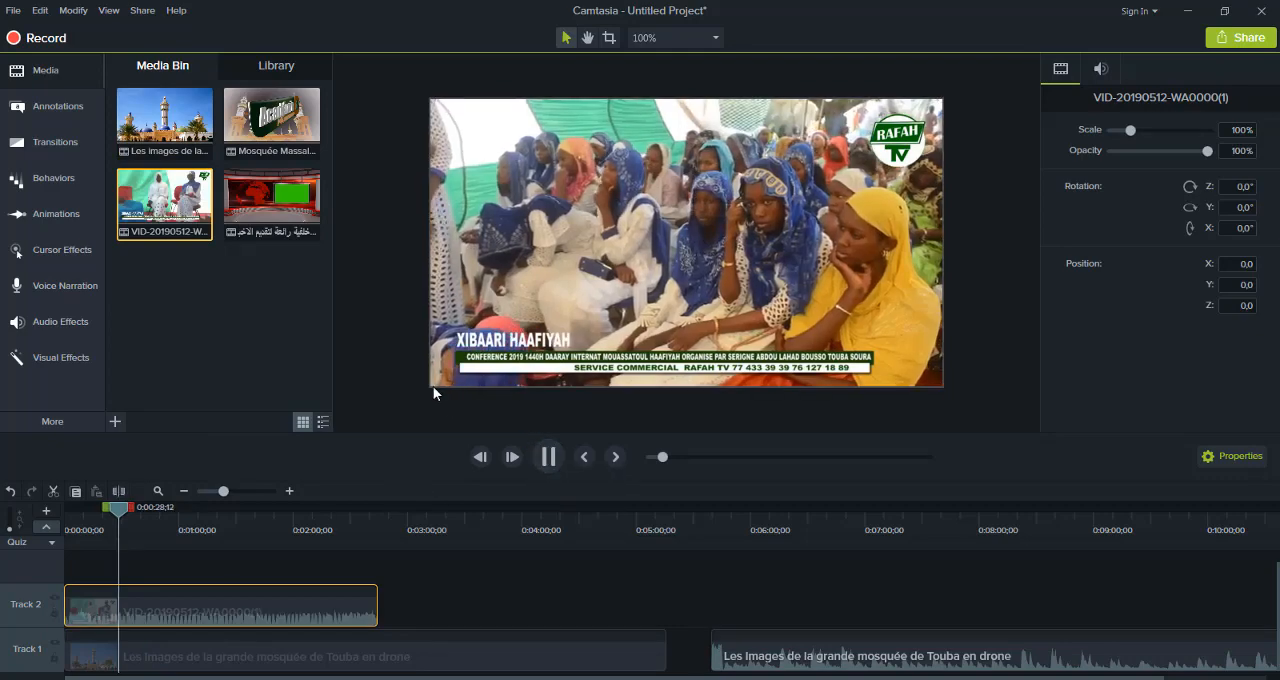
left_click(451, 359)
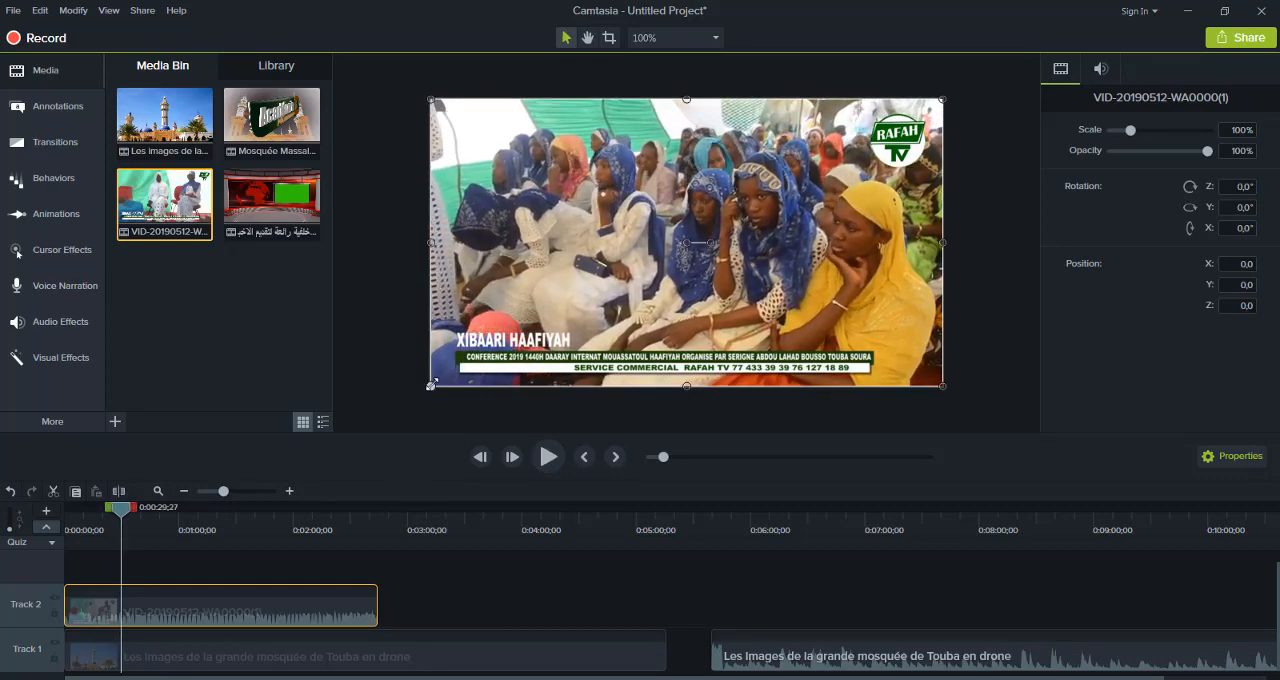
left_click_drag(434, 384, 560, 334)
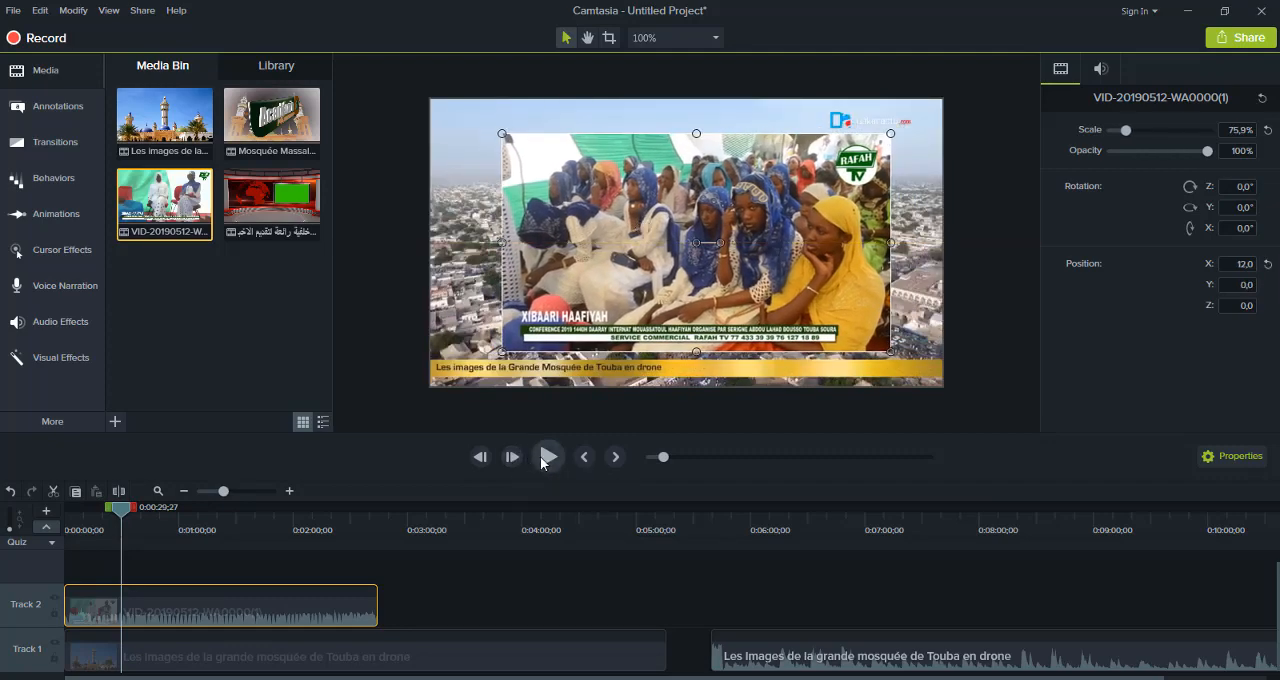
left_click(545, 458)
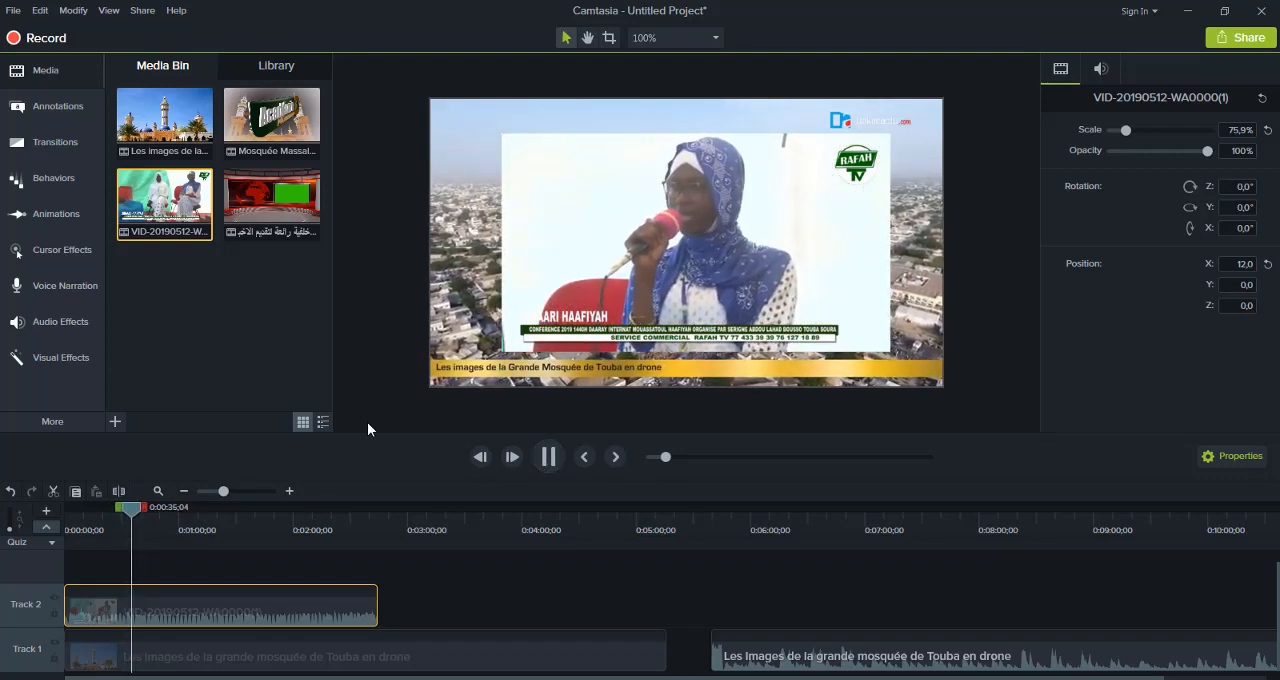
left_click_drag(130, 514, 68, 510)
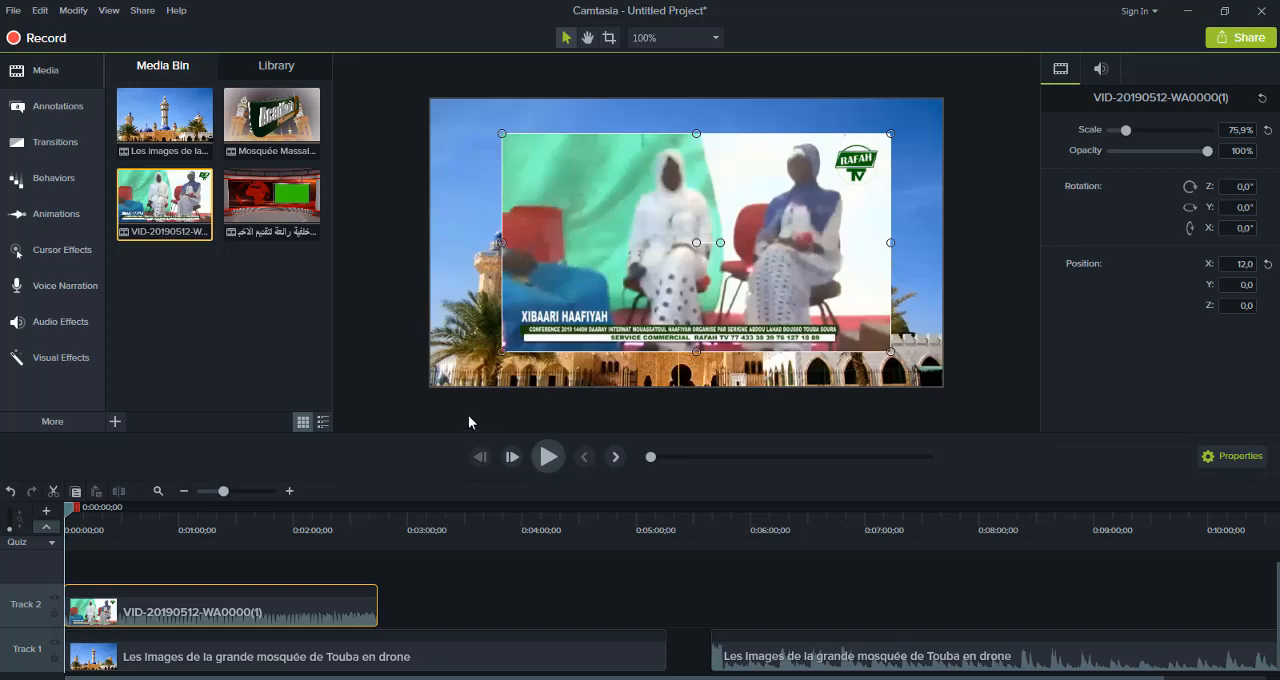
Undo the VID-20190512-WA0000(1) overlay edits, the audio move, and the separation of the Touba clip's audio and video
left_click(10, 492)
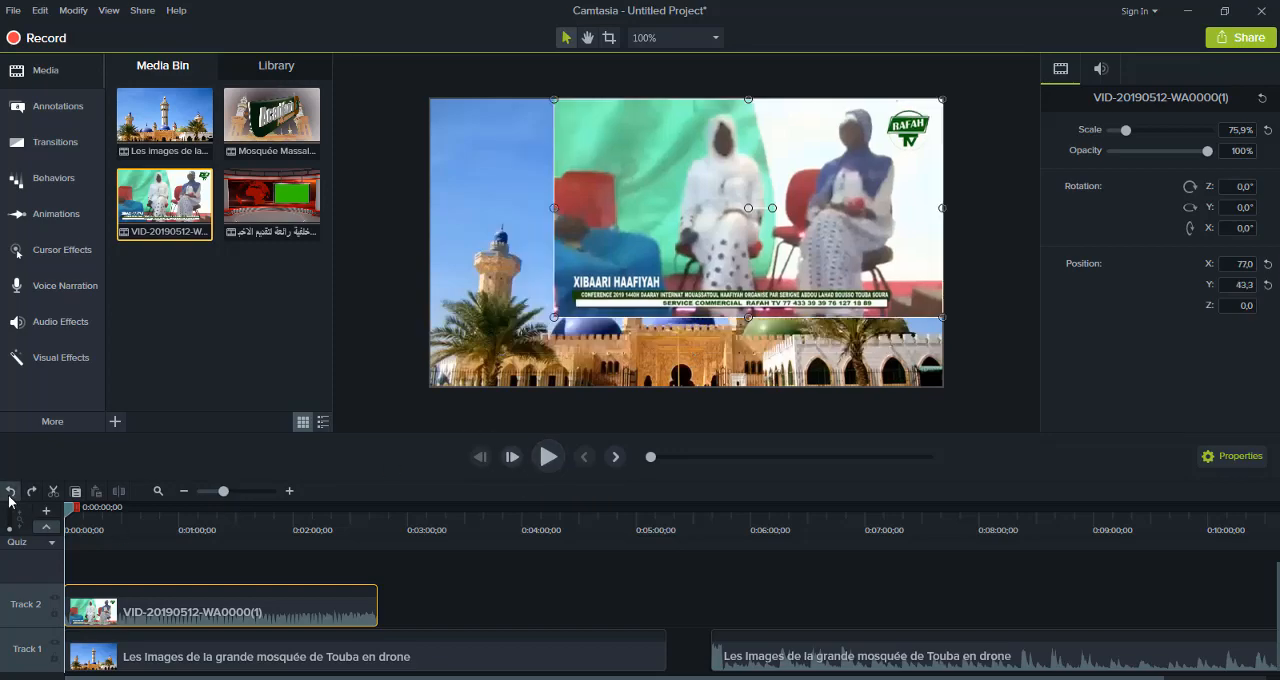
left_click(10, 492)
left_click(10, 492)
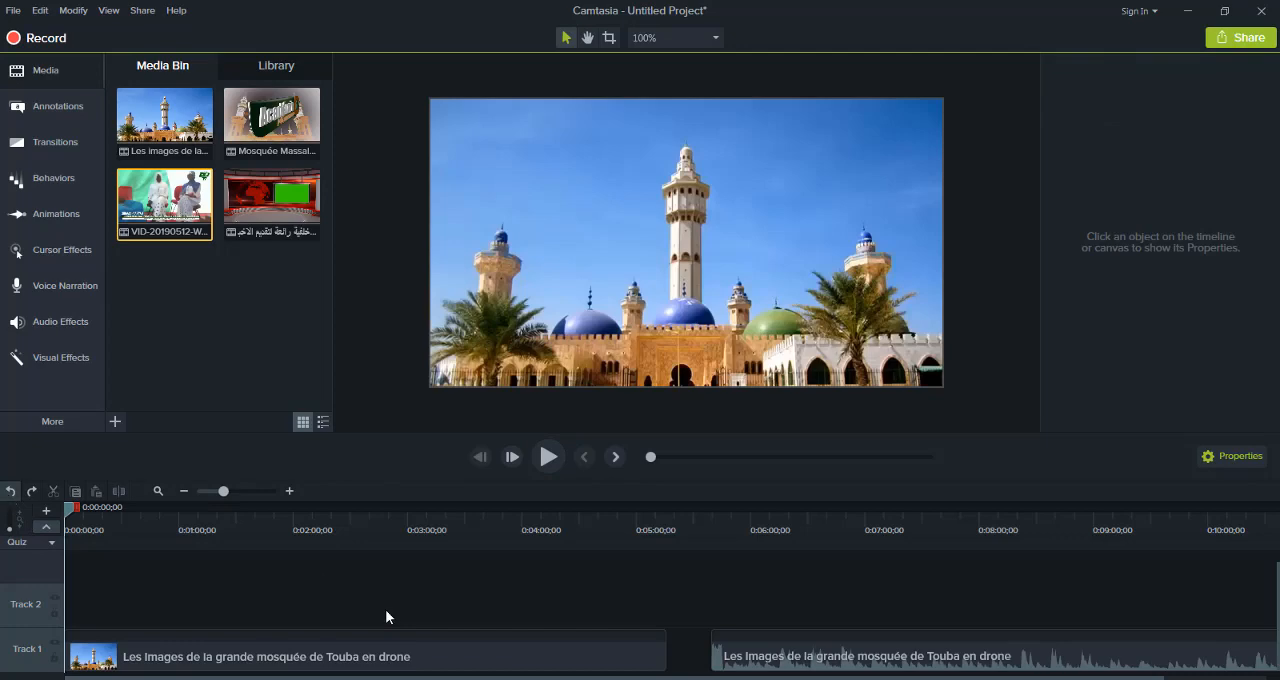
left_click(11, 492)
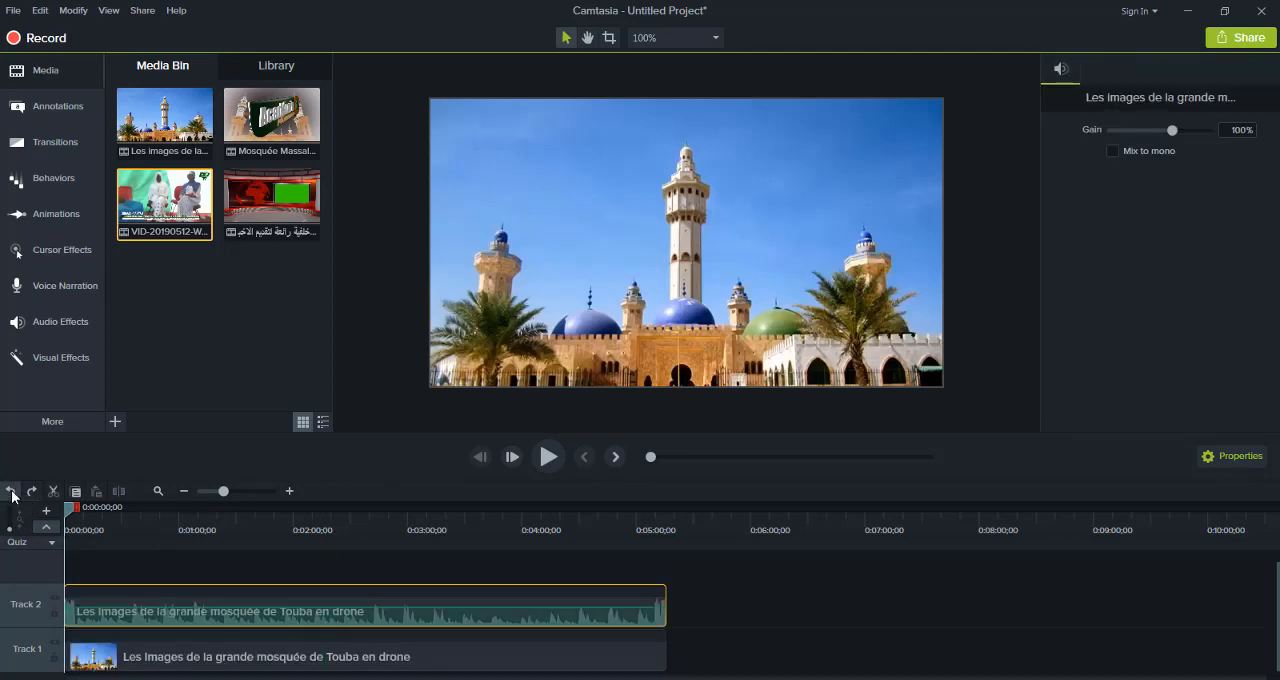
left_click(11, 492)
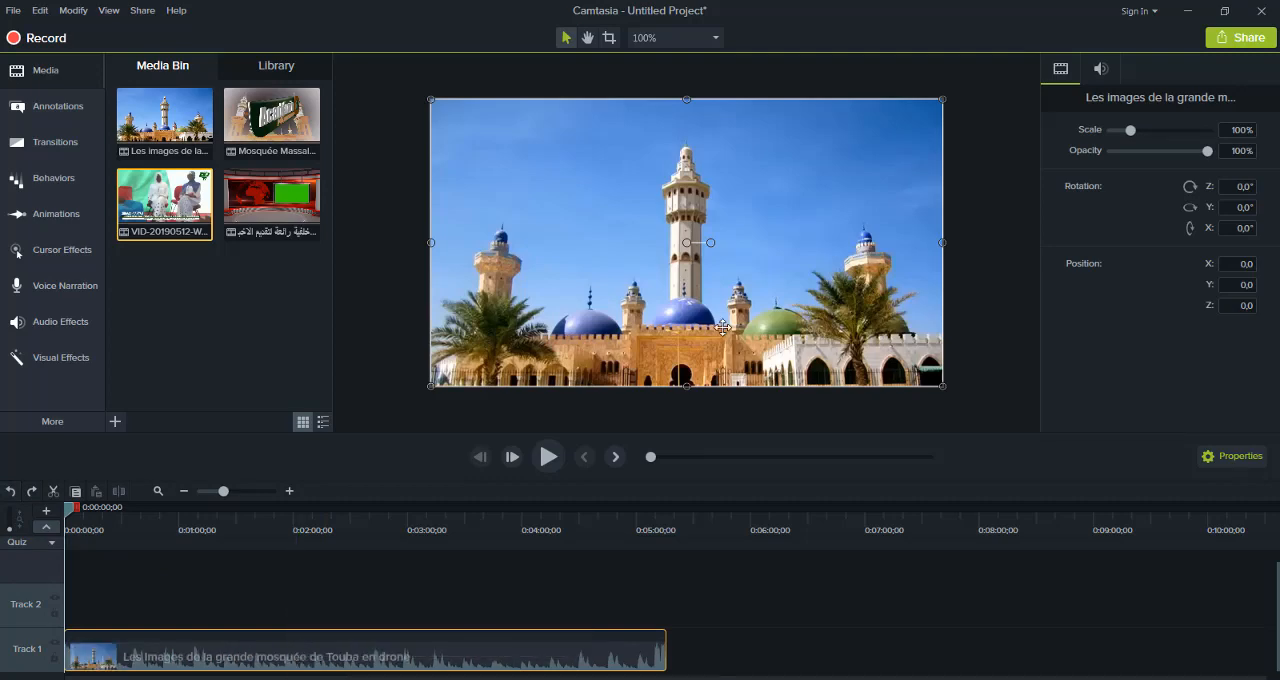
Raise the Touba drone clip's audio gain to 250%
left_click(1101, 70)
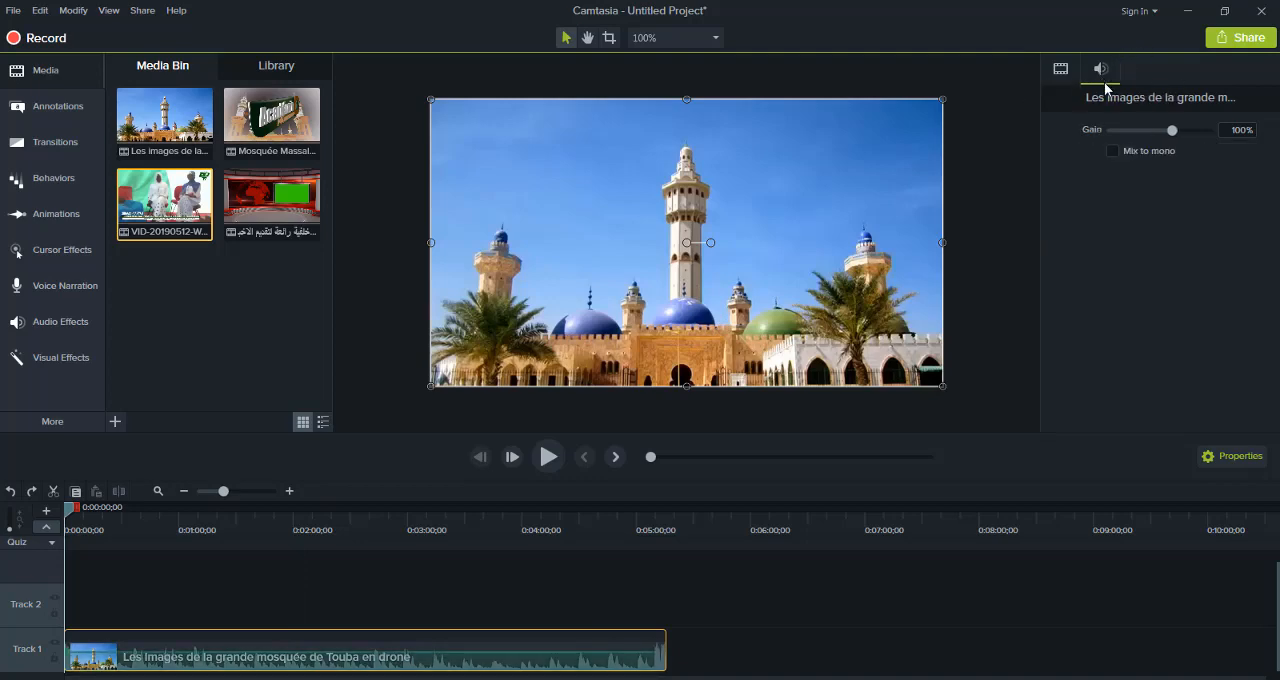
left_click_drag(1172, 131, 1203, 147)
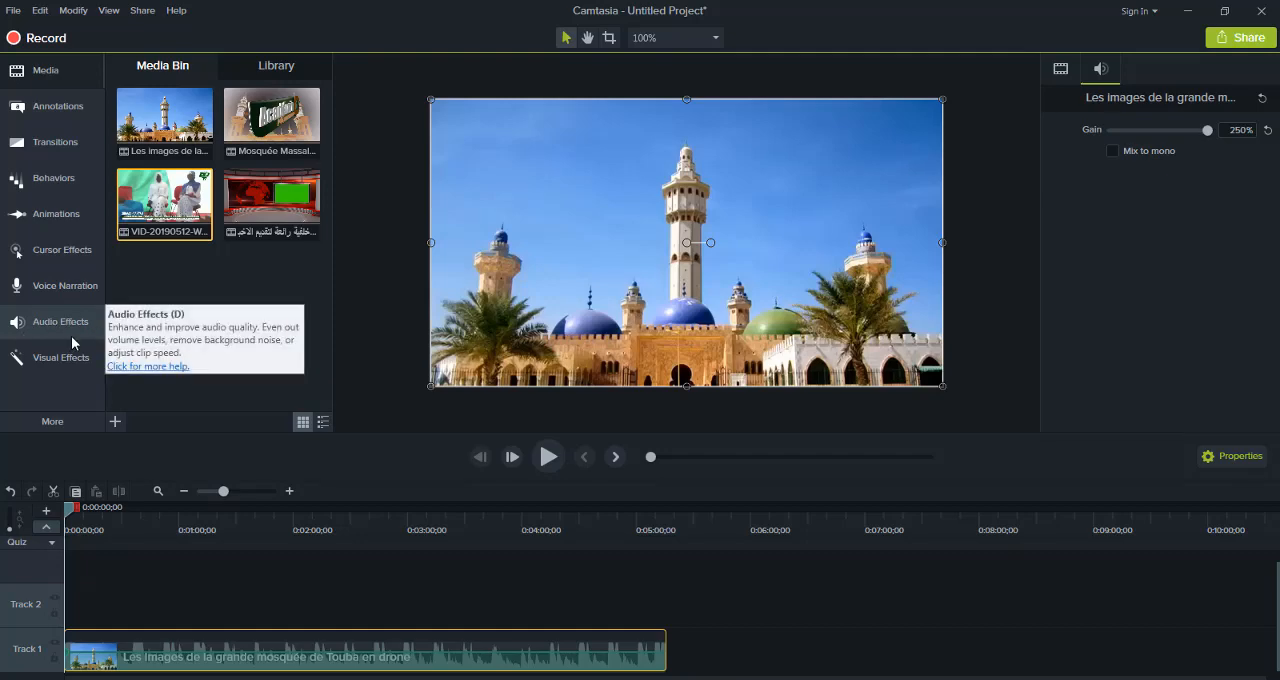
Apply the Noise Removal and Volume Leveling audio effects to the Touba drone clip on Track 1
left_click(40, 338)
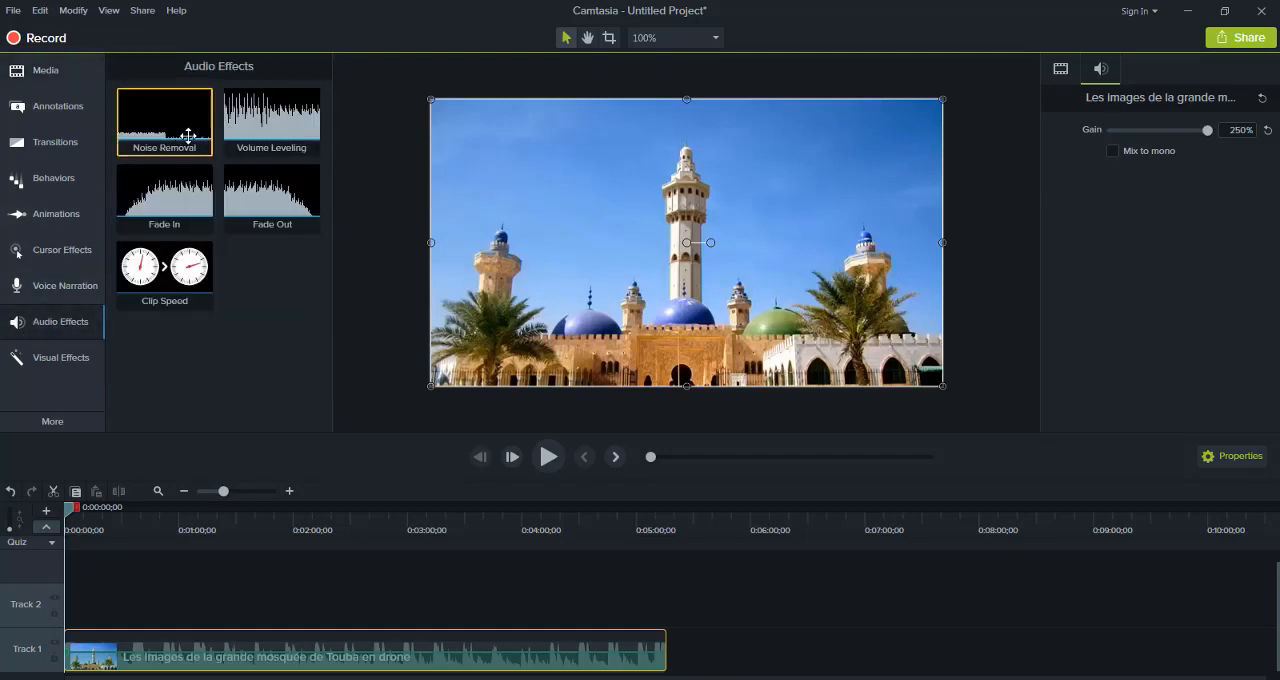
left_click_drag(188, 135, 160, 652)
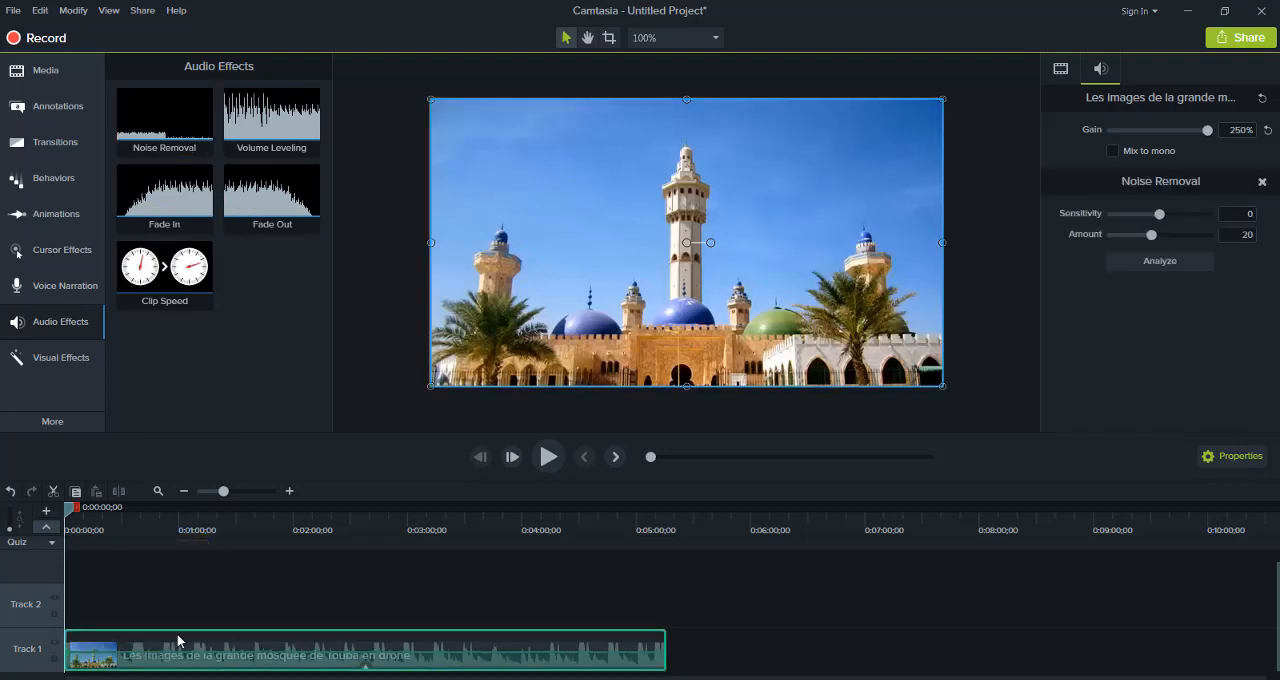
left_click(540, 465)
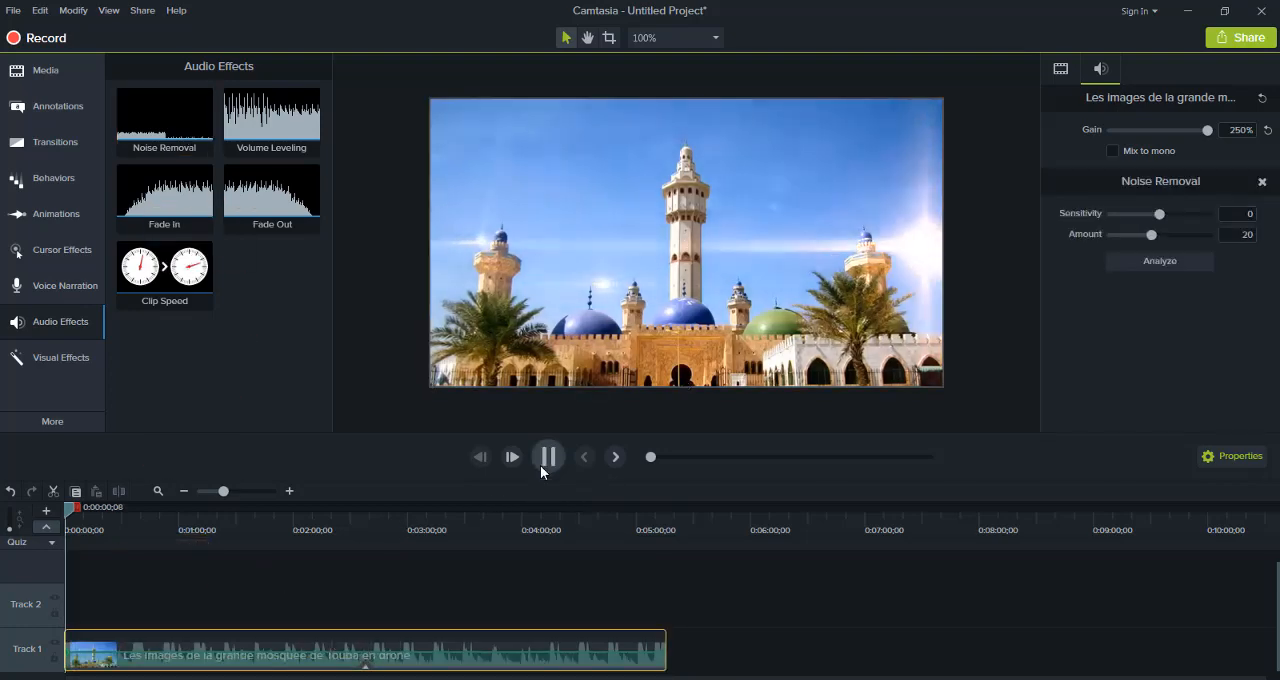
left_click_drag(270, 98, 241, 645)
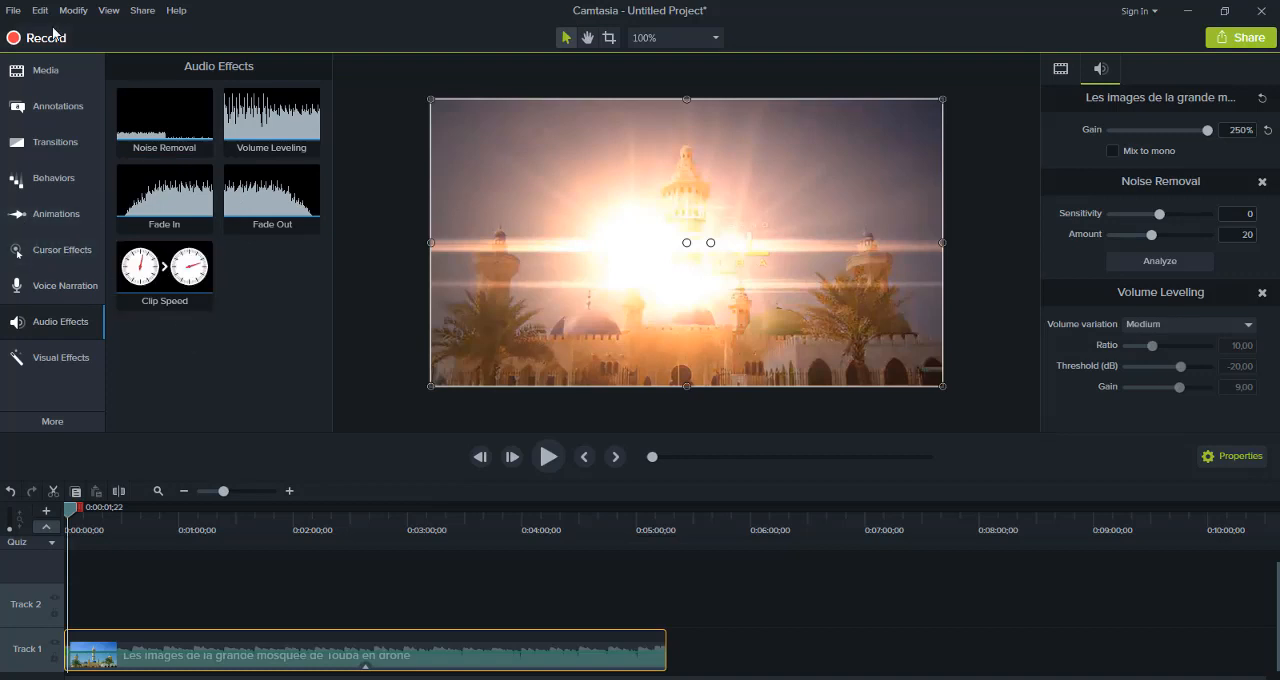
Add VID-20190512-WA0000(1) to Track 2 near the start of the timeline, and briefly preview it
left_click(61, 84)
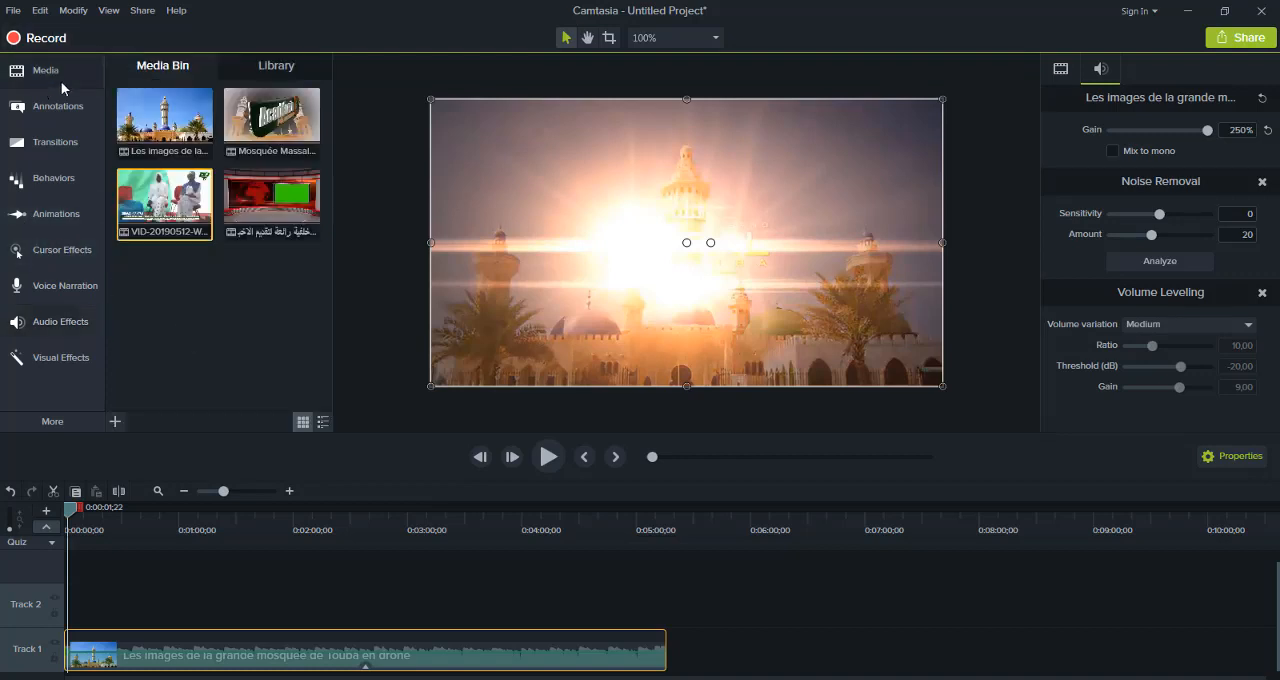
left_click(186, 237)
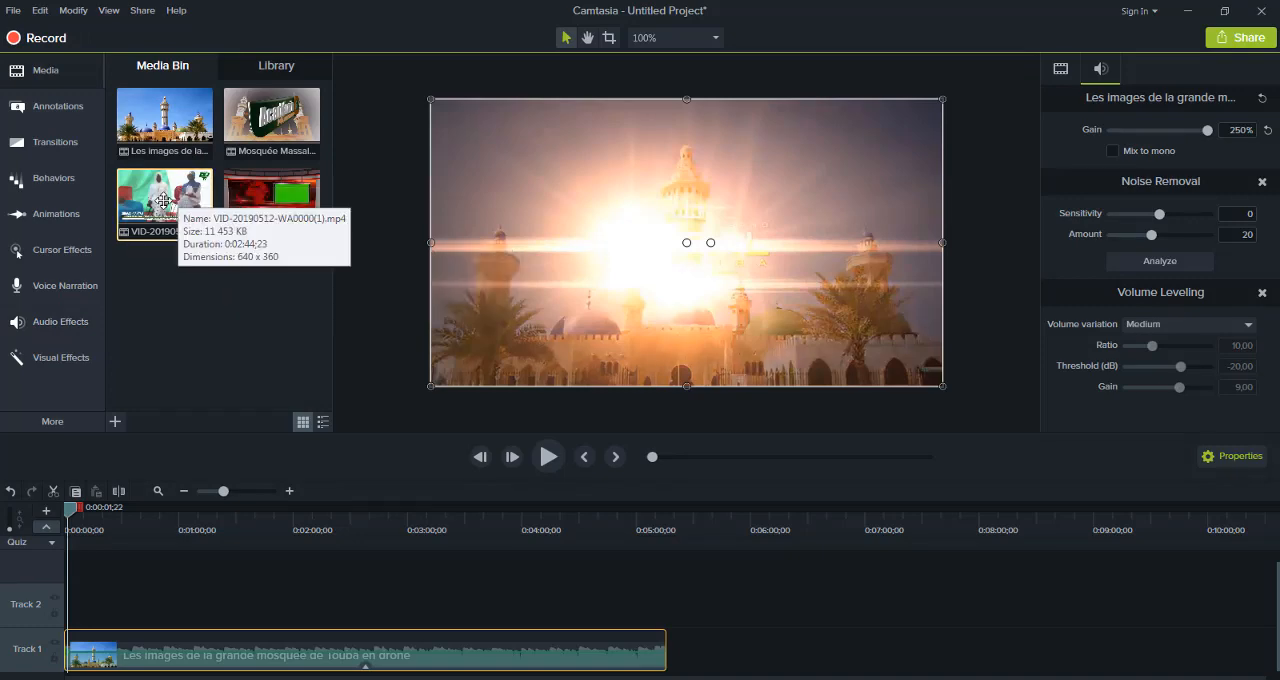
left_click_drag(163, 201, 62, 675)
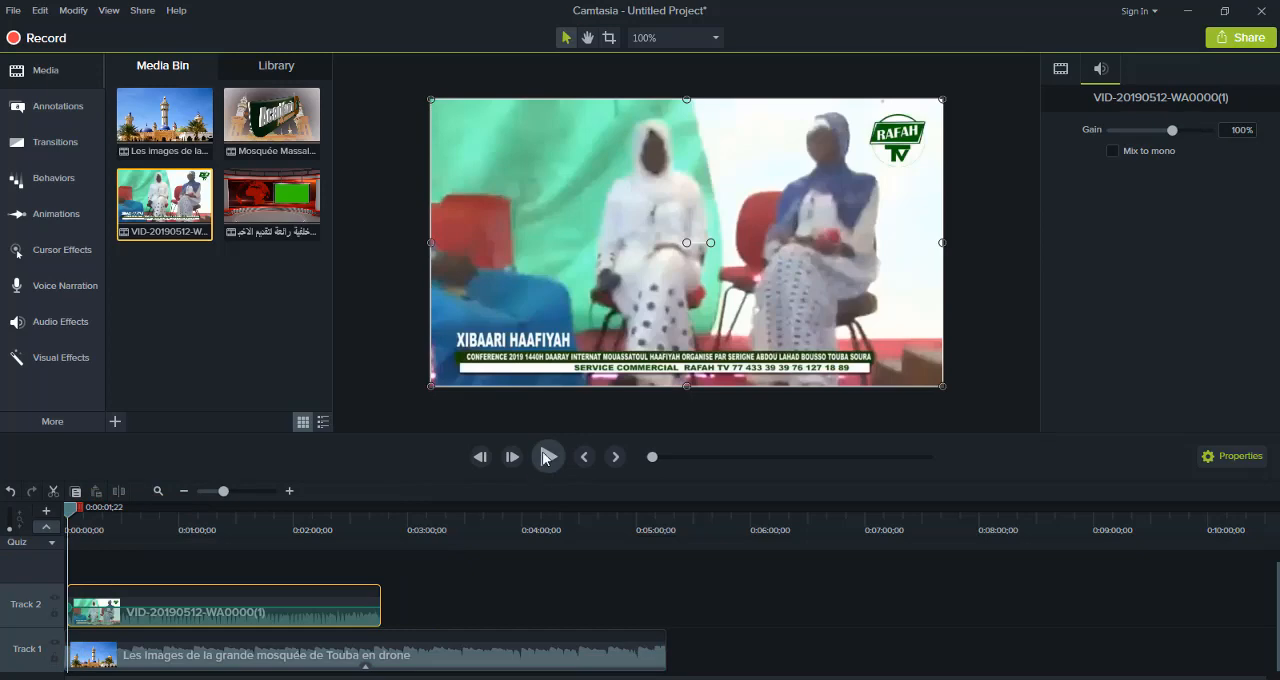
left_click(545, 457)
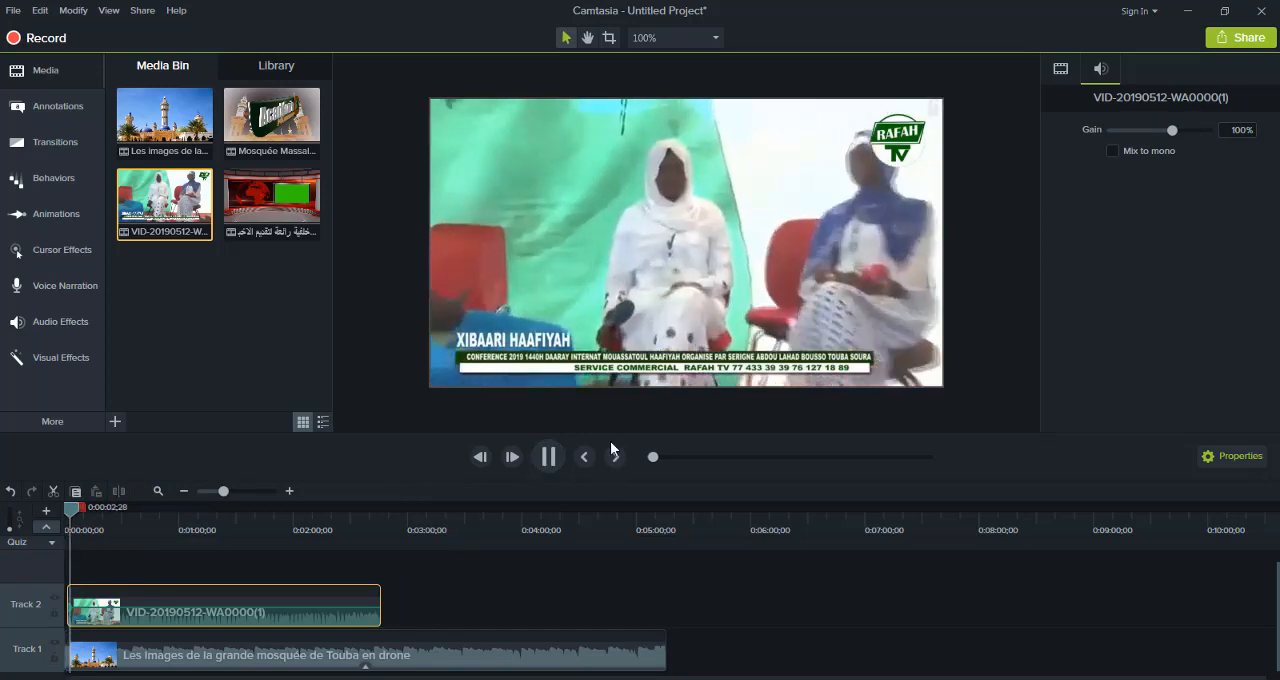
left_click(547, 456)
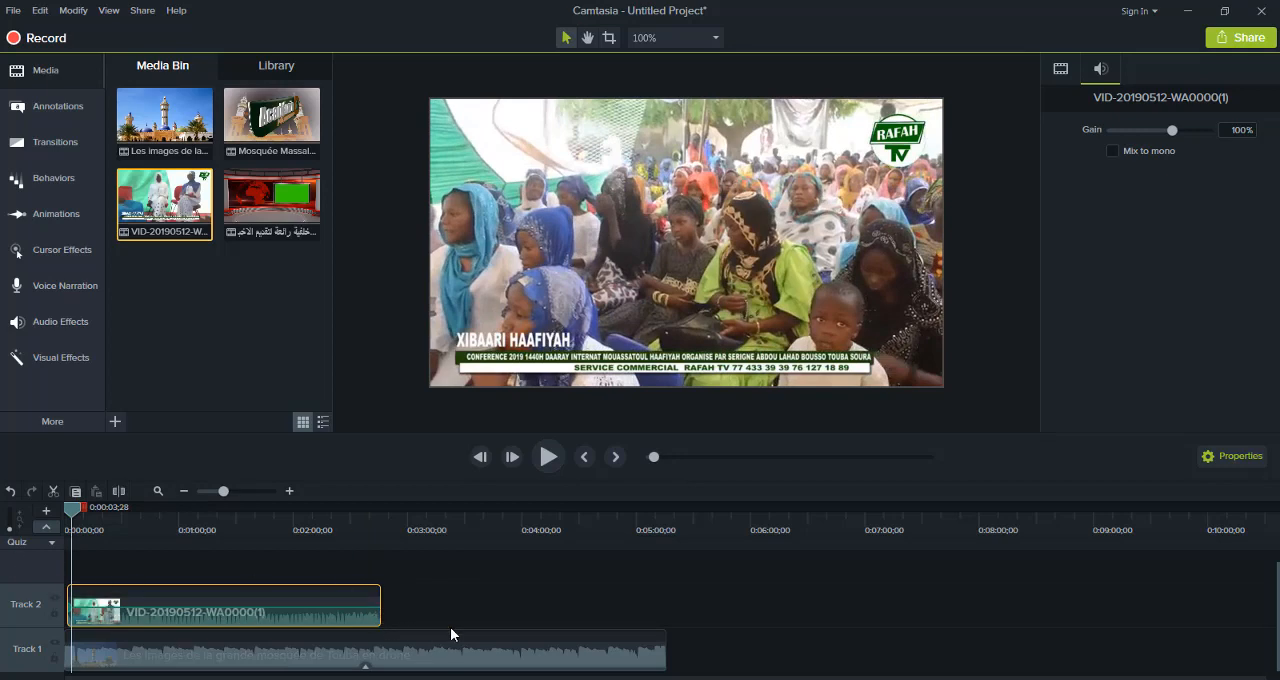
Trim the end of the Touba drone clip on Track 1 to line up with the end of the Track 2 clip
left_click(668, 648)
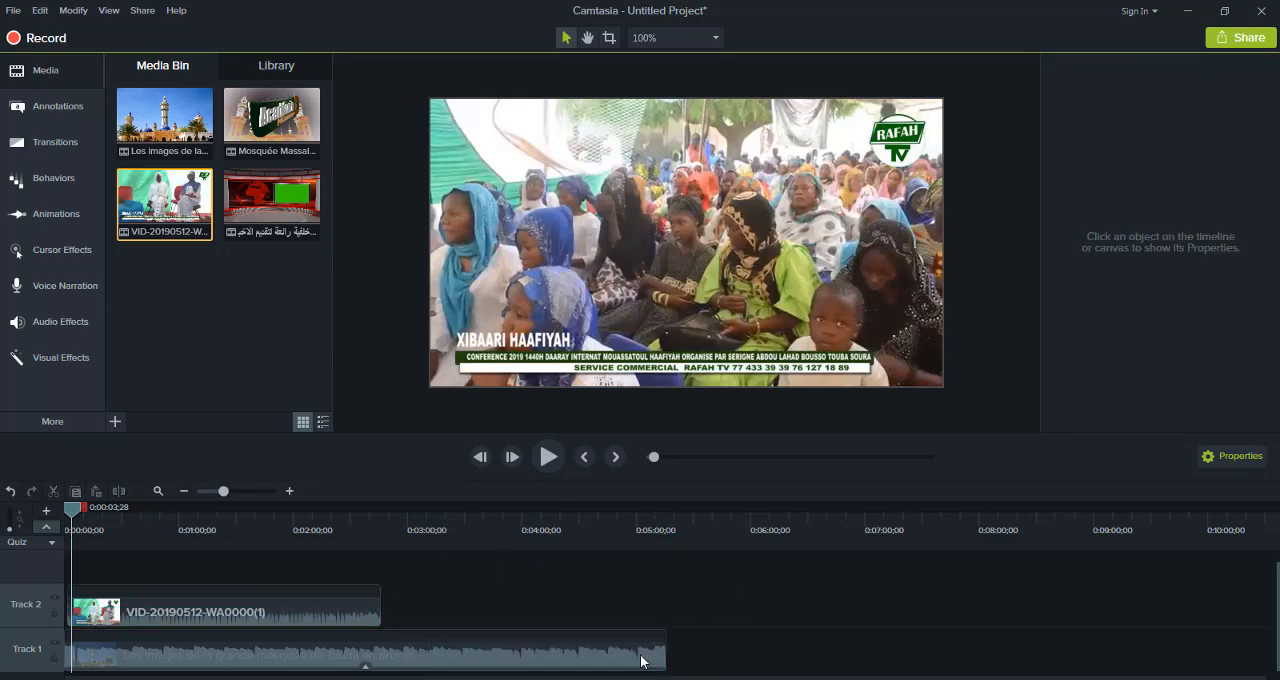
left_click(661, 660)
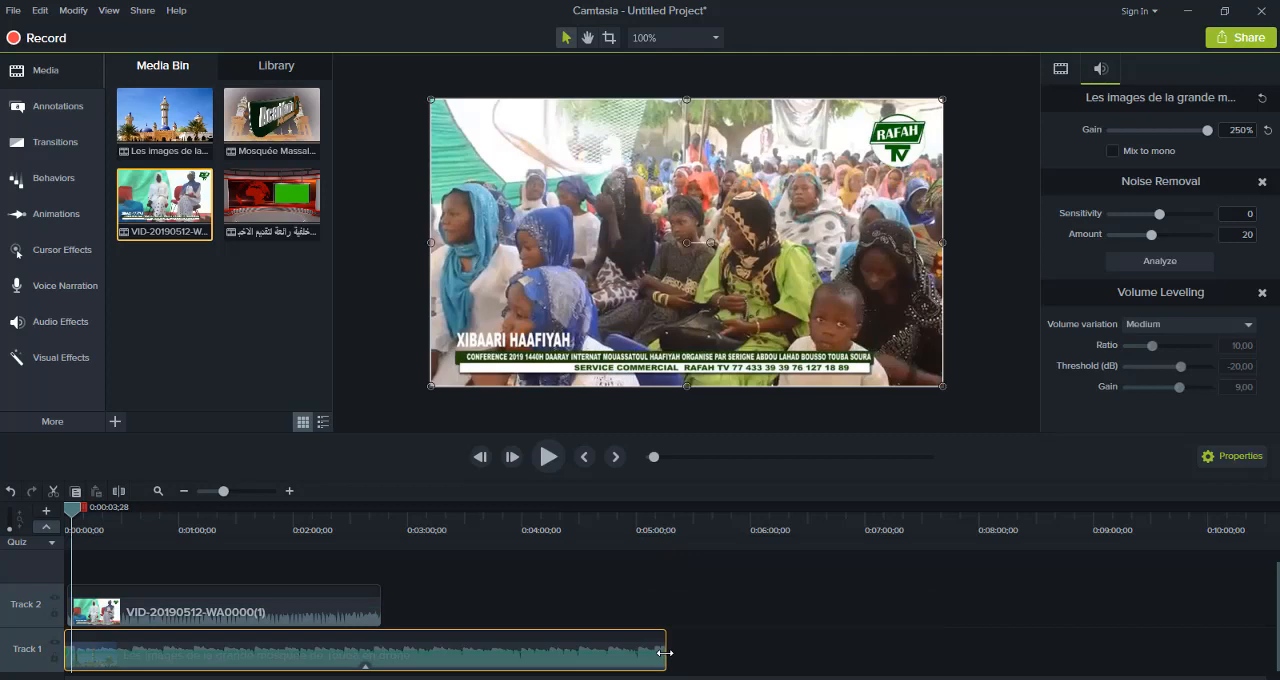
left_click_drag(664, 652, 388, 654)
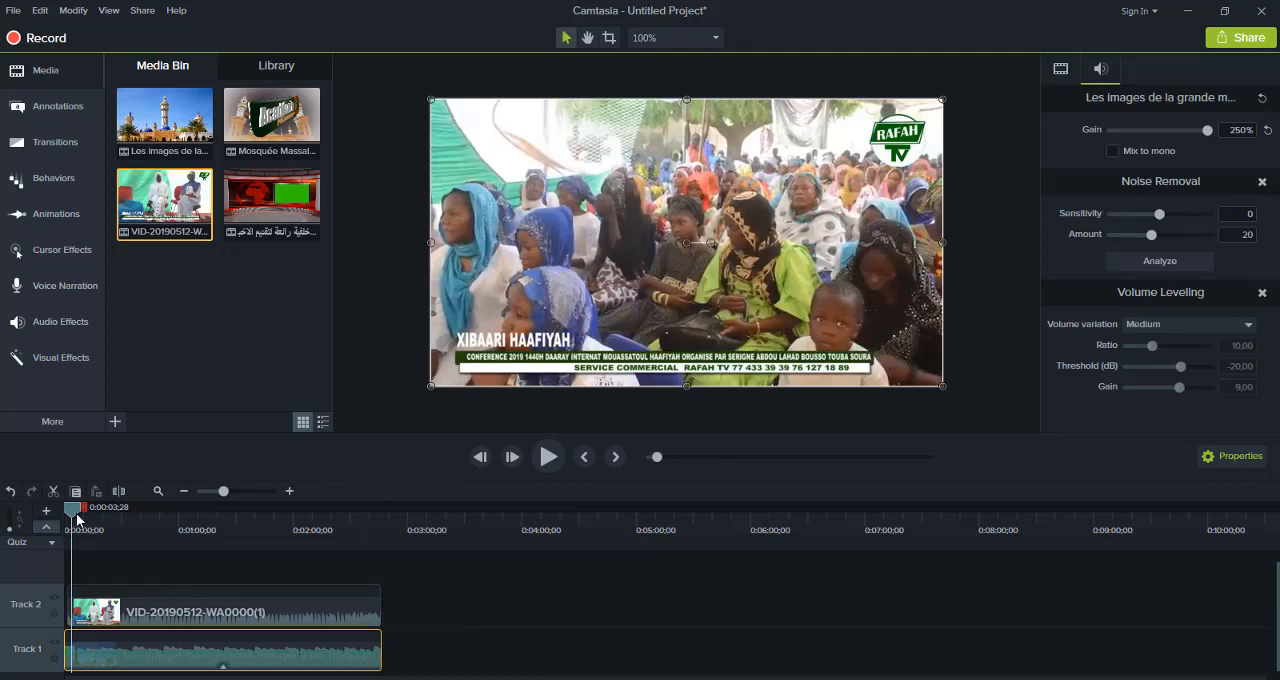
Shrink the VID-20190512-WA0000(1) overlay to about three quarters size, place it near the canvas centre, and preview from the timeline start
left_click_drag(71, 507, 378, 529)
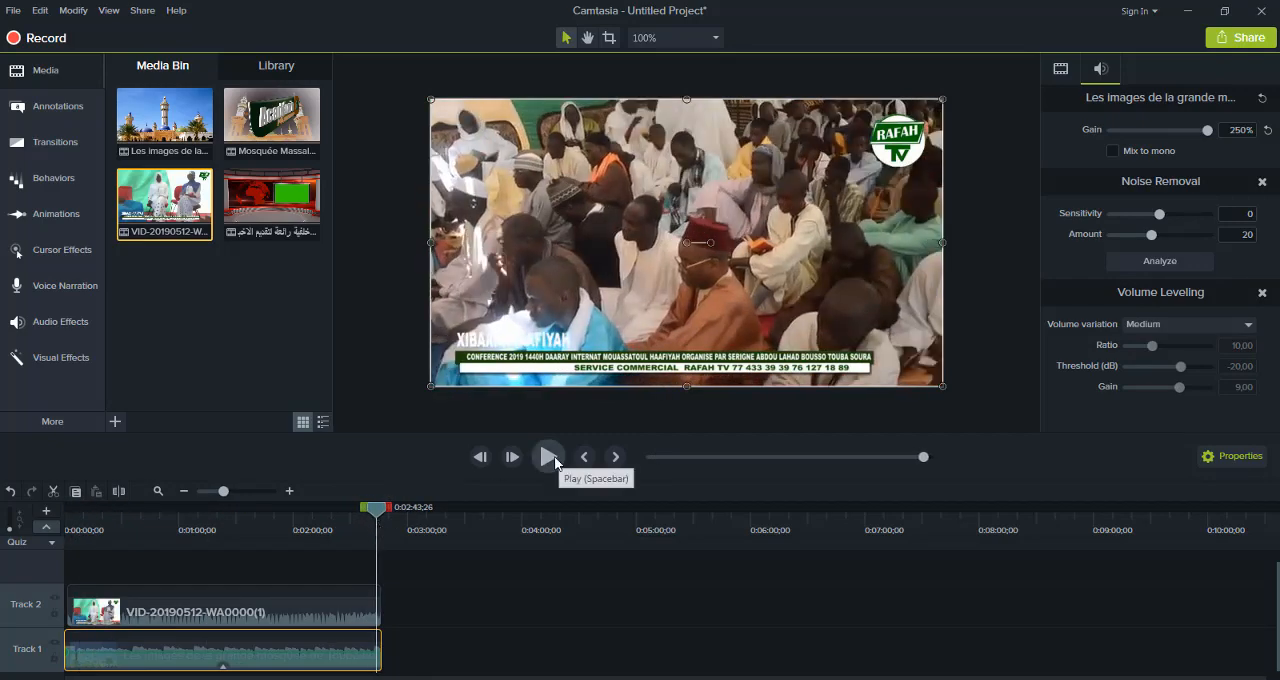
left_click(158, 622)
left_click_drag(432, 386, 550, 319)
left_click_drag(772, 228, 730, 249)
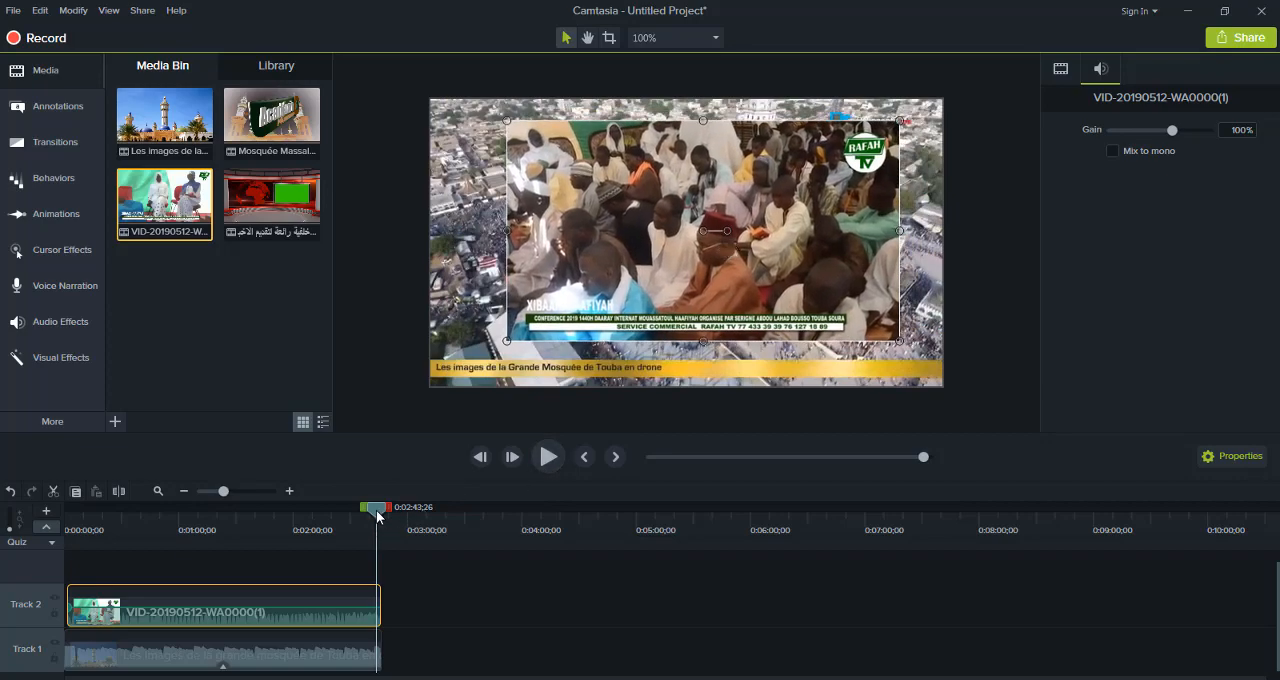
left_click_drag(375, 514, 2, 580)
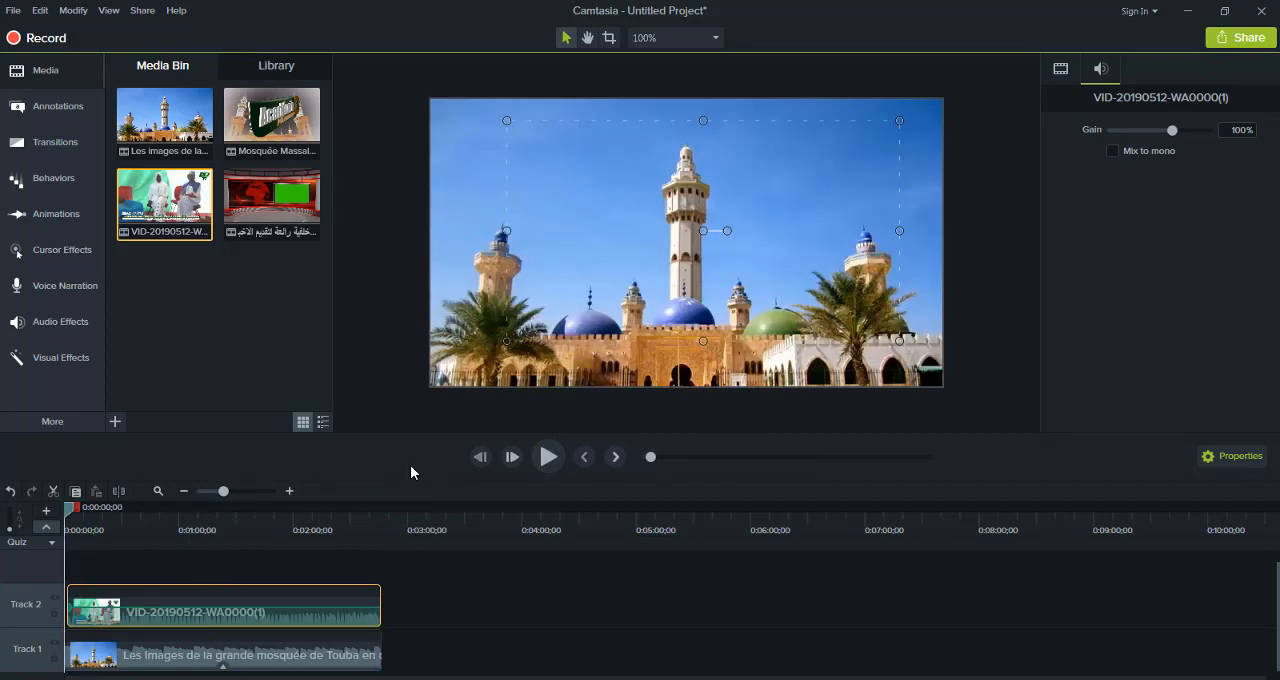
left_click(548, 457)
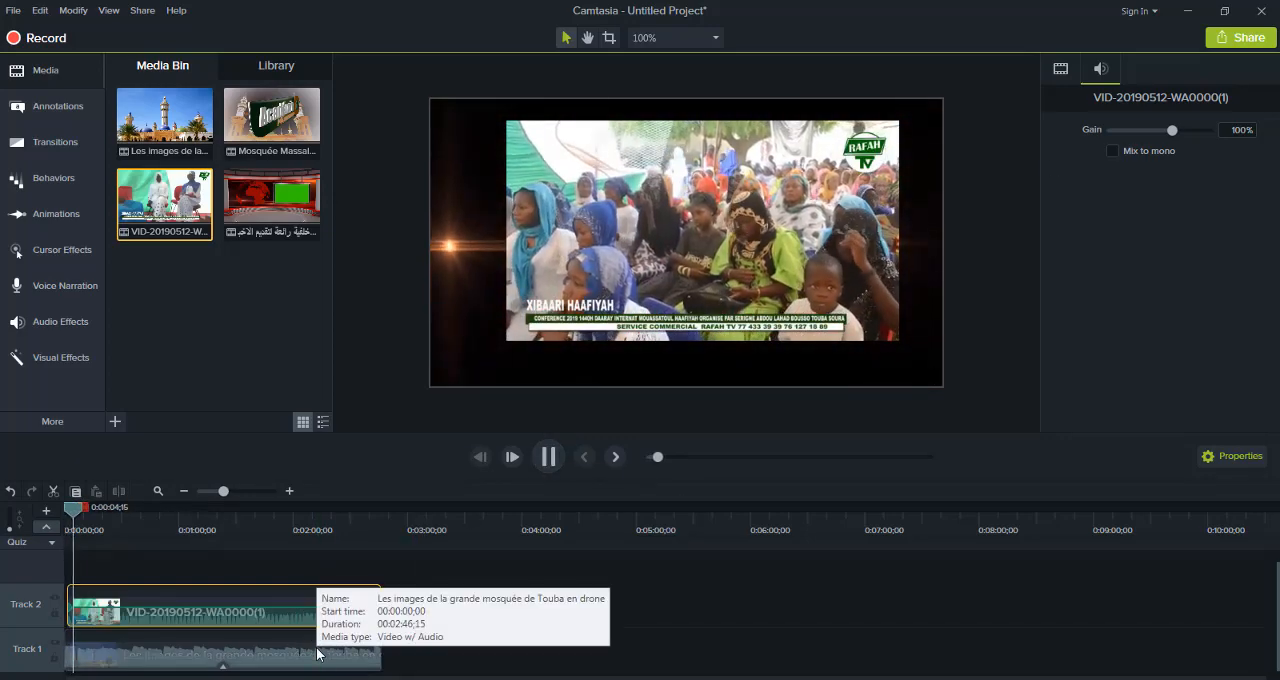
Lower the Touba drone clip's audio gain to 40% and return the playhead to the timeline start
left_click(316, 654)
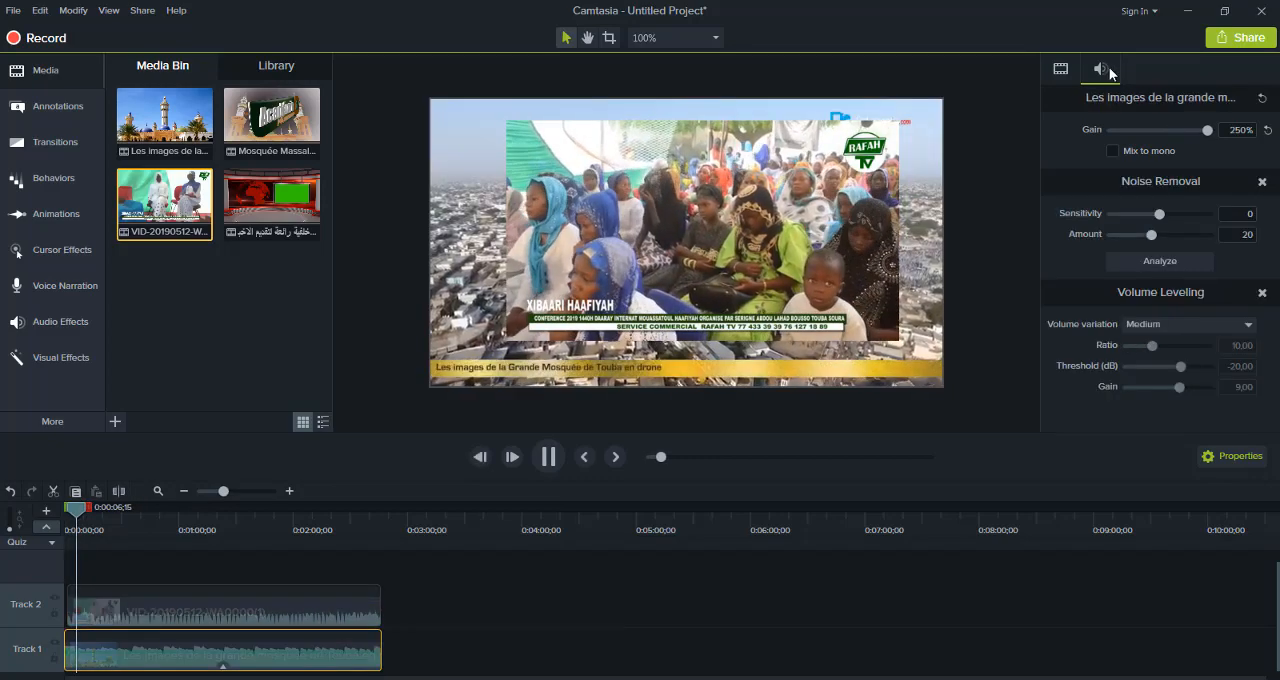
left_click_drag(1209, 128, 1153, 142)
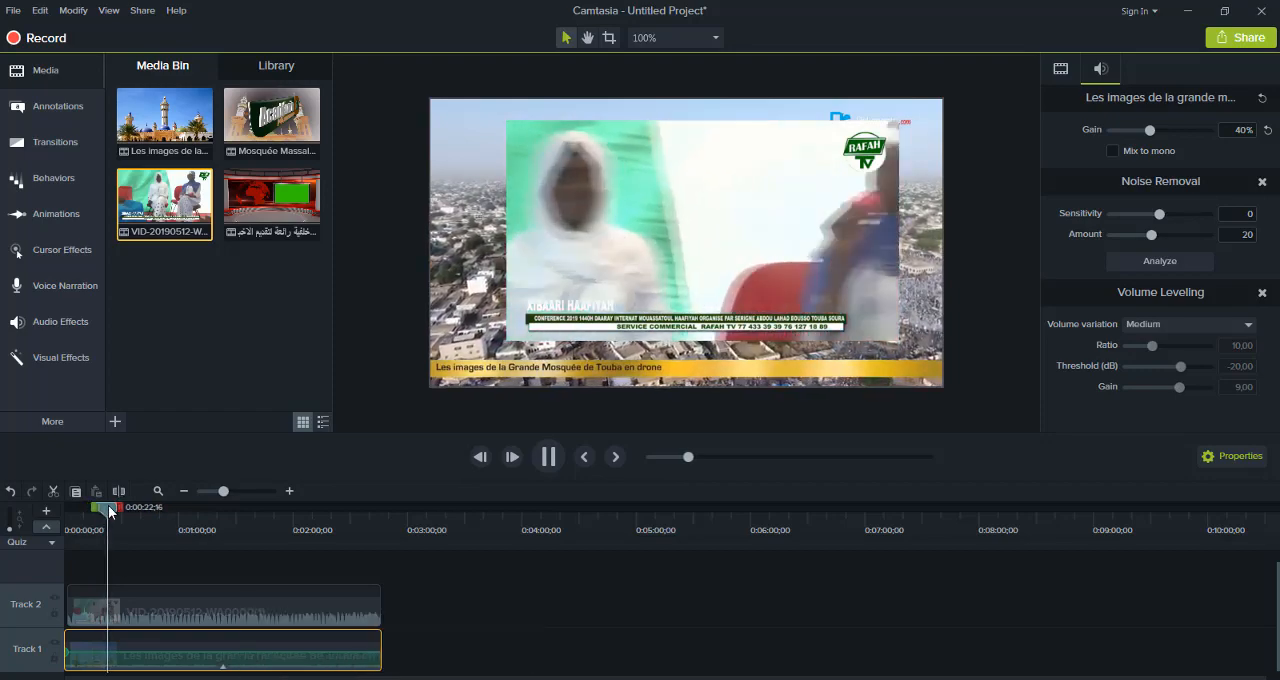
left_click_drag(107, 511, 2, 569)
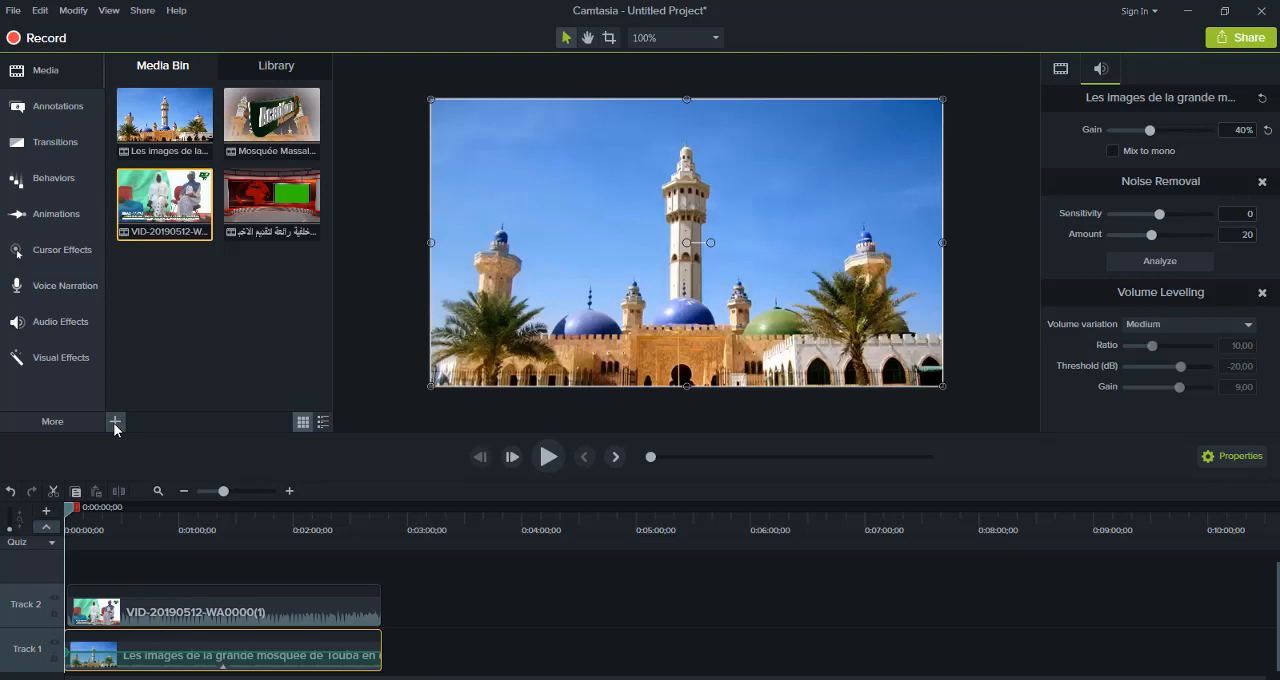
Import the mousr audio file from the Musique folder into the Media Bin
left_click(115, 421)
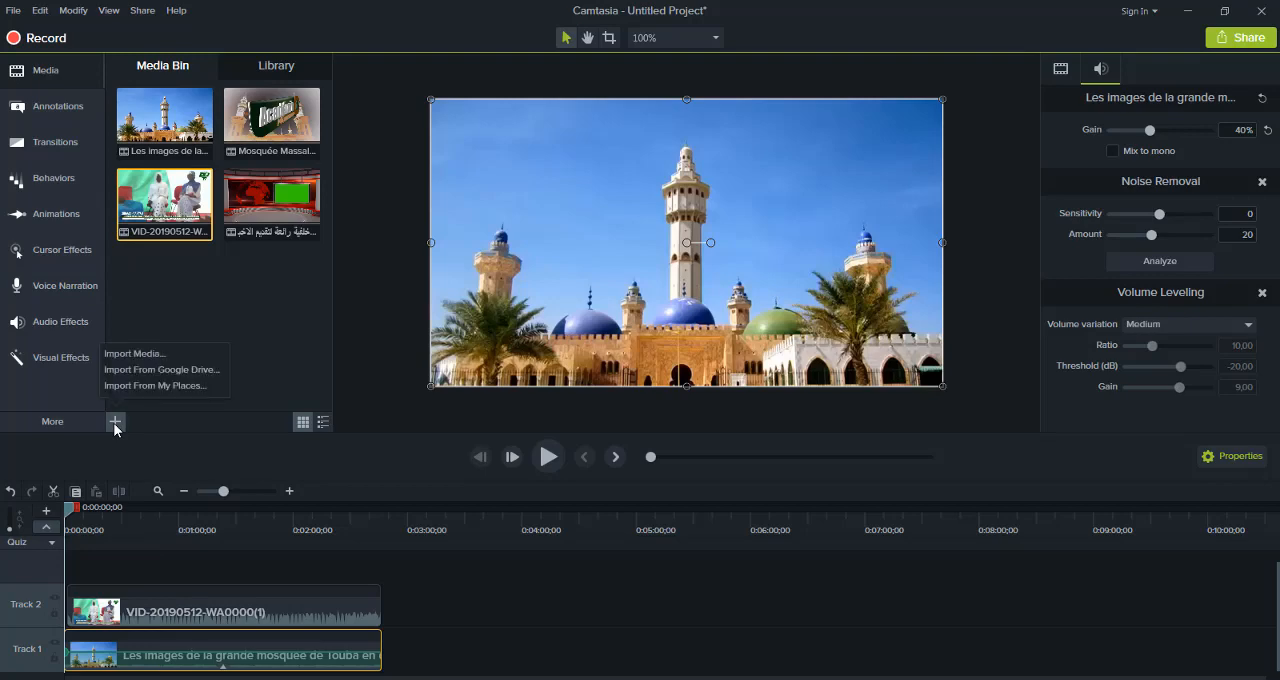
left_click(138, 353)
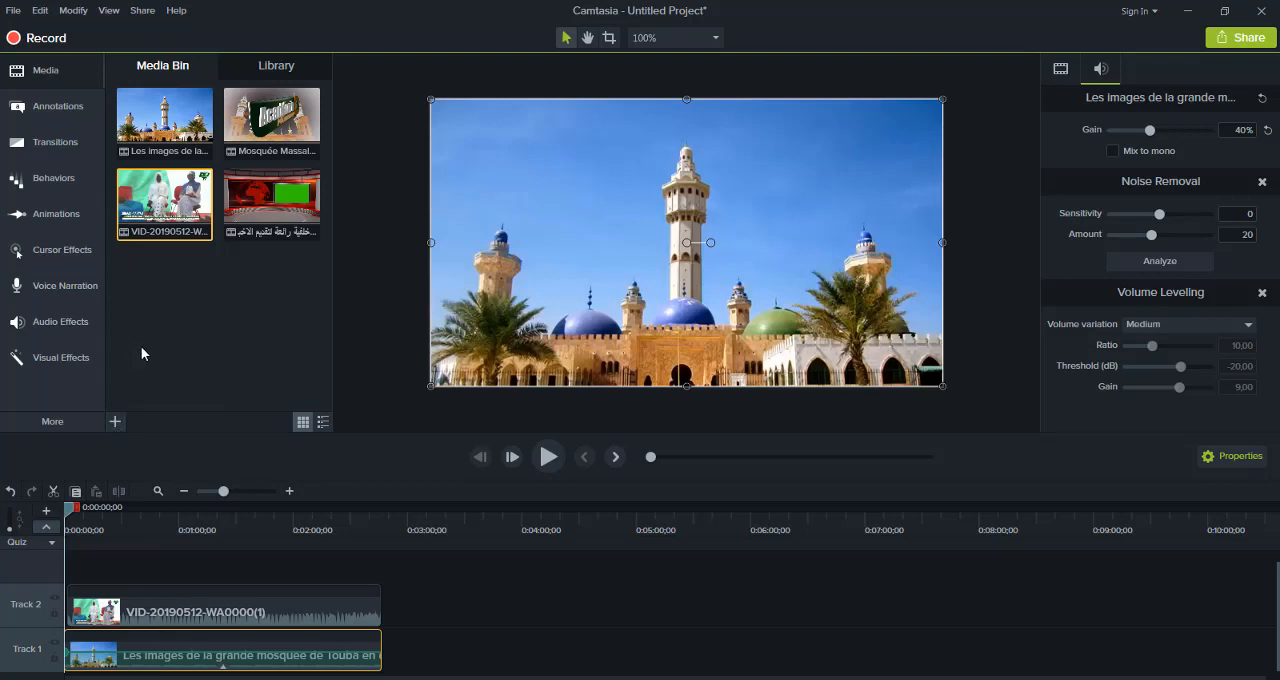
left_click(118, 420)
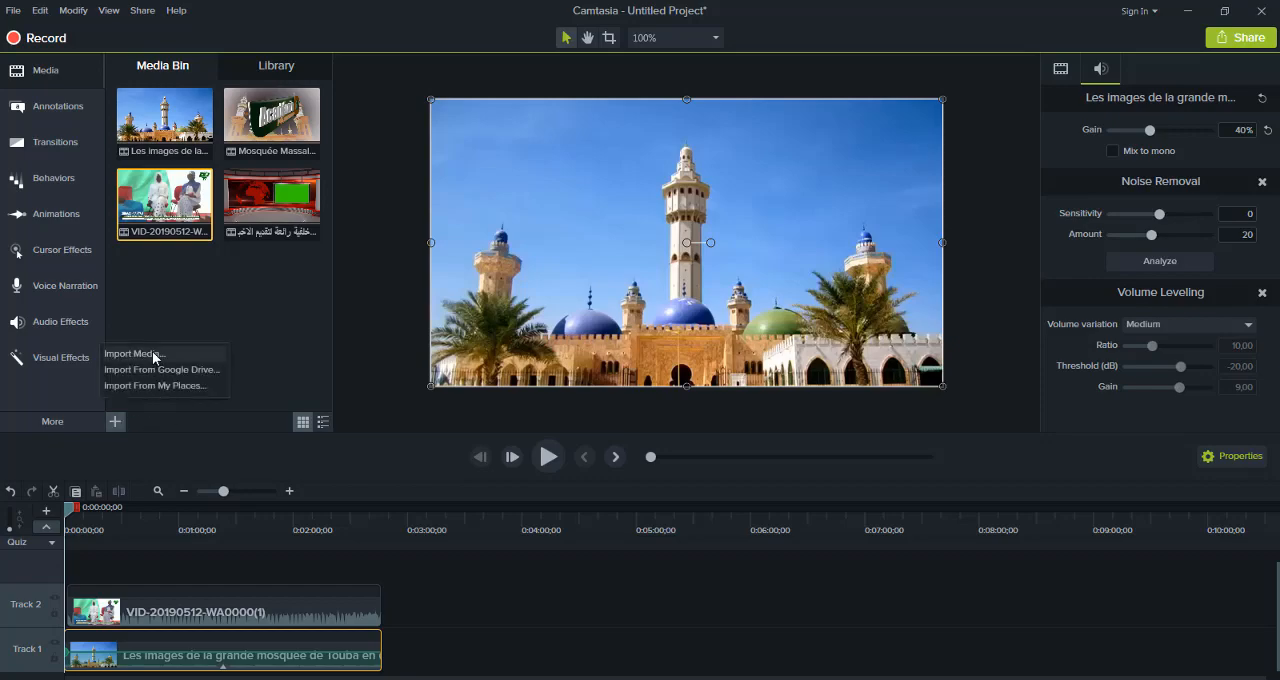
left_click(152, 353)
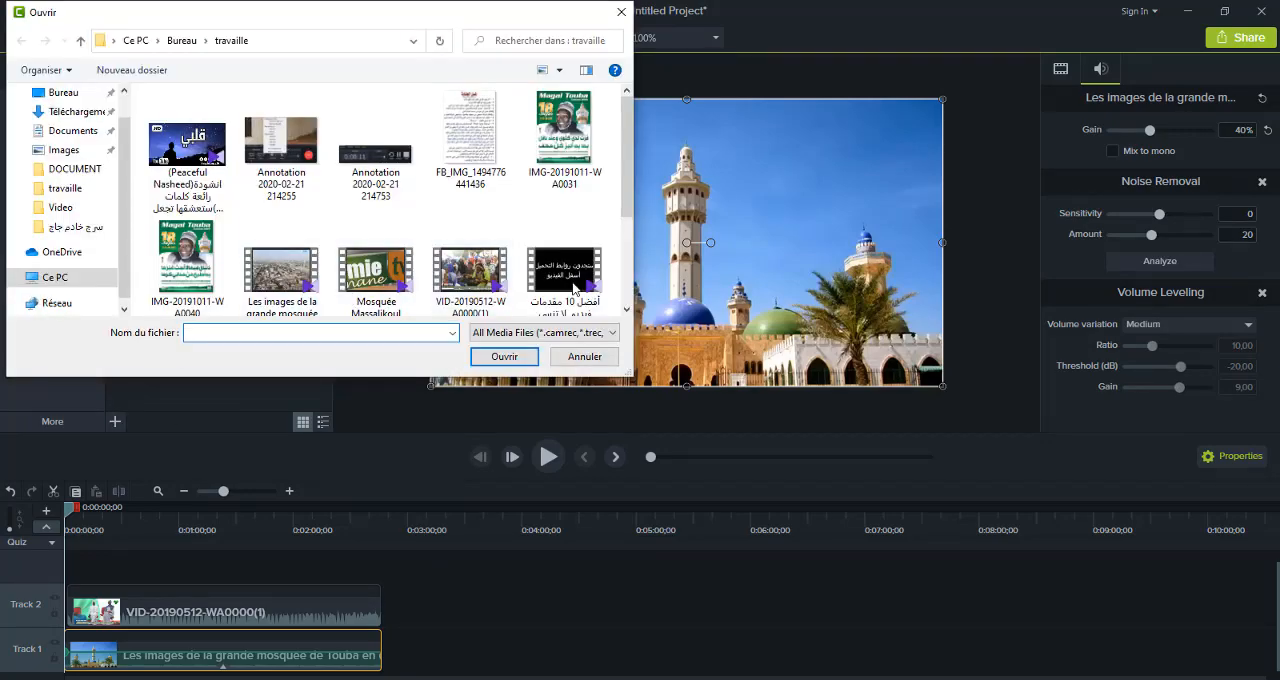
mouse_move(625, 222)
left_mouse_down()
mouse_move(627, 302)
mouse_move(627, 202)
mouse_move(625, 233)
left_mouse_up()
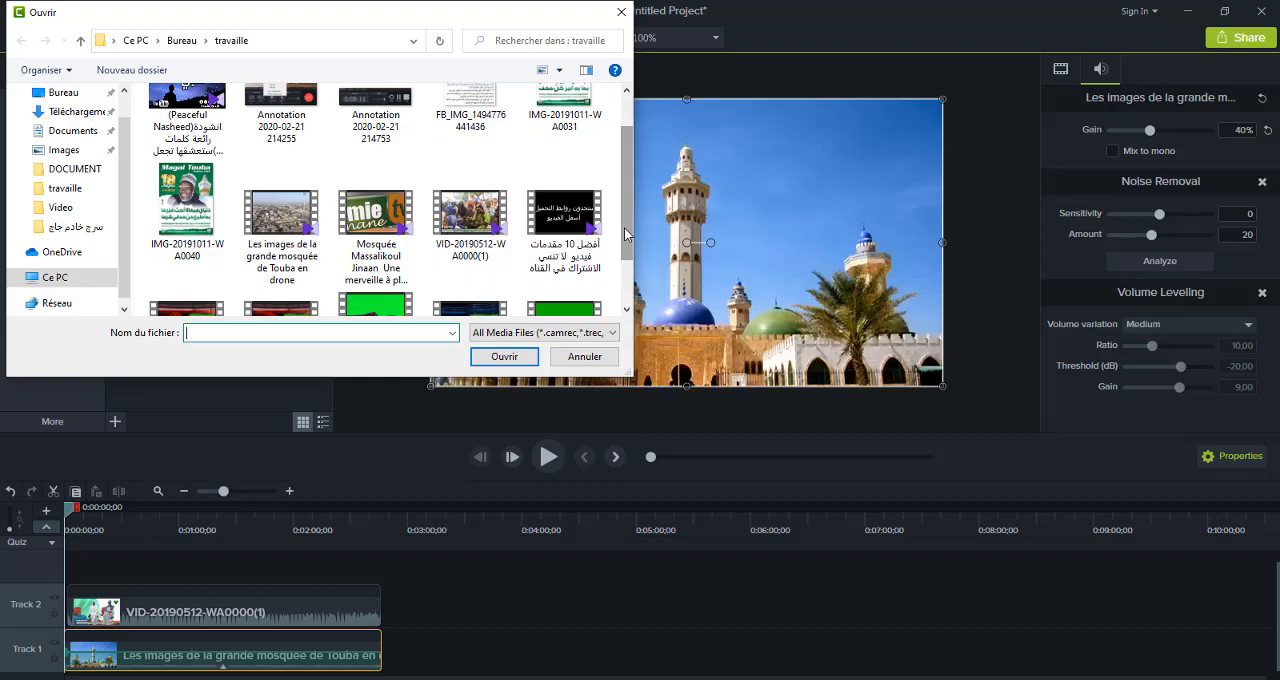
left_click_drag(625, 203, 628, 132)
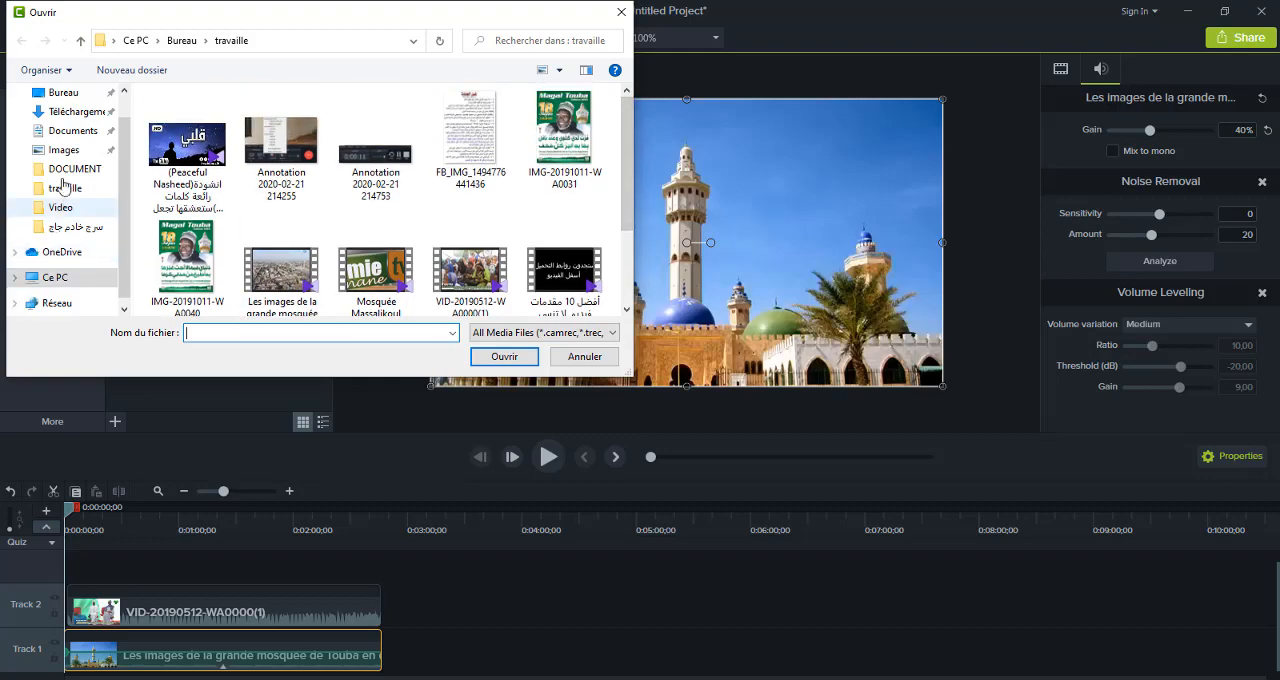
left_click(62, 280)
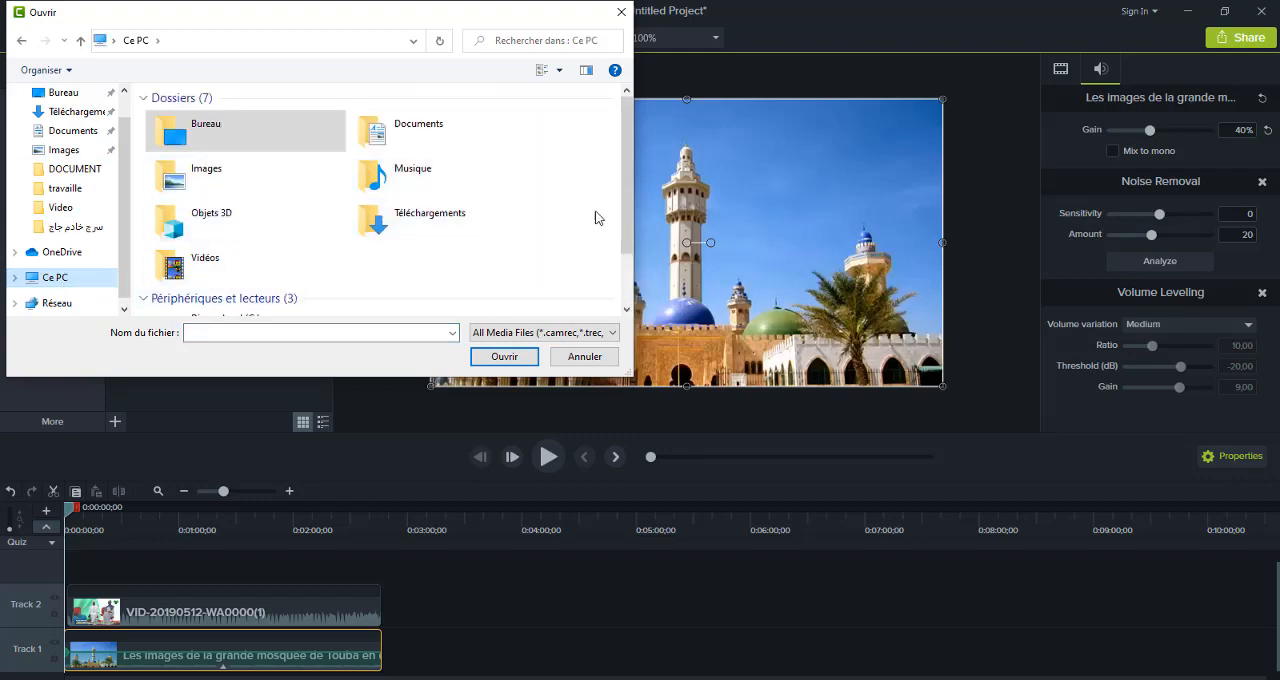
left_click(510, 200)
double_click(510, 196)
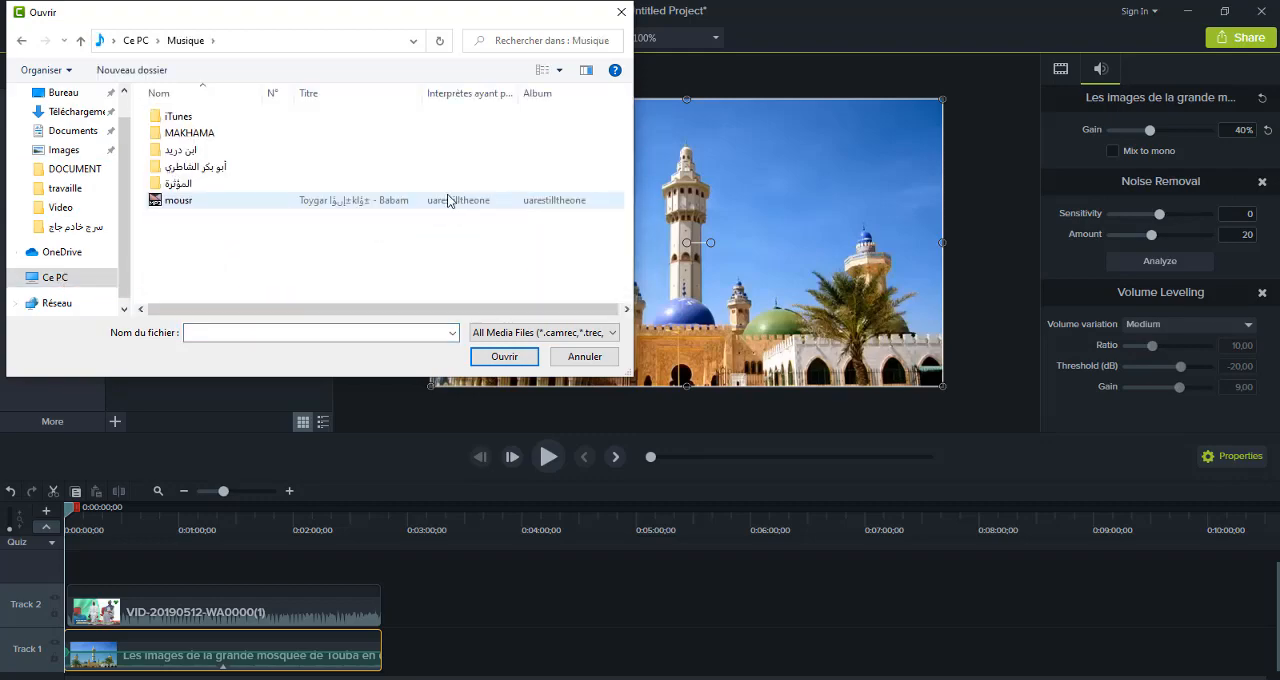
double_click(447, 200)
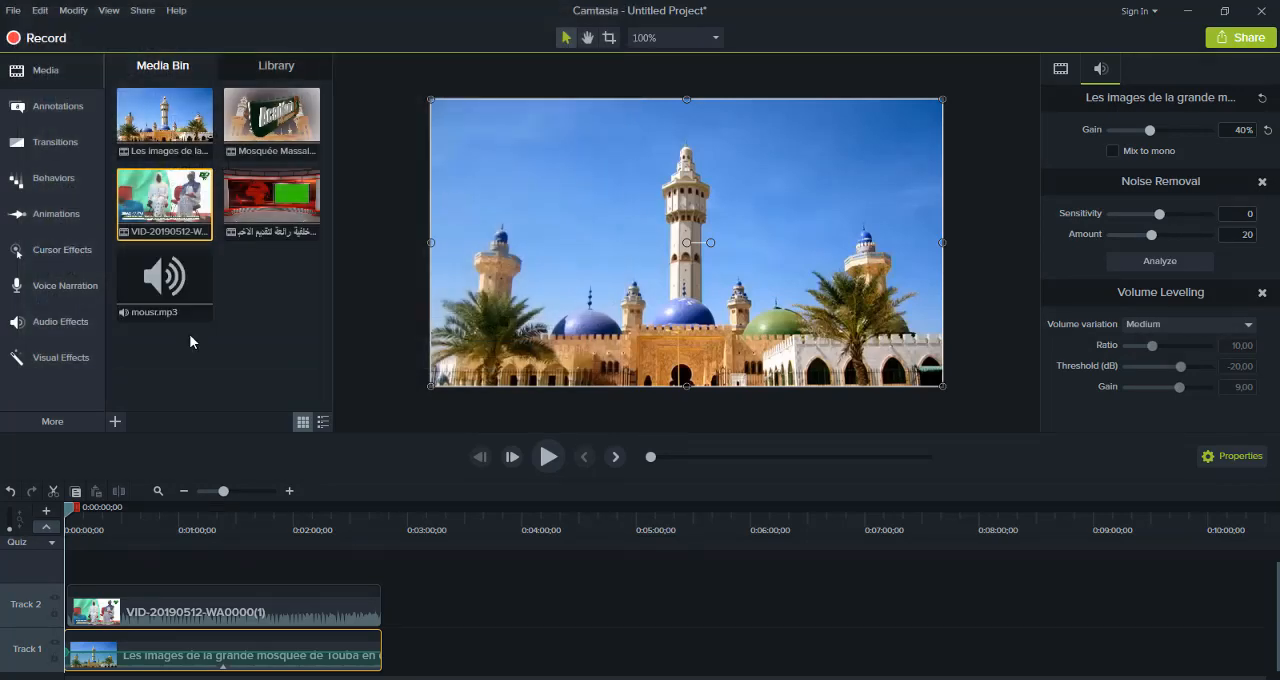
Briefly preview mousr.mp3 and delete it from the Media Bin
double_click(152, 286)
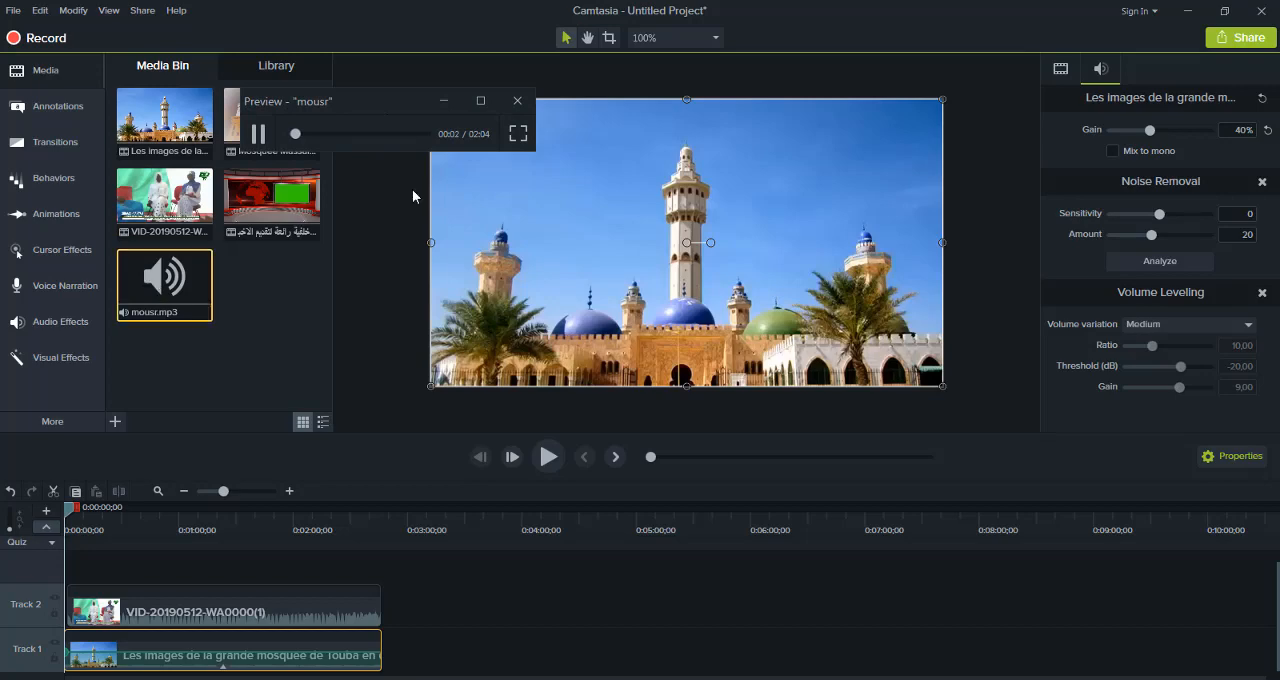
left_click(518, 101)
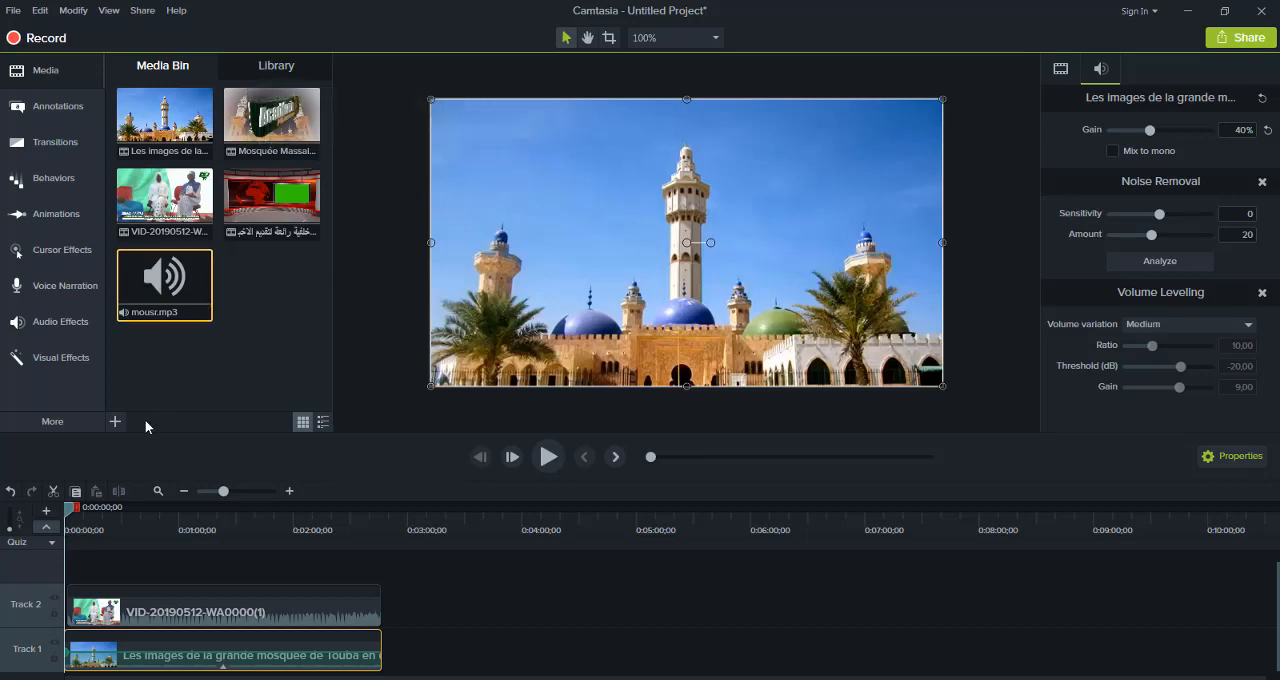
right_click(176, 293)
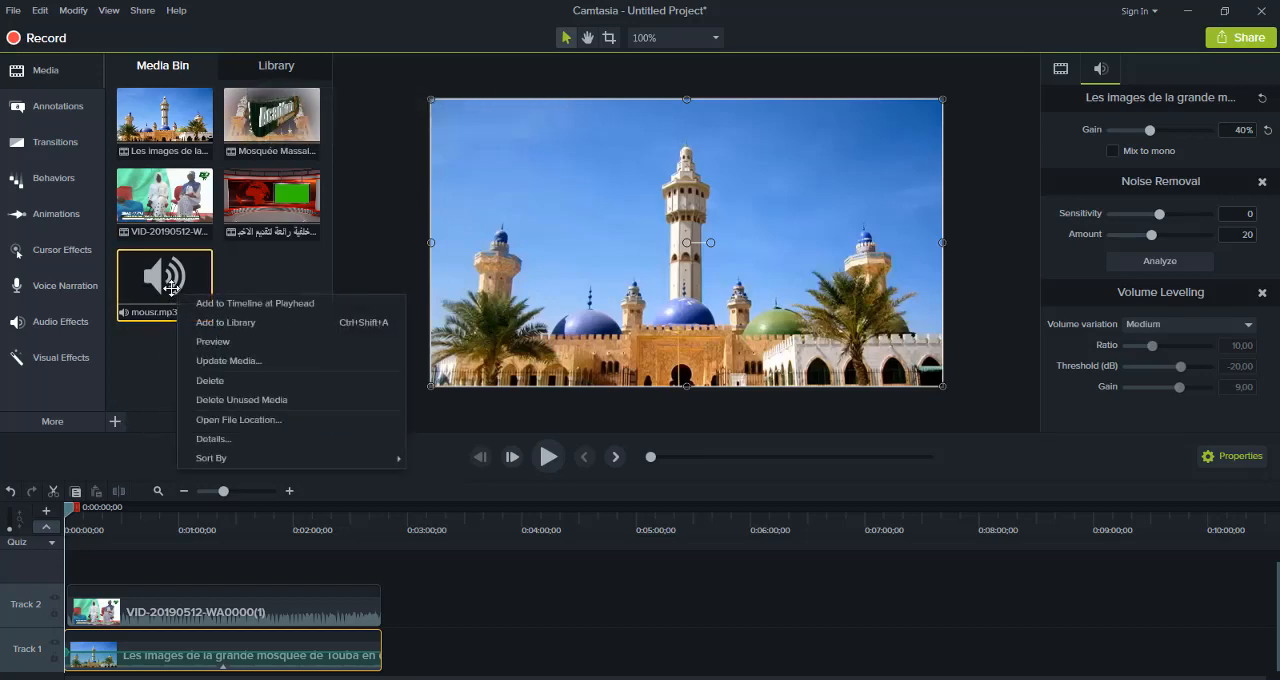
left_click(217, 378)
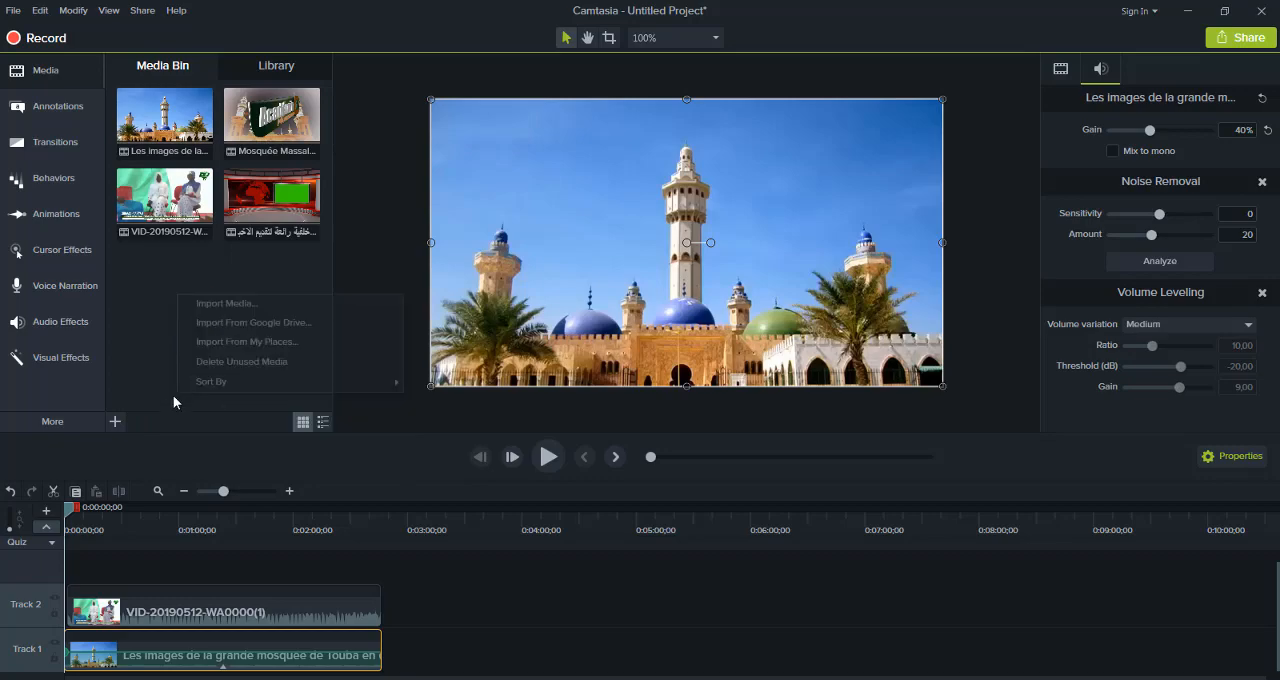
Import the (Peaceful Nasheed) MP3 from the المؤثرة folder inside Musique, and preview it
left_click(115, 421)
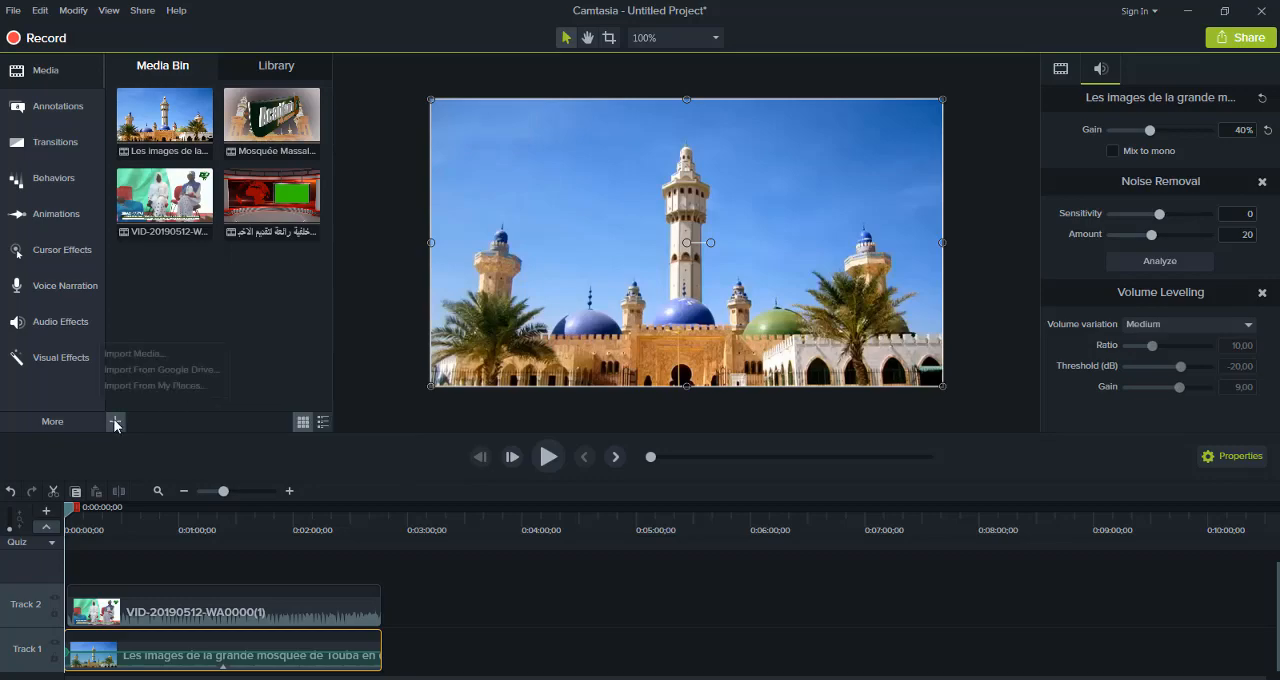
left_click(137, 356)
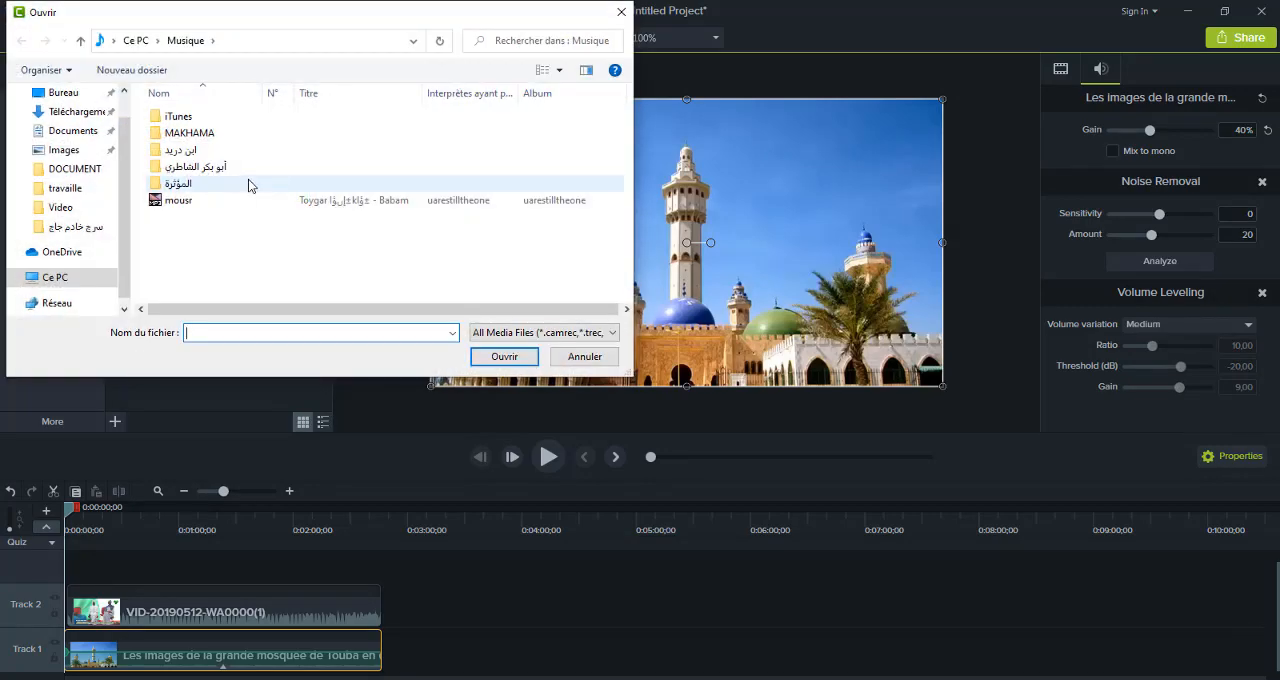
double_click(249, 186)
left_click(245, 118)
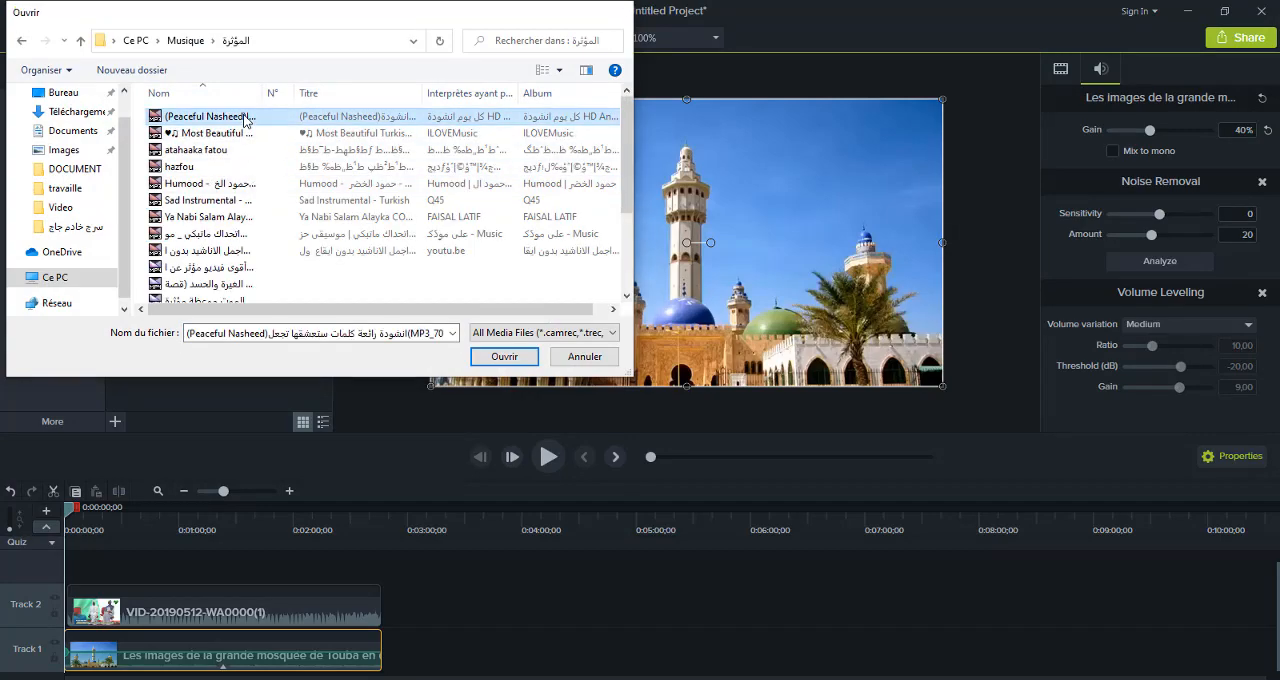
double_click(245, 118)
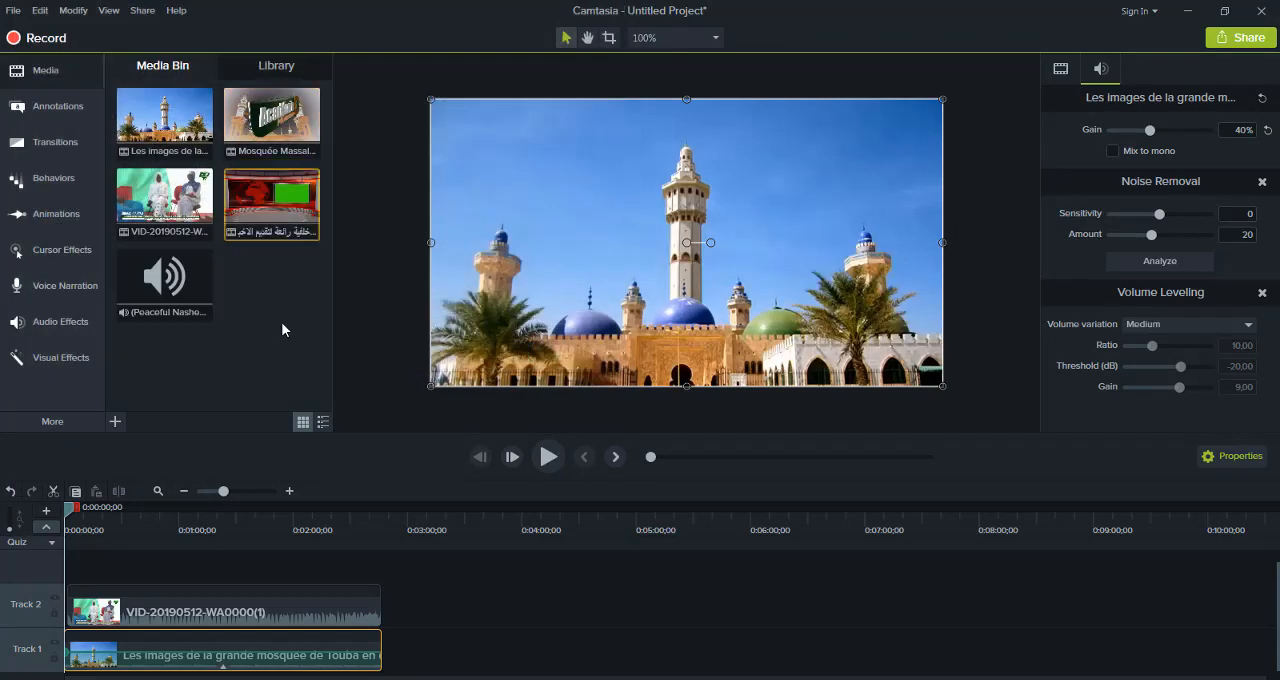
double_click(157, 296)
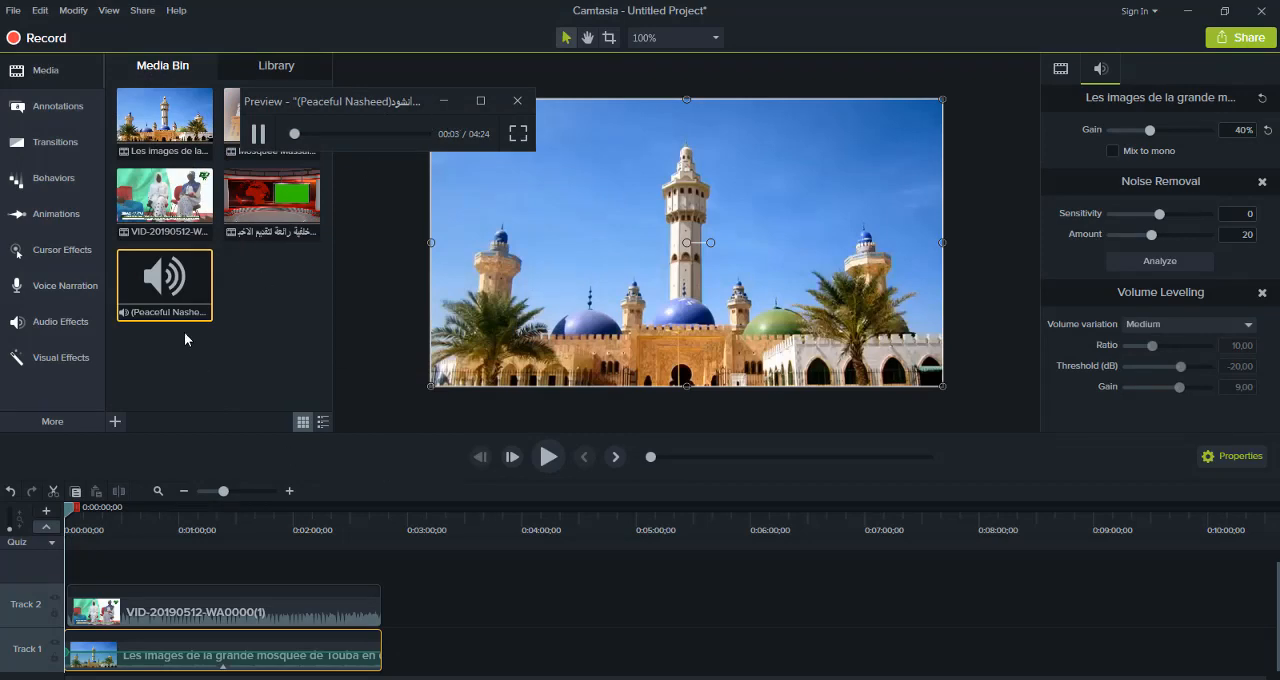
Add the (Peaceful Nasheed) audio to Track 3 at the timeline start, trim its end to match the Track 2 clip, and play the result
mouse_move(178, 298)
left_mouse_down()
mouse_move(177, 517)
mouse_move(143, 571)
mouse_move(45, 578)
left_mouse_up()
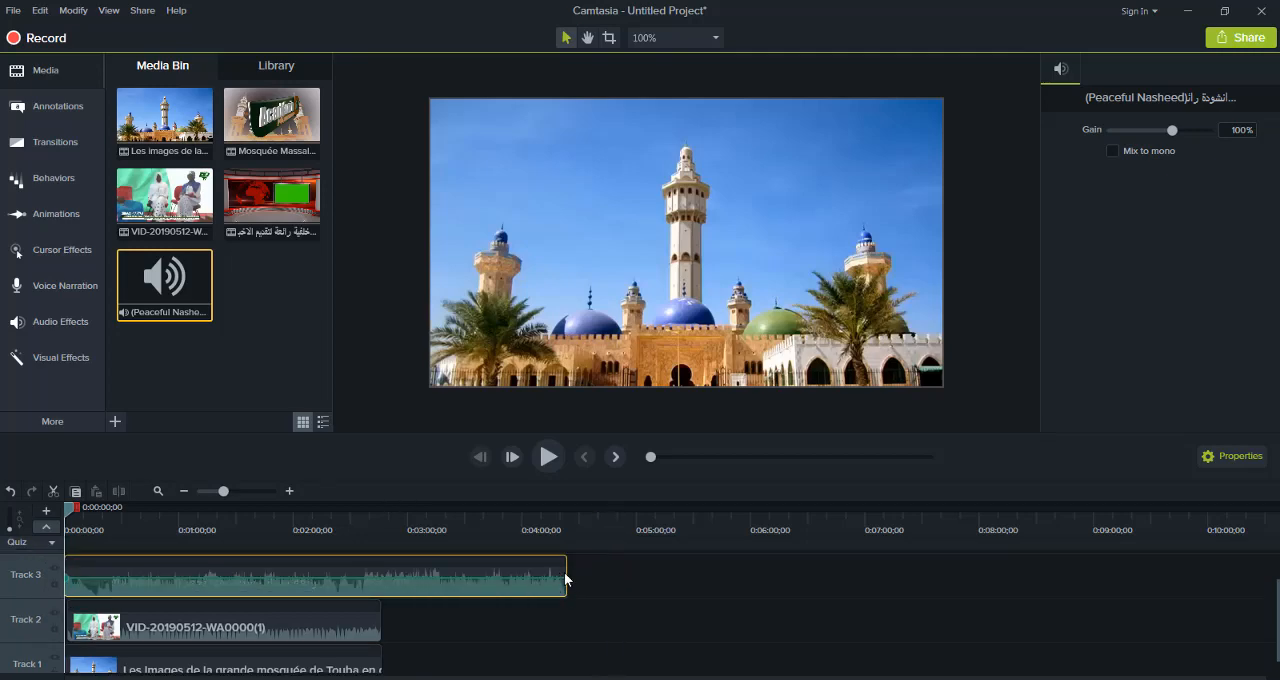
left_click_drag(567, 573, 381, 597)
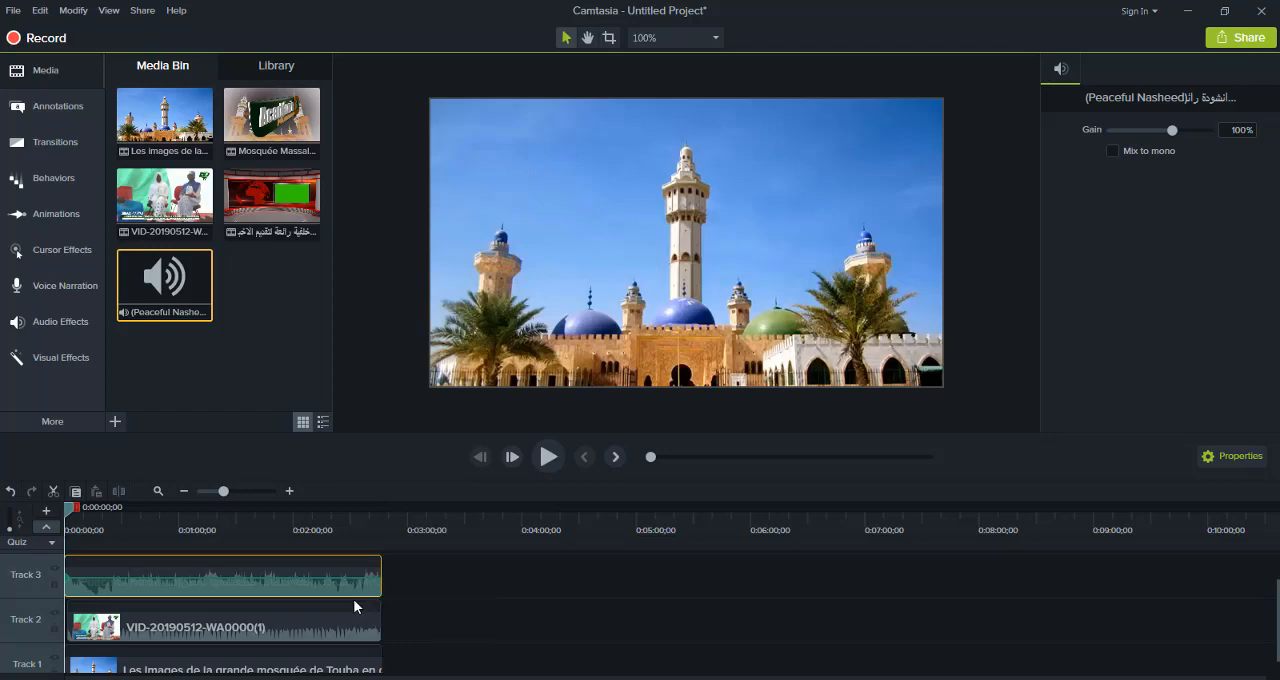
left_click(547, 459)
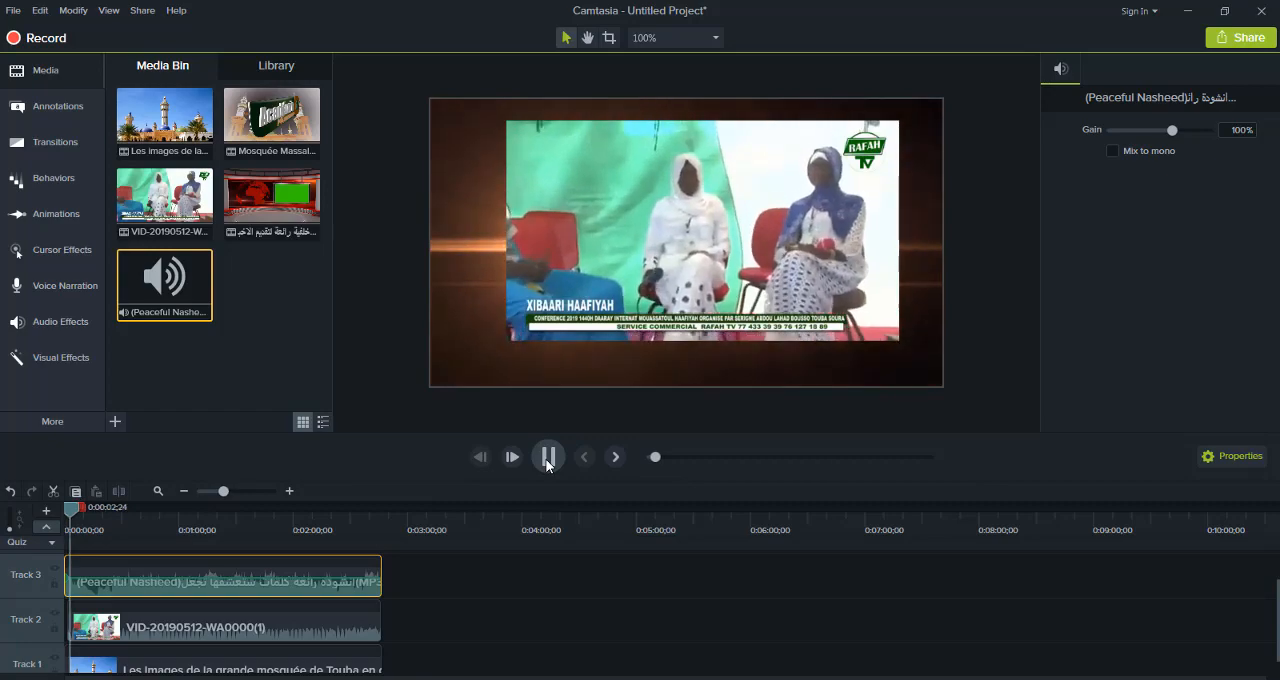
left_click(326, 562)
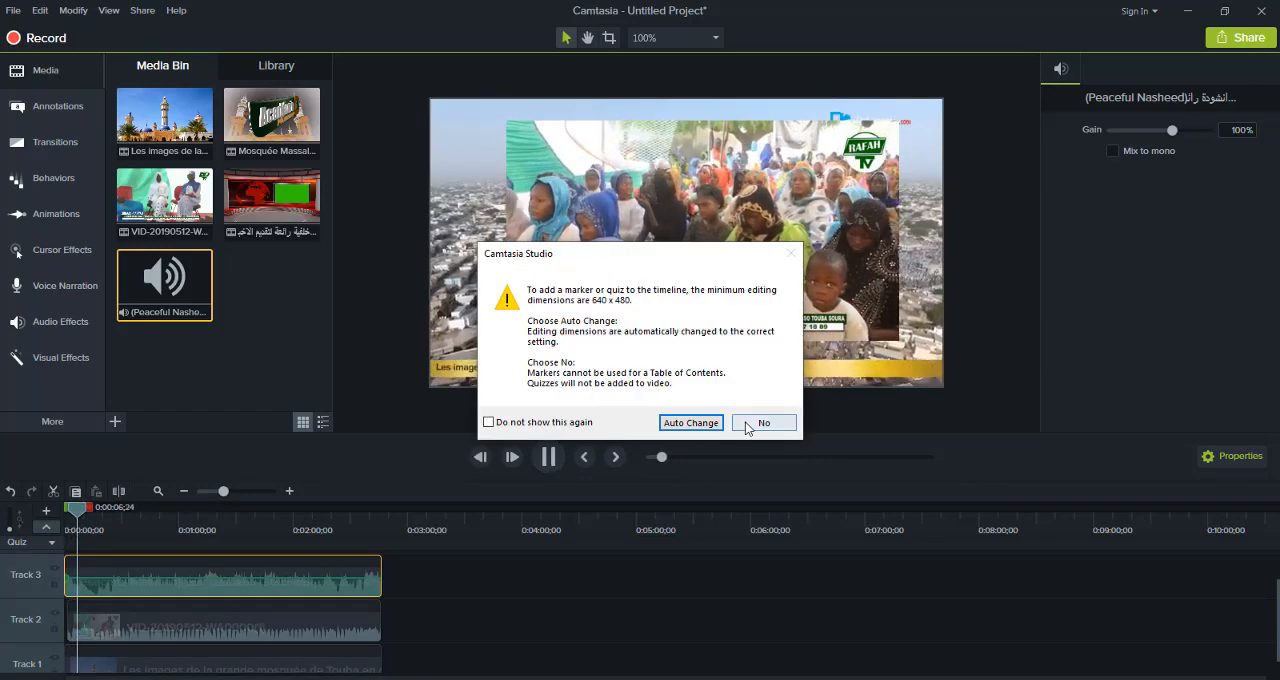
left_click(763, 423)
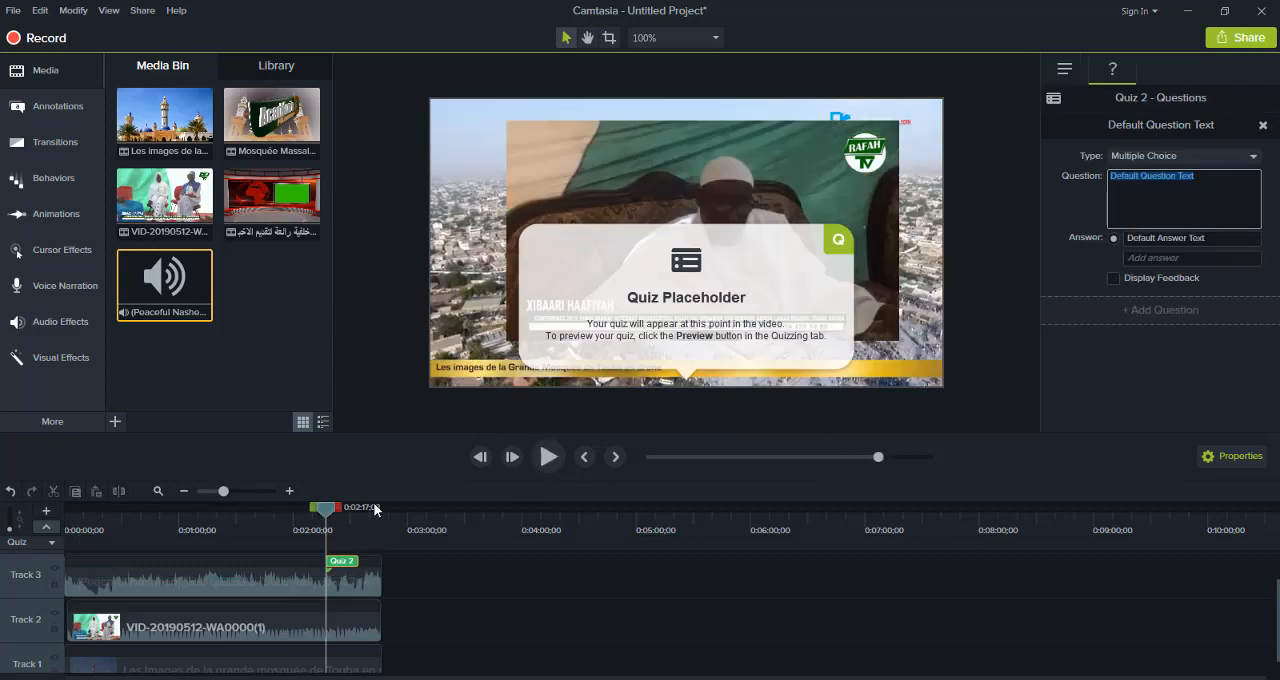
left_click(10, 491)
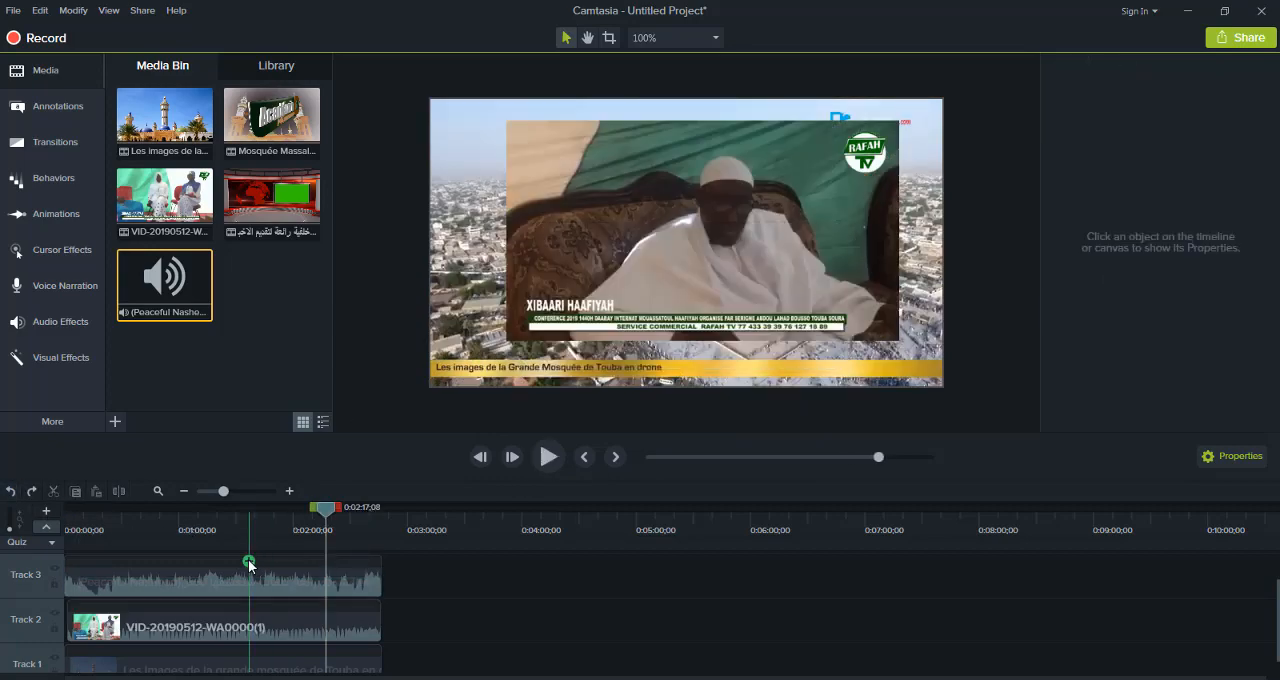
Lower the (Peaceful Nasheed) clip's gain to 8% and return the playhead to the timeline start
left_click(202, 576)
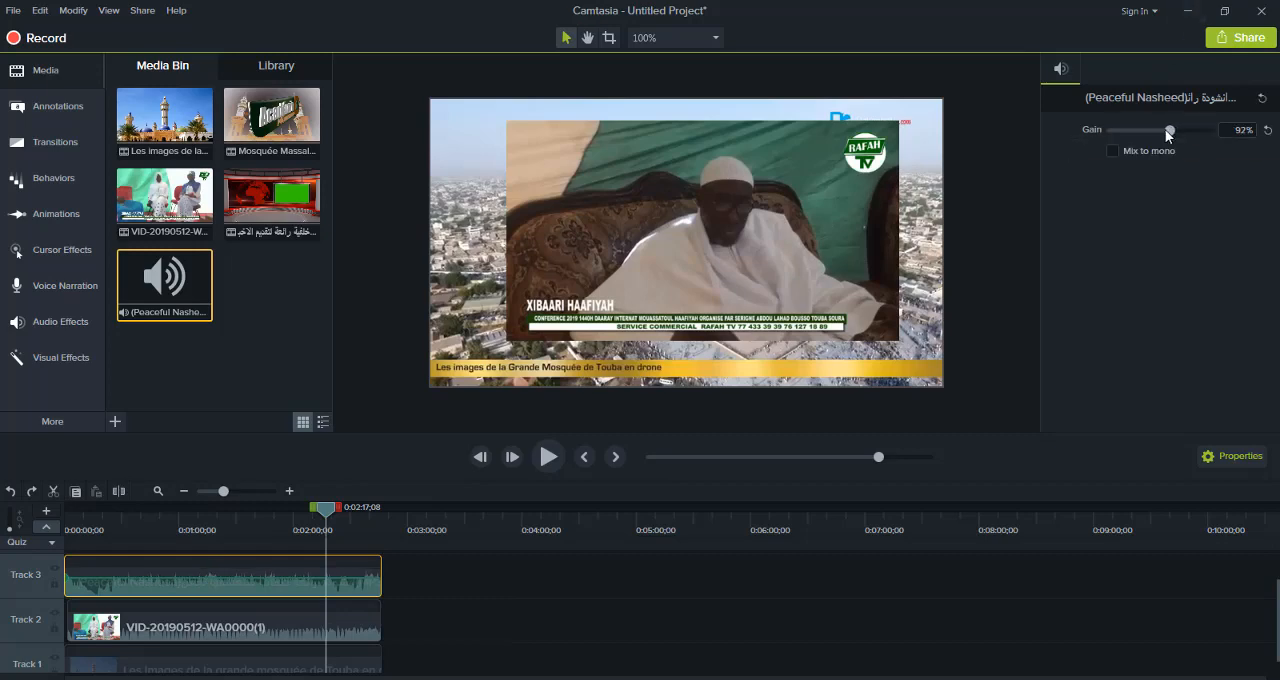
left_click_drag(1168, 130, 1137, 132)
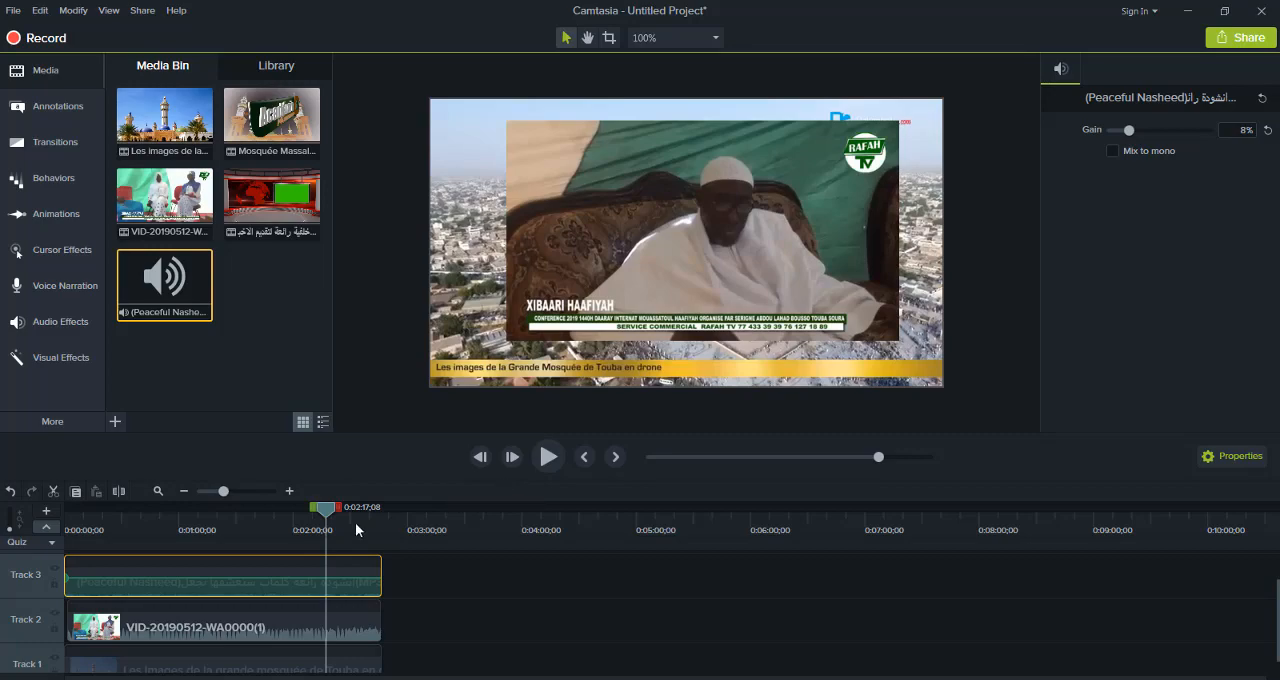
left_click_drag(328, 512, 52, 558)
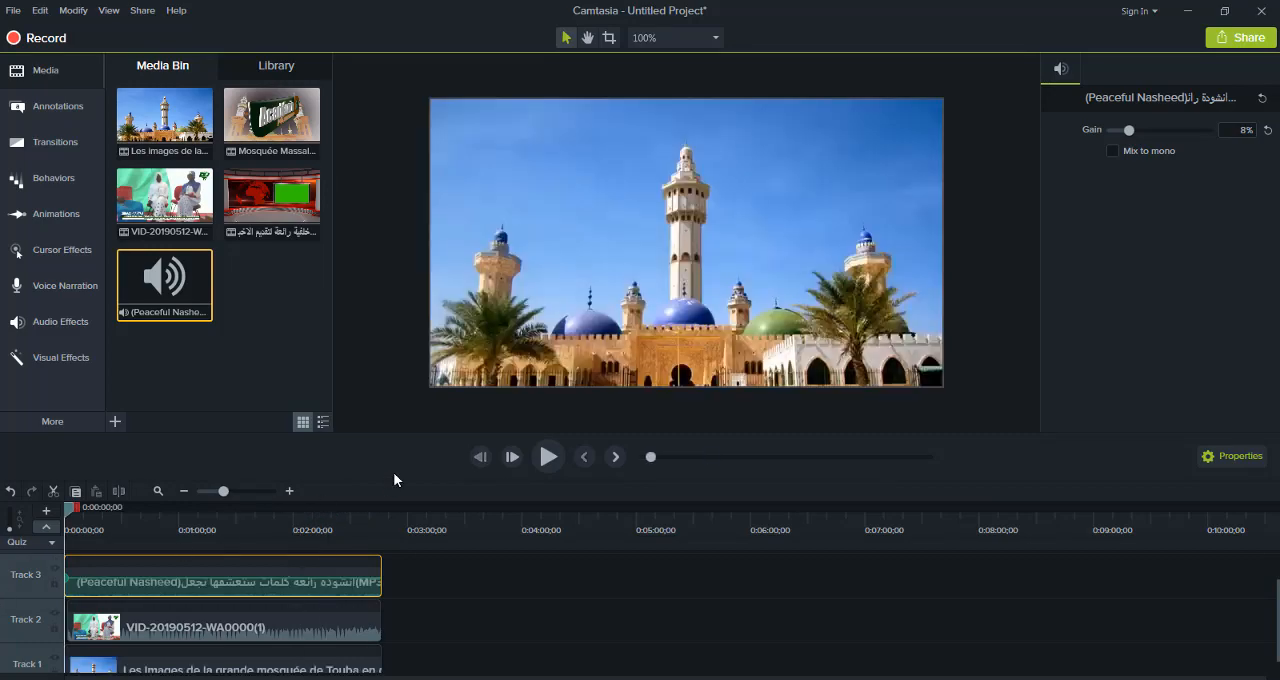
Play the timeline and adjust the Track 3 clip's volume line to 46%
left_click(547, 457)
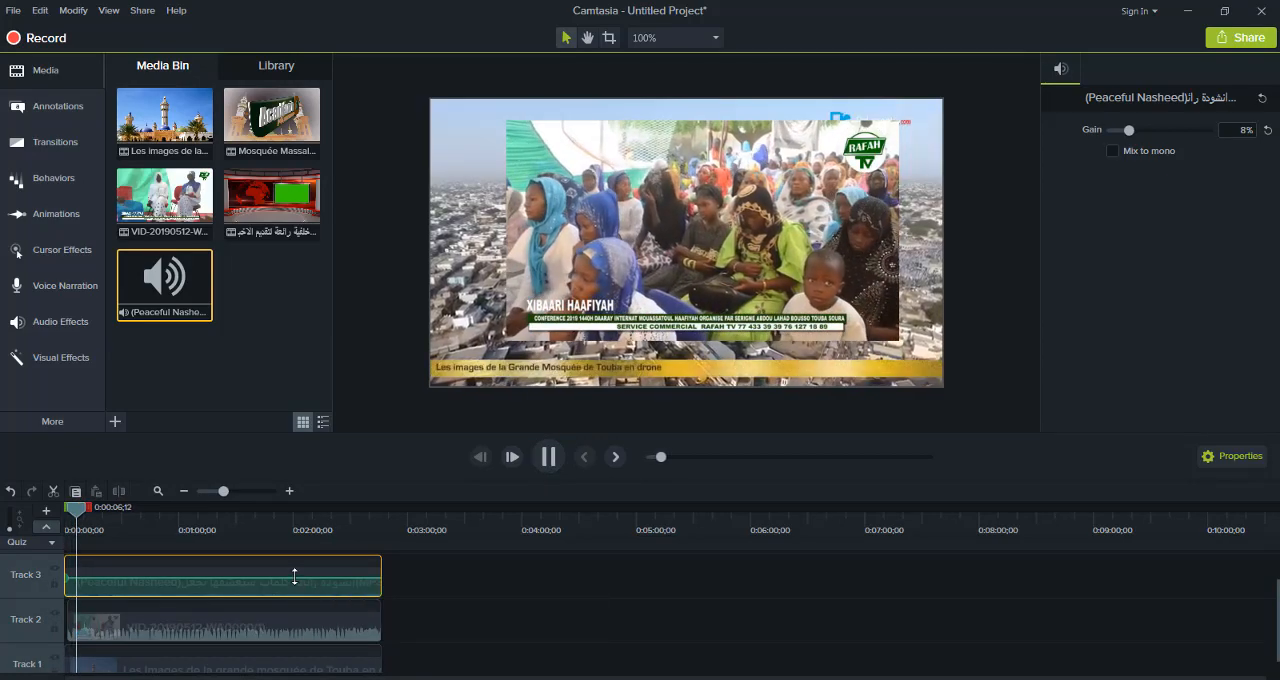
left_click_drag(294, 580, 296, 604)
left_click_drag(297, 592, 297, 589)
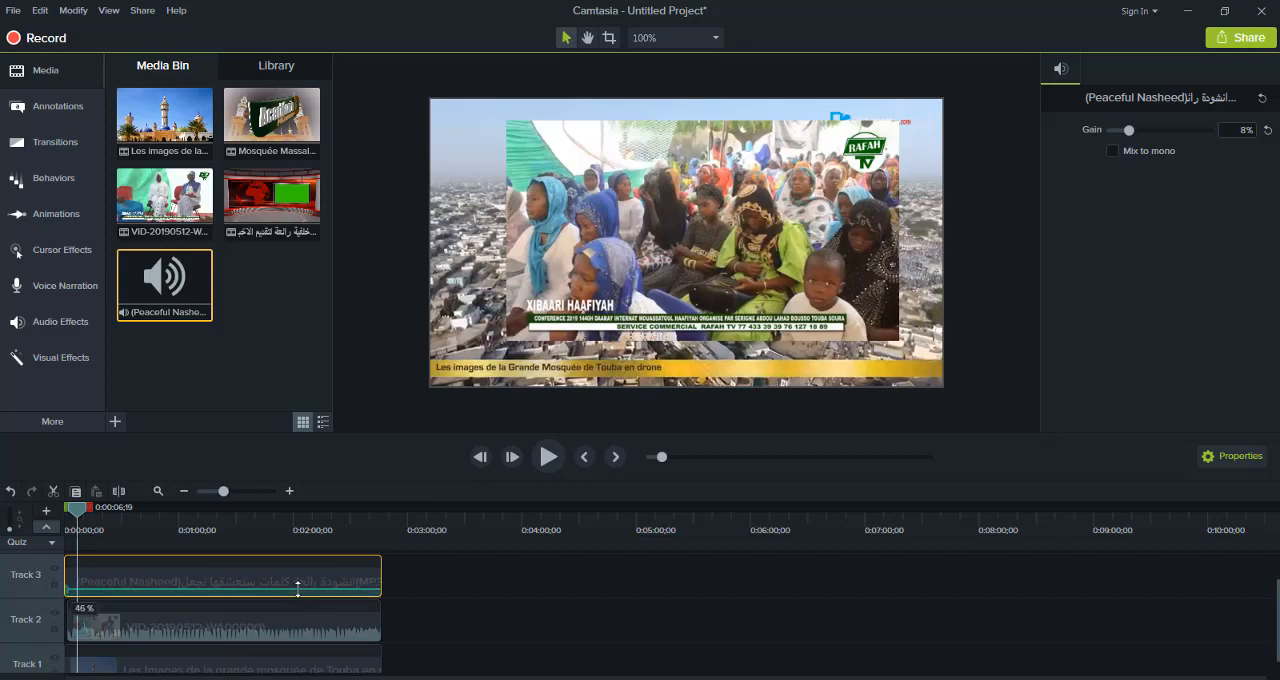
left_click(248, 568)
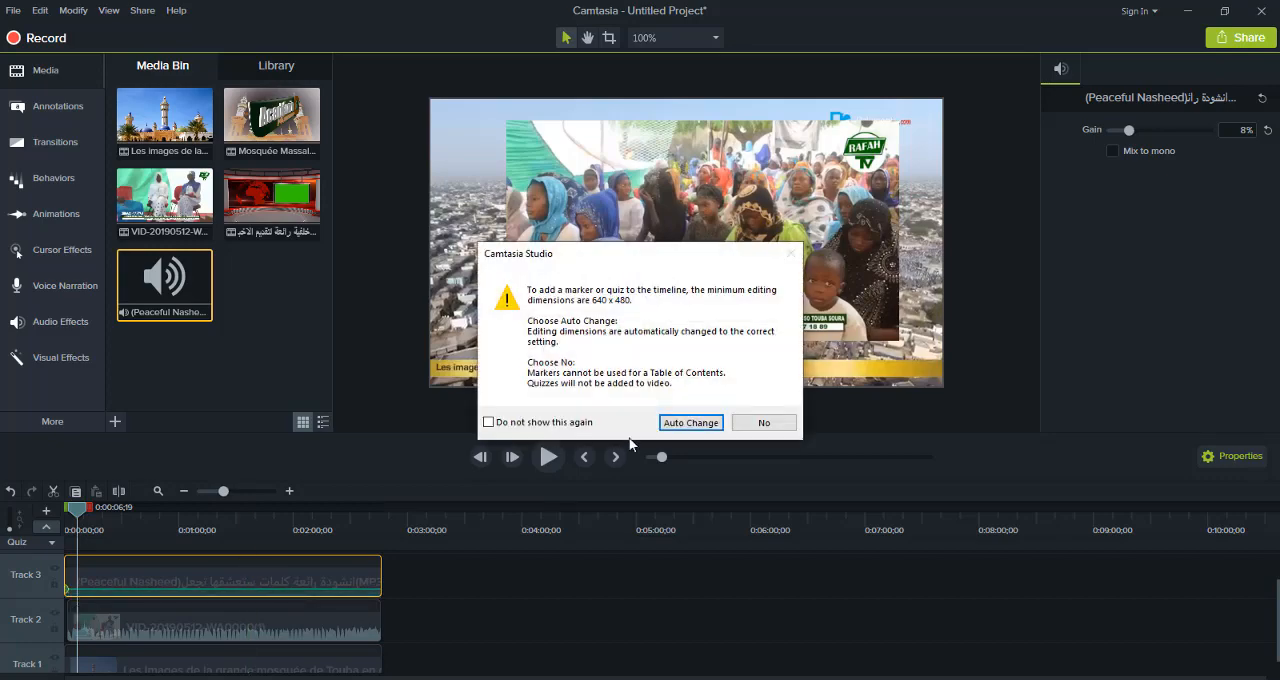
left_click(762, 422)
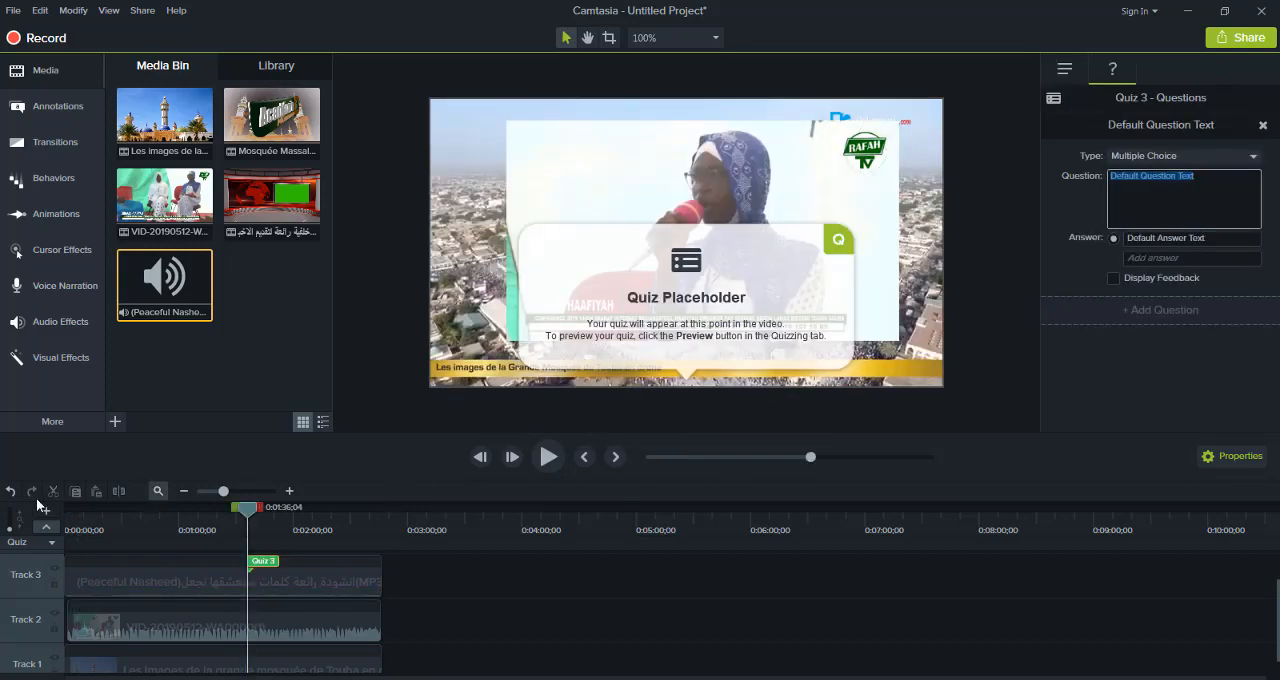
left_click(10, 492)
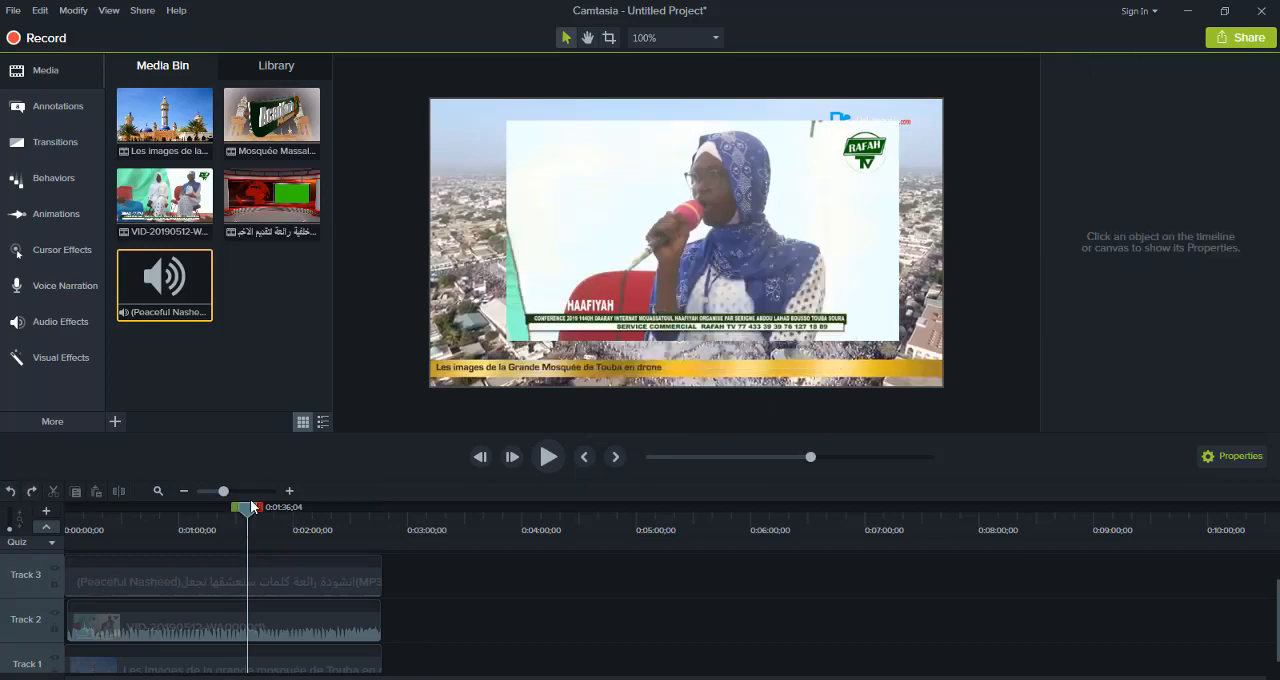
Undo the Track 3 audio clip's gain reduction and collapse the time selection near the timeline start
left_click_drag(236, 509, 46, 547)
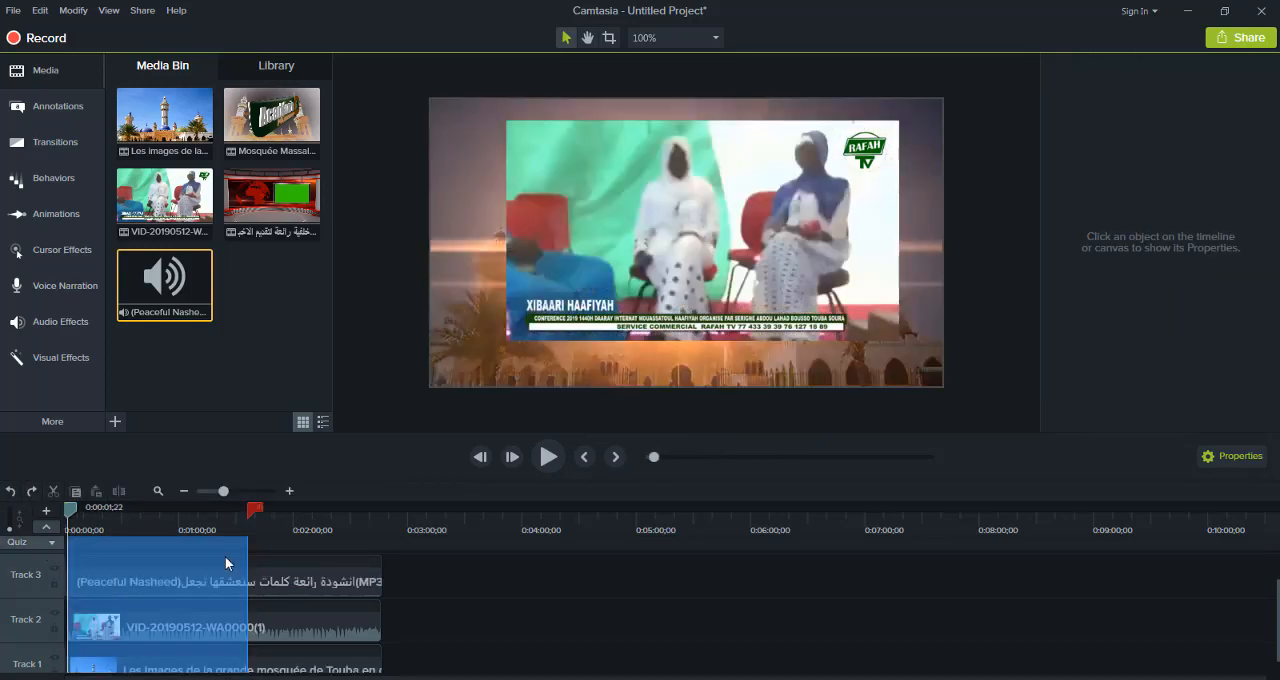
left_click(309, 576)
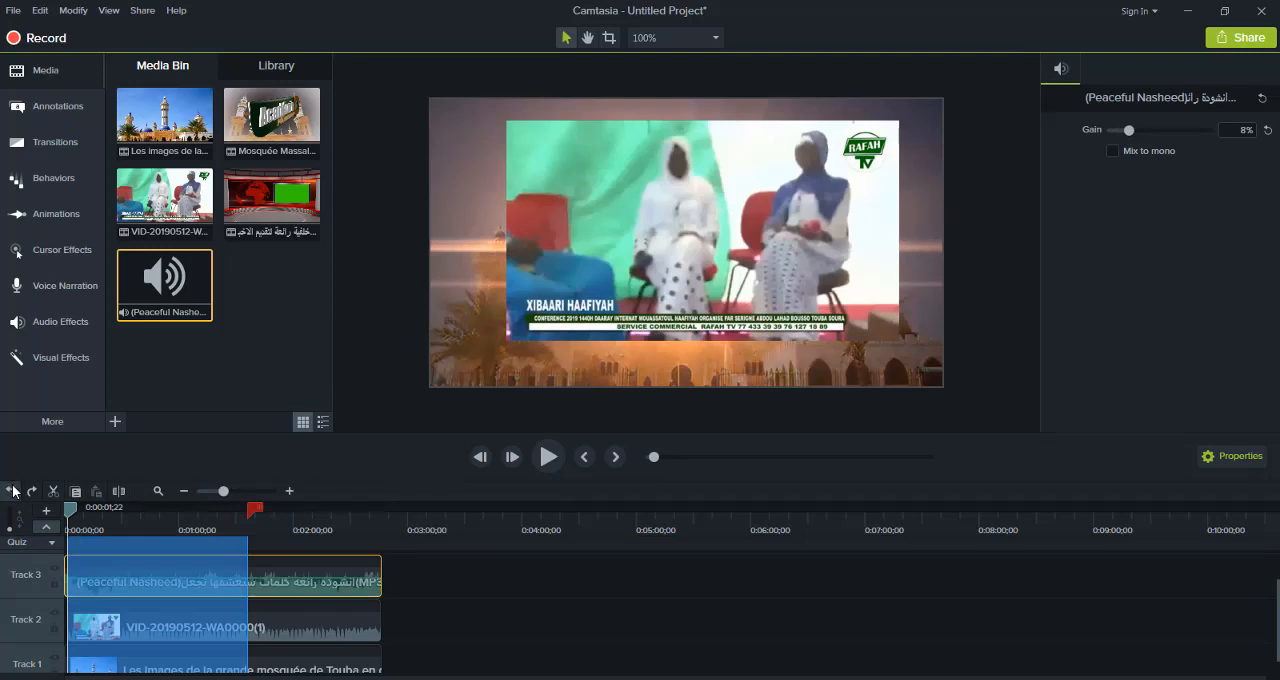
left_click_drag(257, 514, 72, 514)
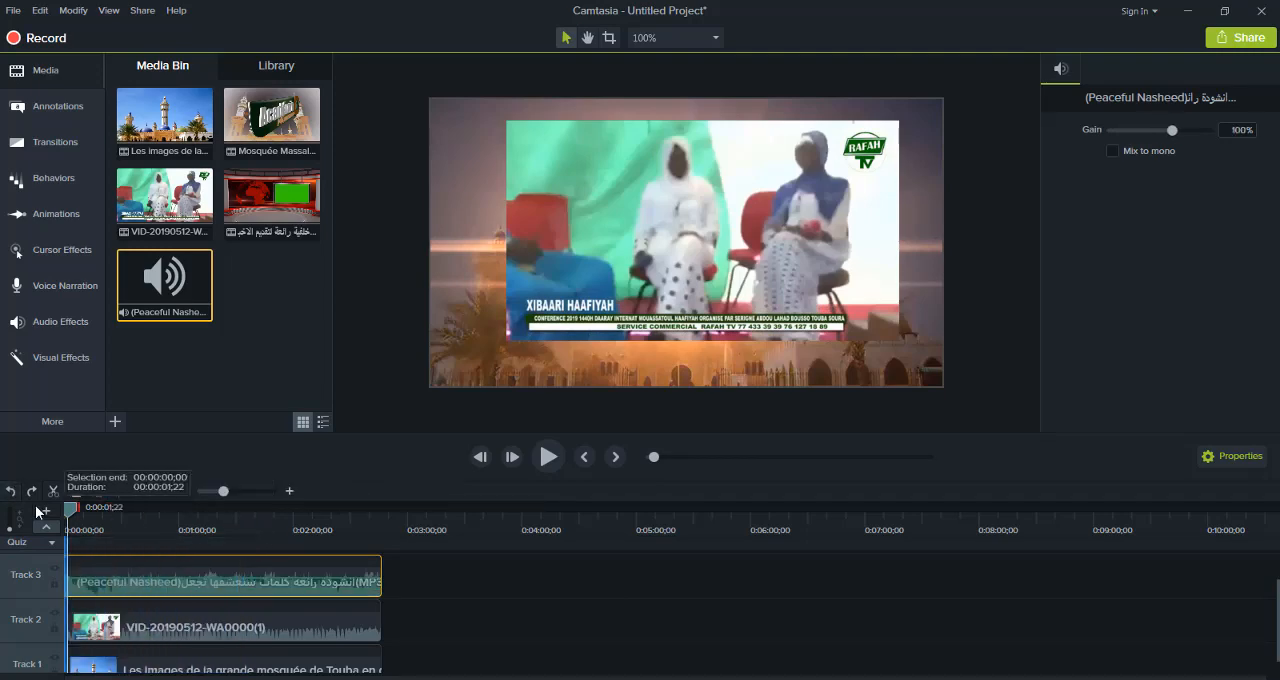
left_click(191, 562)
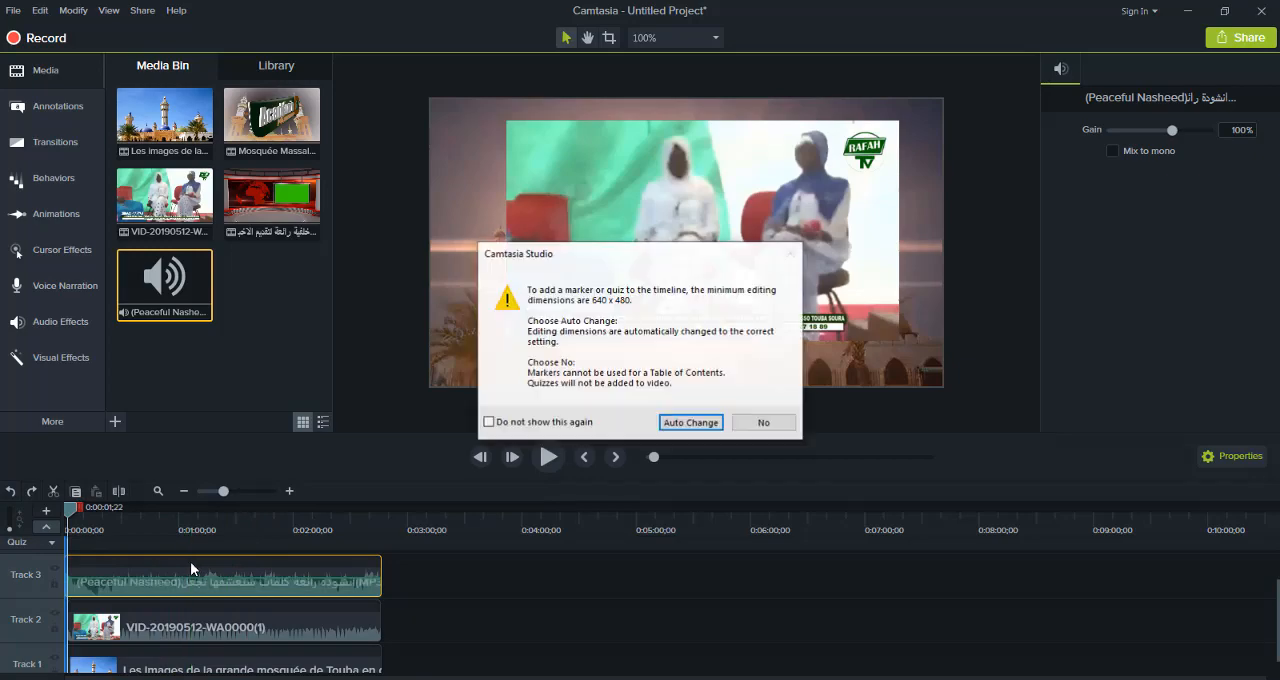
left_click(760, 422)
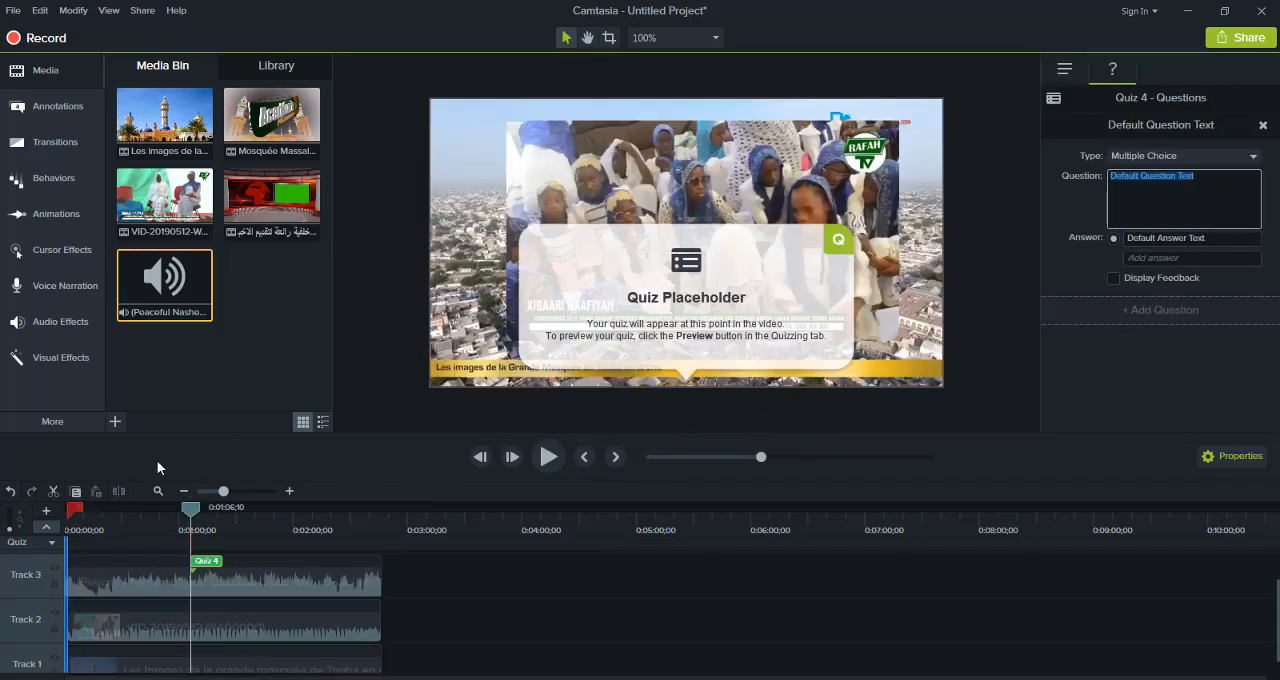
left_click(12, 490)
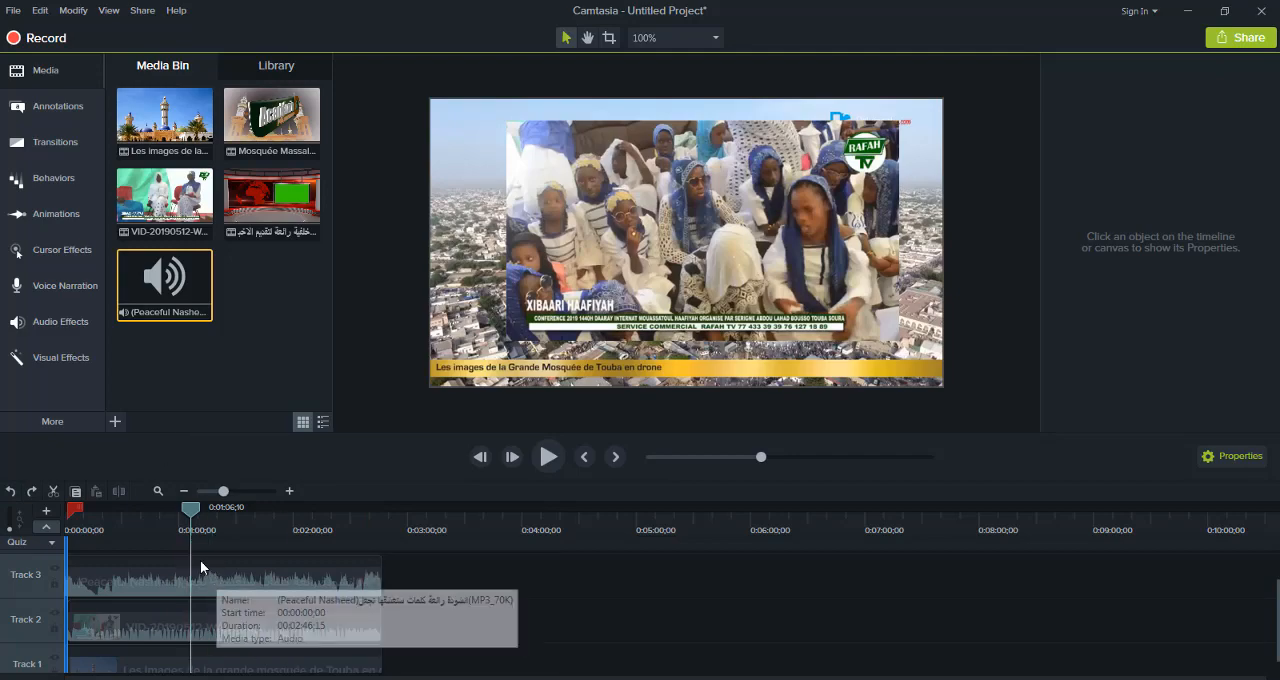
Move the Track 1 mosque clip to about 0:04:00 and the VID-20190512-WA0000(1) clip to Track 3 at about 0:03:30
left_click_drag(190, 508, 158, 514)
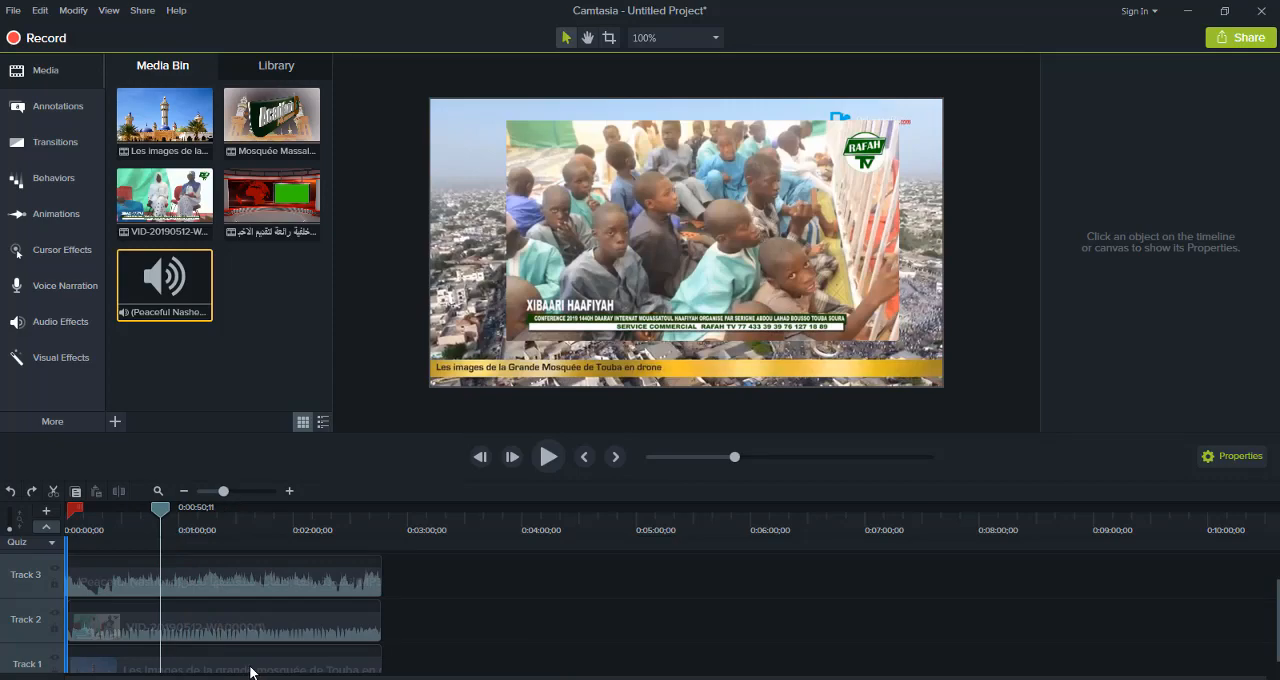
left_click_drag(250, 670, 502, 668)
left_click_drag(660, 659, 703, 654)
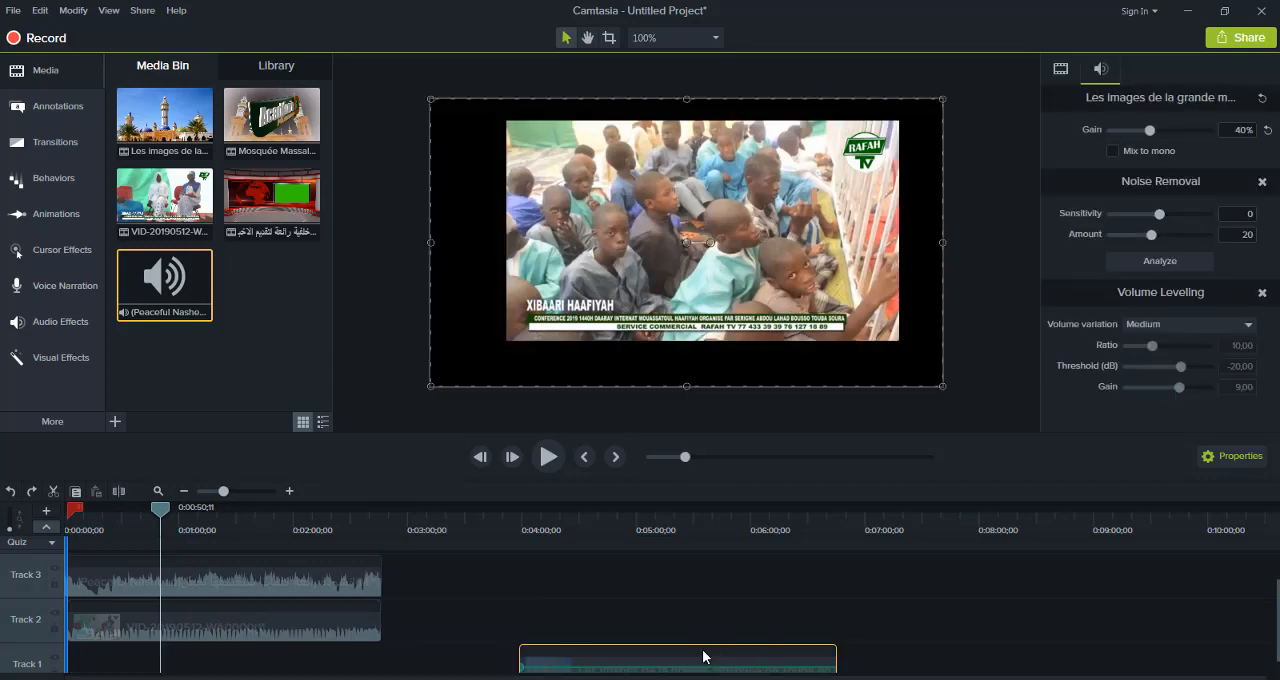
left_click_drag(282, 620, 659, 577)
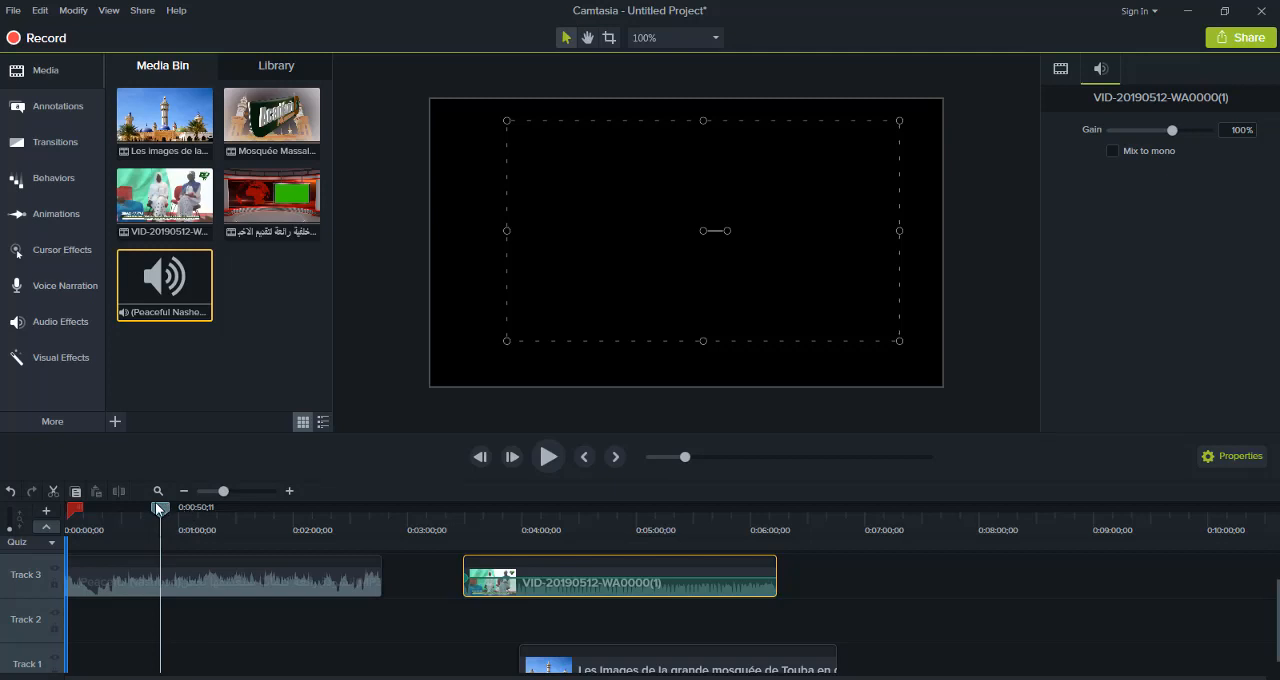
mouse_move(157, 506)
left_mouse_down()
mouse_move(72, 515)
mouse_move(66, 528)
mouse_move(118, 507)
mouse_move(55, 505)
mouse_move(189, 487)
left_mouse_up()
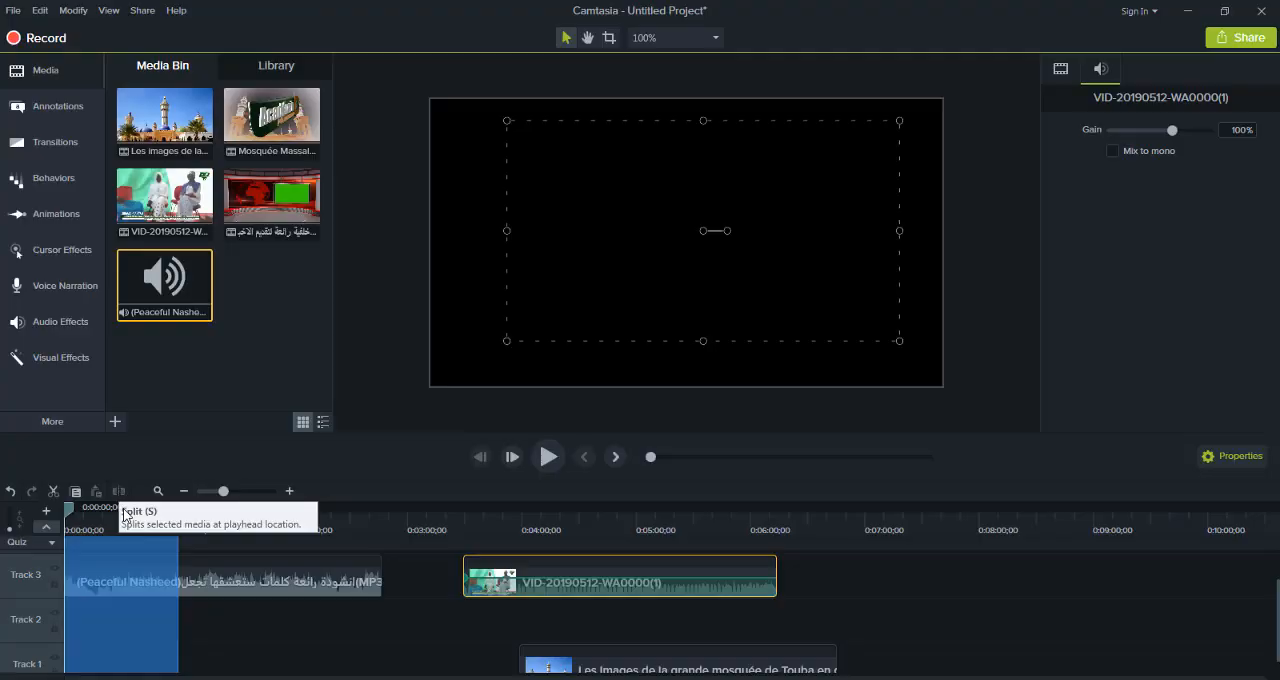
left_click(128, 541)
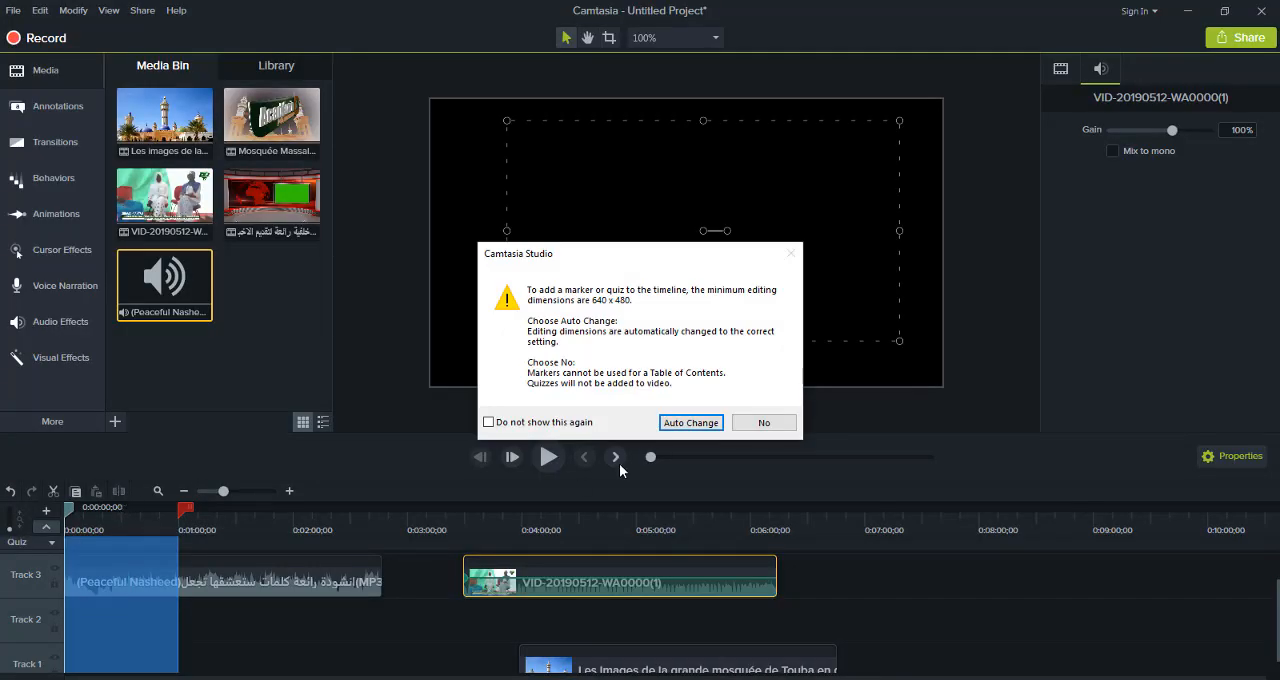
left_click(768, 424)
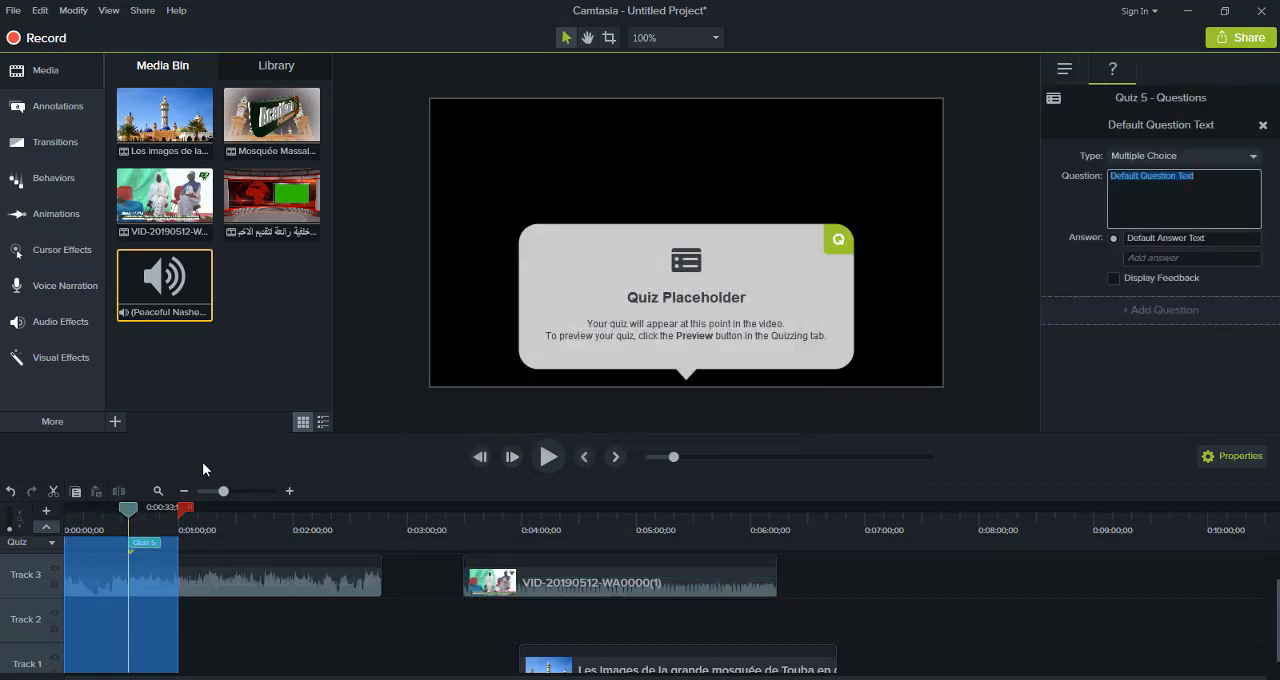
left_click(12, 492)
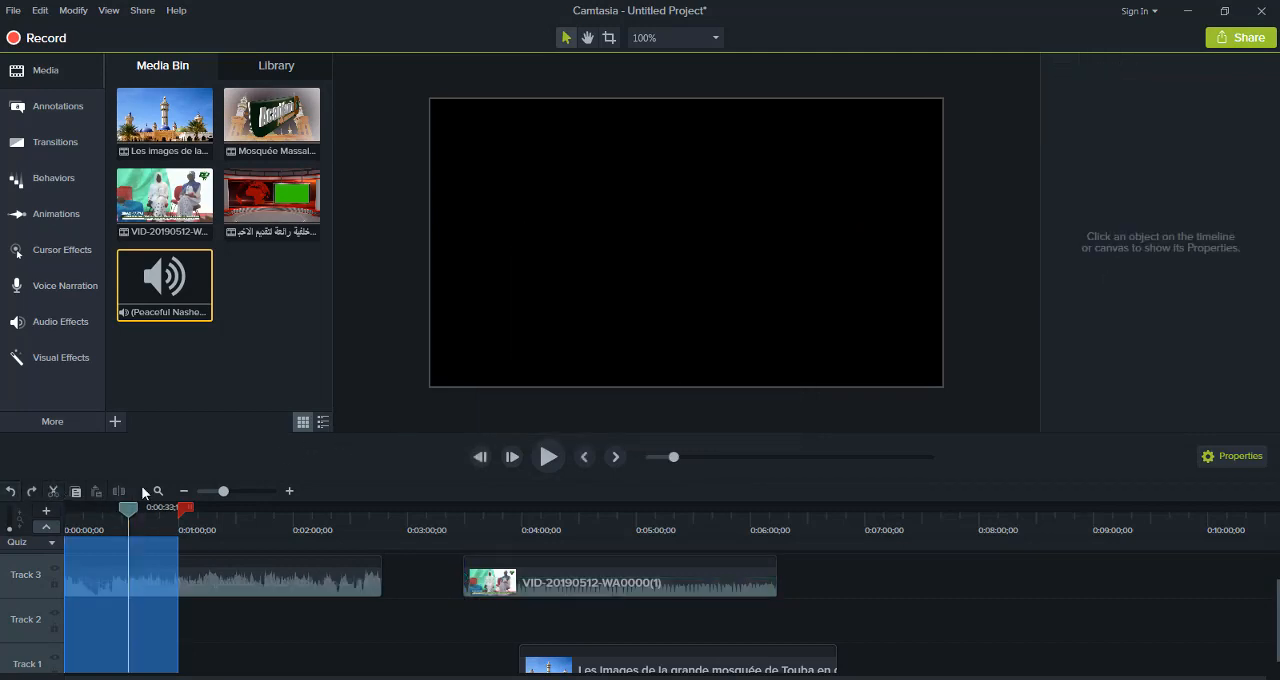
Split the (Peaceful Nasheed) audio clip at about 33 seconds and collapse the time selection to the timeline start
left_click(123, 587)
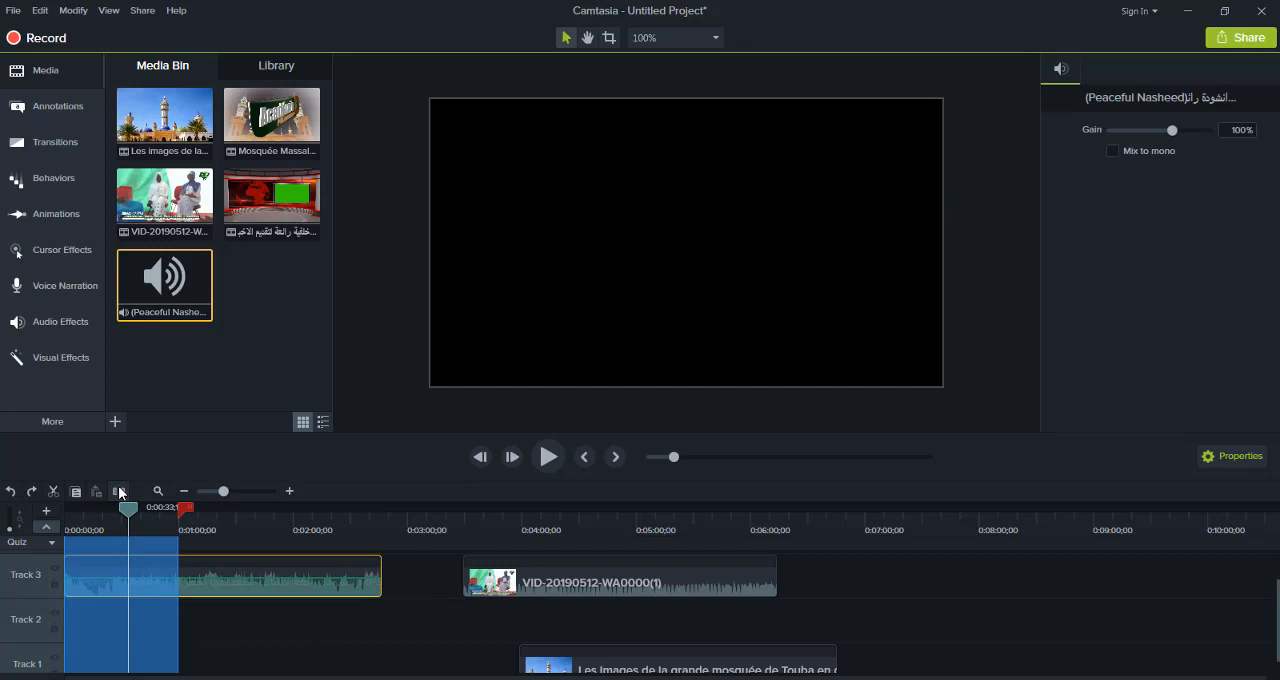
left_click(119, 492)
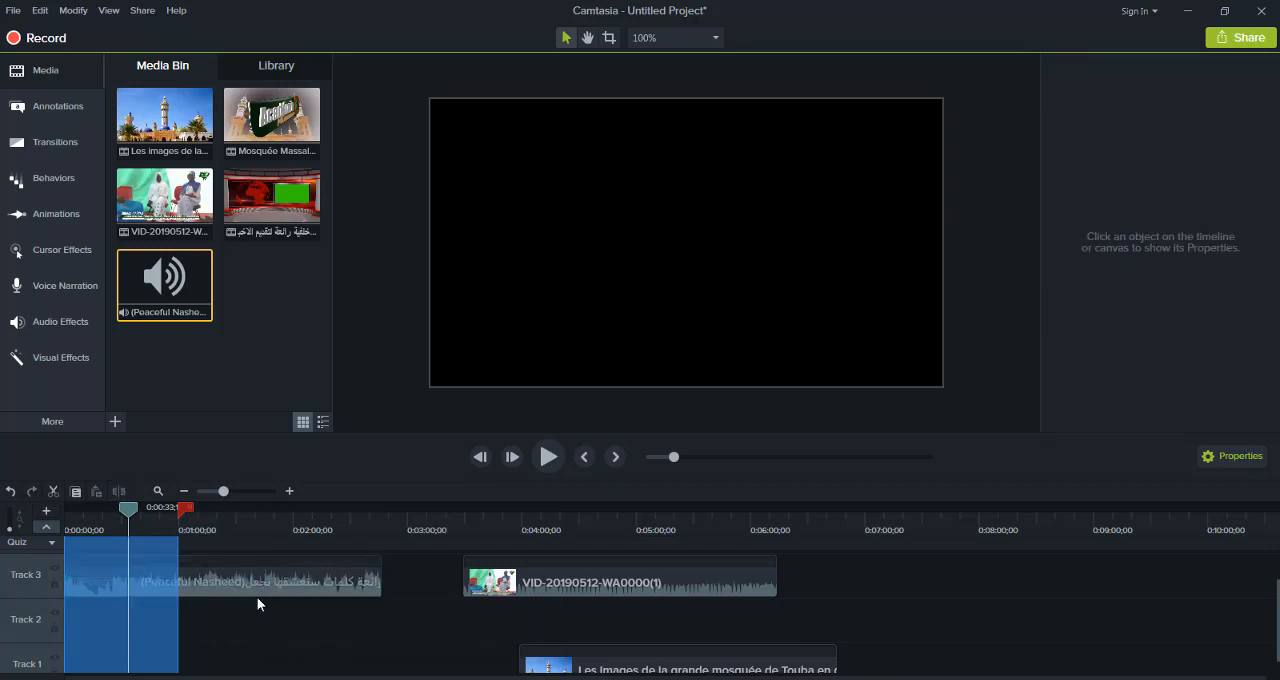
left_click_drag(188, 512, 70, 510)
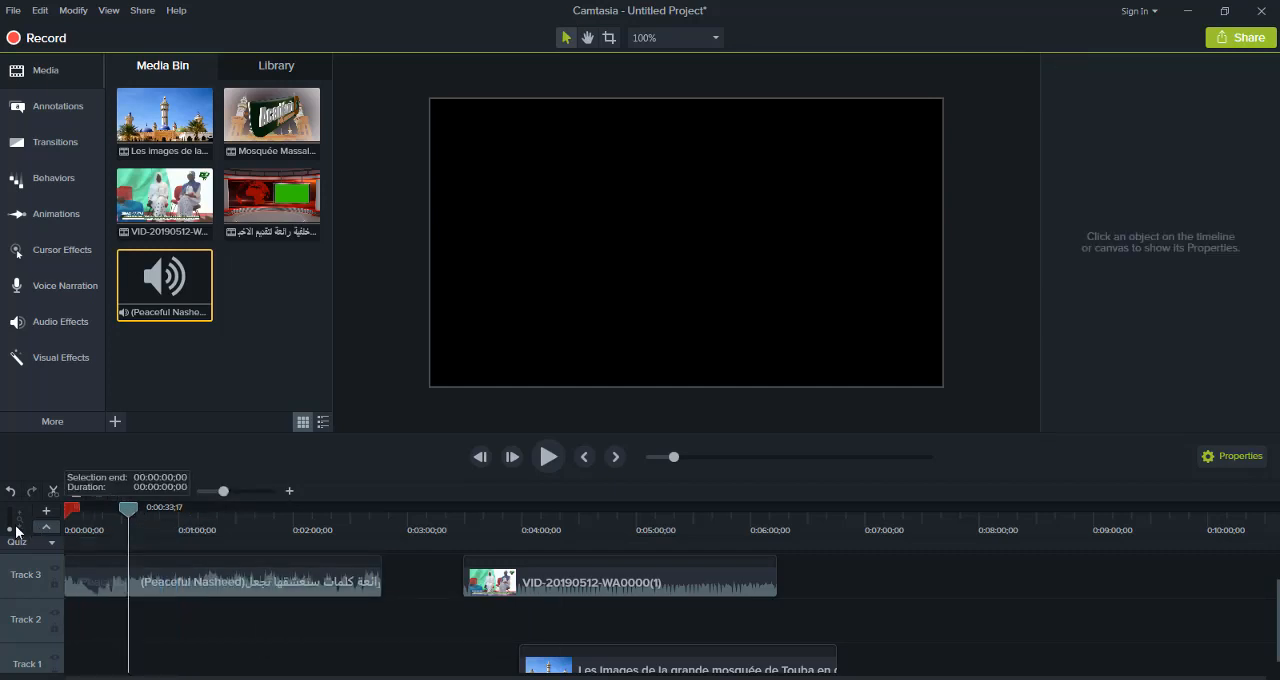
Move the second part of the split (Peaceful Nasheed) audio to Track 2 and delete it
left_click_drag(243, 583, 285, 627)
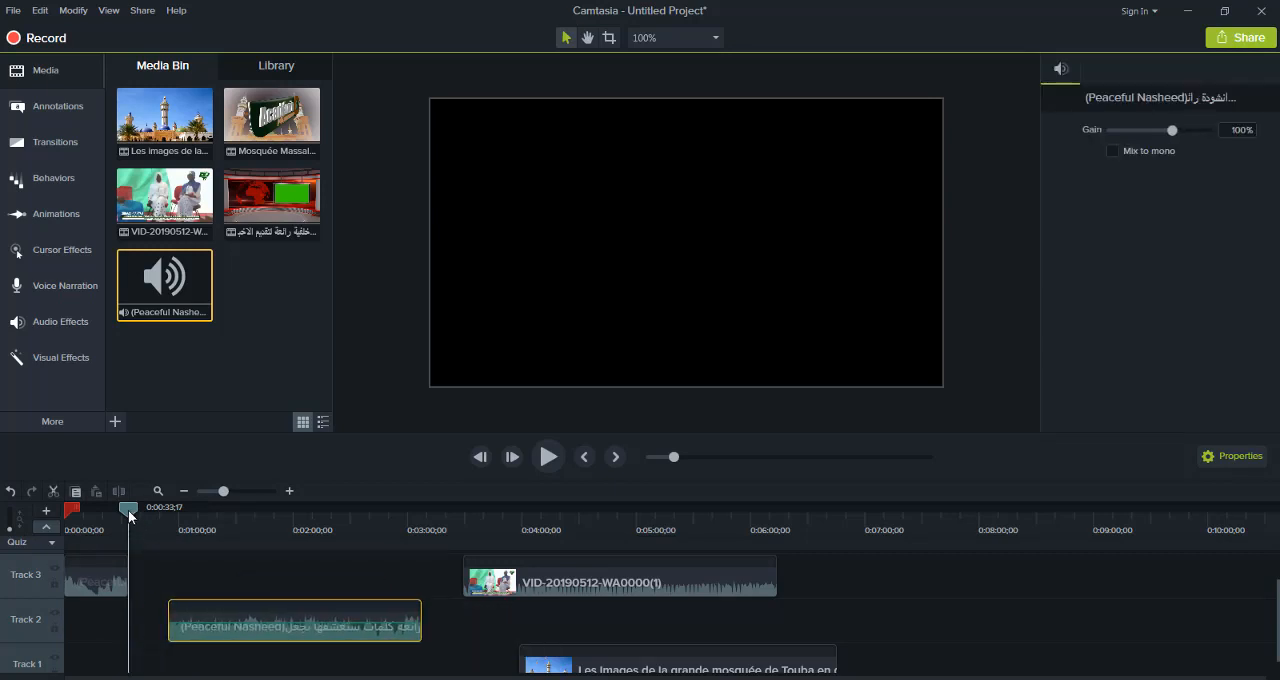
left_click(66, 528)
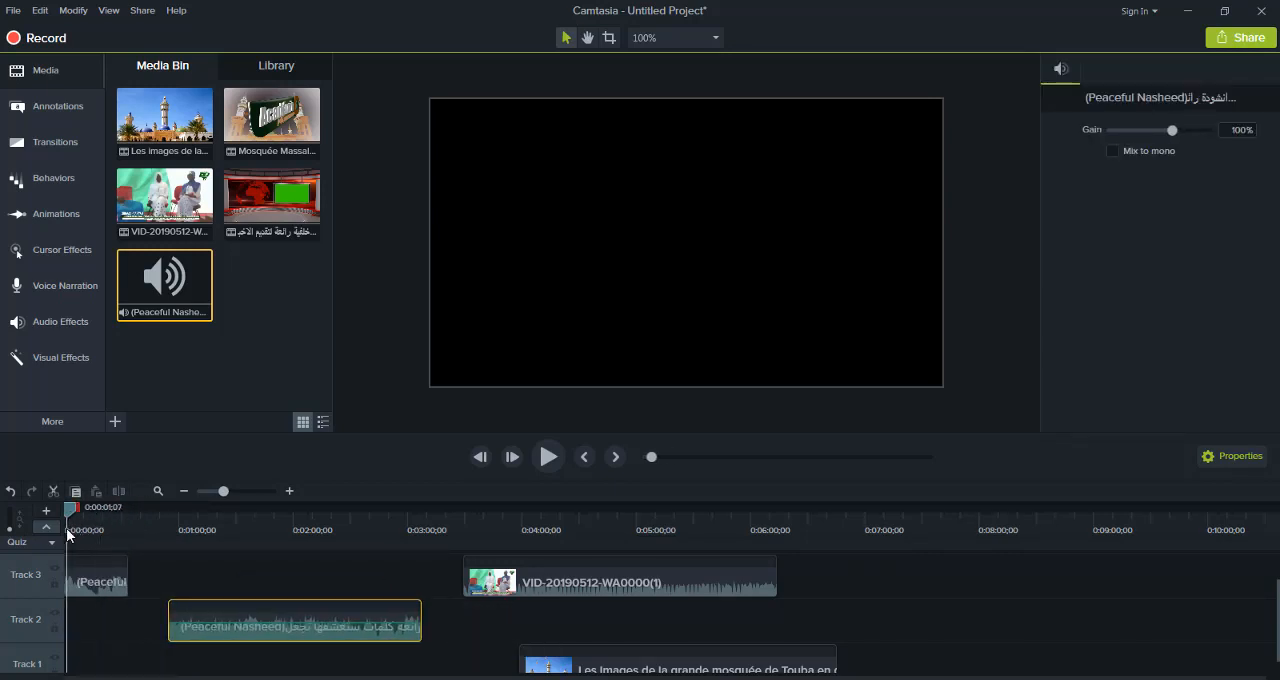
right_click(270, 617)
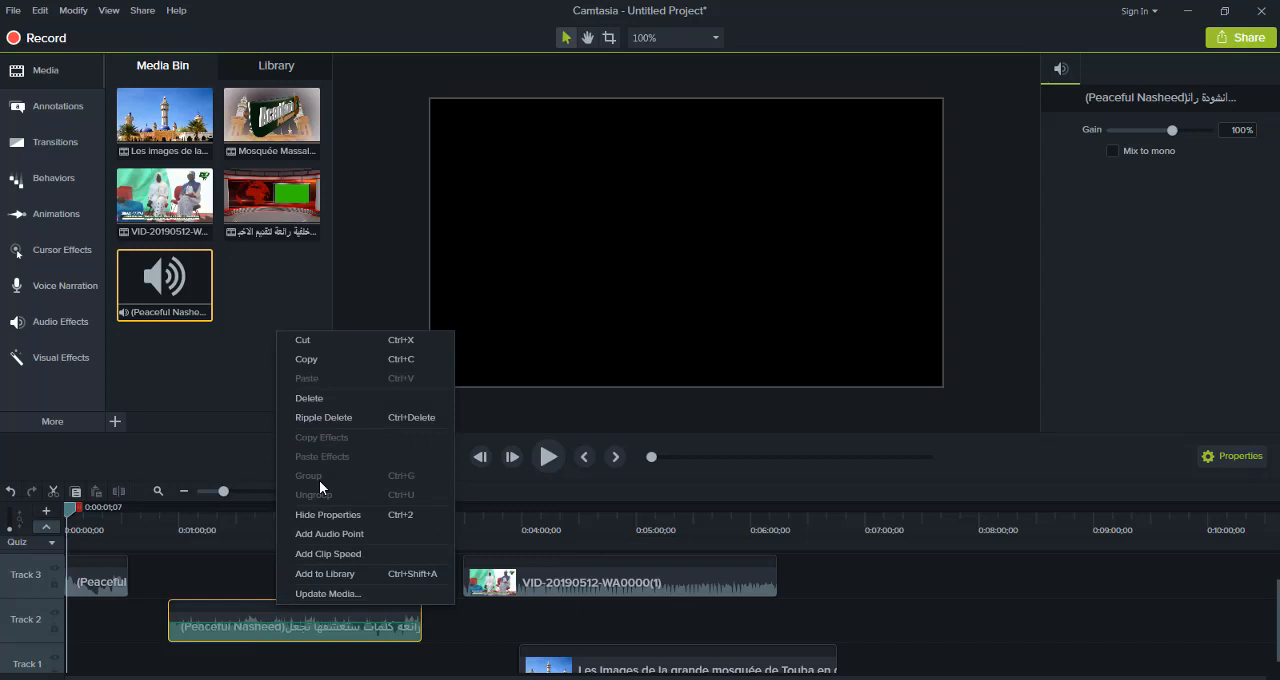
left_click(339, 397)
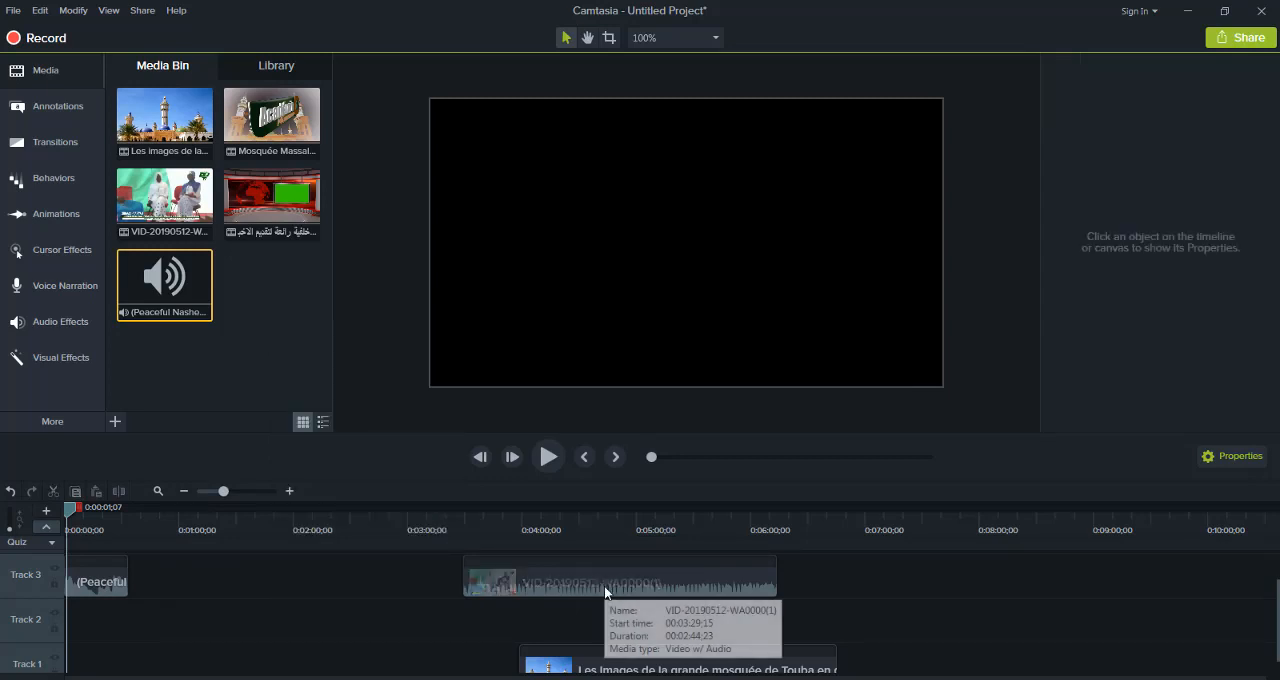
Move VID-20190512-WA0000(1) to the start of Track 2 and the mosque clip to the start of Track 1
left_click_drag(604, 586, 205, 622)
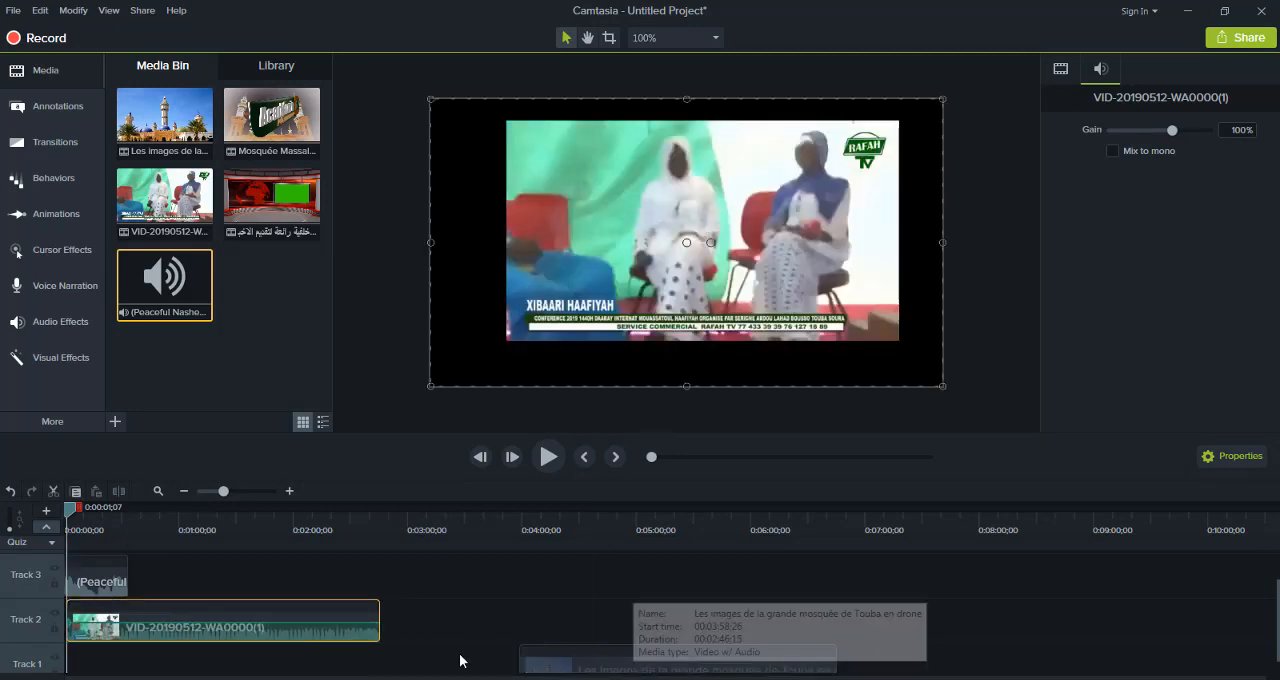
left_click_drag(460, 660, 100, 658)
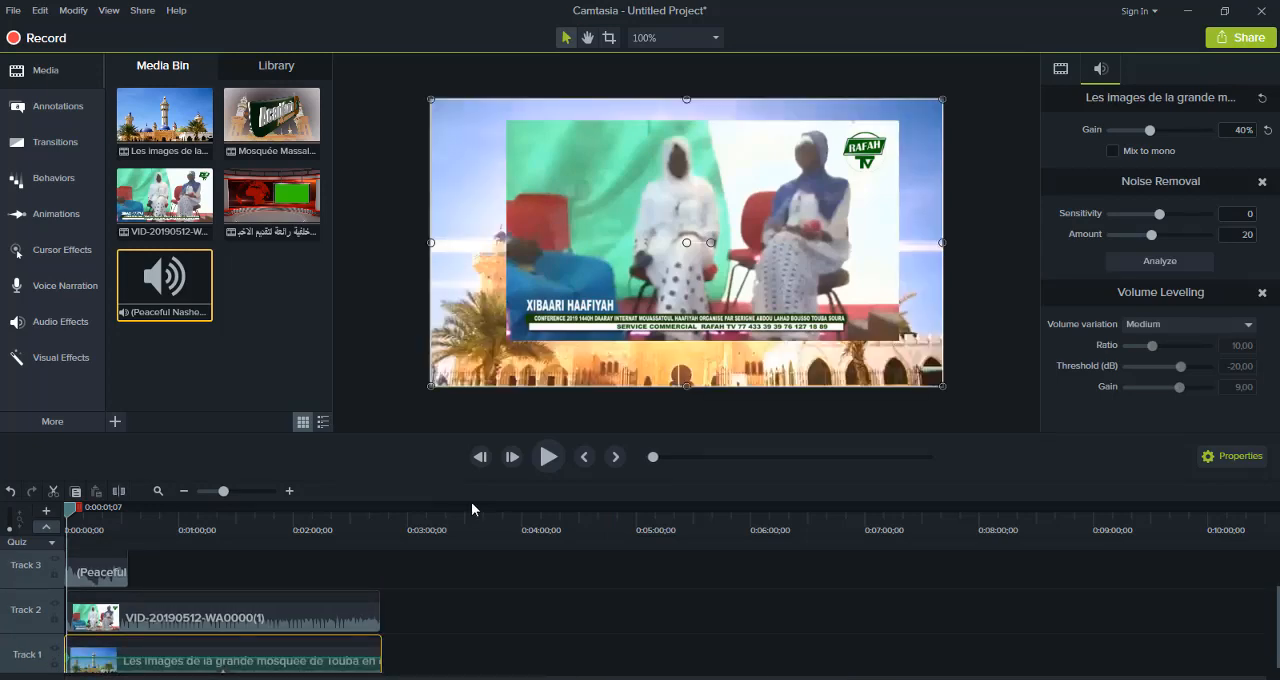
Play the timeline and lower the gain of the remaining (Peaceful Nasheed) clip to 4%
left_click(560, 457)
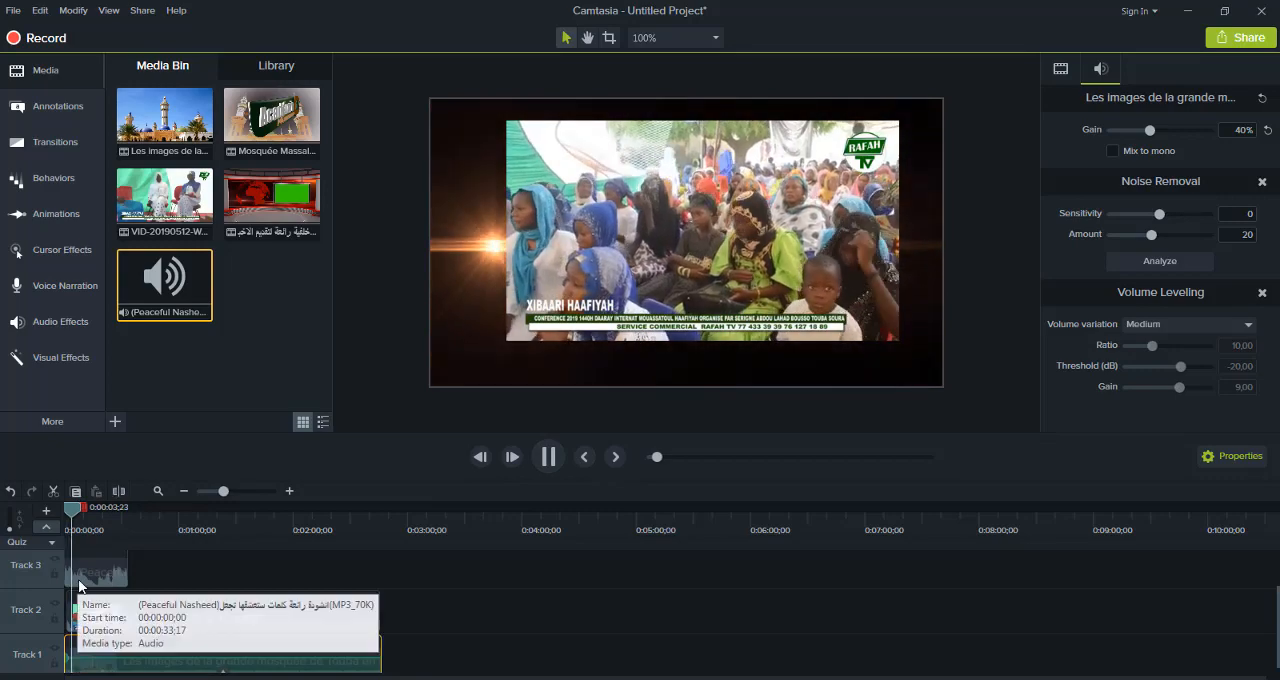
left_click(79, 581)
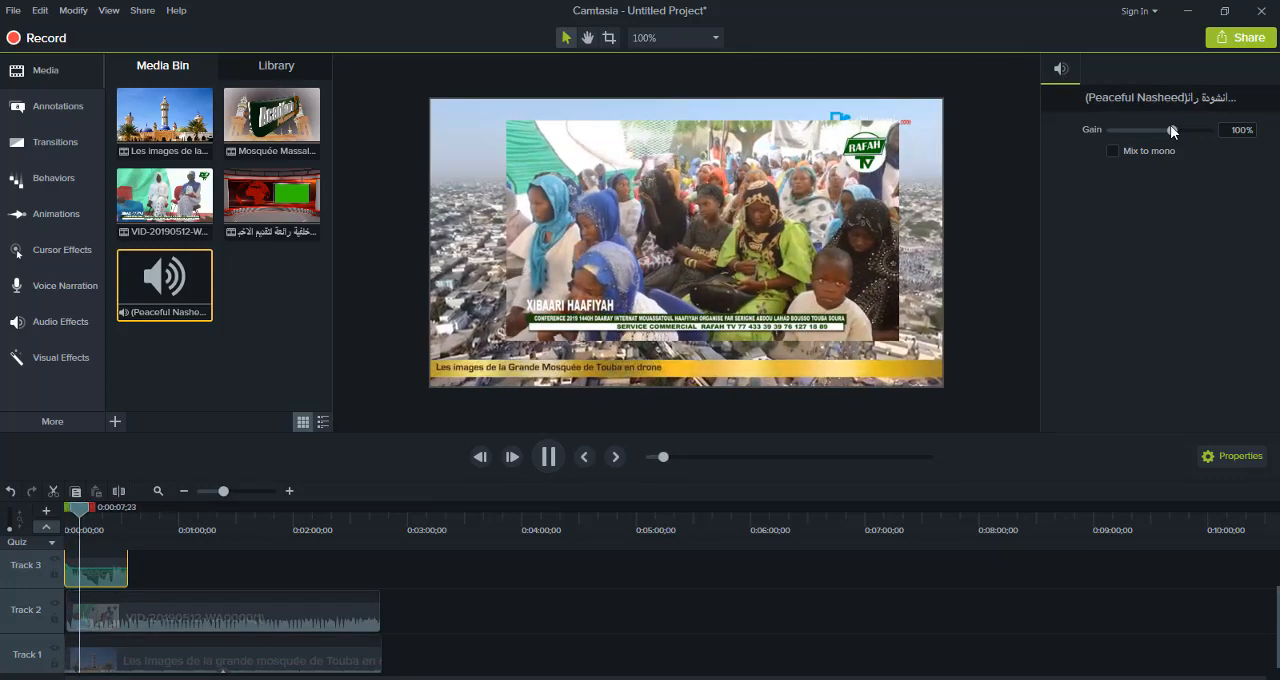
left_click_drag(1170, 130, 1150, 133)
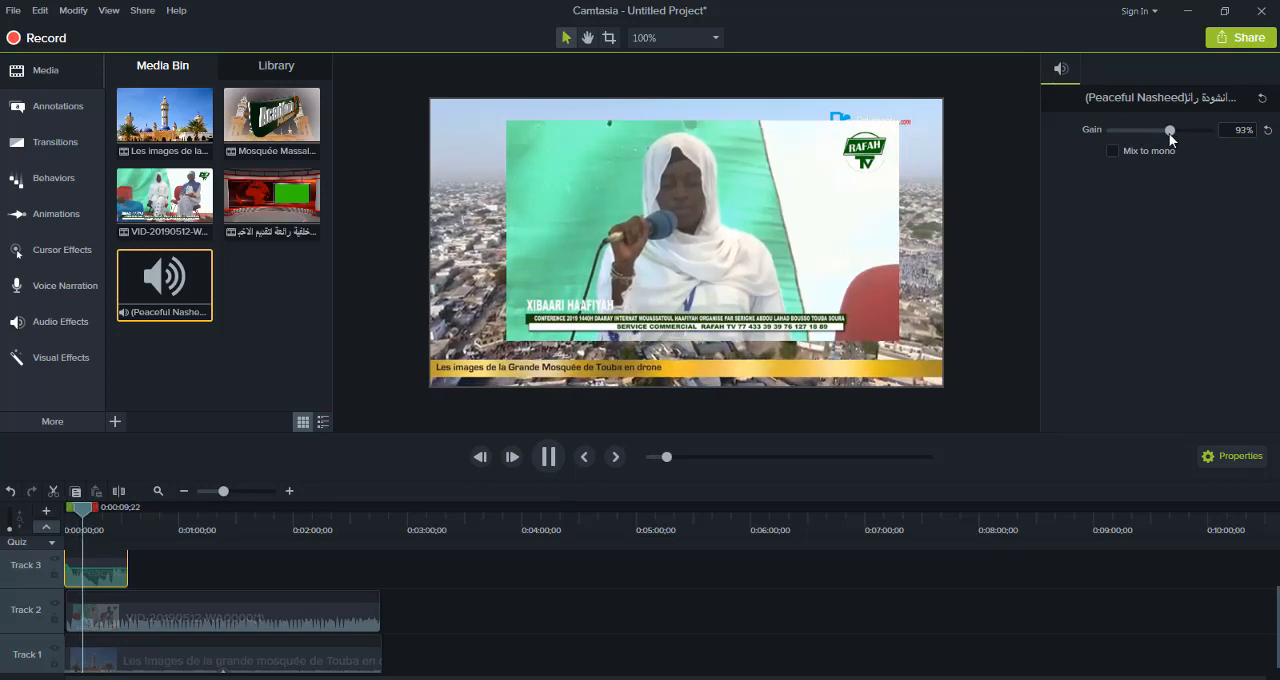
left_click_drag(1167, 130, 1128, 137)
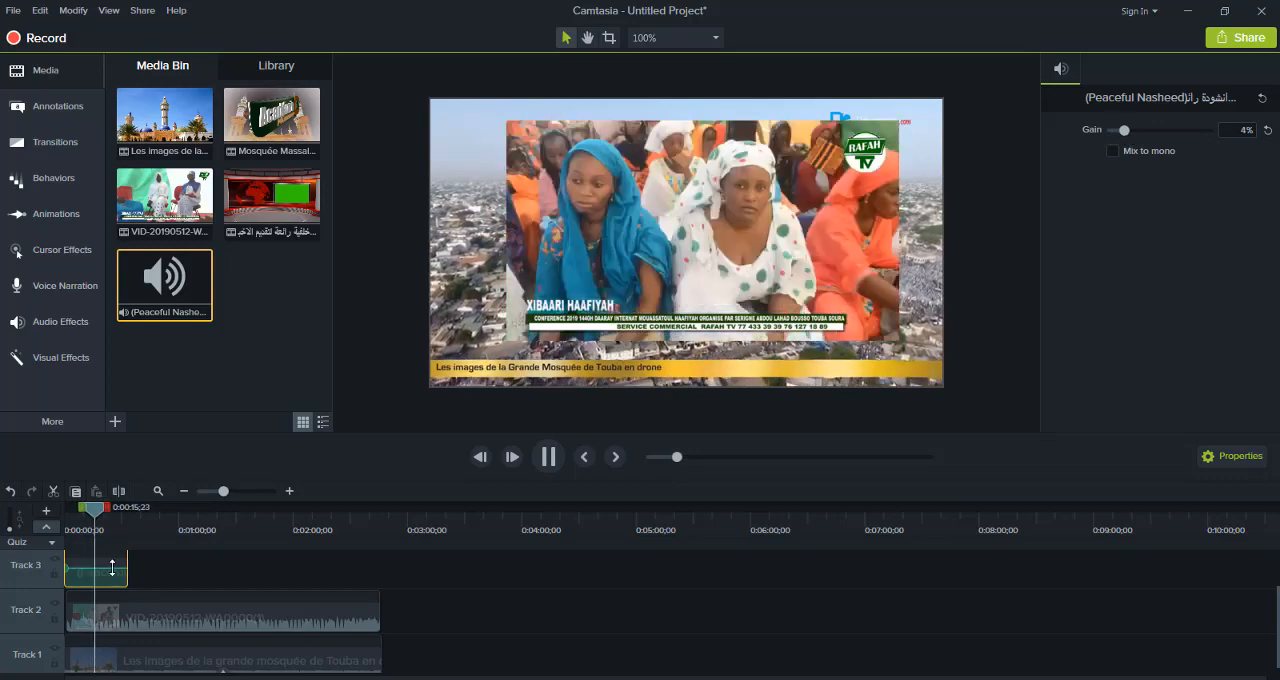
Move the (Peaceful Nasheed) clip along Track 3 to about 0:03:45 and pause its separate media preview
left_click_drag(112, 567, 550, 590)
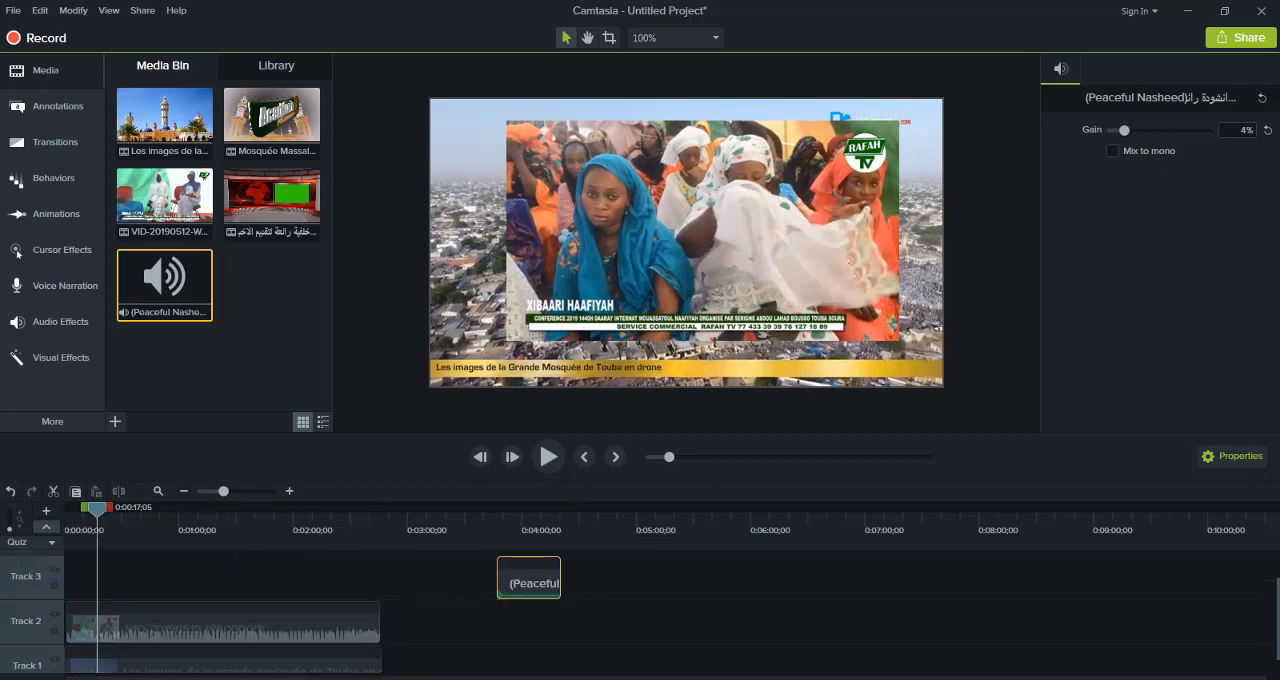
mouse_move(834, 678)
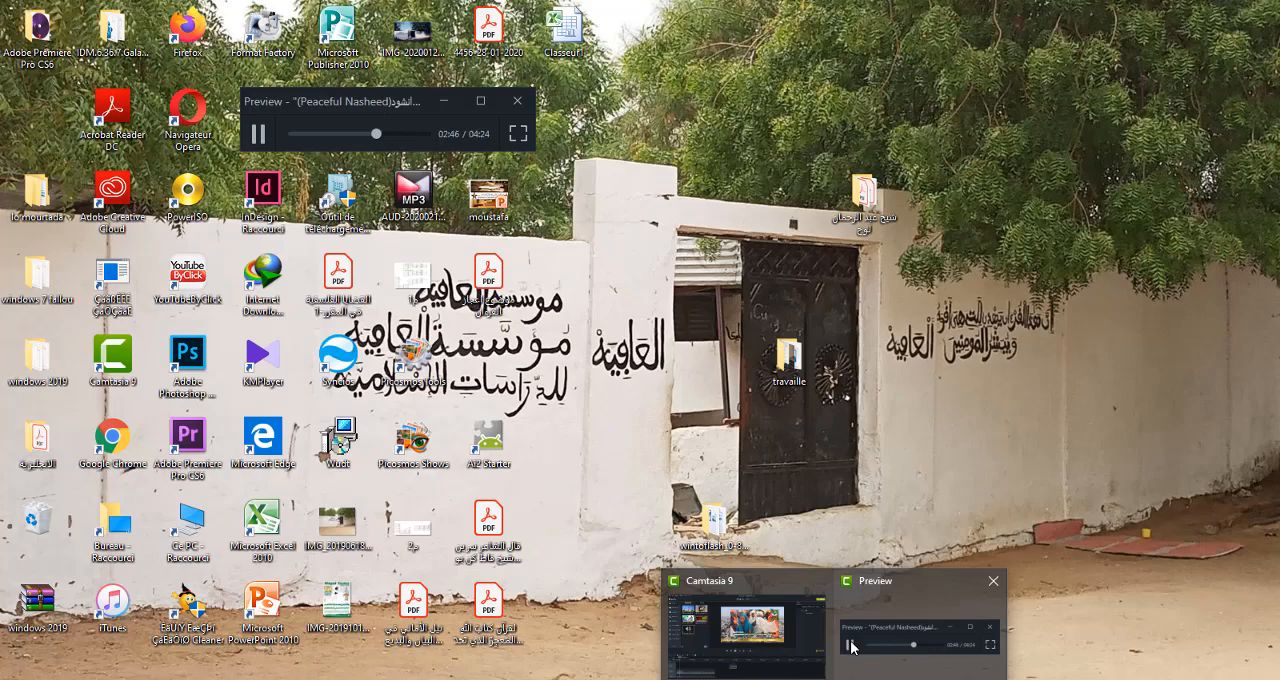
left_click(851, 647)
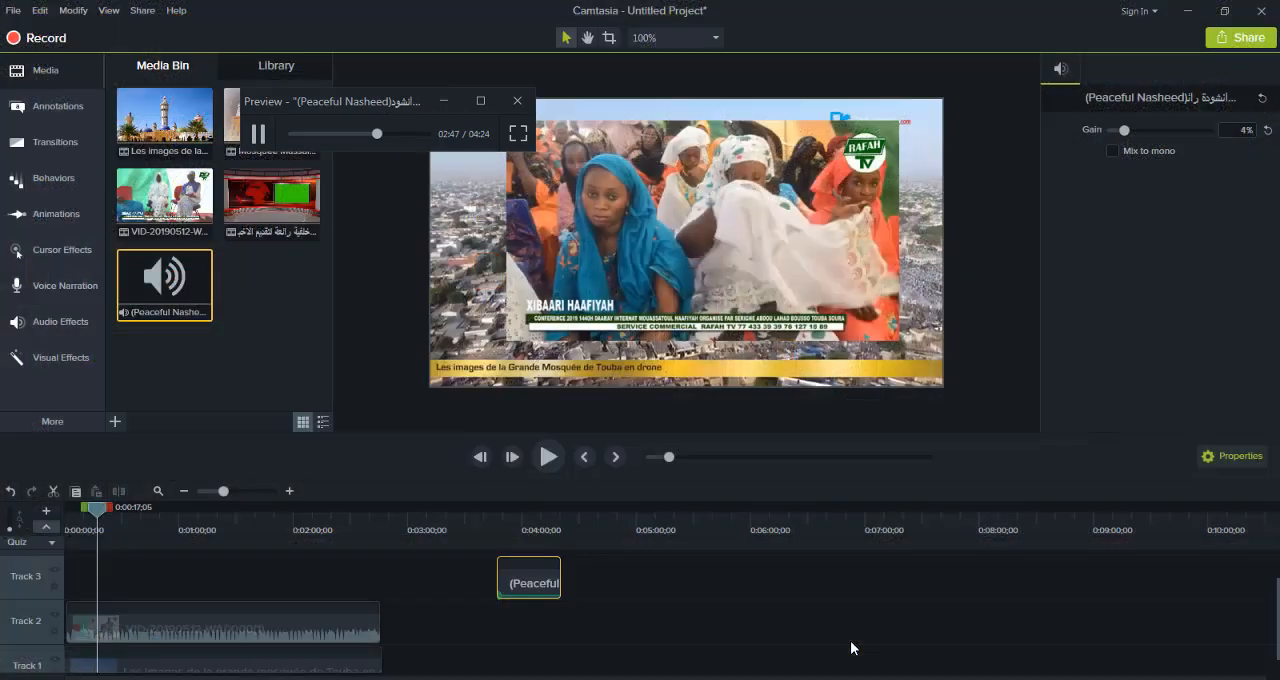
mouse_move(834, 678)
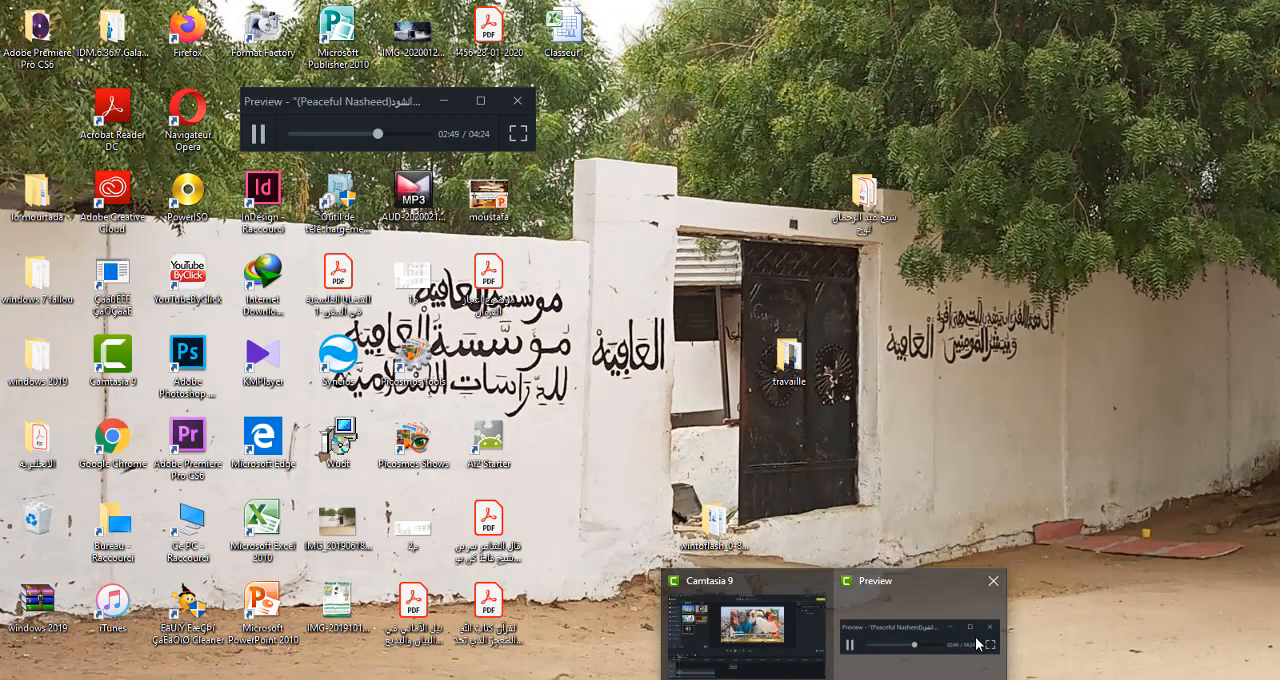
left_click(976, 640)
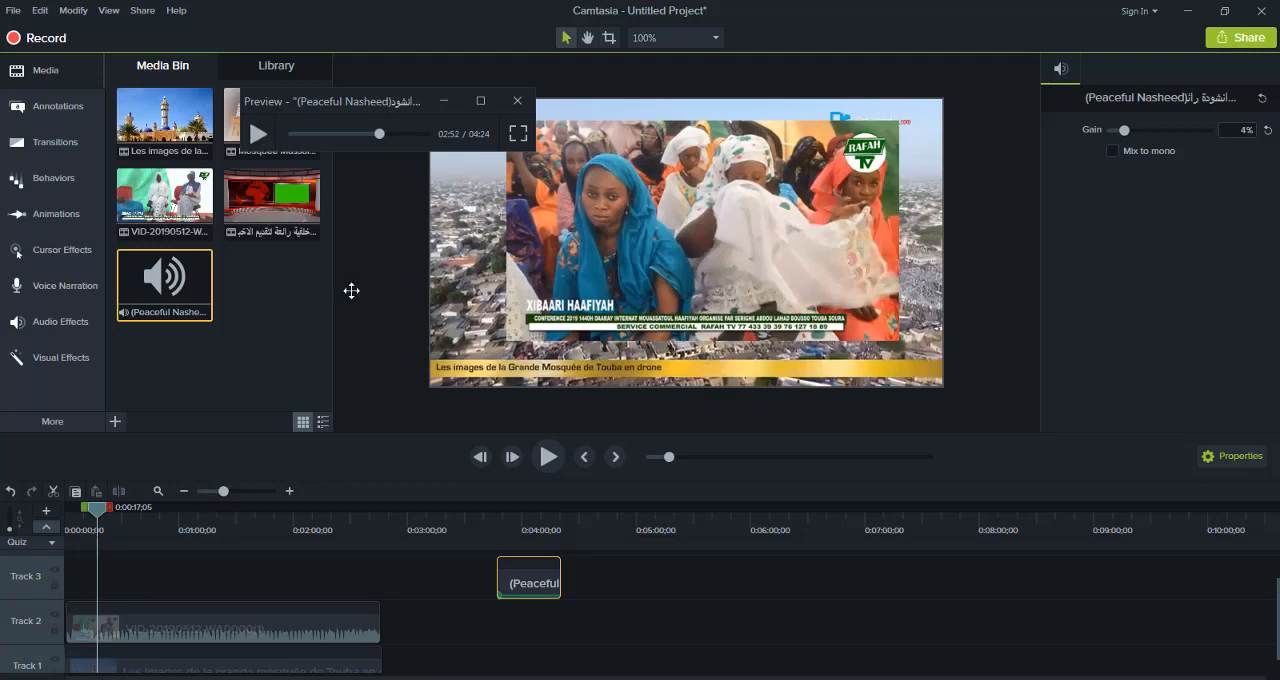
Close the media preview, return the (Peaceful Nasheed) clip to the start of Track 3, and rewind the playhead near the start
left_click_drag(536, 588, 80, 631)
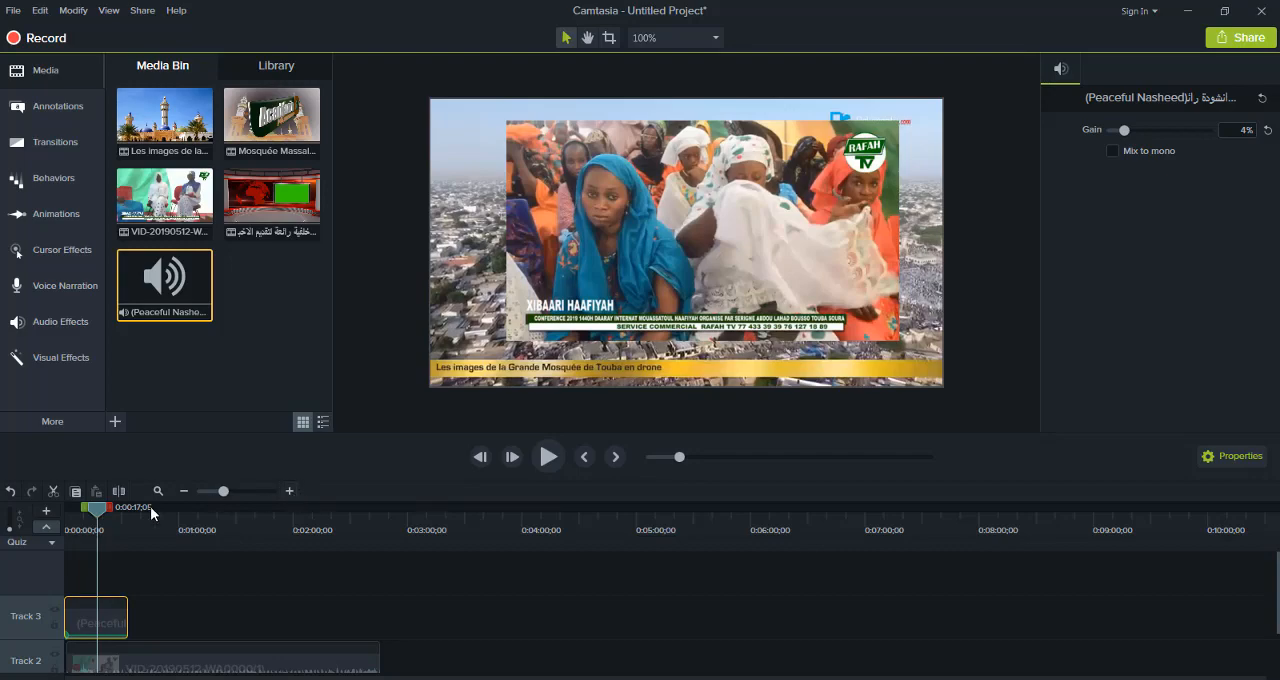
left_click_drag(102, 508, 36, 533)
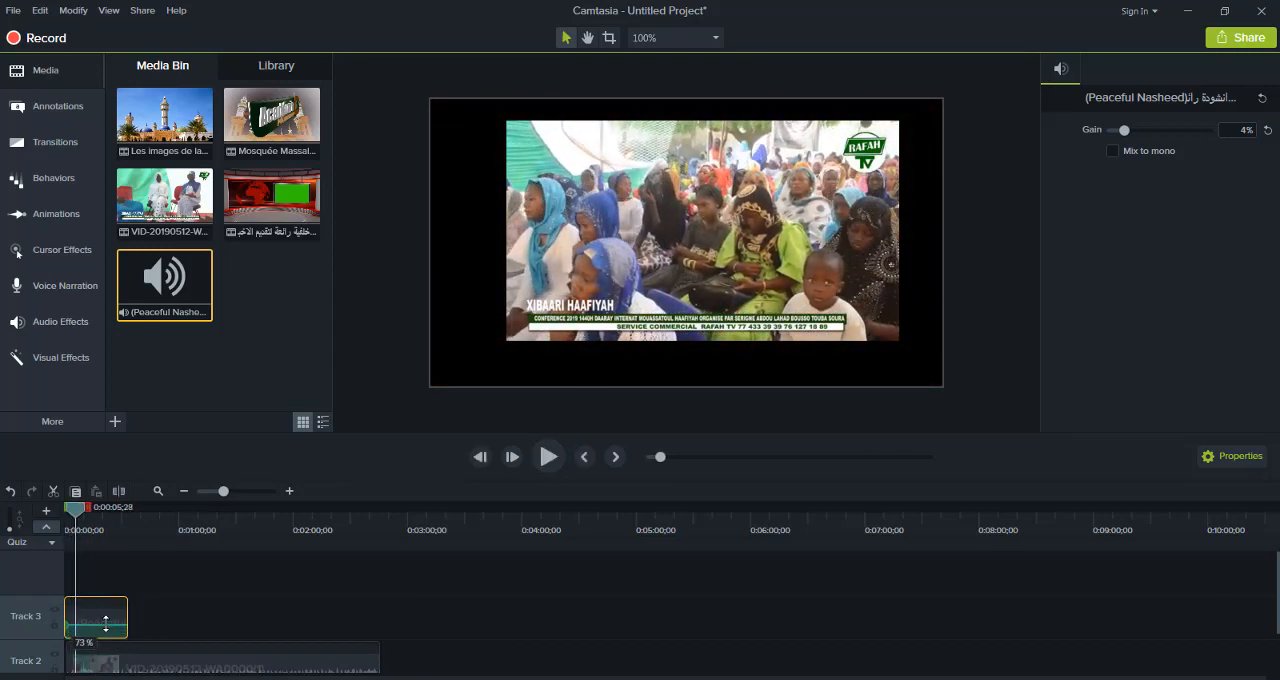
Raise the Track 3 audio clip's volume line and set its gain to 31% during playback, returning the playhead to the timeline start
left_click(548, 457)
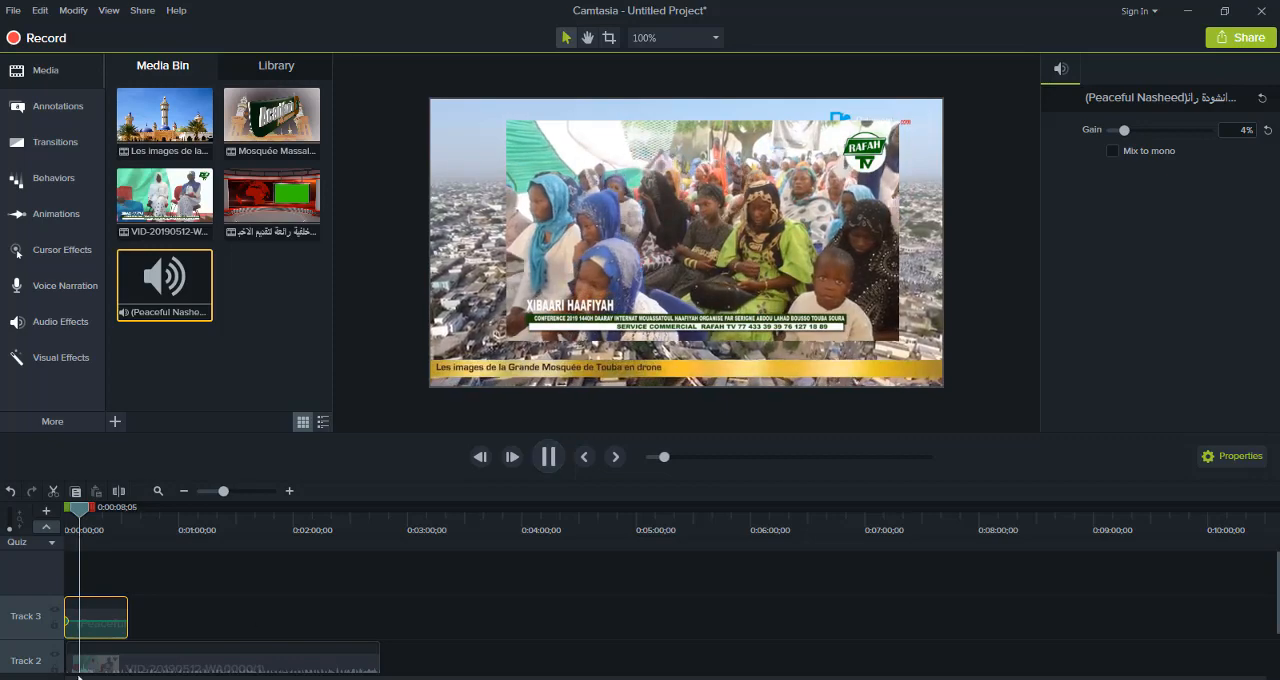
left_click_drag(109, 623, 108, 613)
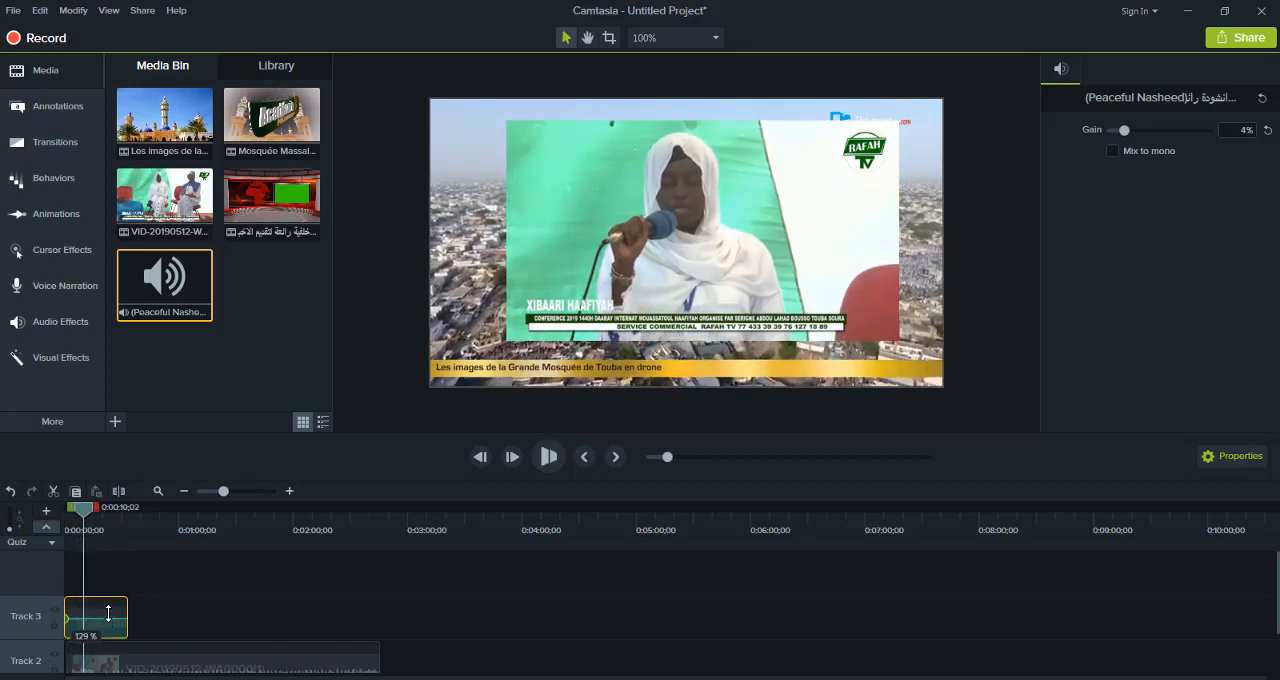
left_click(538, 462)
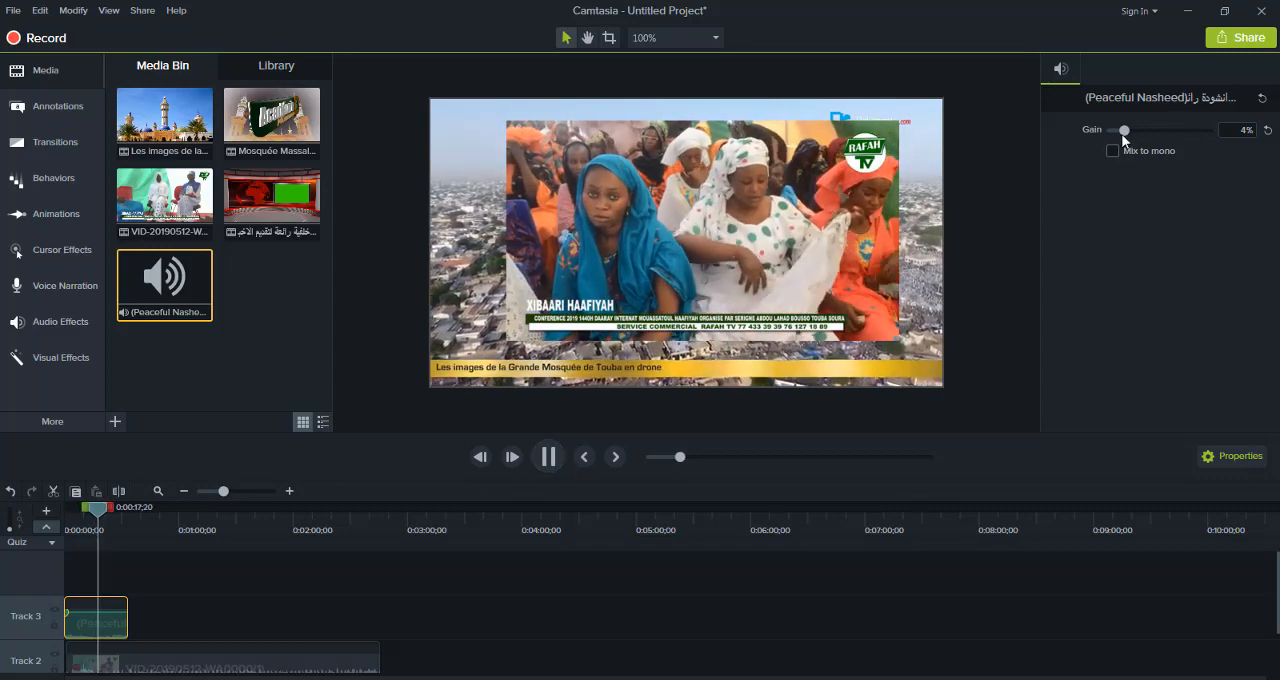
mouse_move(1122, 130)
left_mouse_down()
mouse_move(1168, 135)
mouse_move(1145, 130)
left_mouse_up()
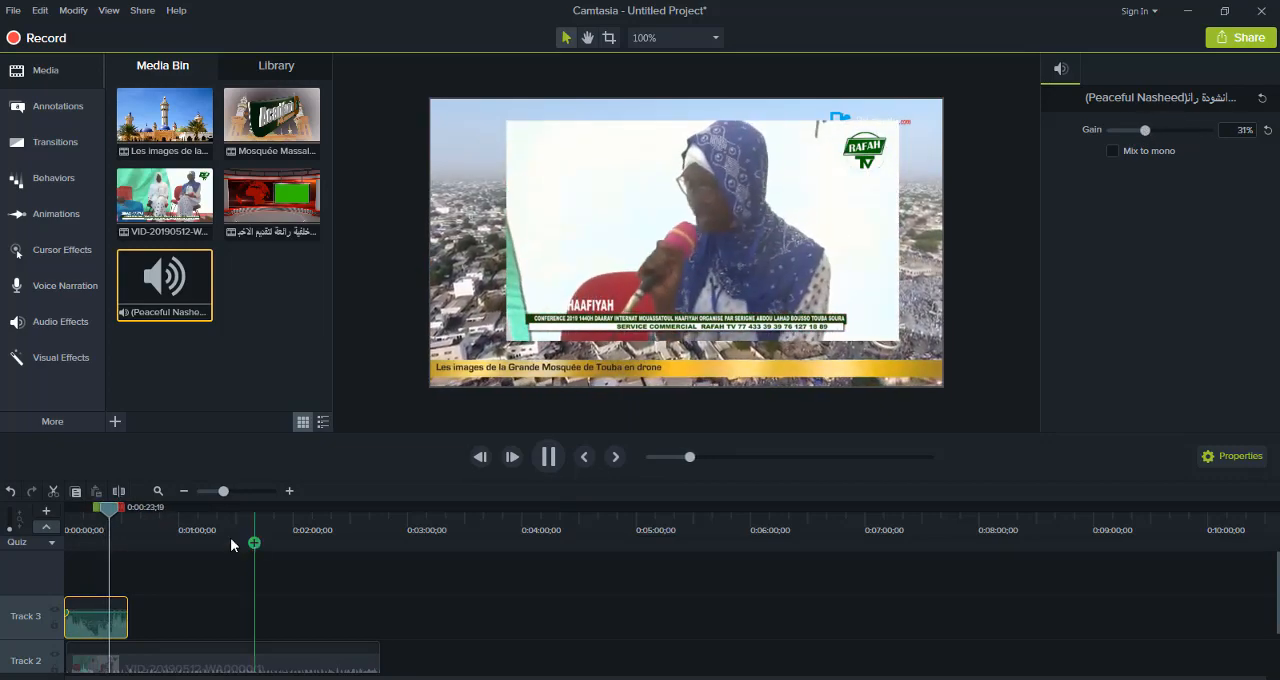
left_click_drag(71, 522, 6, 541)
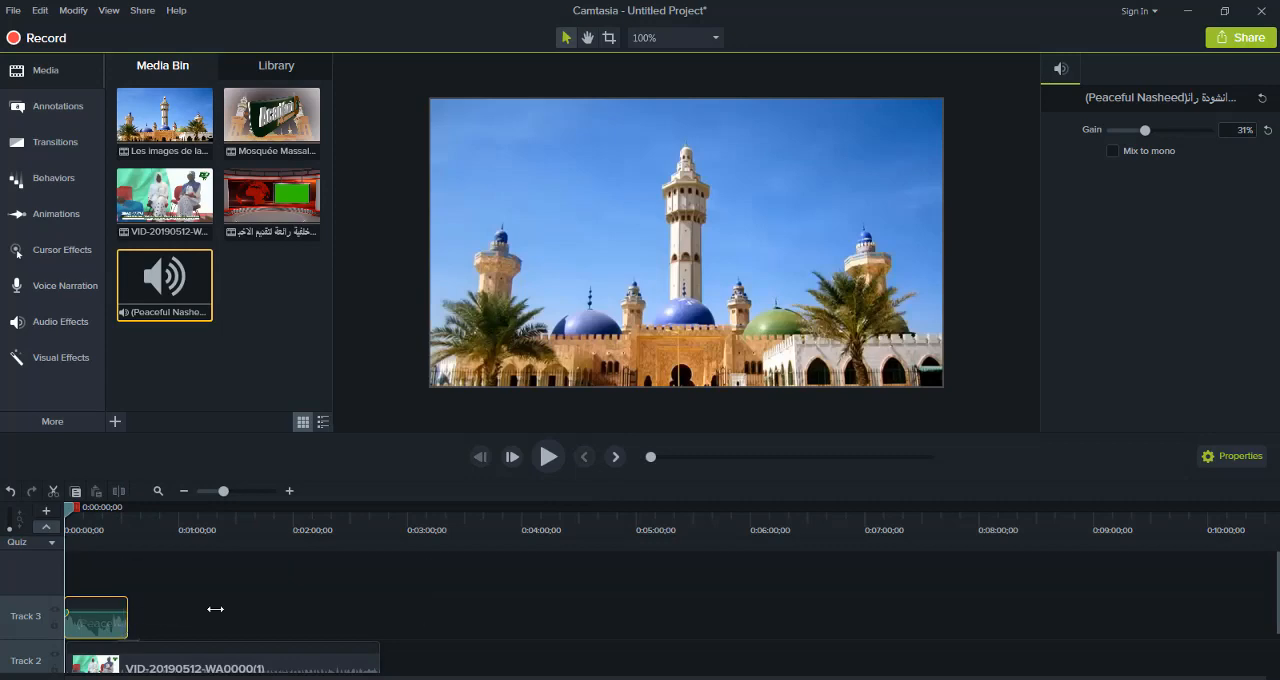
Extend the Track 3 audio clip to the end of the Track 2 video and play the timeline
left_click_drag(215, 609, 378, 613)
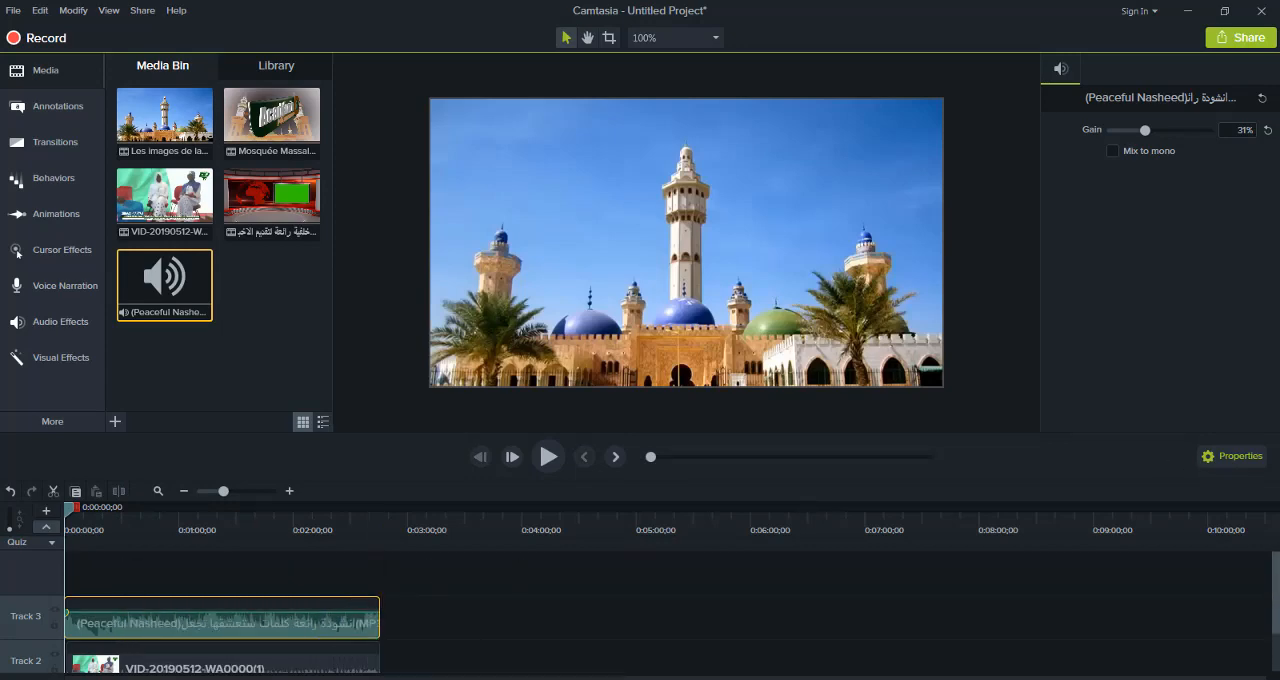
left_click_drag(1276, 598, 1276, 626)
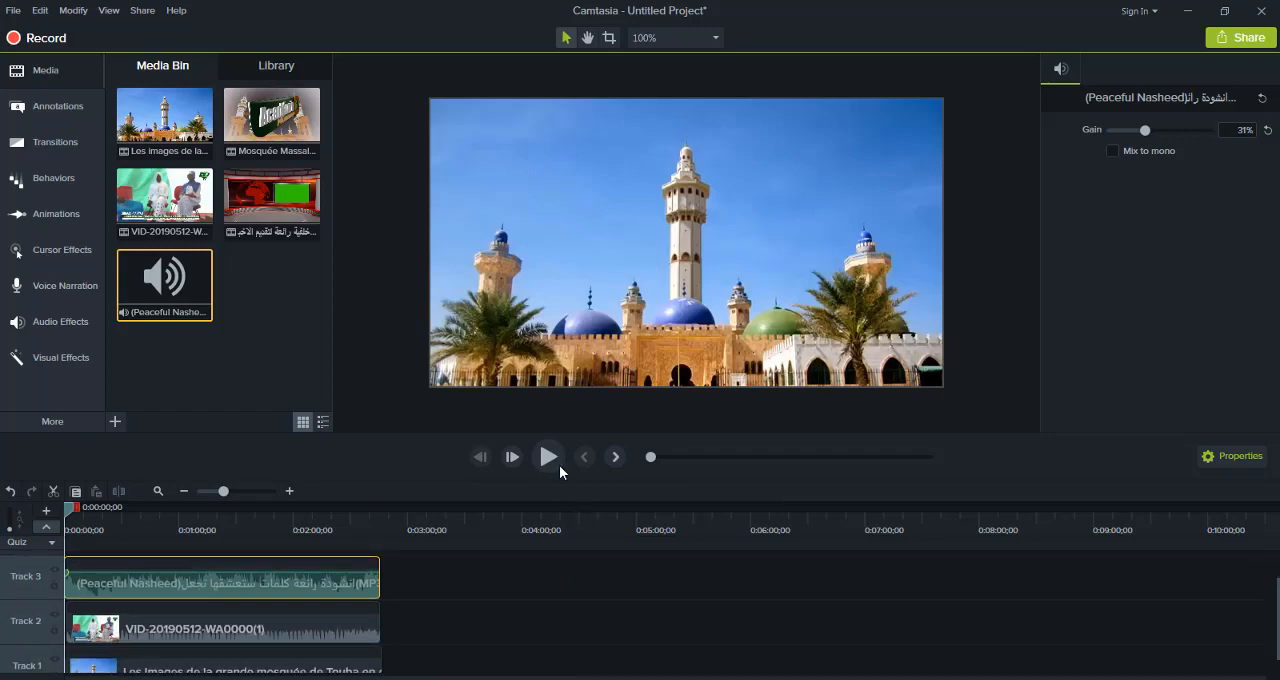
left_click(556, 454)
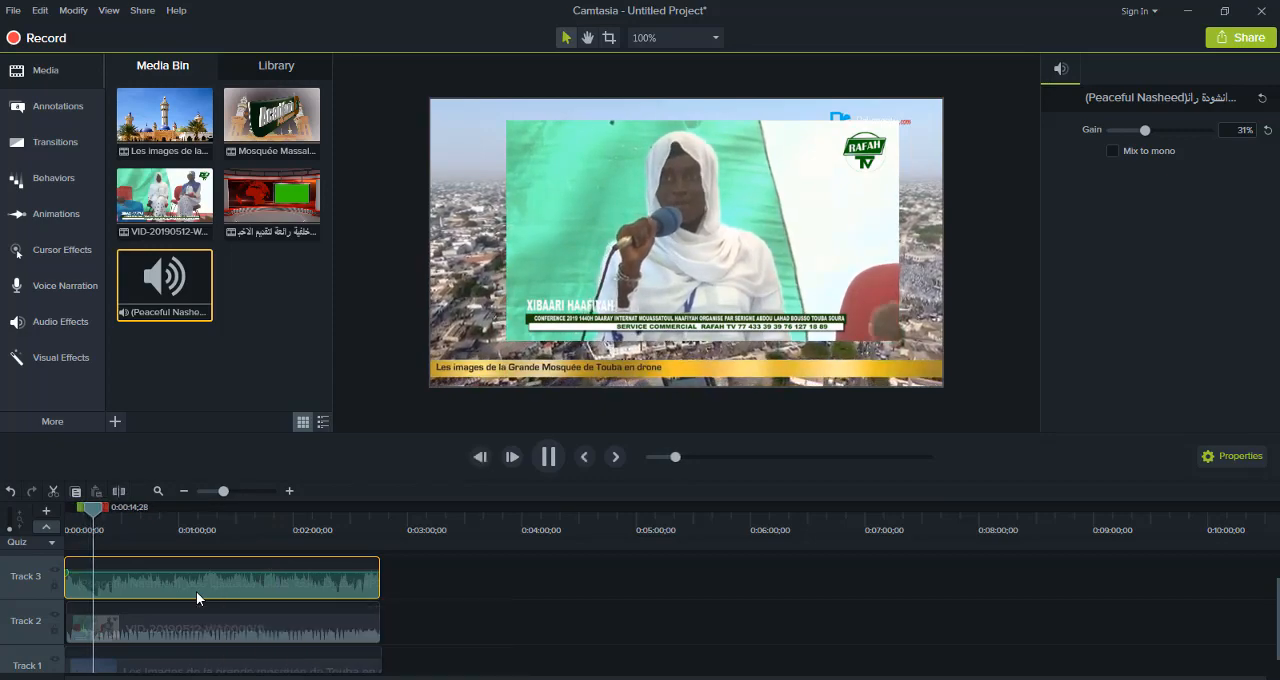
Delete the audio clip from Track 3 and the video clips from Track 2 and Track 1
key("Delete")
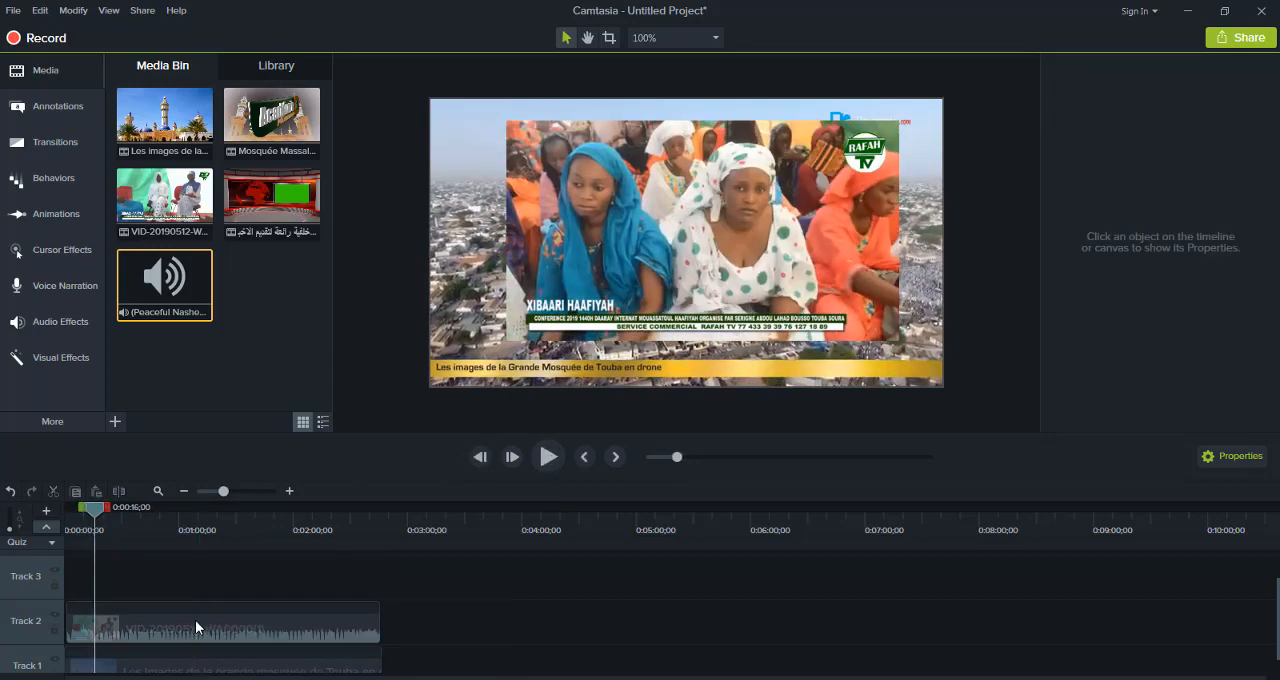
left_click(189, 632)
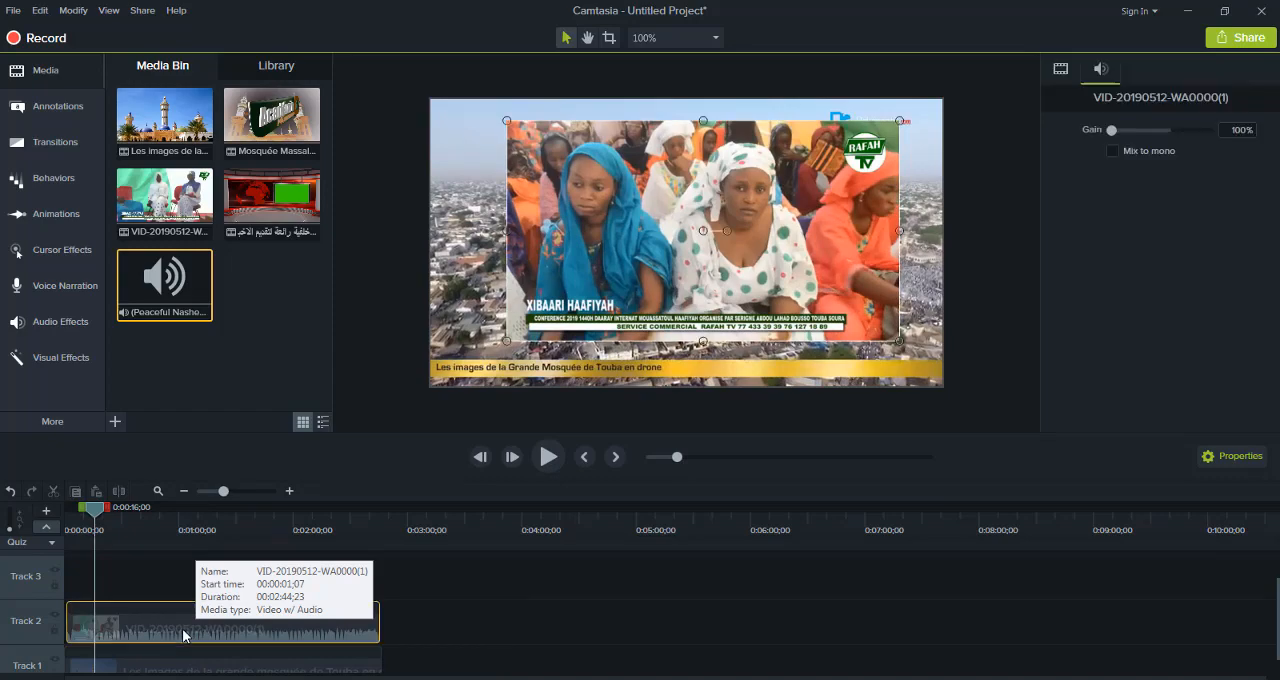
key("Delete")
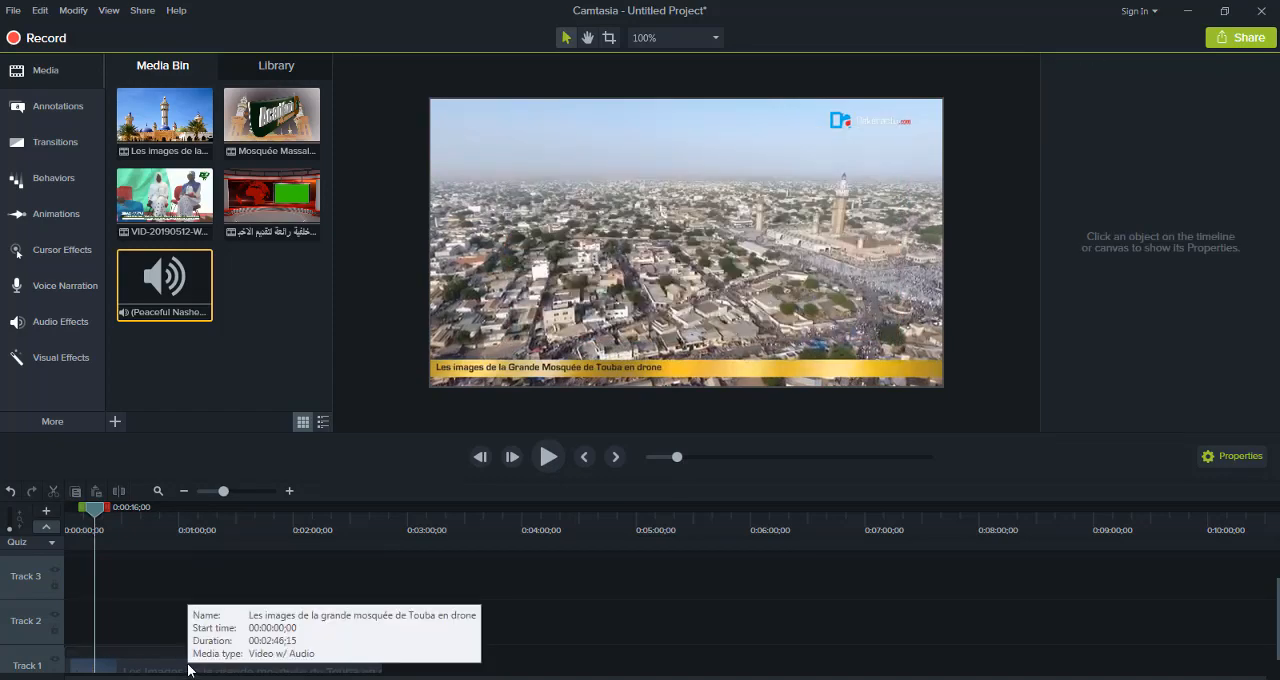
left_click(189, 668)
key("Delete")
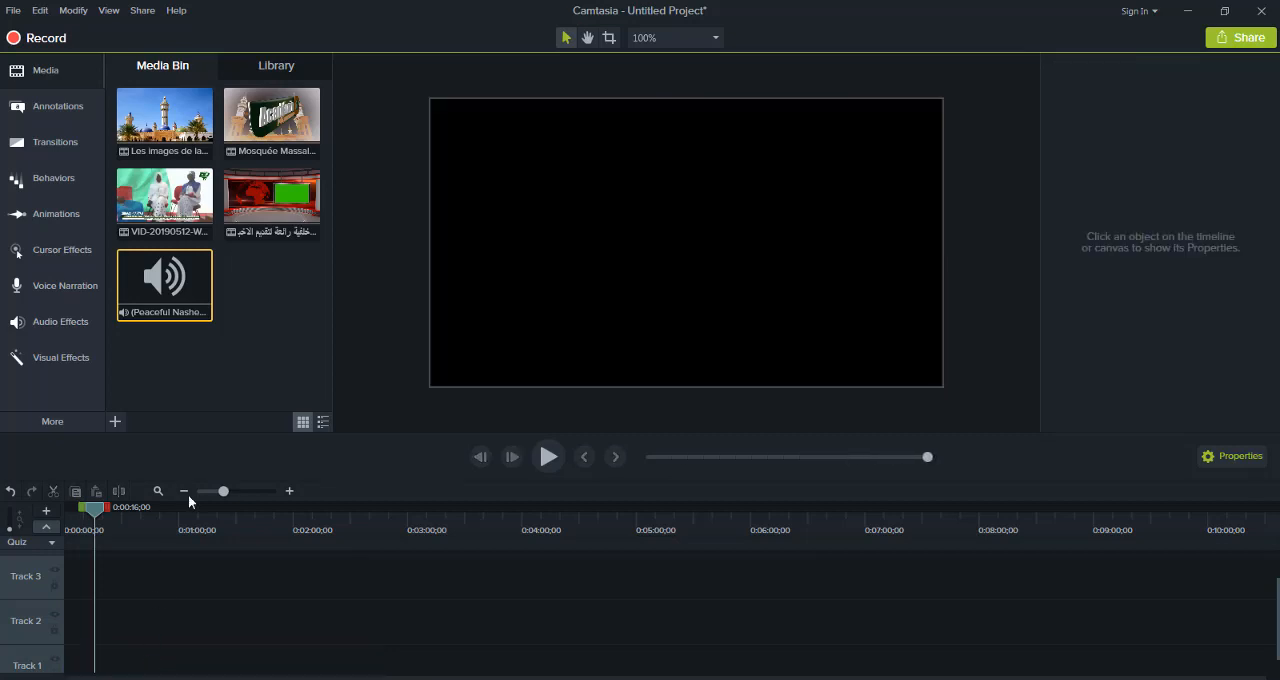
Add the green-screen news studio clip to Track 1 and VID-20190512-WA0000(1) to Track 2, and try to extend the studio clip
left_click_drag(281, 192, 66, 672)
left_click_drag(180, 205, 70, 604)
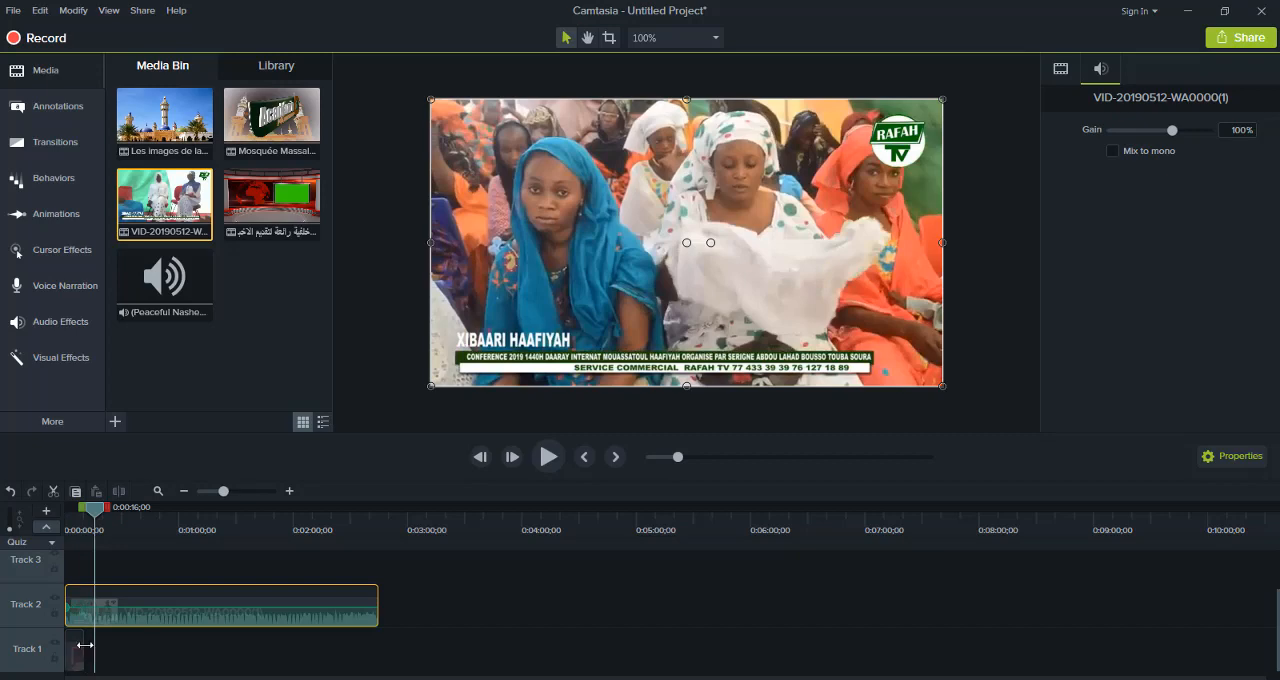
left_click_drag(87, 646, 290, 637)
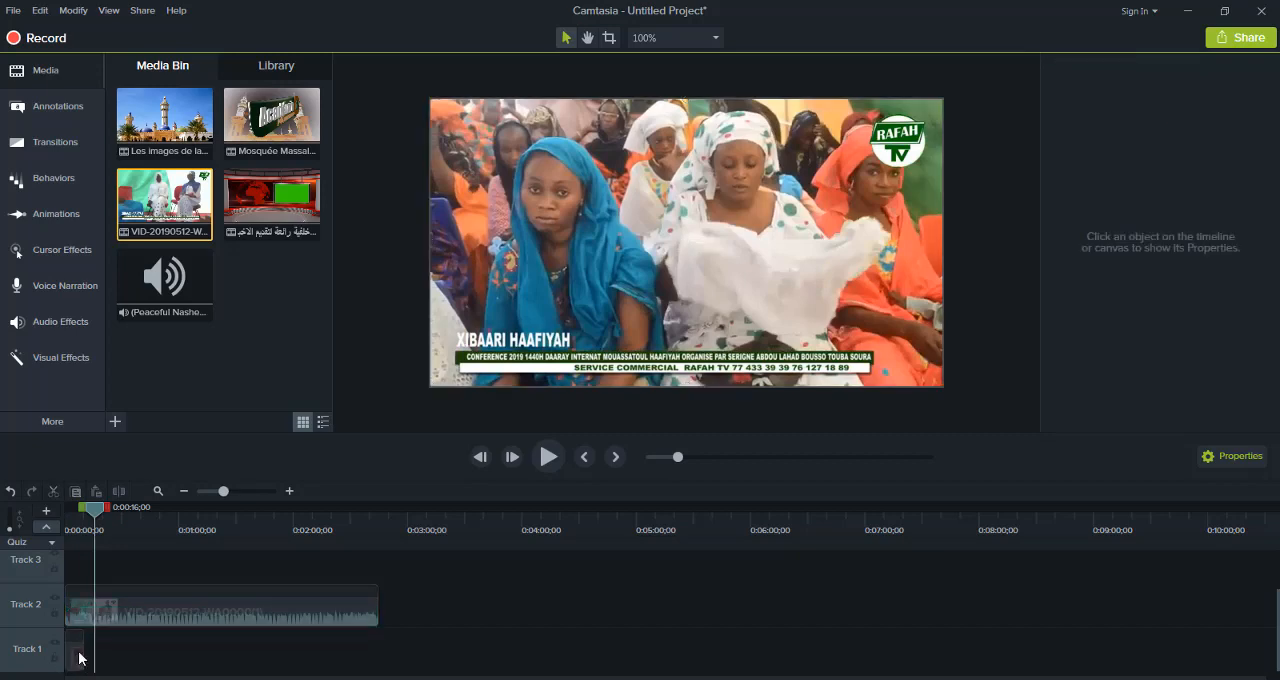
Play the timeline briefly and shrink the Track 2 video on the canvas to about two thirds size in the upper-right corner
left_click(76, 650)
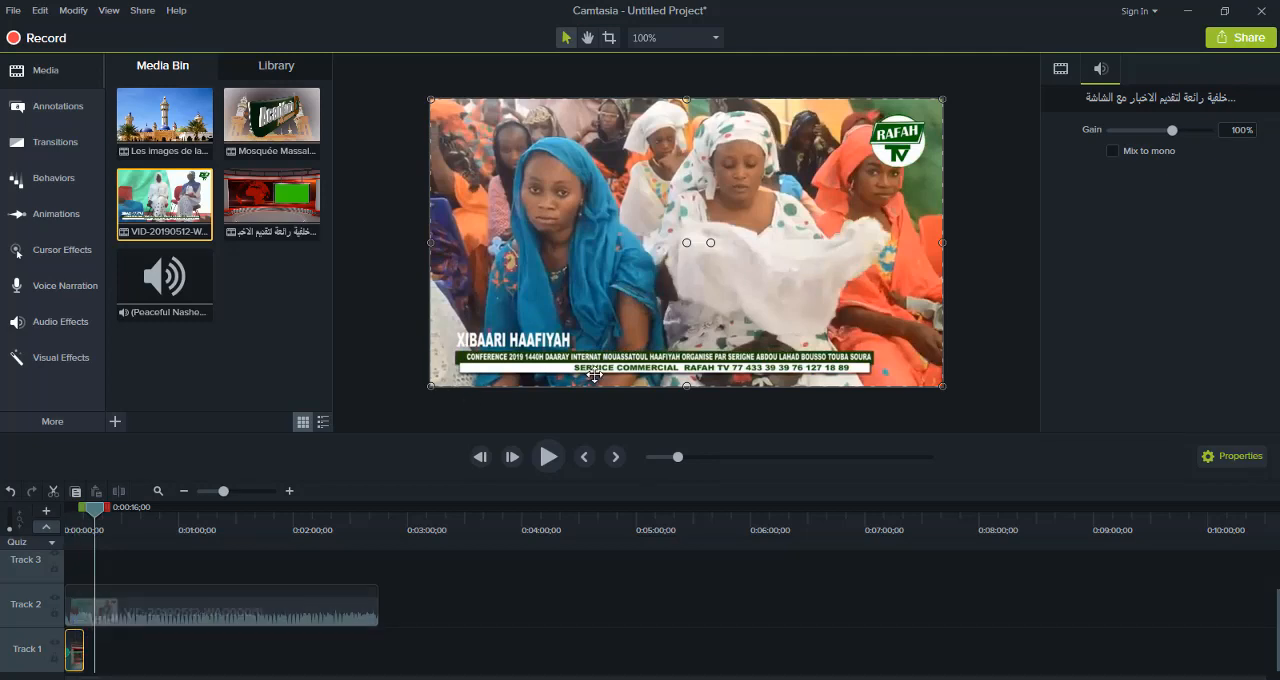
left_click(550, 455)
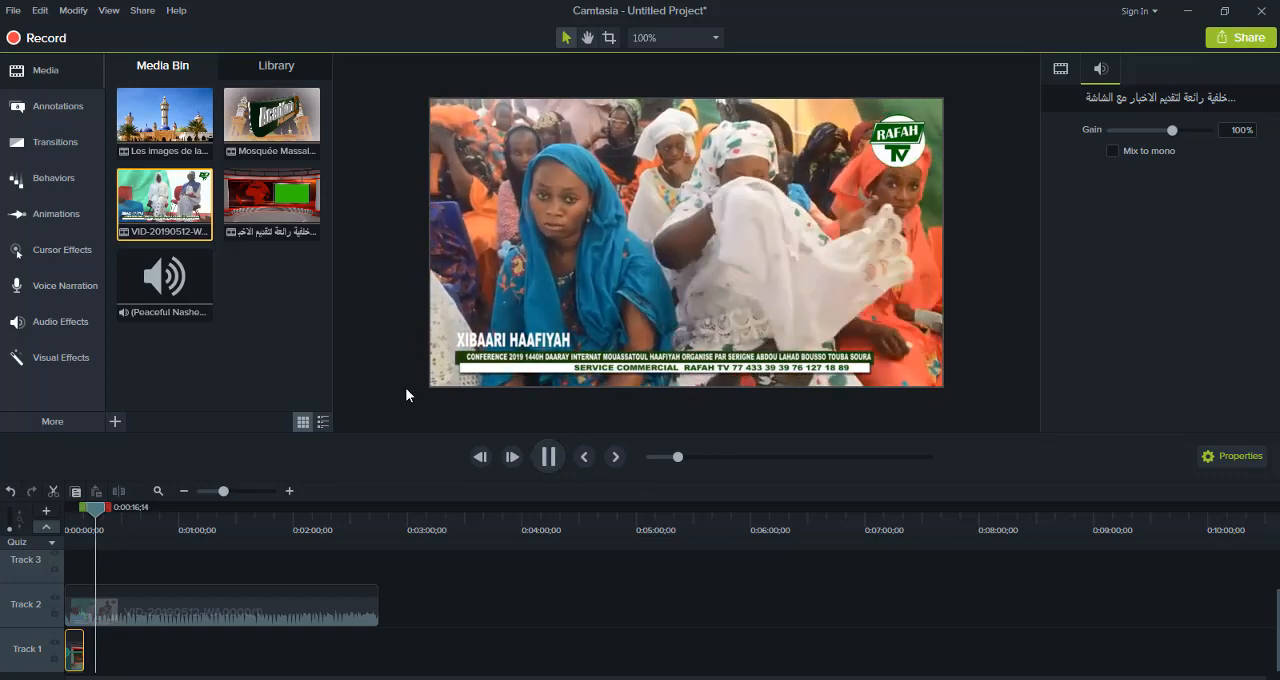
left_click(288, 604)
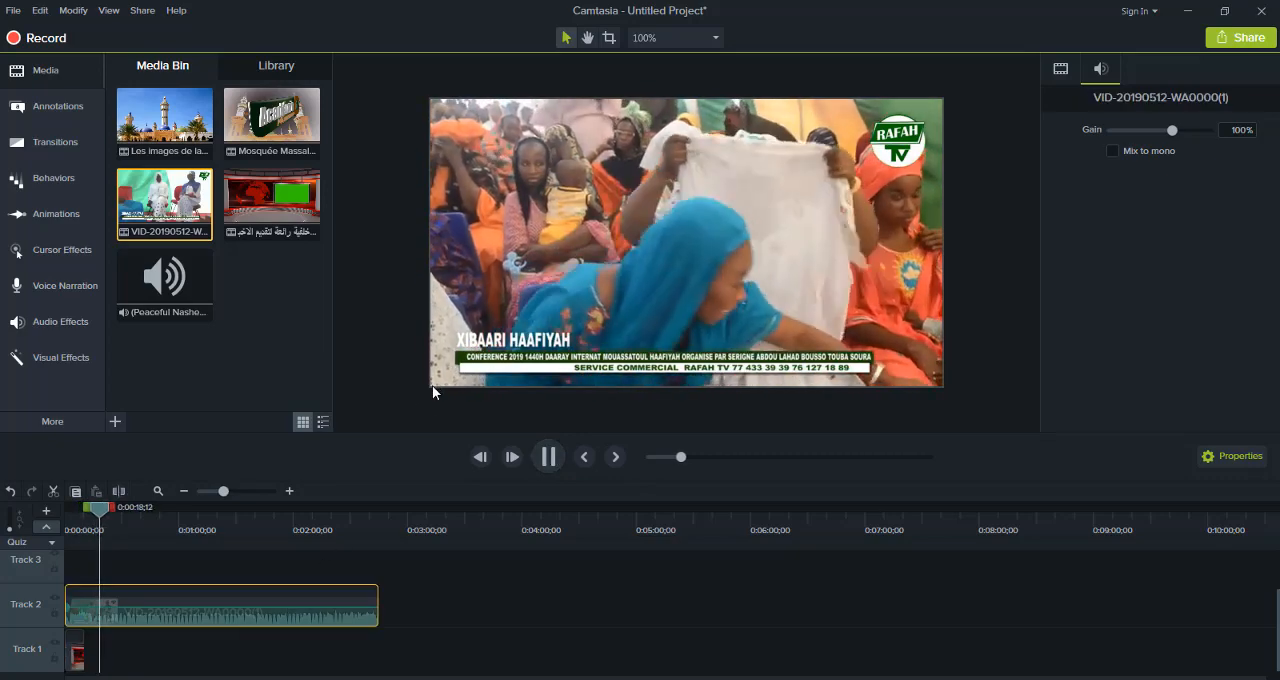
left_click(441, 385)
left_click_drag(433, 384, 592, 240)
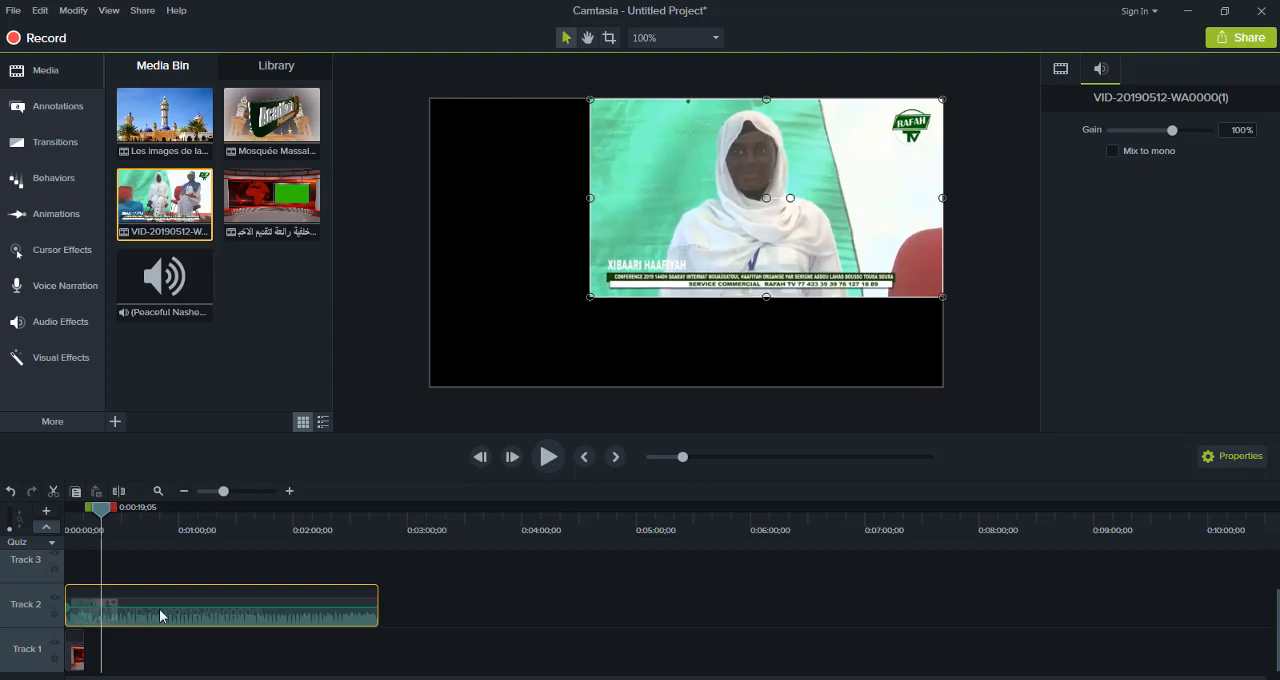
Swap the layers so the video is on Track 1 and the studio clip on Track 2, and play from the start
left_click_drag(159, 609, 212, 629)
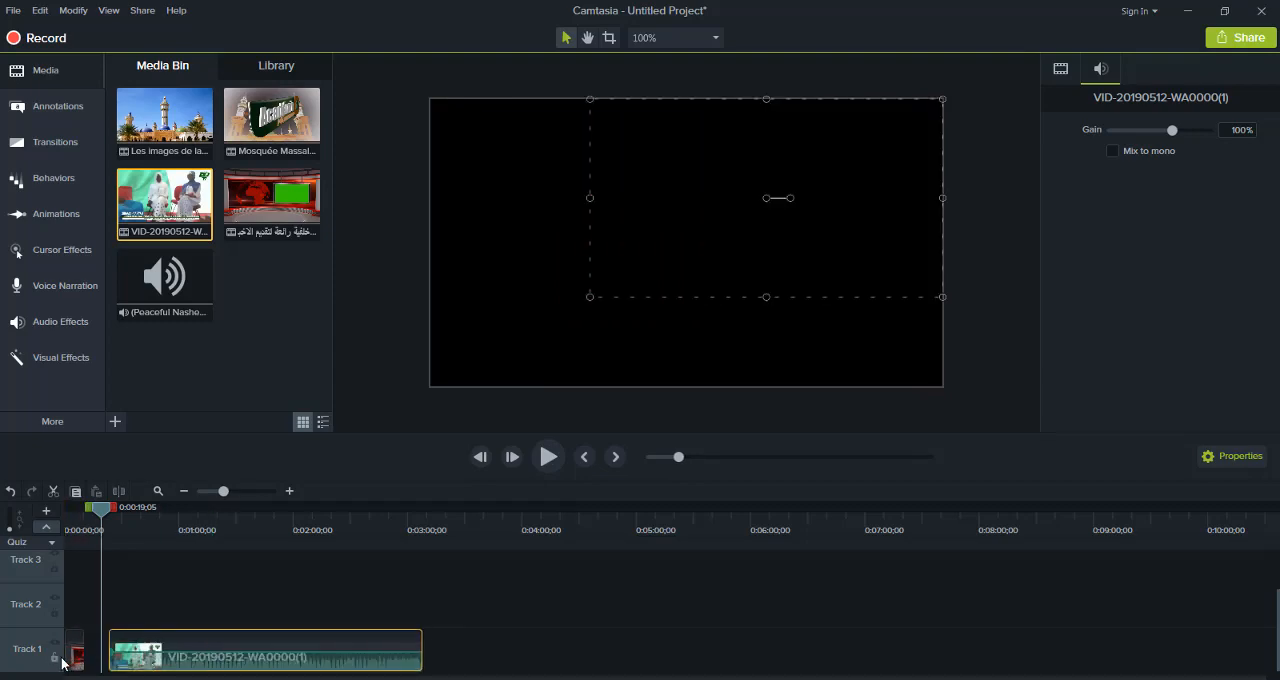
left_click_drag(62, 663, 88, 598)
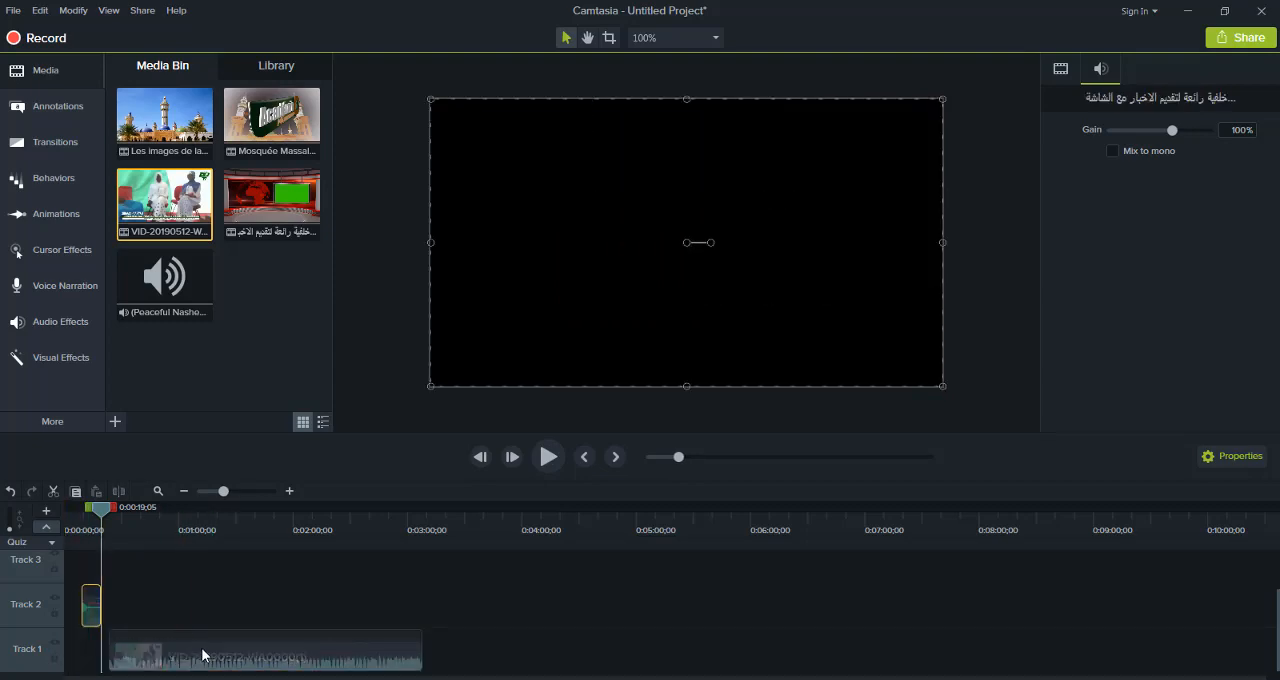
left_click_drag(189, 660, 116, 672)
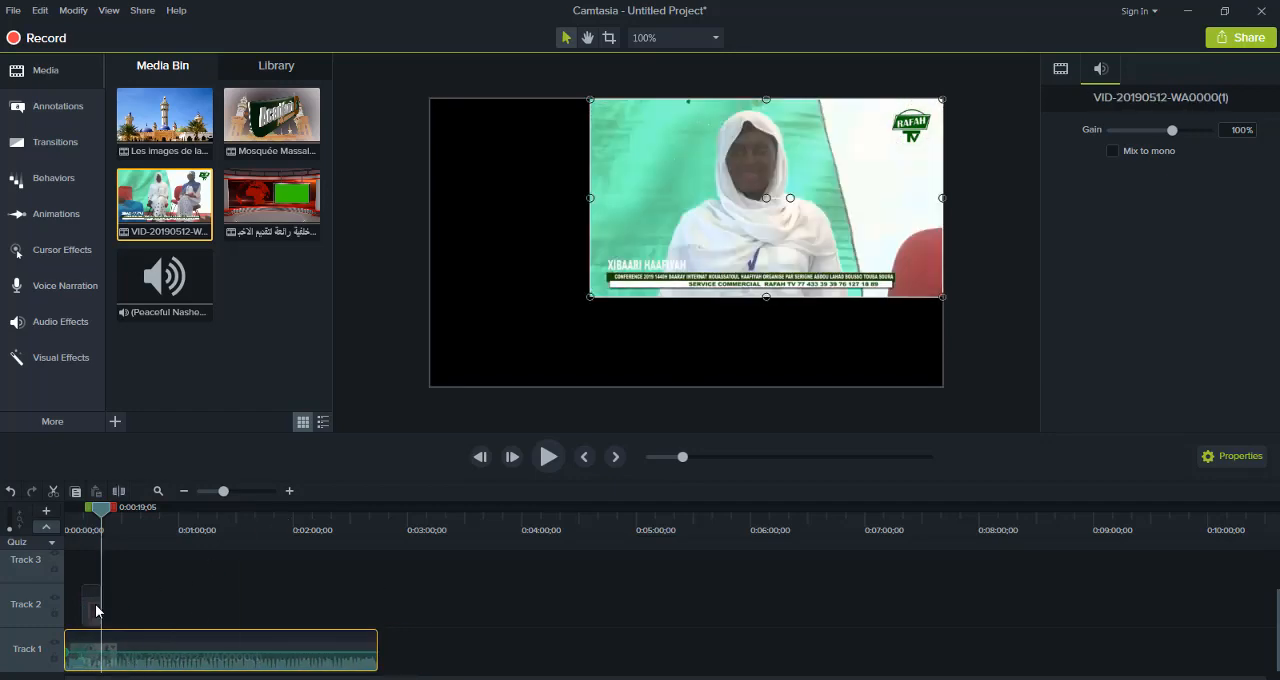
left_click_drag(96, 604, 58, 612)
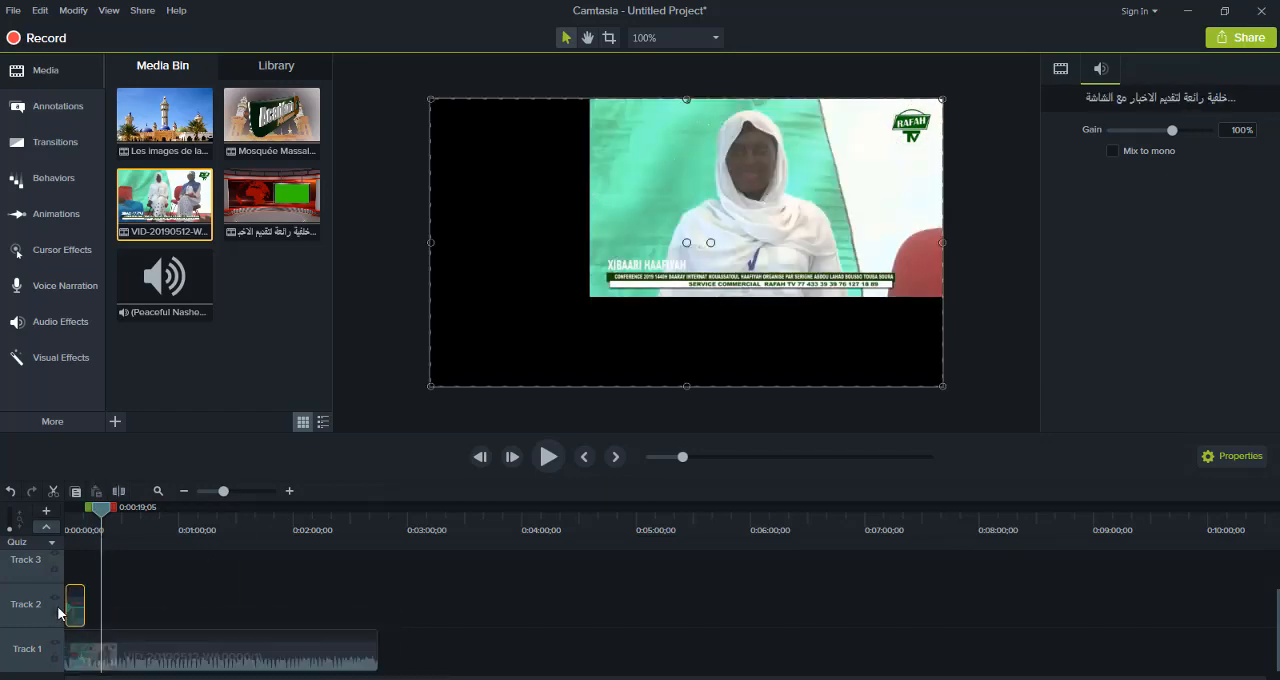
left_click(58, 529)
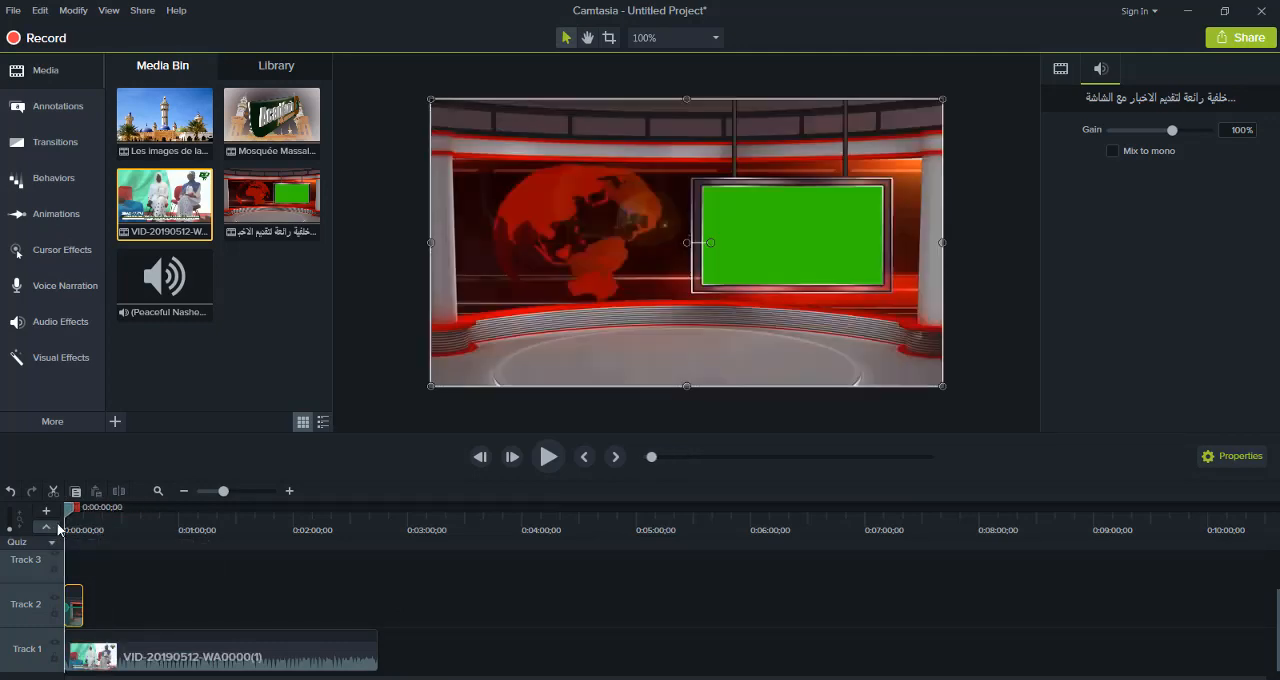
left_click(546, 461)
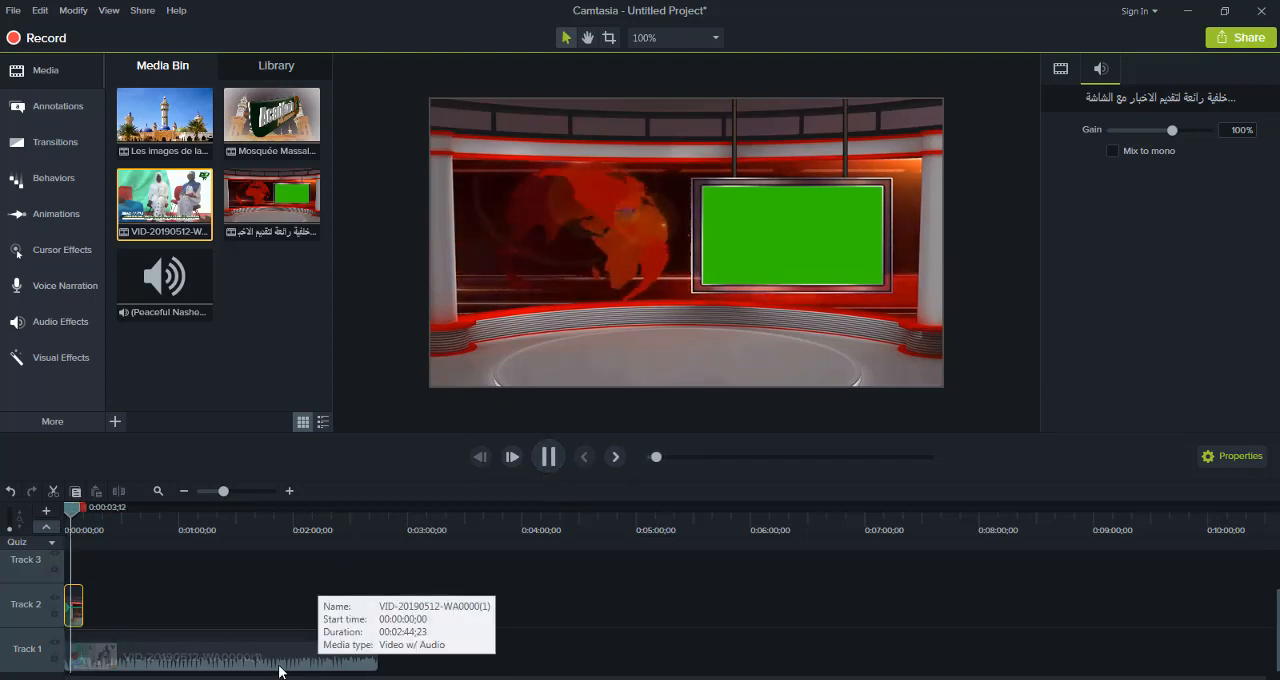
Enlarge the studio clip slightly beyond the canvas edges and resize it back to fit the canvas
left_click(497, 346)
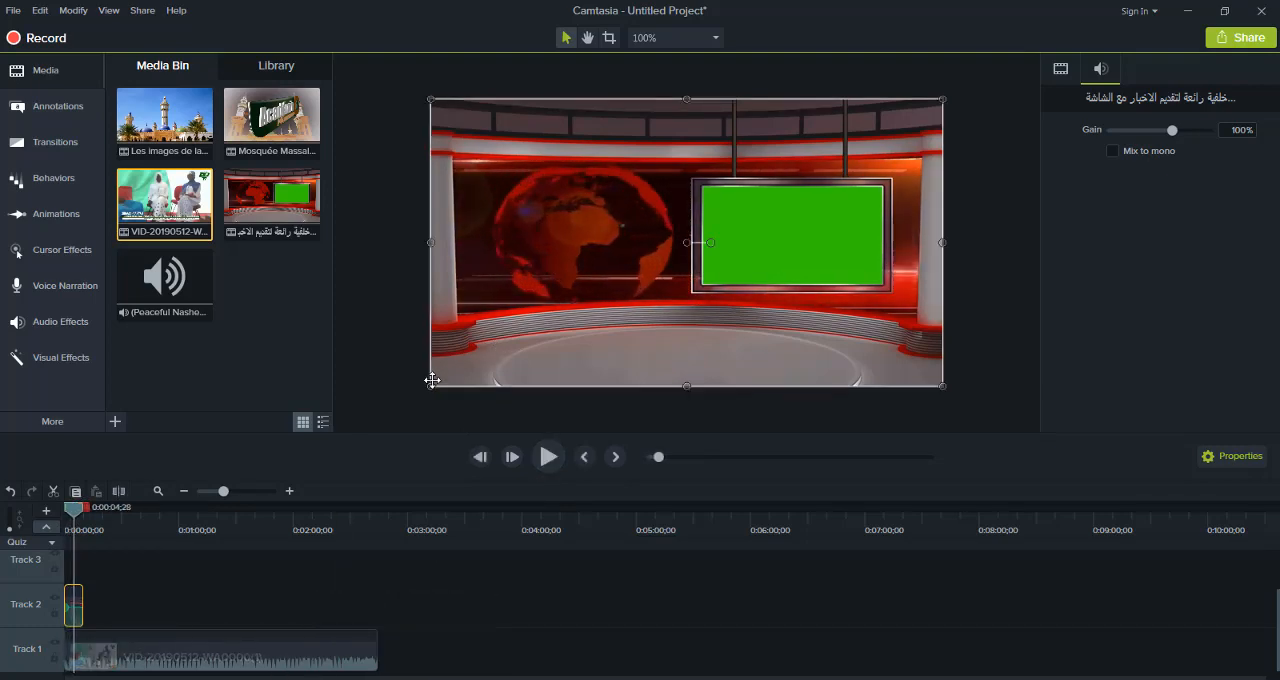
left_click_drag(431, 385, 397, 398)
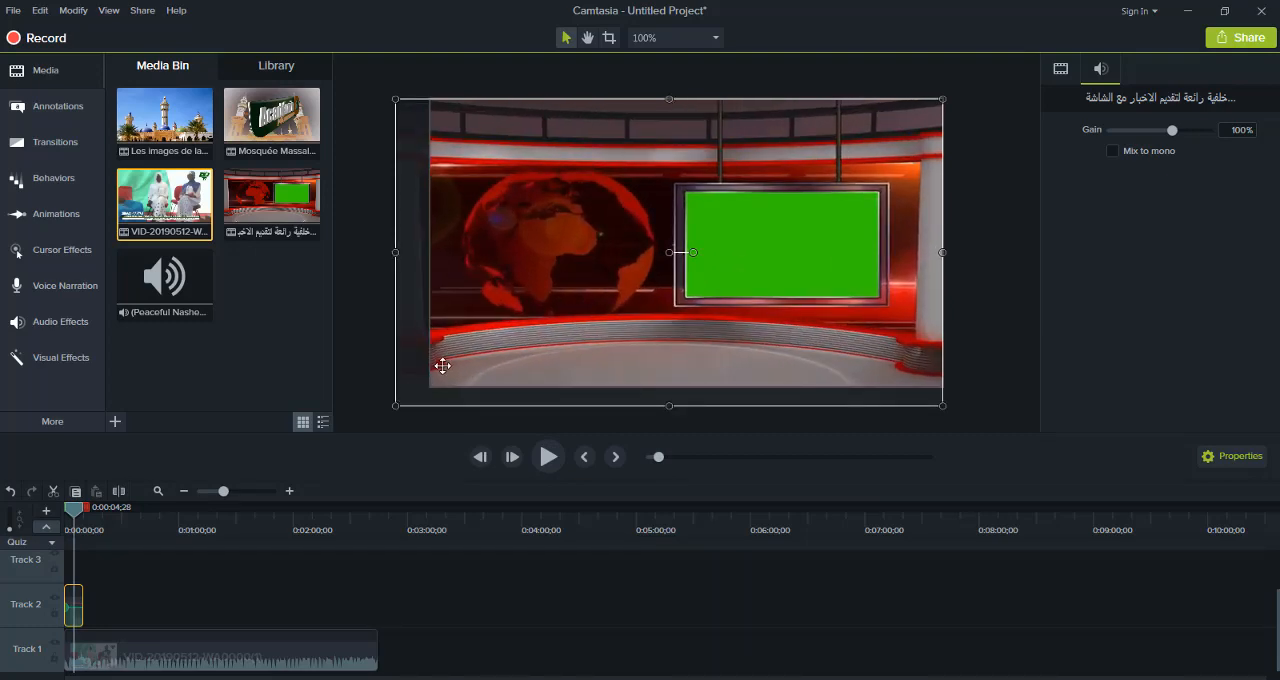
left_click_drag(395, 405, 431, 385)
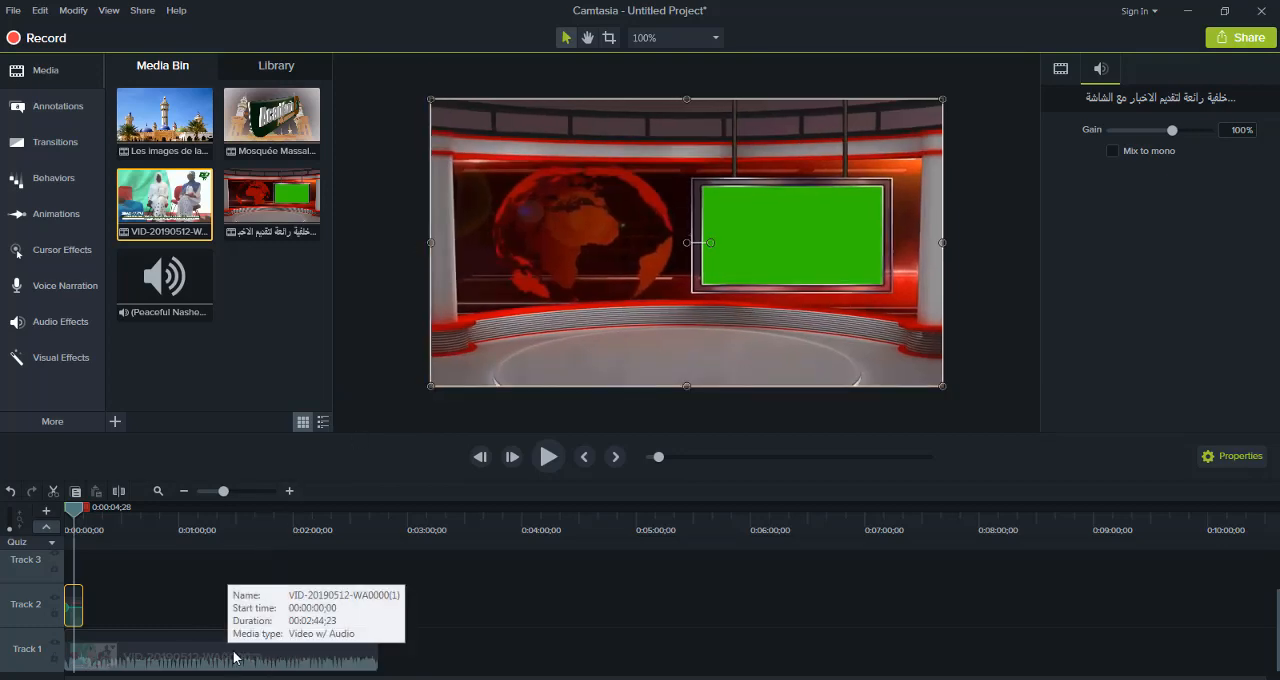
Swap the layers back, placing the studio clip on Track 1 and the video on Track 2, both at the timeline start
left_click(236, 659)
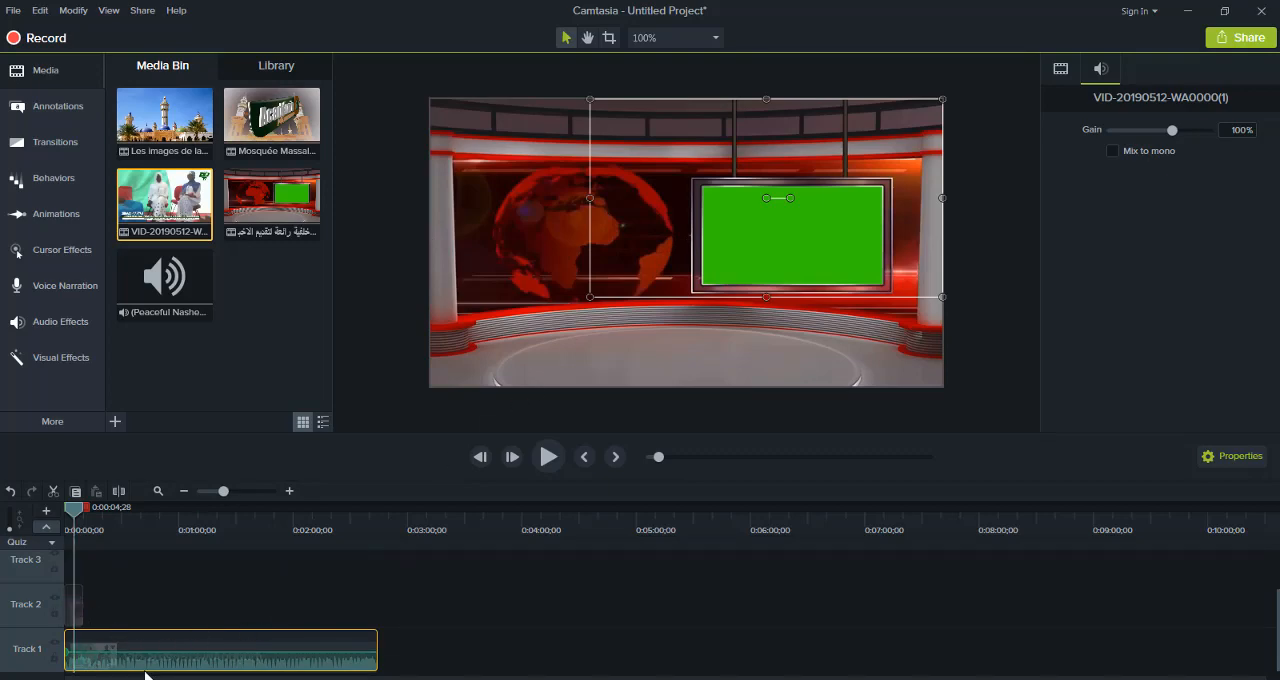
left_click_drag(163, 662, 217, 616)
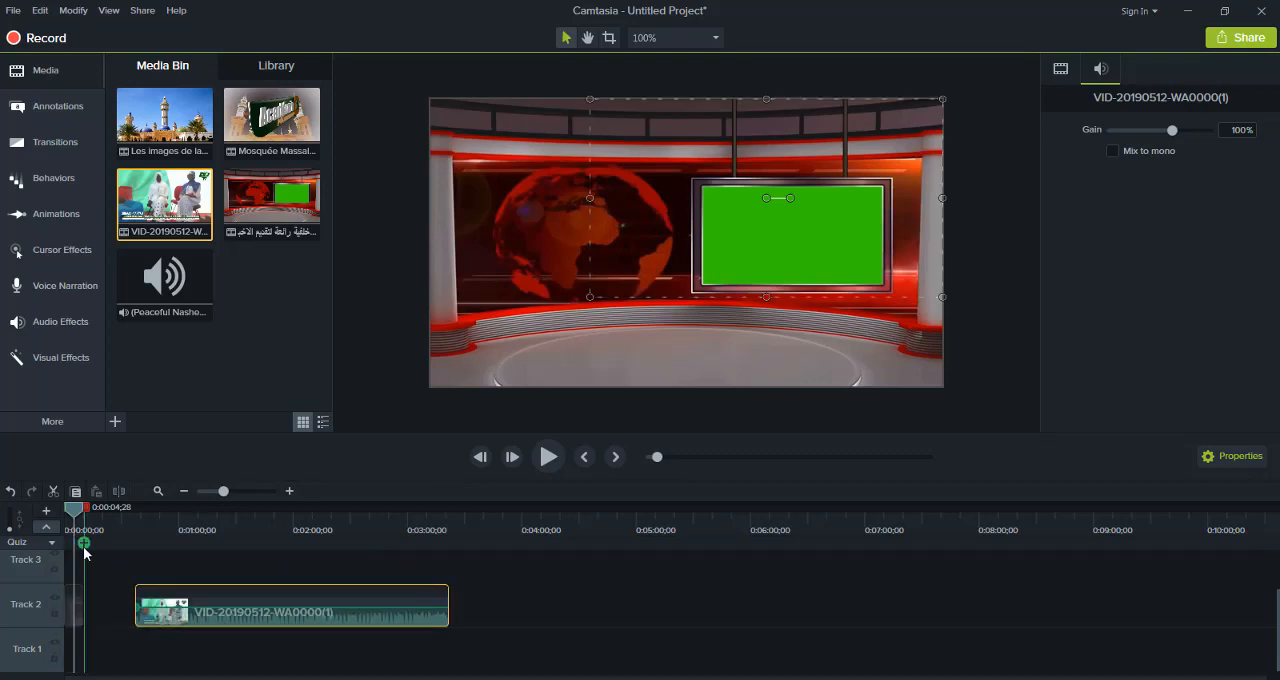
left_click_drag(83, 510, 15, 534)
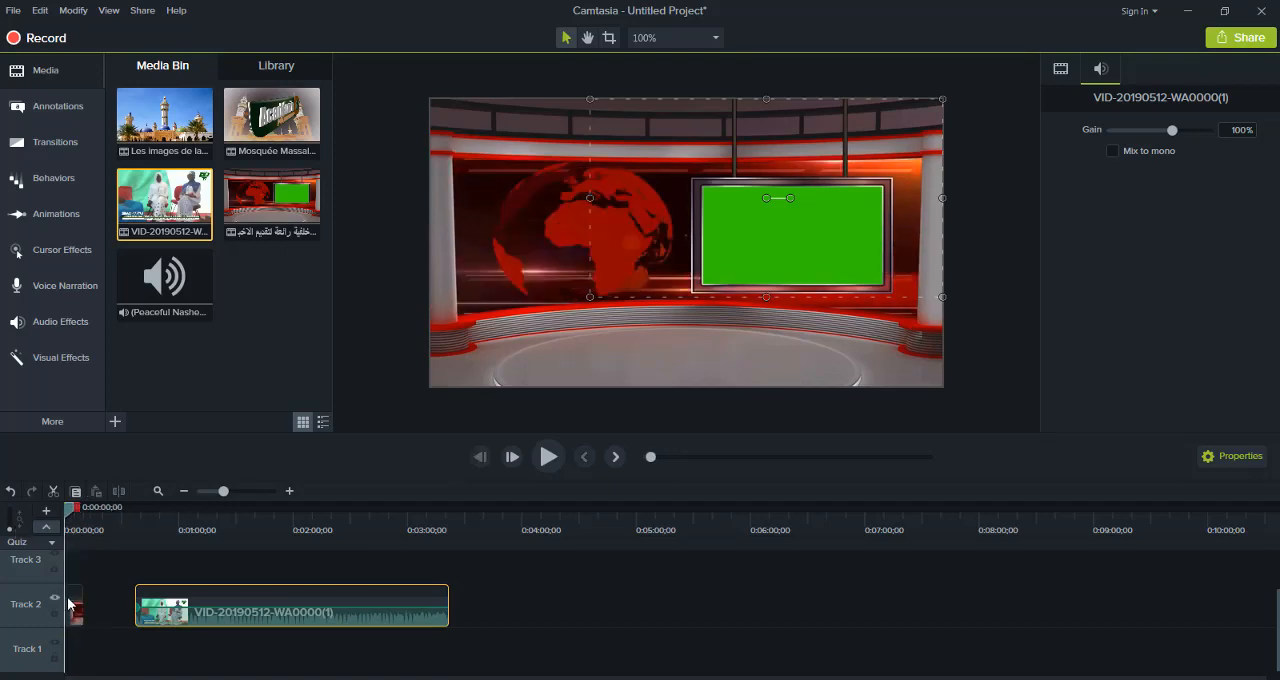
left_click_drag(75, 617, 76, 668)
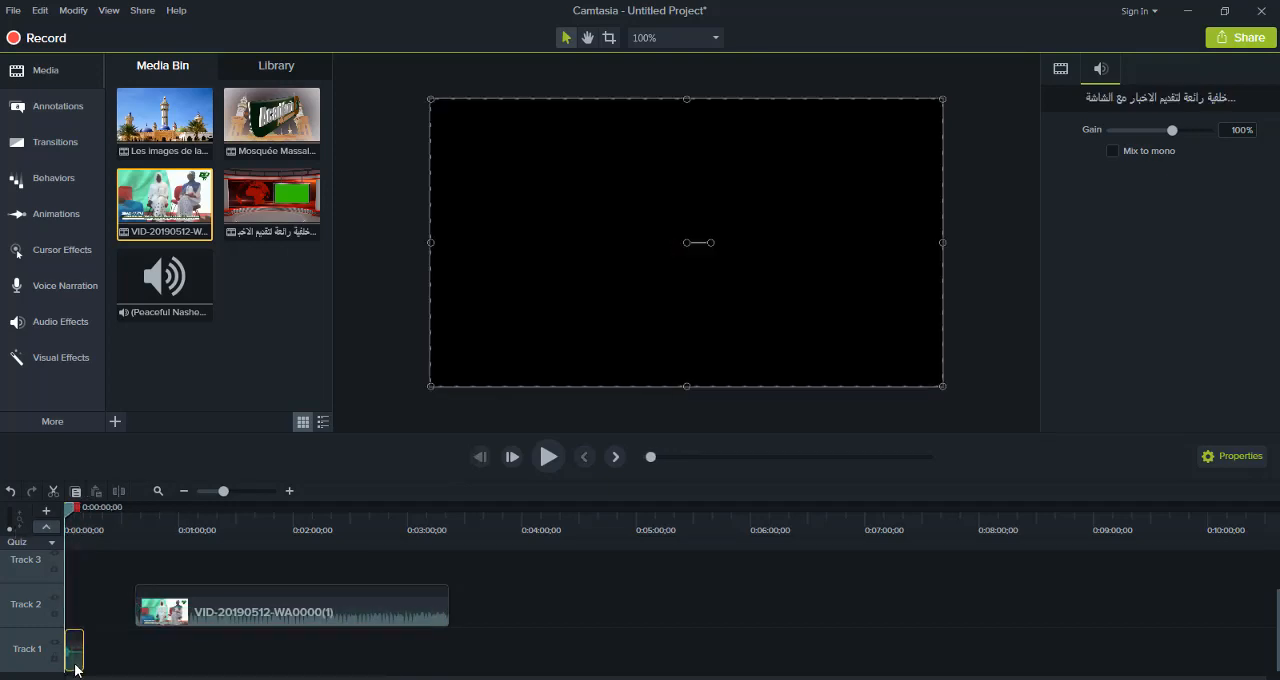
left_click_drag(255, 605, 105, 625)
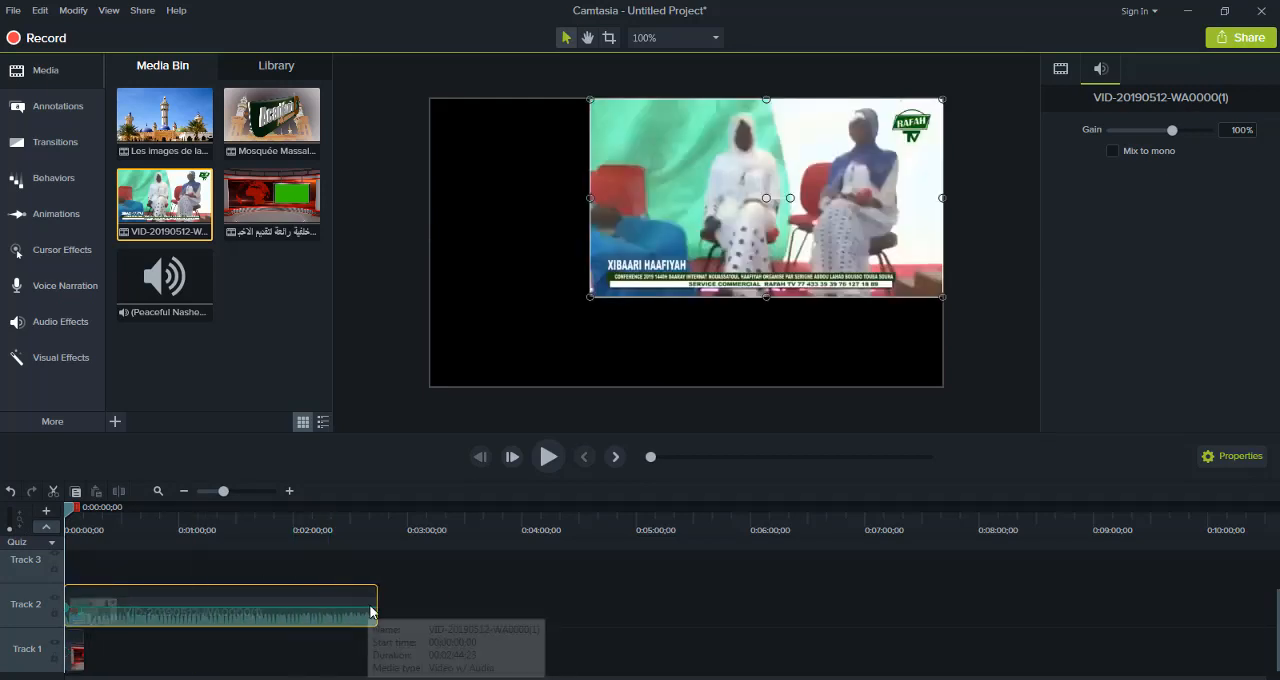
Trim the Track 2 video to 0:00:10;15 to match the studio clip, and play the timeline to 0:00:02;05
left_click_drag(376, 604, 86, 637)
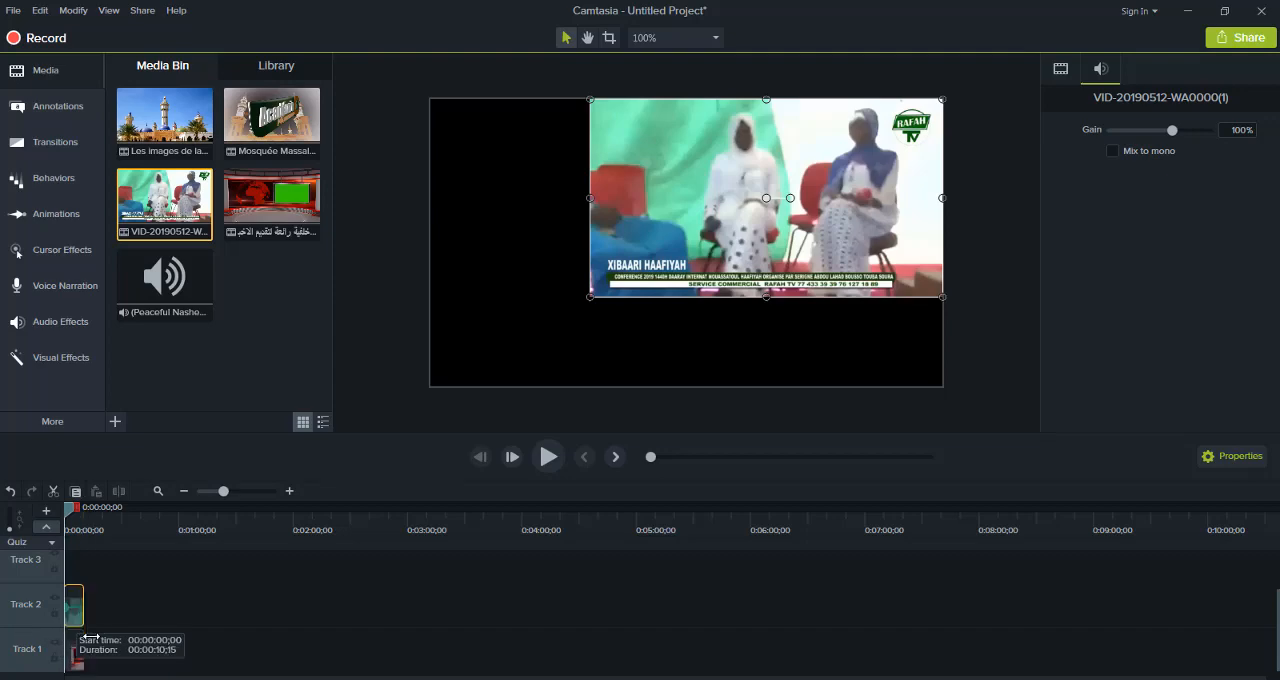
left_click(549, 457)
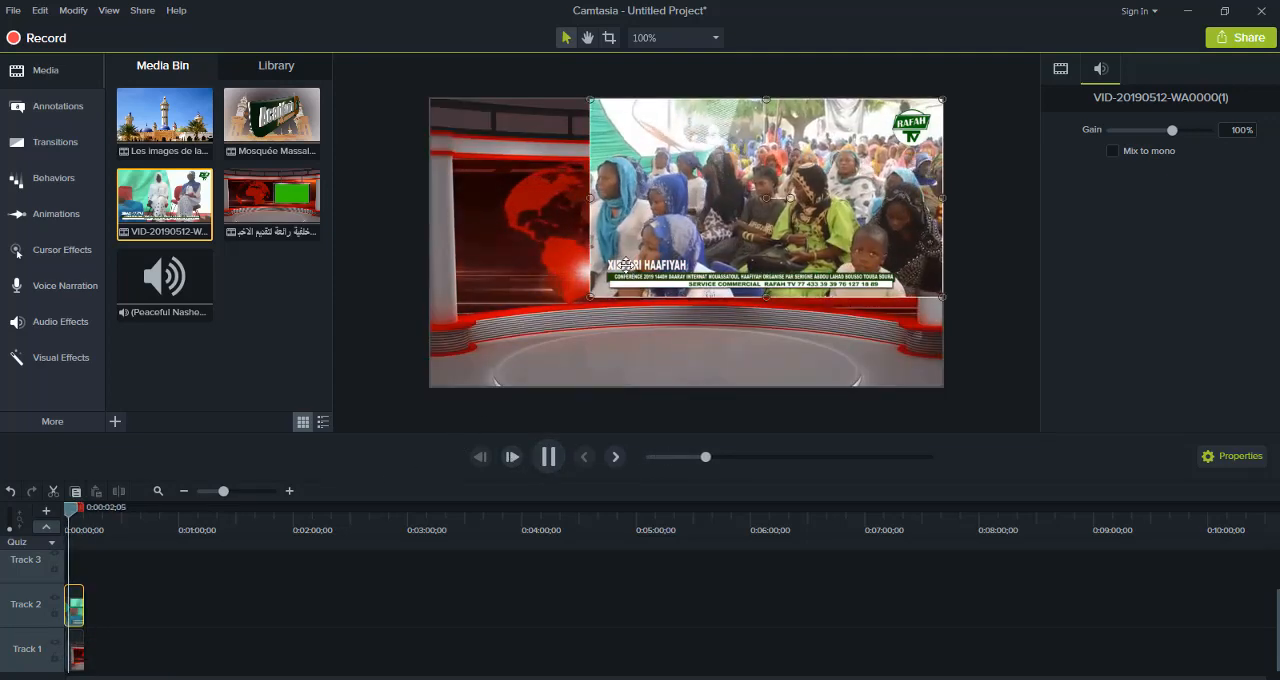
key("space")
Resize and position the Track 2 video on the canvas so that it covers the studio's green screen
left_click_drag(589, 297, 711, 229)
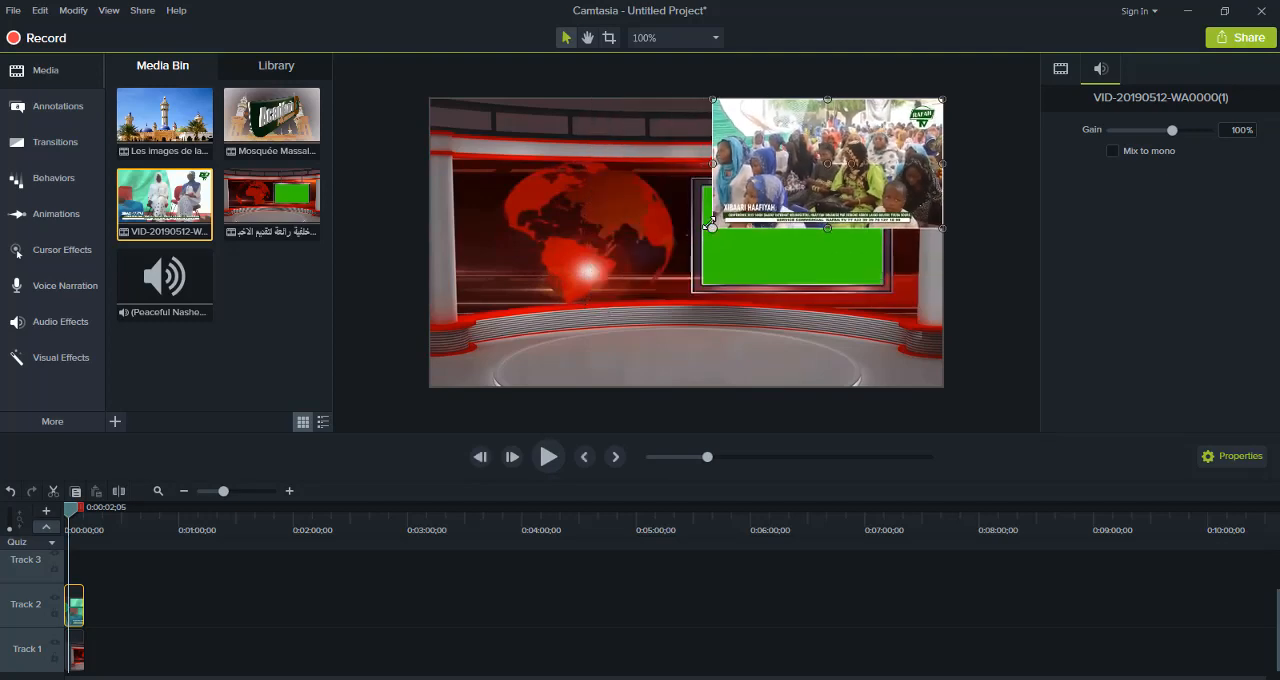
left_click_drag(826, 128, 804, 178)
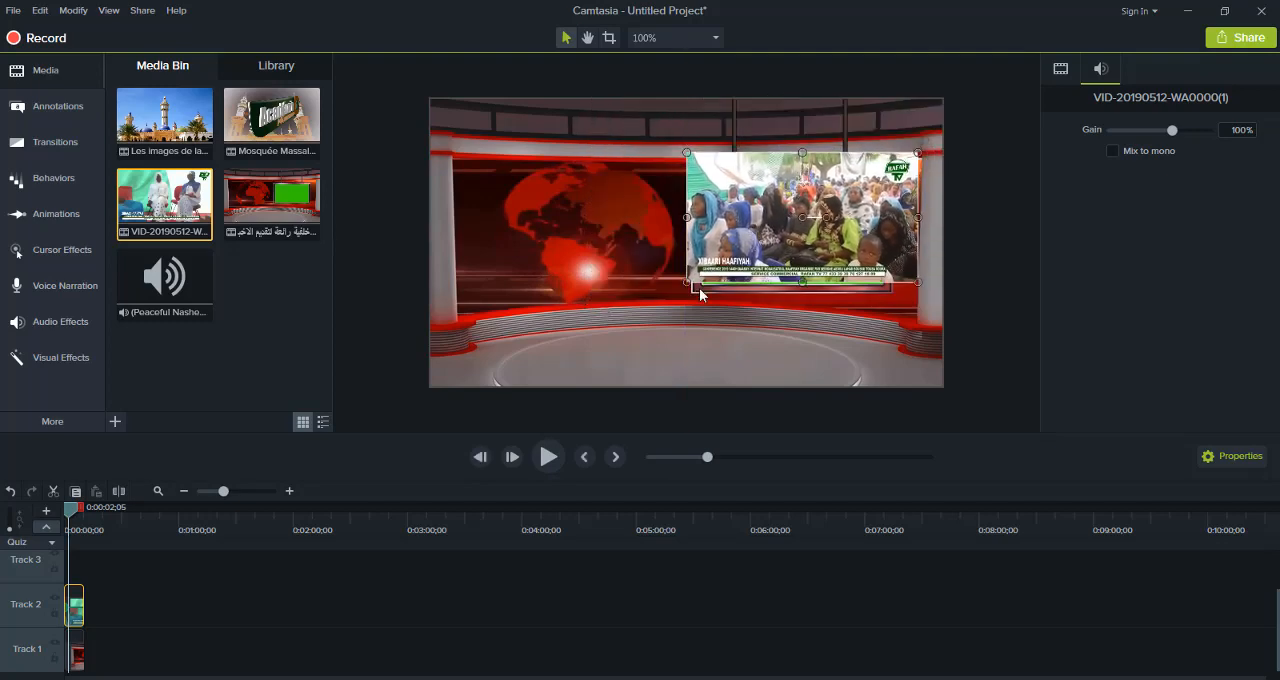
left_click_drag(687, 283, 757, 242)
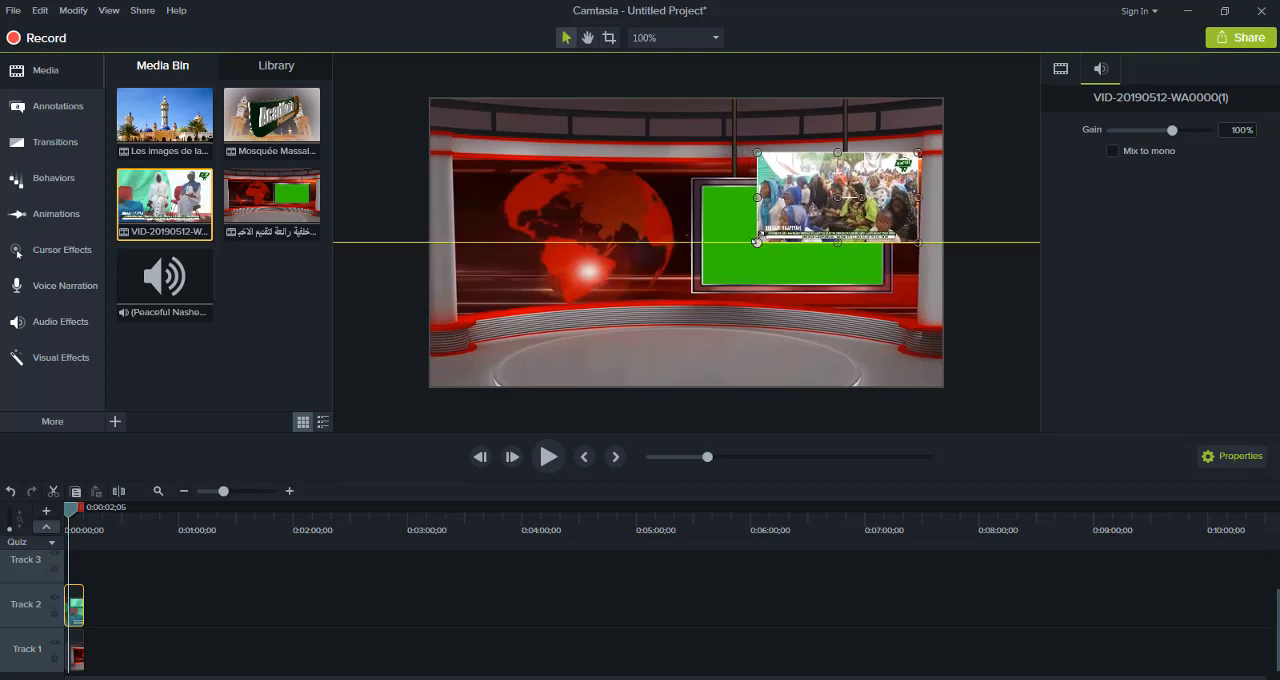
left_click_drag(827, 192, 773, 229)
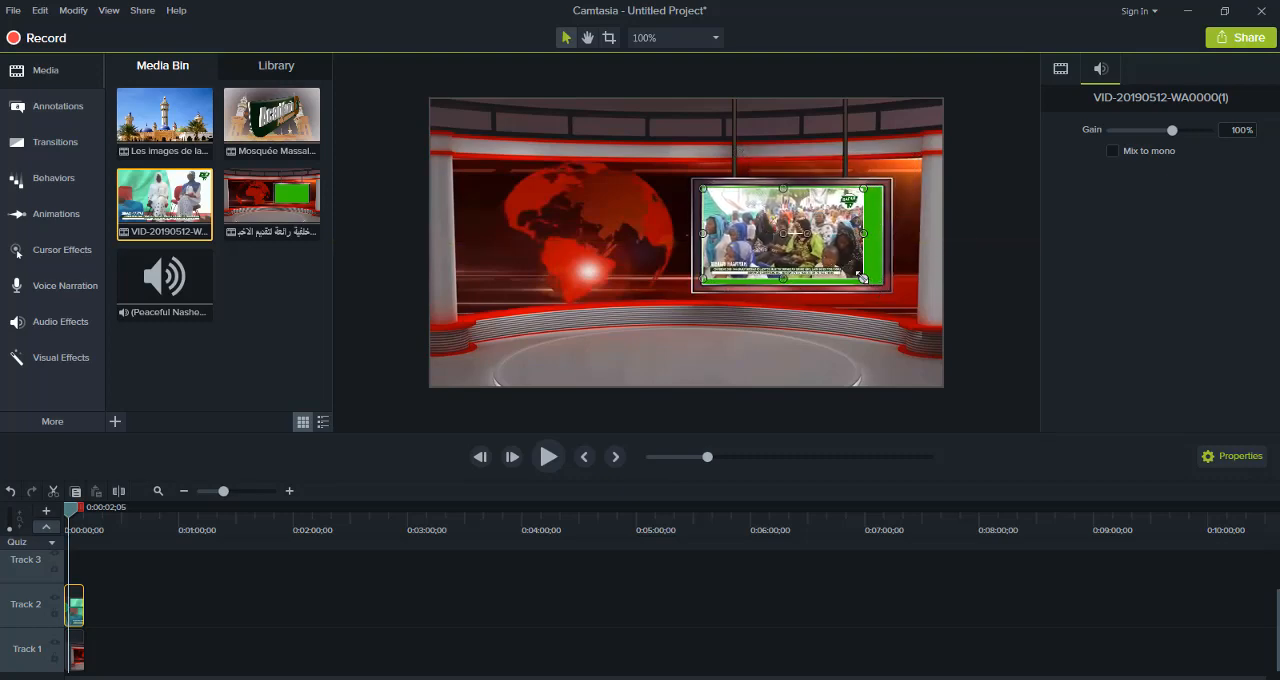
left_click_drag(862, 276, 877, 272)
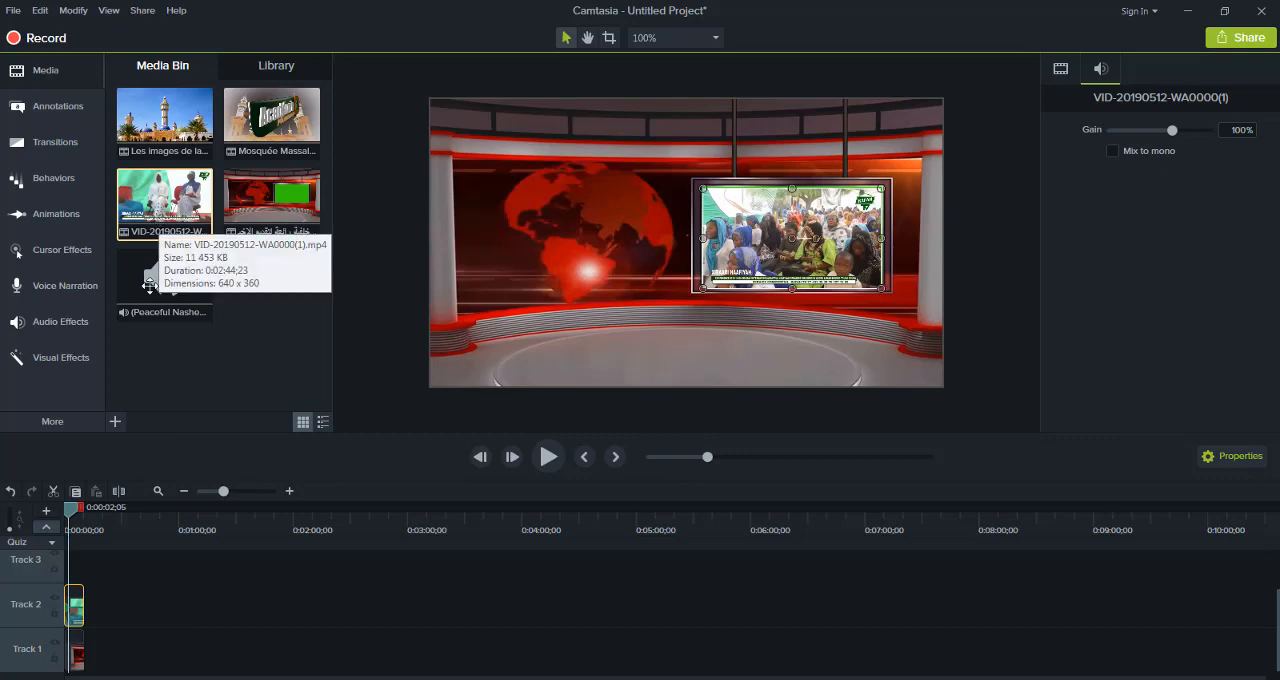
Add a second copy of VID-20190512-WA0000(1) on Track 3, set the Track 2 video's gain to 0%, and start playback
left_click_drag(149, 286, 68, 576)
left_click(77, 628)
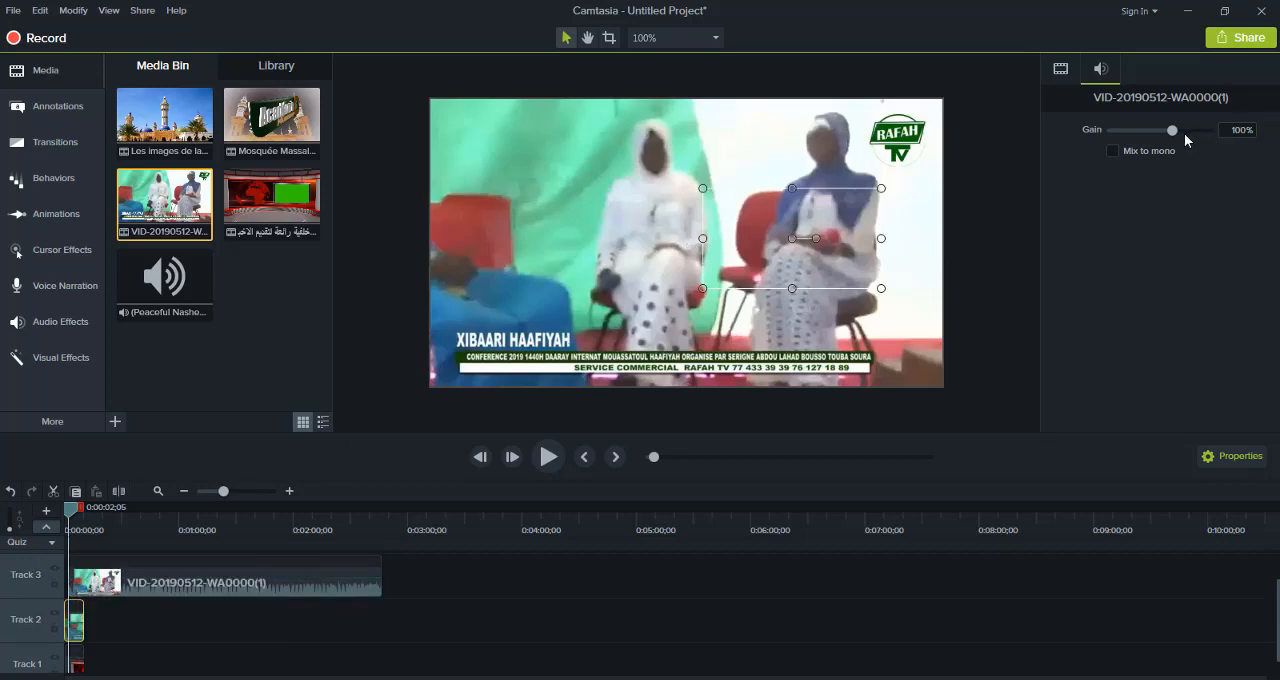
left_click_drag(1173, 130, 1095, 149)
left_click(548, 457)
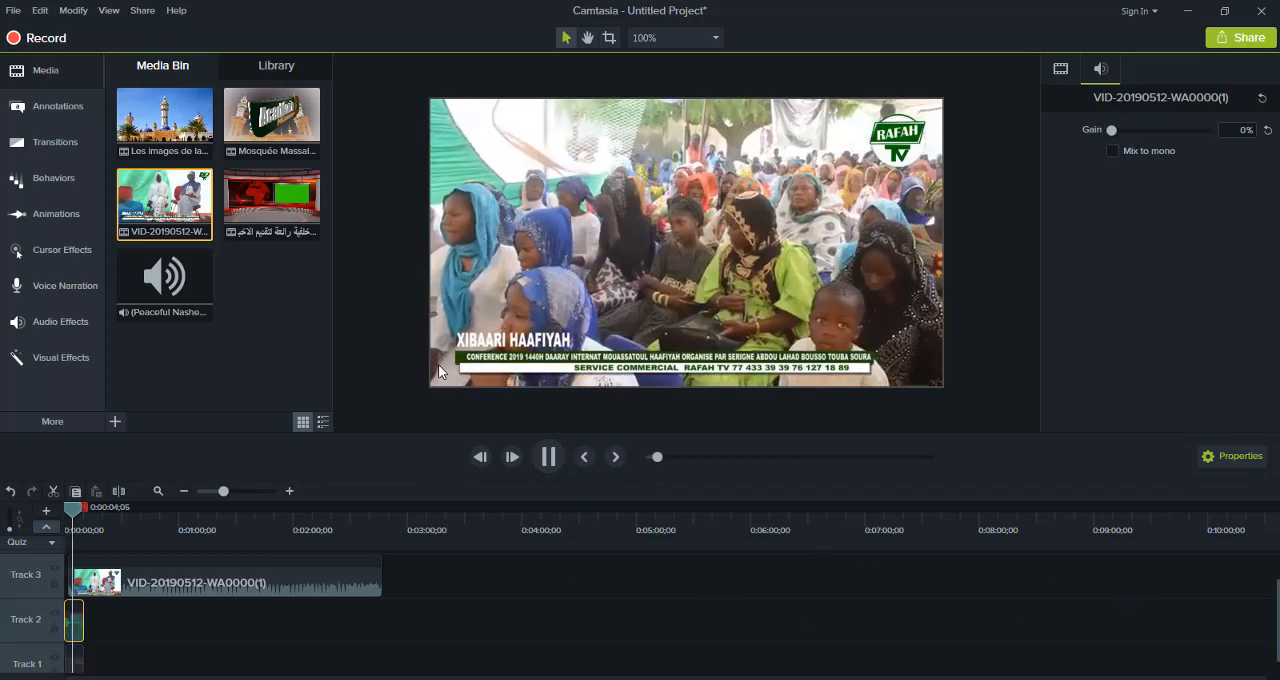
Shrink the Track 3 video on the canvas and position it at the bottom edge, clear of most of the studio's screen
left_click(432, 381)
left_click_drag(432, 381, 572, 268)
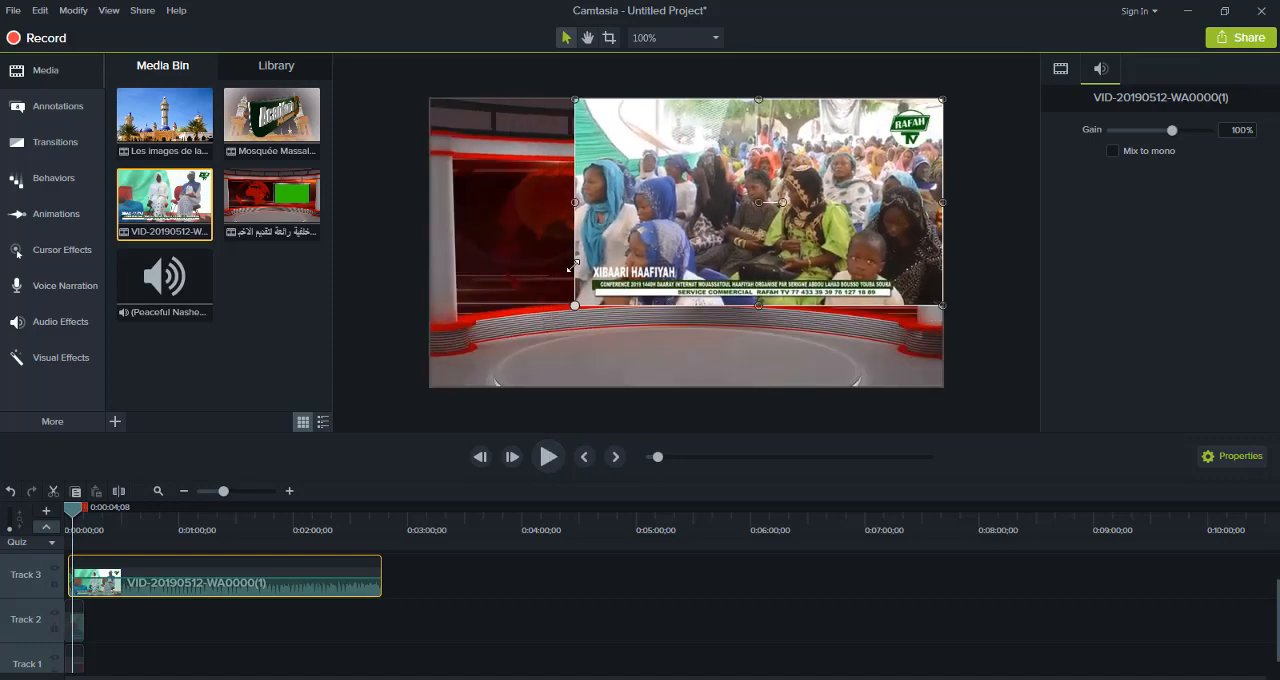
left_click_drag(744, 194, 672, 275)
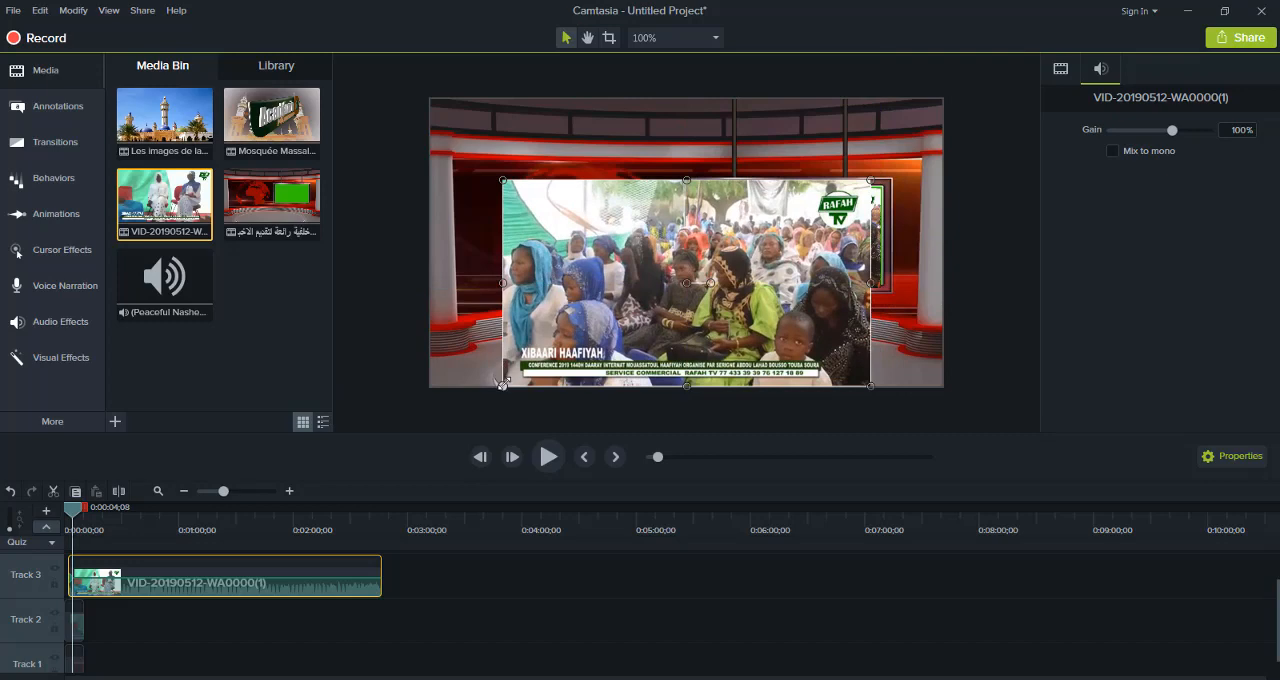
left_click_drag(502, 385, 598, 333)
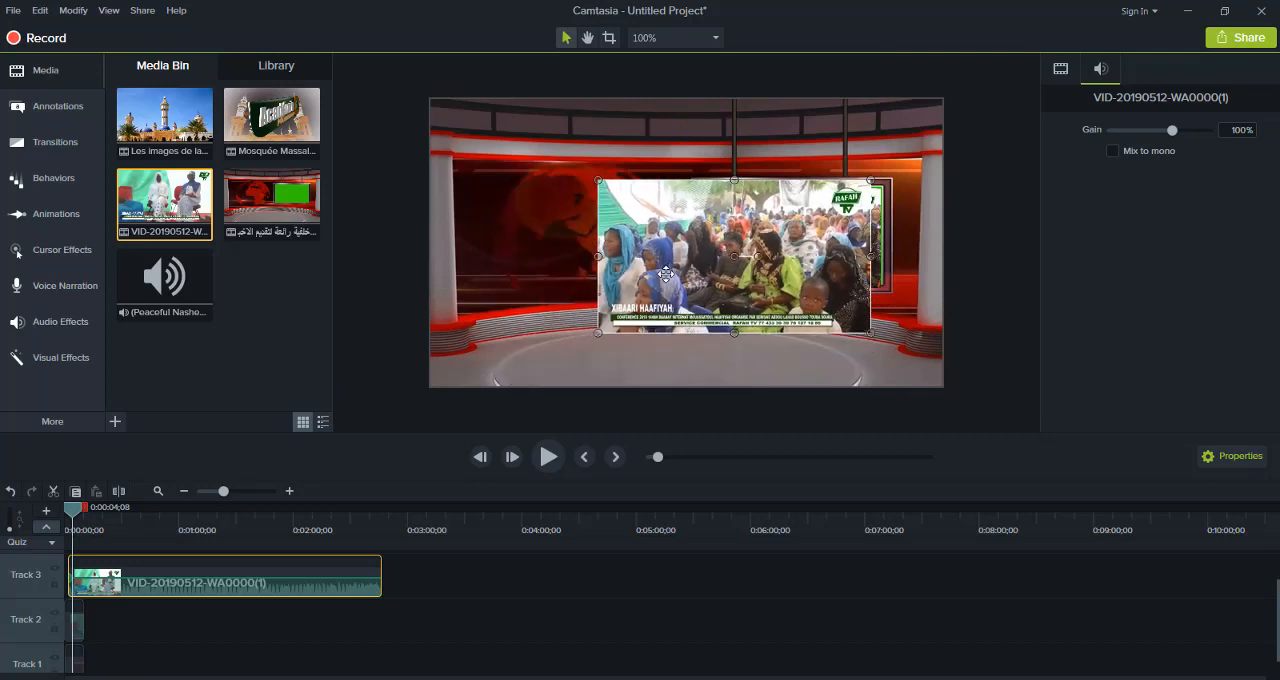
left_click_drag(666, 274, 588, 306)
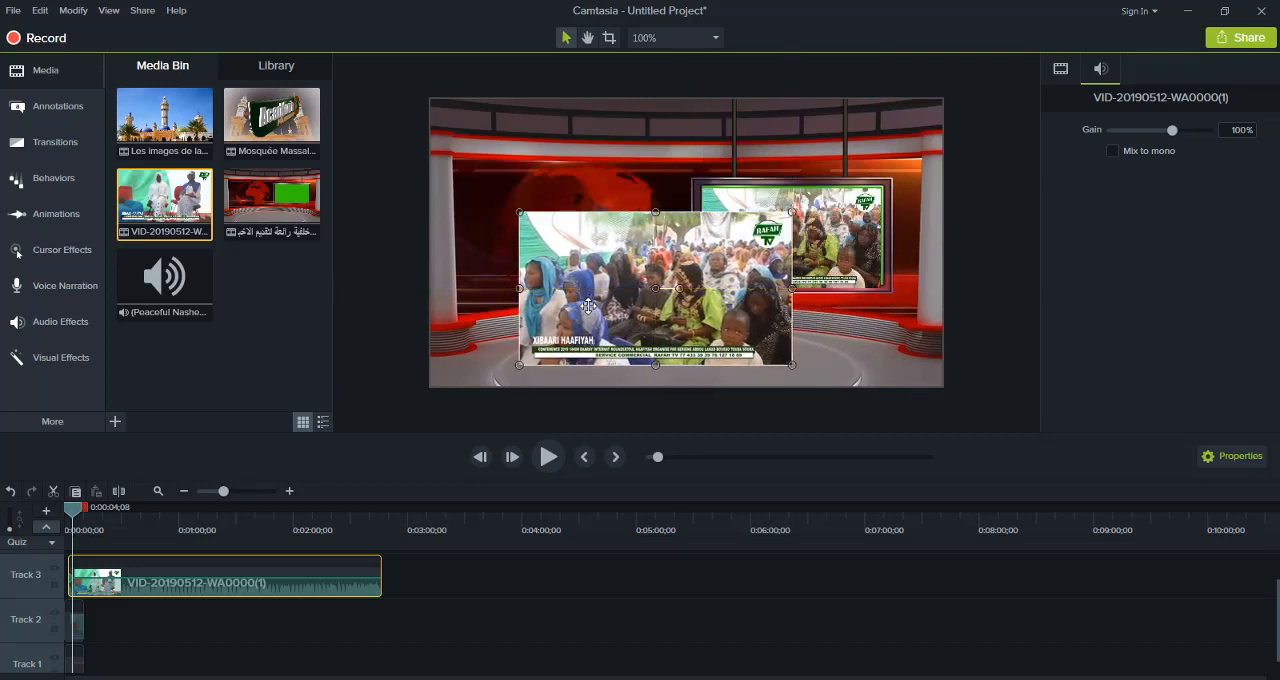
left_click(817, 217)
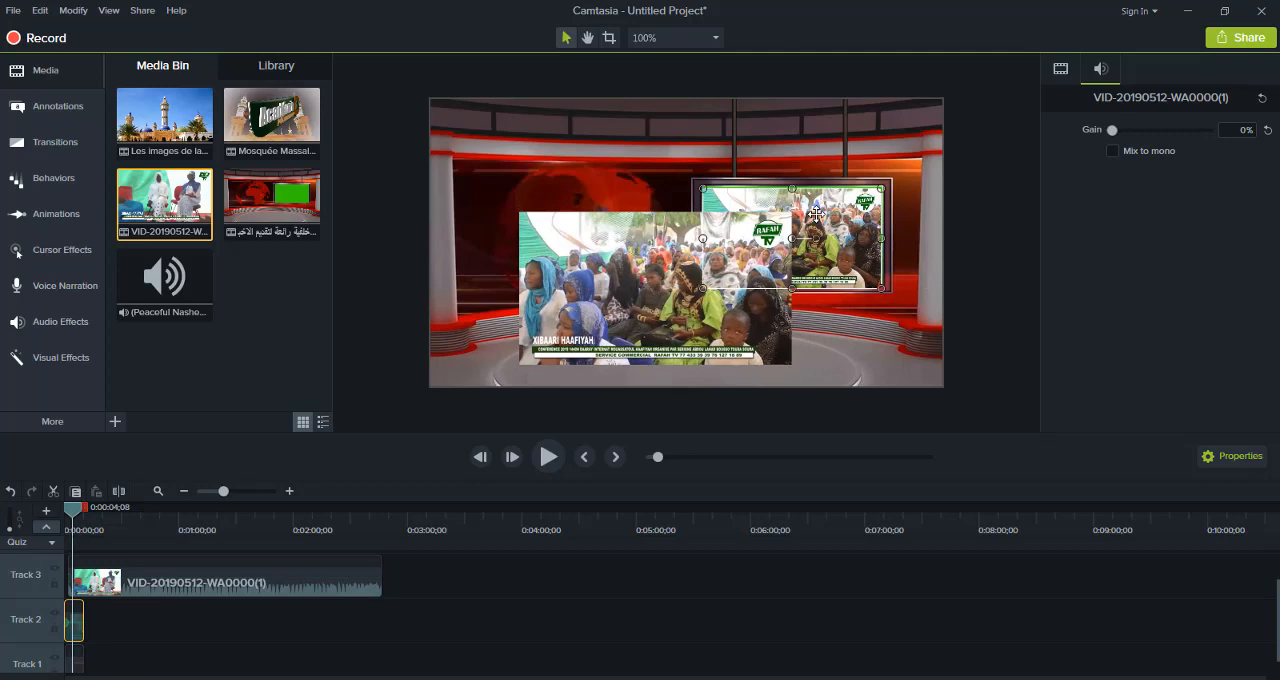
left_click(657, 316)
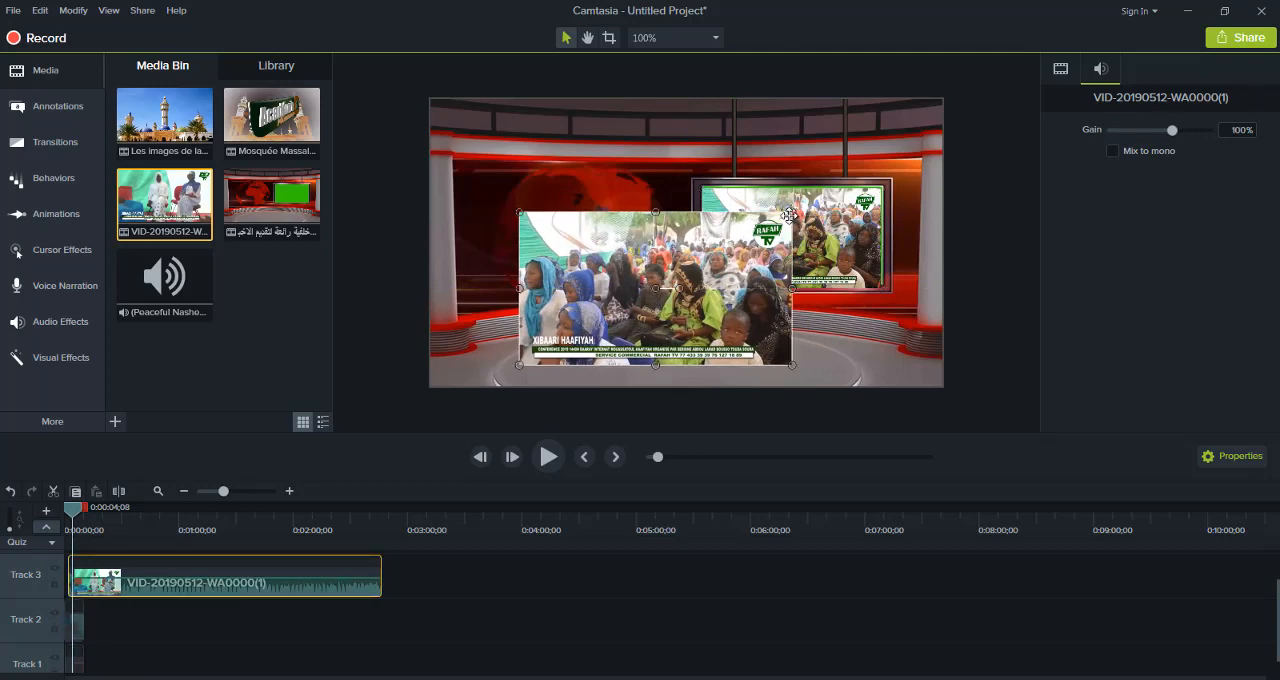
left_click_drag(791, 212, 703, 263)
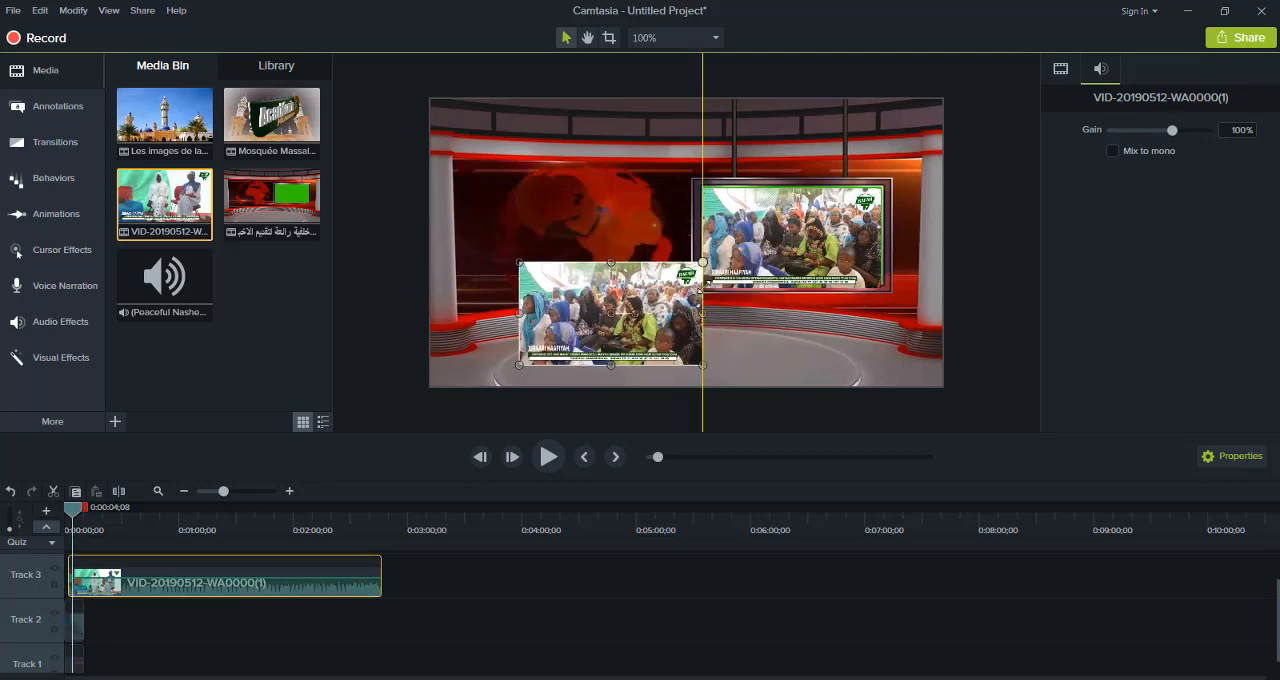
left_click_drag(633, 352, 655, 373)
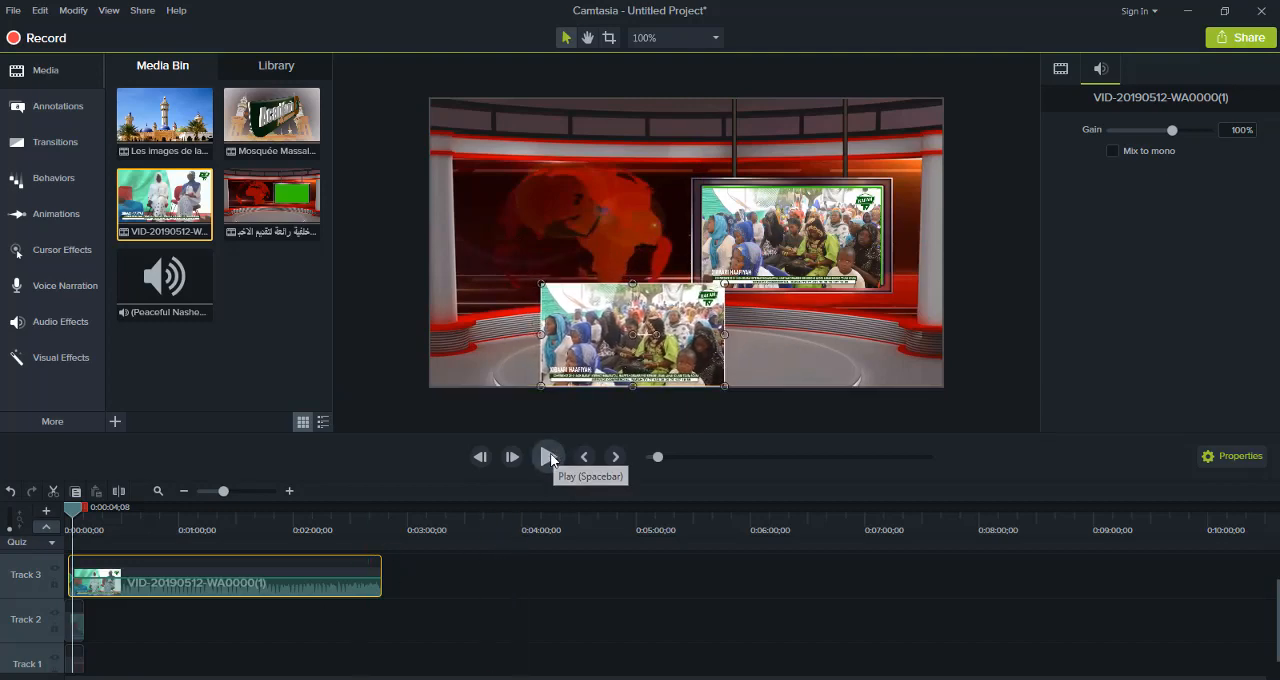
Preview the studio composition, replaying it from the timeline start to 0:00:02;24
left_click(552, 458)
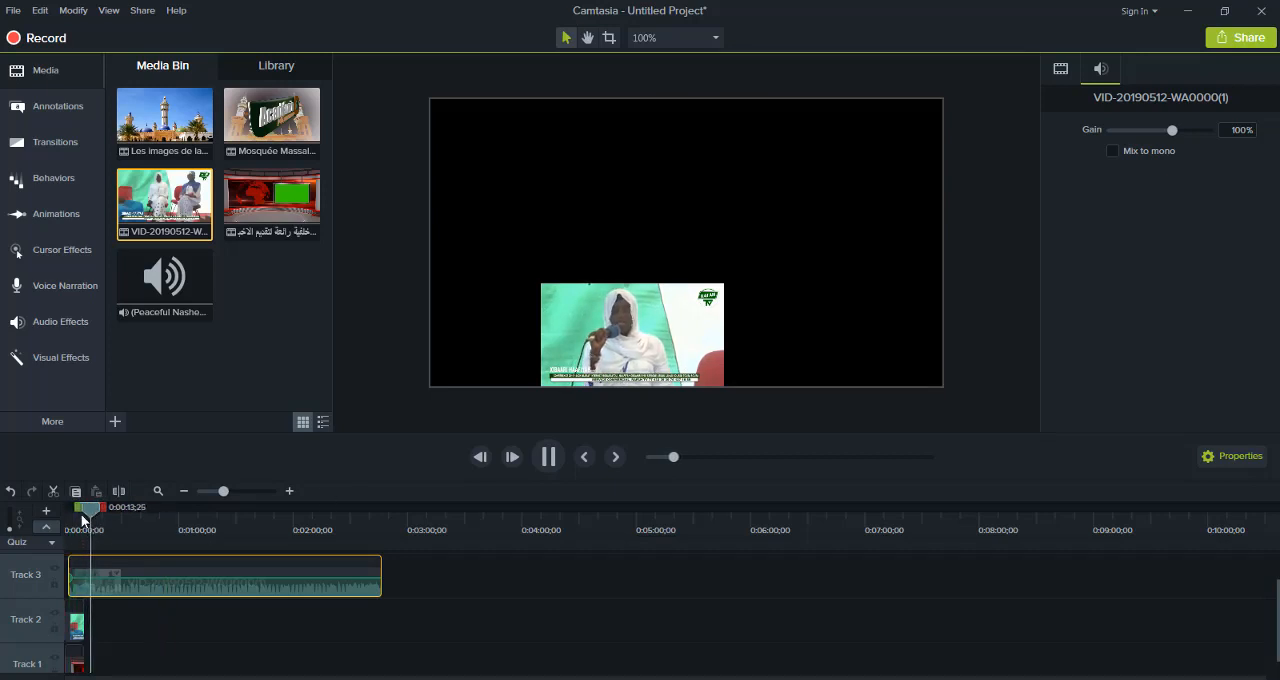
left_click_drag(91, 512, 34, 533)
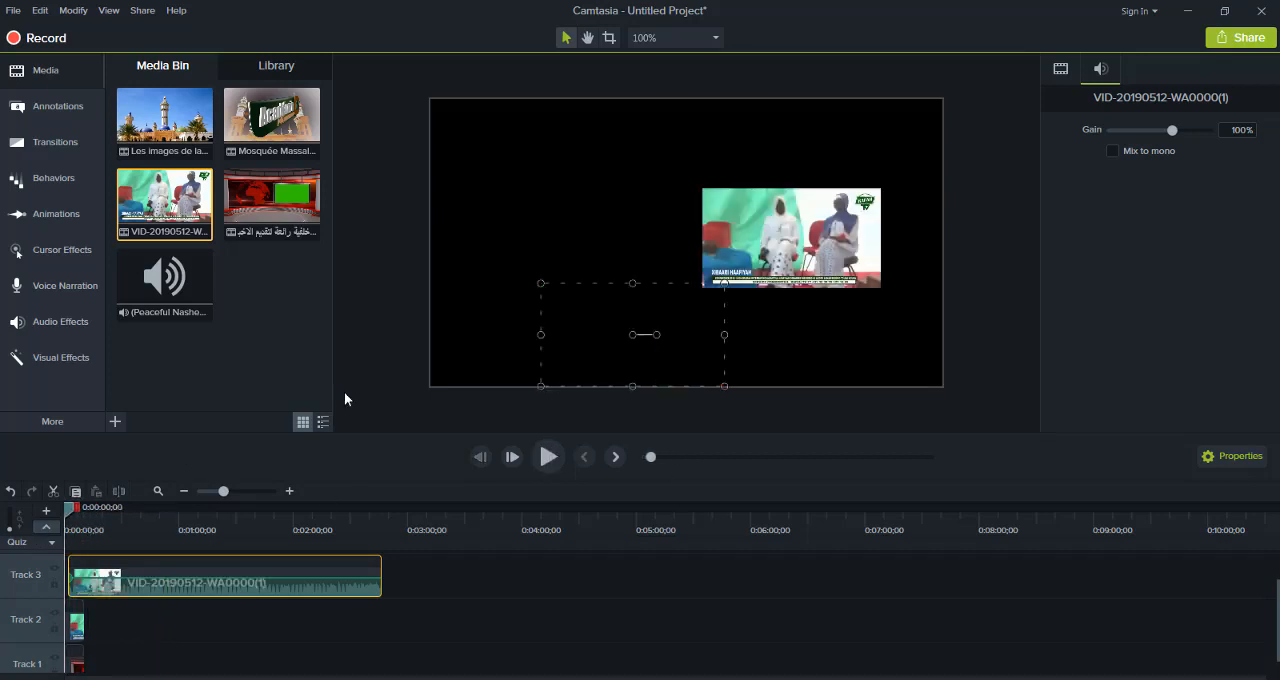
left_click(557, 458)
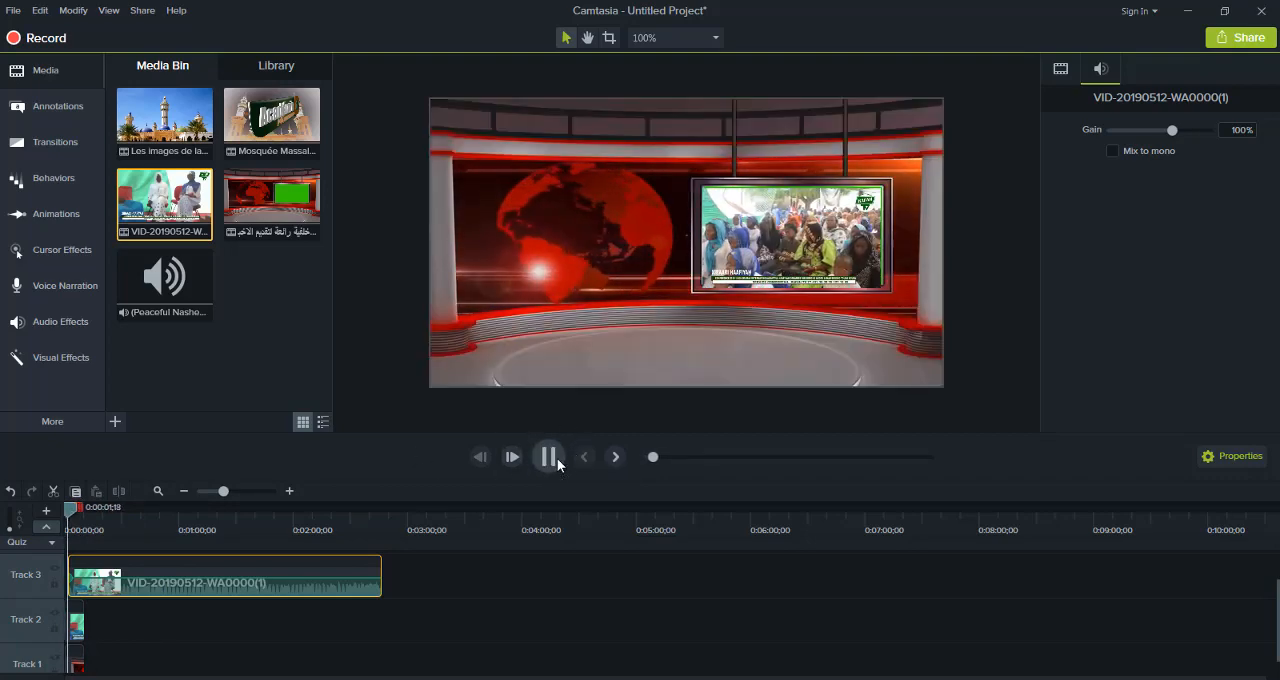
left_click(557, 458)
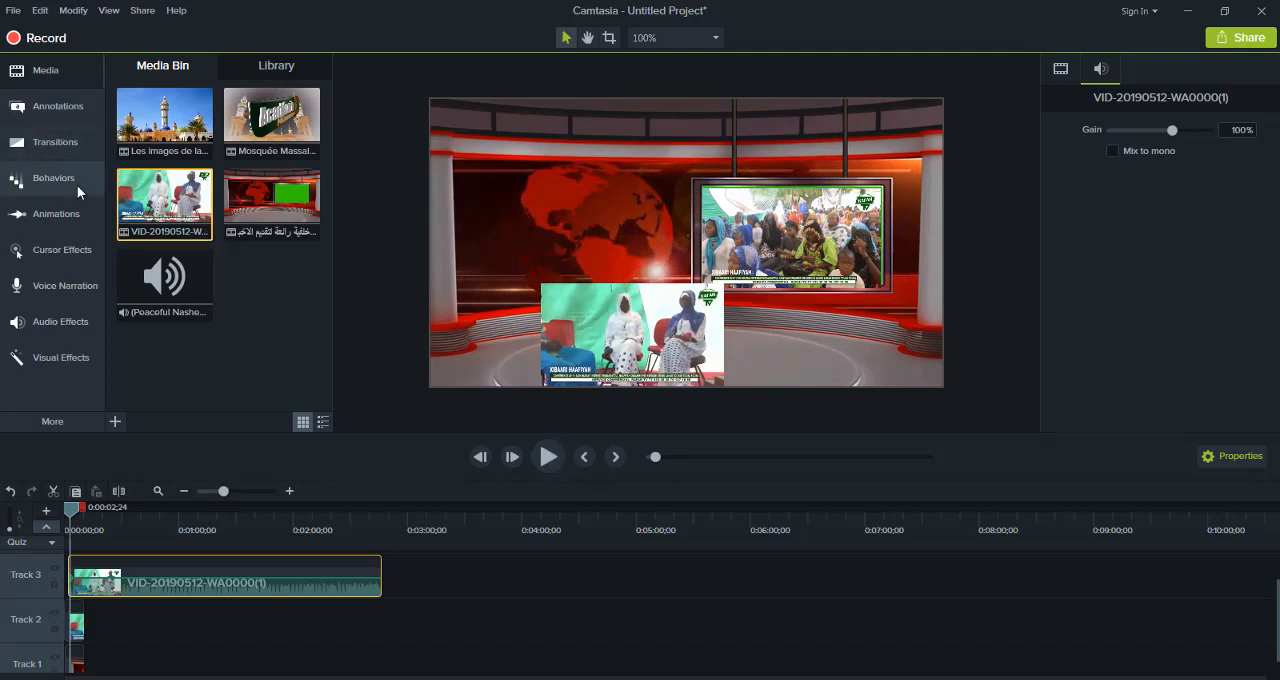
Delete the Track 2 video, the studio clip on Track 1 and the Track 3 video to empty the timeline
left_click(77, 628)
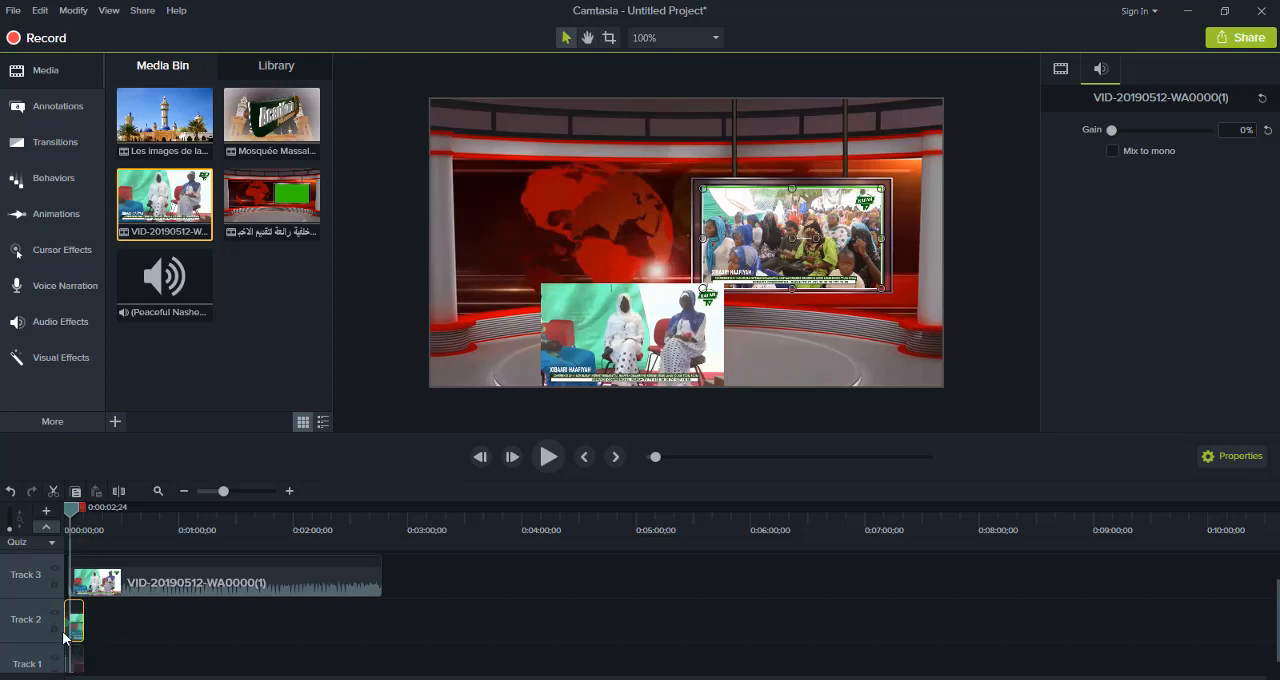
key("Delete")
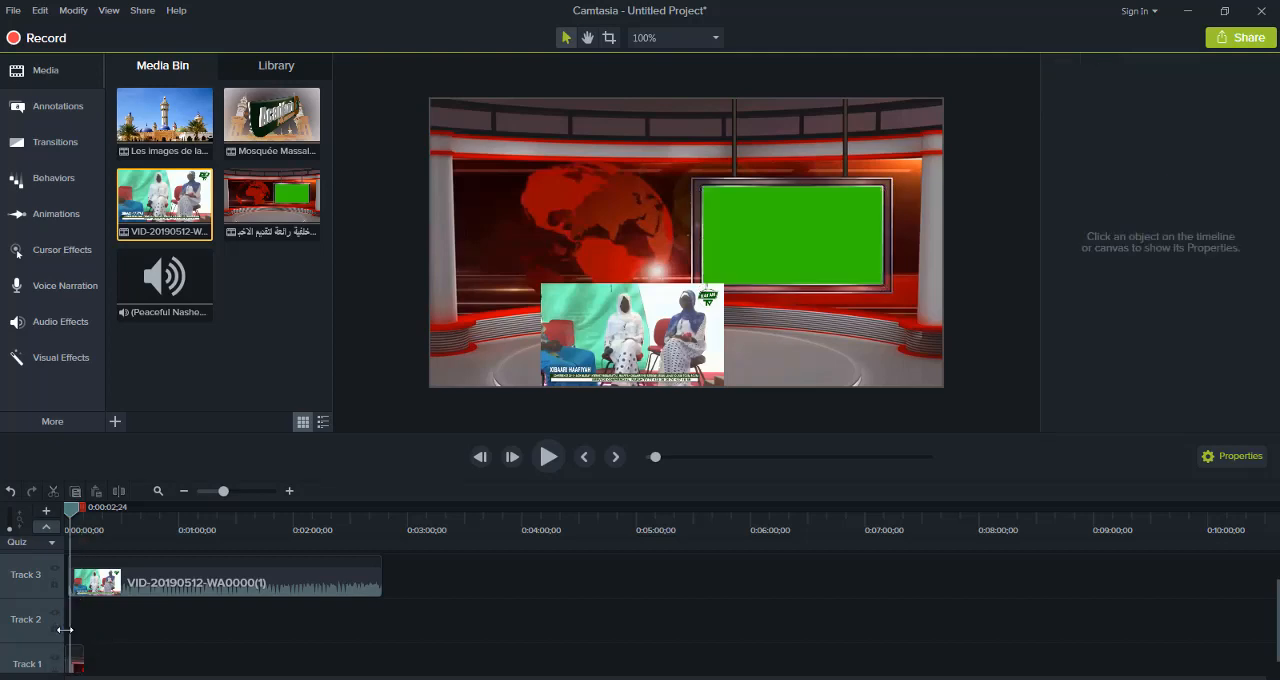
left_click(82, 666)
key("Delete")
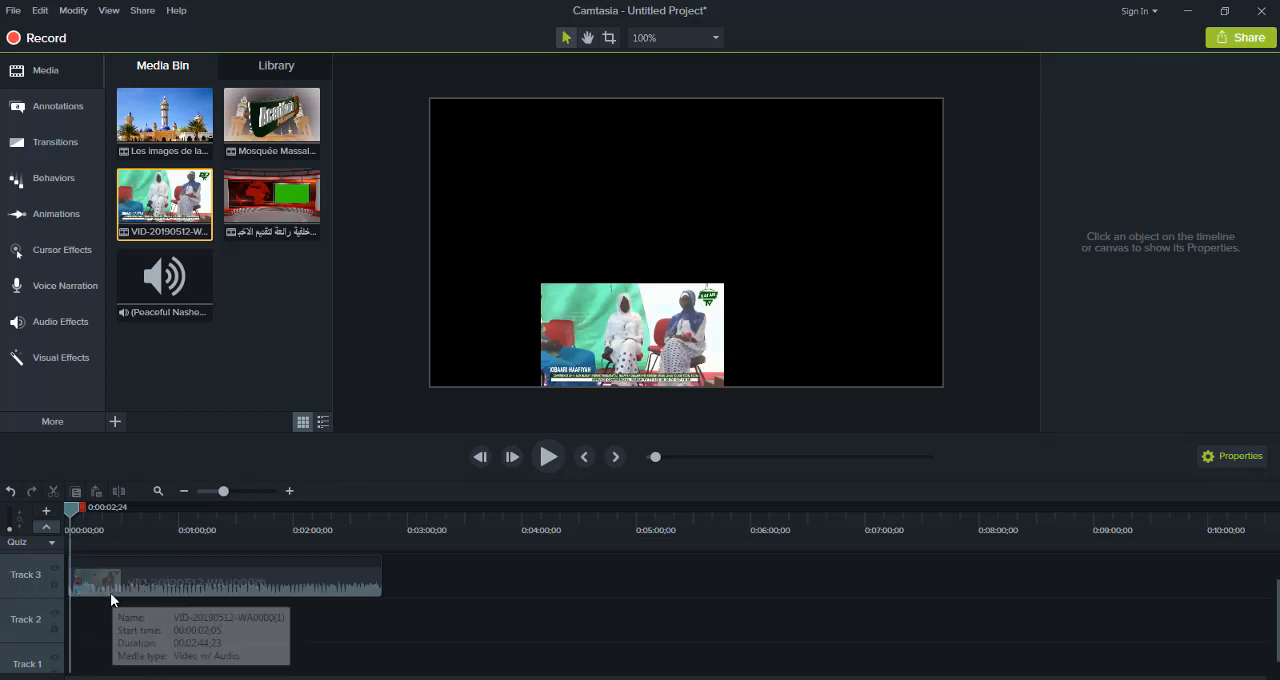
left_click_drag(110, 593, 99, 670)
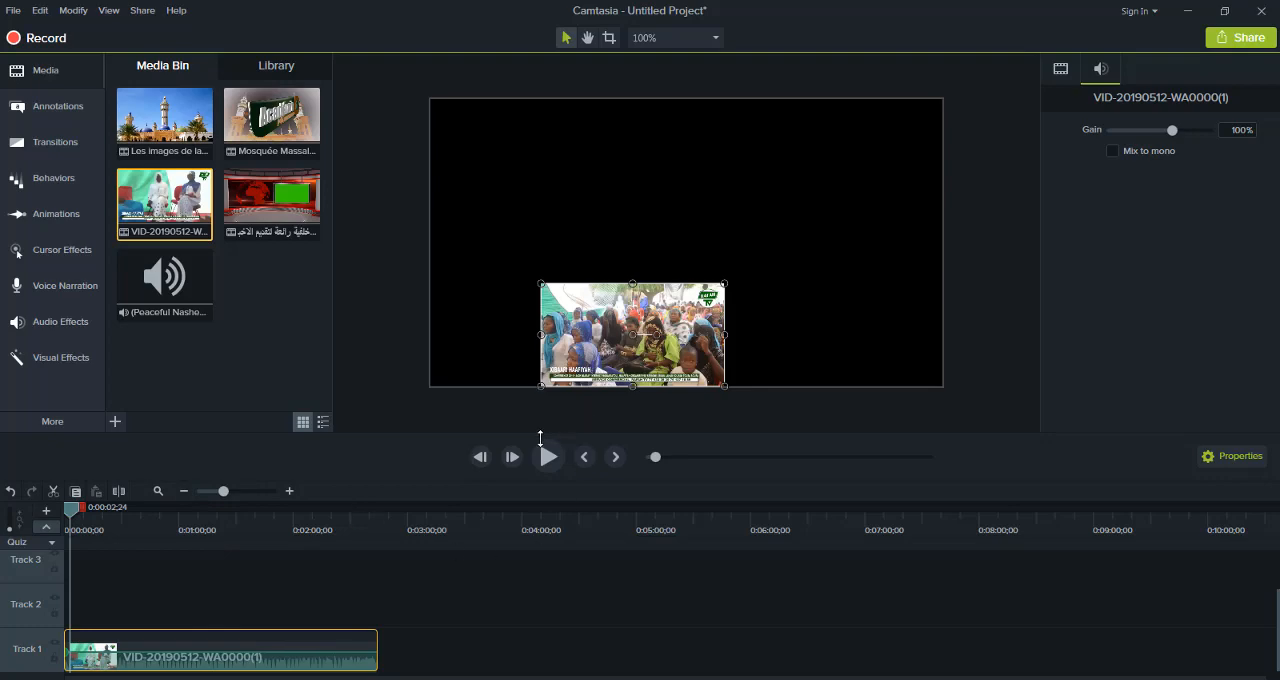
key("Delete")
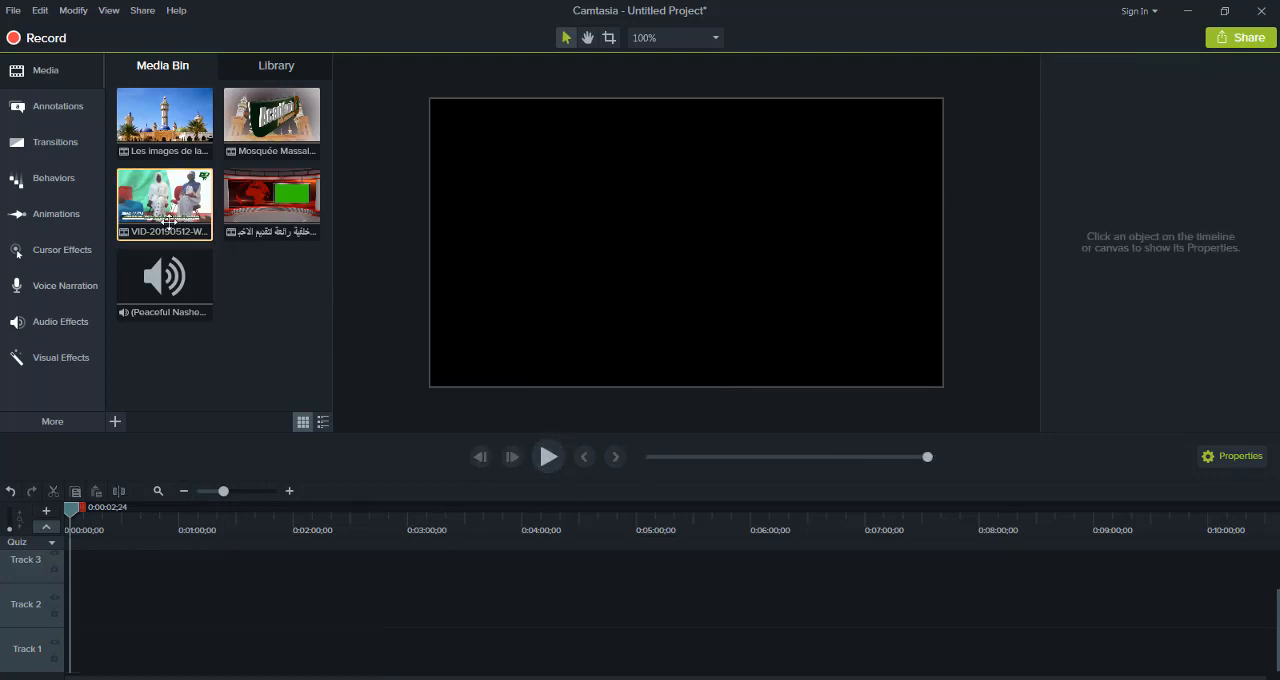
Place VID-20190512-WA0000(1) on Track 1 at the start of the timeline and start playback
left_click_drag(142, 412, 10, 678)
left_click_drag(153, 210, 140, 645)
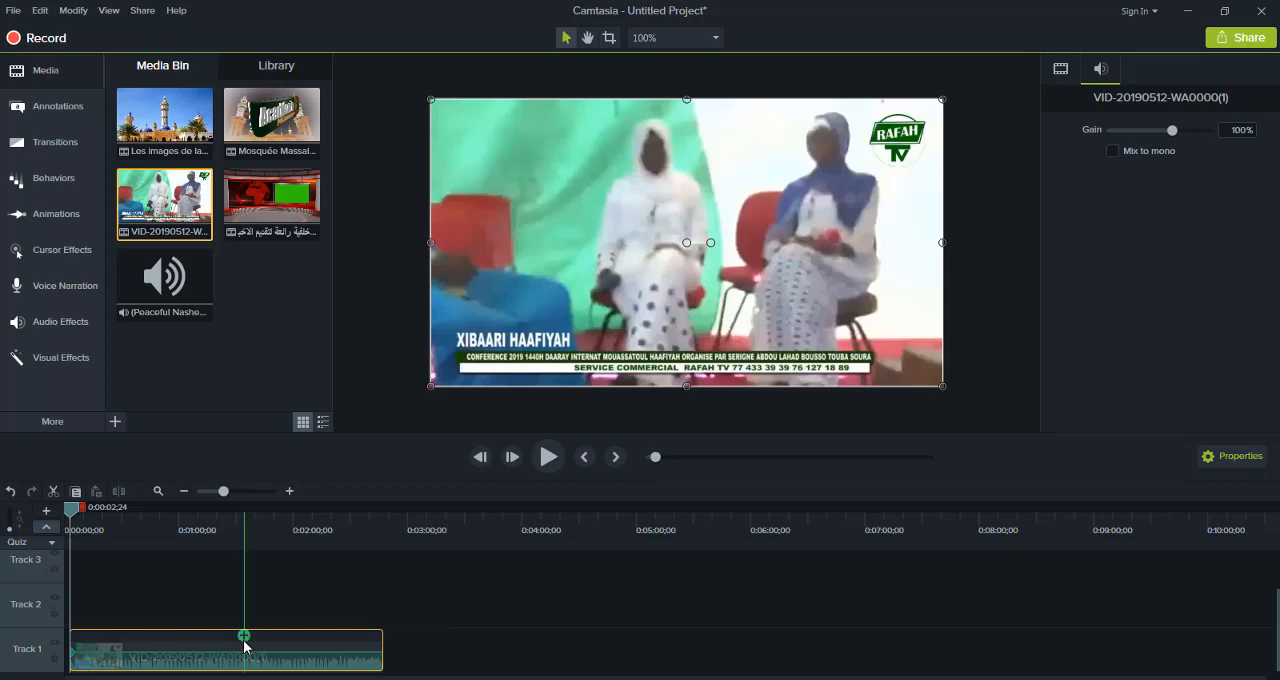
left_click_drag(282, 664, 256, 667)
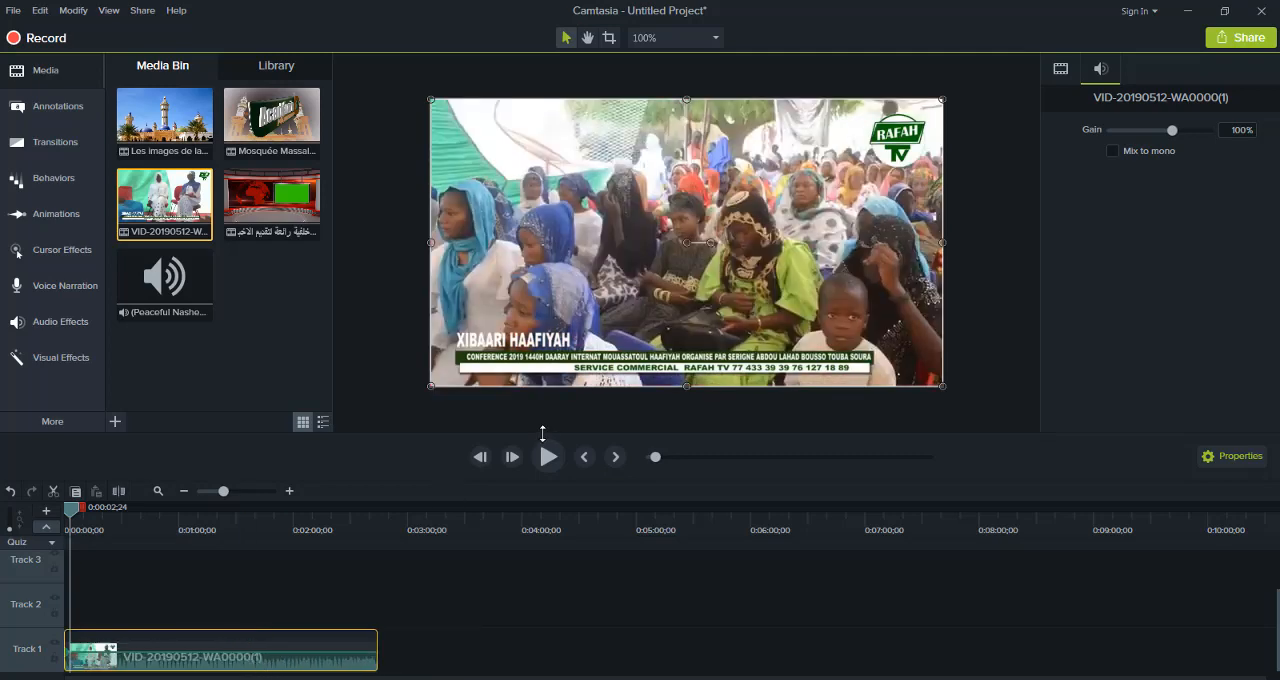
left_click(546, 458)
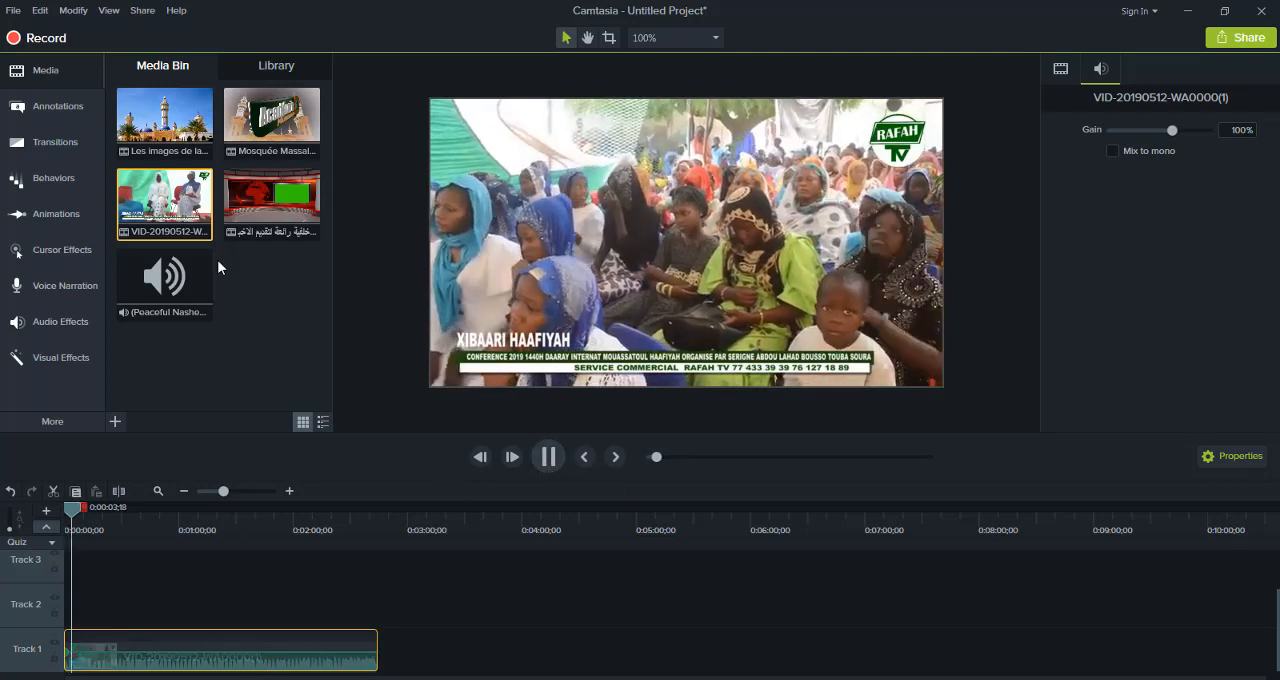
Apply the Circle stretch transition to the Track 1 video and preview it from the timeline start to 0:00:01;27
left_click(73, 111)
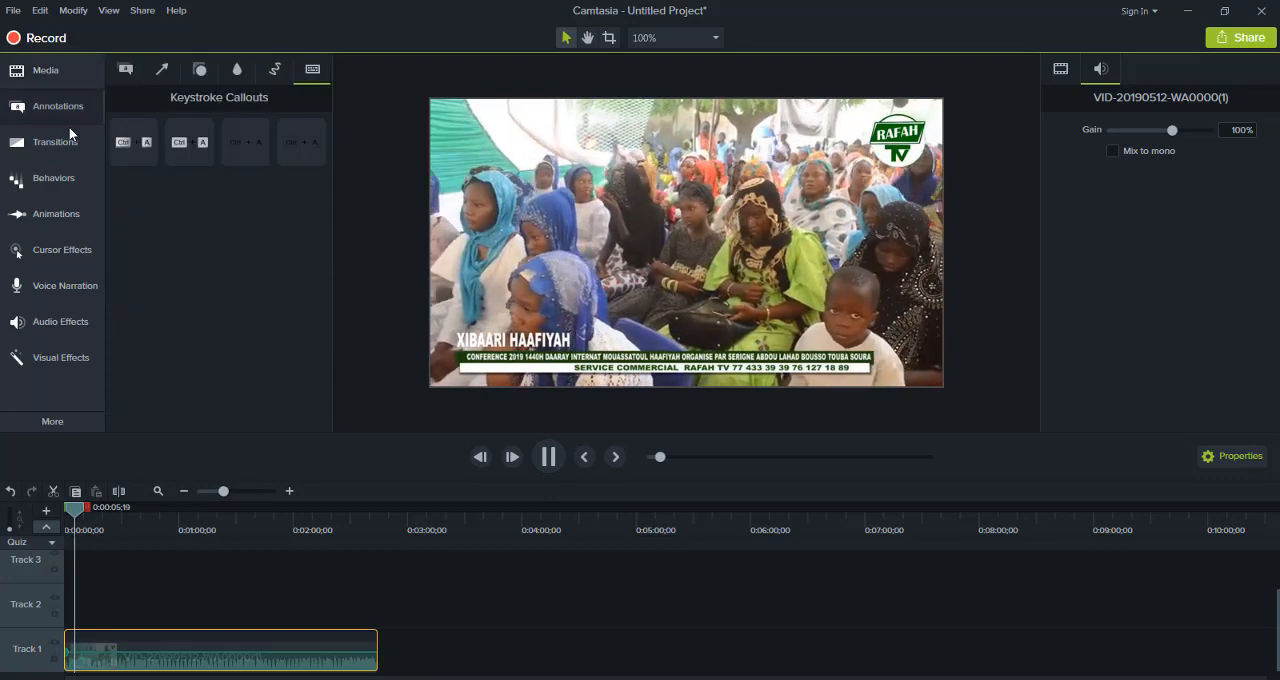
left_click(63, 136)
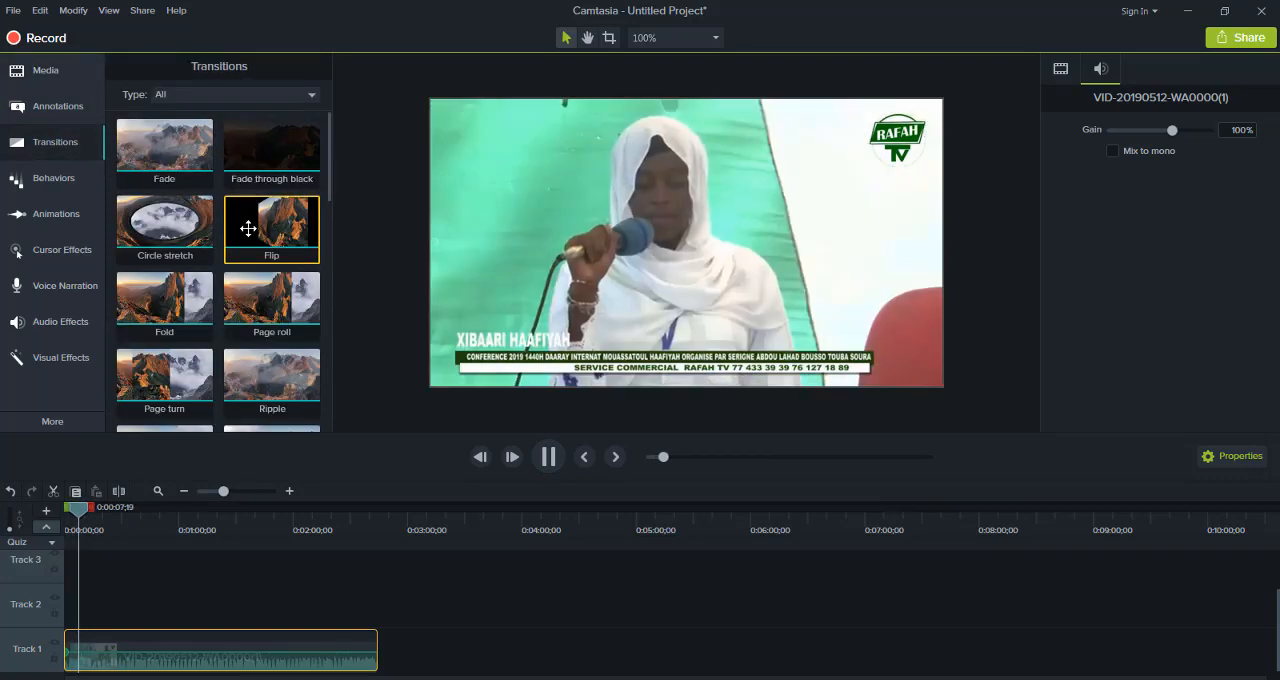
left_click_drag(164, 222, 154, 665)
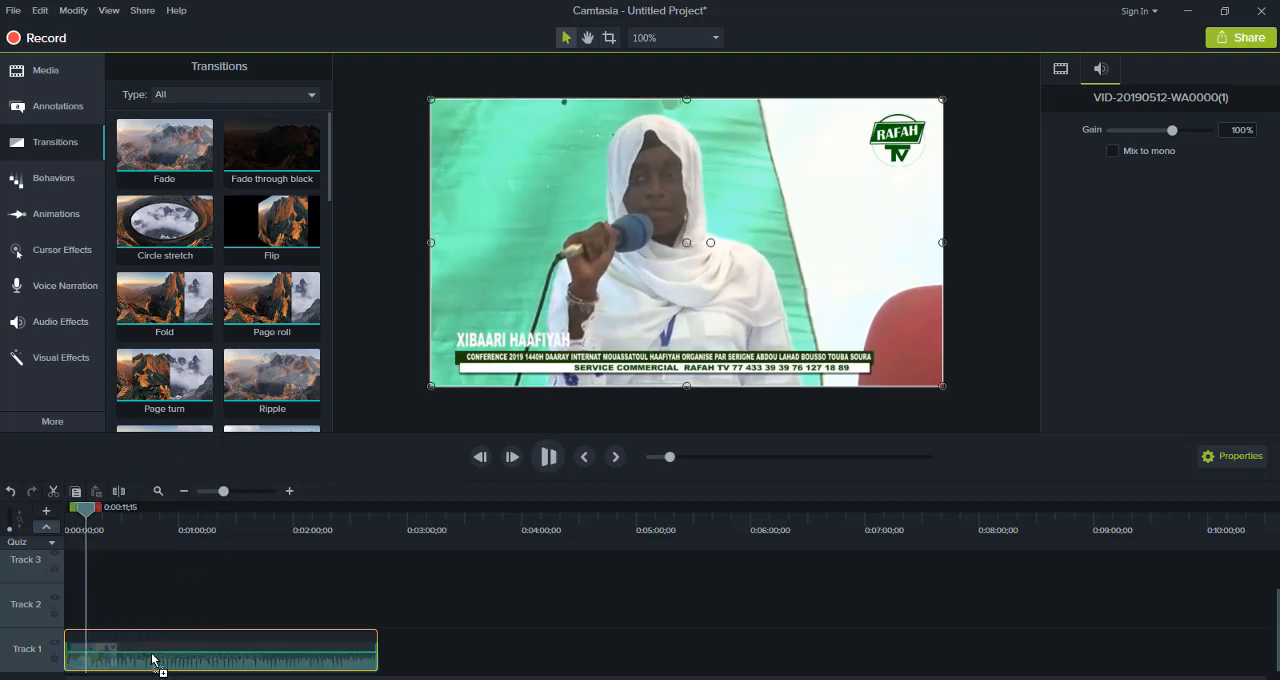
left_click(541, 467)
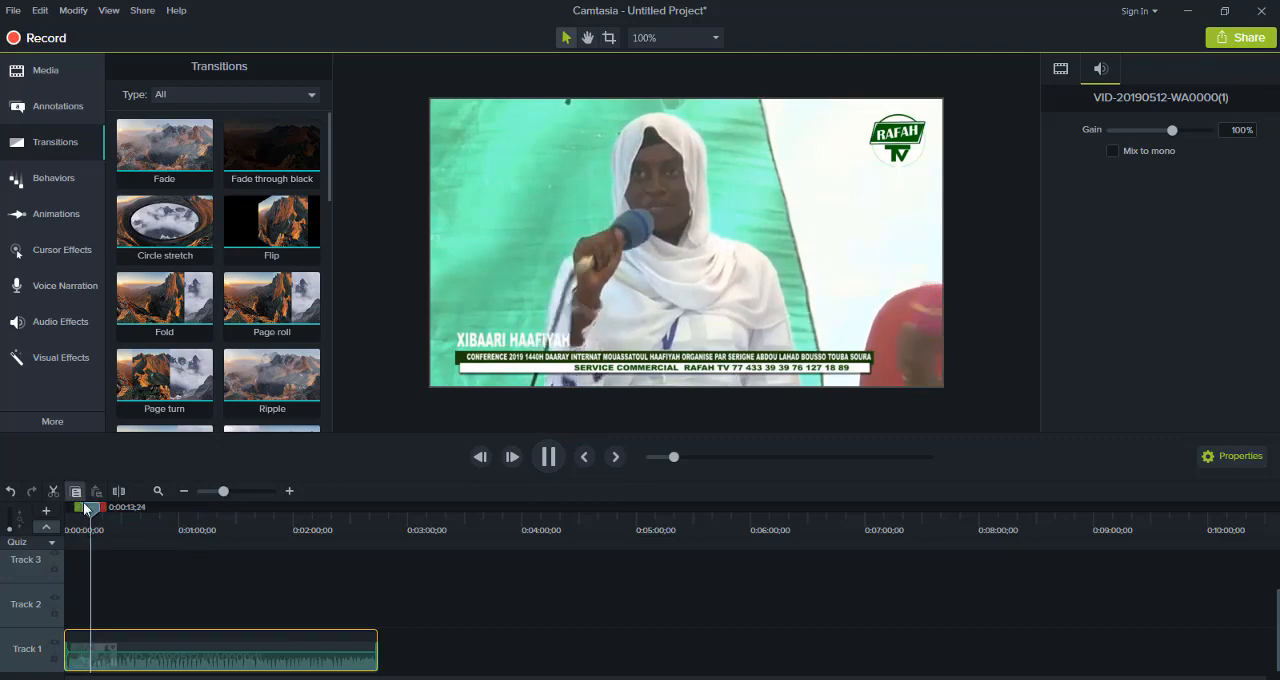
left_click_drag(92, 510, 1, 518)
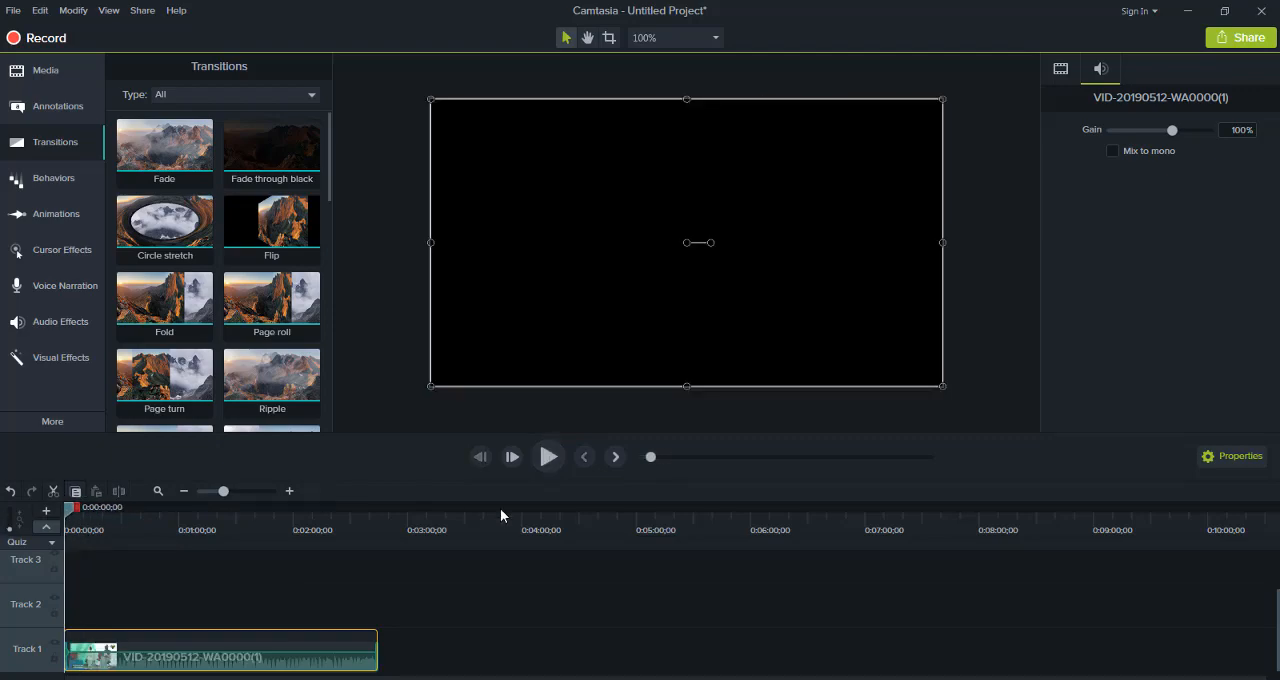
left_click(547, 457)
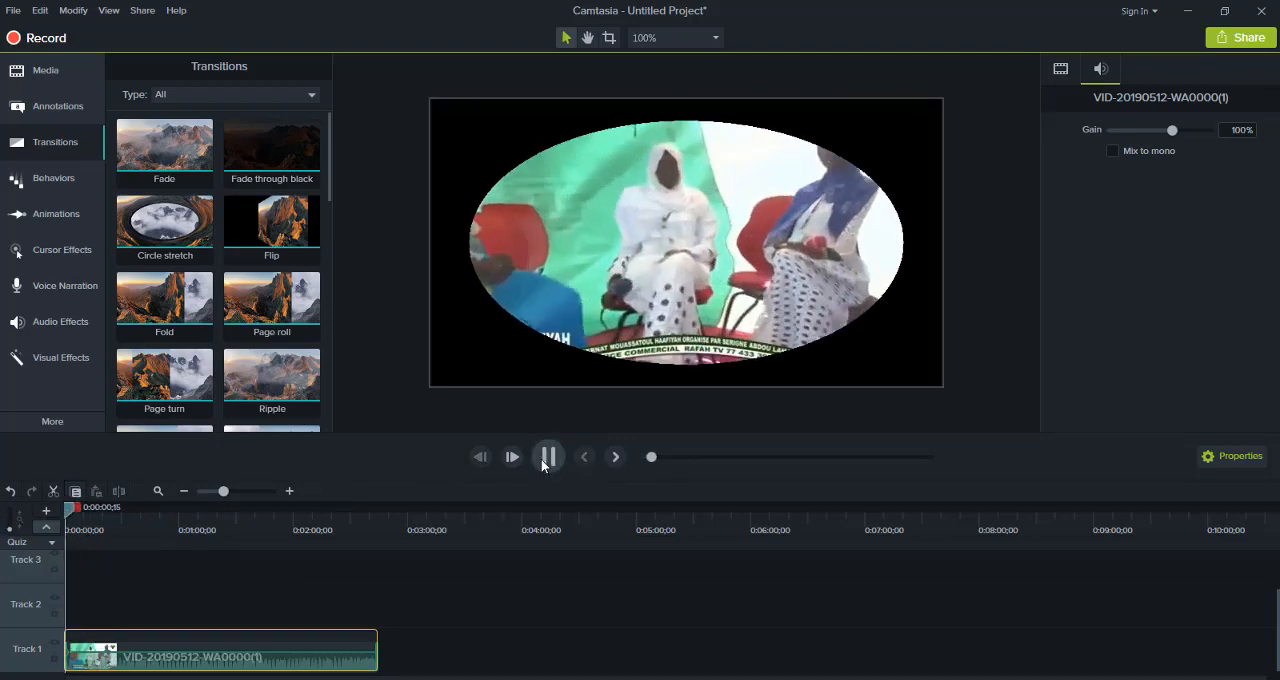
left_click(542, 463)
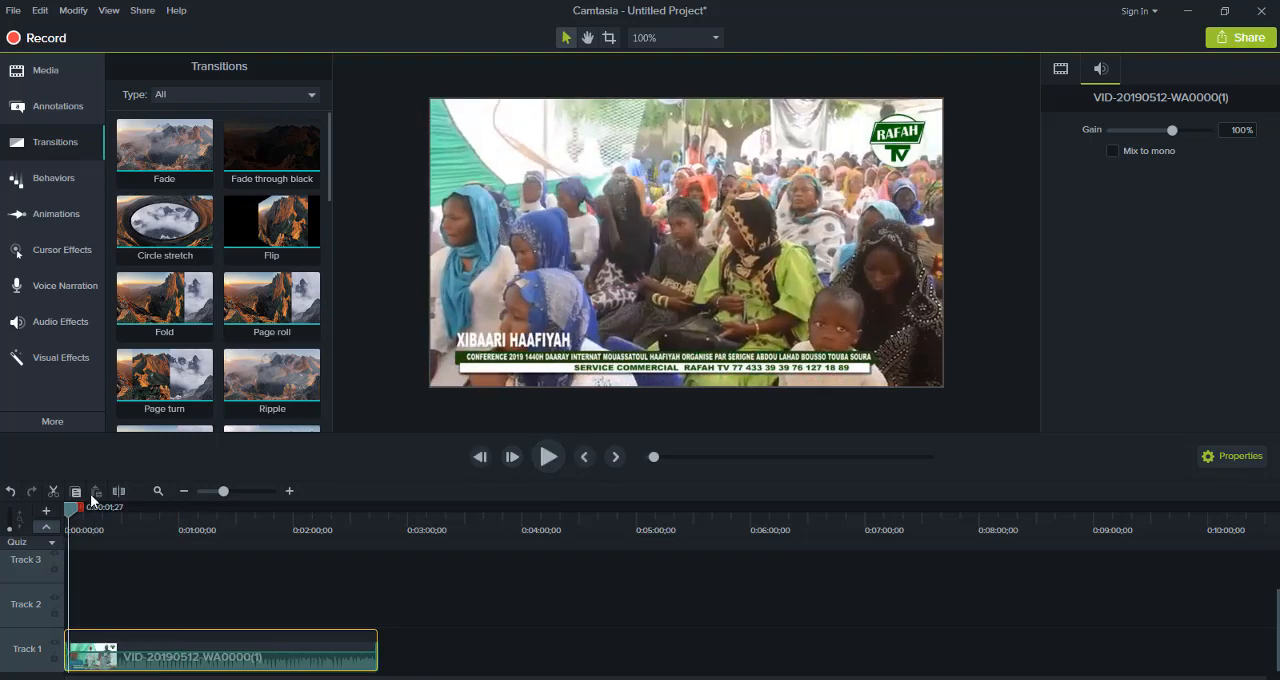
Split the Track 1 video at 0:00:01;27, apply the Fold transition at the cut, and preview it
left_click(119, 492)
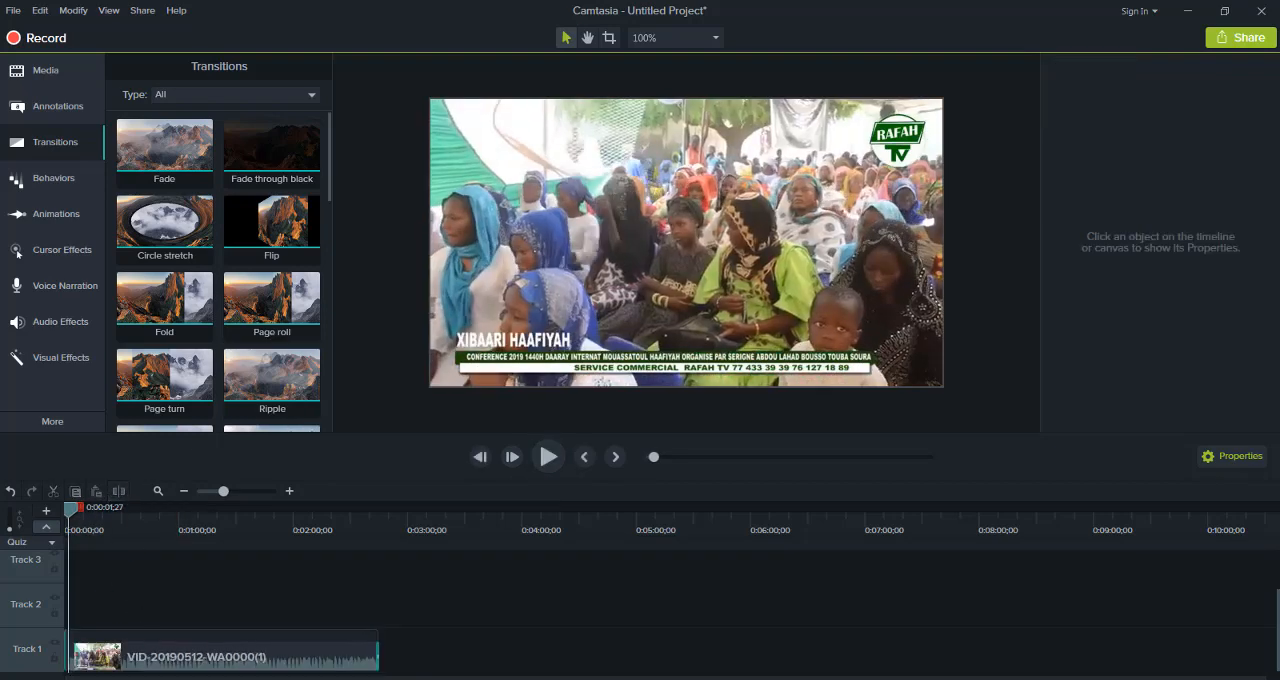
left_click_drag(174, 669, 179, 669)
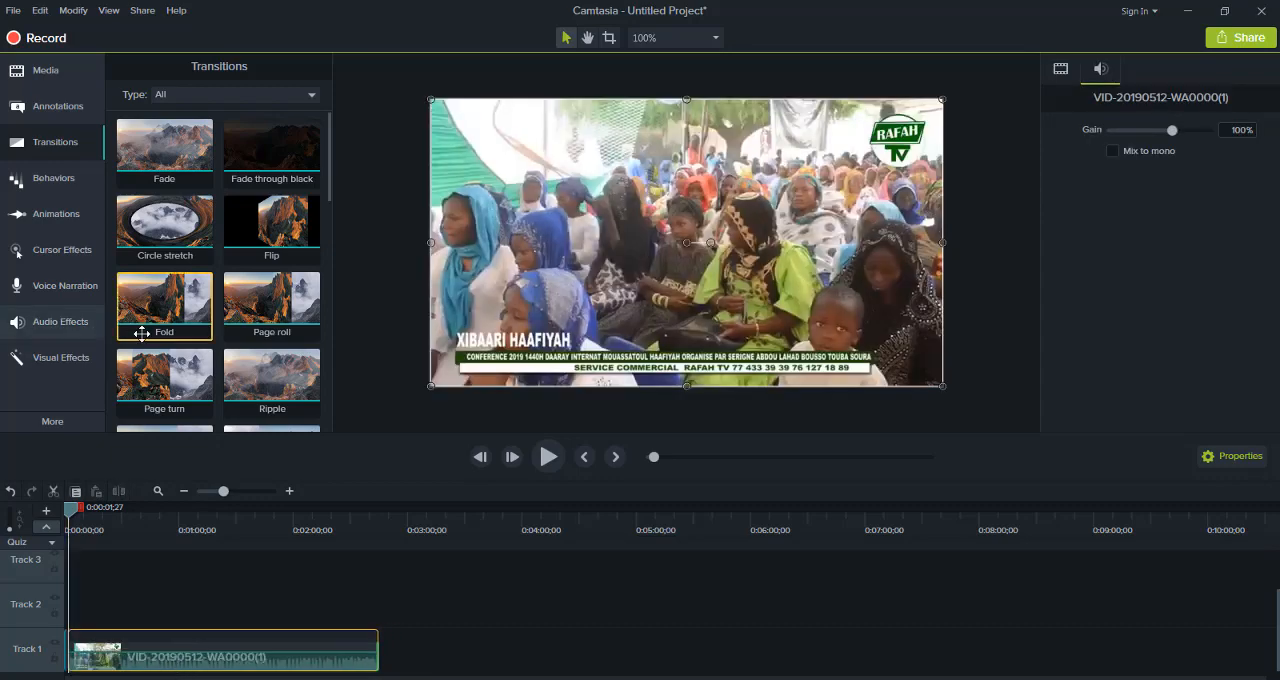
left_click_drag(107, 479, 76, 661)
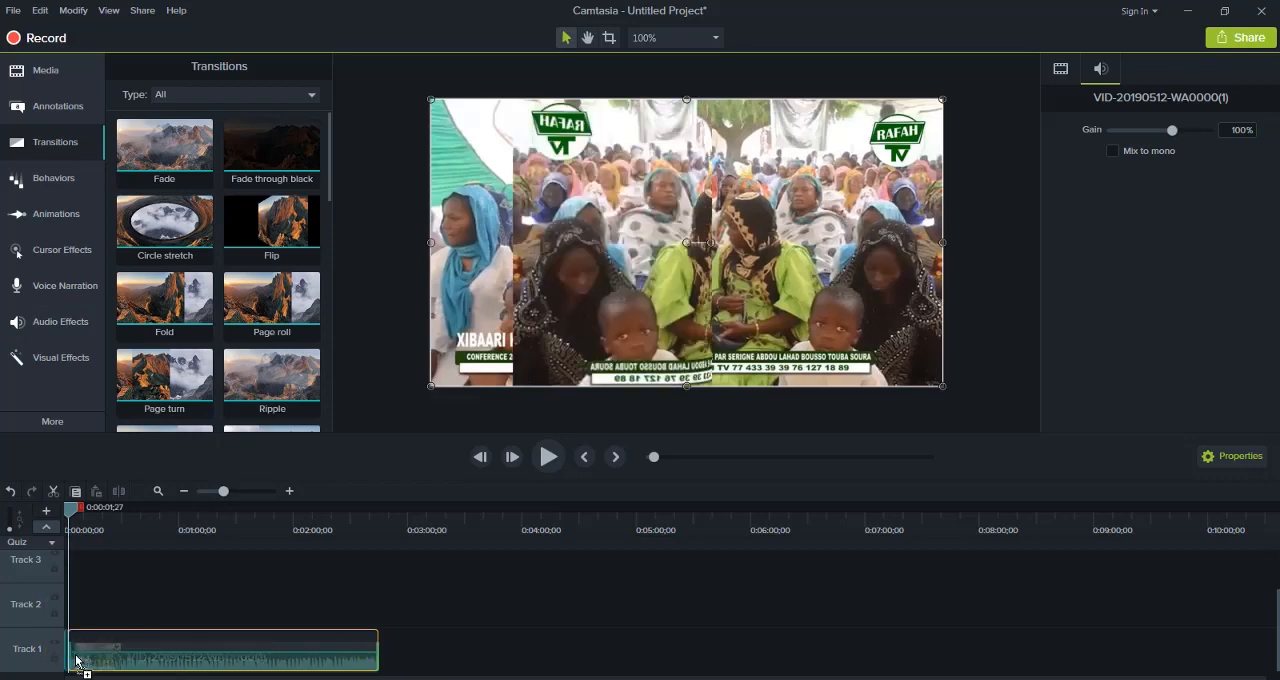
left_click(60, 519)
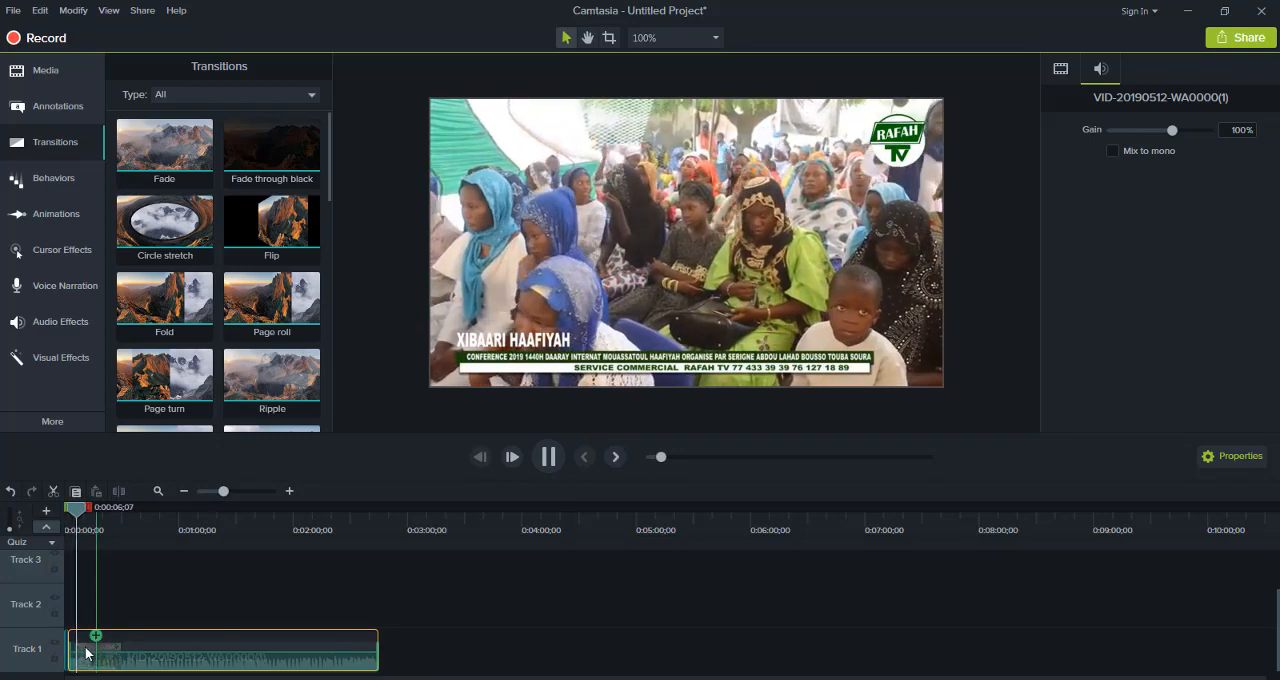
Split the Track 1 video at 0:00:09;12, apply the Page roll transition at the cut, and return the playhead to the start
left_click(118, 492)
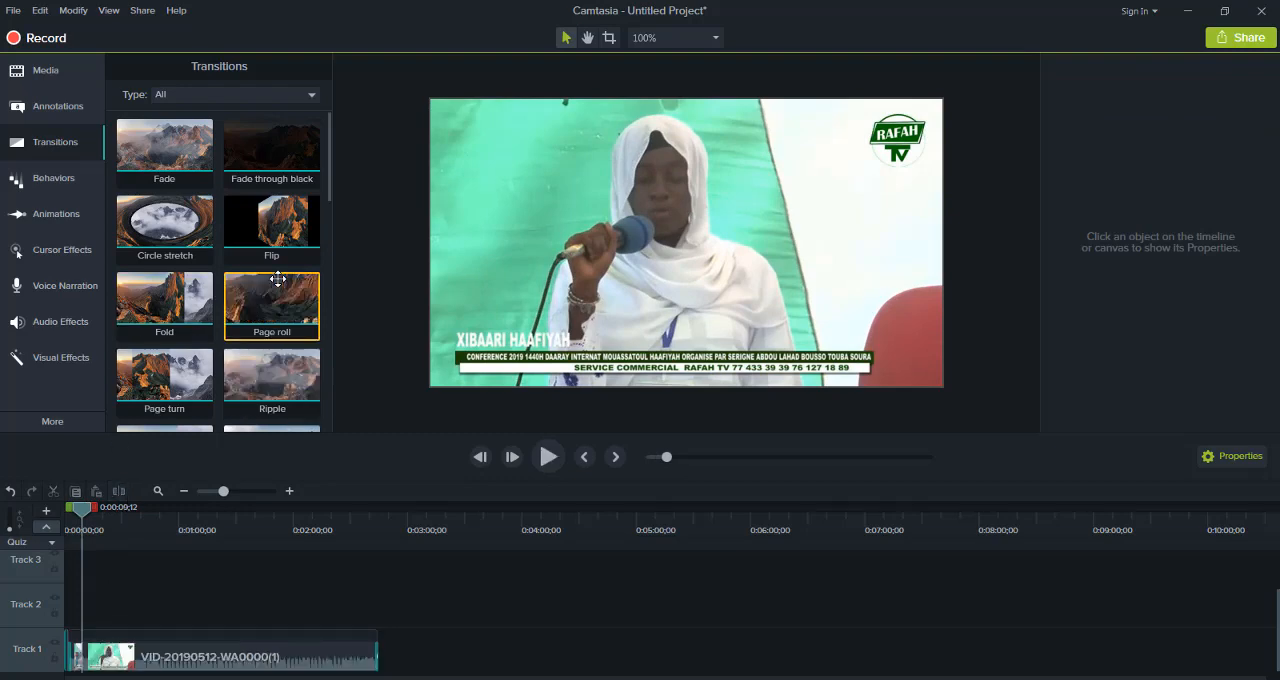
left_click_drag(272, 300, 98, 662)
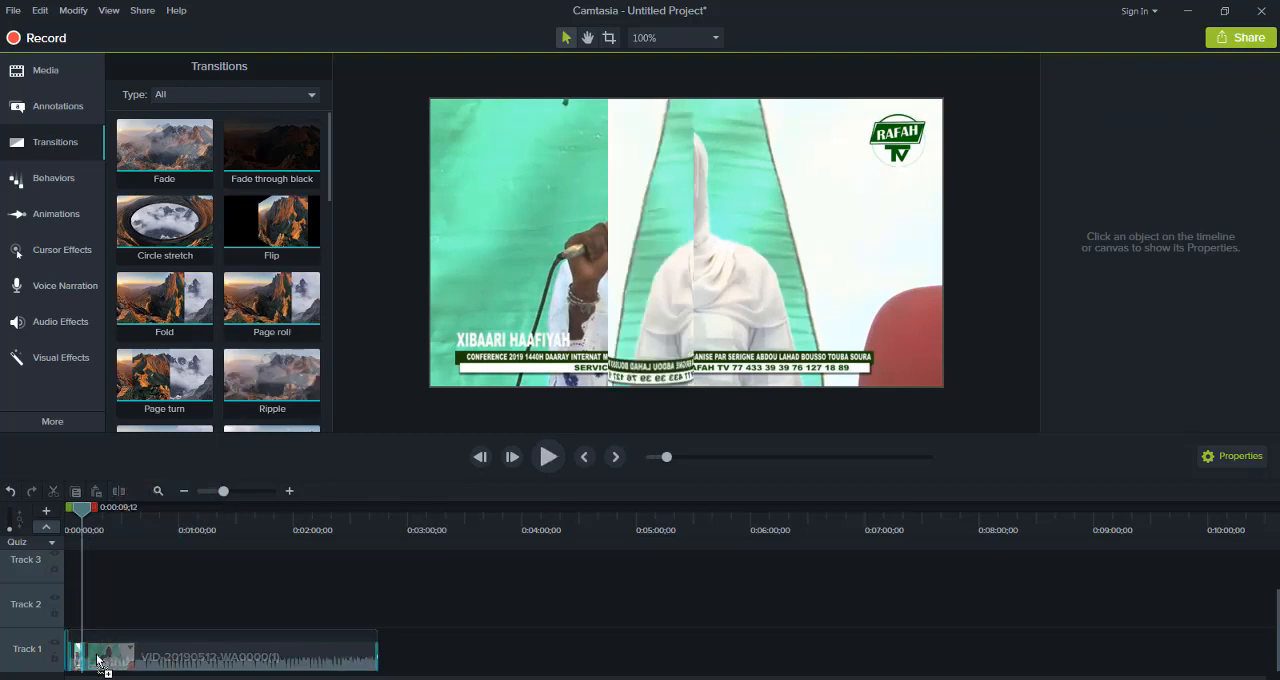
left_click_drag(82, 516, 17, 527)
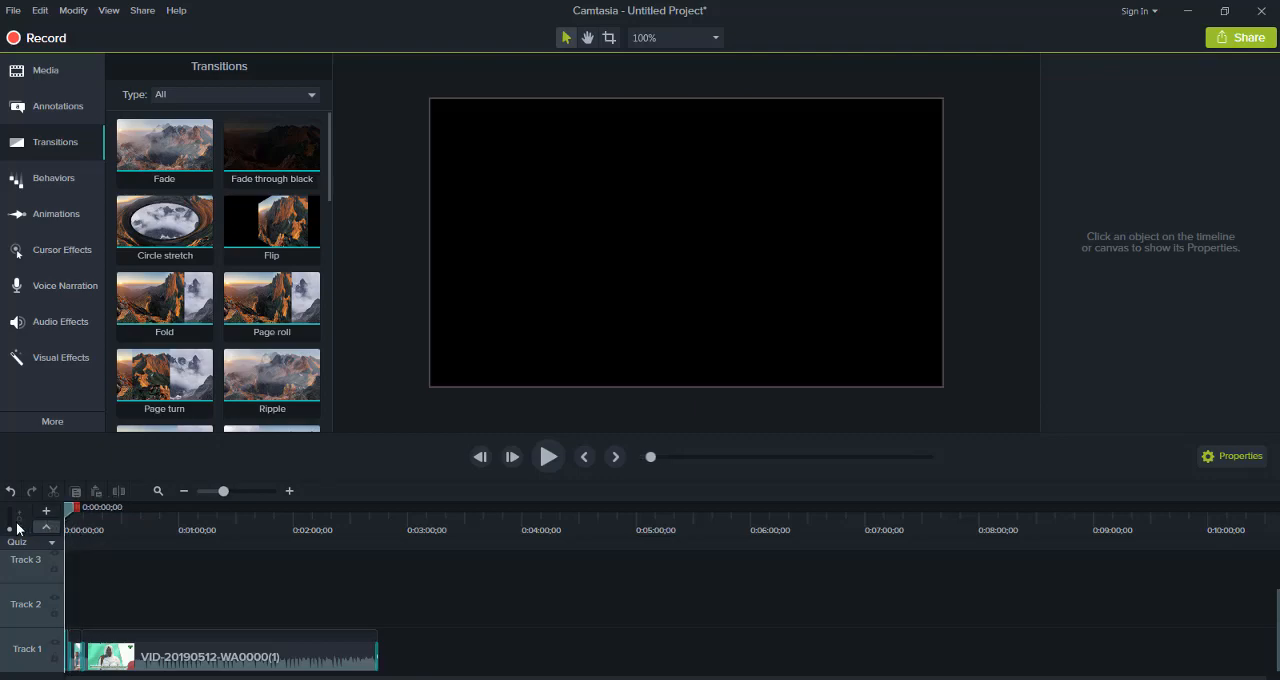
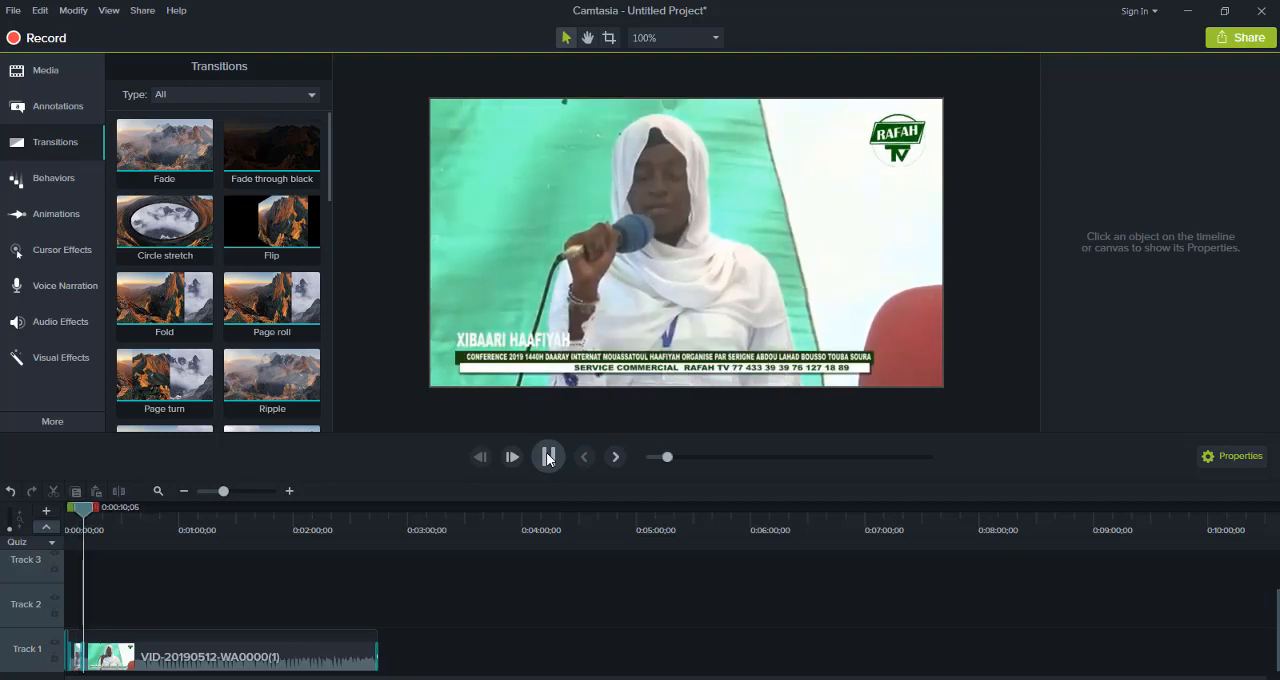
Apply the Jump And Fall behavior to the last clip segment on Track 1 and preview it from the timeline start
left_click(546, 459)
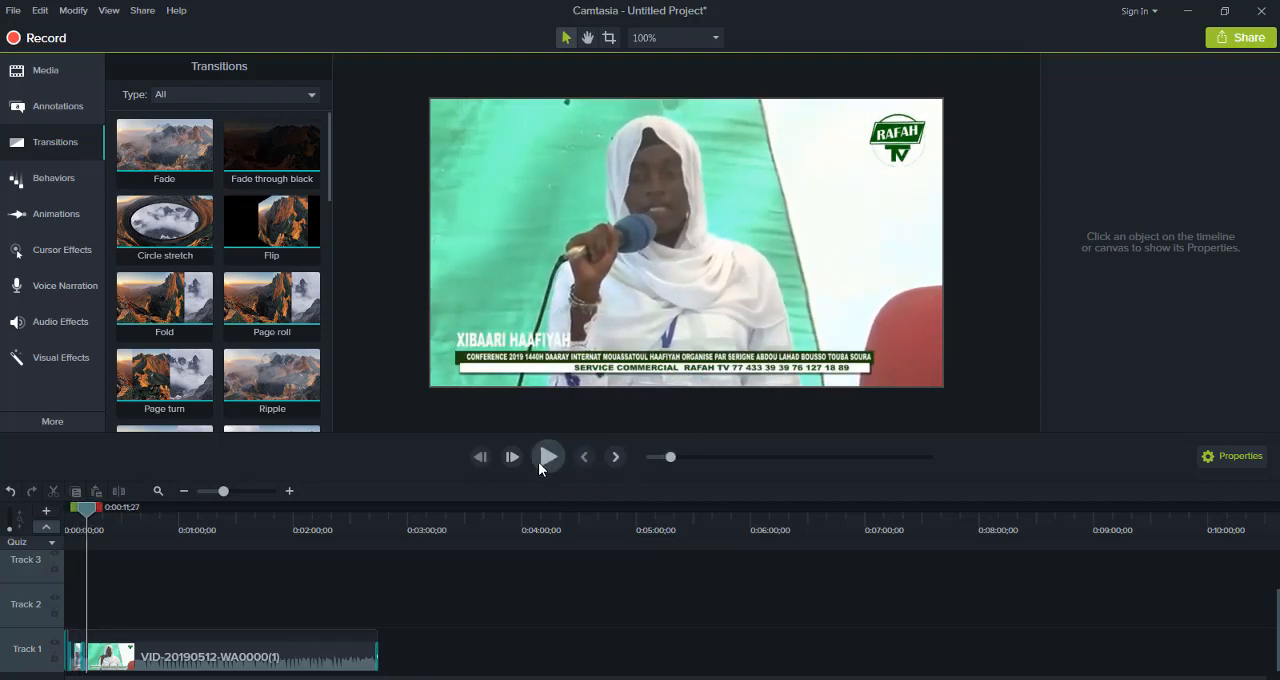
left_click(20, 180)
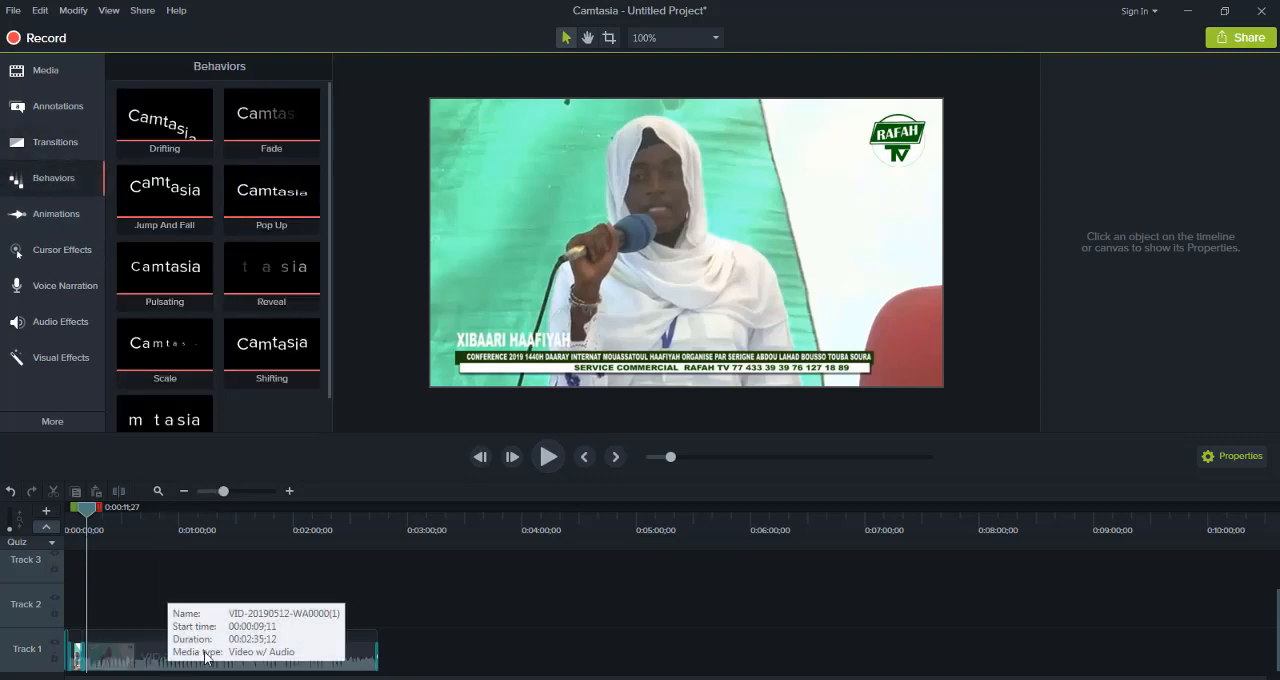
left_click_drag(90, 509, 20, 531)
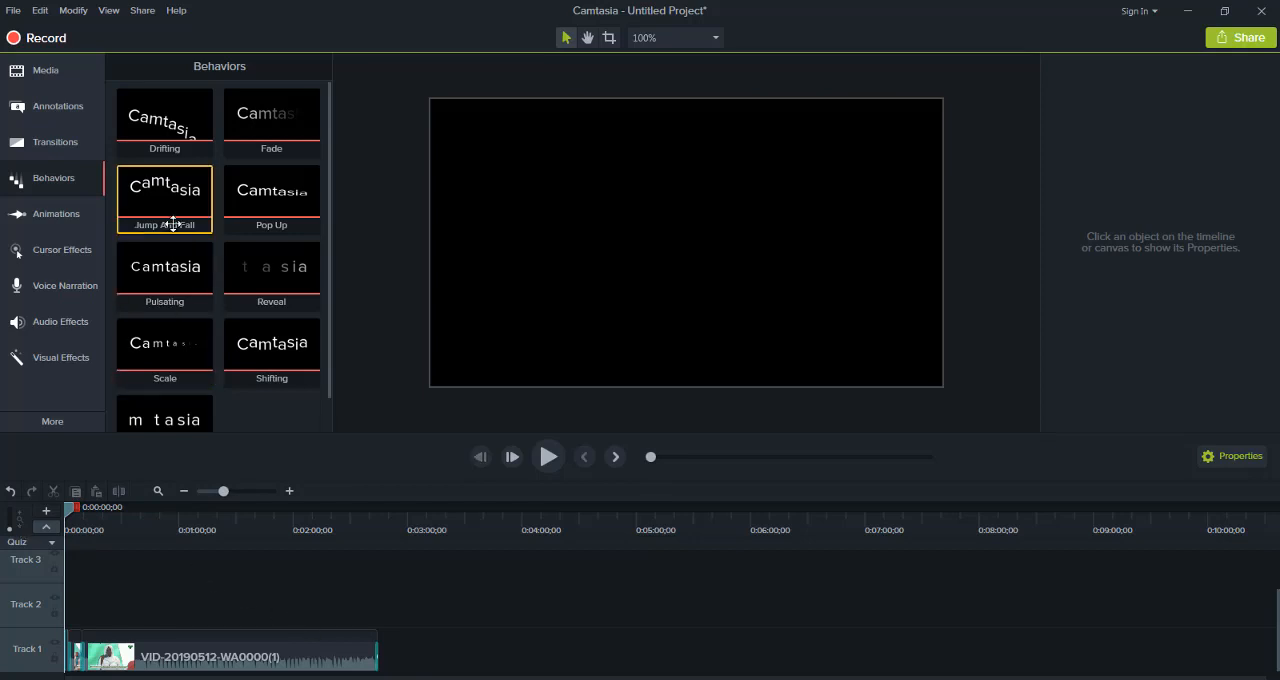
left_click_drag(173, 232, 171, 660)
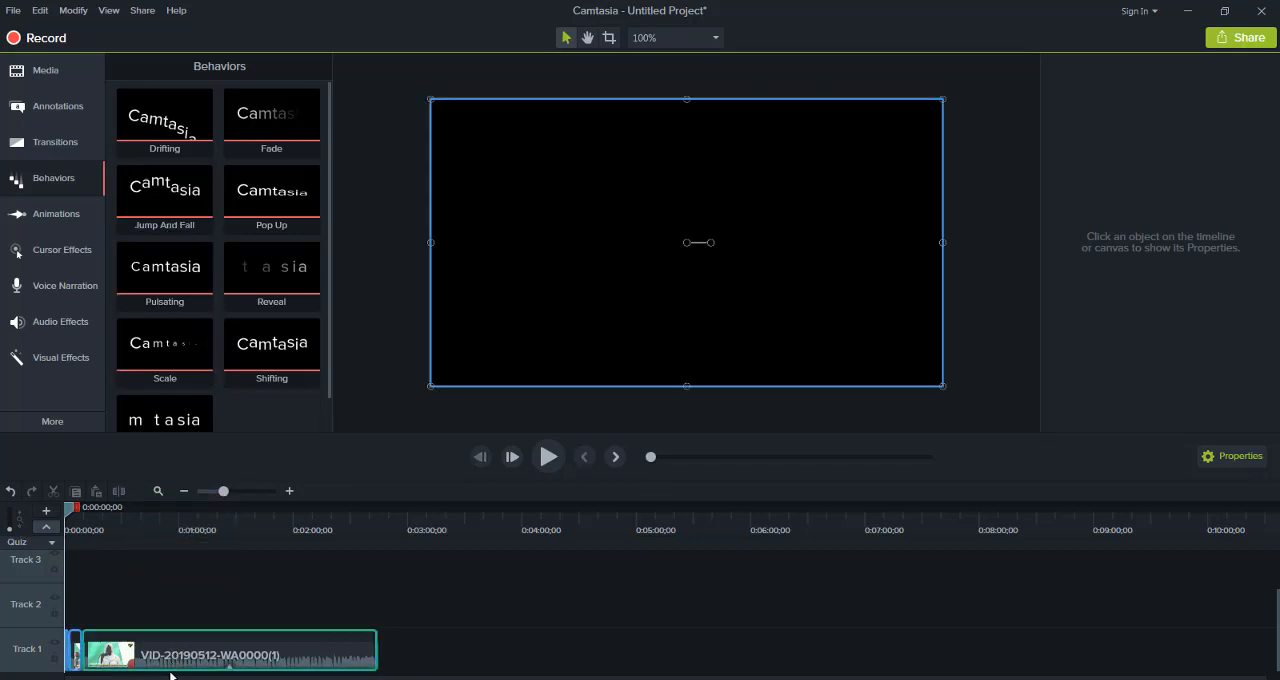
left_click(557, 458)
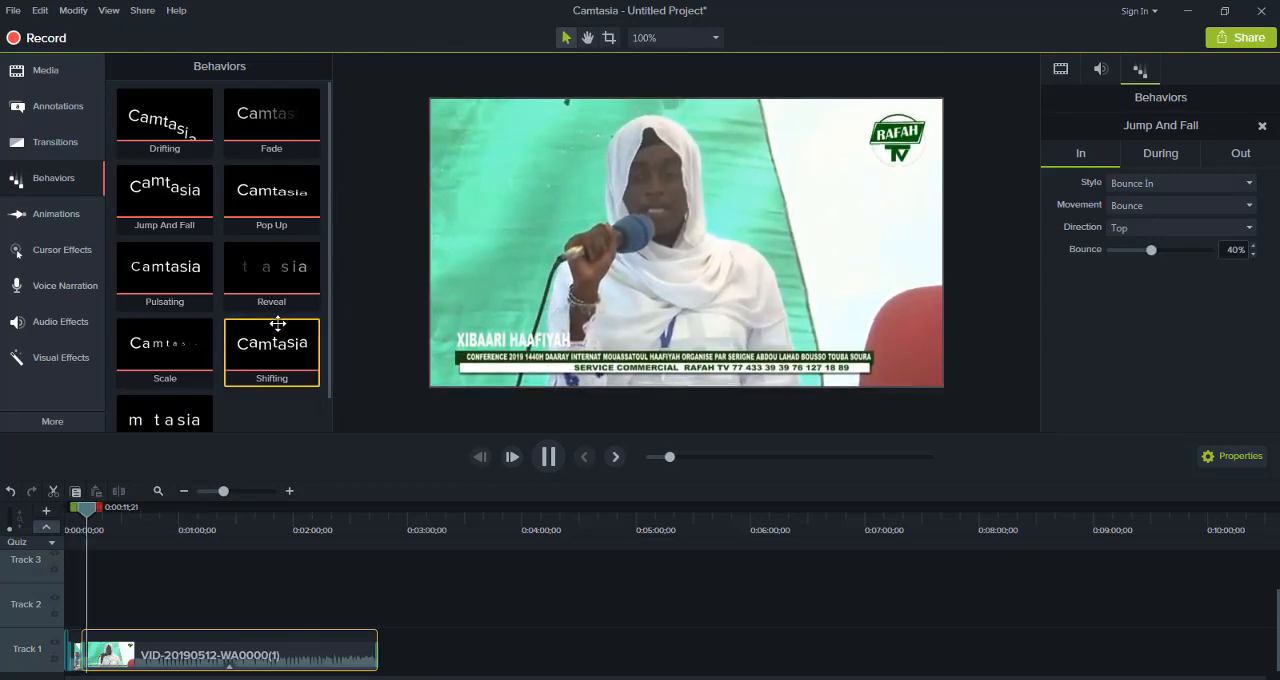
Add the Shifting and Drifting behaviors to the last clip segment on Track 1, playing the video to preview them
left_click_drag(277, 325, 195, 661)
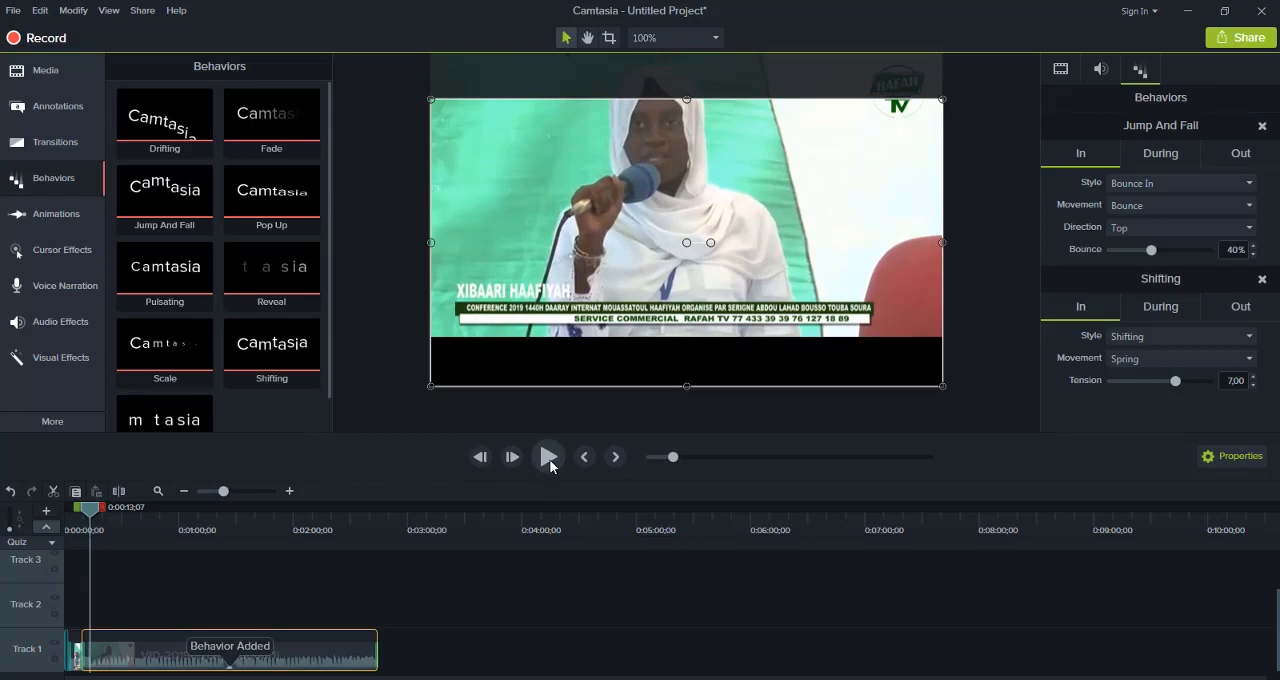
left_click(549, 457)
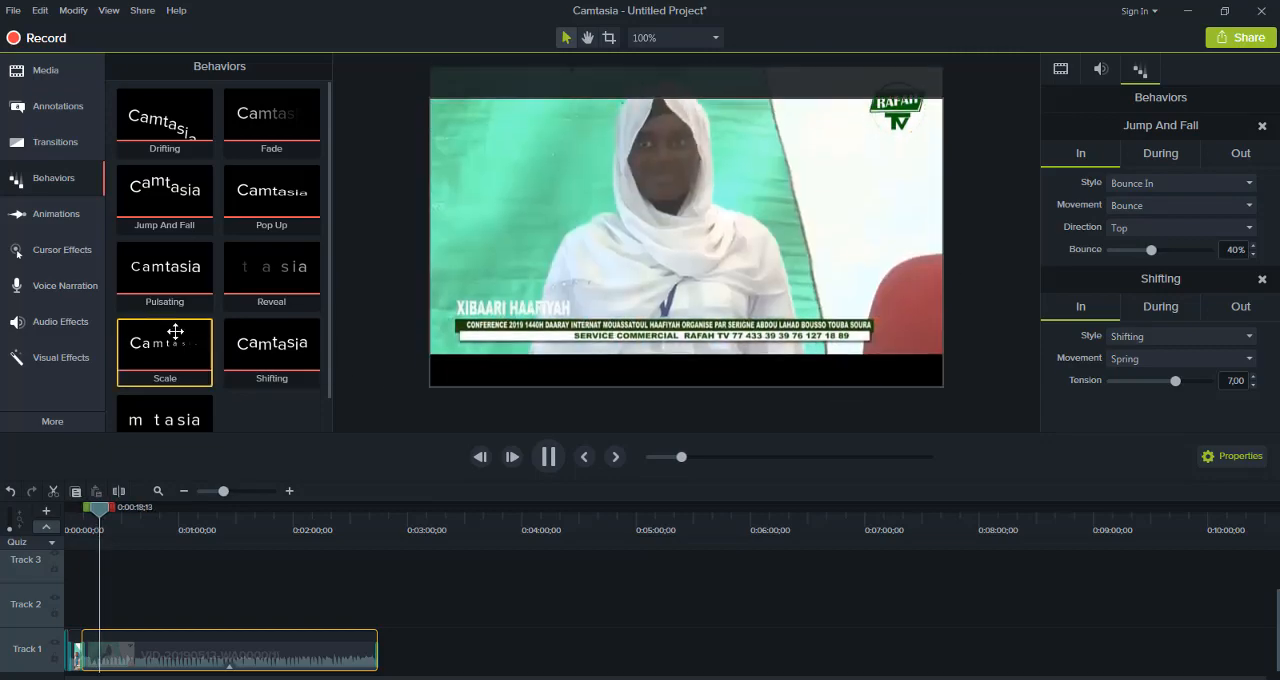
left_click(129, 667)
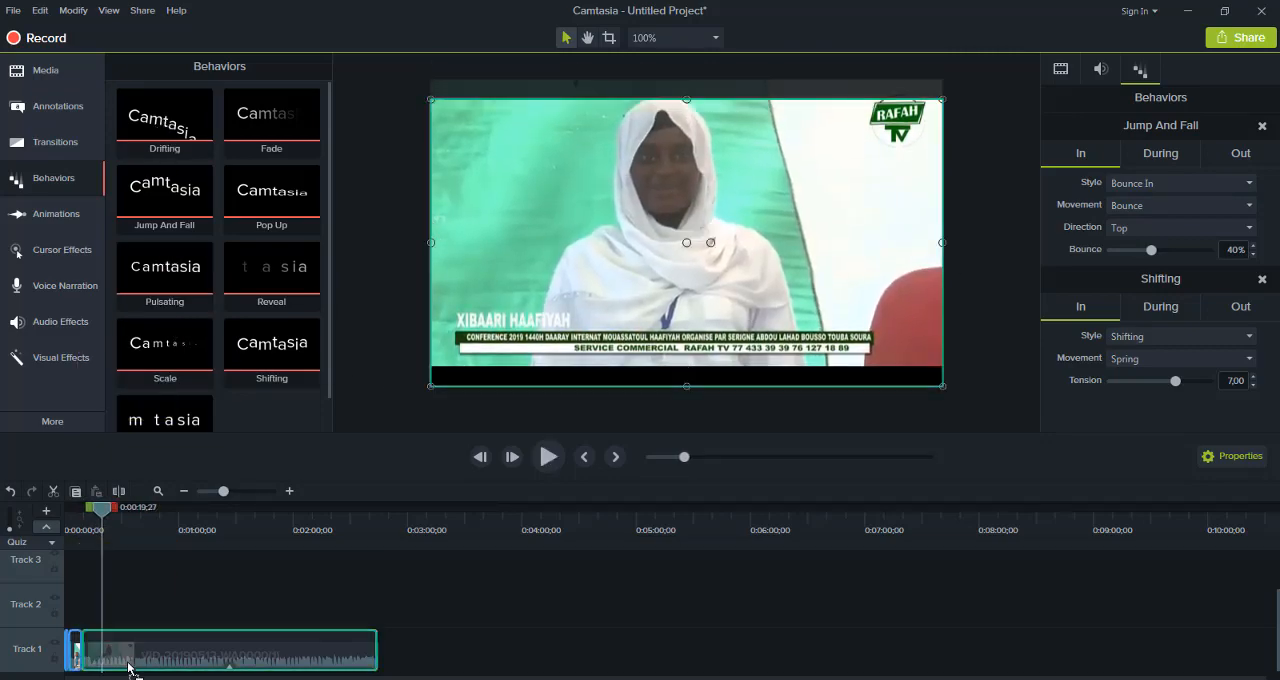
left_click_drag(128, 668, 132, 649)
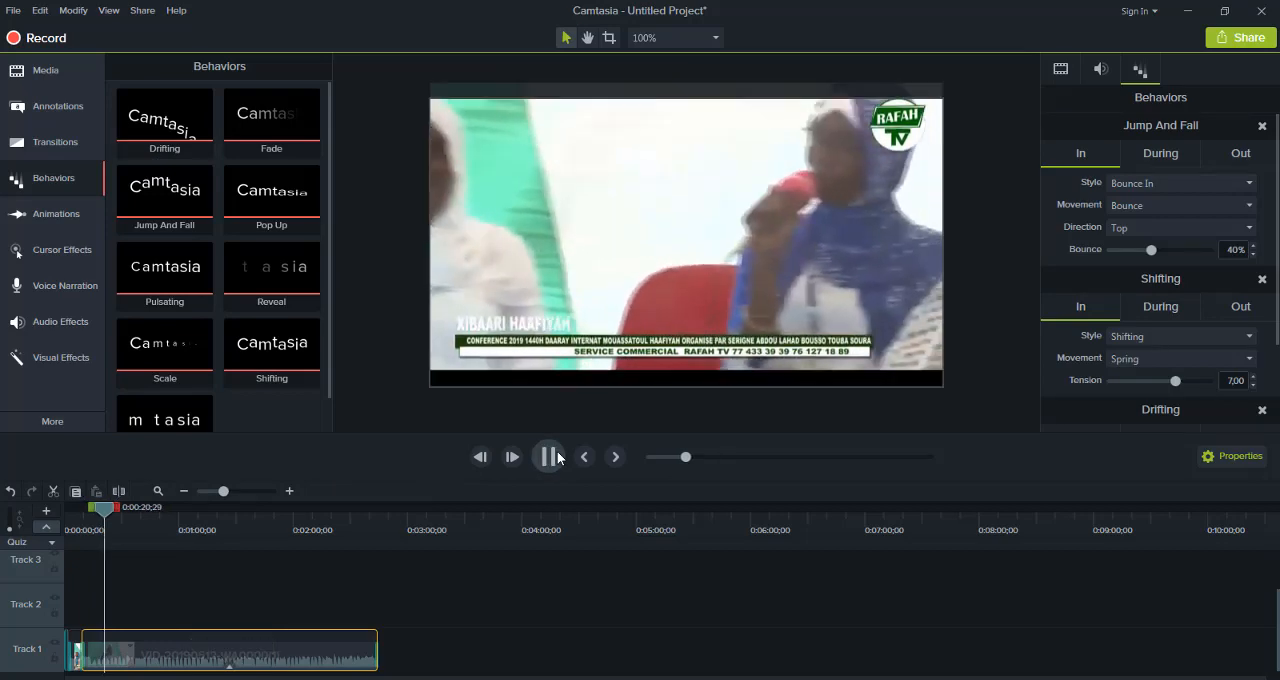
Apply the Circle stretch transition to the last clip segment on Track 1 and resume playback
left_click(47, 146)
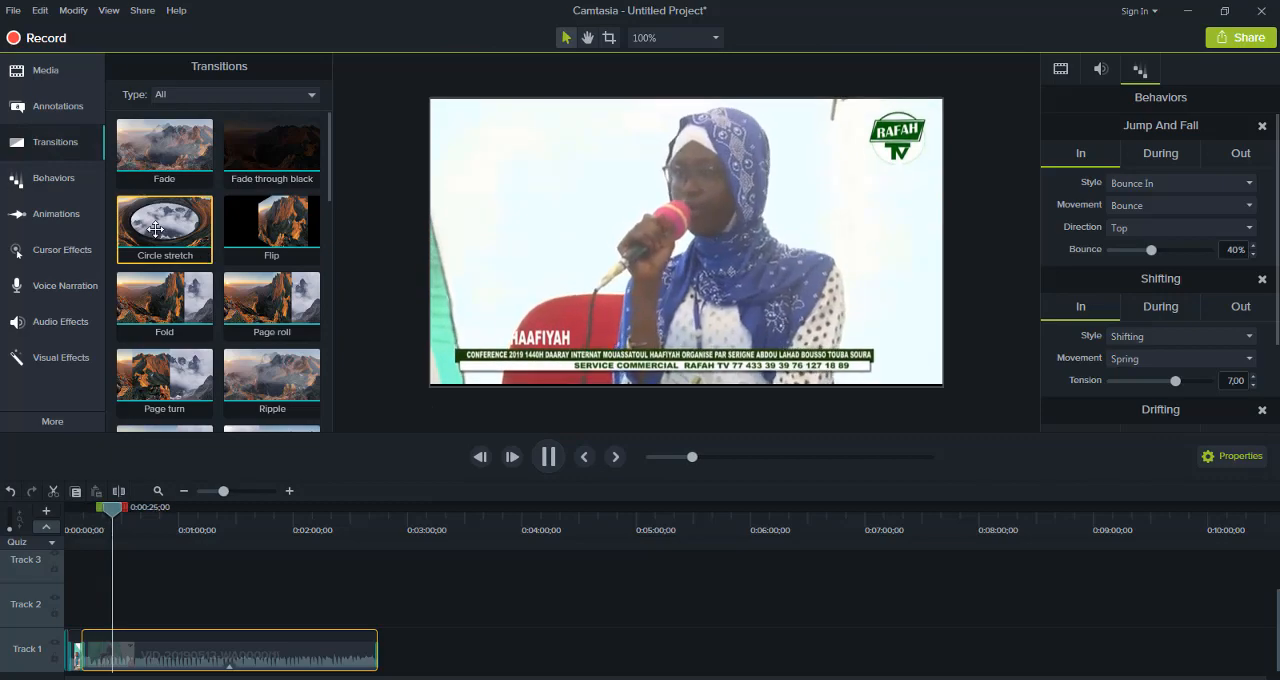
left_click_drag(208, 256, 178, 657)
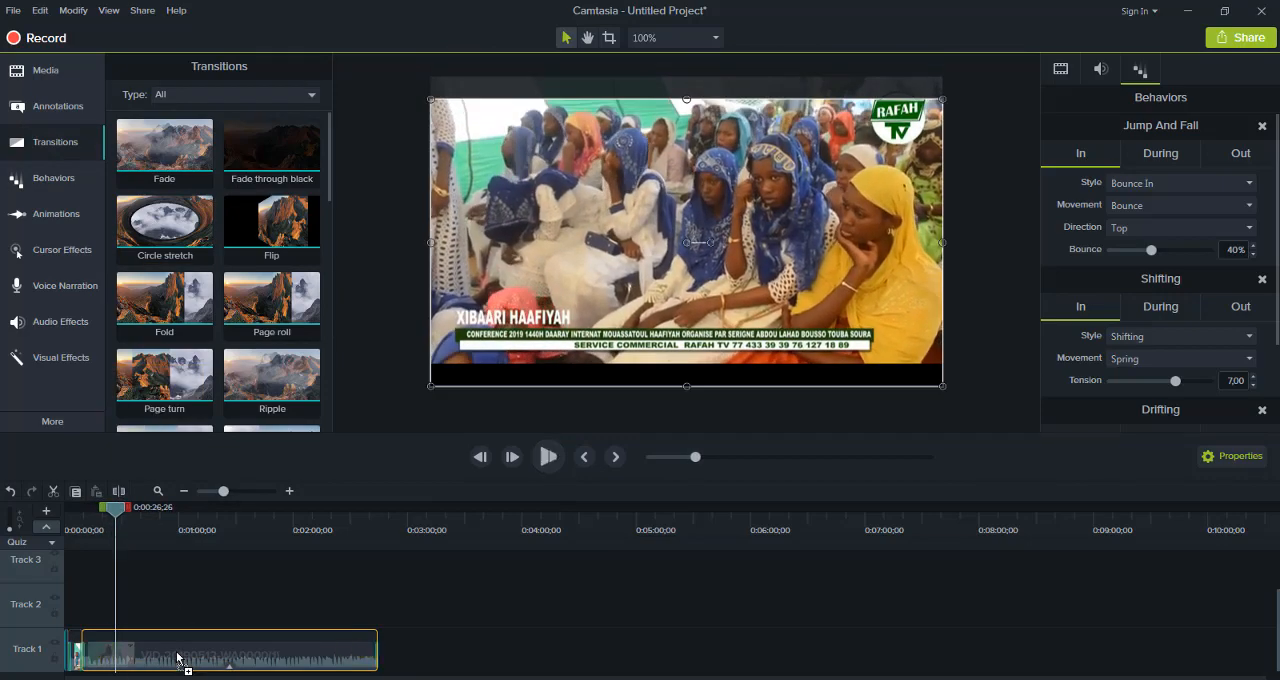
left_click(549, 456)
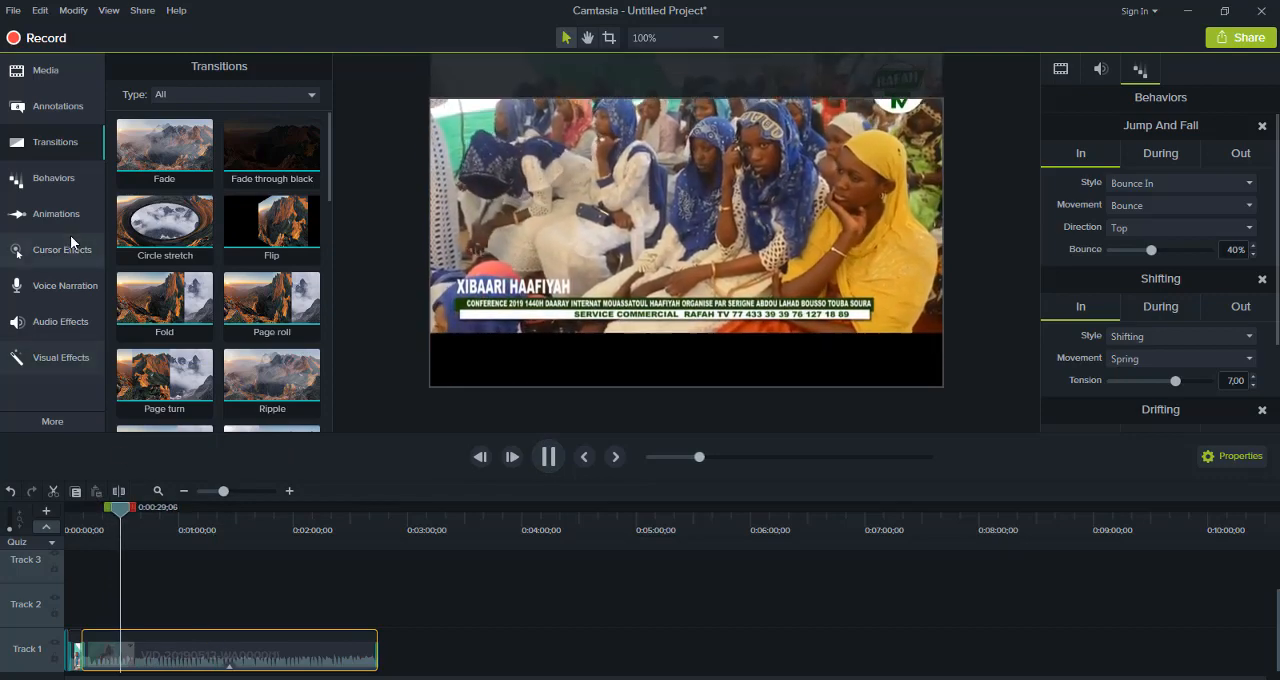
Show the Zoom-n-Pan animation options and return the playhead to the timeline start
left_click(67, 184)
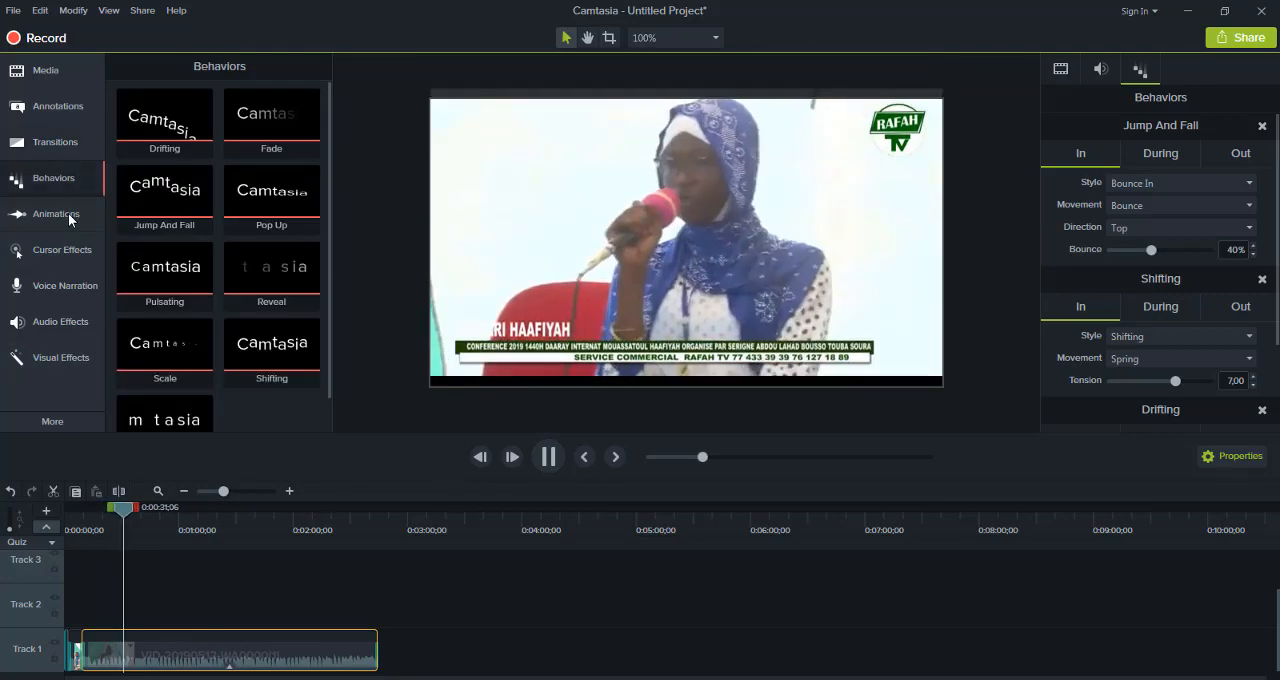
left_click(70, 214)
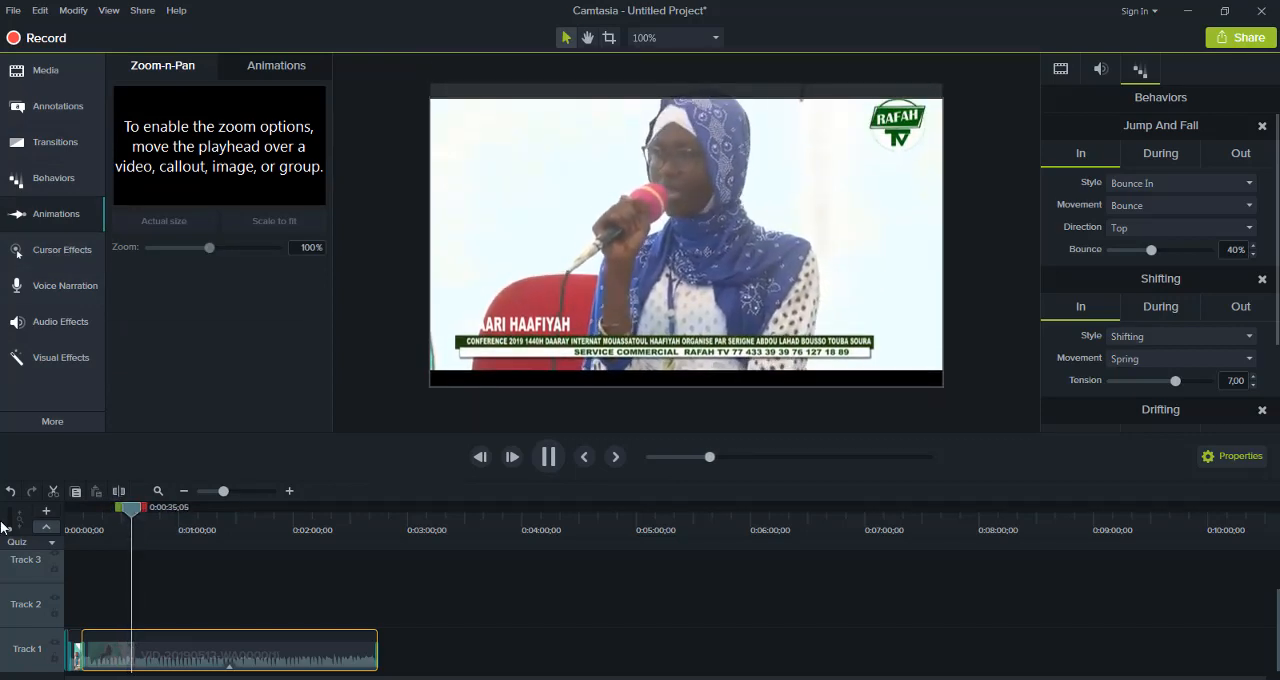
left_click_drag(133, 512, 34, 537)
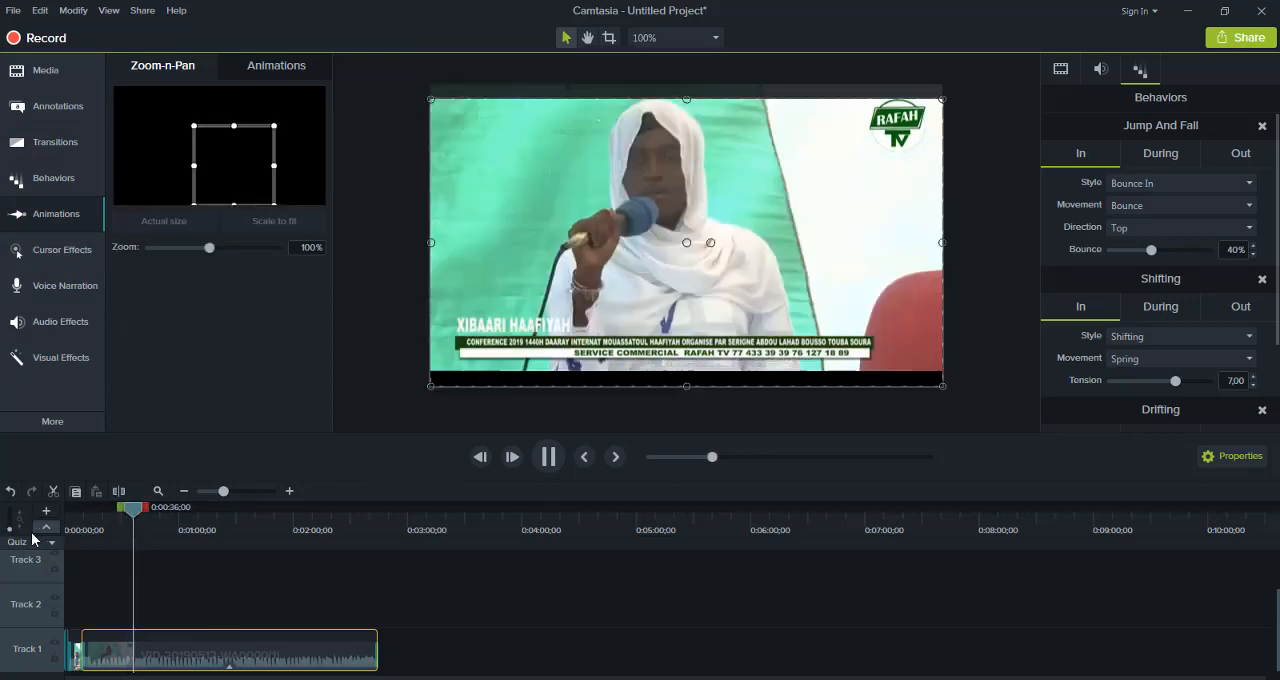
Import the image IMG-20191011-WA0040 from the travaille folder on the desktop into the Media Bin
left_click(61, 81)
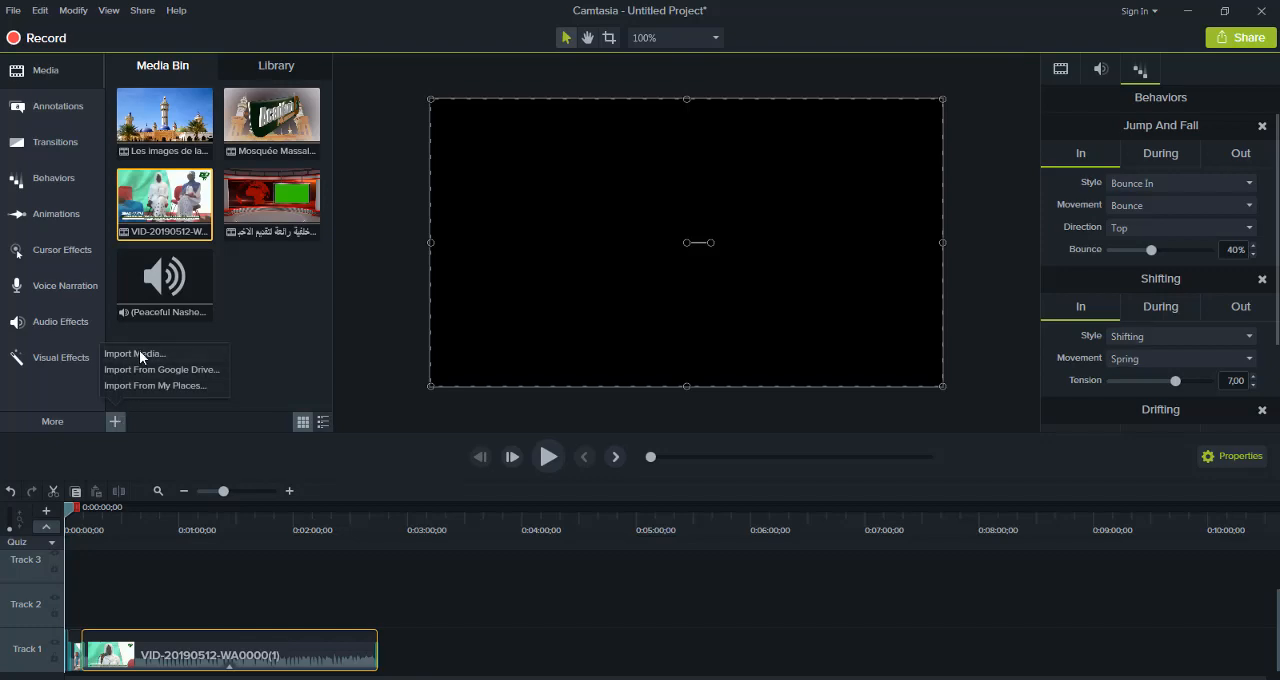
left_click(145, 352)
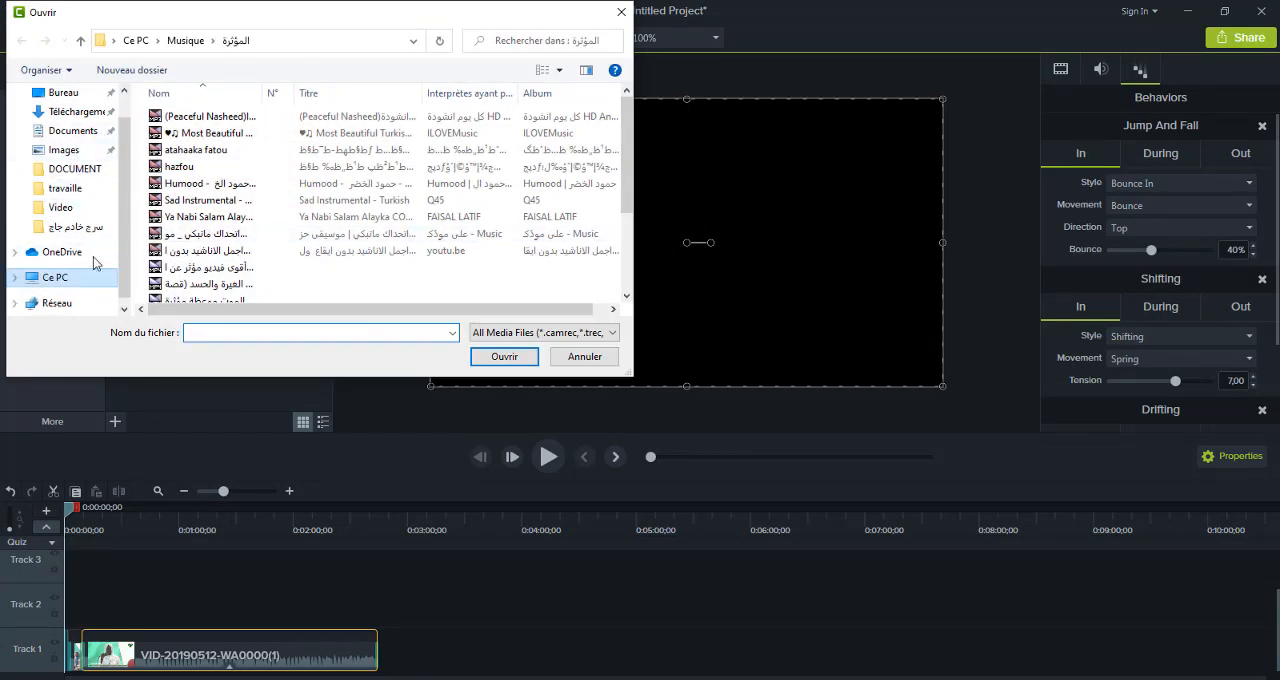
left_click(82, 93)
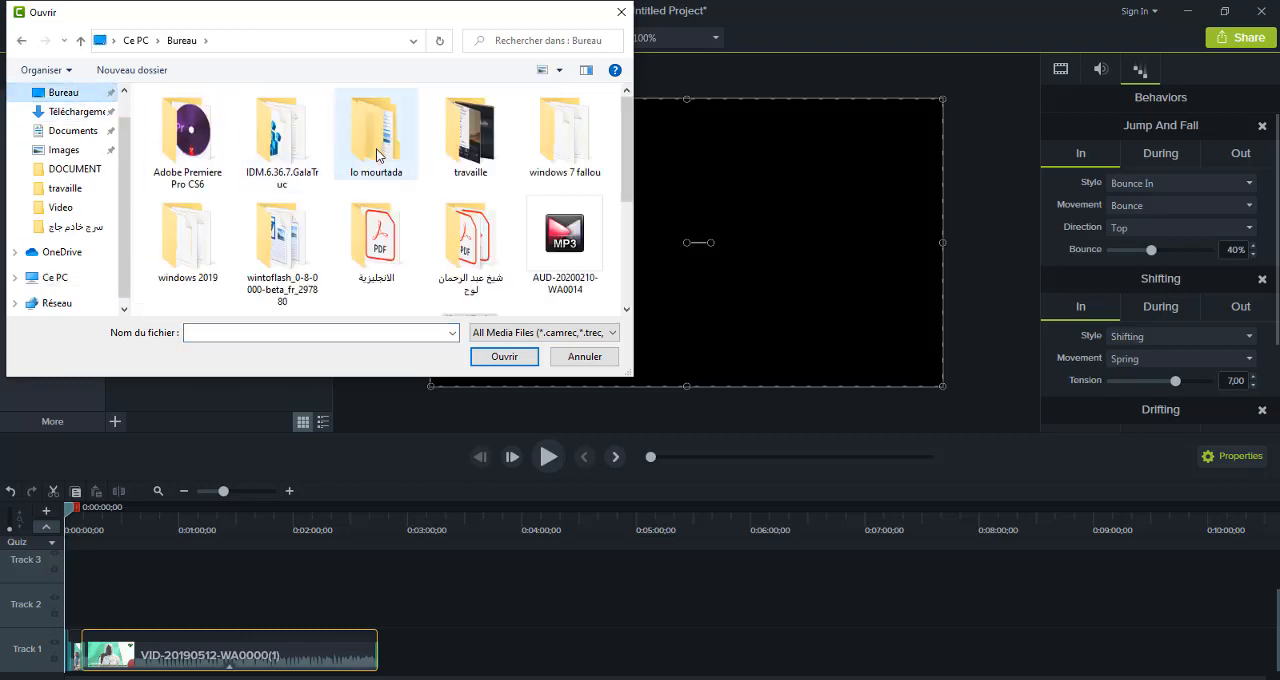
left_click(462, 168)
double_click(462, 168)
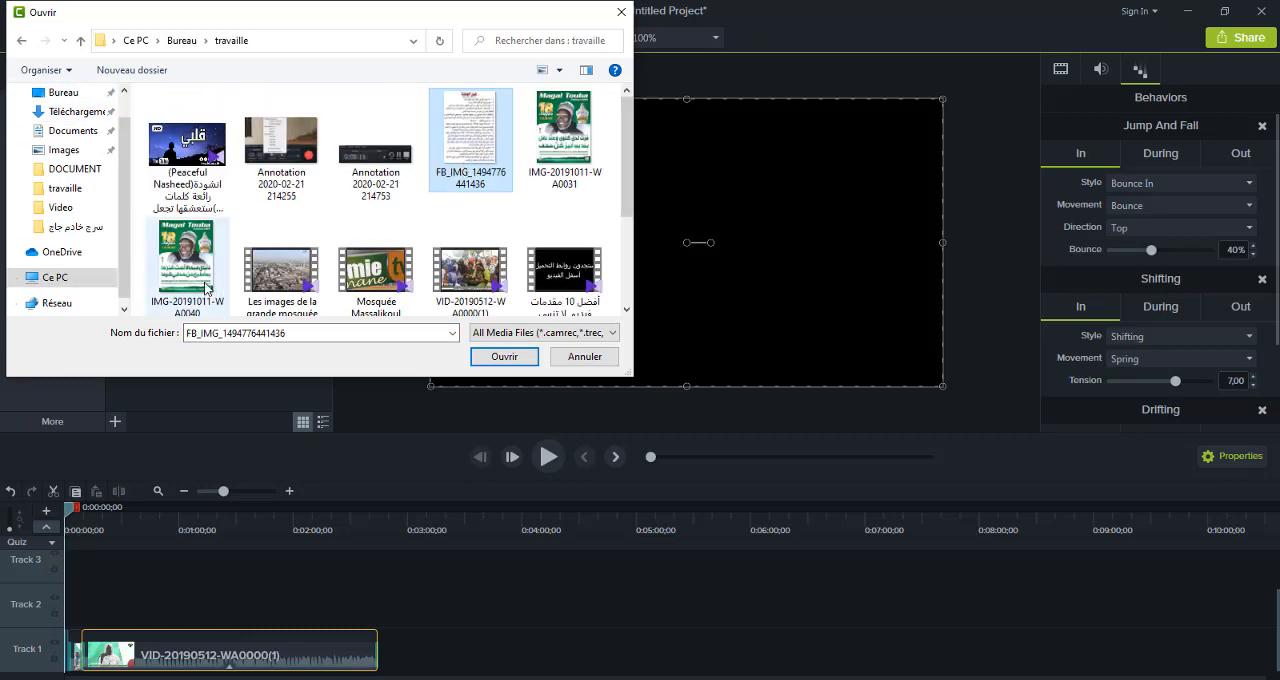
double_click(188, 258)
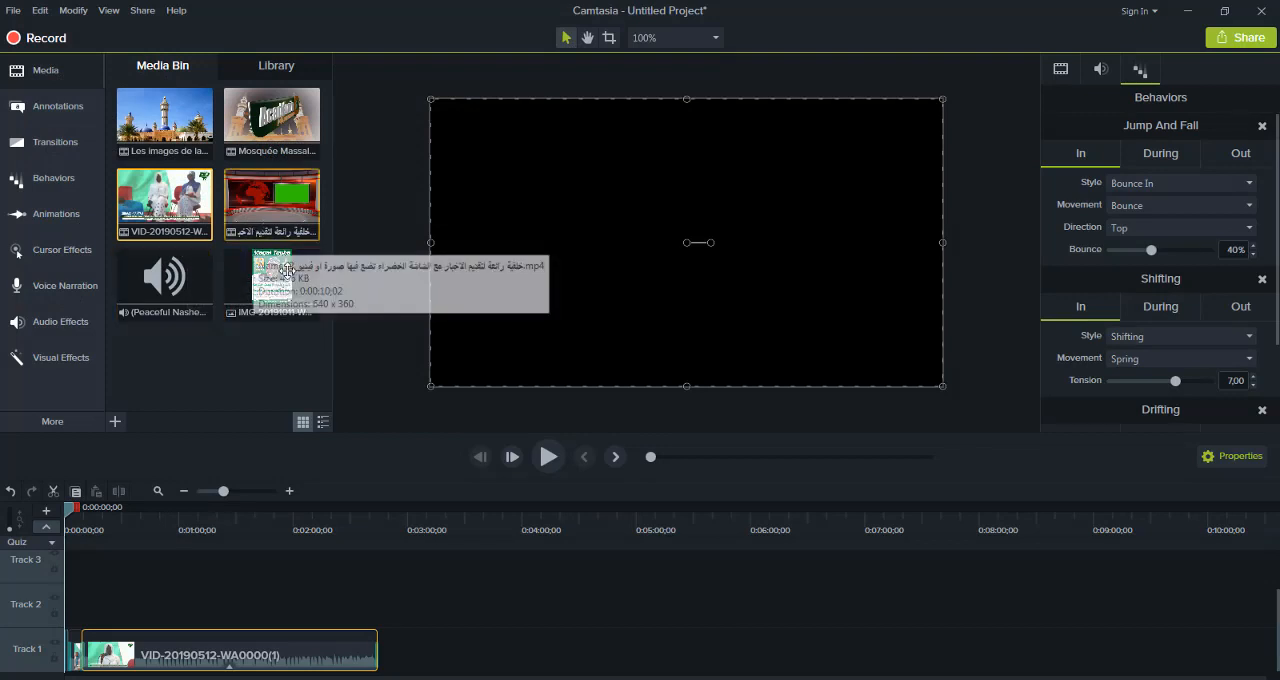
Place IMG-20191011-WA0040 on Track 2 at the timeline start and extend its duration
left_click_drag(285, 280, 42, 606)
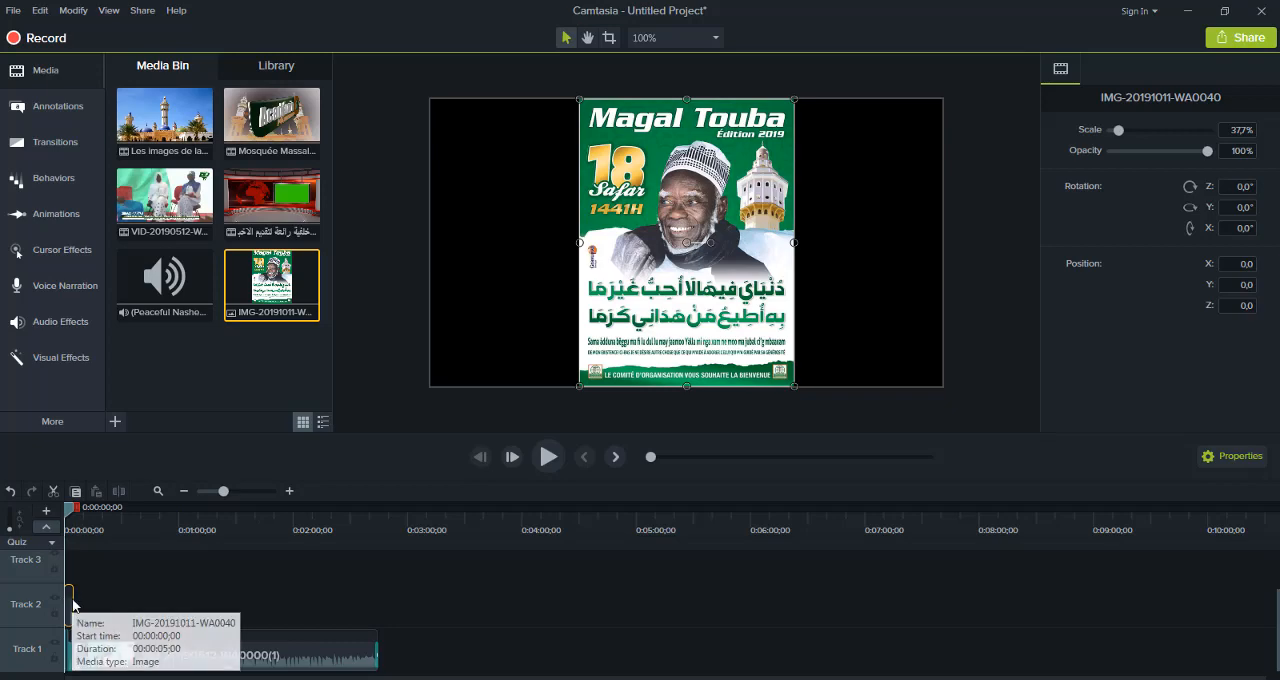
left_click_drag(71, 598, 116, 595)
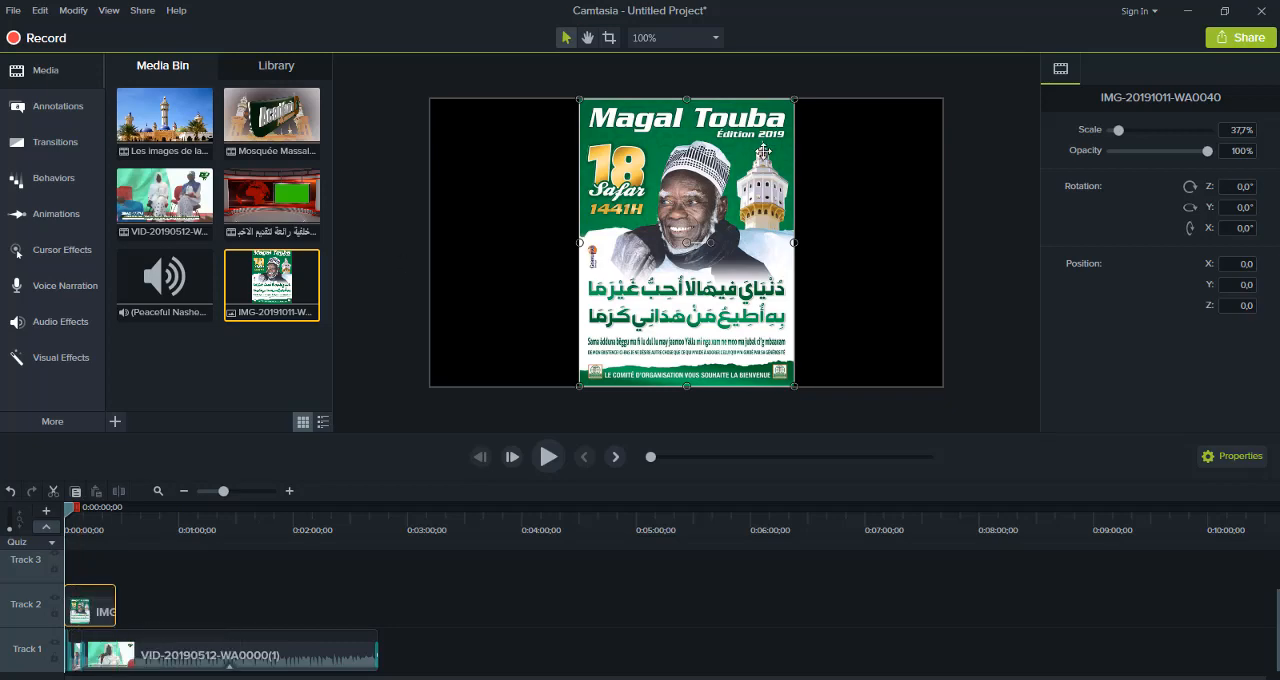
Add a Zoom-n-Pan animation at the image's start, zoom to 128%, scale it back to fit, and play the timeline
left_click(93, 252)
left_click(80, 288)
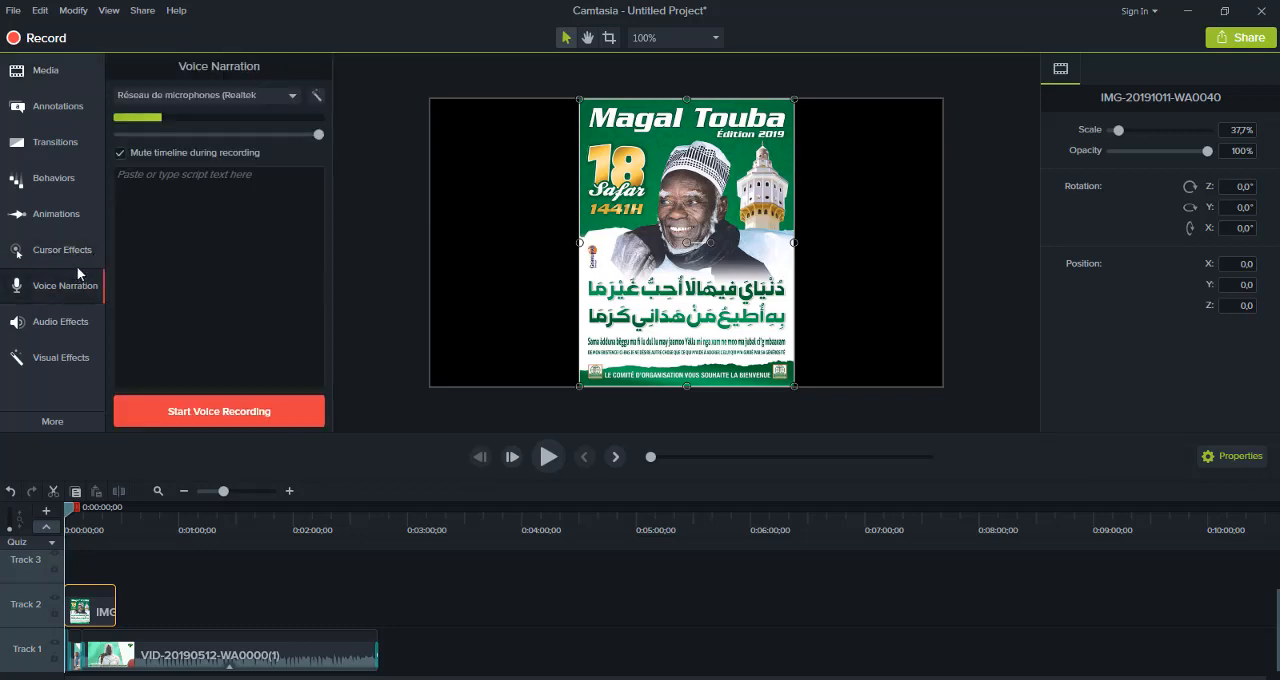
left_click(61, 218)
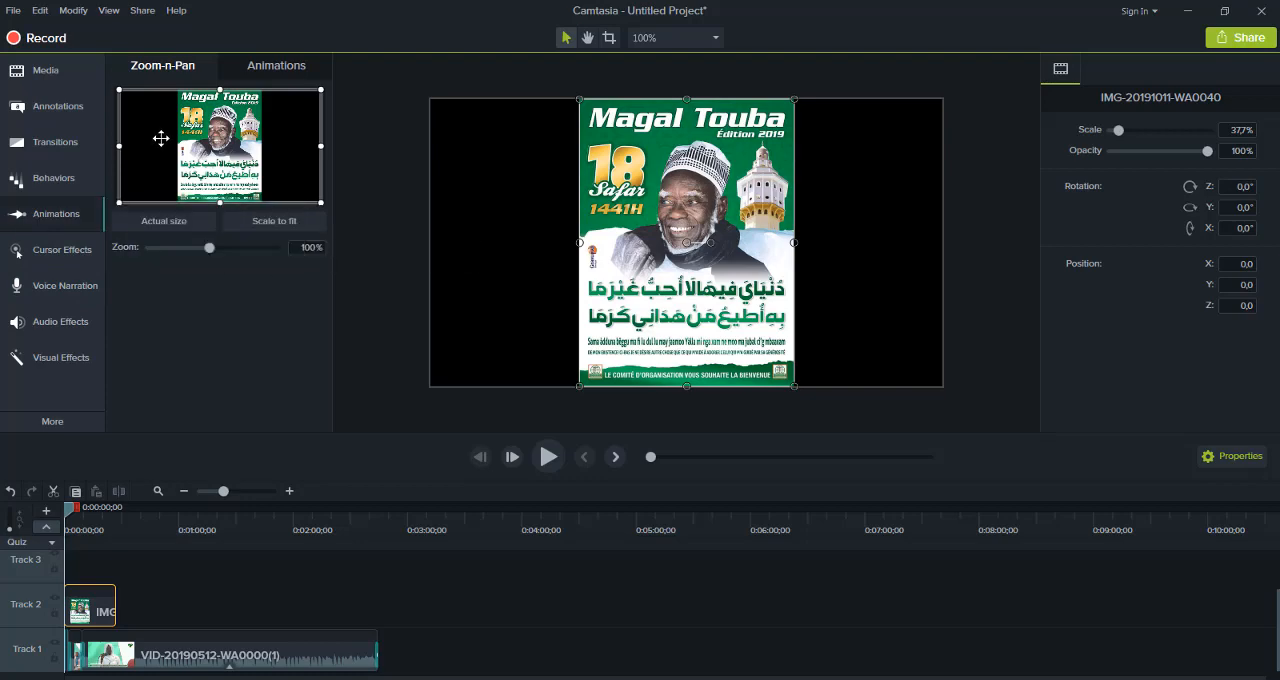
left_click_drag(124, 200, 163, 178)
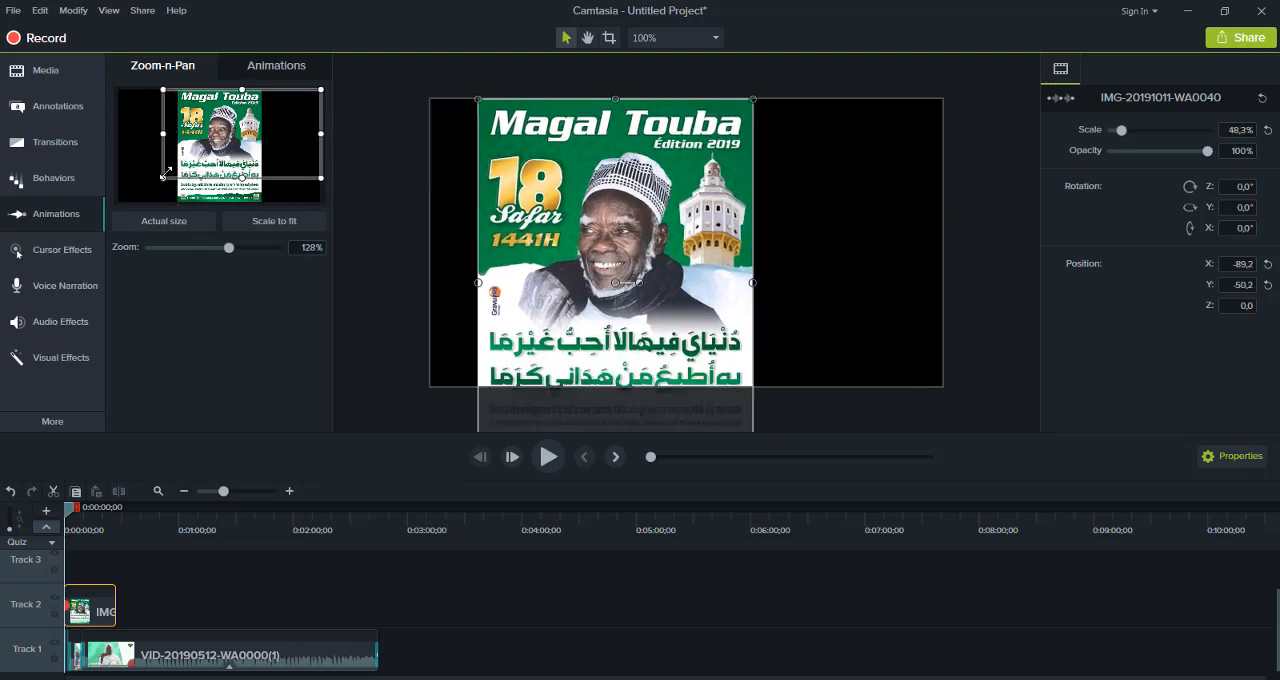
left_click(256, 225)
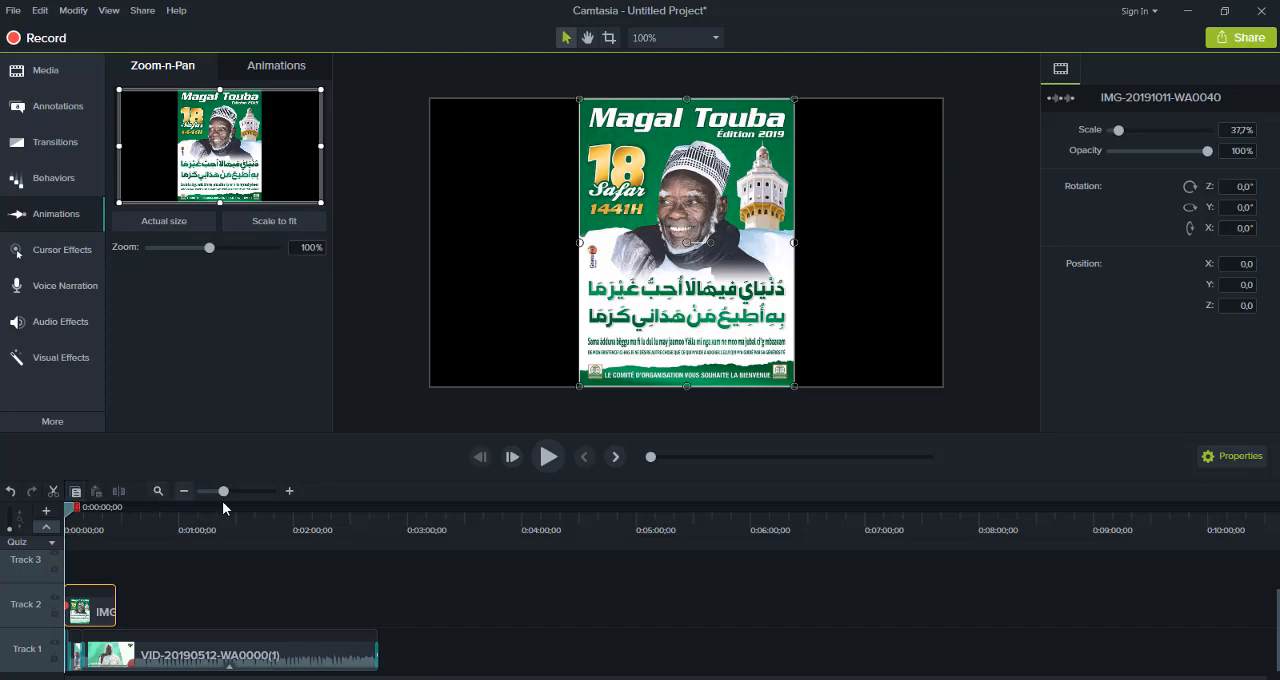
left_click(554, 466)
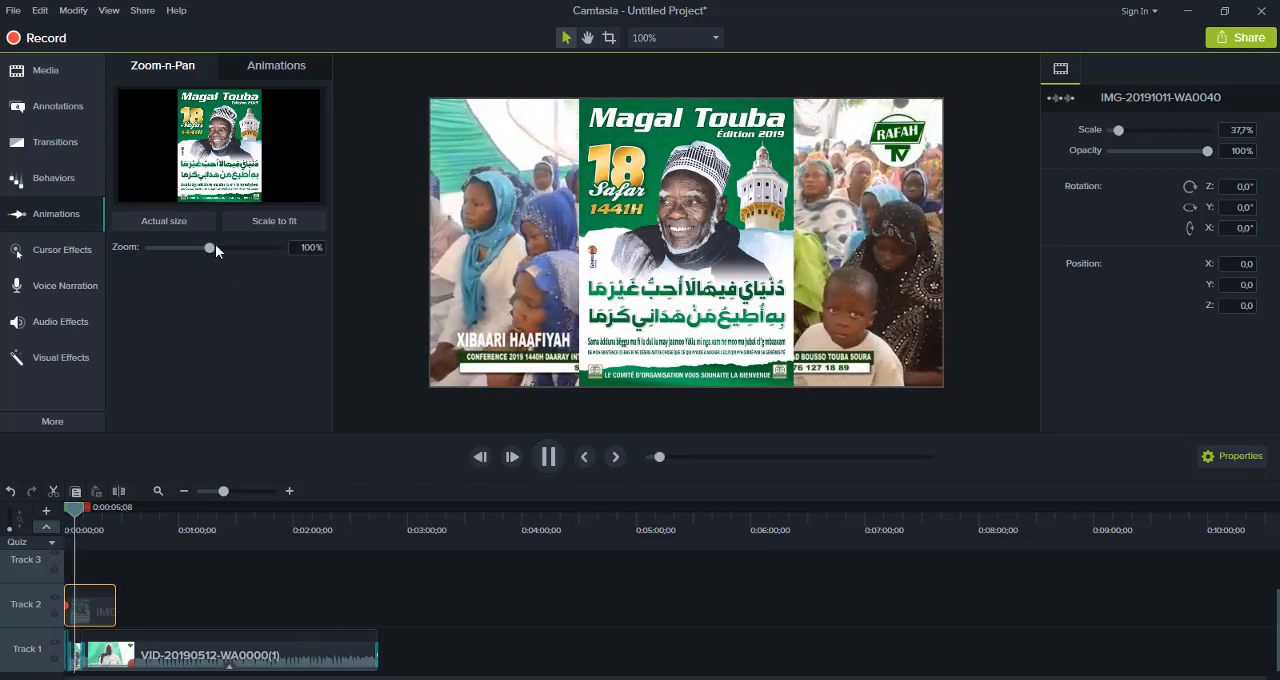
At 0:00:05;19, add a Zoom-n-Pan animation at 184%, scale it back to fit, and resume playback
left_click(215, 246)
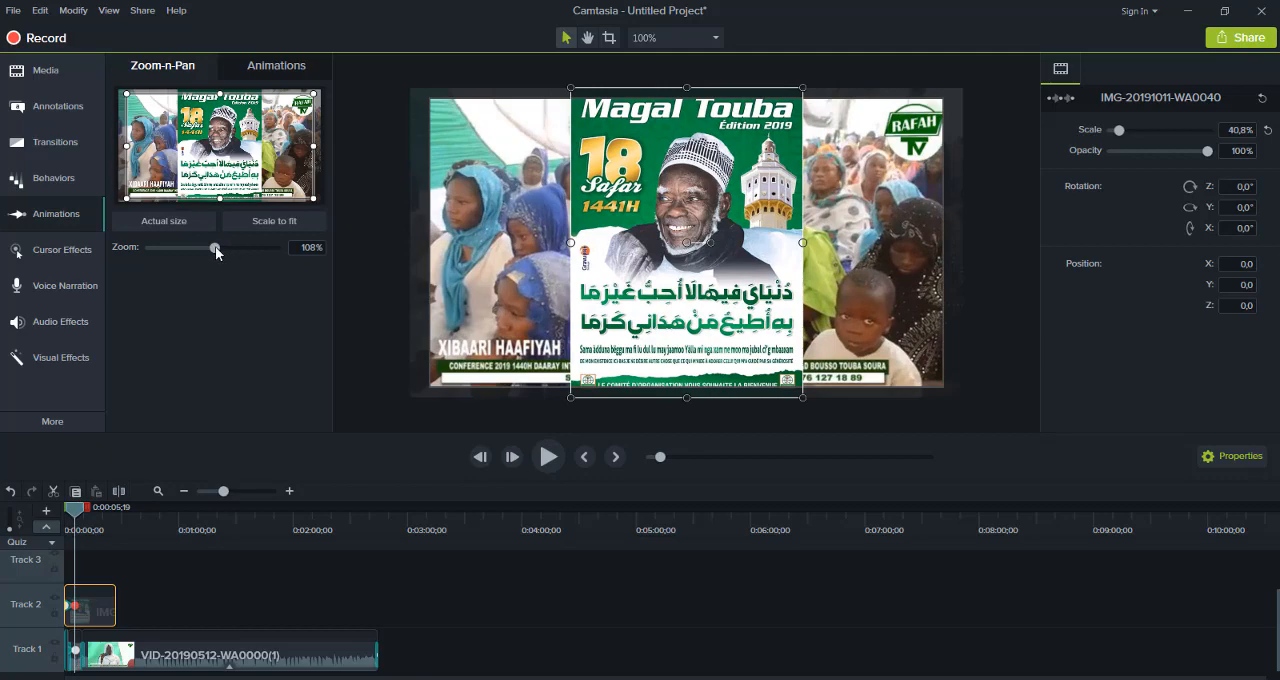
left_click_drag(215, 246, 265, 253)
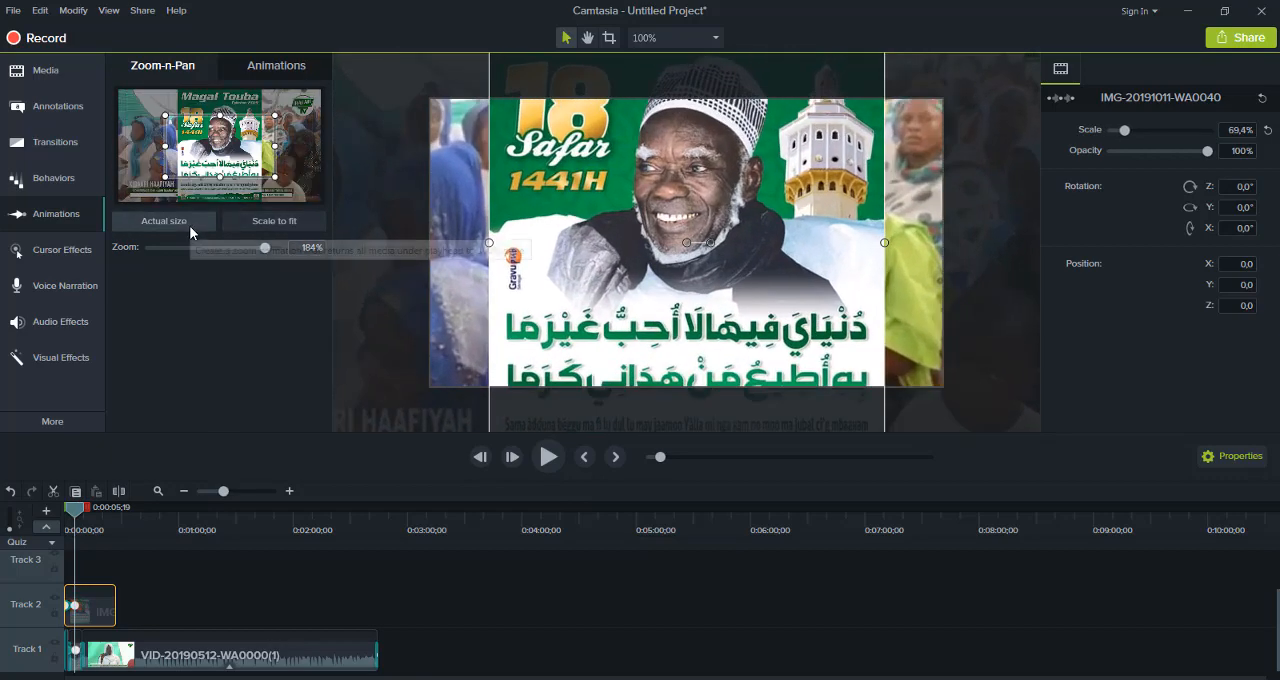
left_click(253, 222)
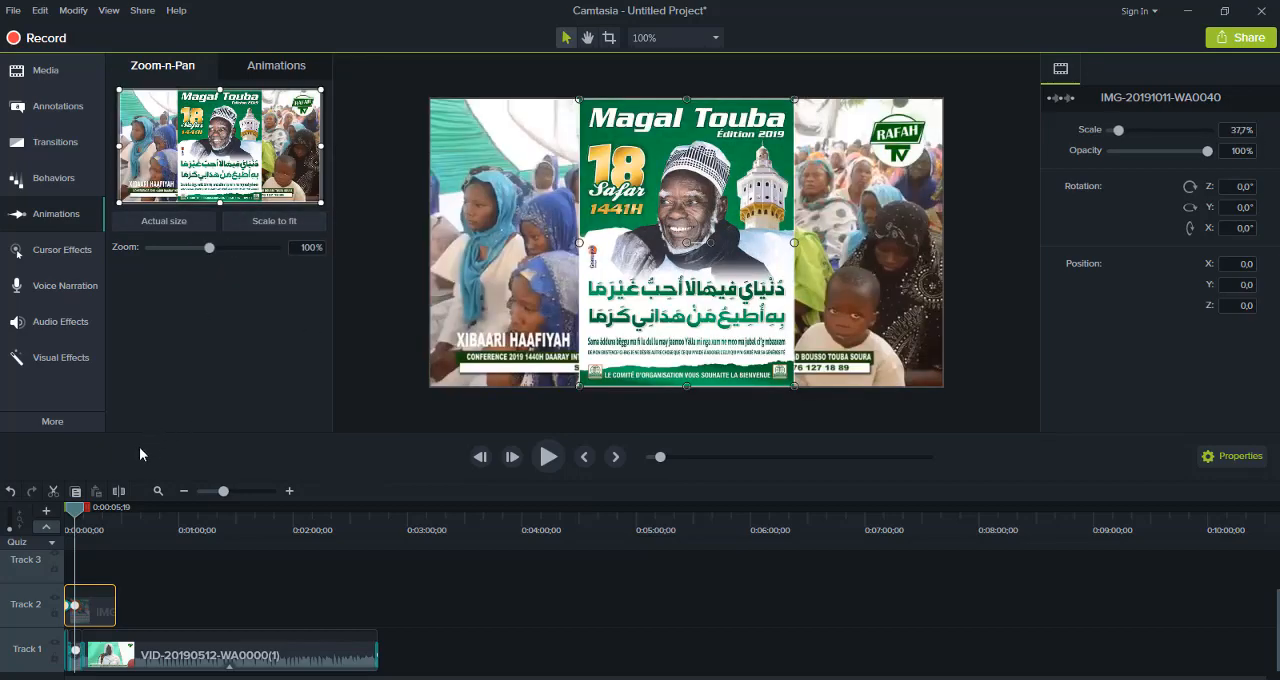
left_click(538, 460)
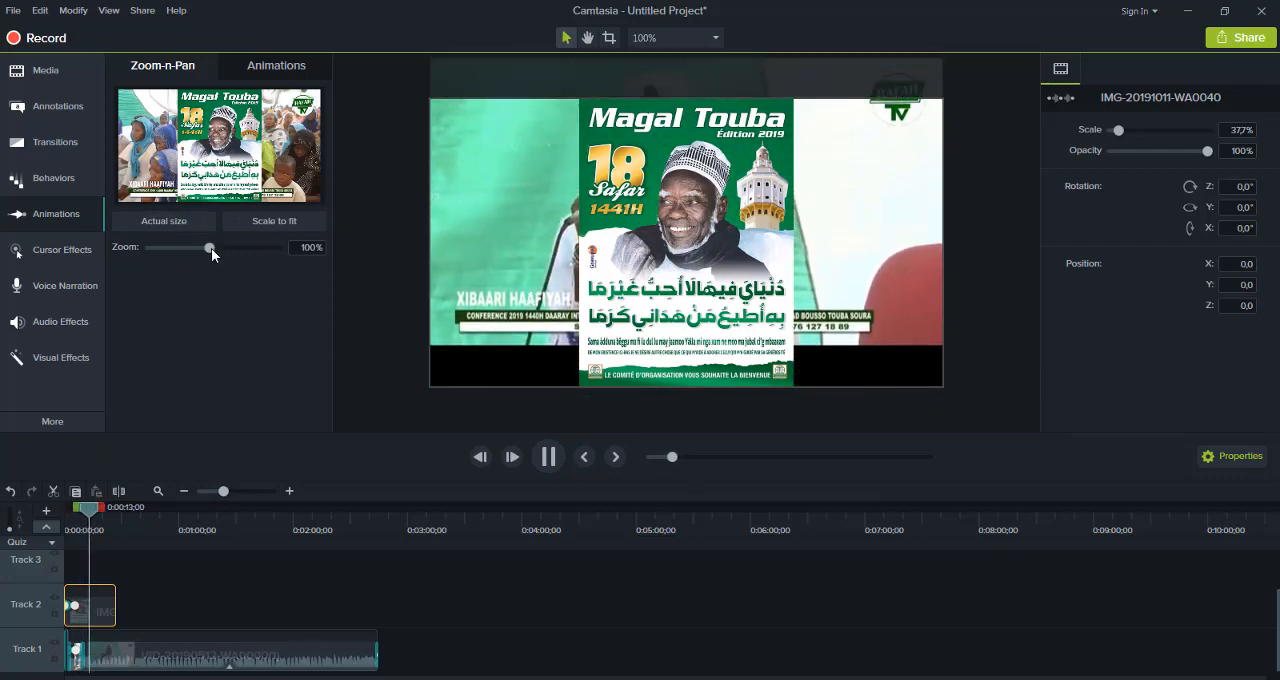
At 0:00:13;27, add a Zoom-n-Pan animation up to 350% on the minaret area, scale it back to fit, and return to the timeline start
left_click_drag(210, 248, 272, 247)
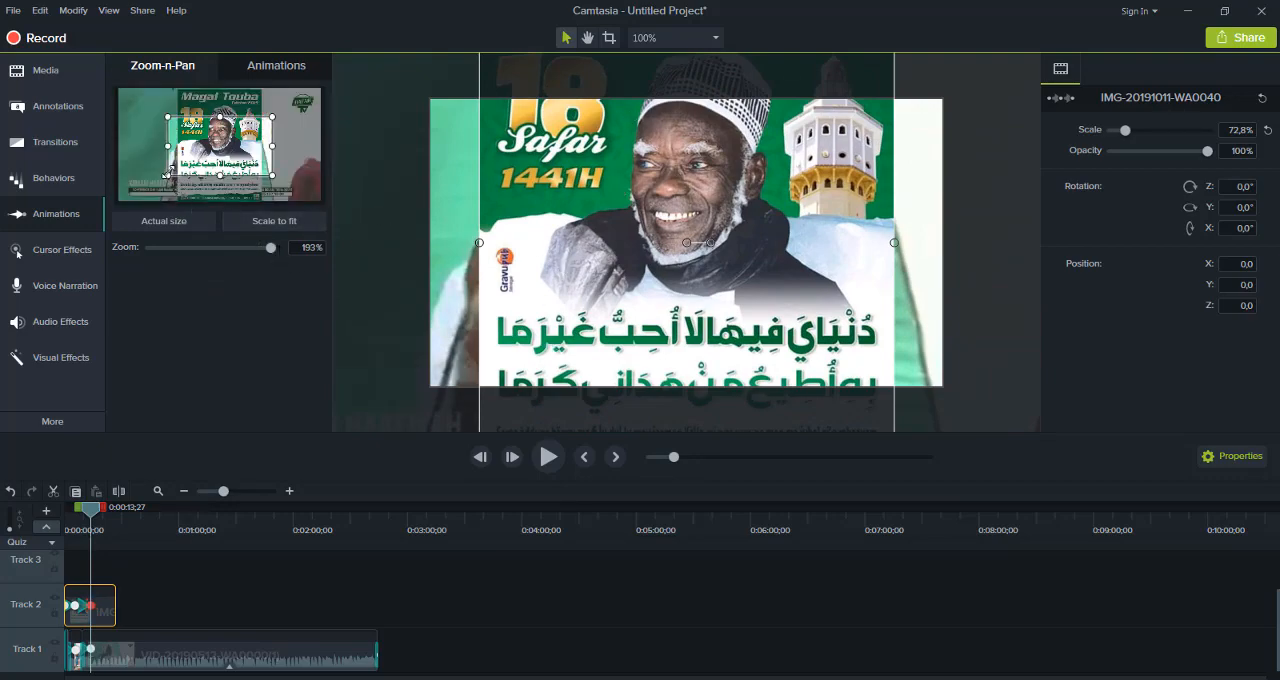
left_click_drag(168, 173, 215, 149)
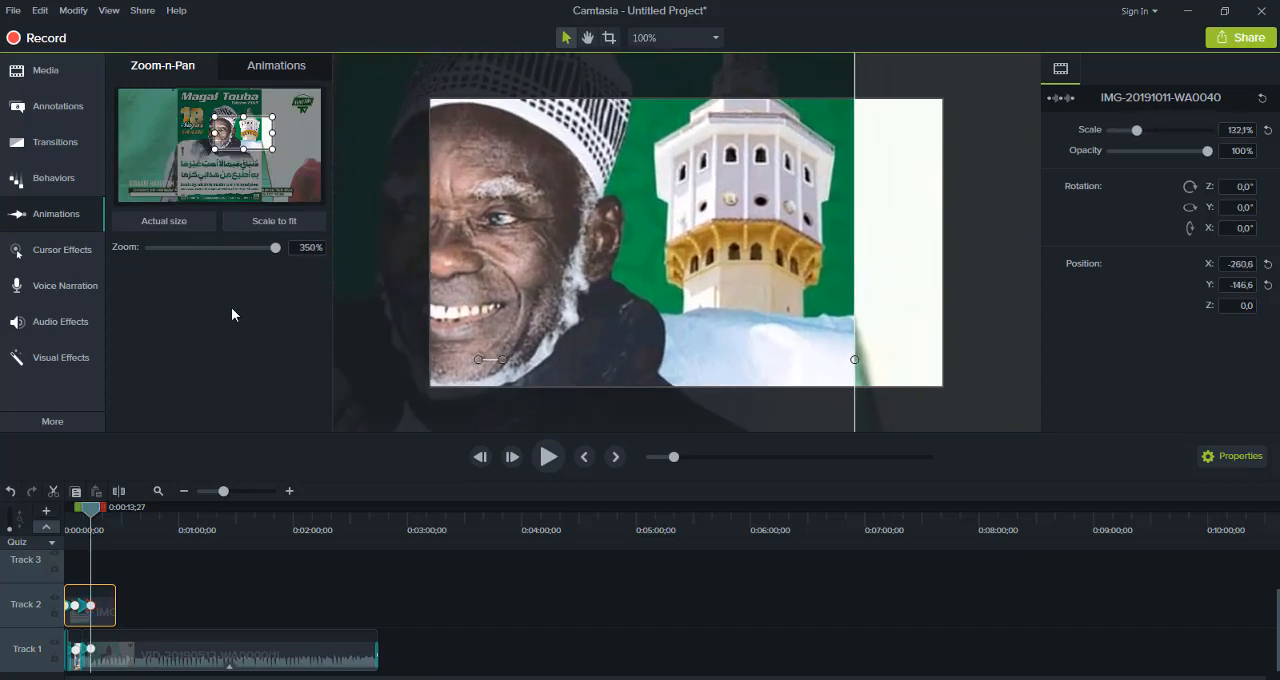
left_click(270, 224)
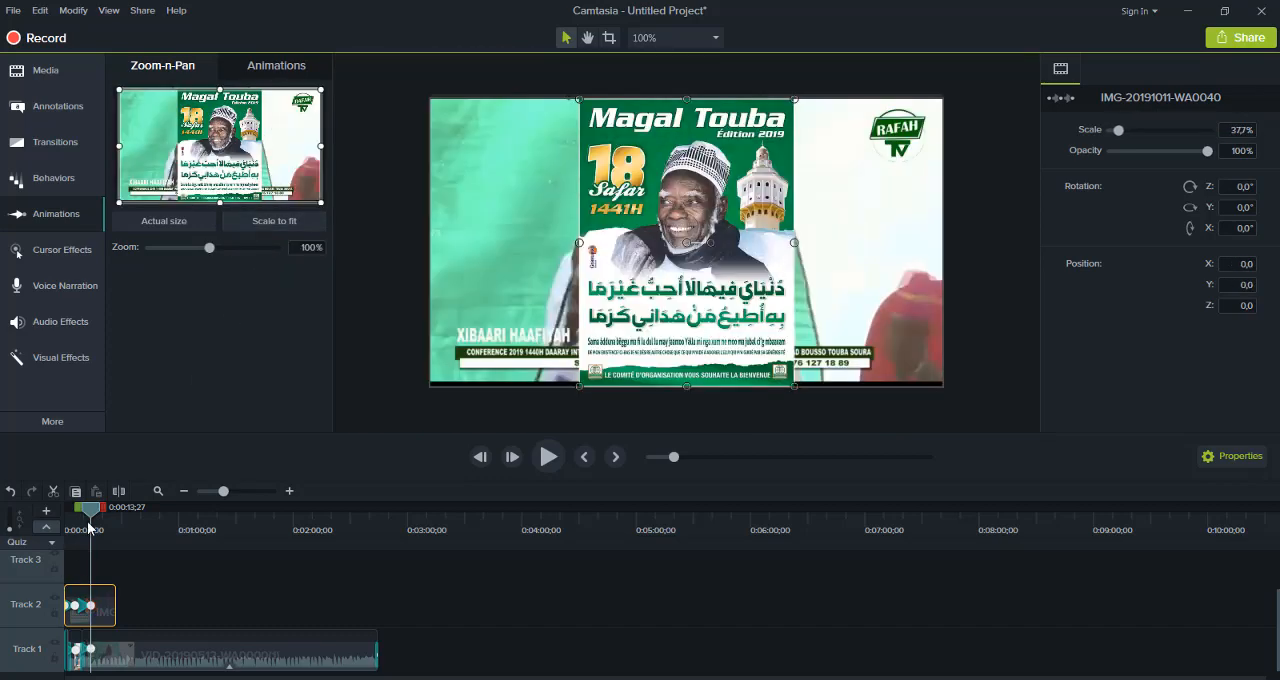
left_click_drag(96, 510, 64, 518)
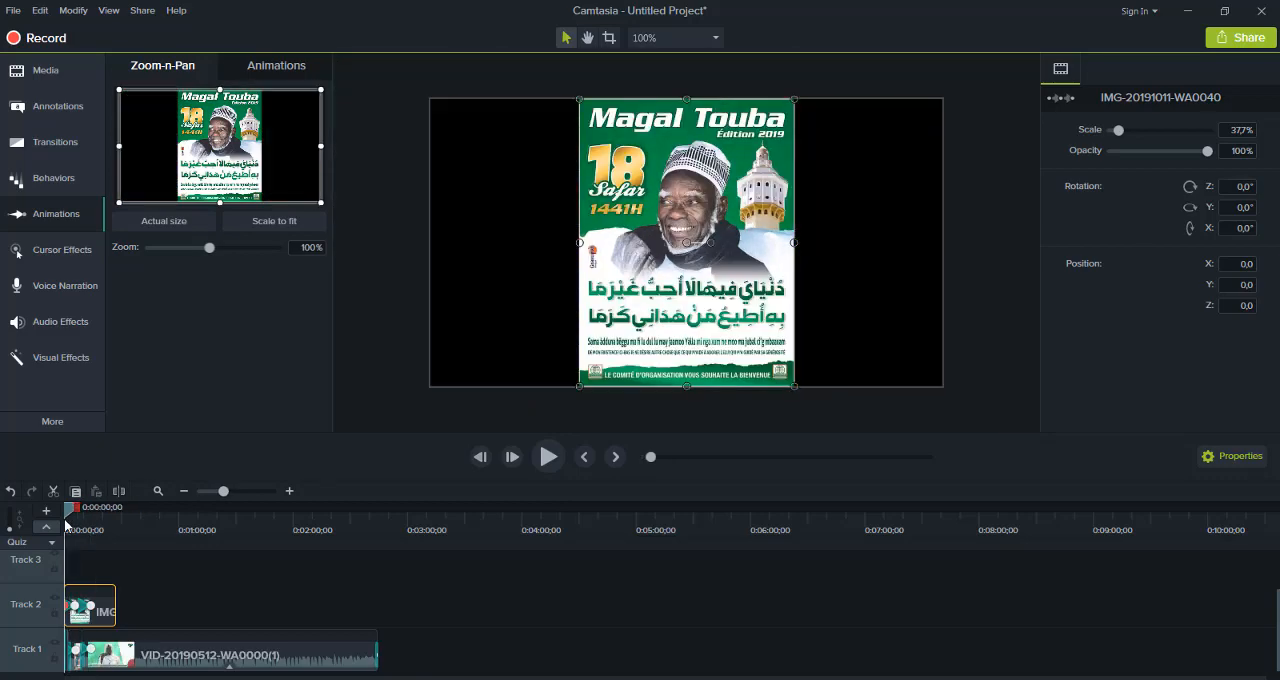
Preview the image's animations, move its last animation on Track 2 to end at 0:00:24;24, and play the result
left_click(548, 457)
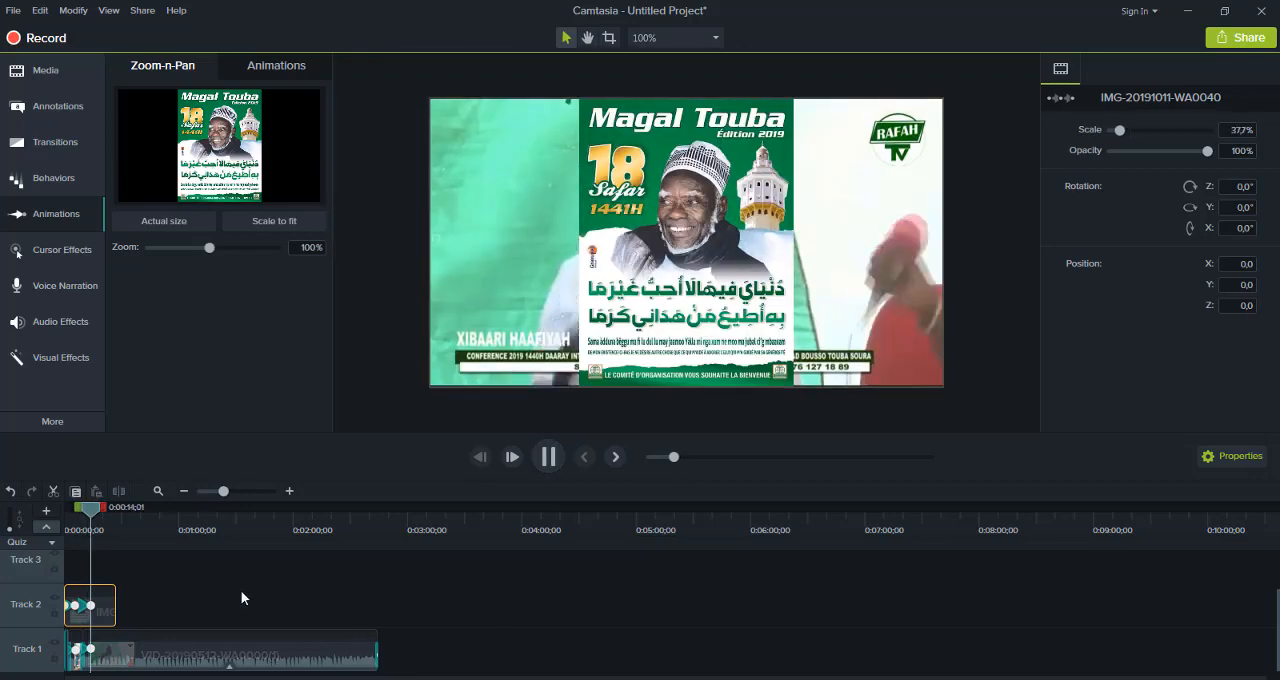
left_click(104, 605)
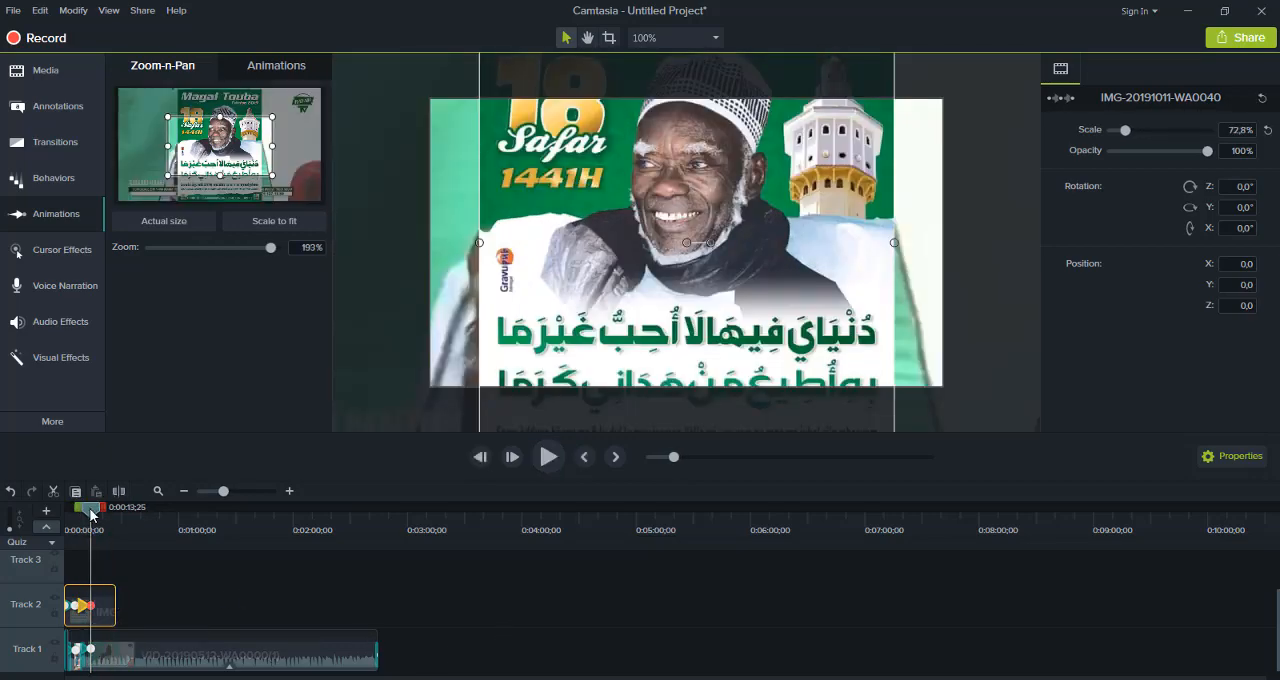
left_click_drag(90, 514, 61, 521)
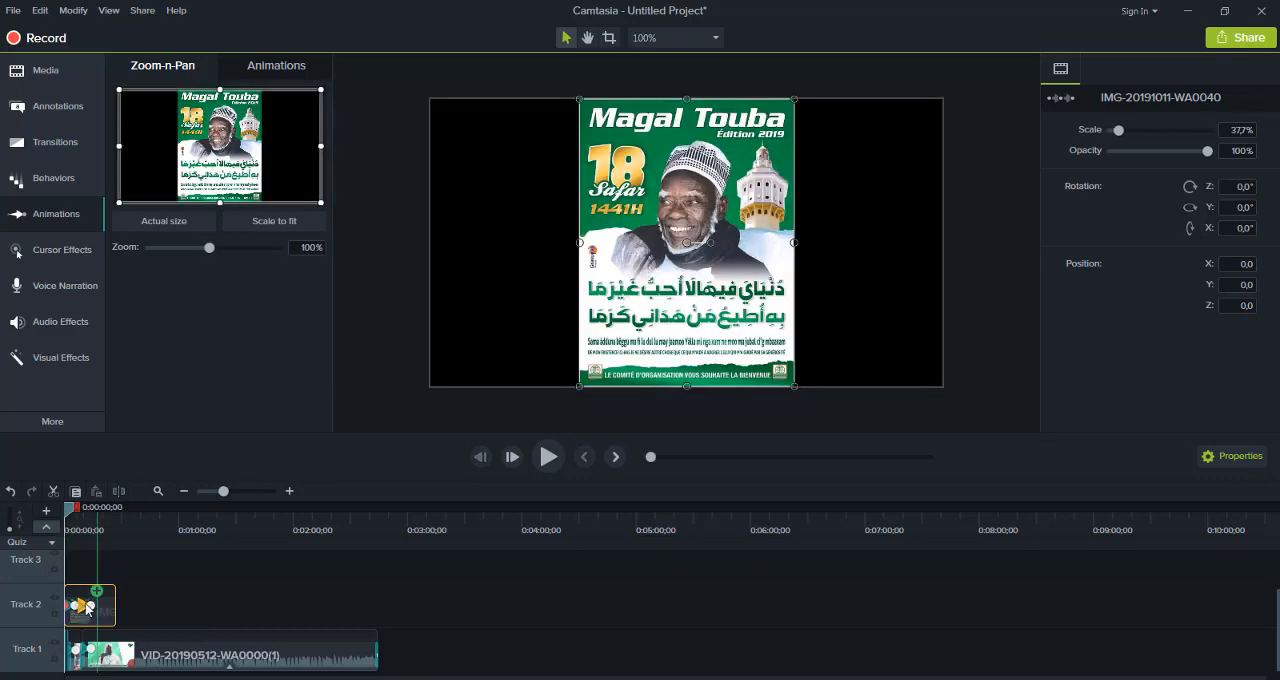
left_click(104, 606)
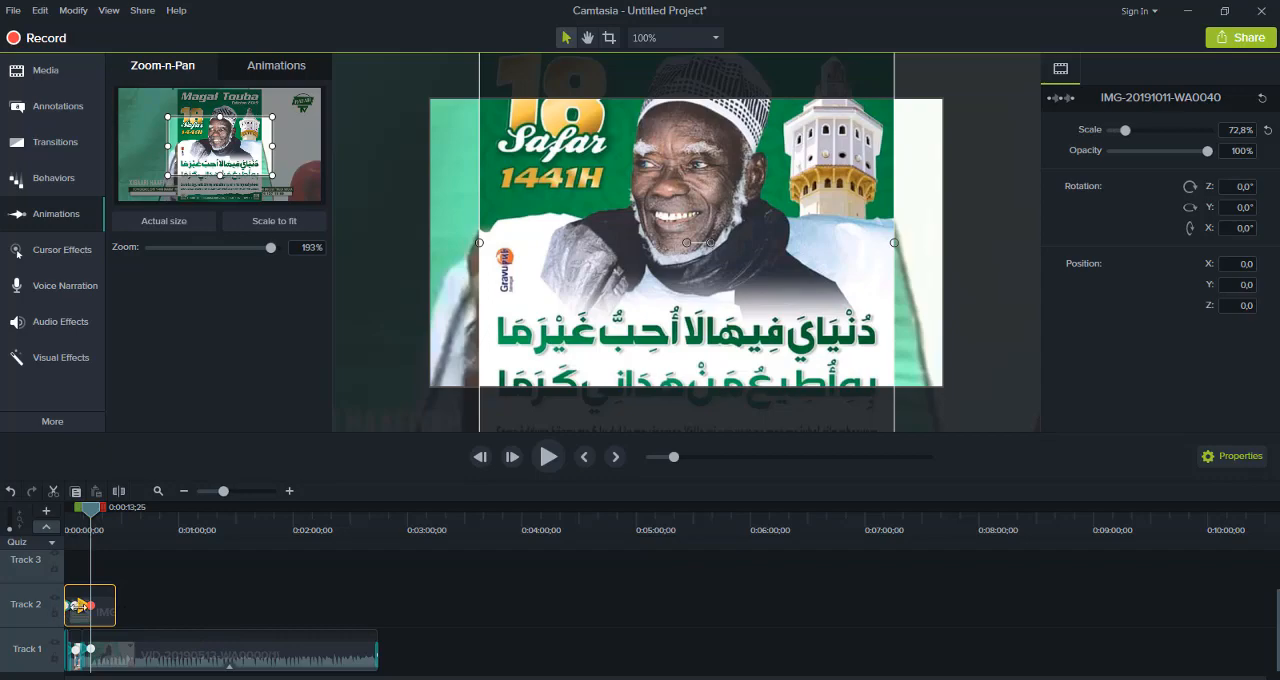
left_click_drag(84, 608, 118, 605)
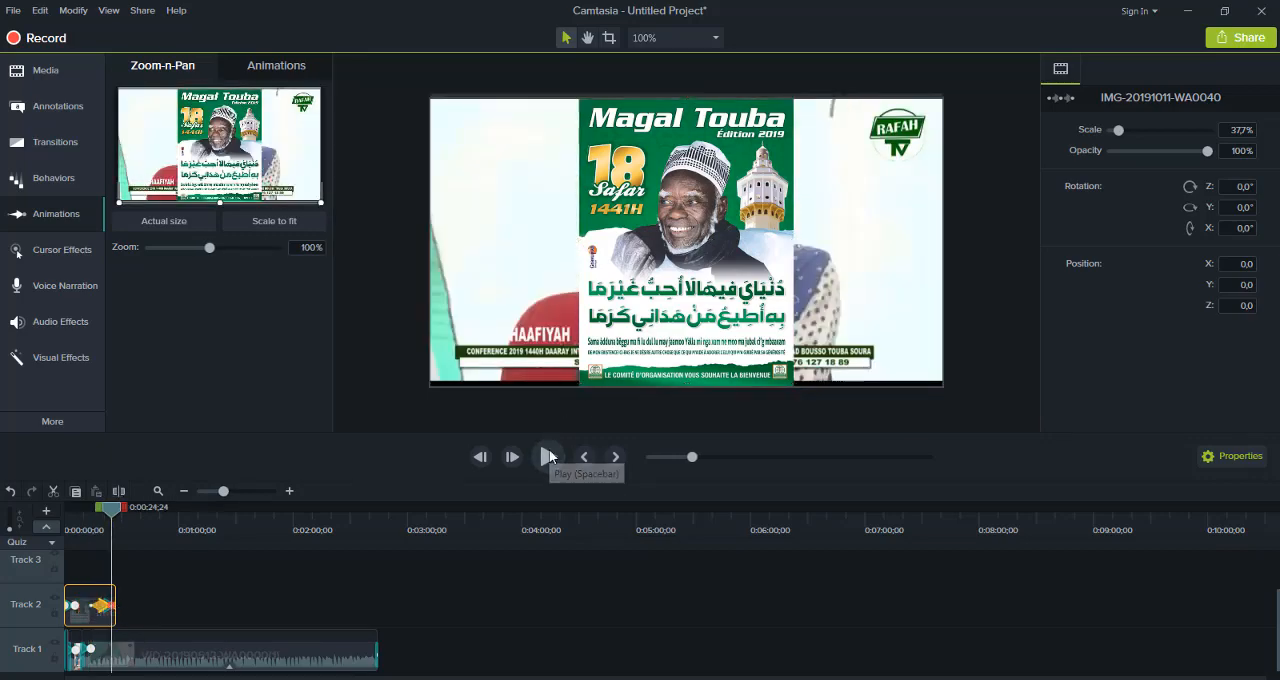
left_click(549, 457)
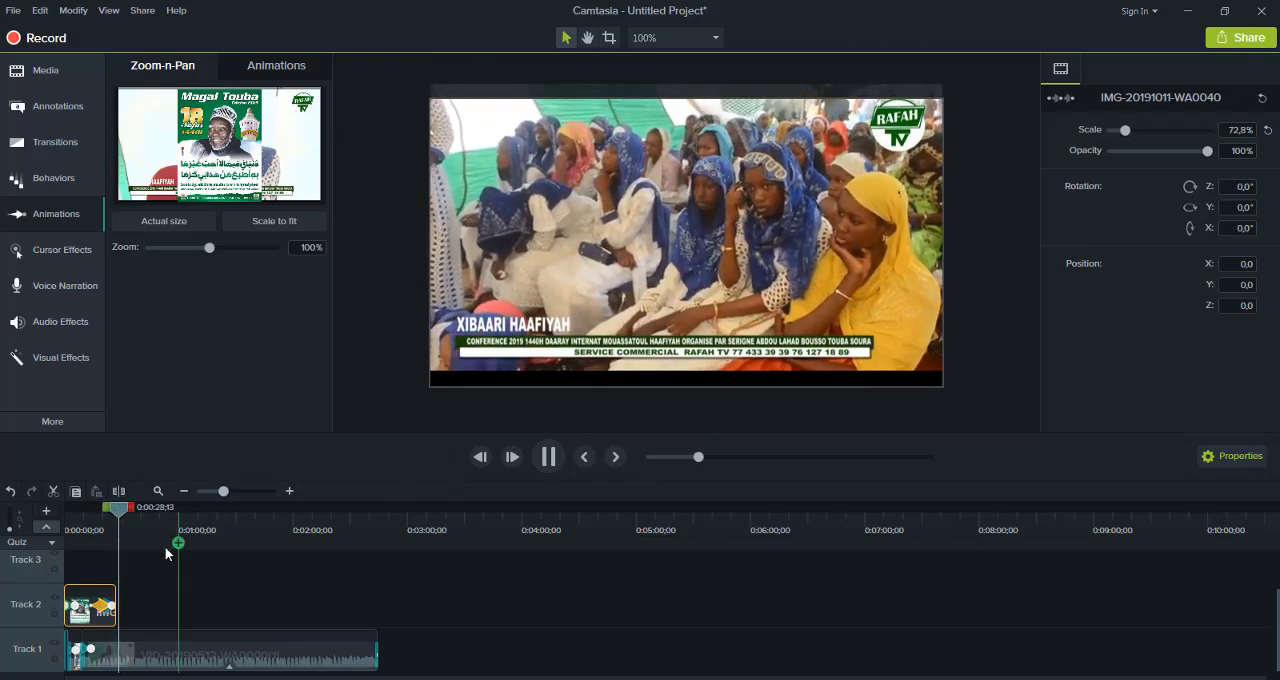
At 0:00:18;14, set the image's scale to 58,5% and its opacity to 49%, and play the timeline
left_click(91, 521)
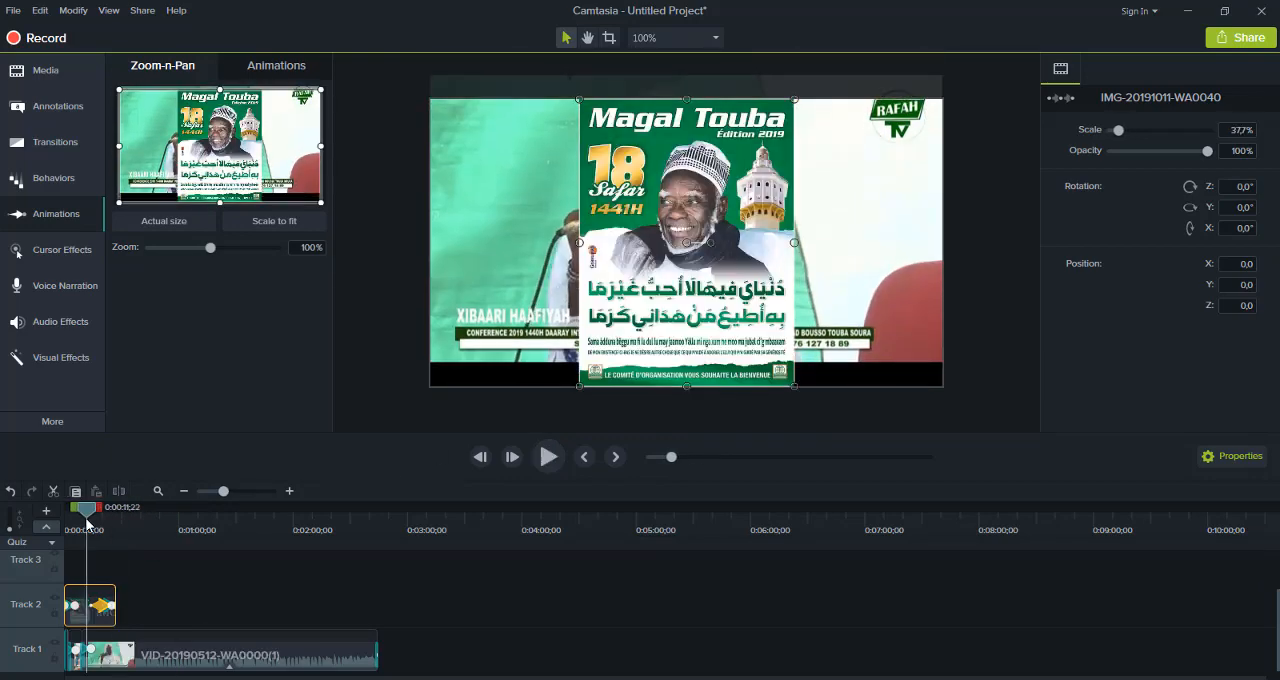
left_click_drag(102, 522, 104, 522)
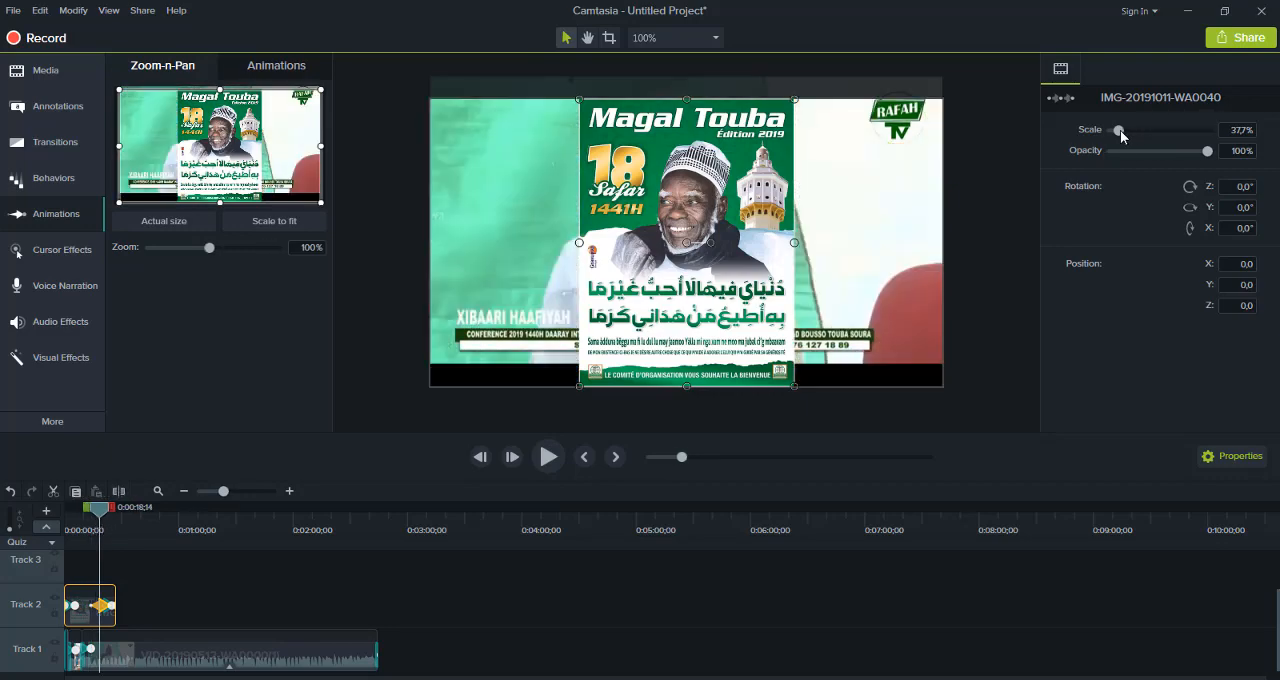
mouse_move(1125, 130)
left_mouse_down()
mouse_move(1148, 130)
mouse_move(1125, 132)
left_mouse_up()
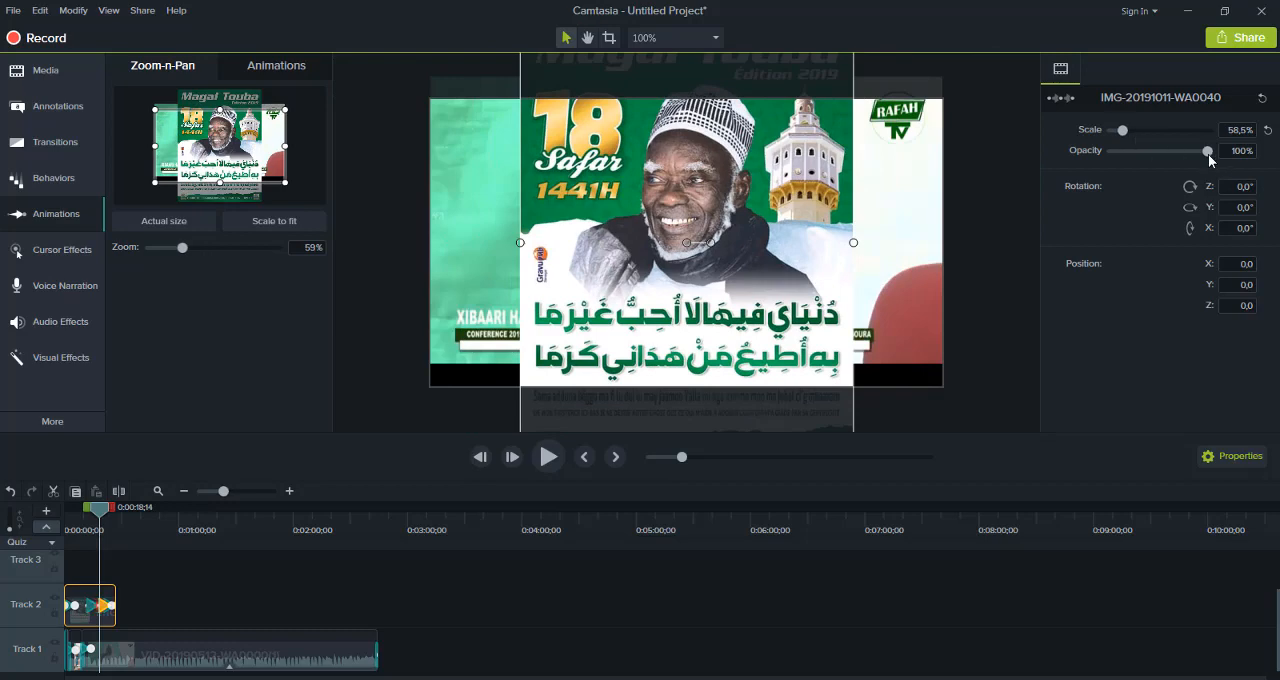
left_click_drag(1205, 154, 1156, 157)
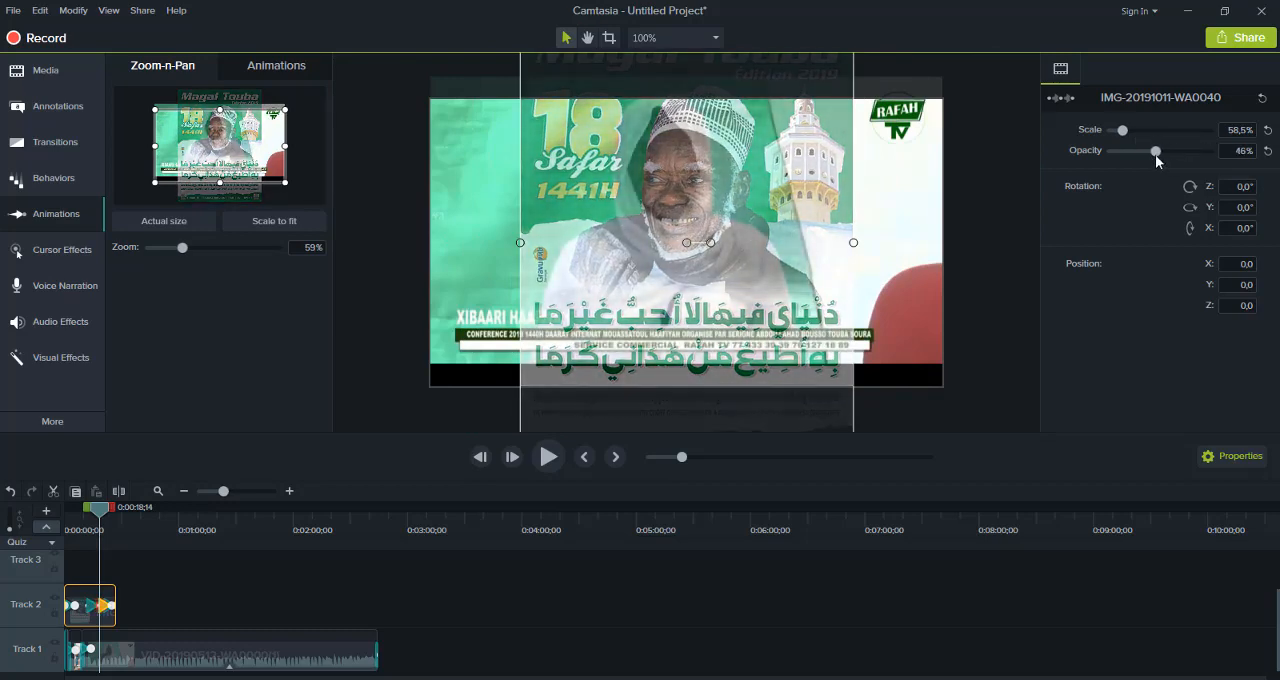
mouse_move(1145, 151)
left_mouse_down()
mouse_move(1120, 155)
mouse_move(1158, 151)
left_mouse_up()
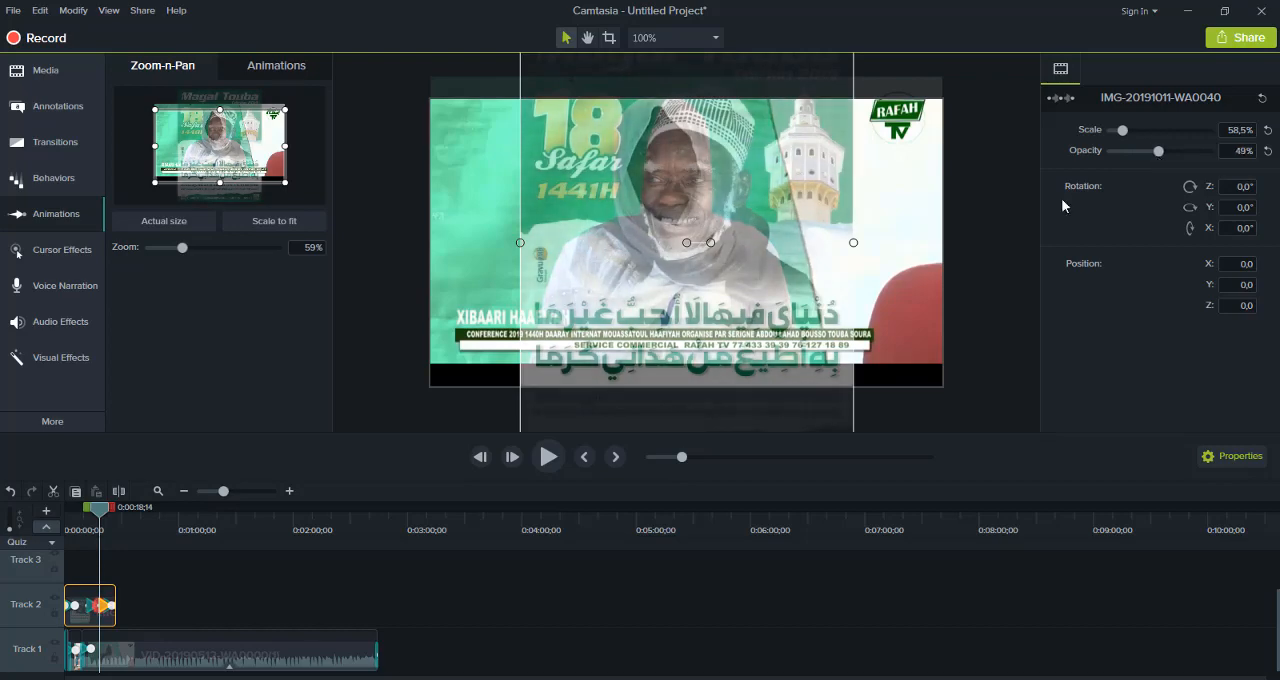
left_click(561, 463)
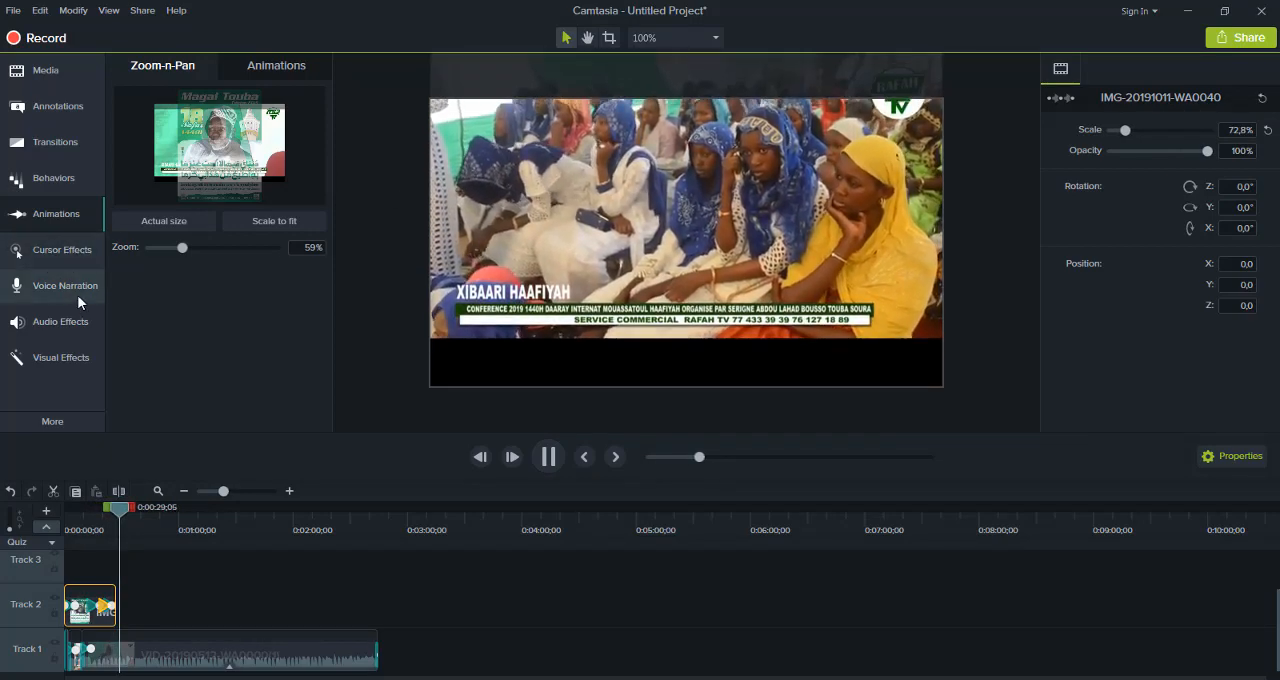
Stop playback at 0:00:37;11 and place the red Speech Bubble 2 callout from the Basic style over the video
left_click(61, 140)
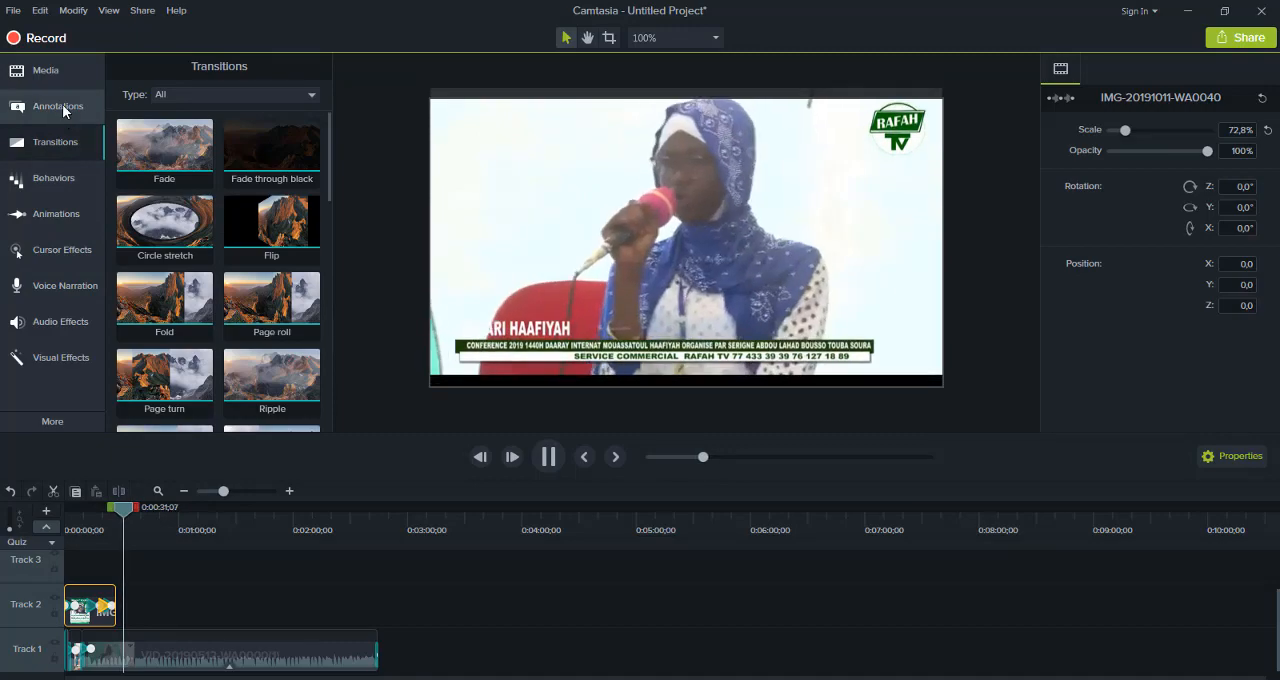
left_click(62, 84)
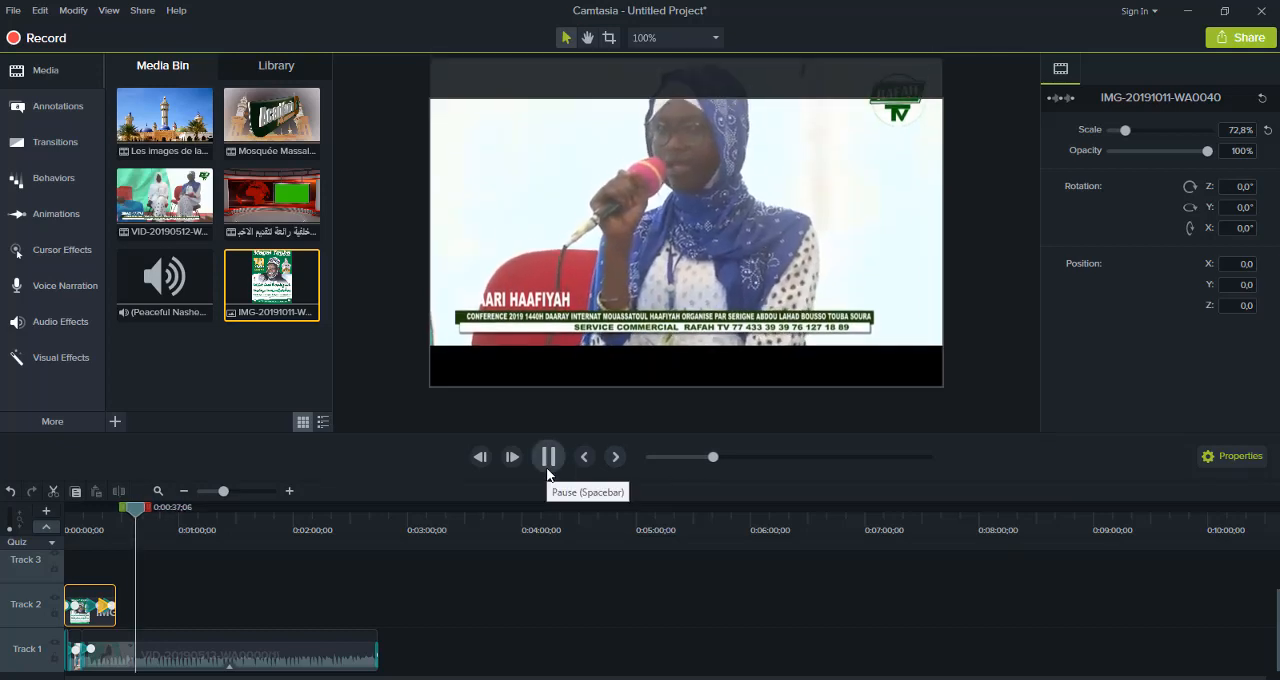
left_click(548, 457)
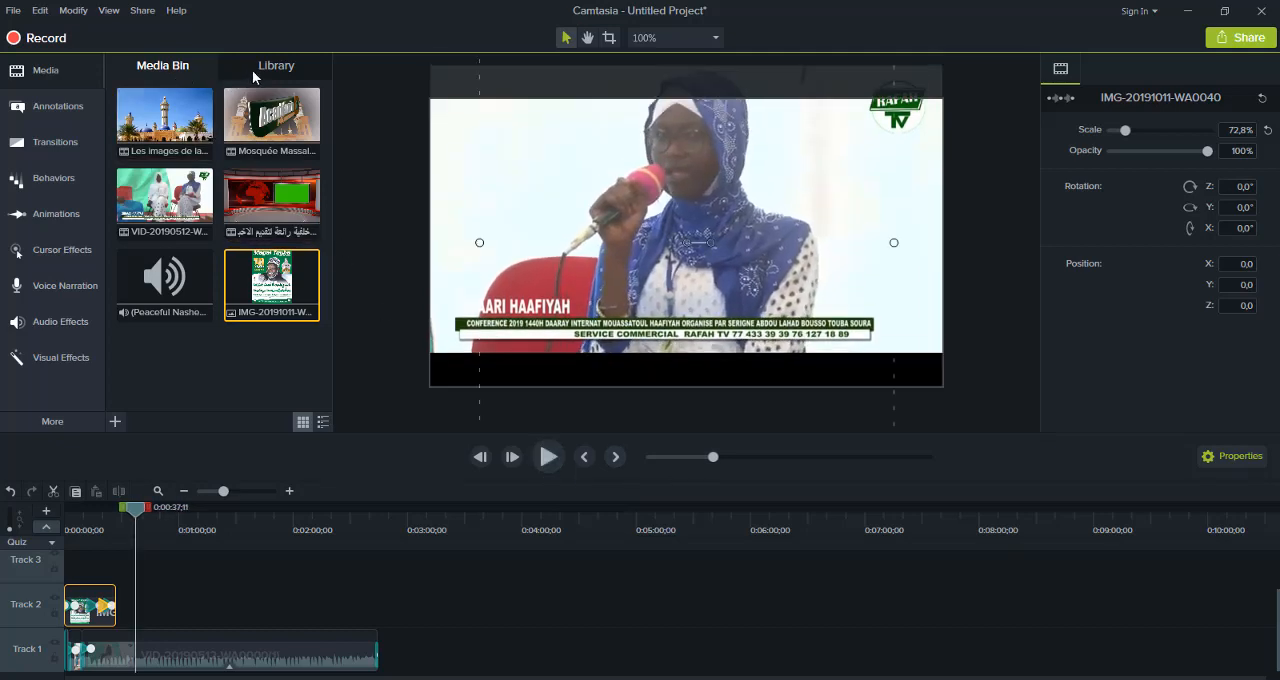
left_click(254, 72)
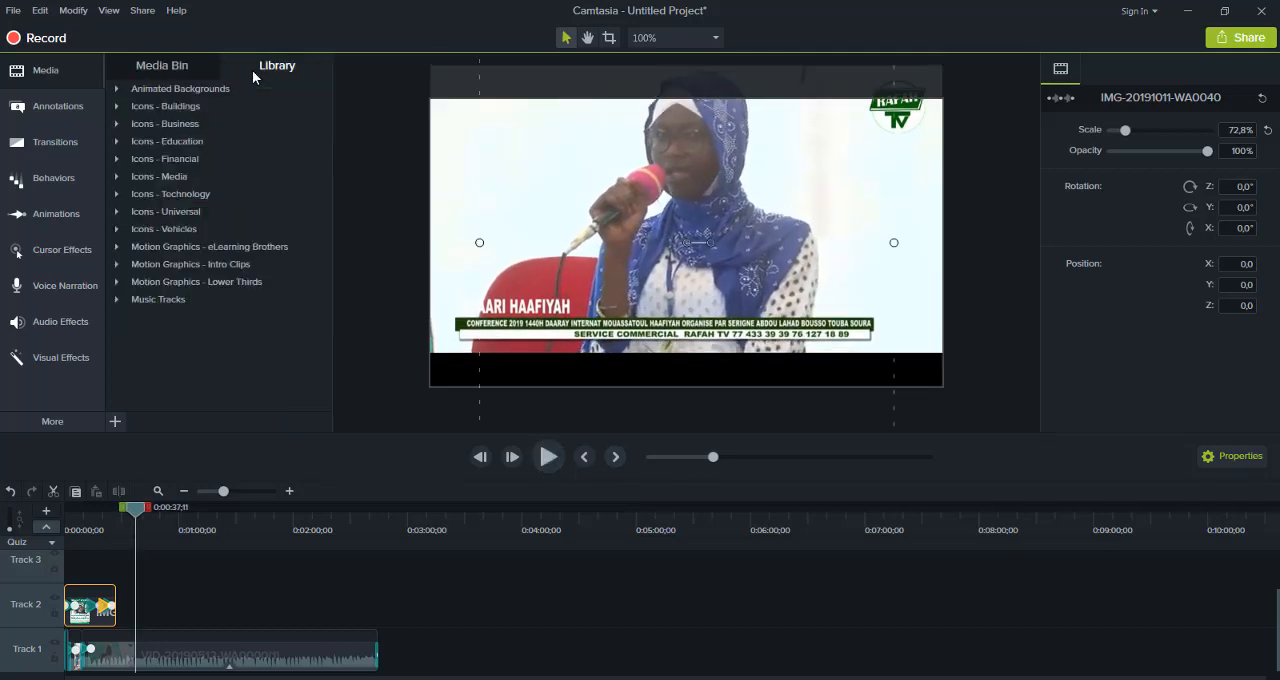
left_click(167, 68)
left_click(53, 111)
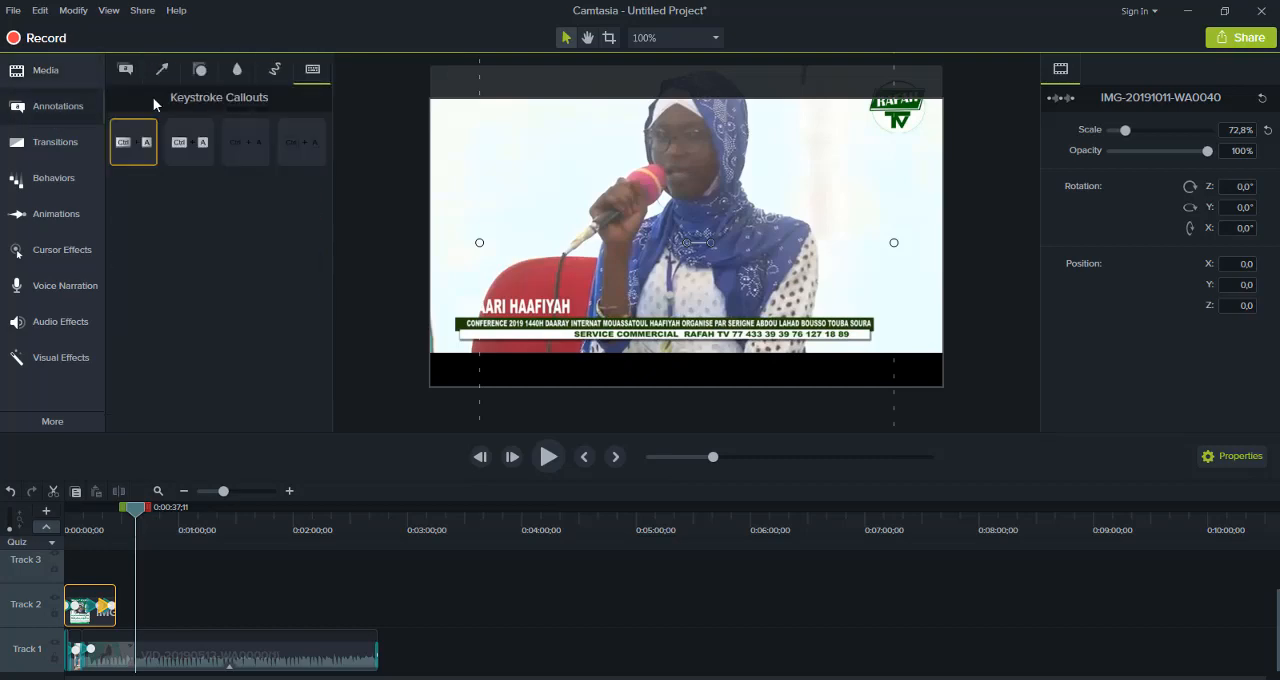
left_click(125, 72)
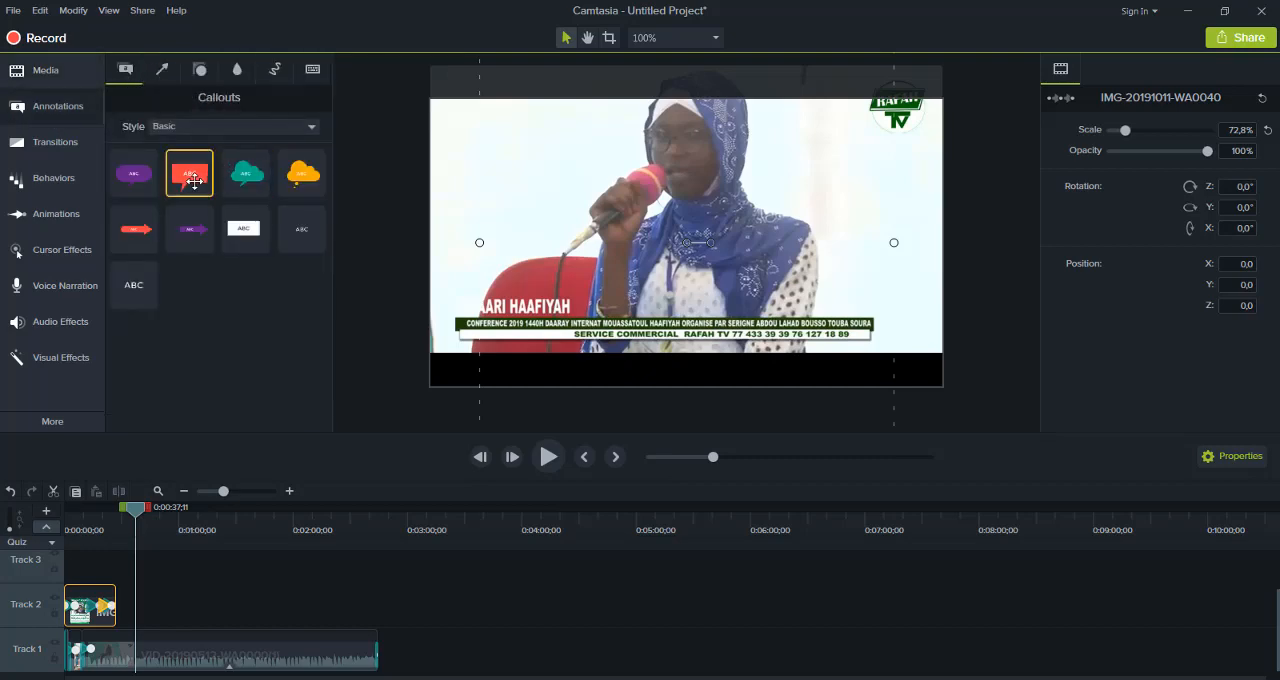
left_click_drag(402, 237, 605, 219)
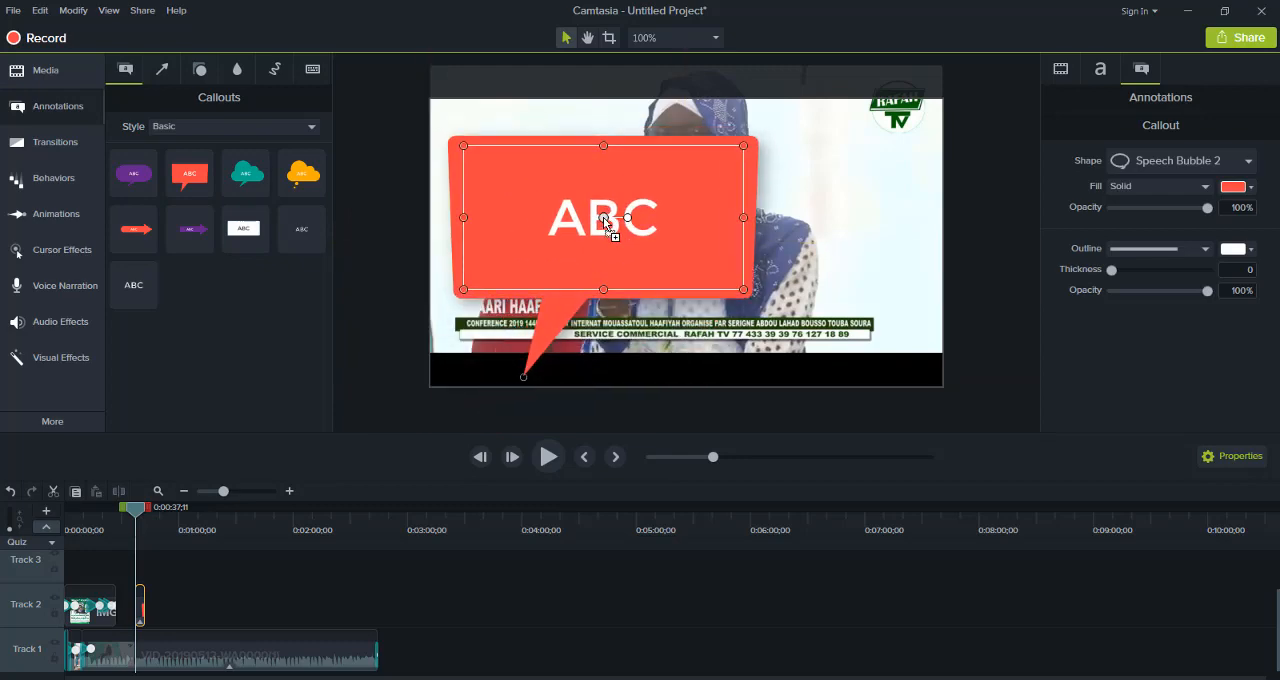
Replace the callout's text with the speaker's name, and make the bubble wider and shorter so the text fits on one line
double_click(603, 217)
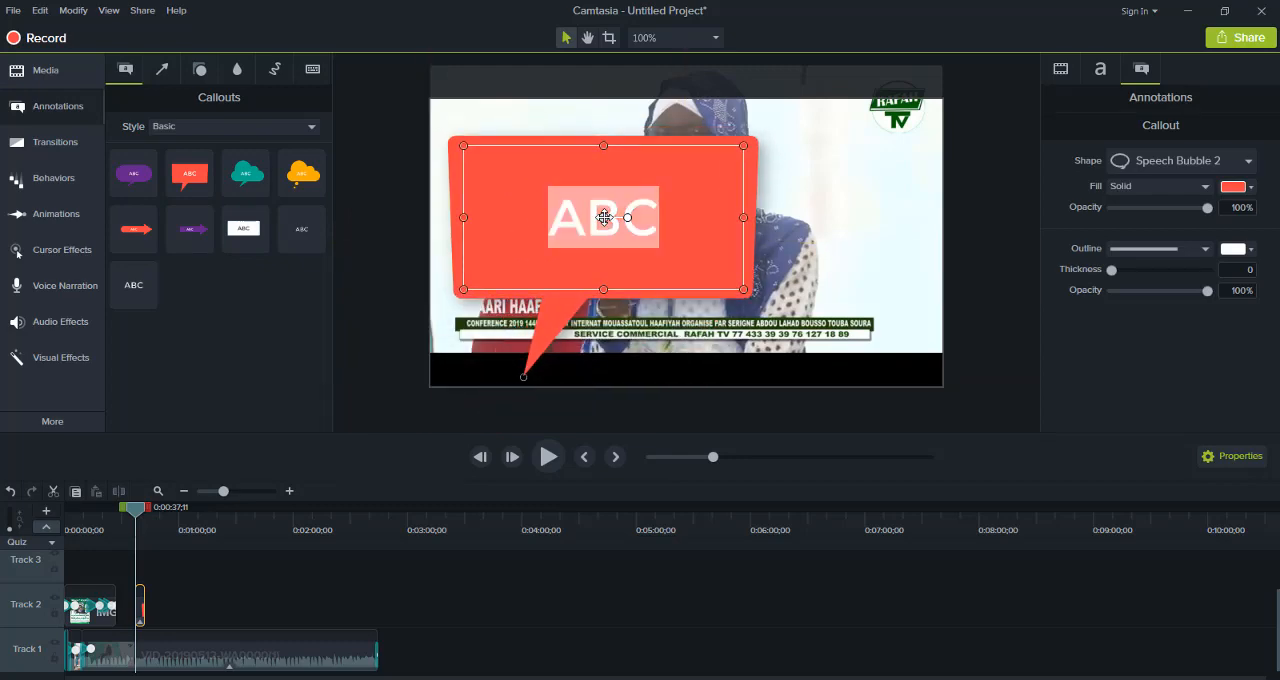
type("sokhnq")
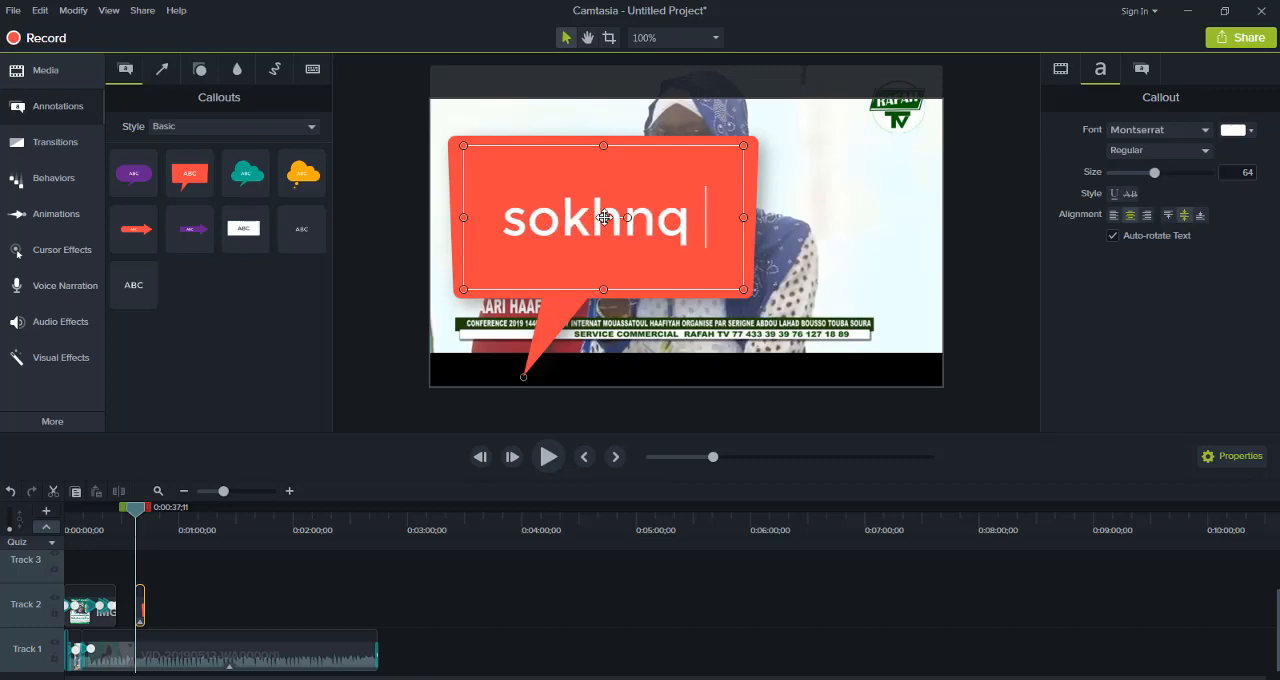
key("BackSpace")
key("BackSpace")
type("q")
key("BackSpace")
type("a ;")
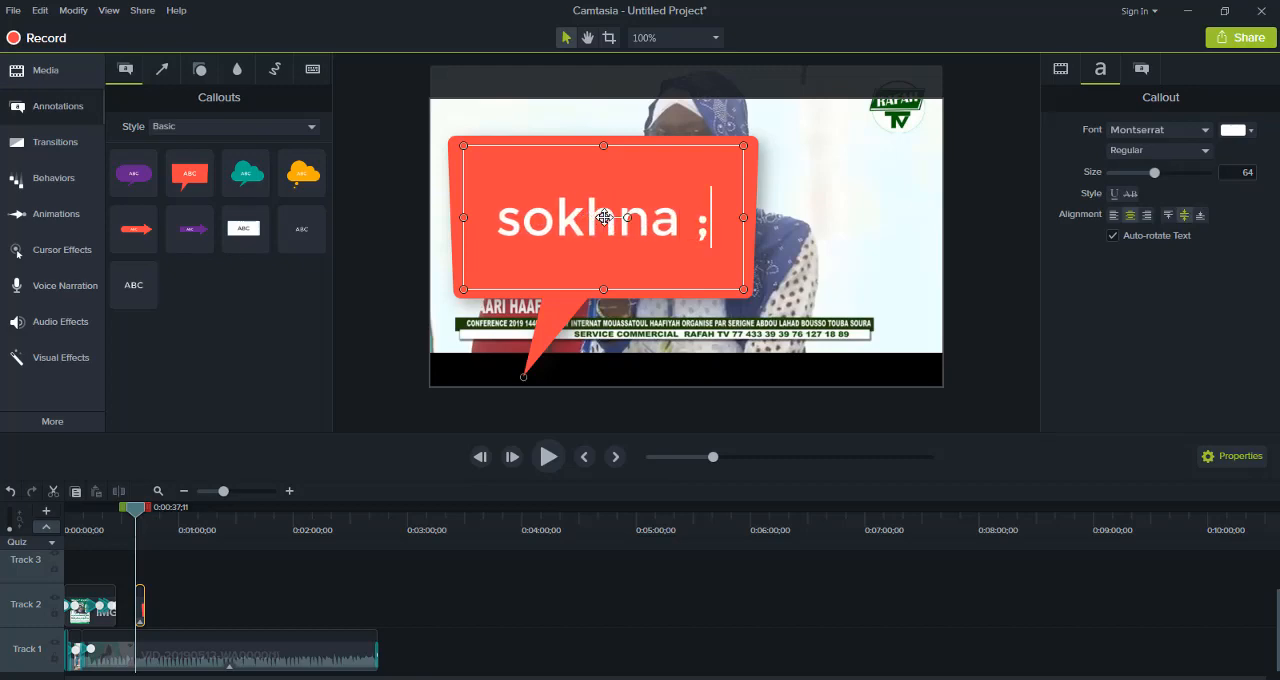
key("BackSpace")
type("mqy")
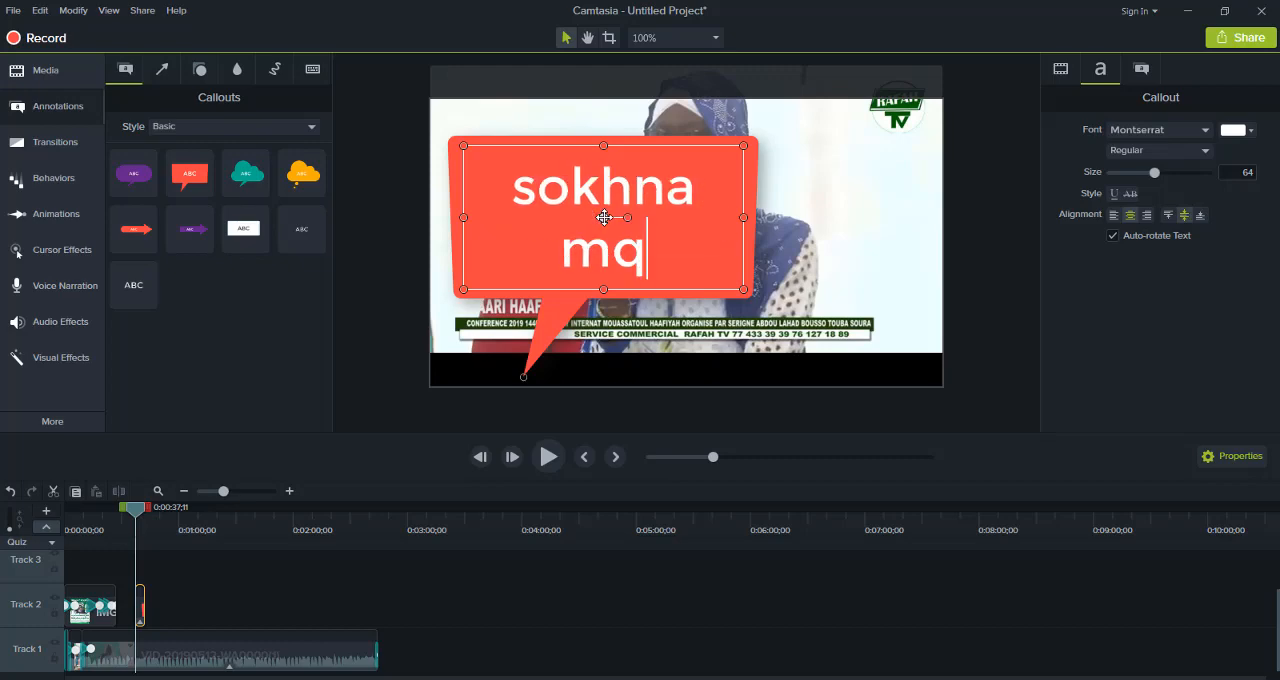
type("e")
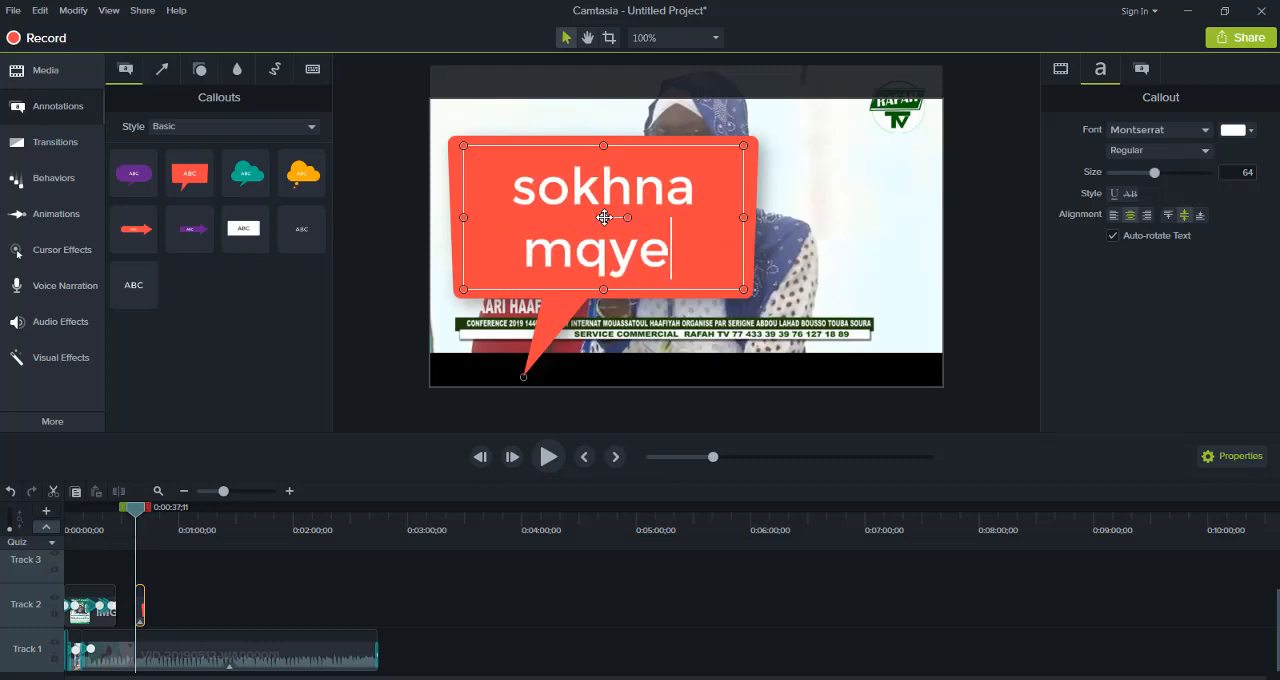
key("Delete")
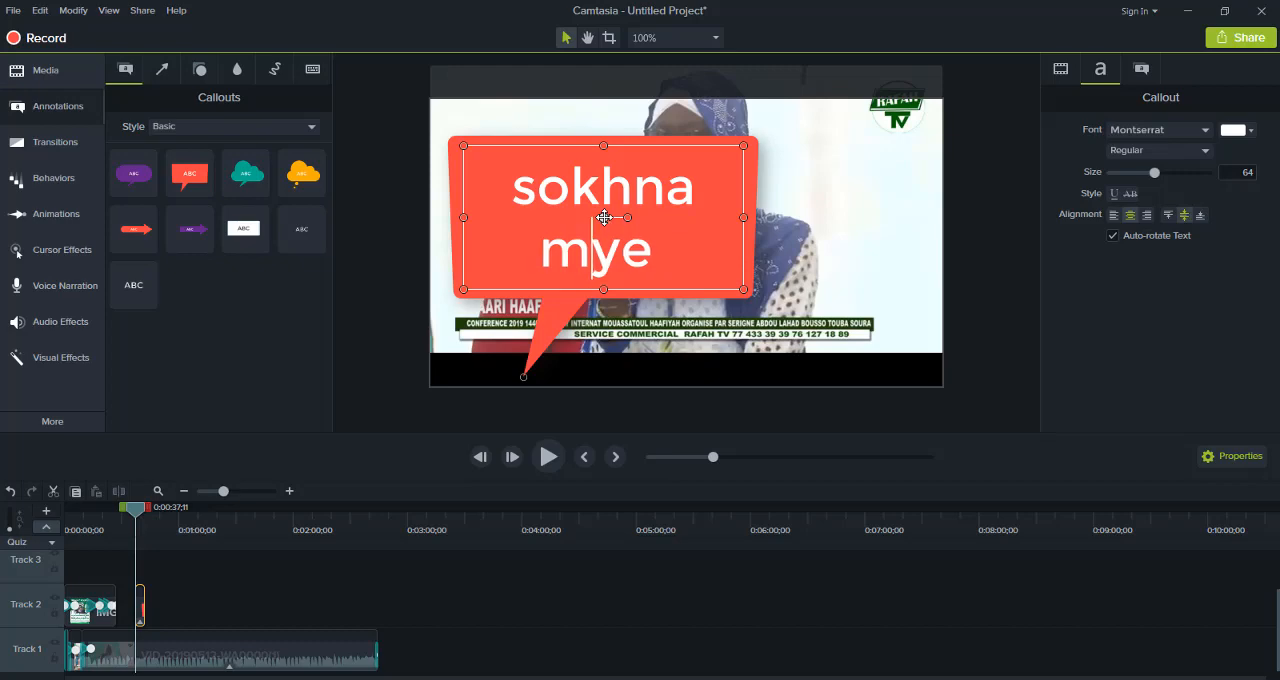
type("q")
key("BackSpace")
type("a")
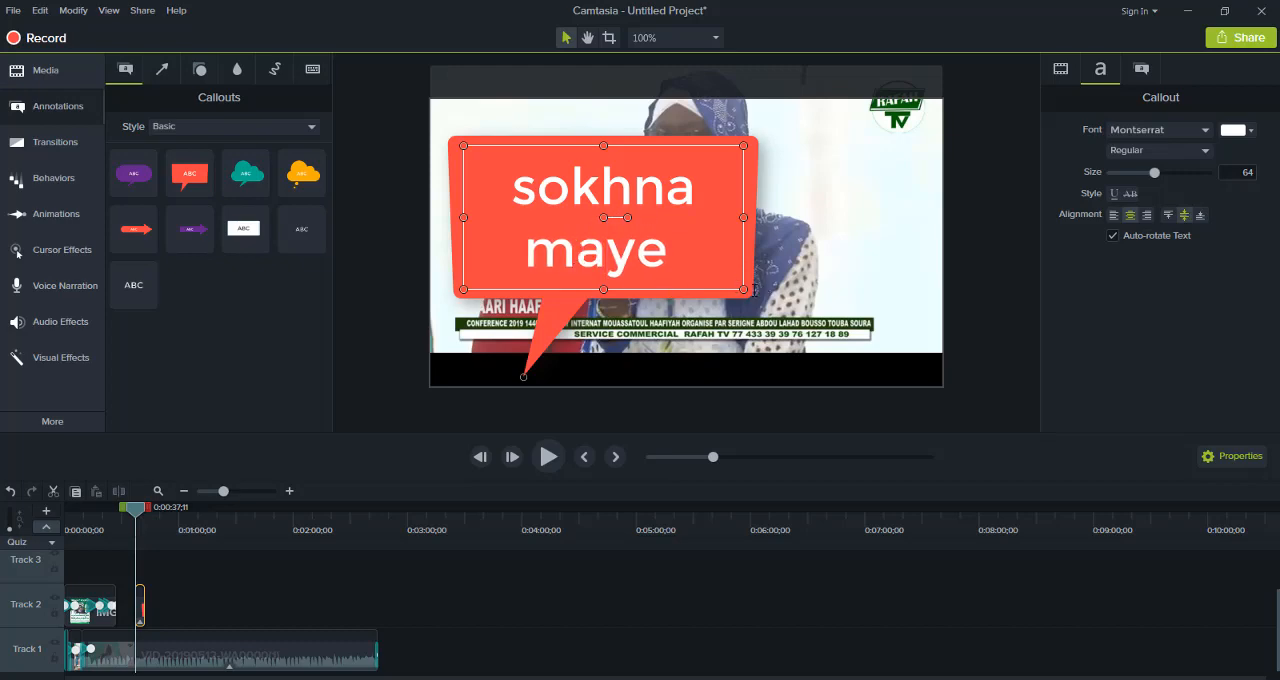
left_click_drag(743, 290, 887, 243)
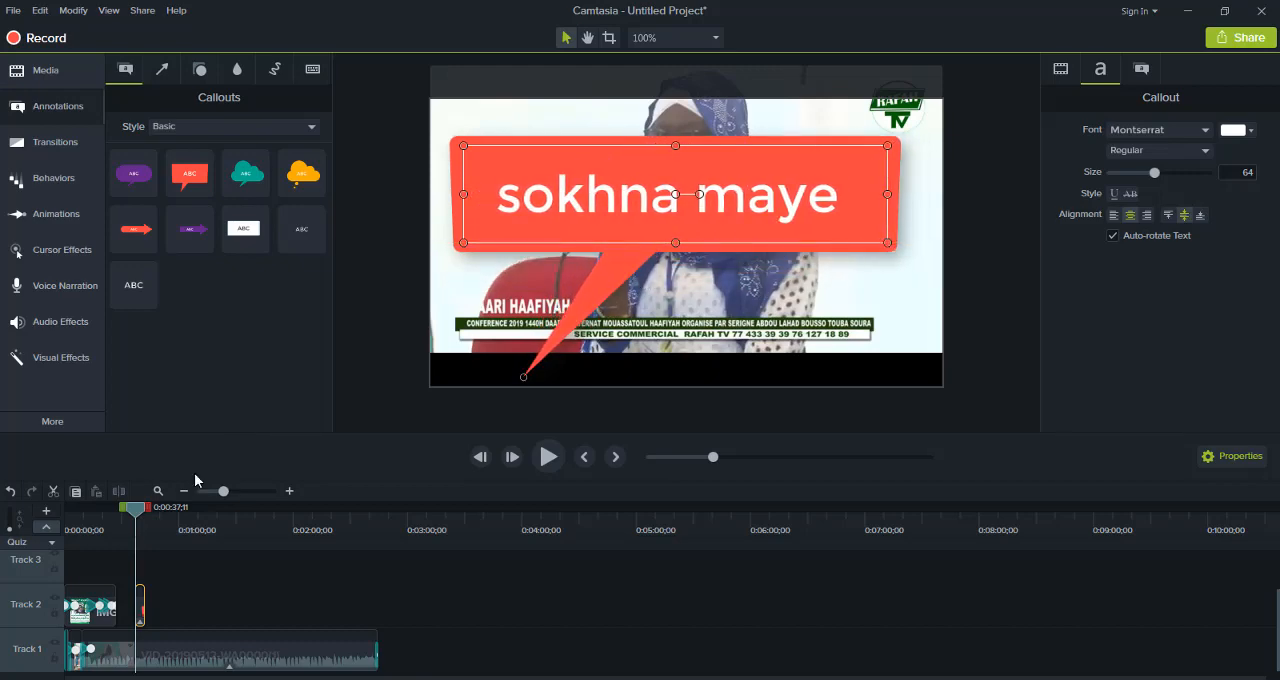
Return to the timeline start and apply the Jump And Fall behavior to the callout on Track 2
left_click_drag(130, 520, 47, 538)
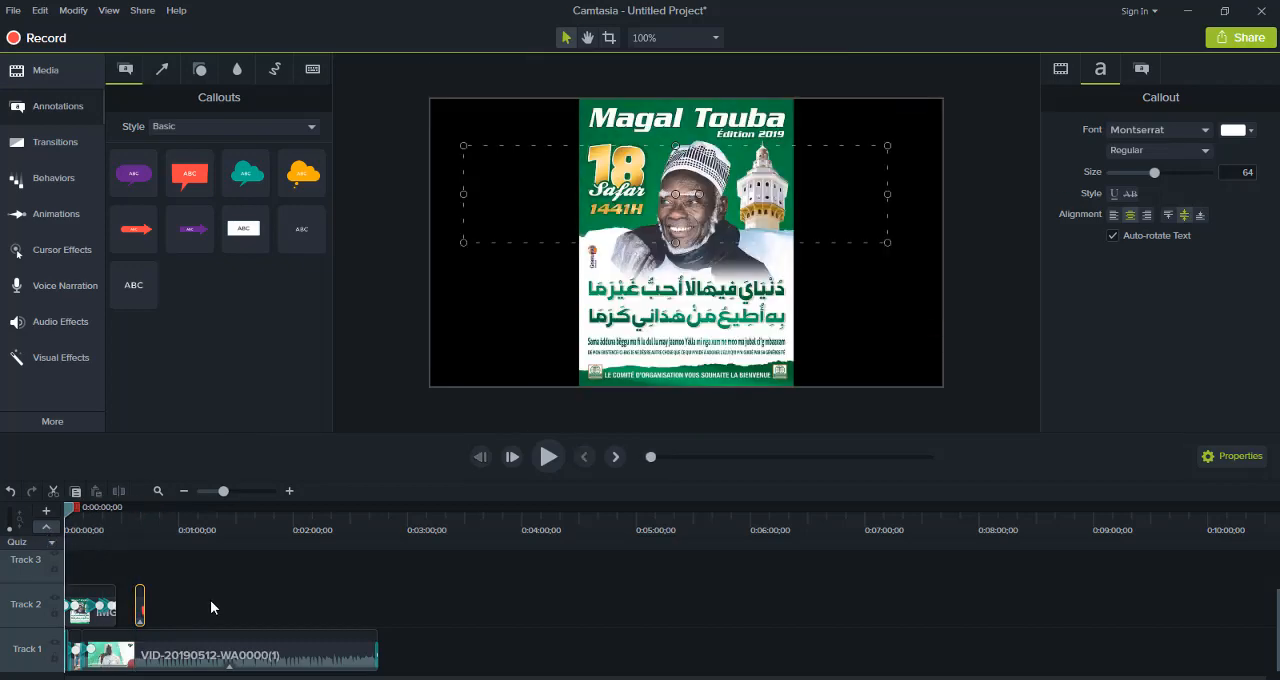
left_click(85, 228)
left_click(72, 173)
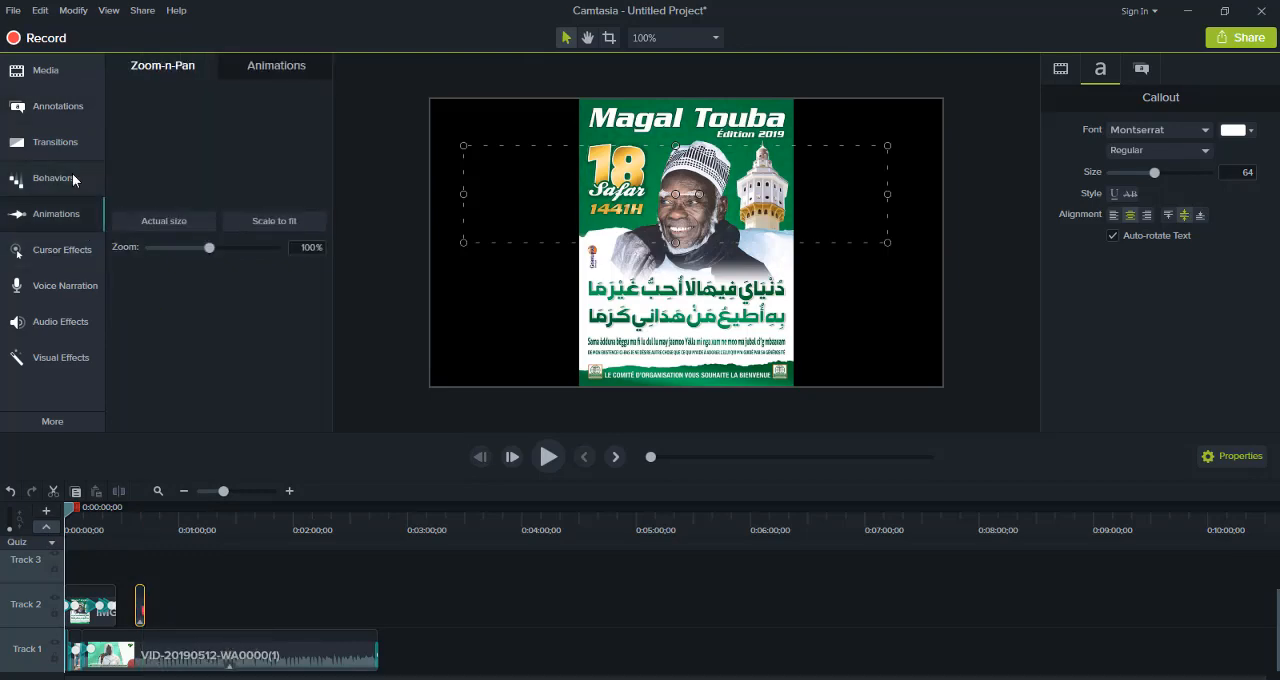
left_click_drag(155, 180, 141, 610)
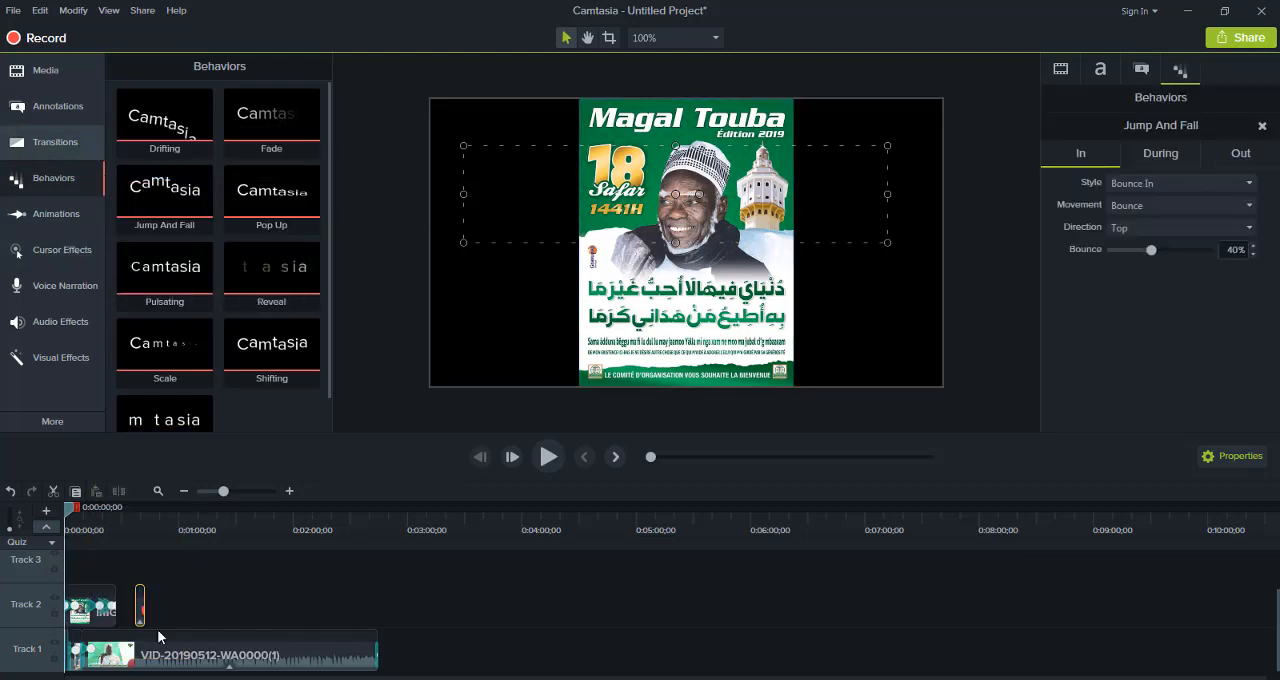
Add a Page roll transition to the callout, play it from 0:00:33;05, and return the playhead to 0:00:29;21
left_click(55, 142)
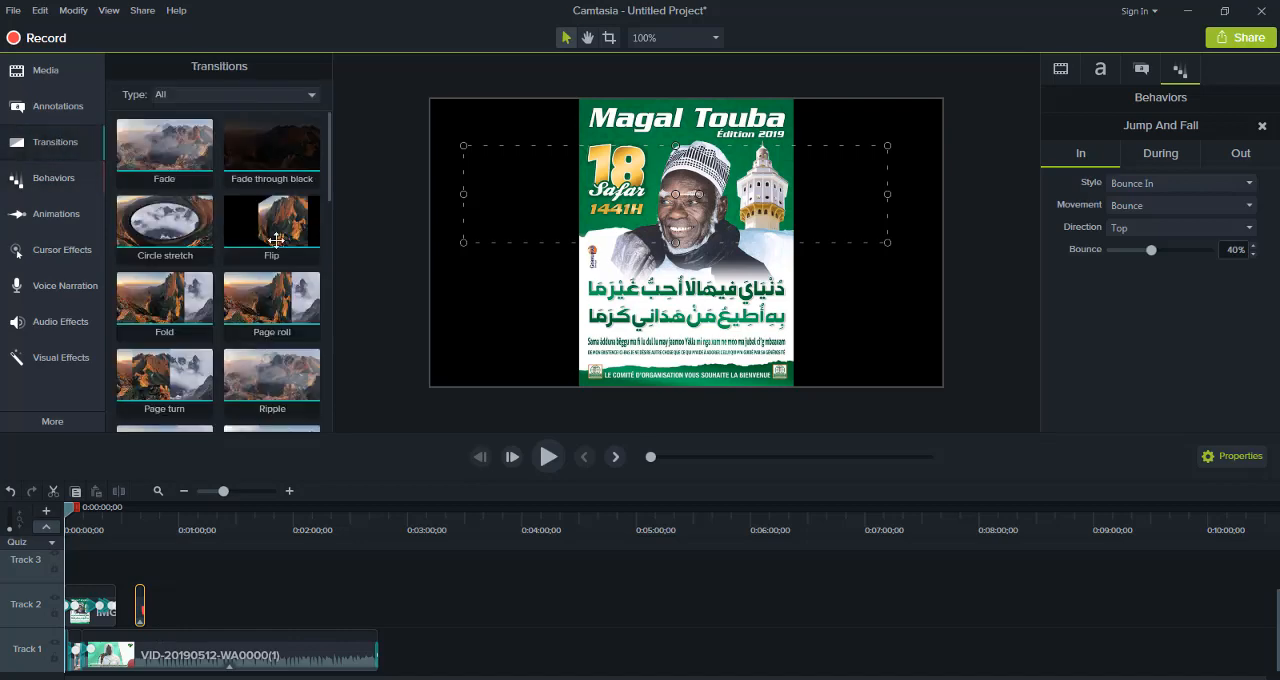
left_click_drag(300, 303, 141, 610)
left_click_drag(78, 513, 138, 512)
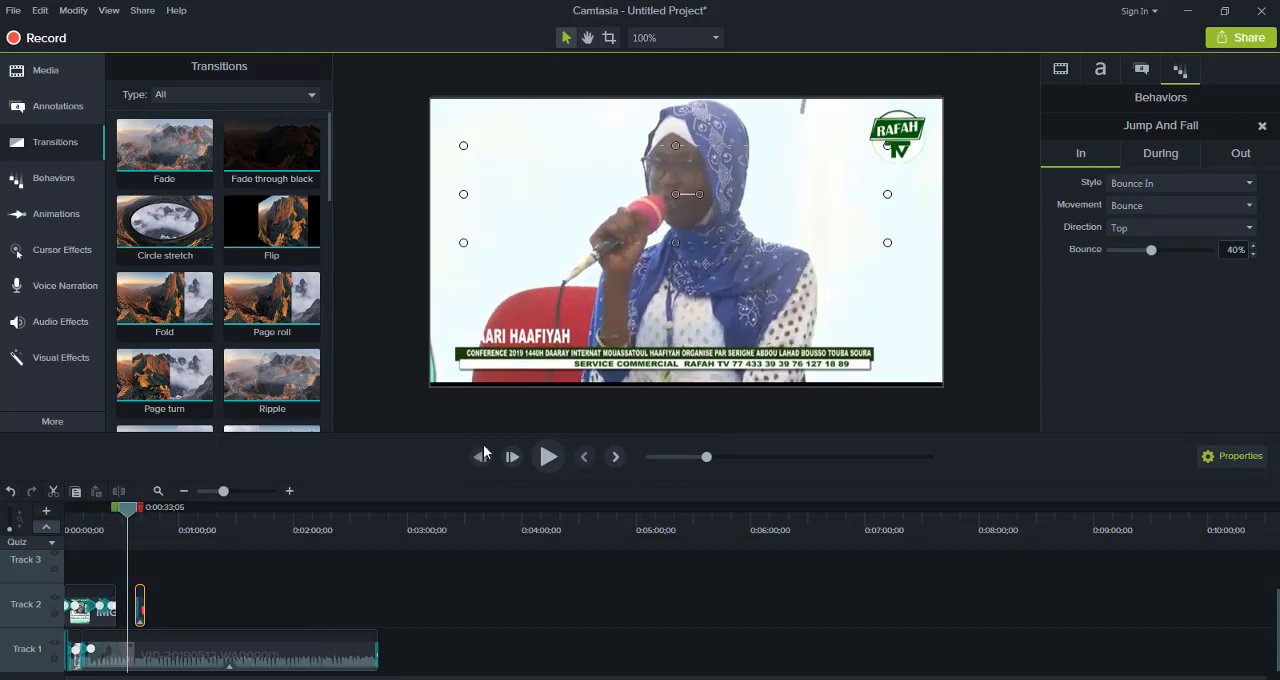
left_click(548, 460)
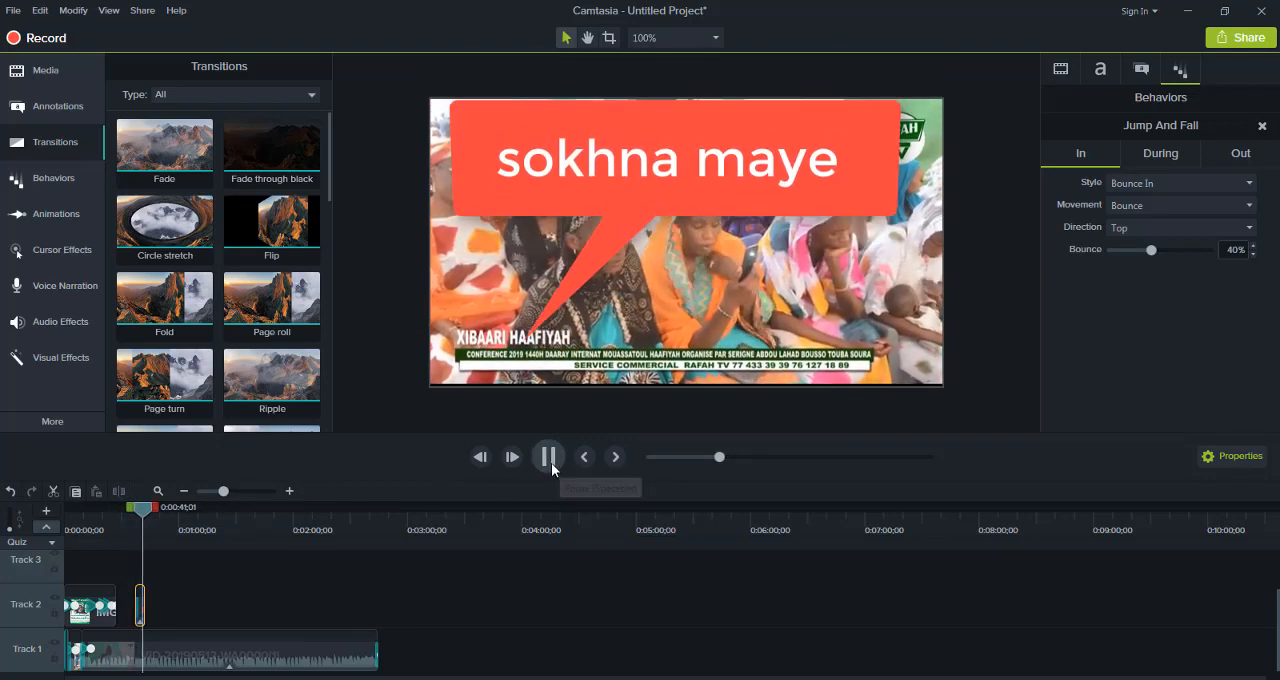
key("space")
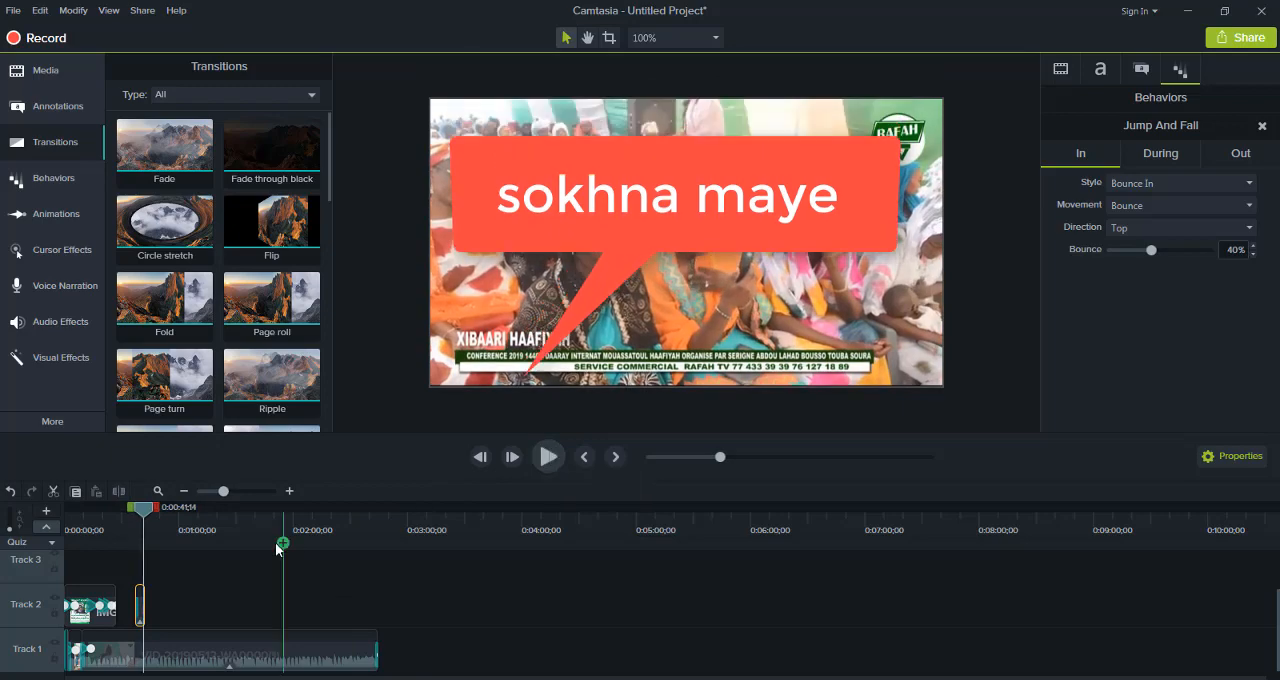
left_click(121, 520)
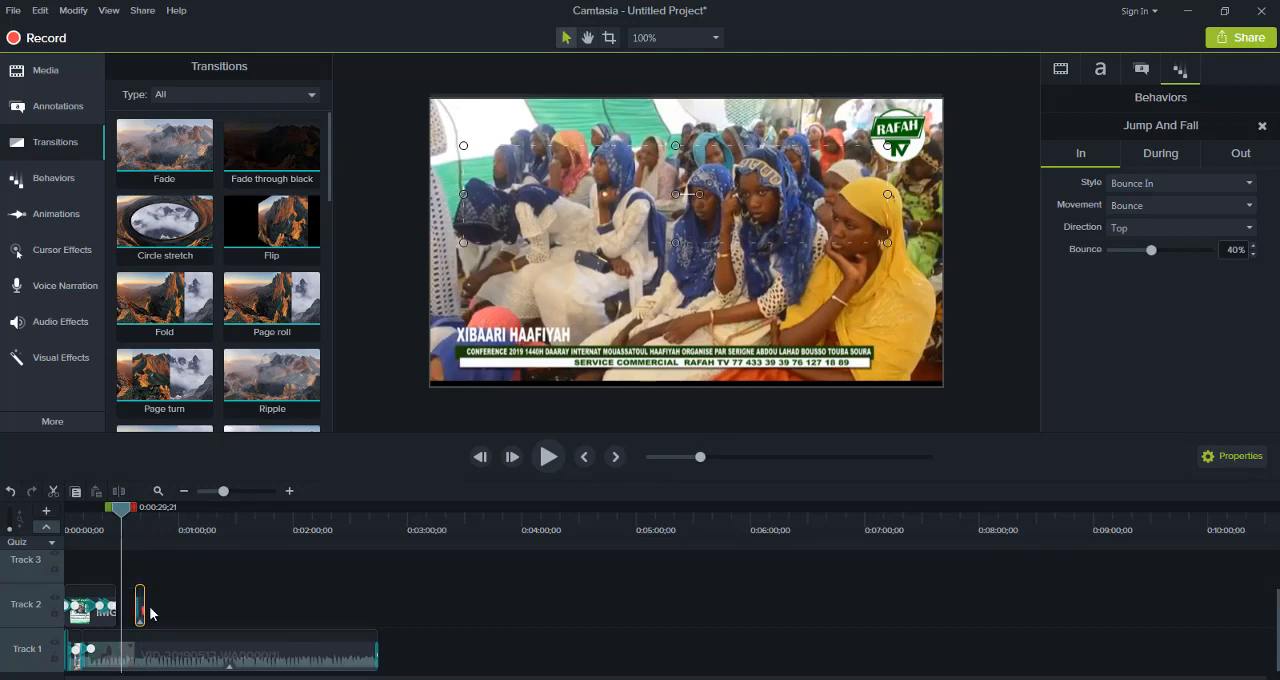
Extend the end of the Track 2 callout to about three times its length and play it from its start to 0:00:47;26
left_click_drag(143, 599, 163, 600)
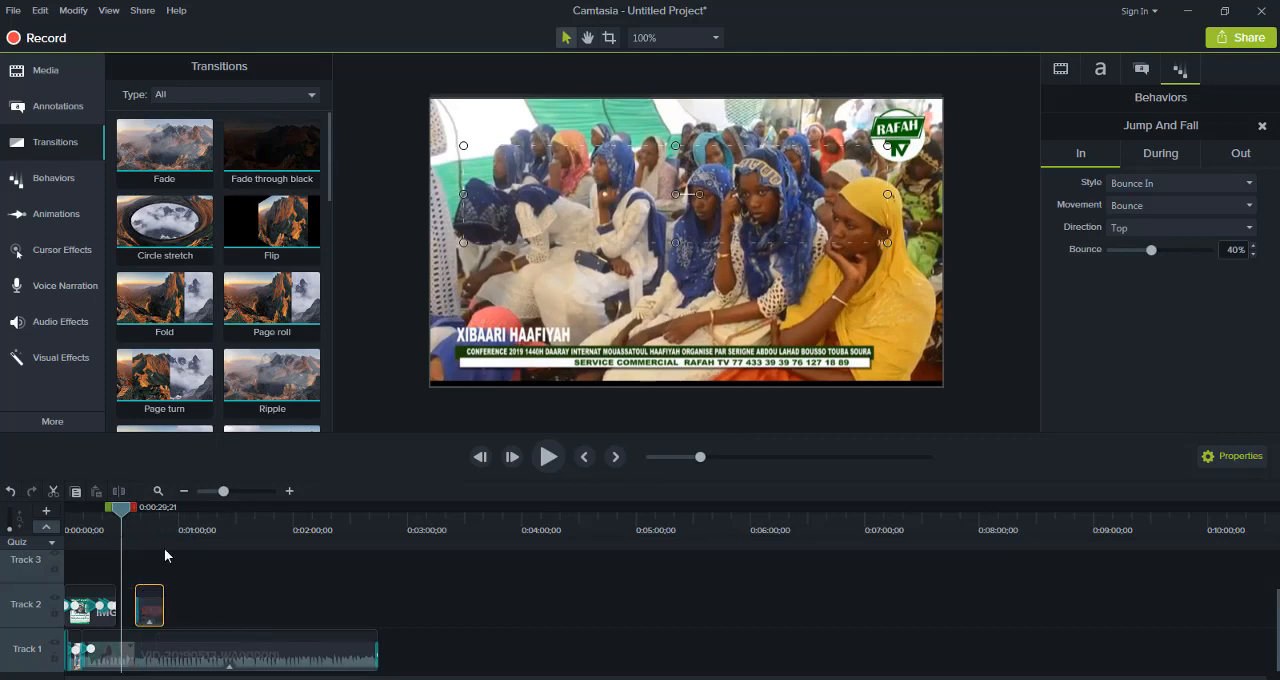
left_click(483, 505)
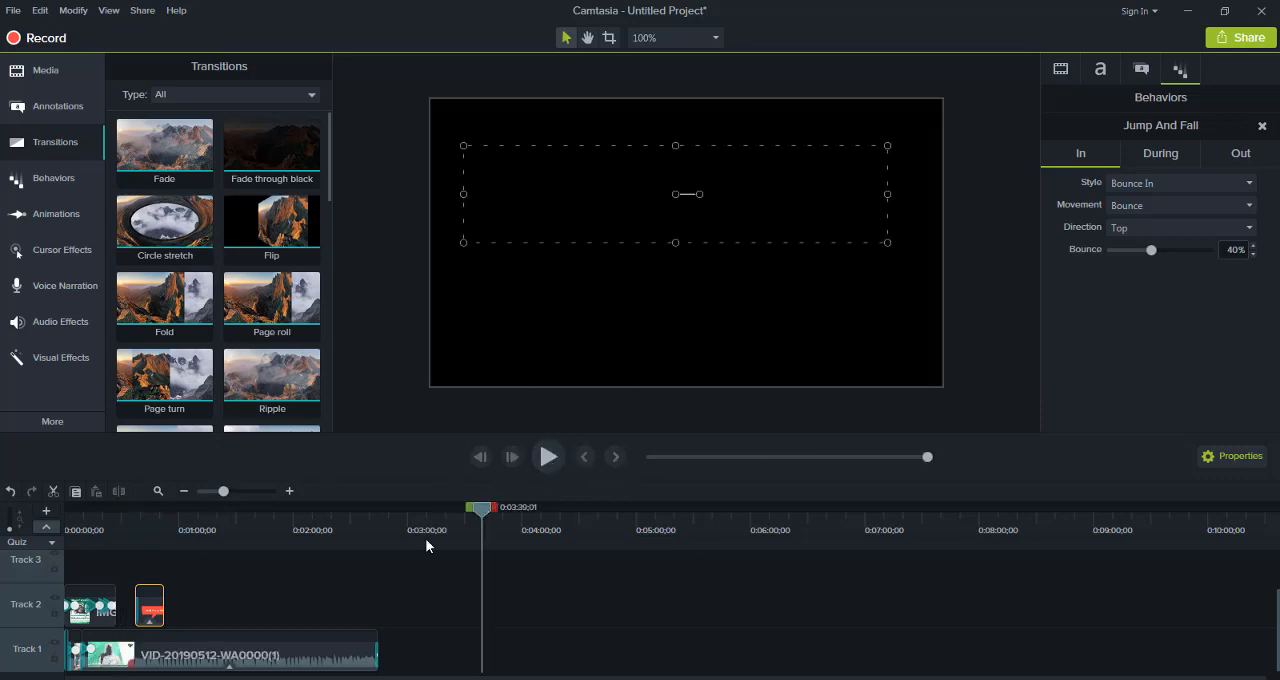
left_click_drag(426, 540, 141, 590)
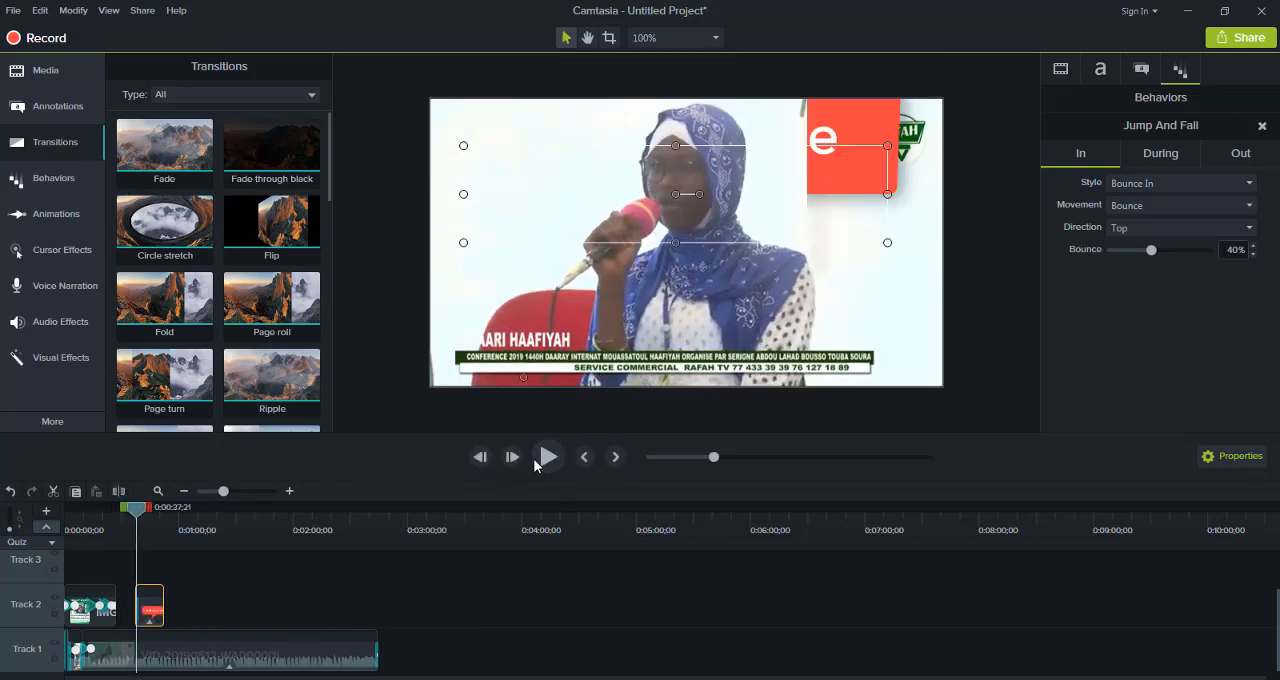
left_click(547, 457)
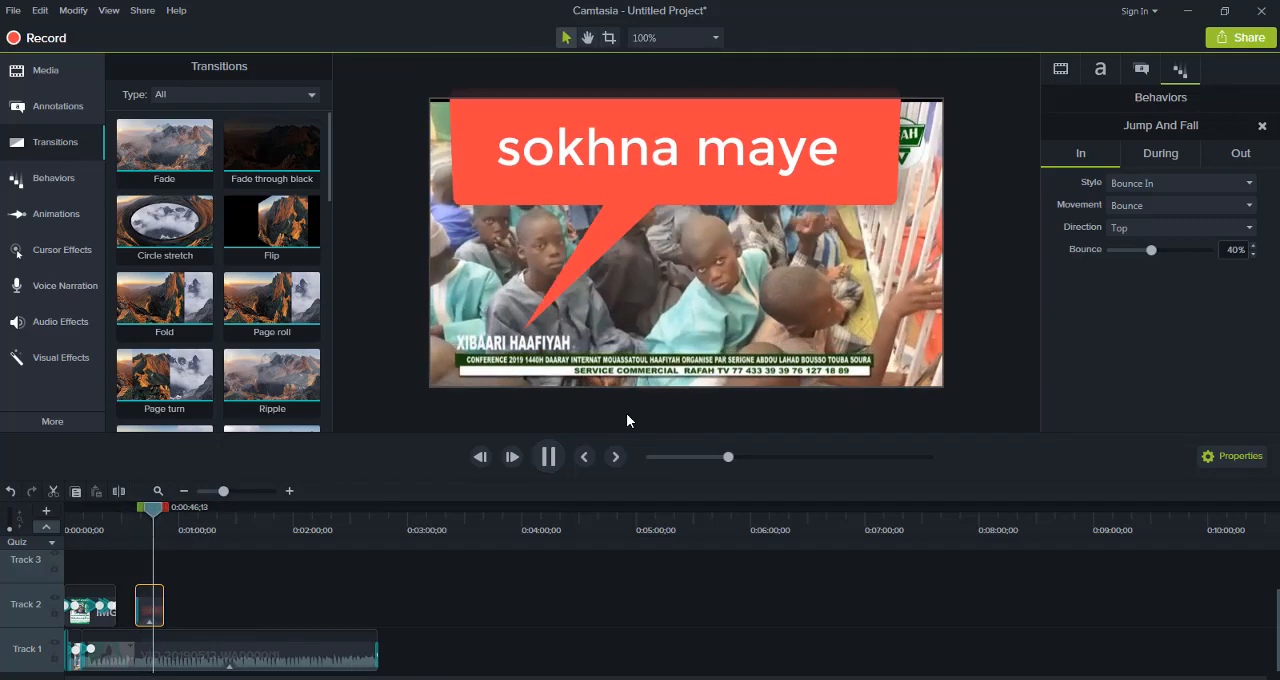
left_click(548, 456)
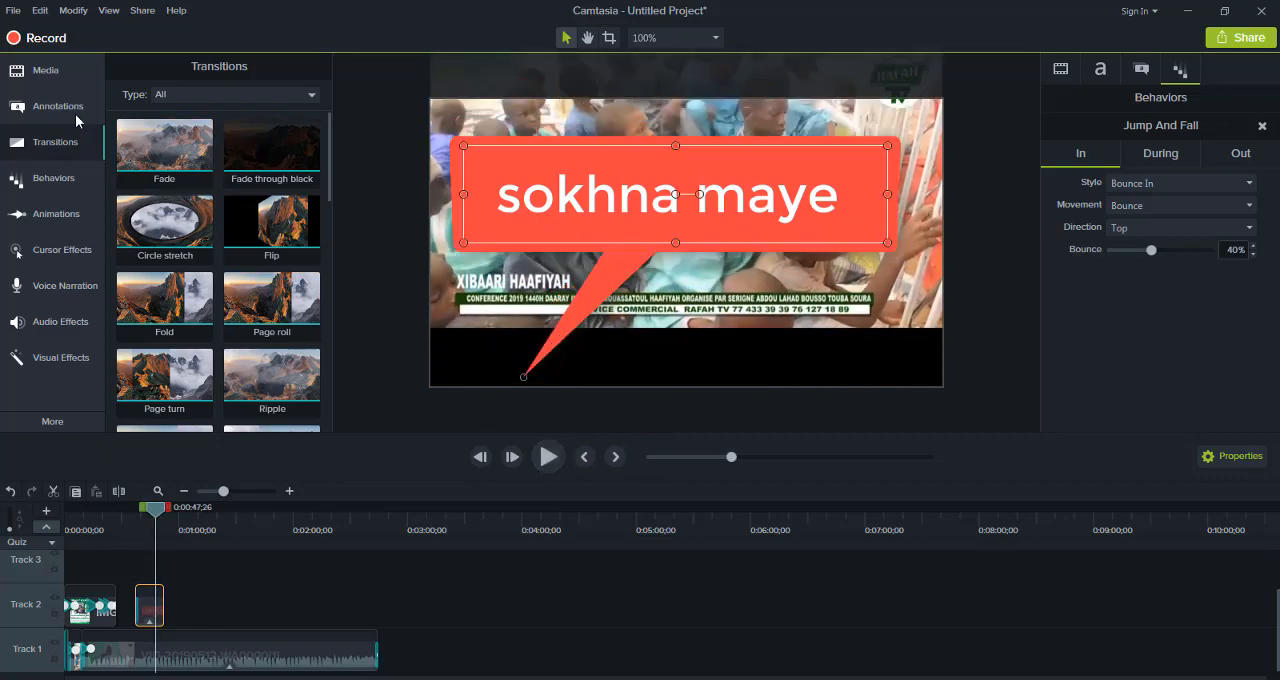
Import the video "أفضل 10 مقدمات فيديو" from the travaille folder and place it at the start of Track 3
left_click(69, 77)
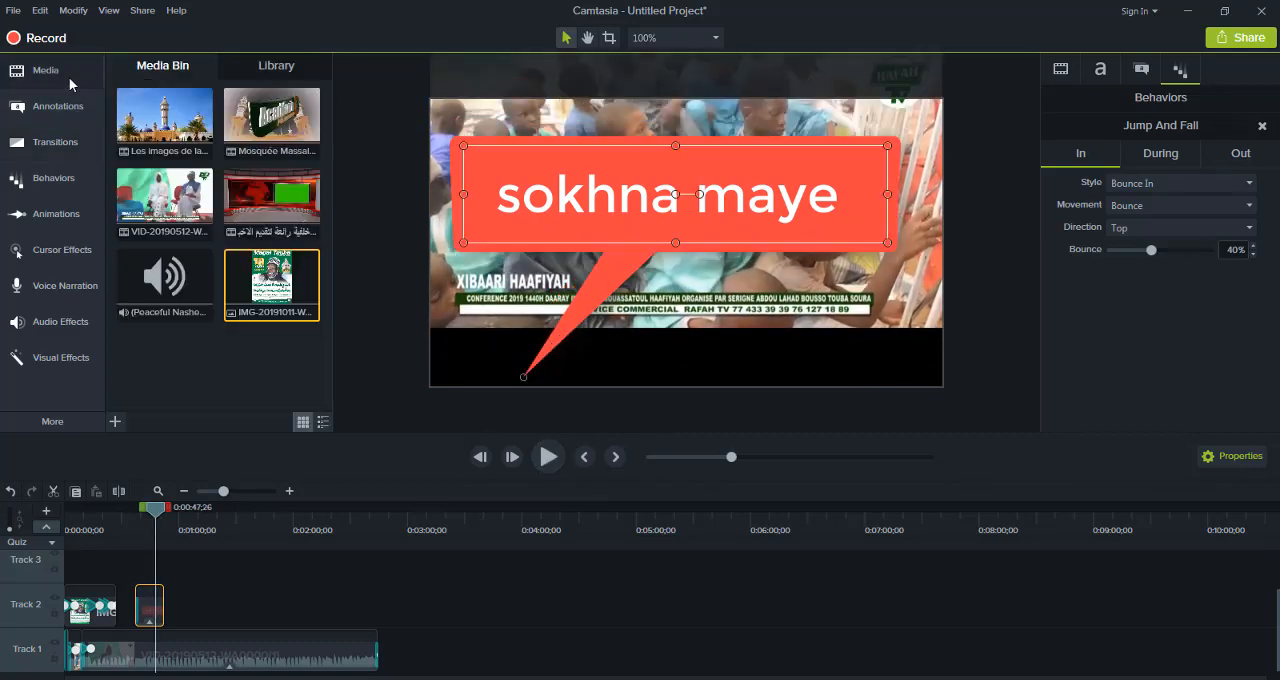
left_click(117, 421)
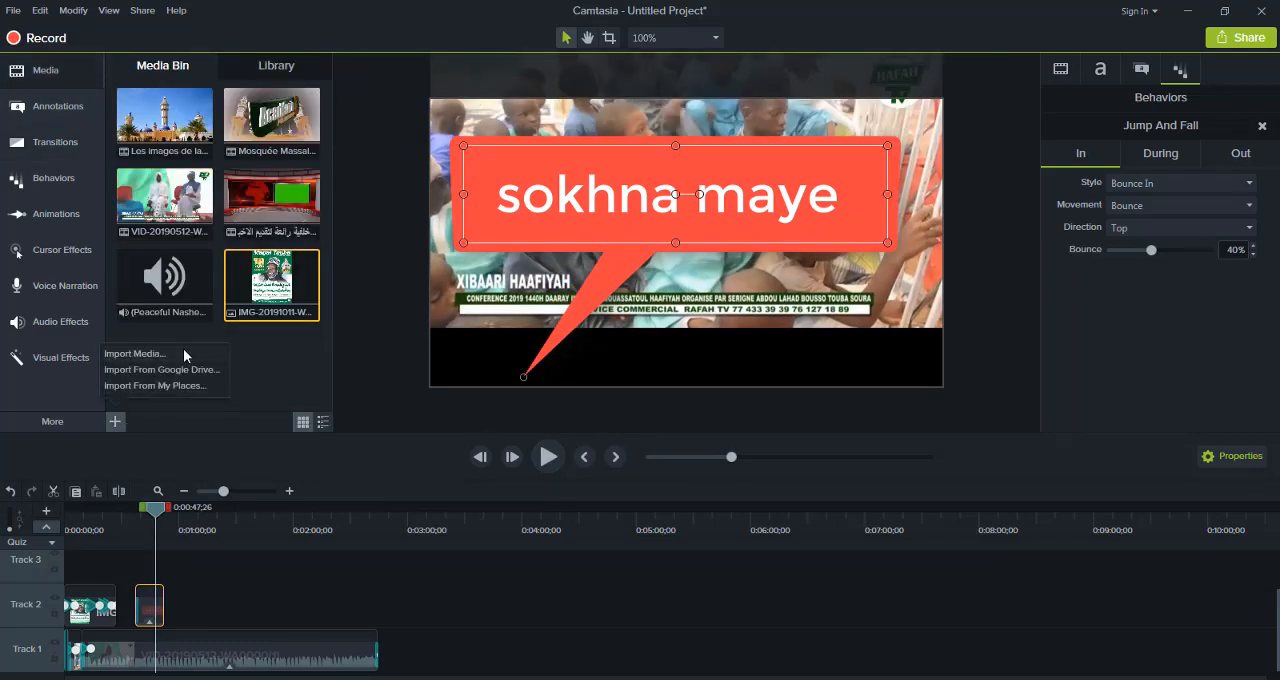
left_click(135, 353)
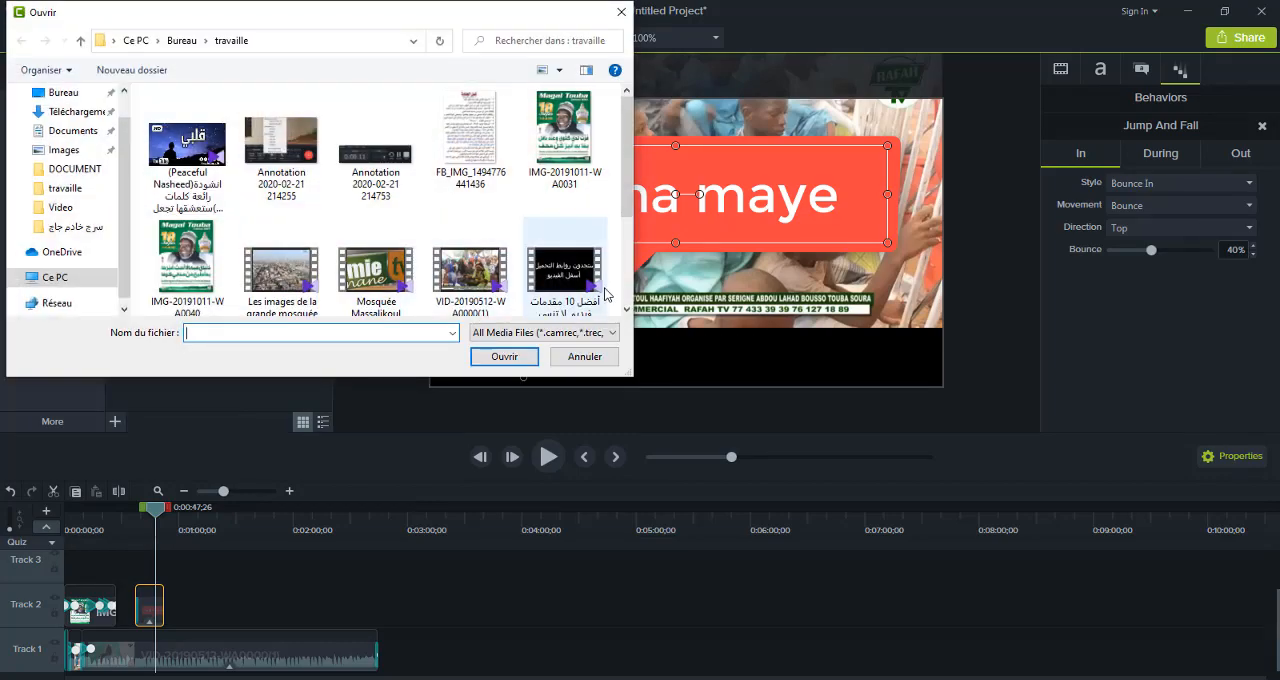
left_click(626, 313)
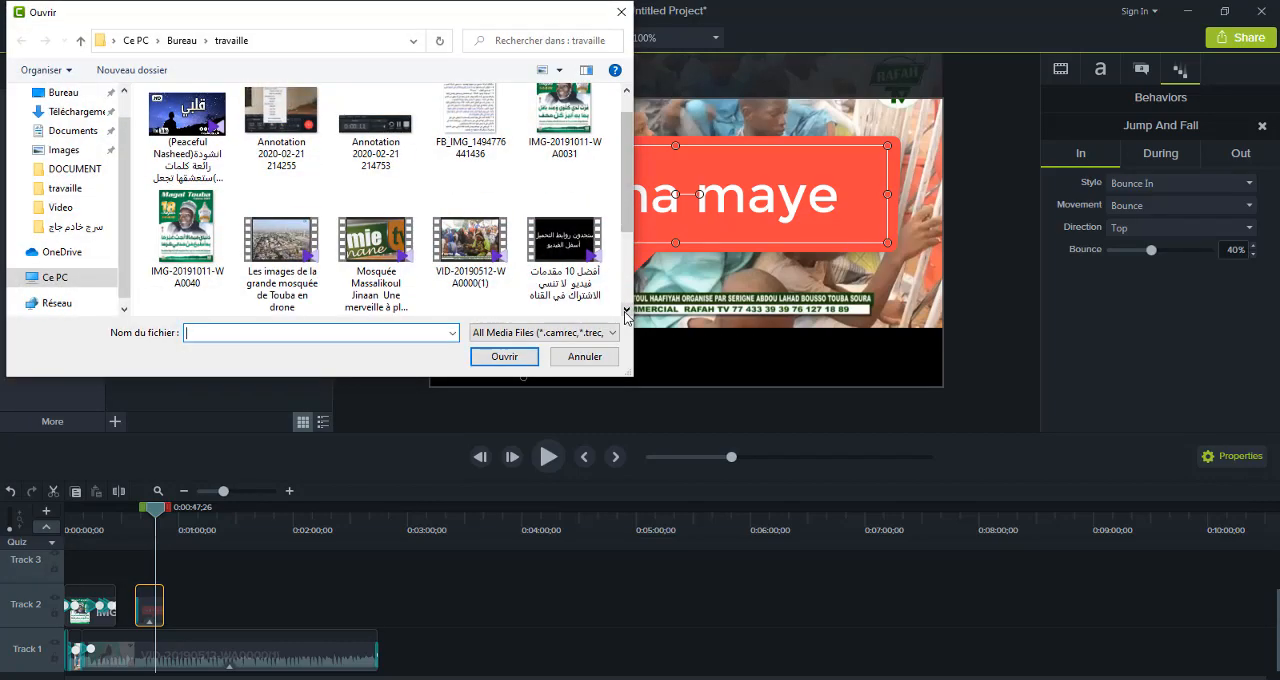
double_click(566, 258)
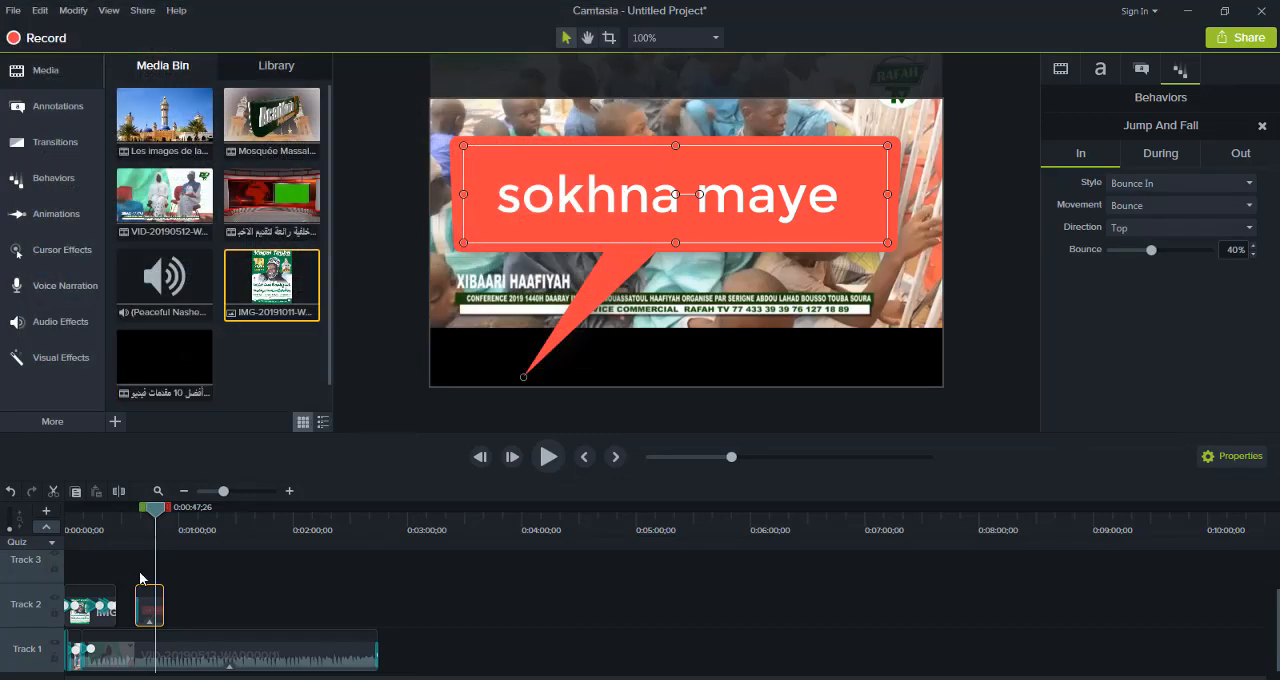
left_click_drag(179, 361, 57, 574)
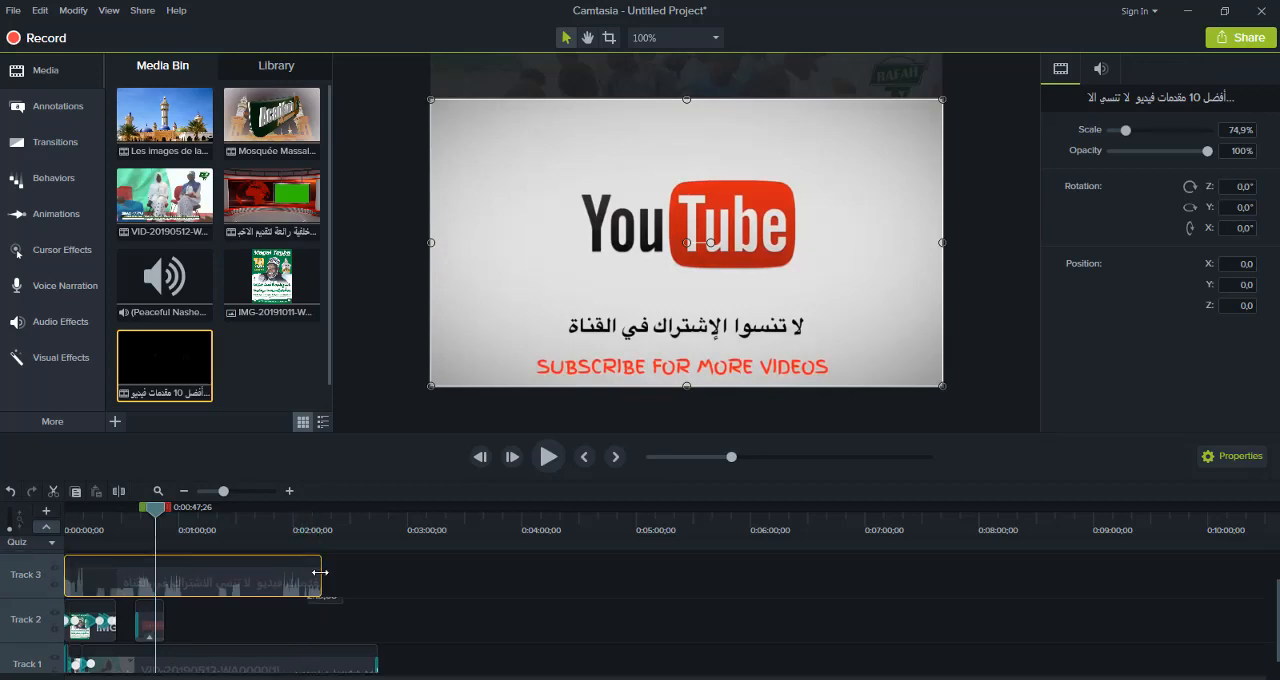
Split the Track 3 video at 0:00:15;04 and move its second part along the track to start at 0:00:37;11
left_click_drag(320, 572, 362, 576)
left_click_drag(152, 510, 91, 530)
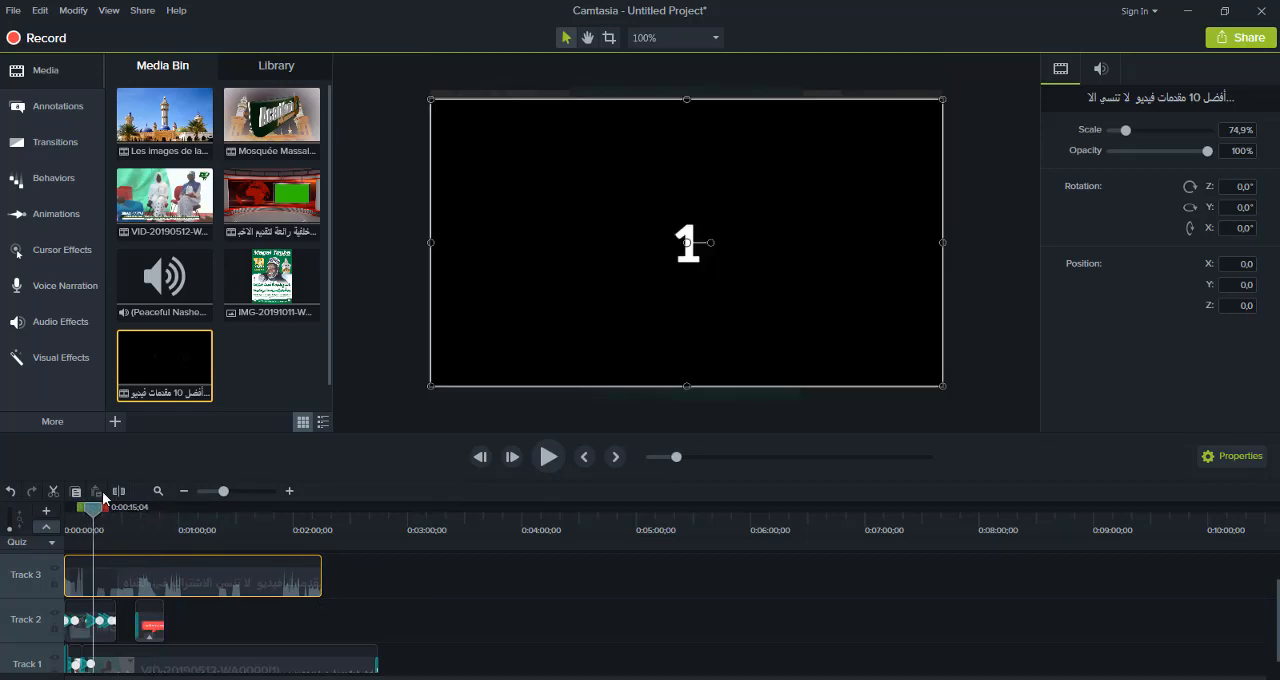
left_click_drag(140, 575, 189, 585)
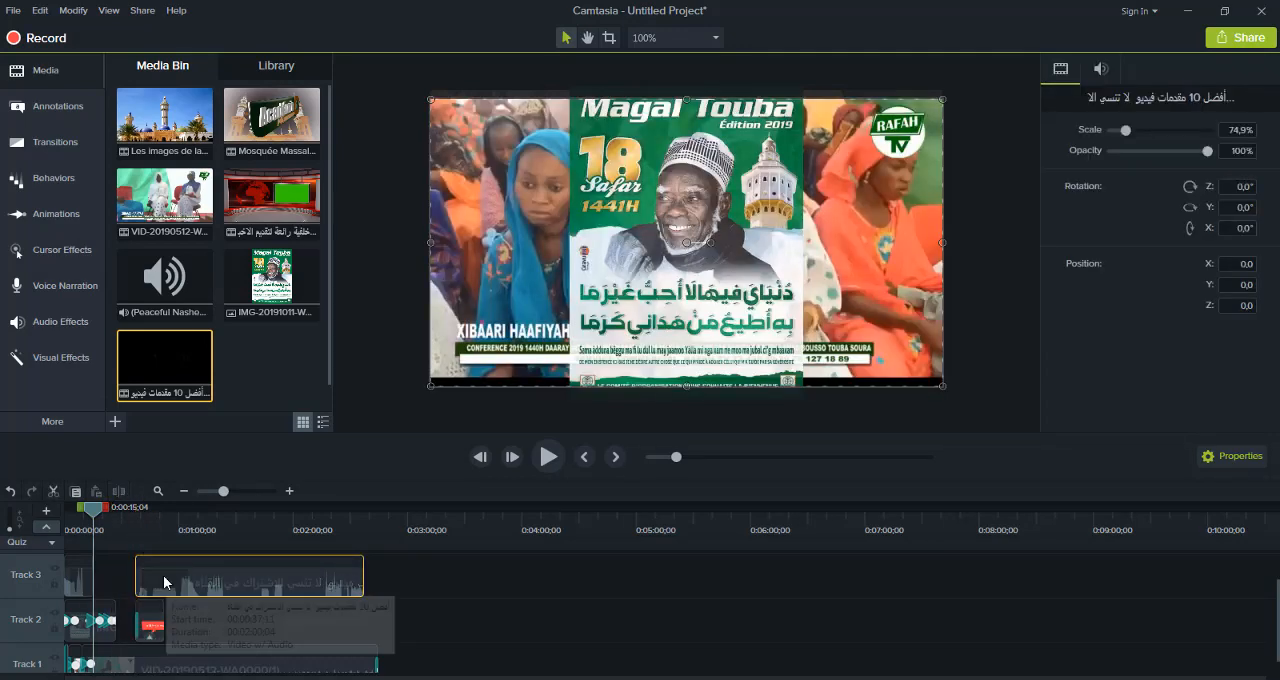
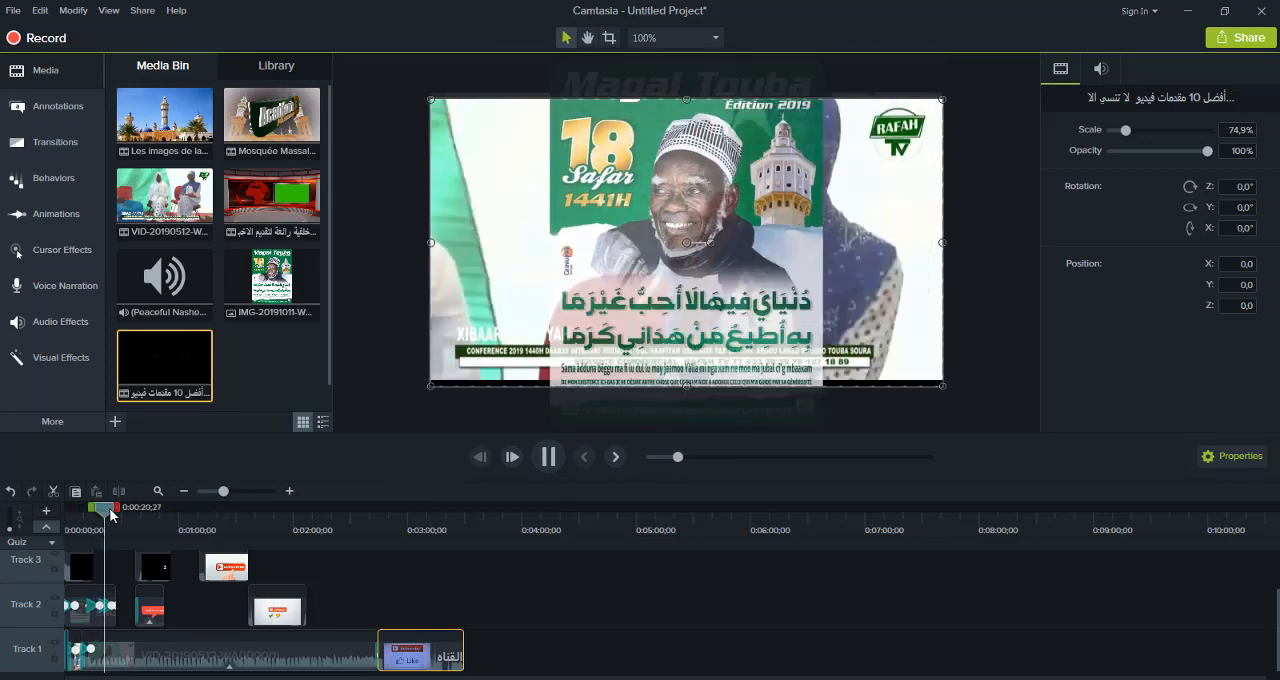
Preview the inserted intro clips by playing the timeline from 0:00:35;28 and from 0:01:11;13
left_click_drag(100, 514, 130, 514)
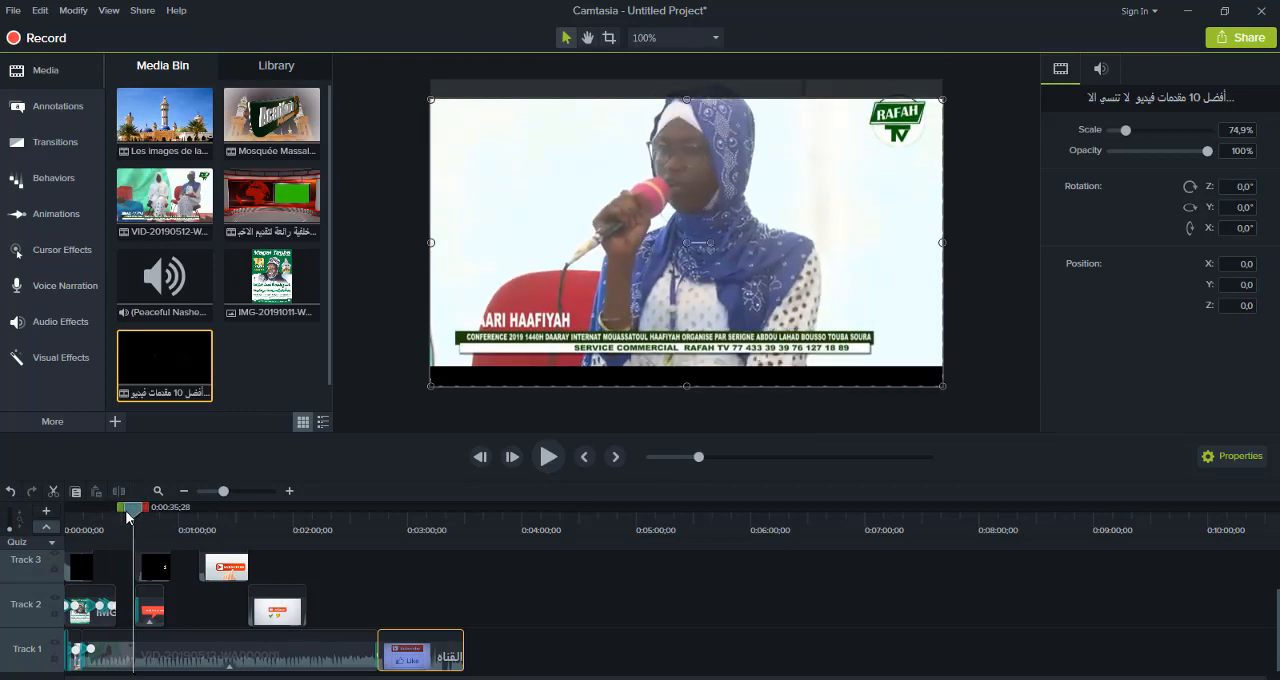
left_click(538, 458)
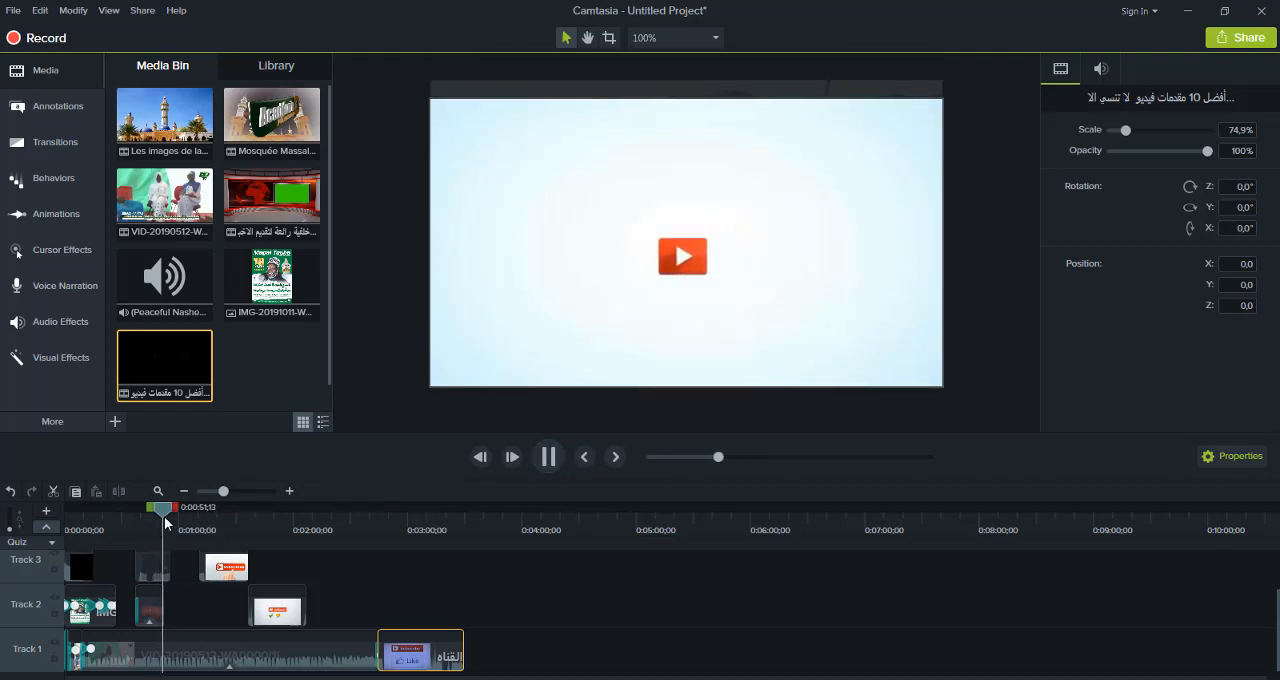
left_click_drag(166, 513, 203, 515)
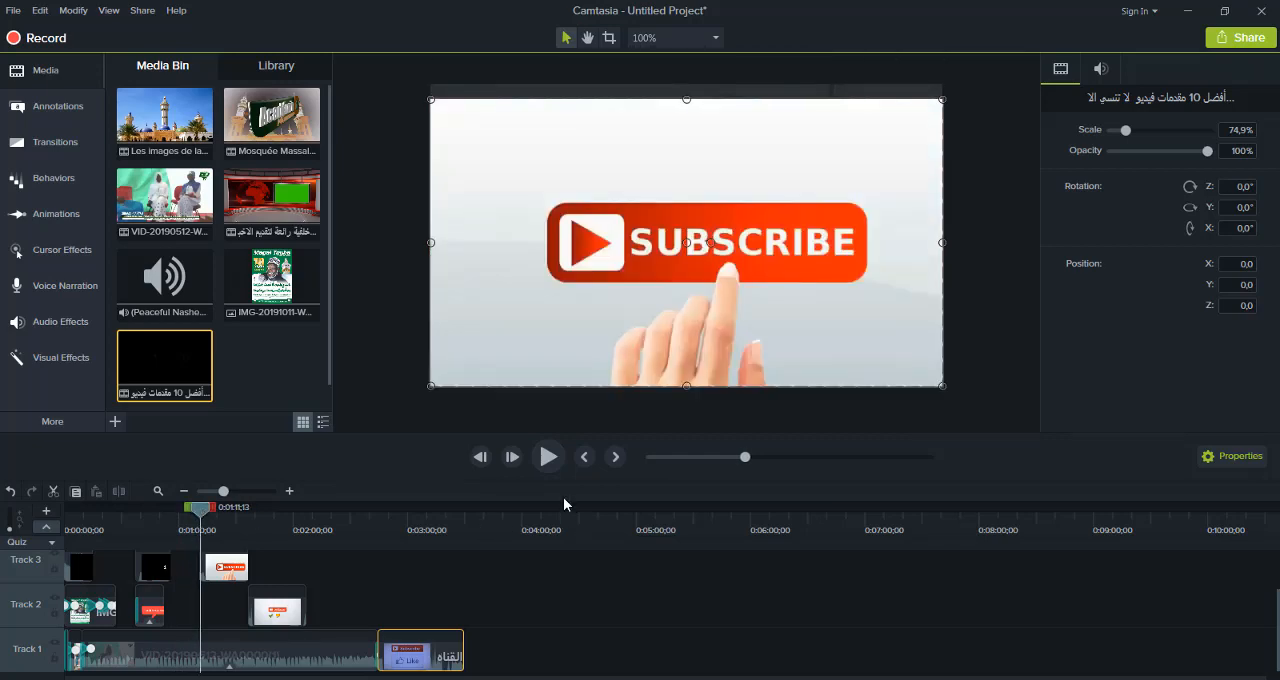
left_click(554, 463)
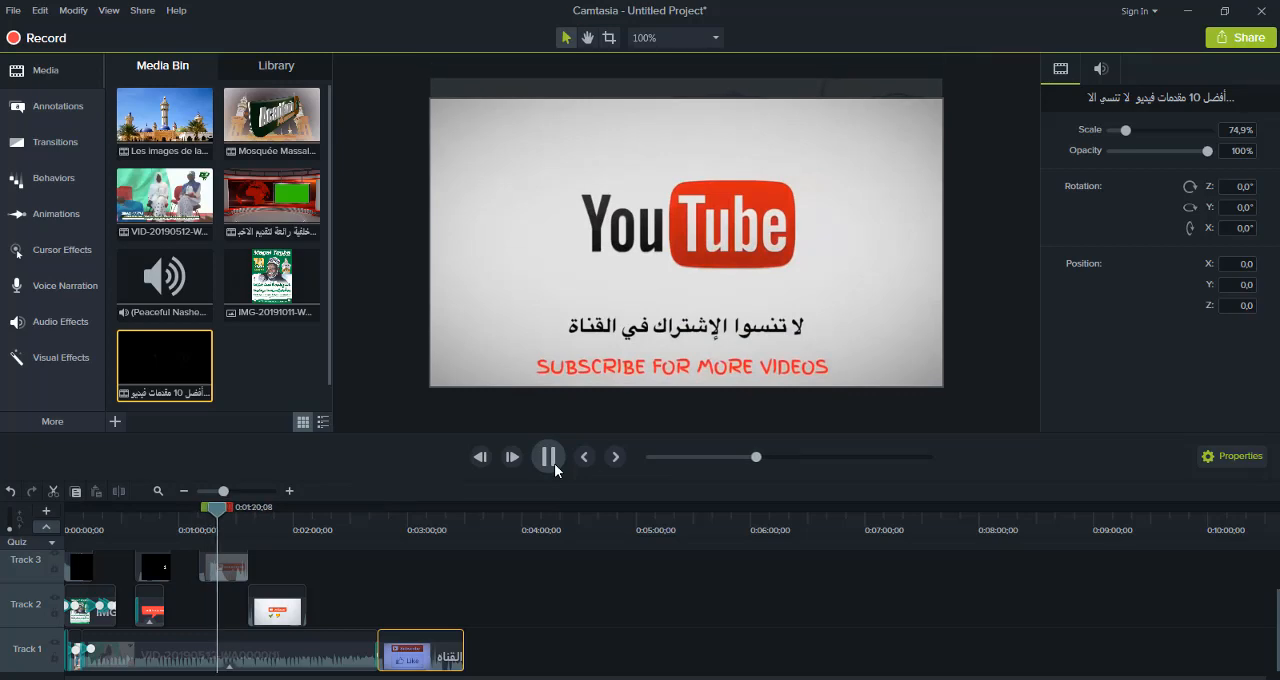
Lower the audio gain of the VID-20190512-WA0000(1) clip on Track 1 to 2% and return the playhead to 0:00:08;16
left_click(280, 645)
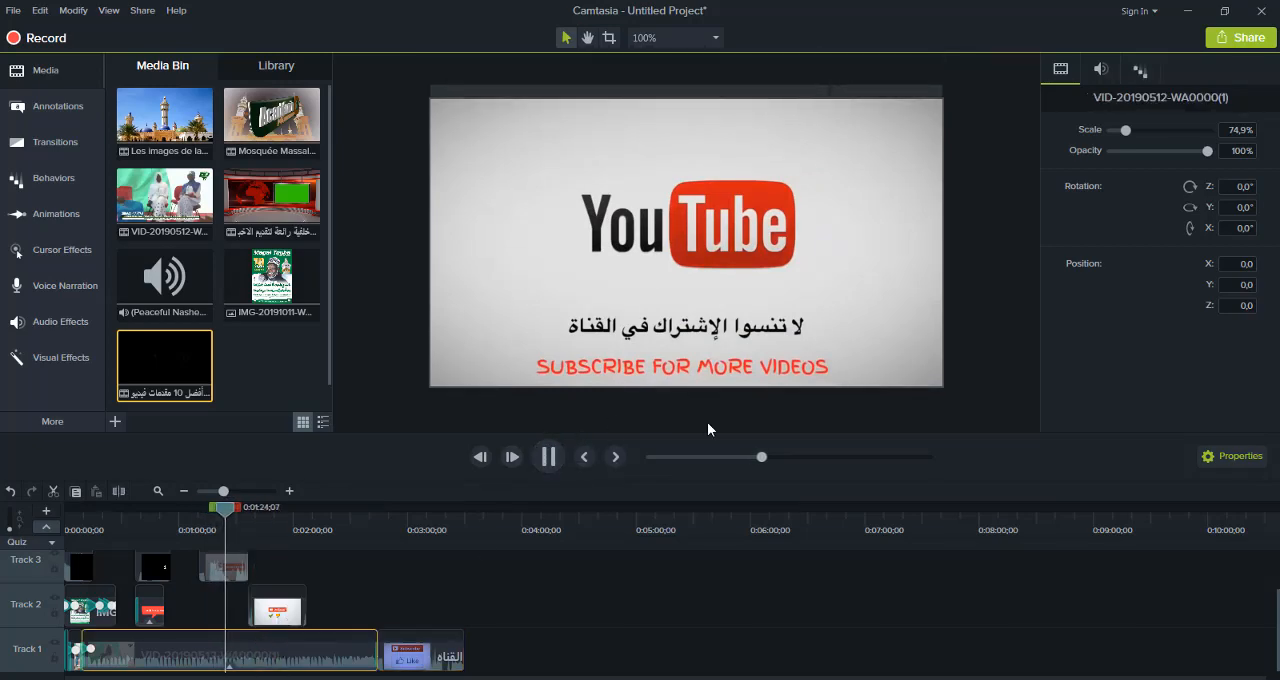
left_click(1138, 70)
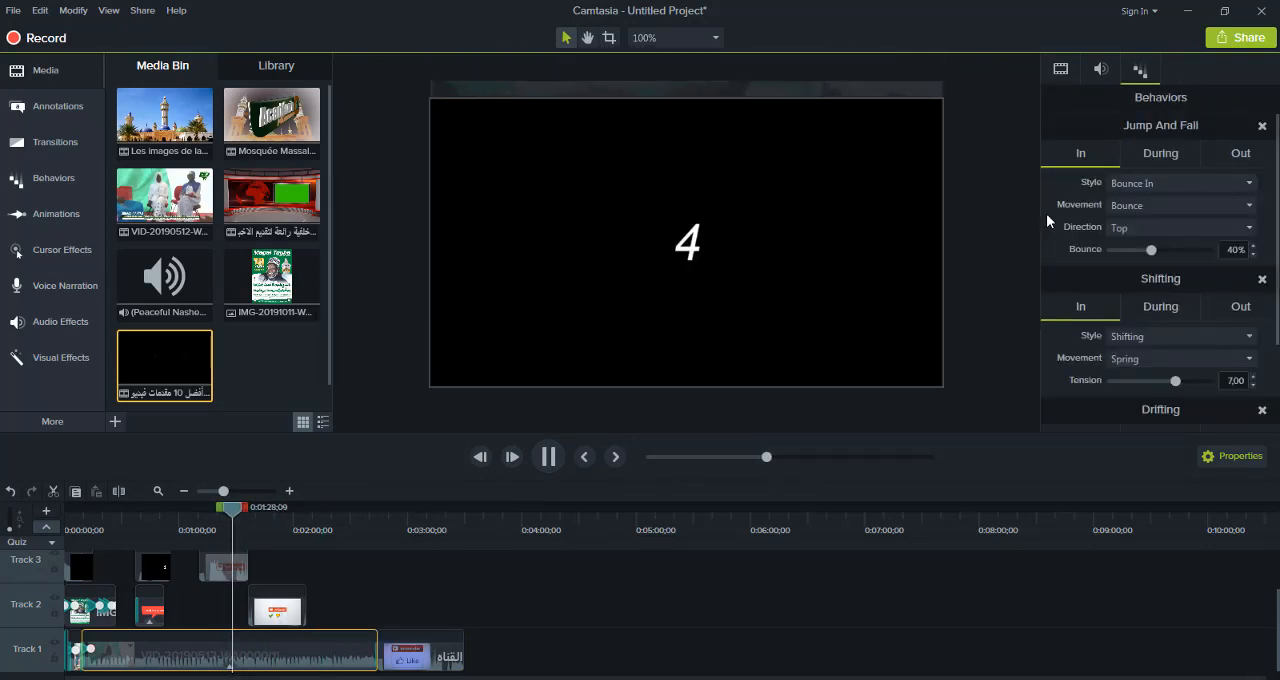
left_click(1106, 76)
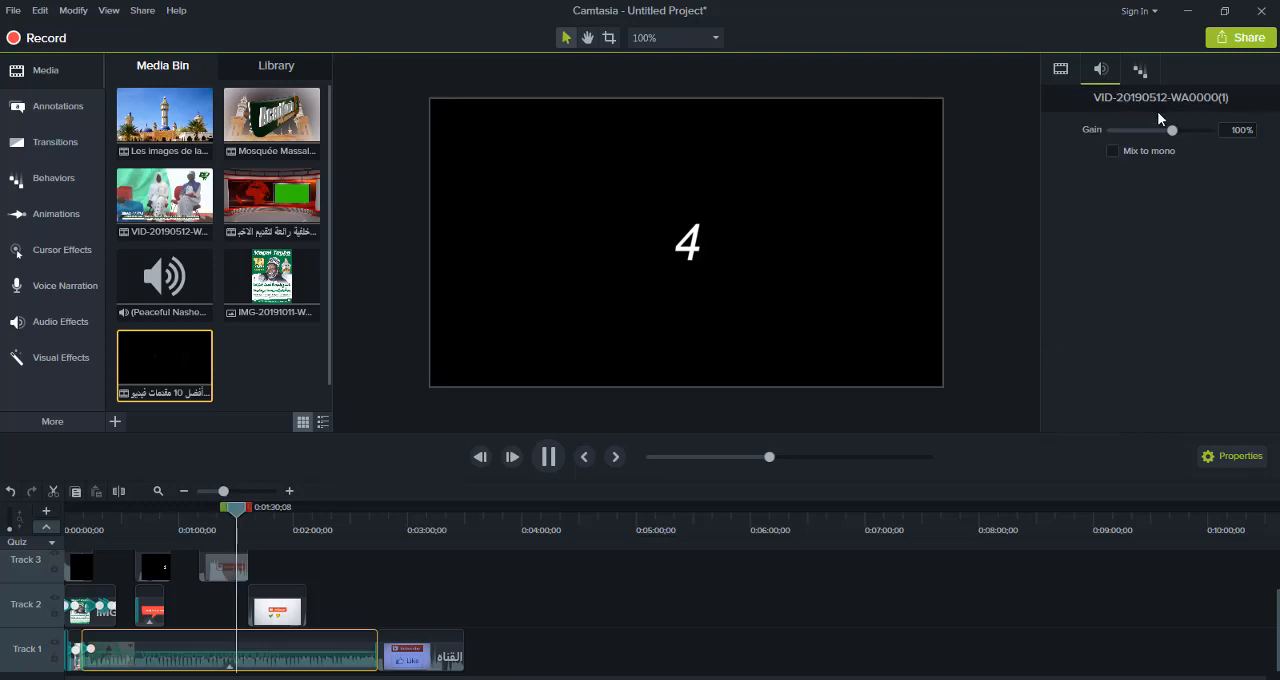
left_click_drag(1172, 131, 1129, 137)
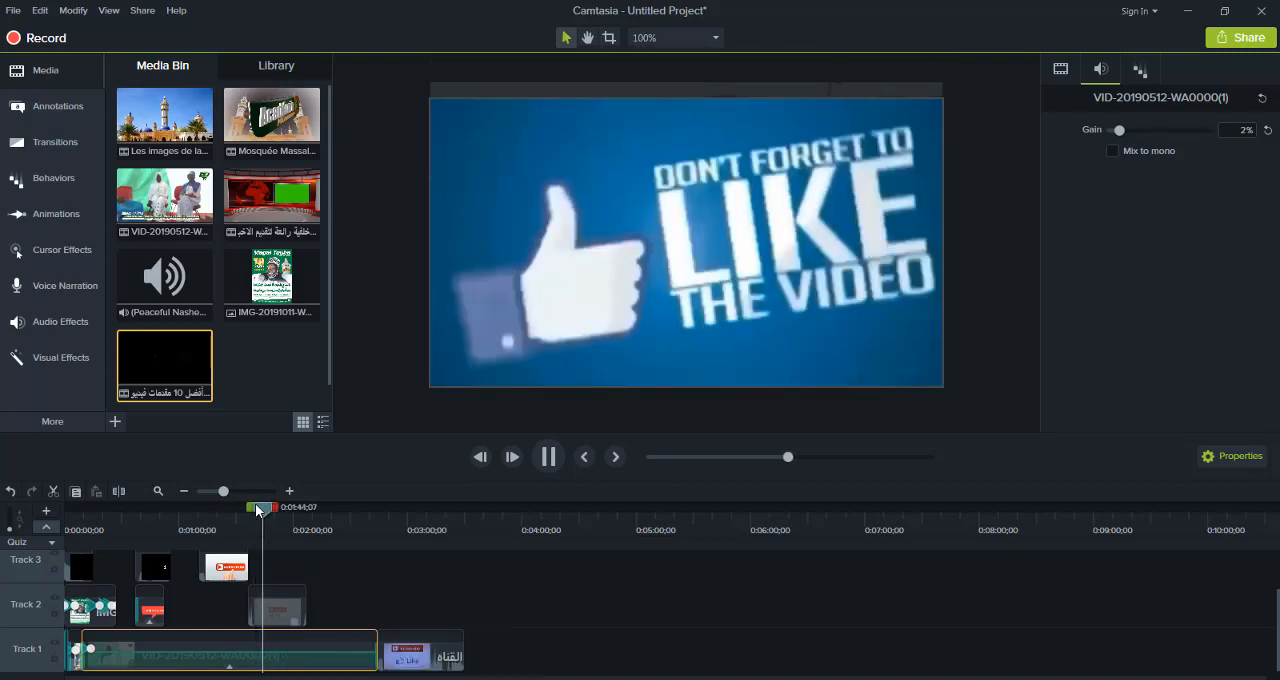
left_click_drag(257, 510, 76, 528)
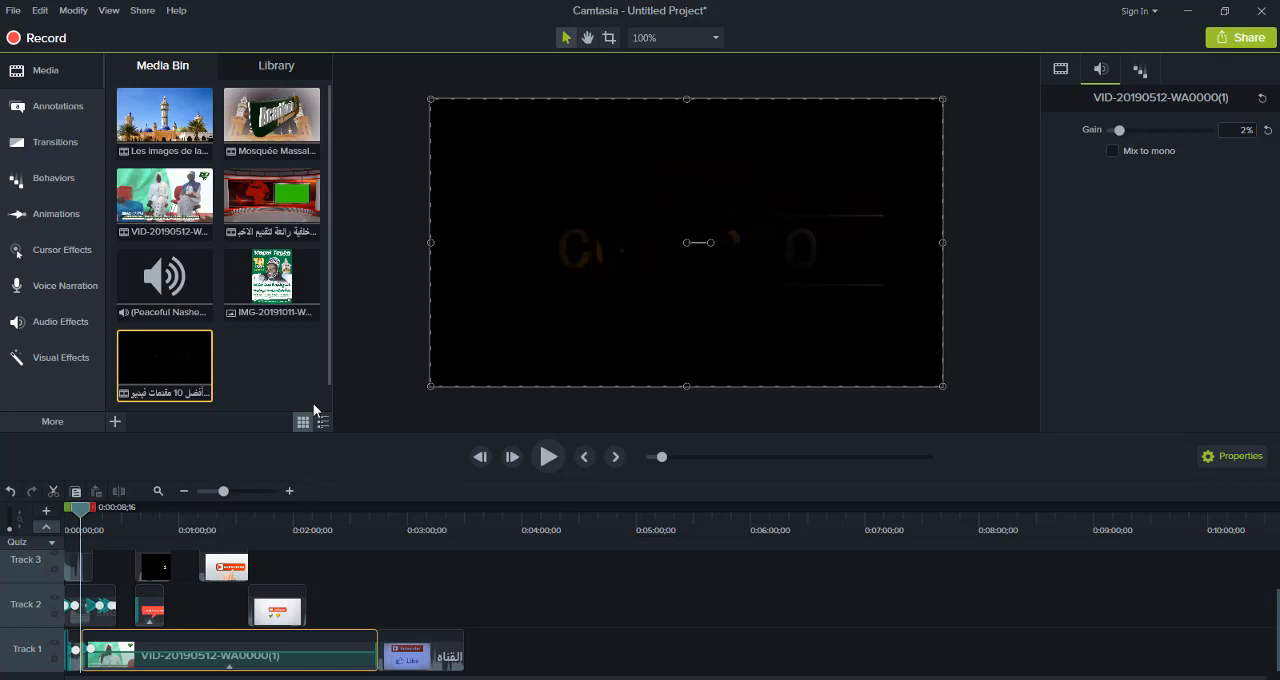
Import the logo image علامتي.png from the Images enregistrées folder and place it at the start of a new Track 4
left_click(115, 422)
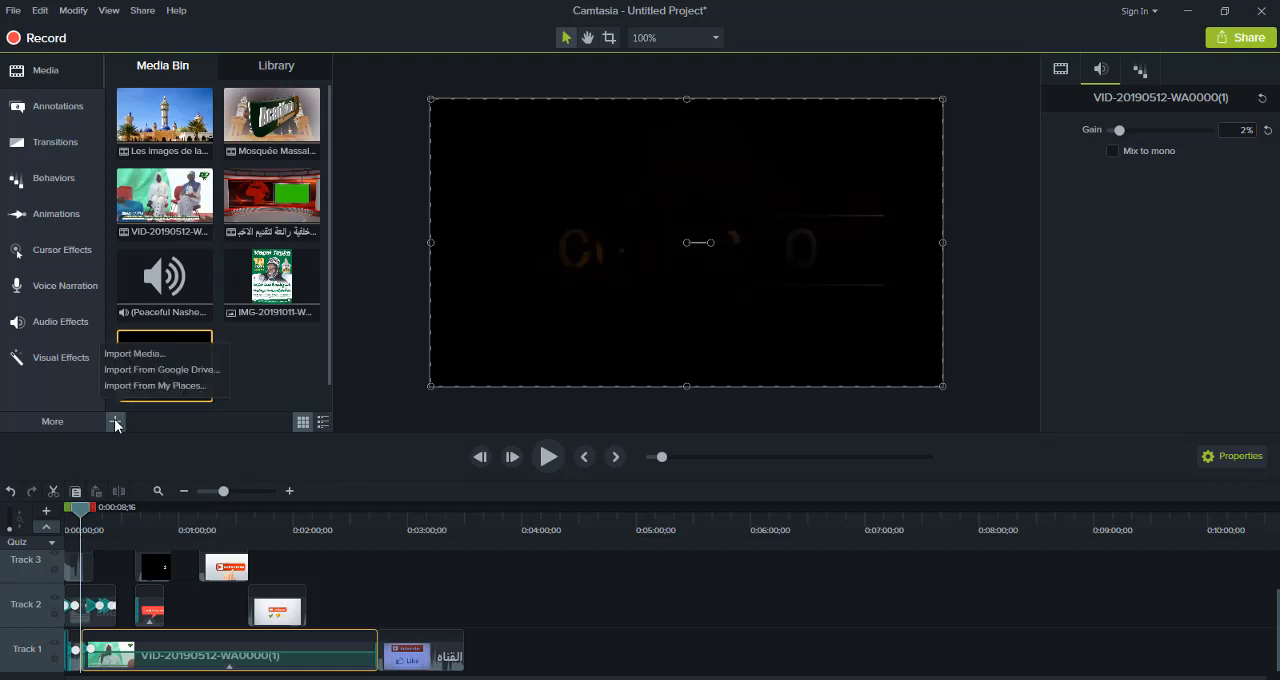
left_click(131, 356)
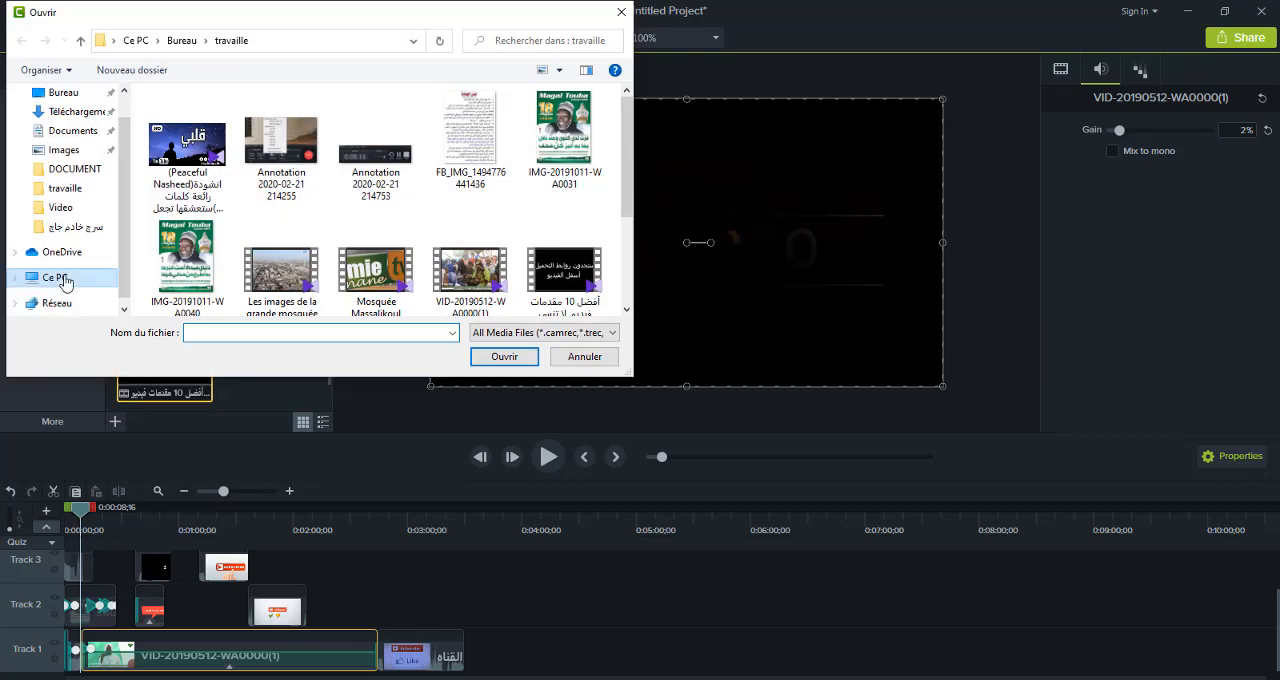
left_click(64, 150)
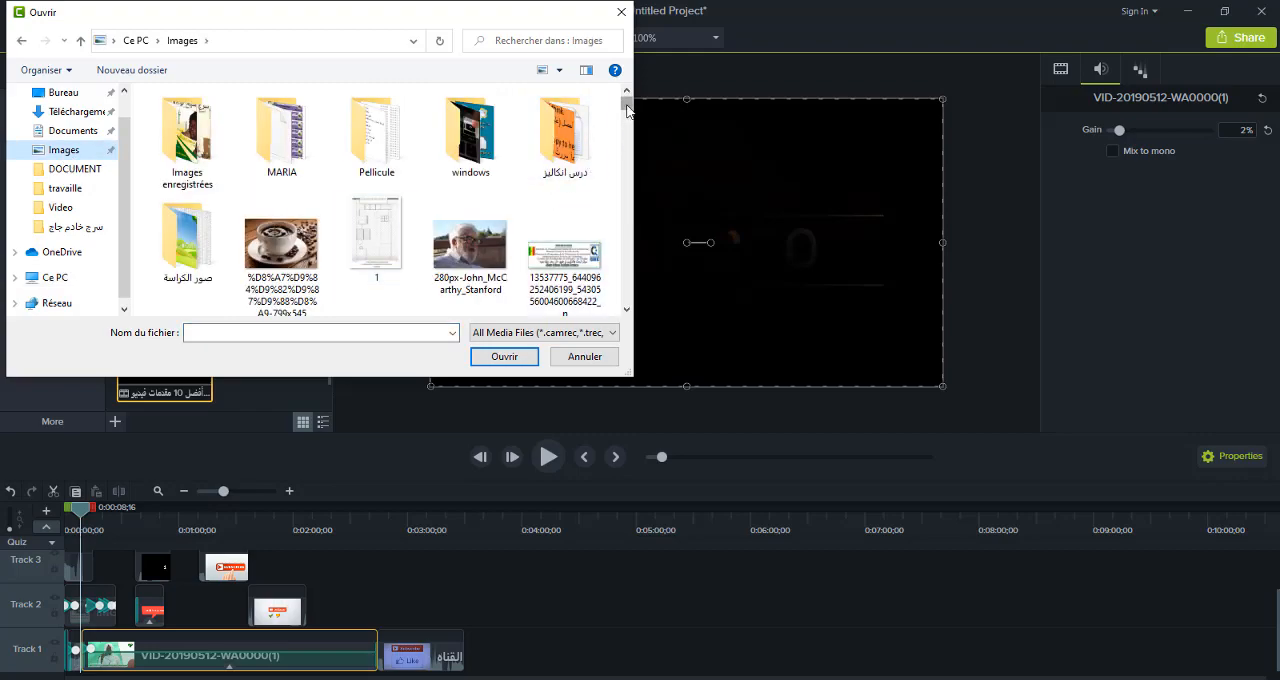
mouse_move(627, 108)
left_mouse_down()
mouse_move(627, 297)
mouse_move(627, 95)
left_mouse_up()
double_click(227, 149)
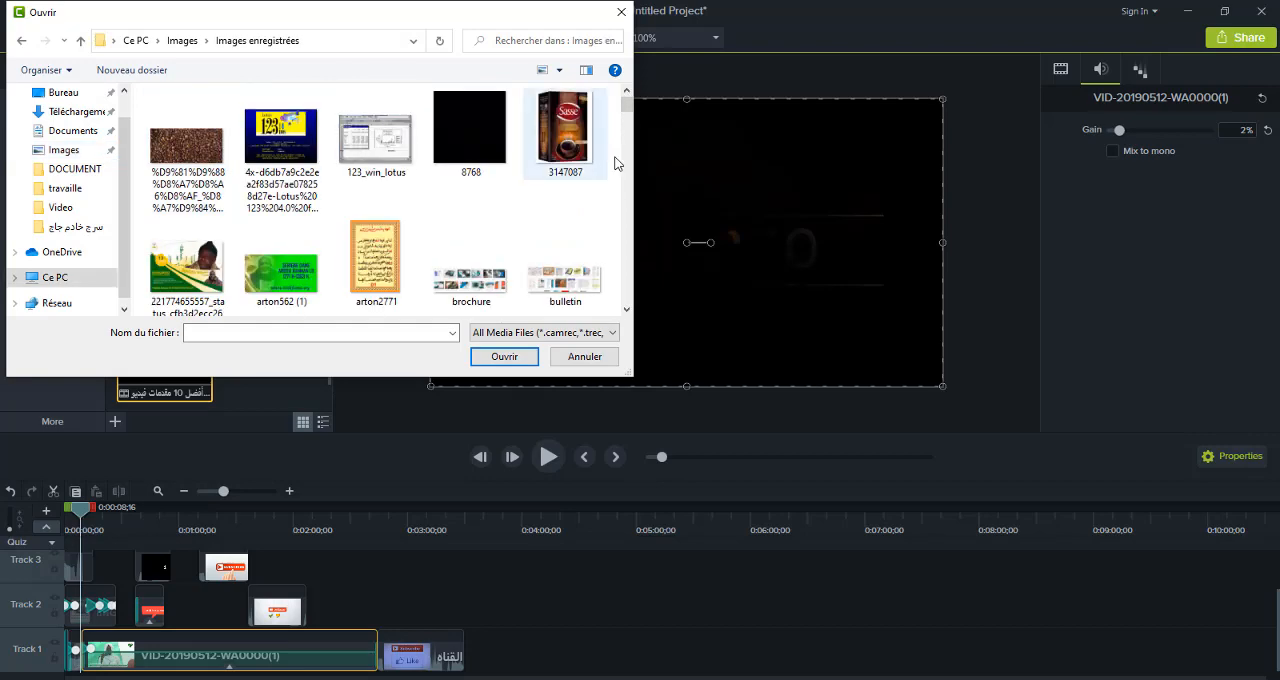
left_click_drag(636, 214, 635, 302)
double_click(184, 272)
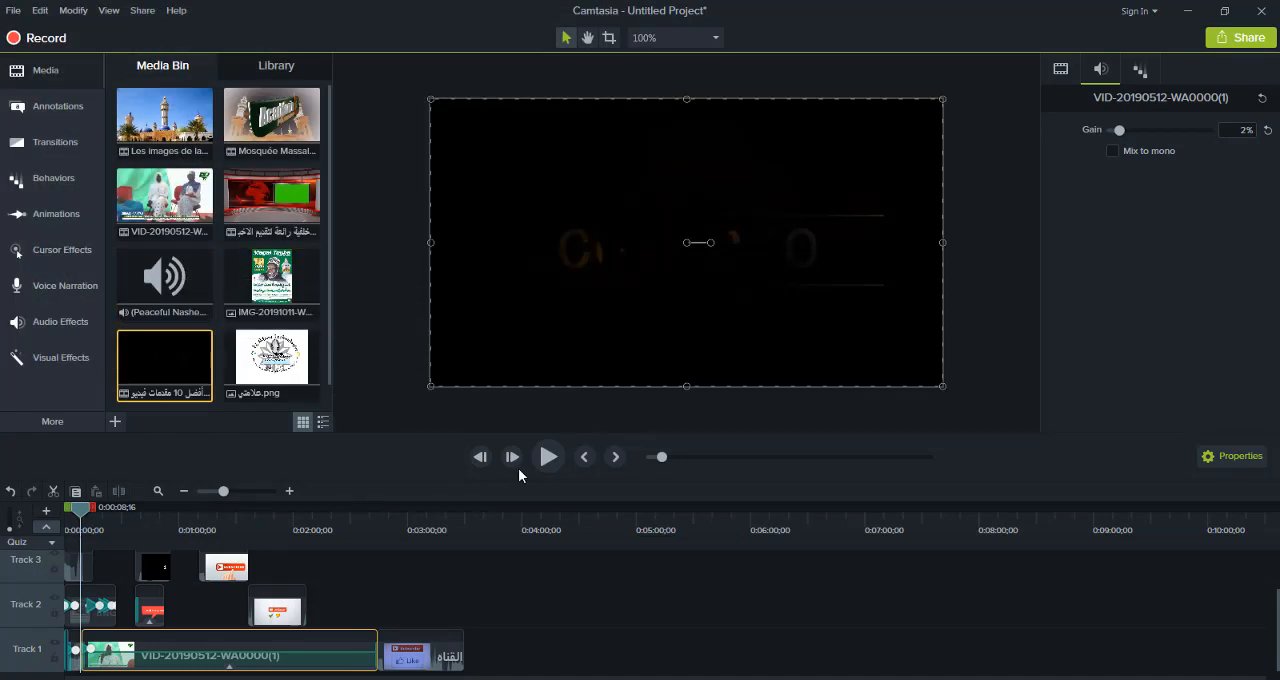
left_click_drag(1278, 641, 1278, 603)
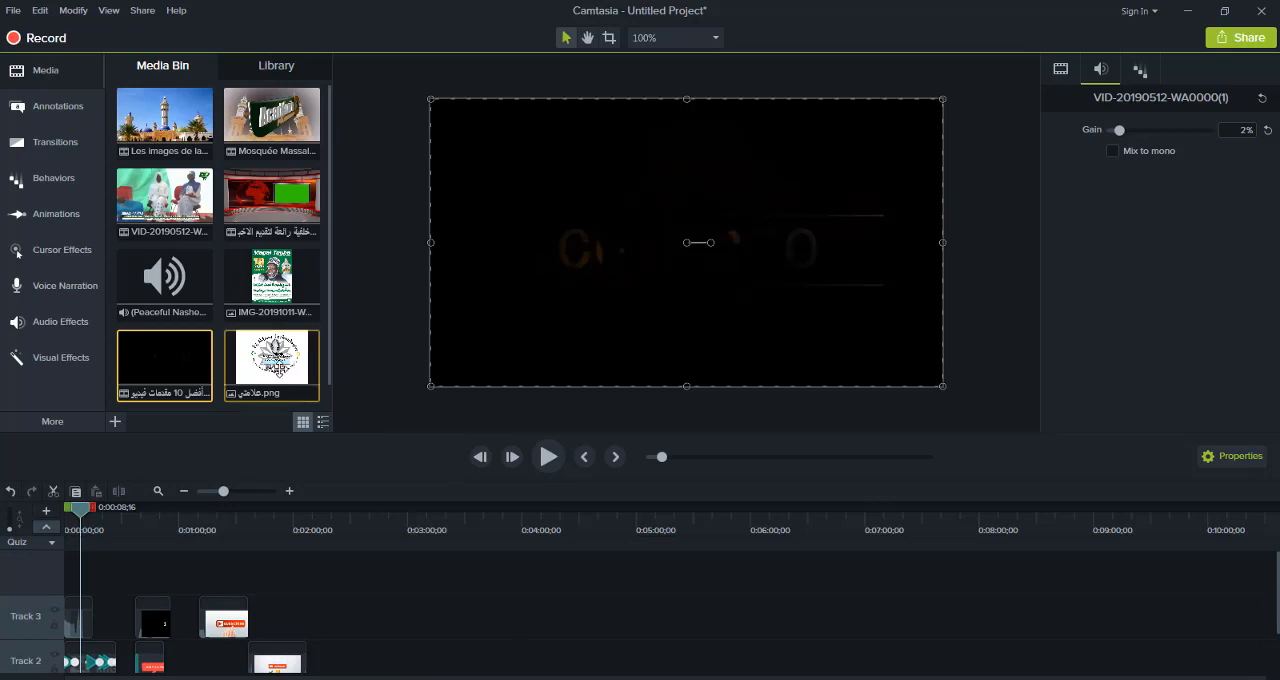
left_click_drag(272, 360, 45, 571)
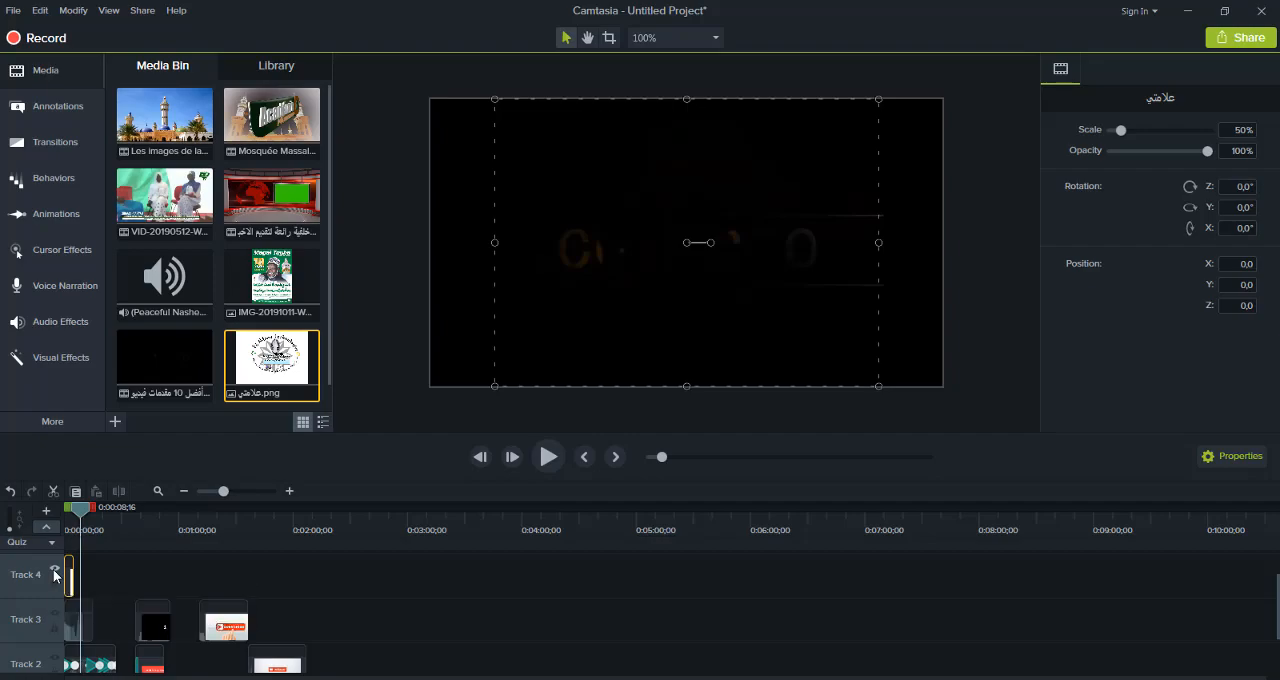
key("super")
left_click(54, 571)
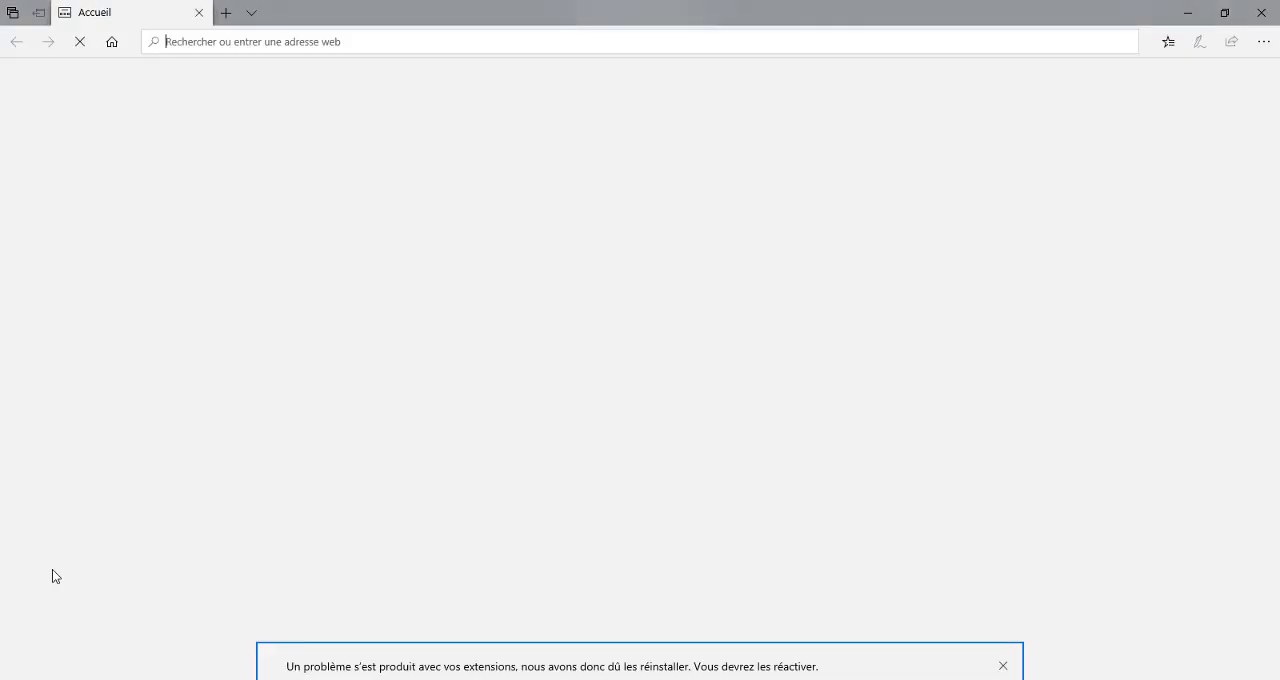
left_click(1261, 12)
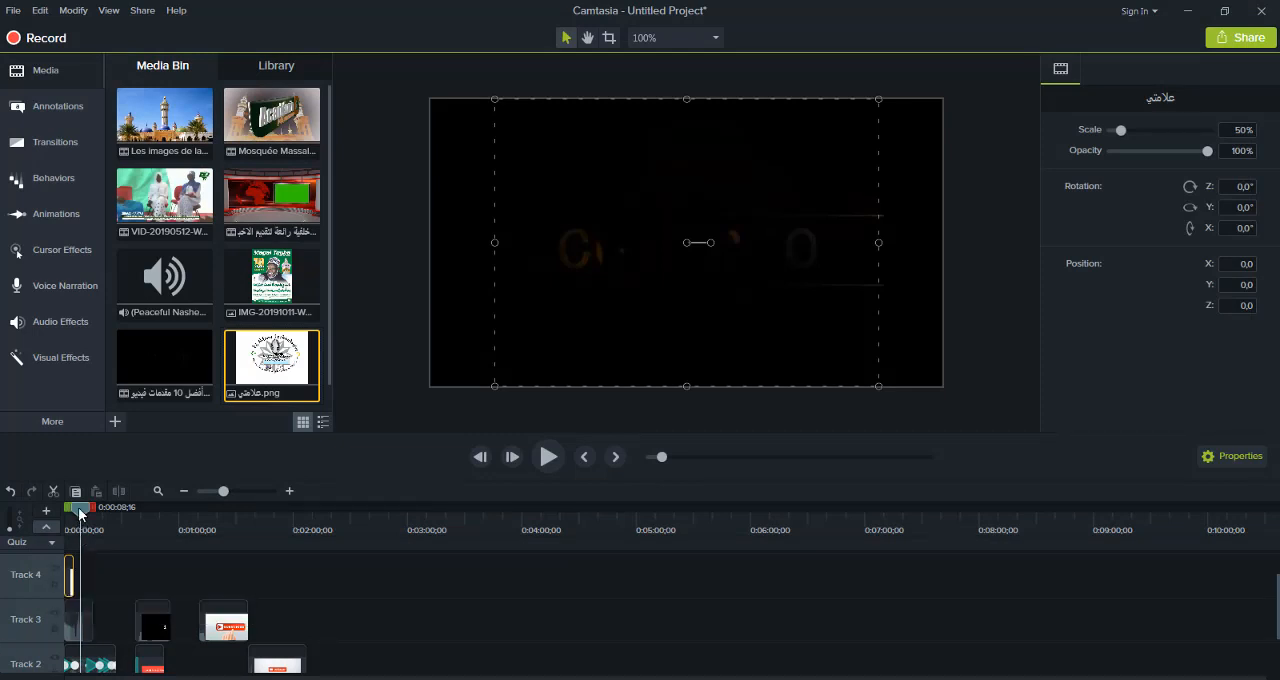
Move the Track 4 logo clip to start at about 0:00:08 and extend its end to about 0:05:07
left_click_drag(79, 508, 33, 518)
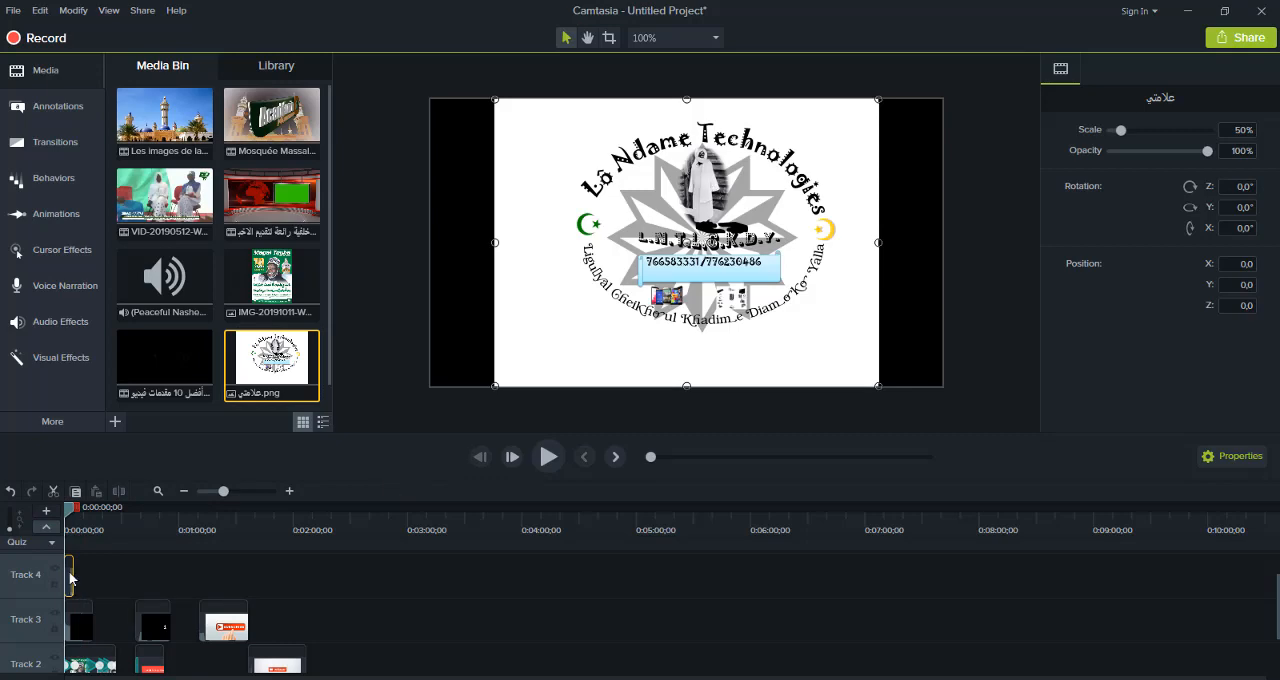
left_click_drag(70, 578, 88, 578)
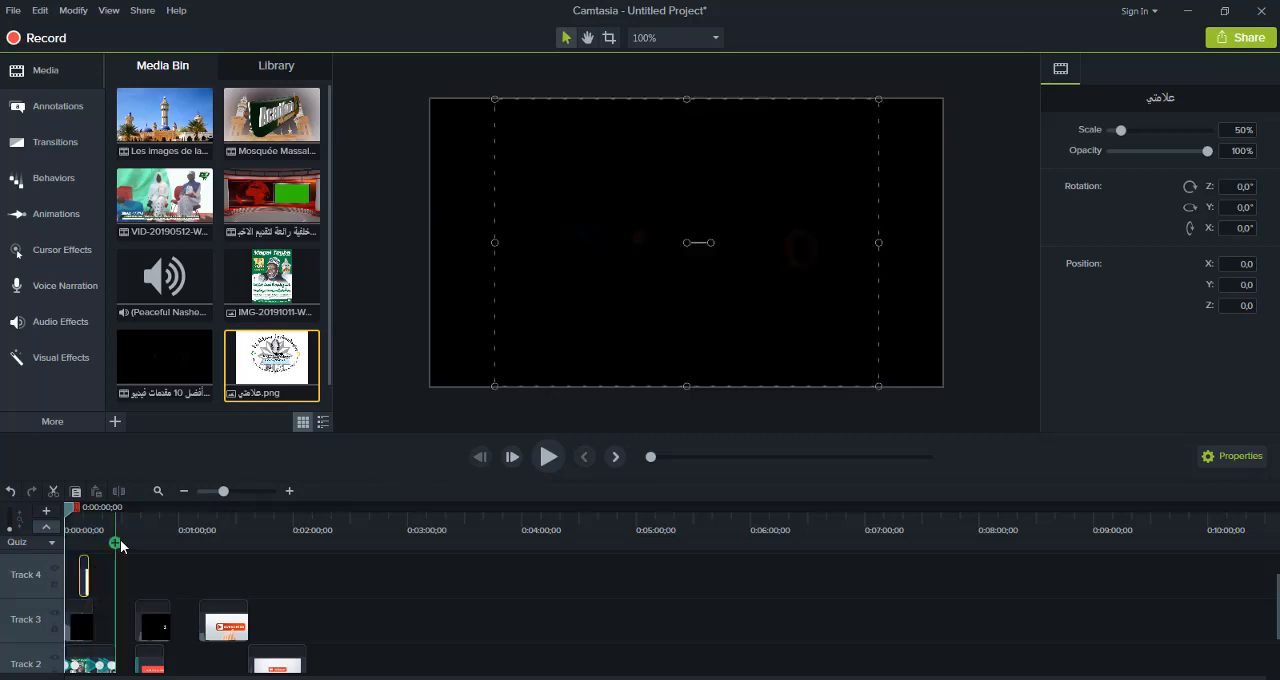
left_click_drag(88, 578, 648, 480)
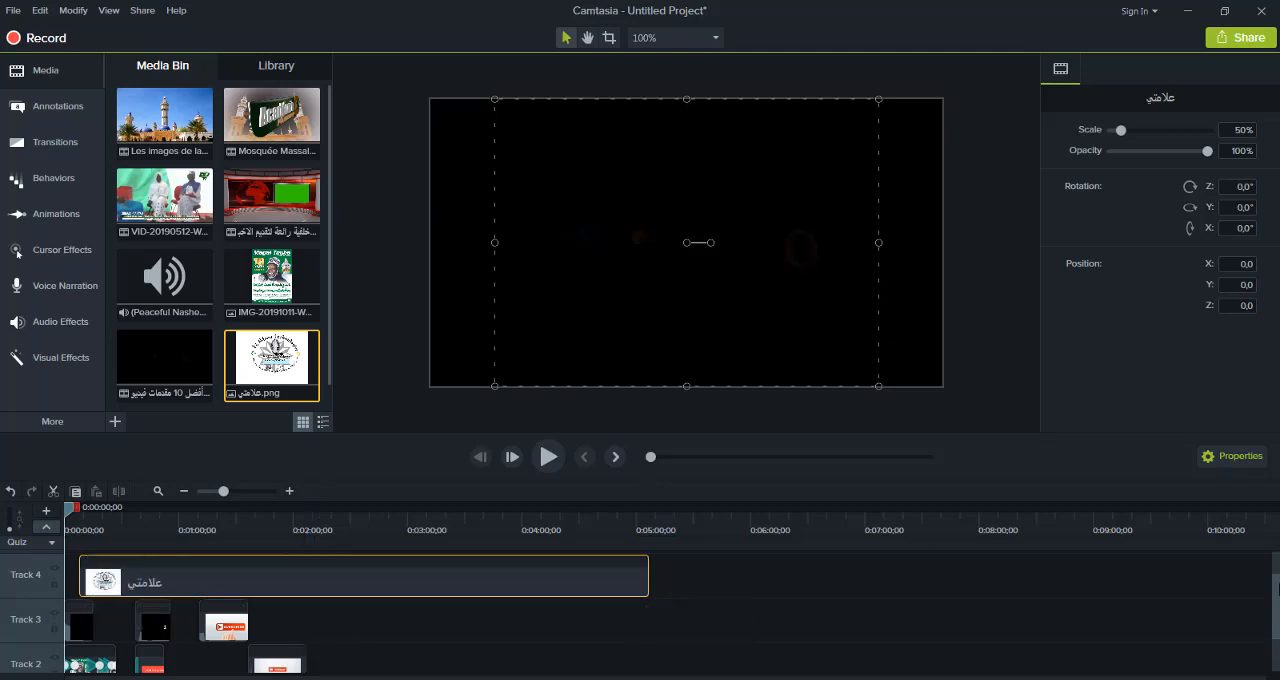
Shorten the logo clip's end to about 0:03:30, in line with the end of the last Track 1 clip
mouse_move(1278, 588)
left_mouse_down()
mouse_move(1278, 626)
mouse_move(1278, 602)
left_mouse_up()
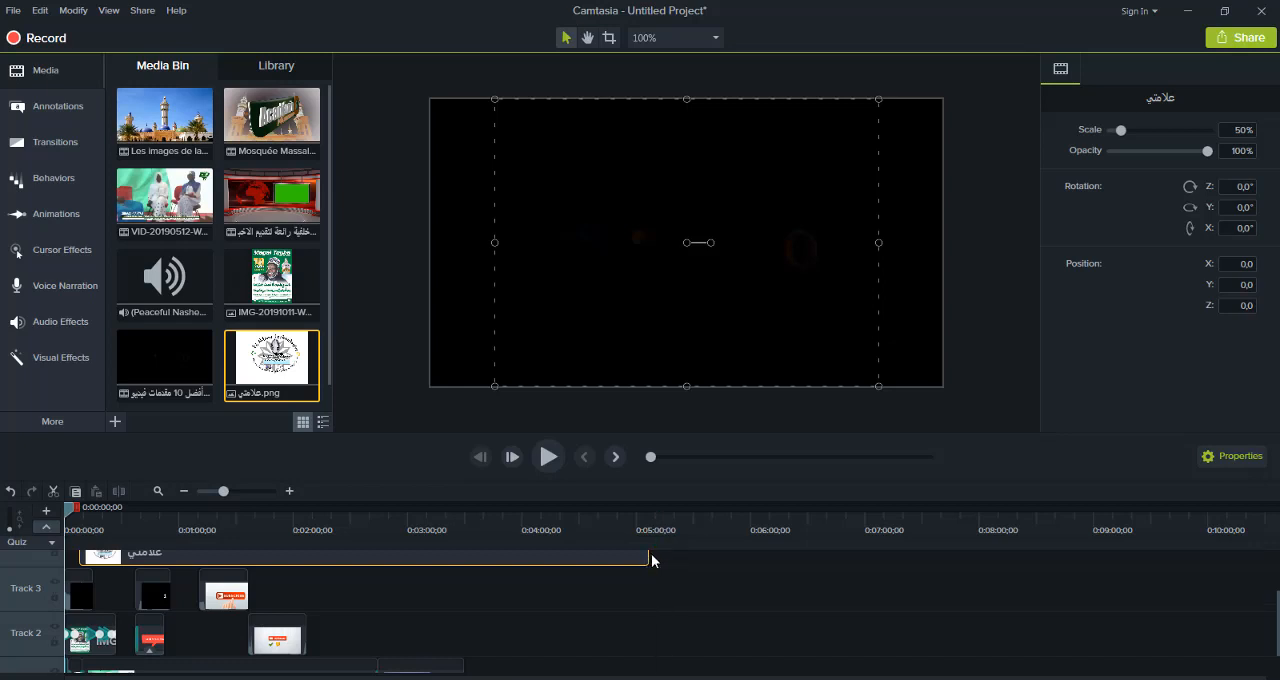
left_click_drag(1275, 597, 1277, 563)
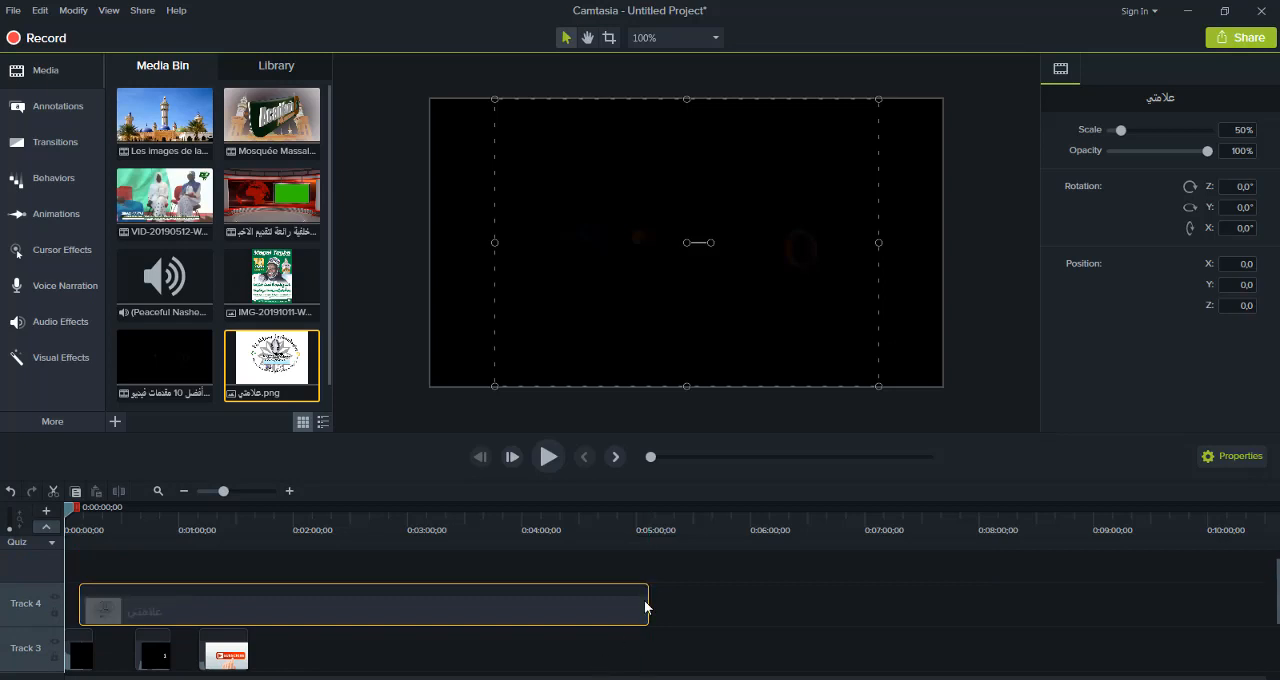
left_click_drag(649, 600, 522, 612)
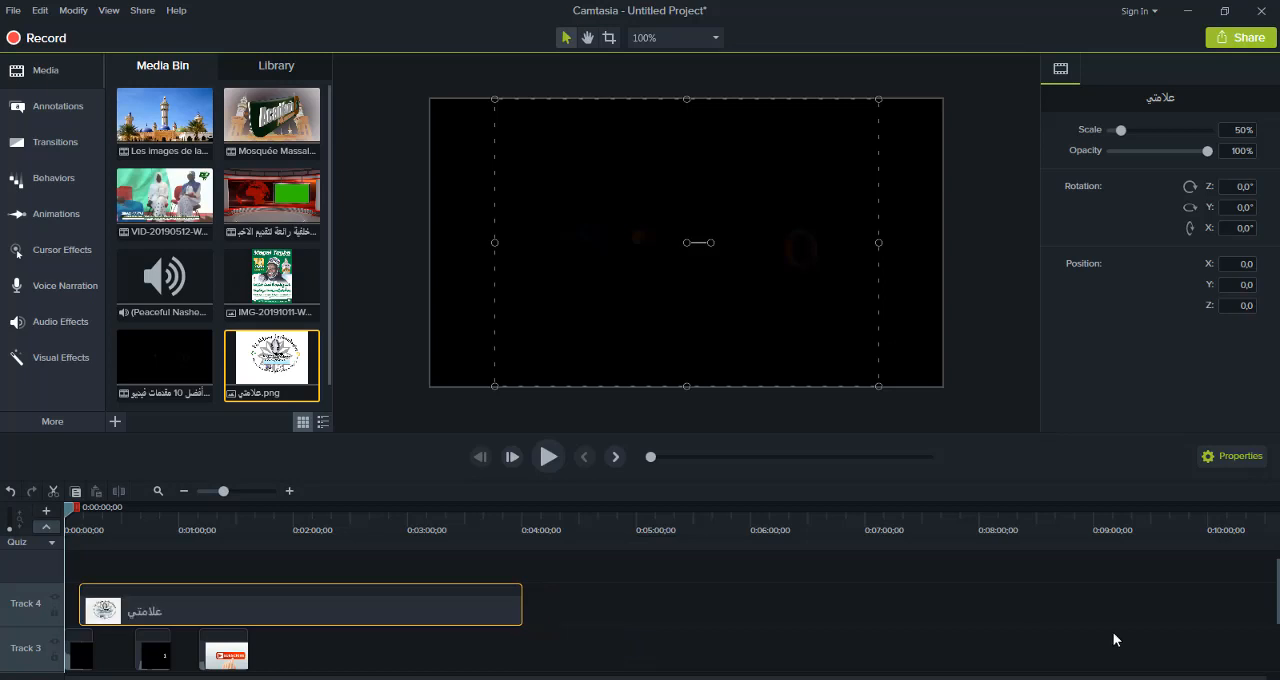
left_click(1272, 607)
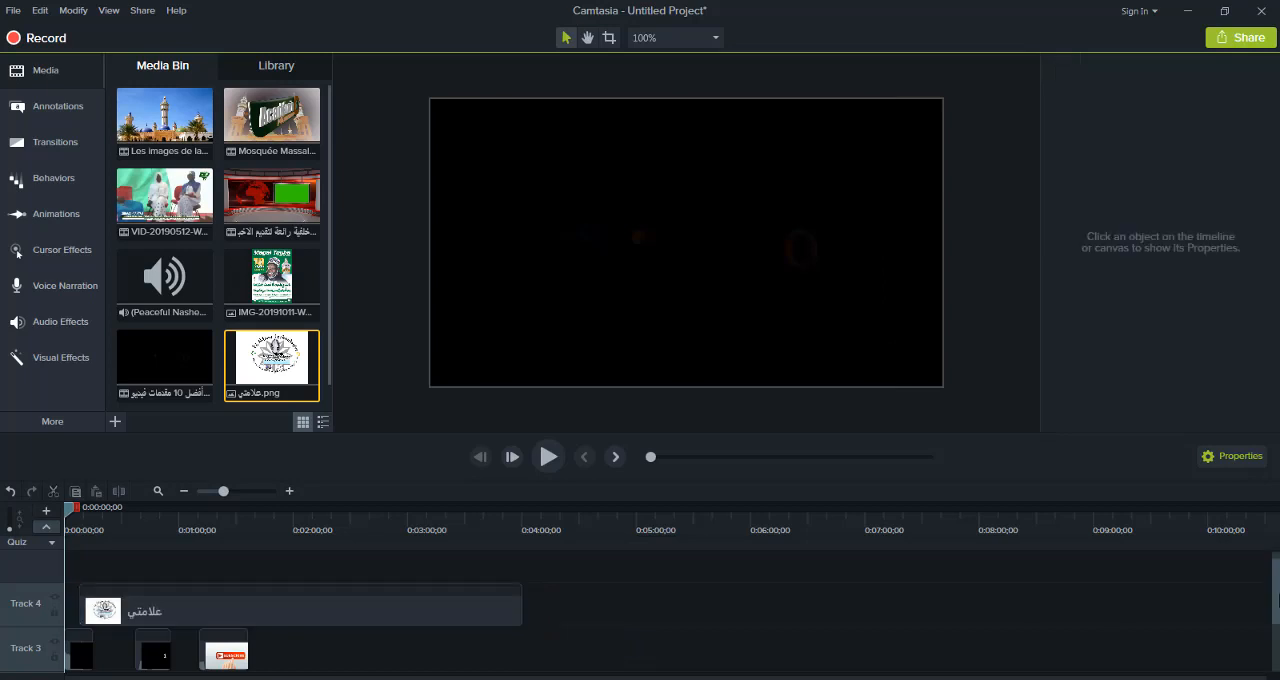
scroll(1275, 607, "down", 3)
scroll(1268, 604, "up", 3)
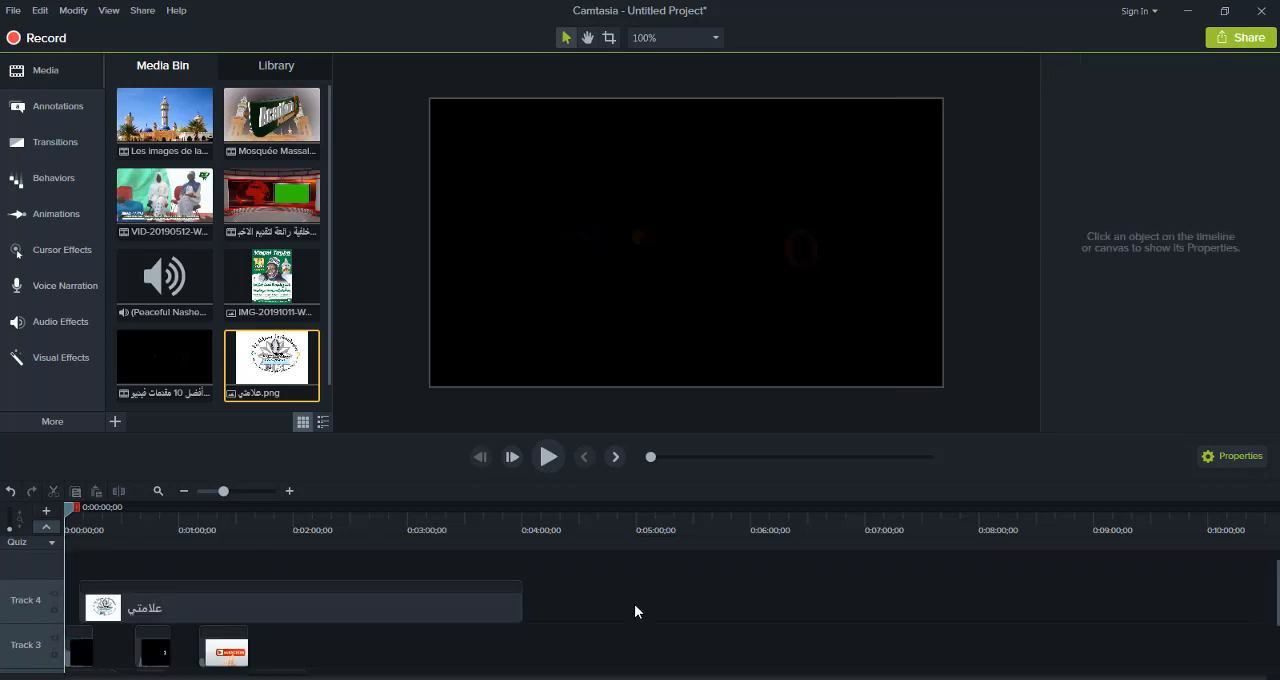
left_click(475, 605)
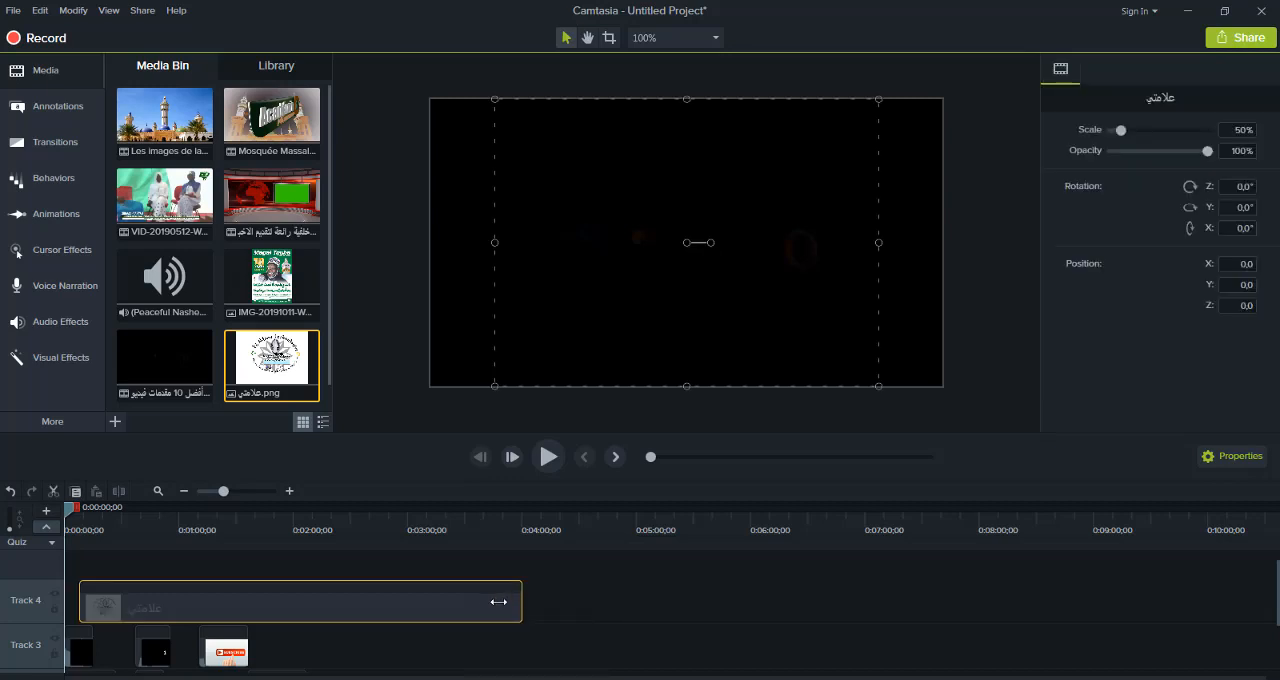
mouse_move(498, 602)
left_mouse_down()
mouse_move(434, 603)
mouse_move(477, 605)
left_mouse_up()
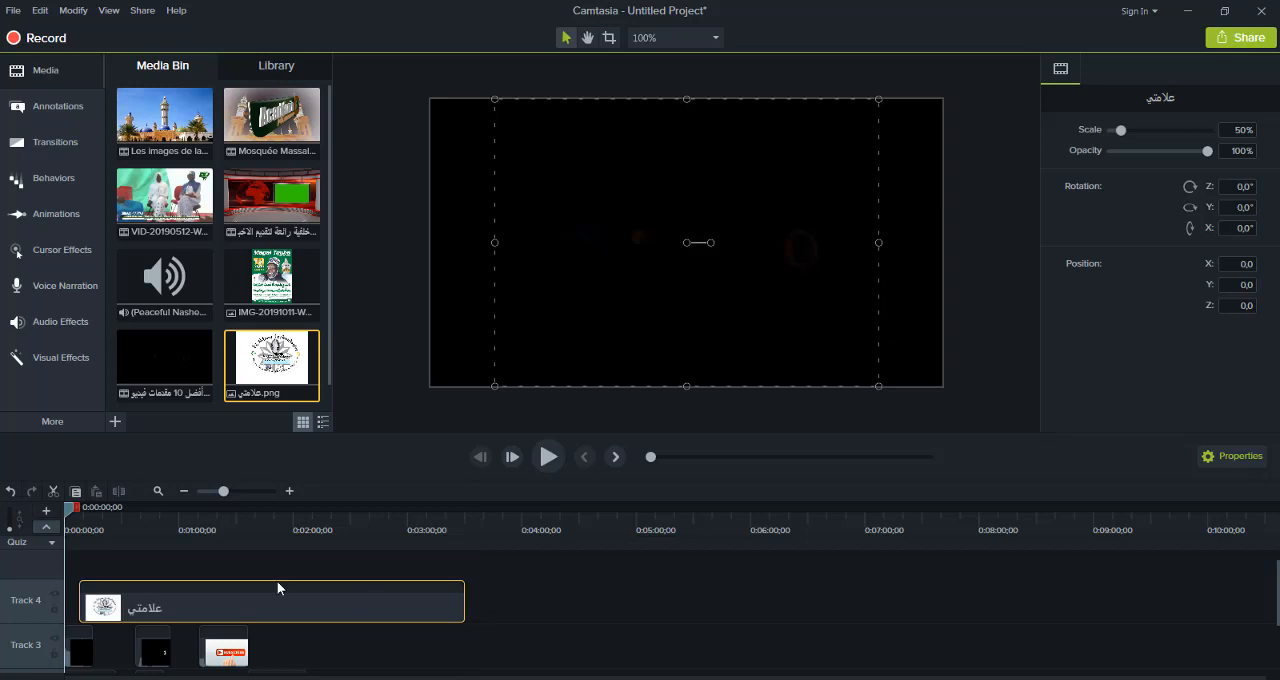
Play from the start to 0:00:11;11, scale the logo to 9.6% and place it in the video's upper-right corner at X 244, Y 132.5
left_click(549, 457)
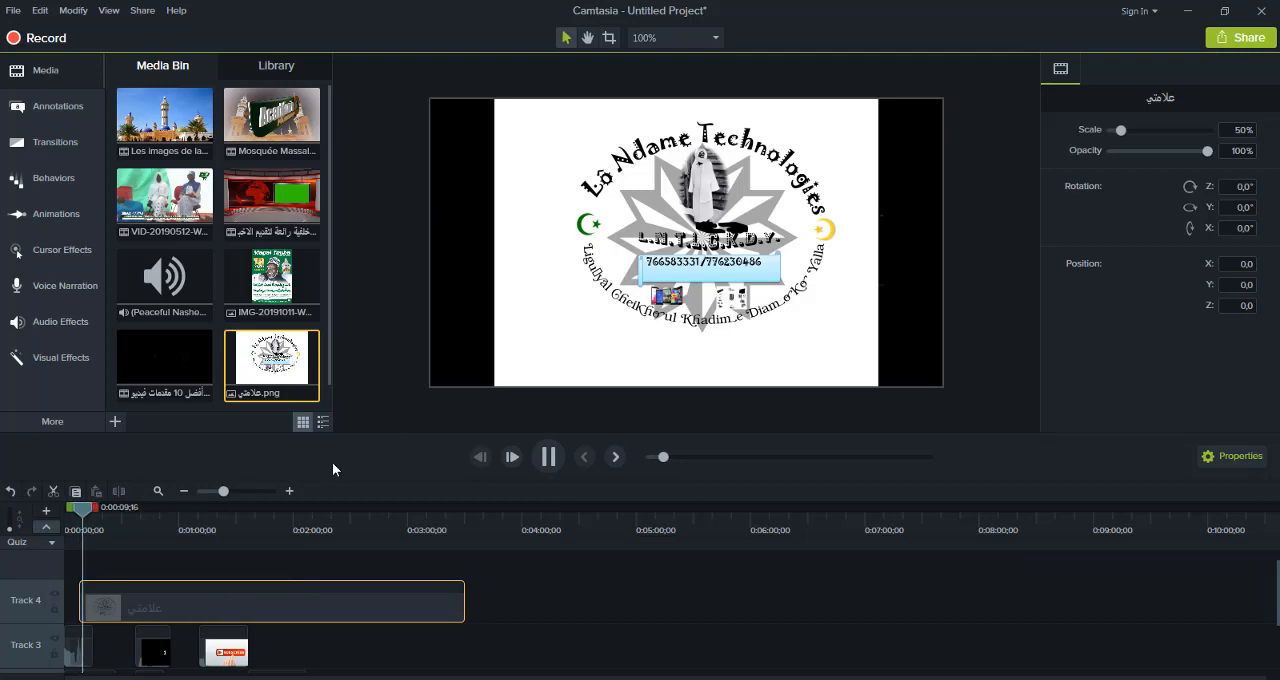
left_click(521, 296)
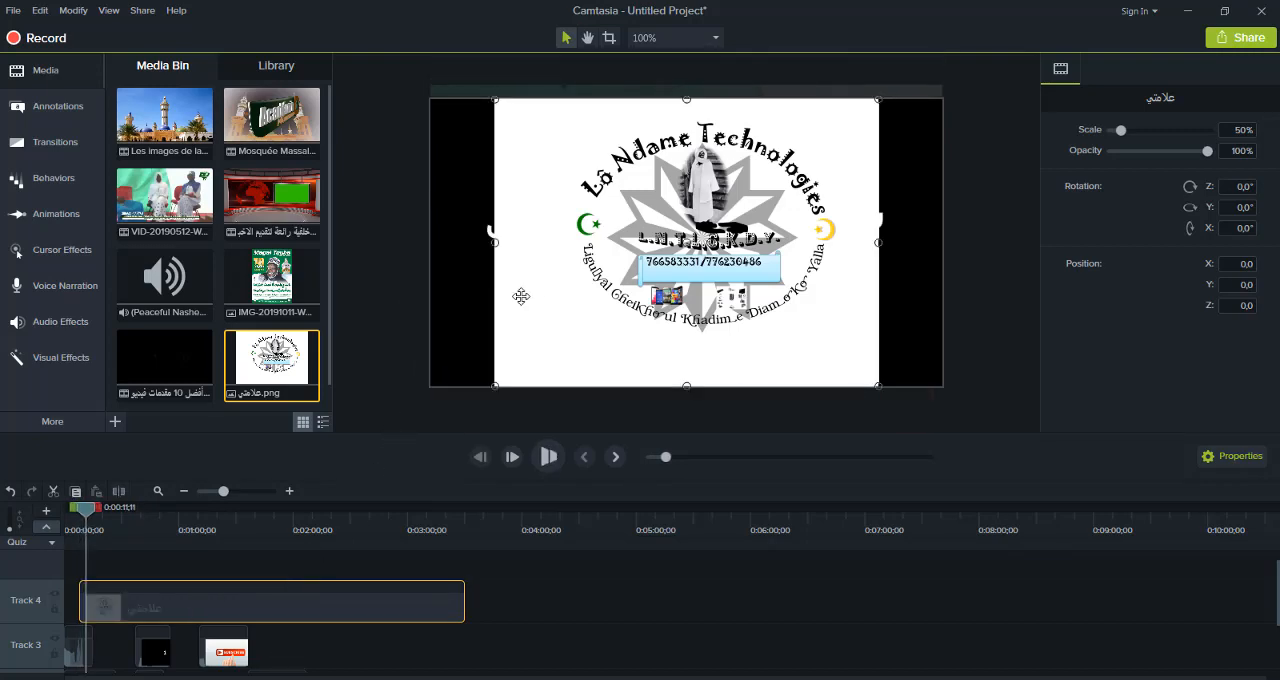
left_click_drag(494, 386, 882, 136)
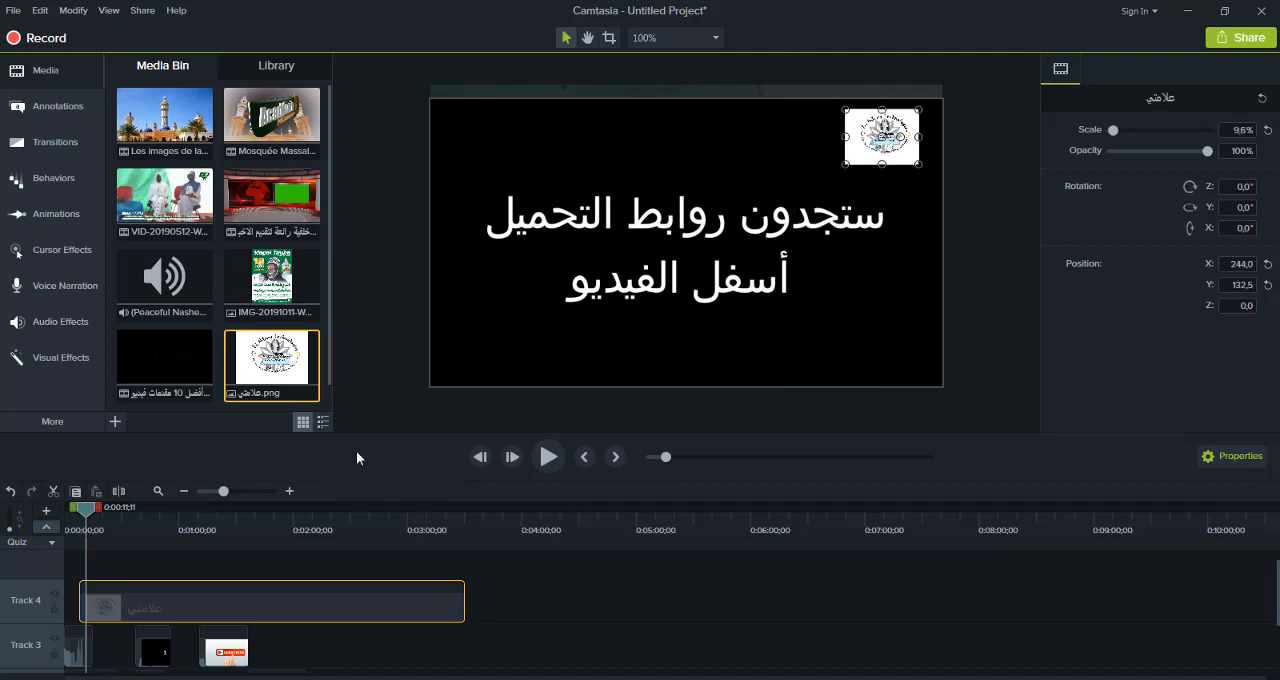
Apply the Pulsating behavior to the Track 4 logo clip and play the result from 0:00:11;11
left_click(53, 178)
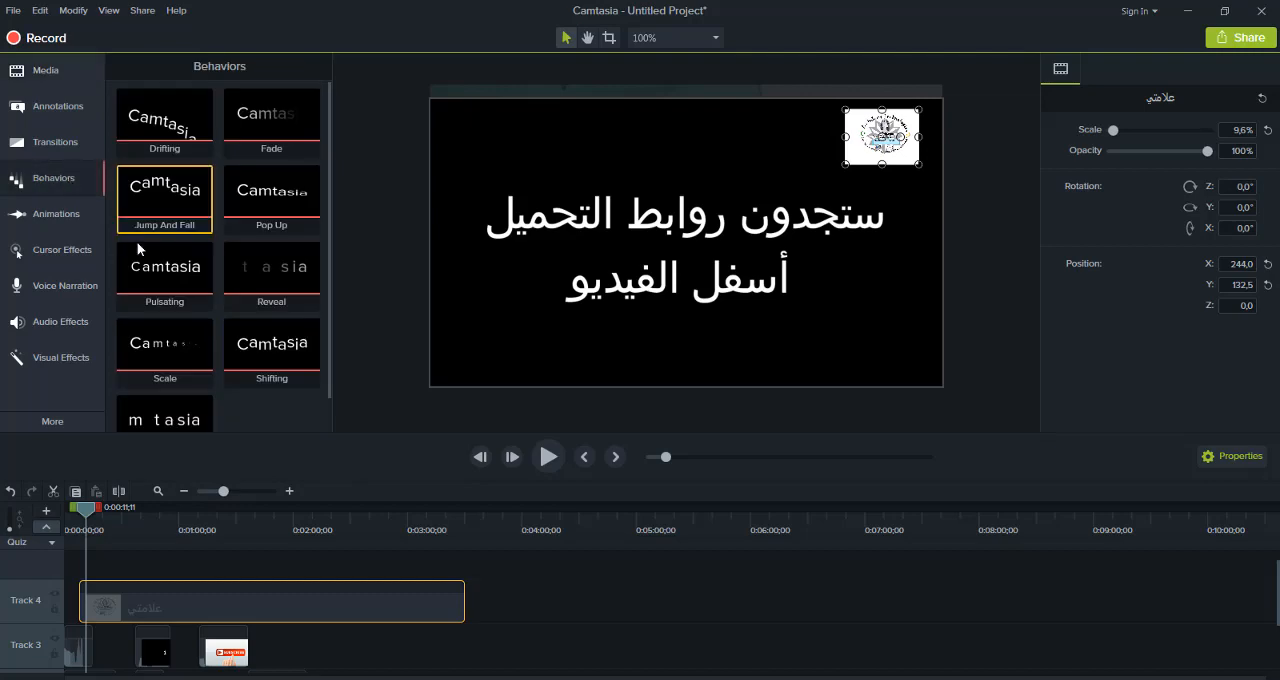
left_click_drag(146, 281, 162, 592)
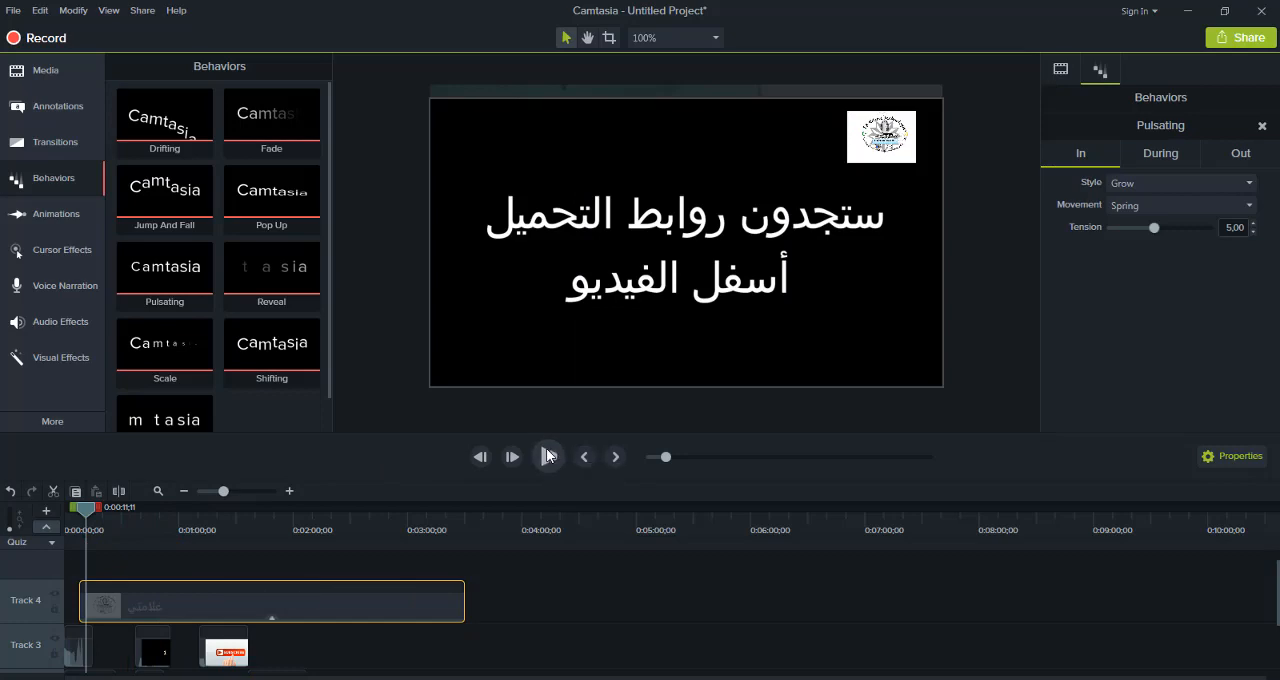
left_click(547, 456)
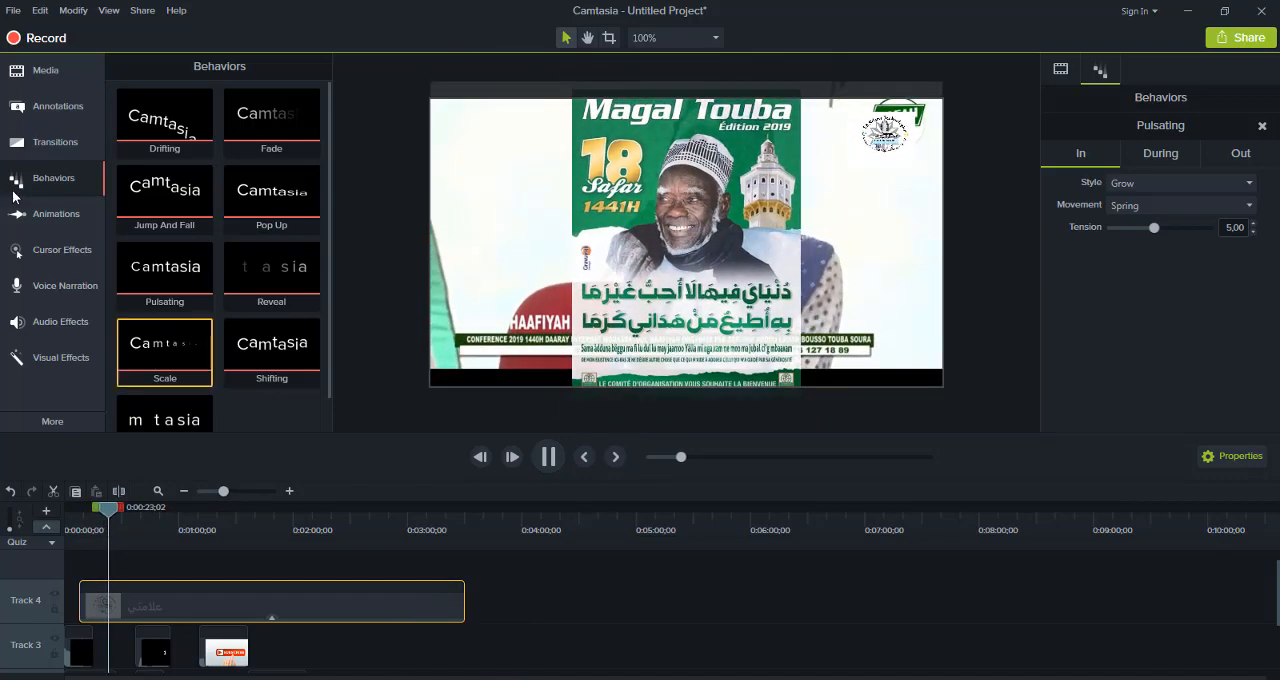
Add the orange double-headed arrow annotation at 0:00:31;25 on Track 5 and play the result
left_click(38, 104)
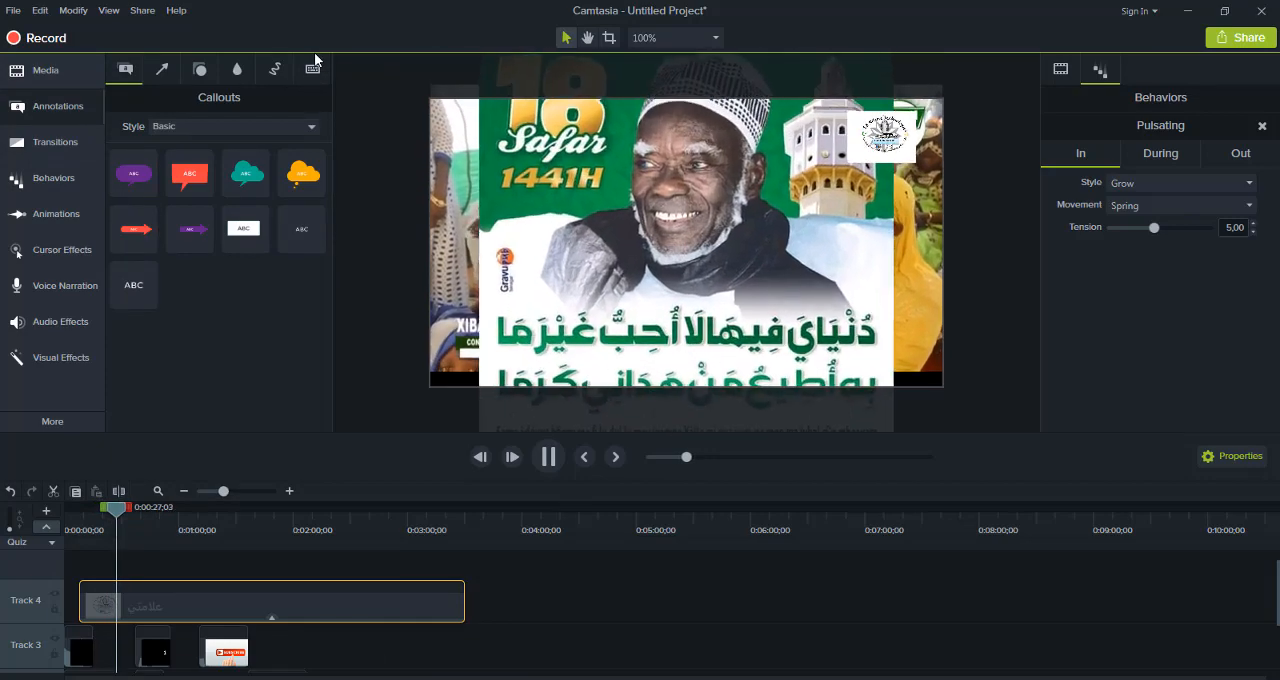
left_click(162, 70)
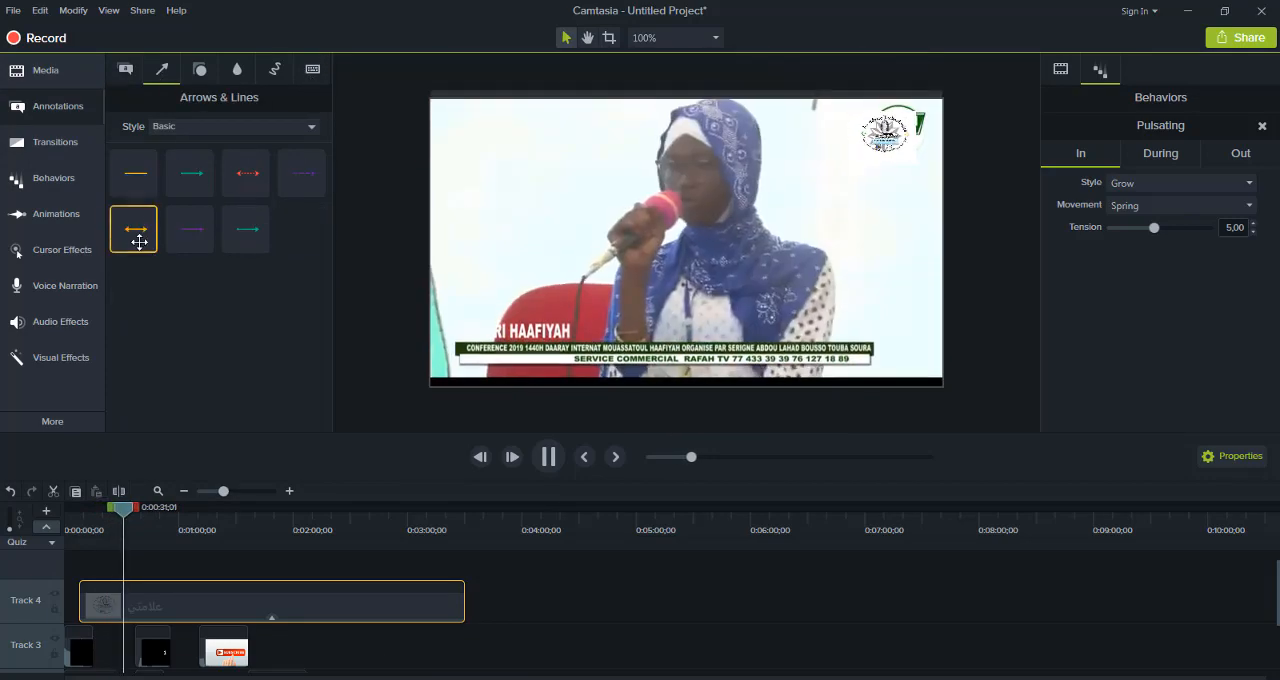
double_click(136, 230)
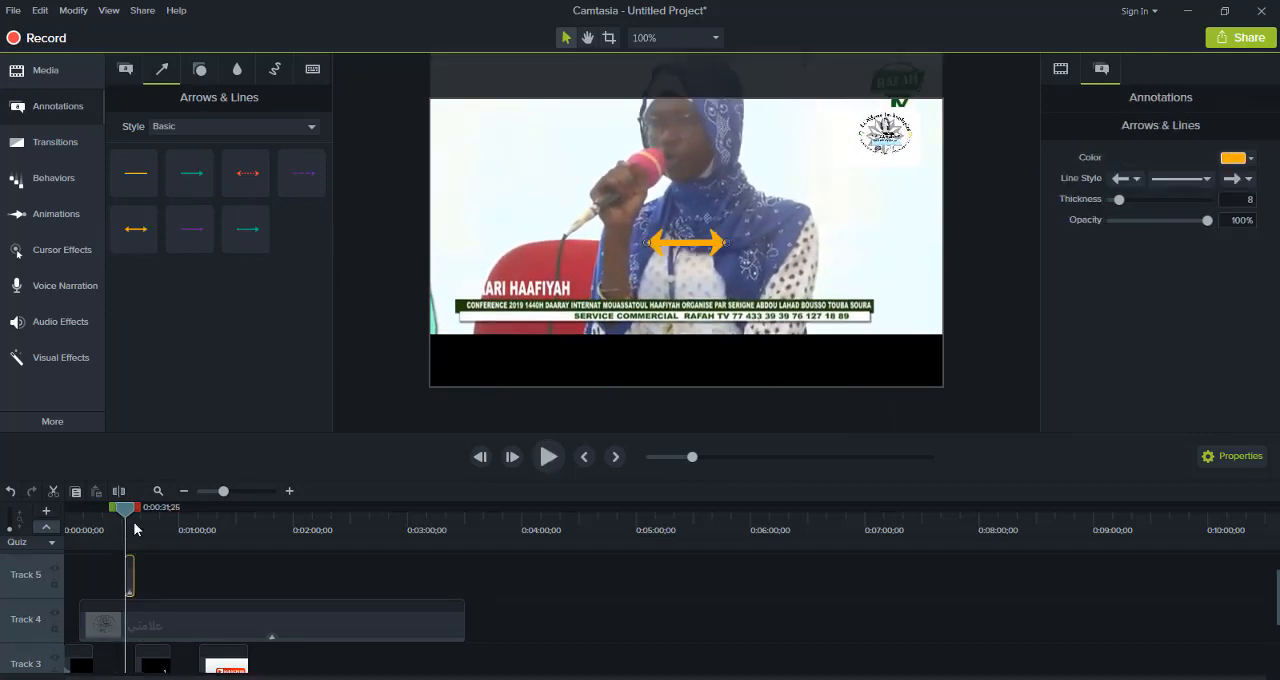
left_click(546, 457)
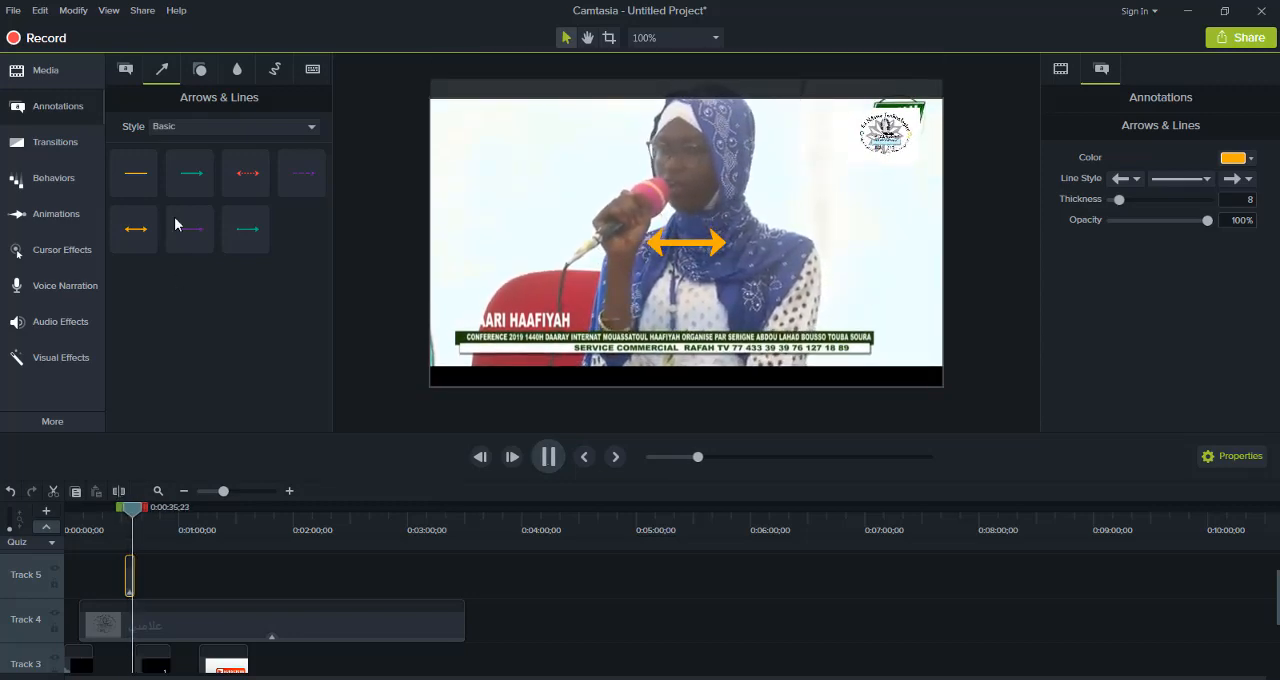
Browse the shape and blur annotations, add the Sketch Motion rectangle to Track 5 at about 0:00:56, and play the video
left_click(200, 69)
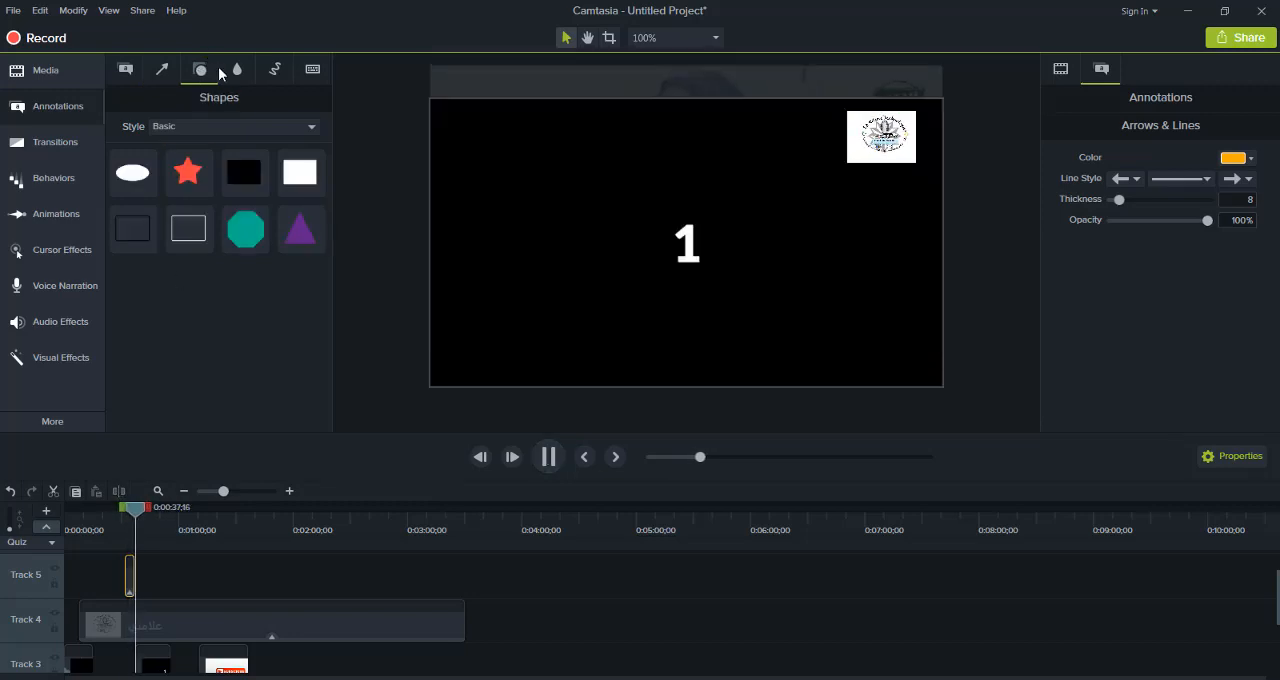
left_click(238, 69)
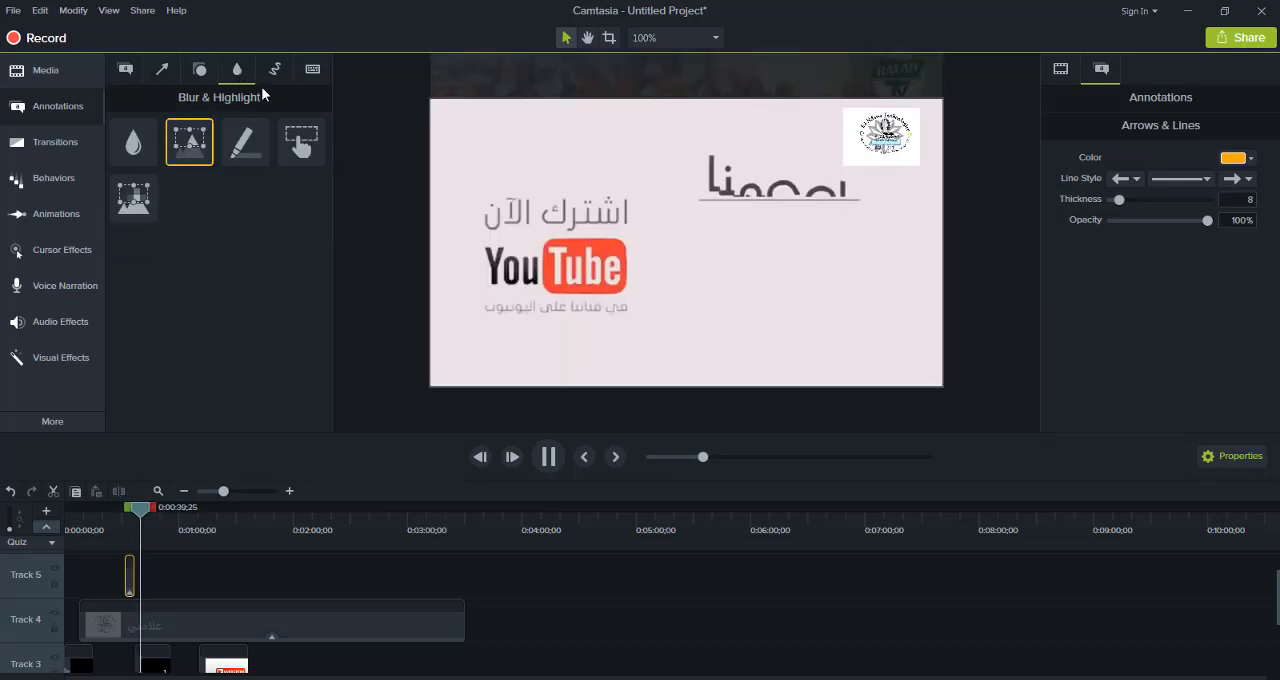
left_click(272, 79)
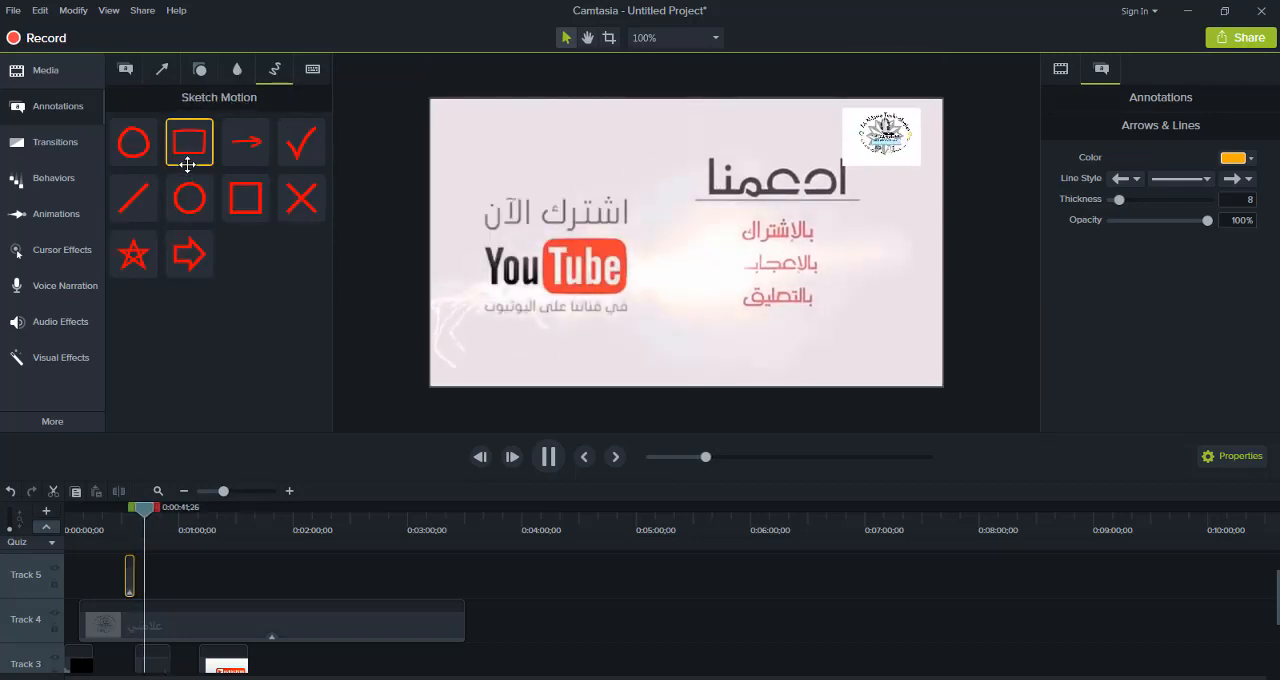
left_click_drag(188, 170, 172, 578)
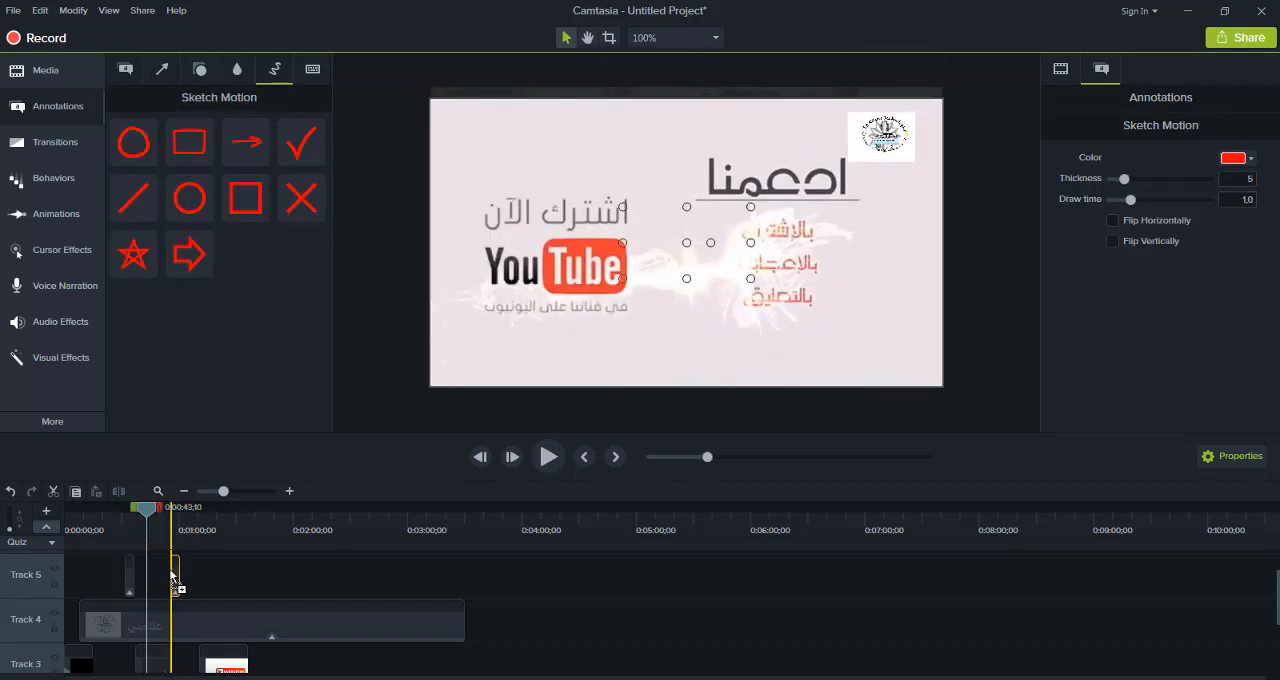
left_click(548, 456)
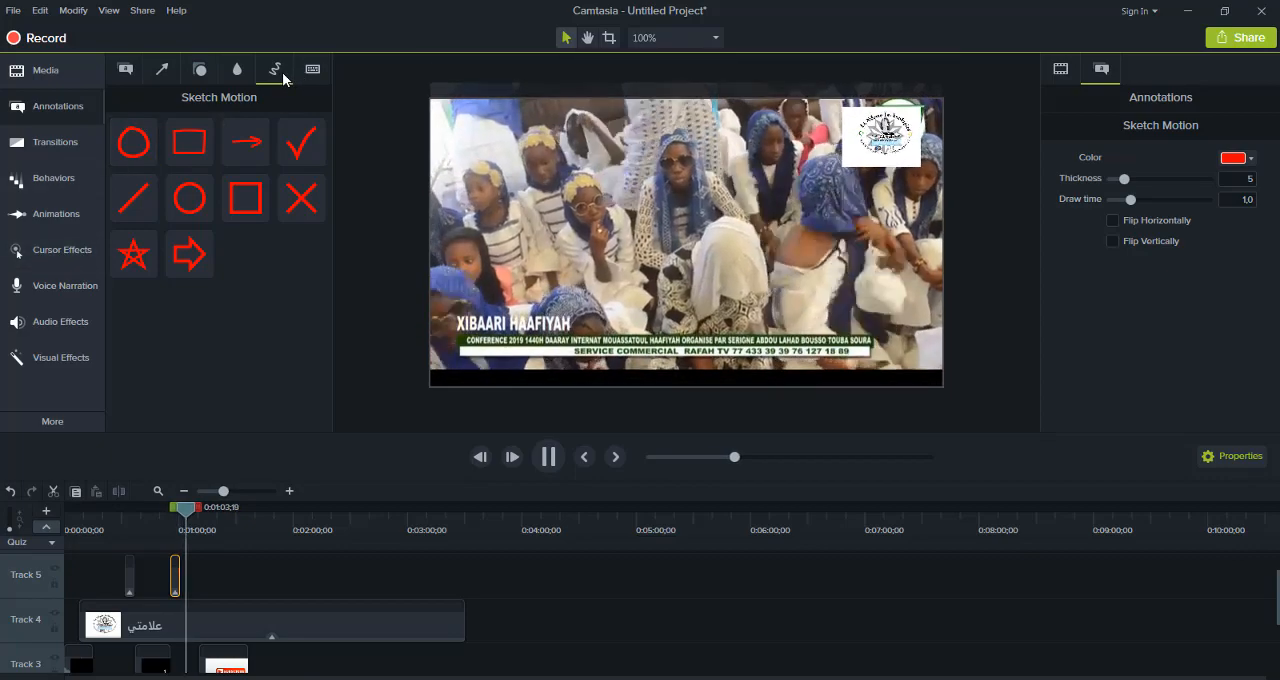
Add a Pixelate annotation at 0:01:07;09, enlarge it to cover the speaker's head on the canvas, and play the result
left_click(239, 73)
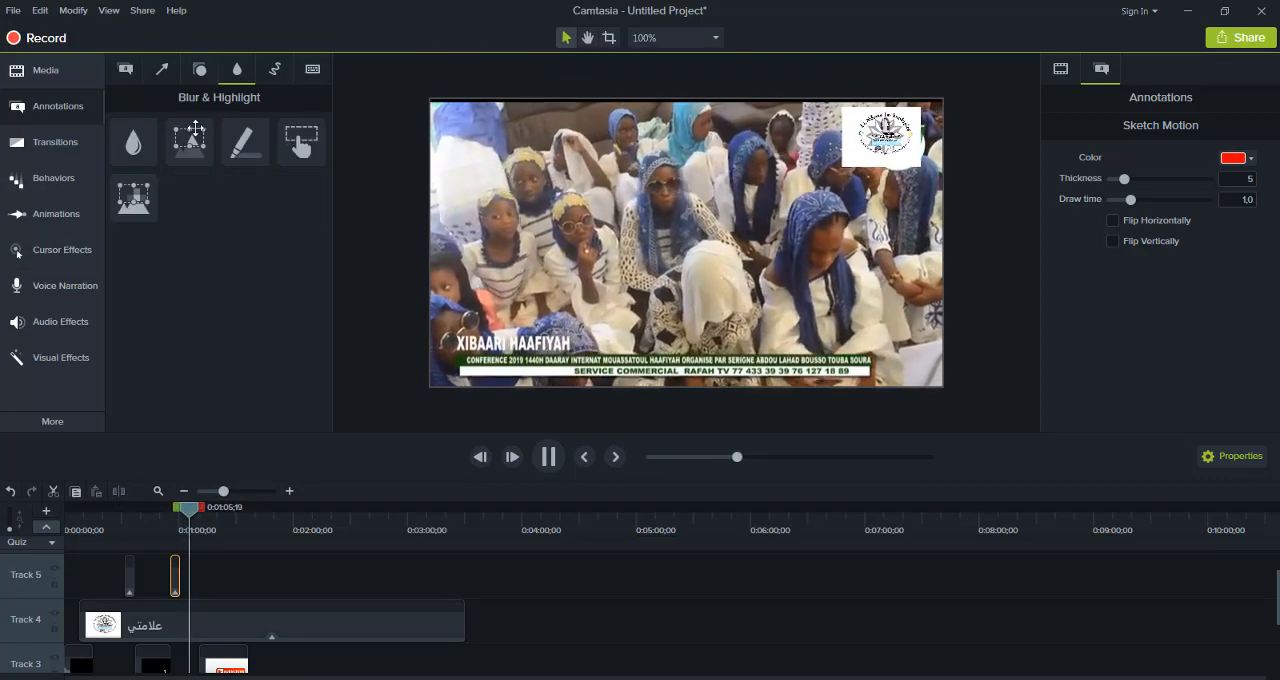
left_click(135, 200)
mouse_move(395, 207)
left_mouse_down()
mouse_move(545, 228)
mouse_move(580, 263)
left_mouse_up()
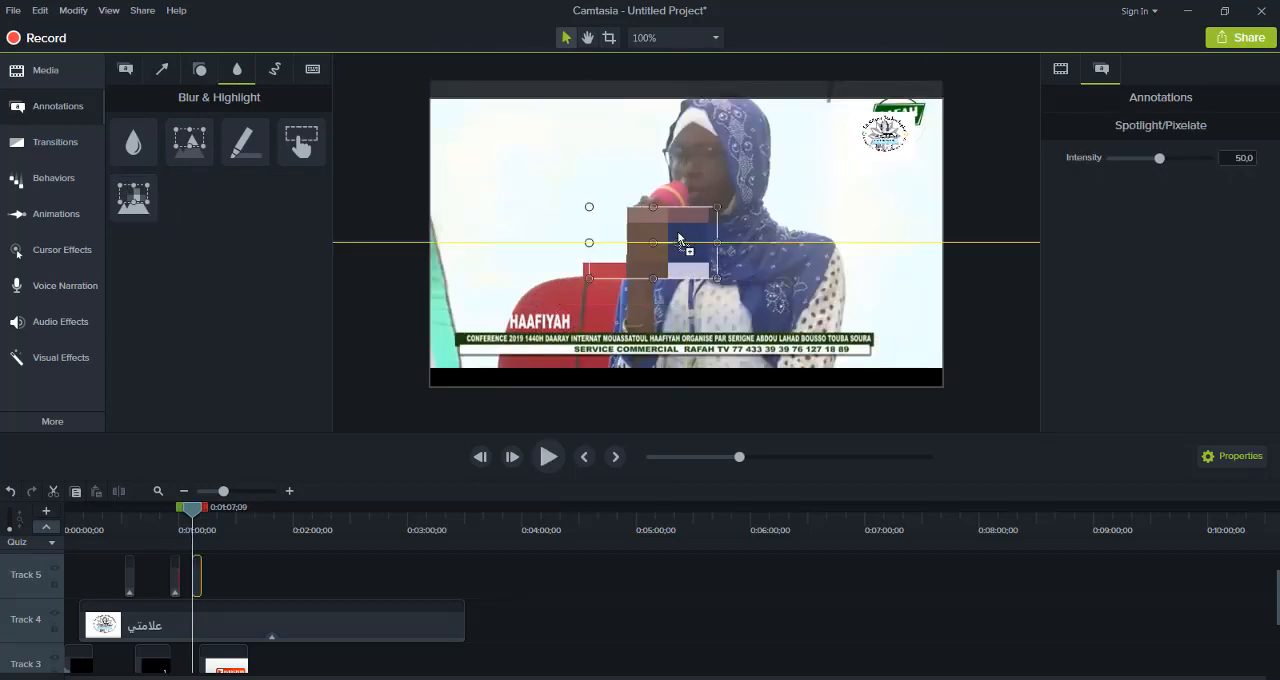
mouse_move(823, 162)
left_mouse_down()
mouse_move(874, 137)
mouse_move(826, 165)
mouse_move(736, 176)
left_mouse_up()
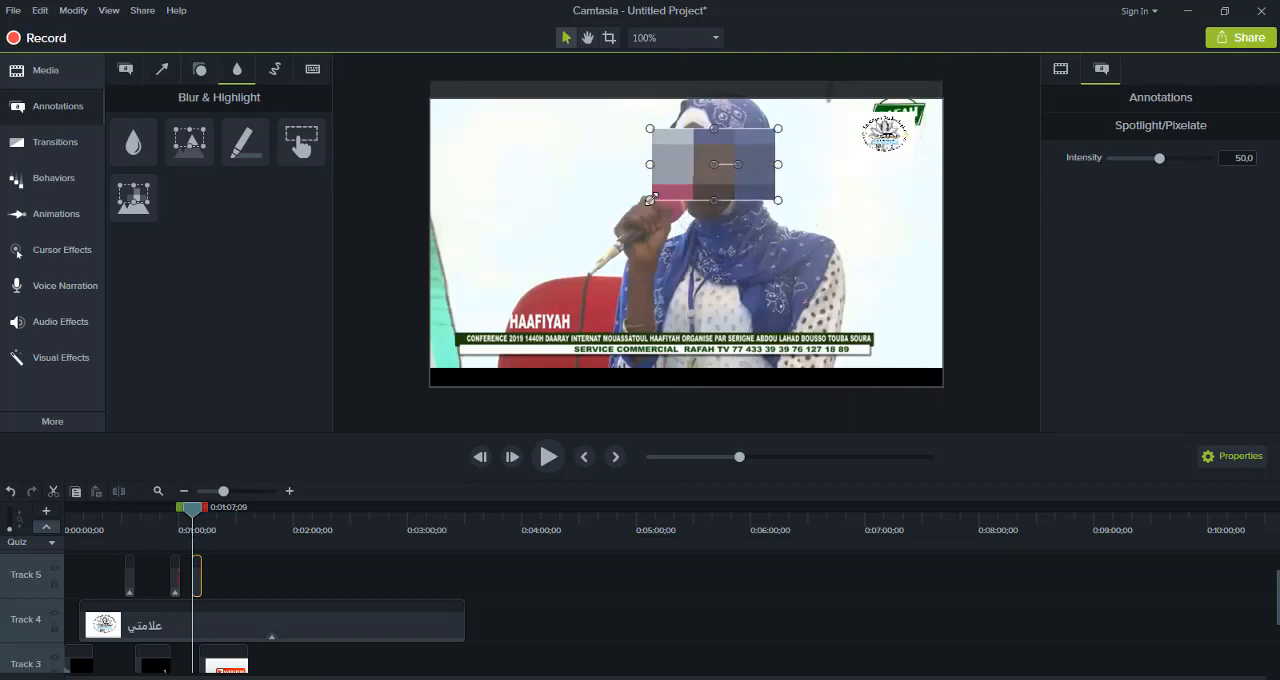
left_click_drag(650, 199, 554, 298)
left_click_drag(612, 258, 628, 228)
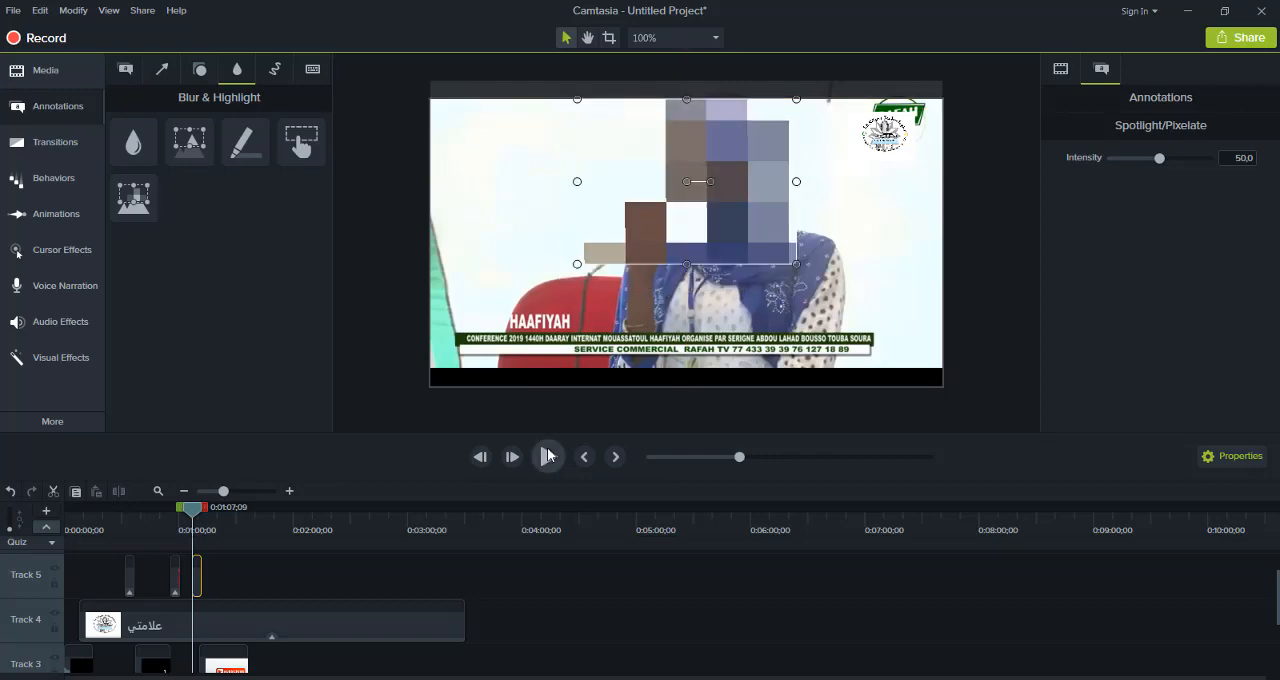
left_click(548, 456)
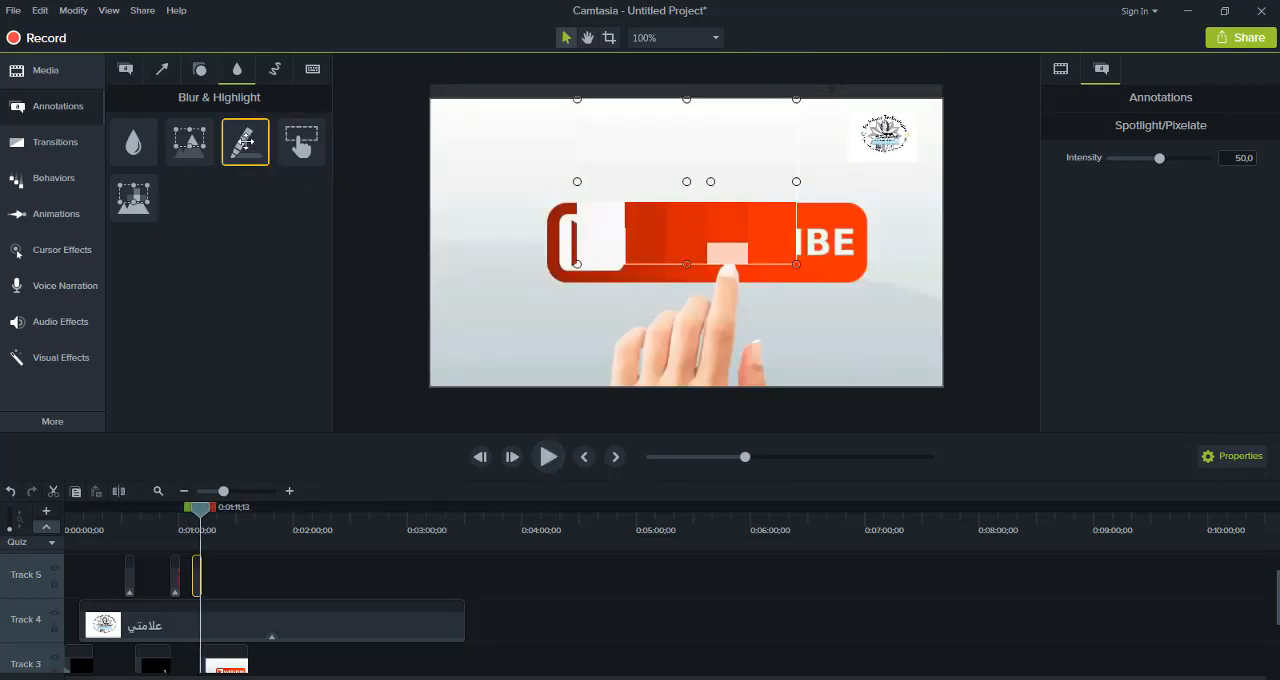
Add a yellow Highlight annotation to Track 5 at about 0:01:22 and play it
mouse_move(245, 142)
left_mouse_down()
mouse_move(217, 457)
mouse_move(240, 592)
left_mouse_up()
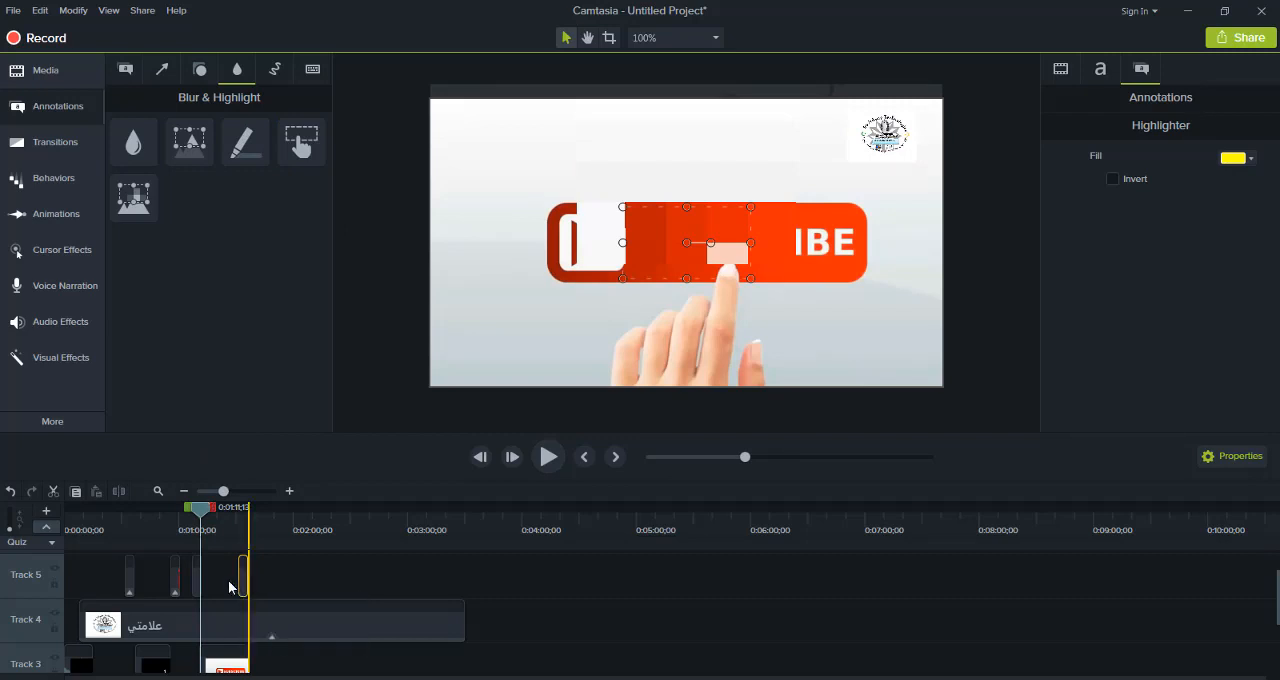
left_click_drag(197, 512, 222, 508)
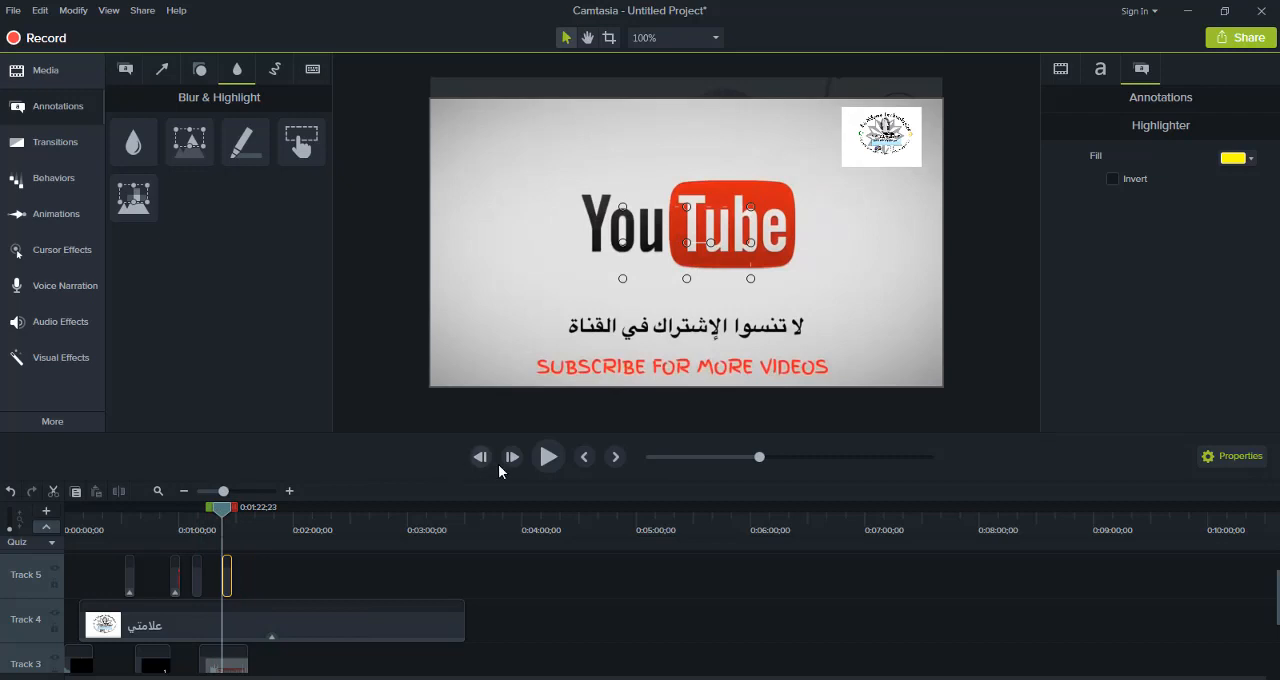
left_click(547, 457)
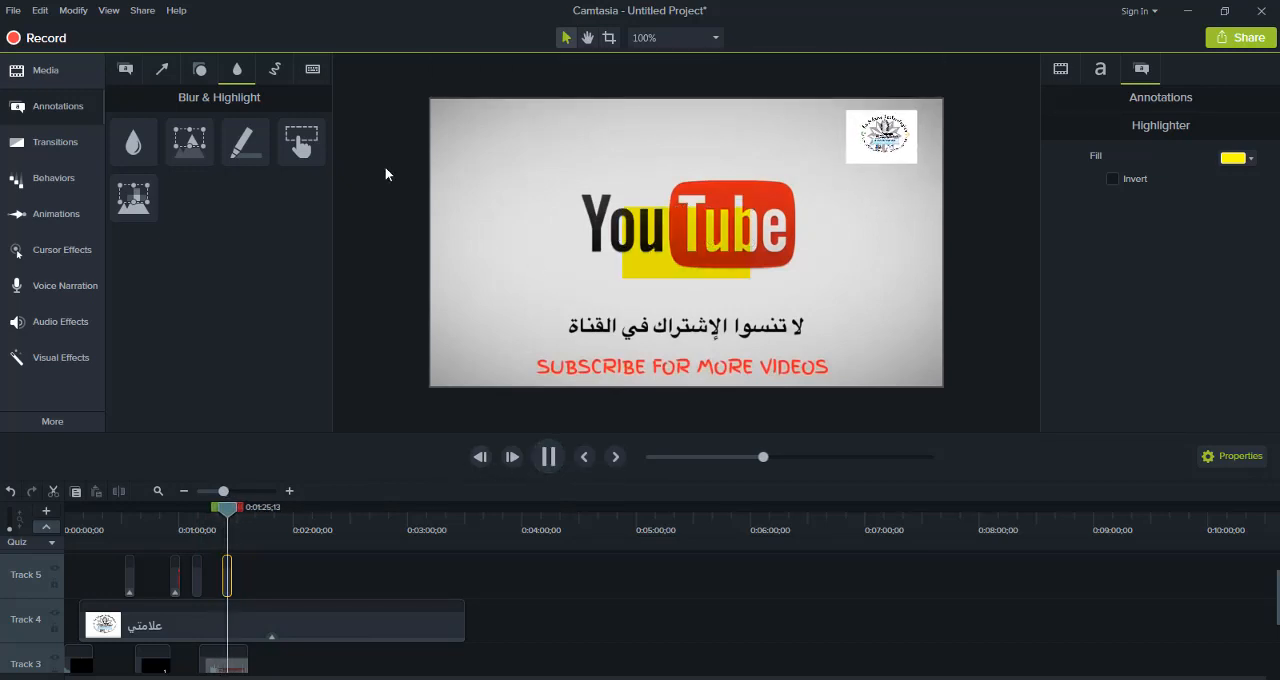
Add an Interactive Hotspot to Track 5 directly after the highlighter clip and resume playback
left_click_drag(302, 148, 236, 600)
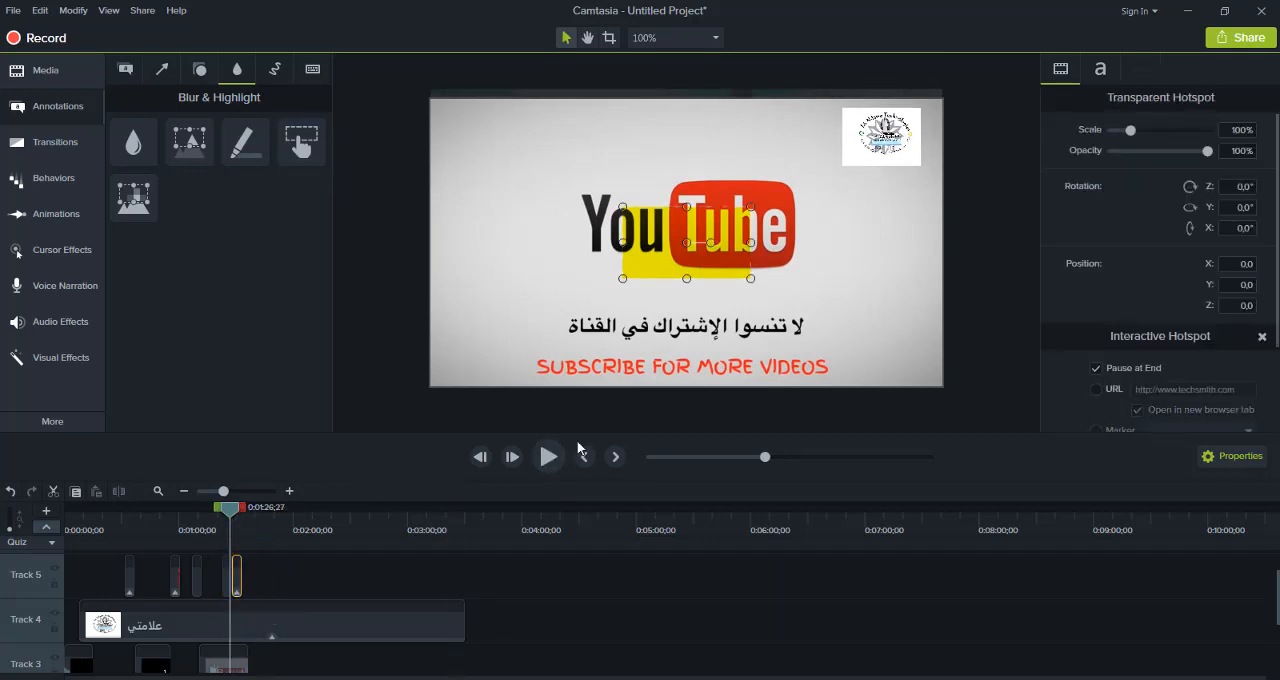
left_click(549, 457)
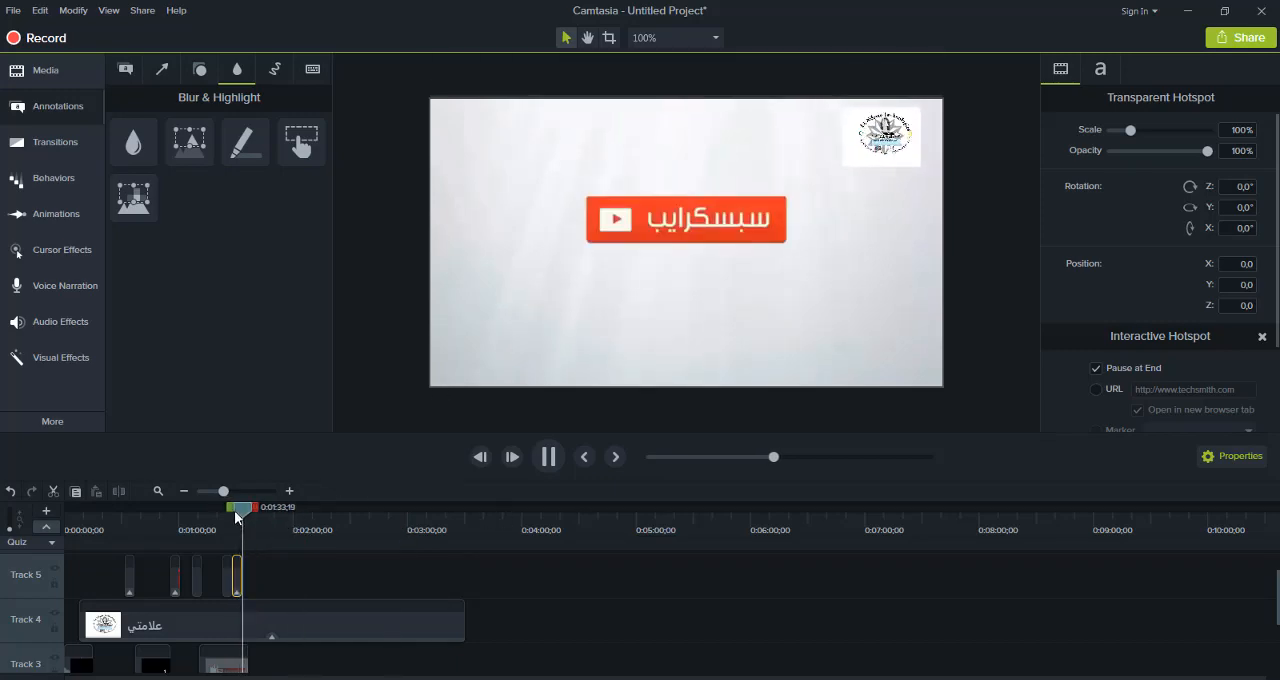
Add a Blur annotation to Track 5 at about 0:01:36 and play the video from 0:01:34
left_click_drag(243, 510, 137, 533)
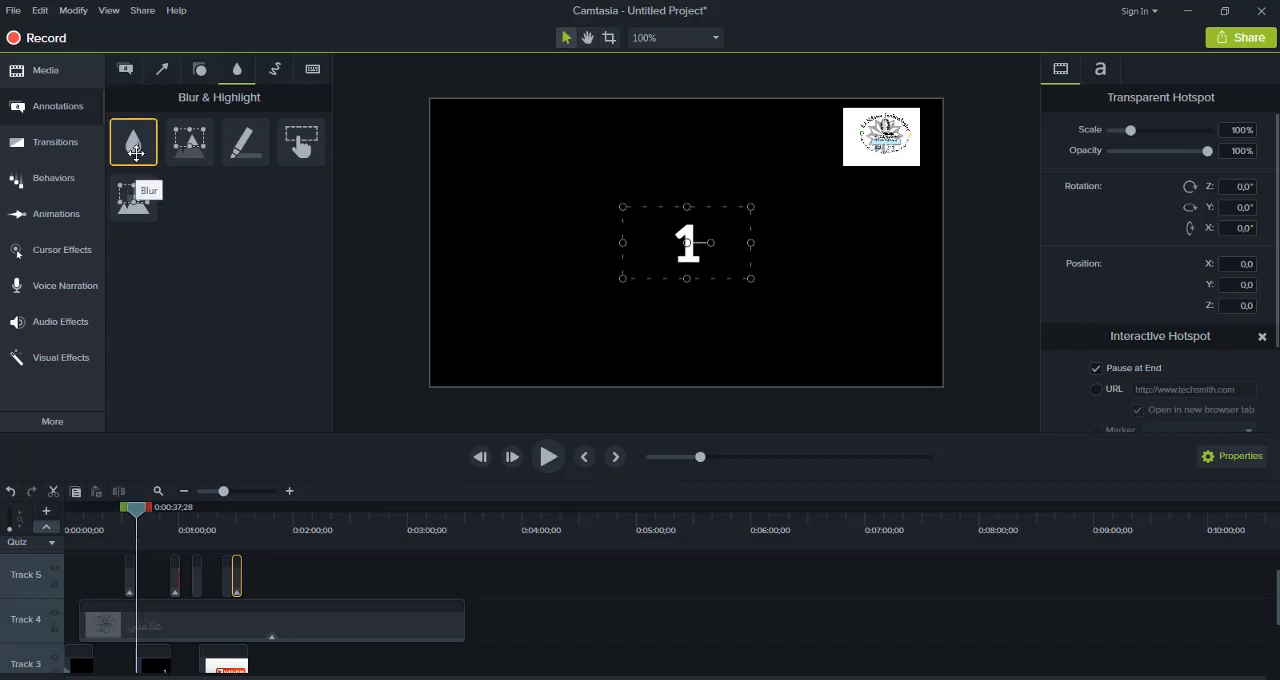
mouse_move(136, 150)
left_mouse_down()
mouse_move(337, 560)
mouse_move(300, 588)
left_mouse_up()
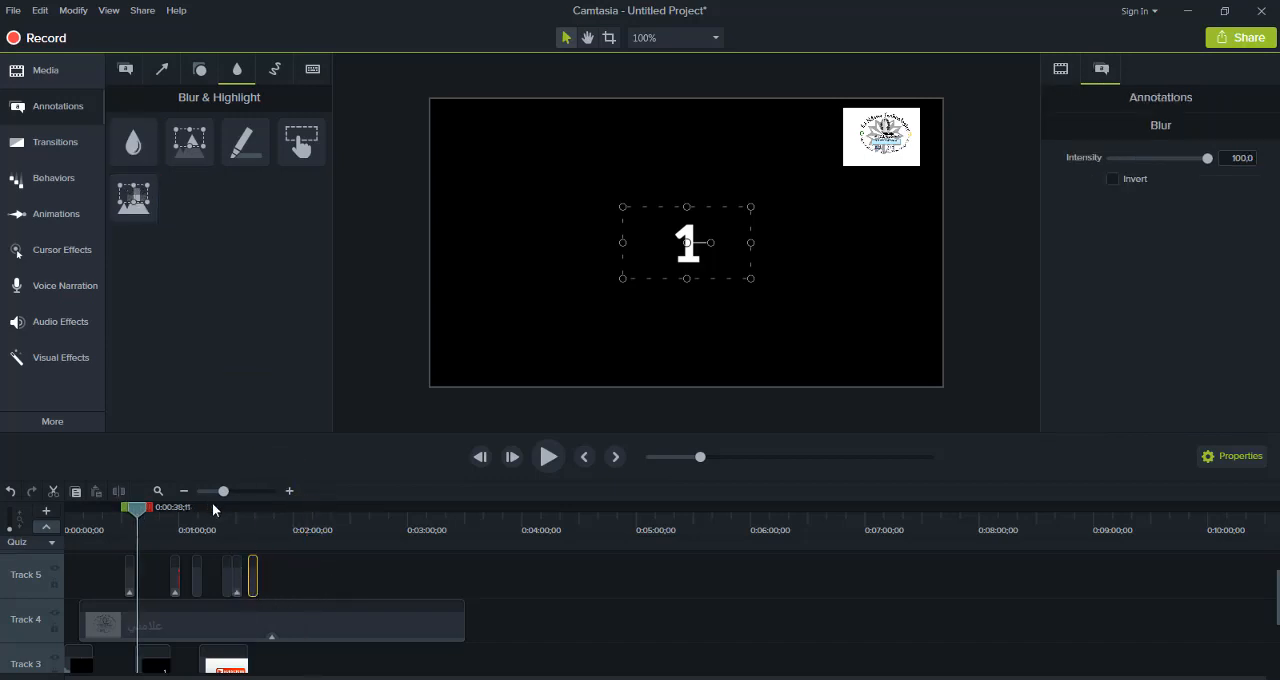
left_click_drag(212, 507, 244, 509)
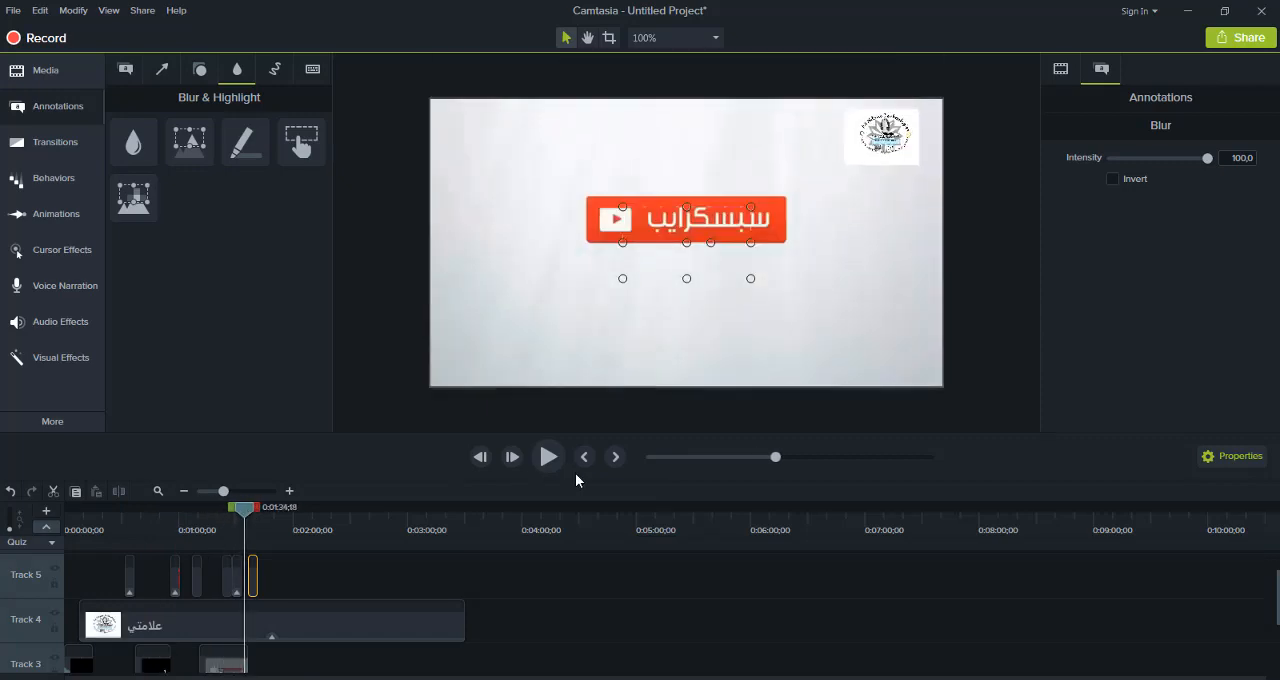
left_click(546, 455)
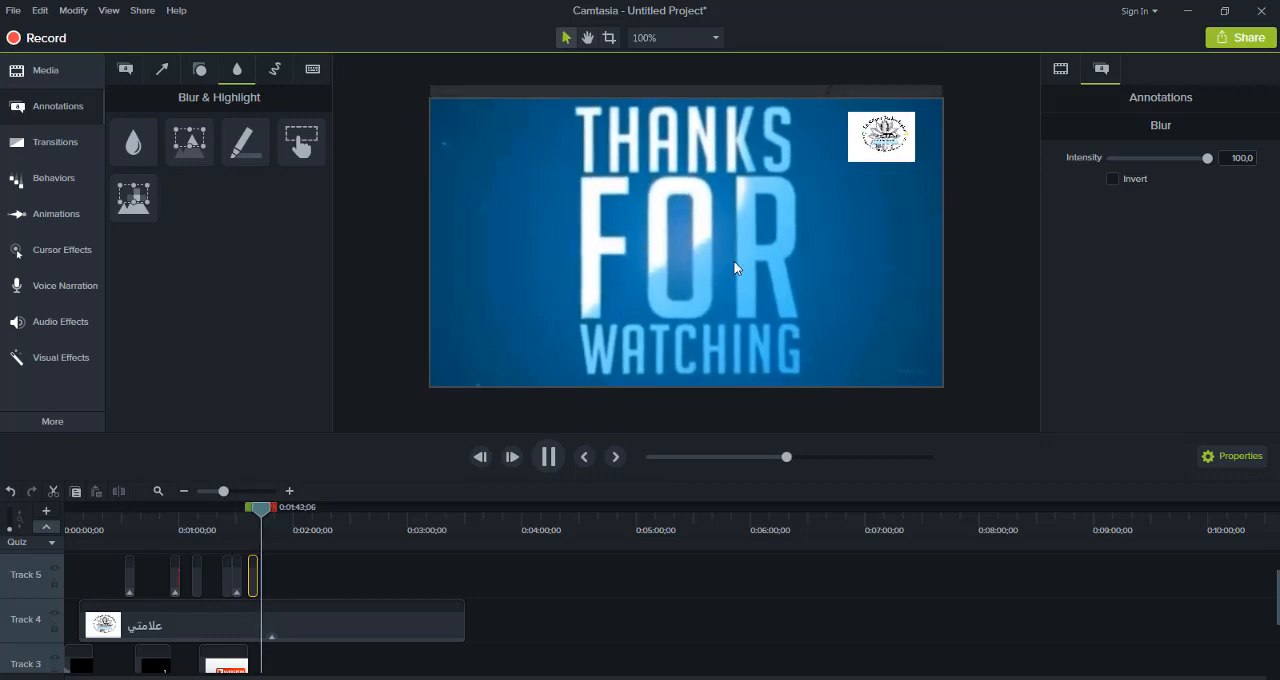
Select all clips on the timeline and combine them into one group
mouse_move(1277, 618)
left_mouse_down()
mouse_move(1275, 676)
mouse_move(1262, 579)
mouse_move(1277, 637)
left_mouse_up()
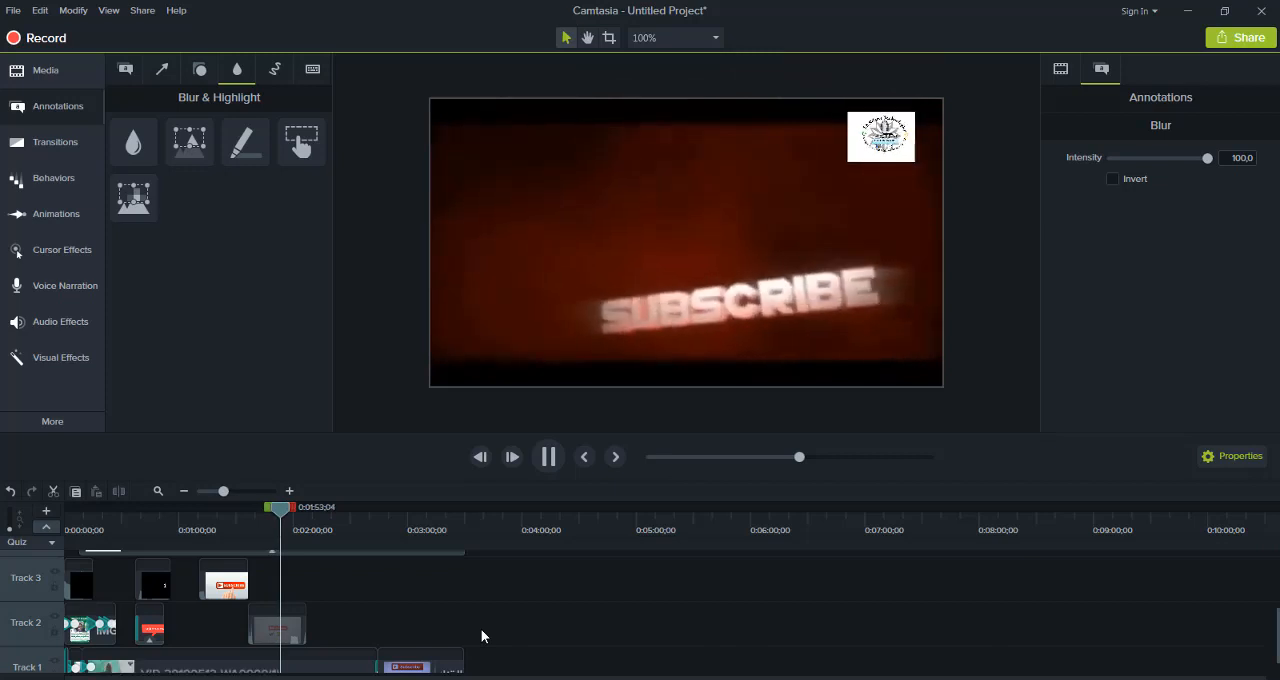
key("ctrl+a")
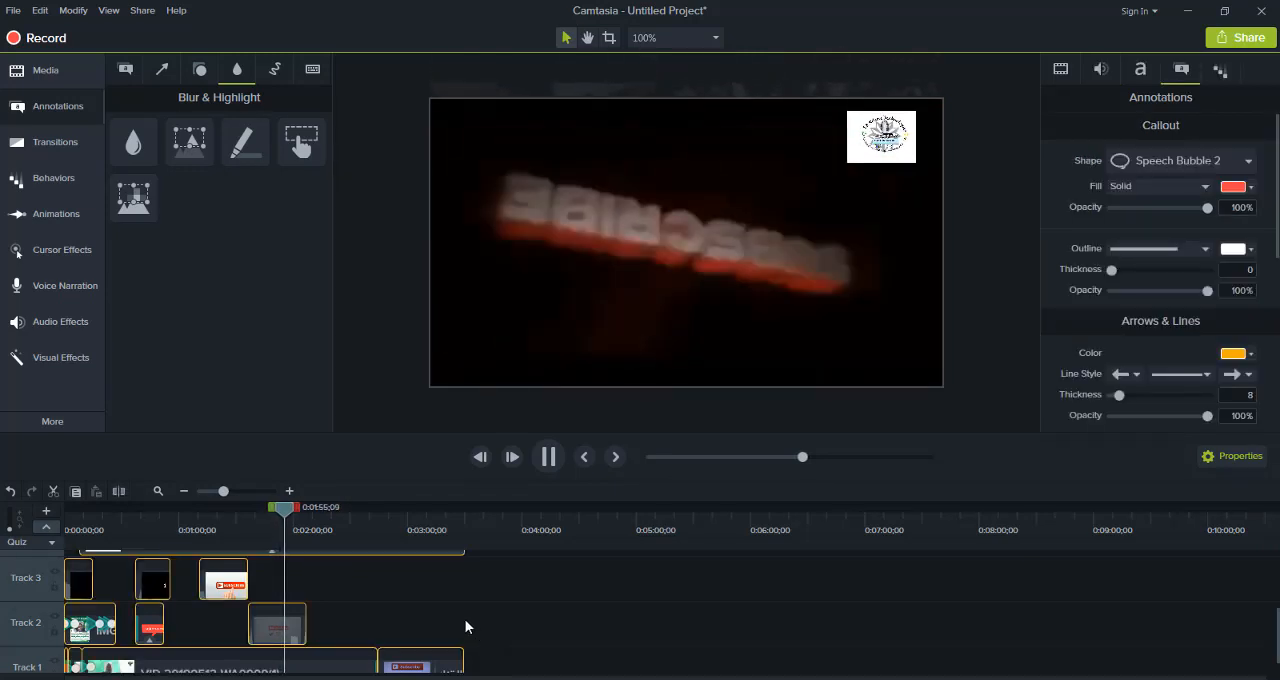
right_click(265, 641)
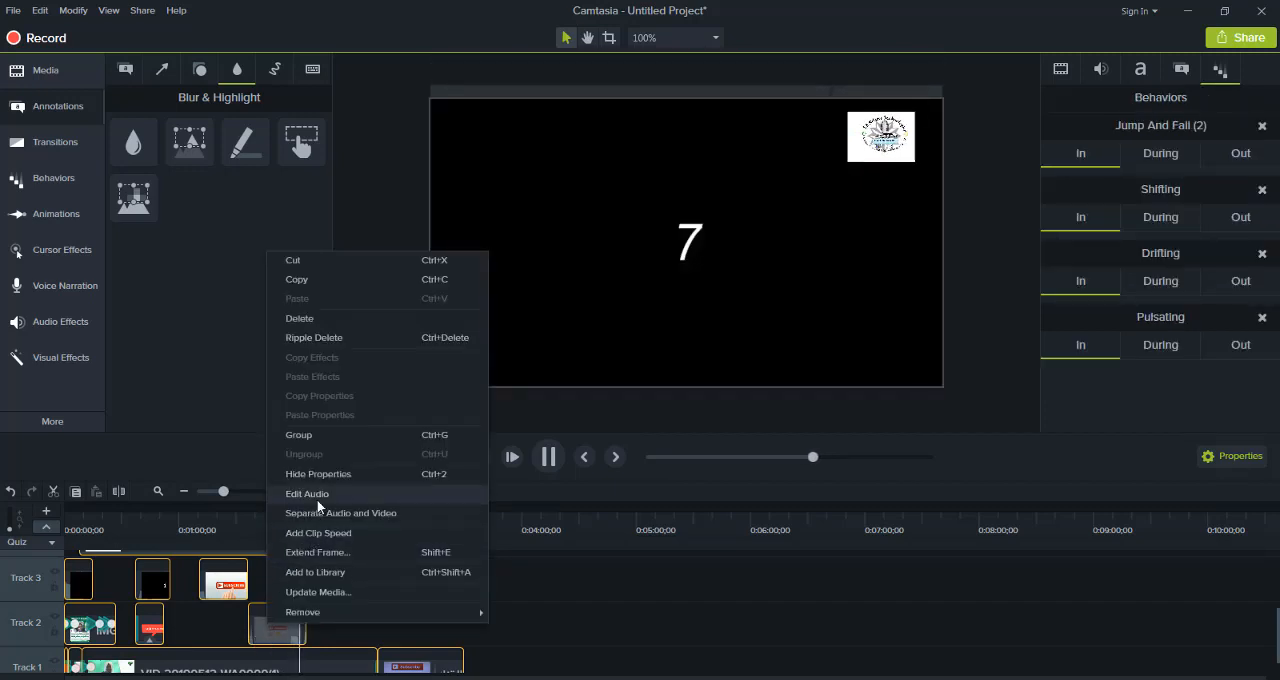
left_click(318, 434)
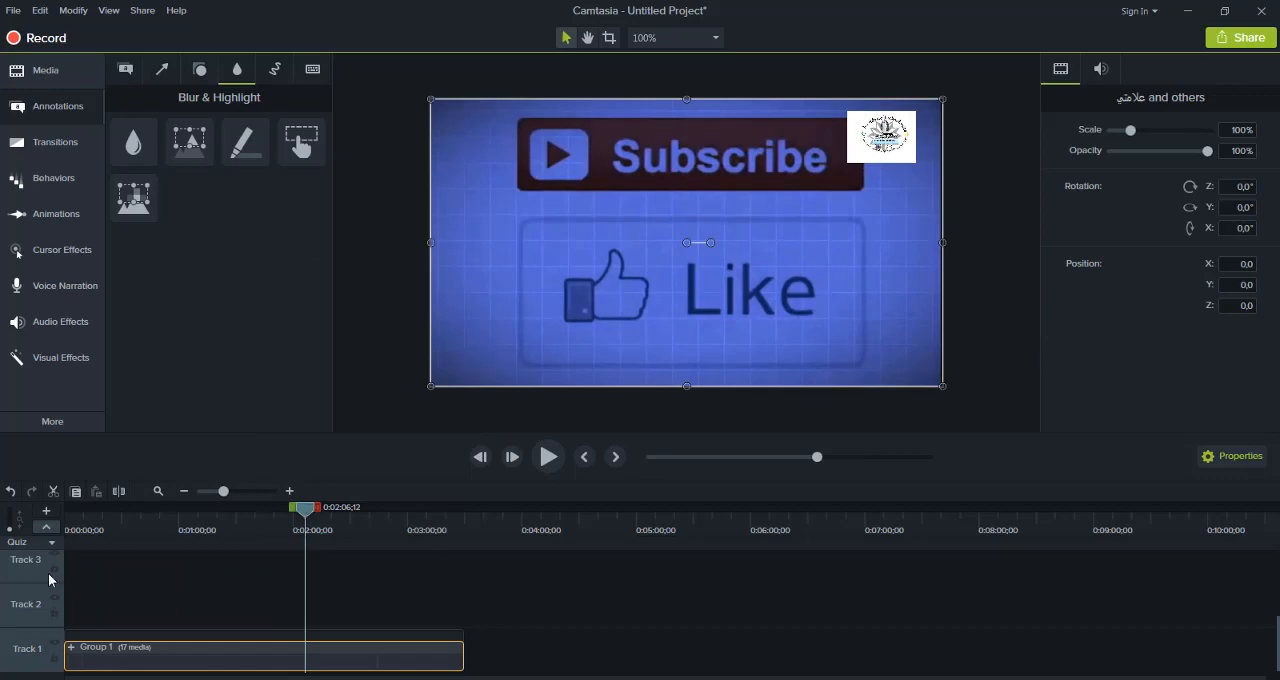
Play the grouped clips from the beginning of the timeline
left_click_drag(51, 580, 225, 557)
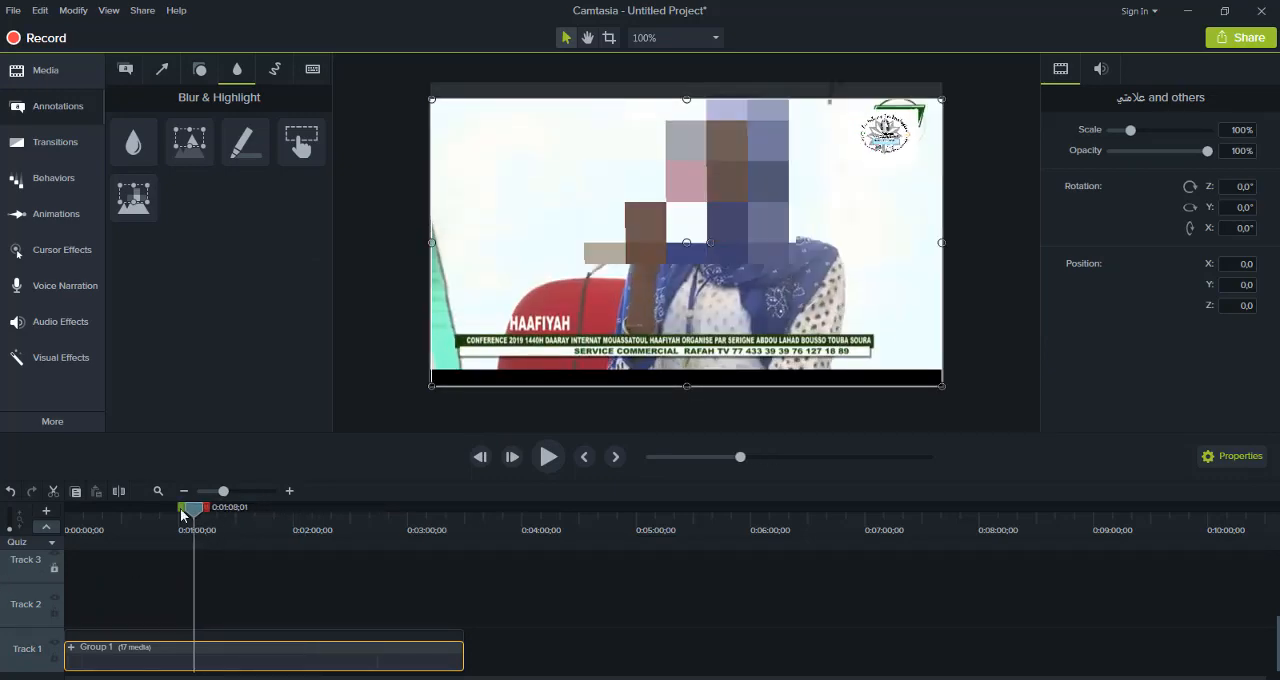
left_click_drag(149, 511, 56, 542)
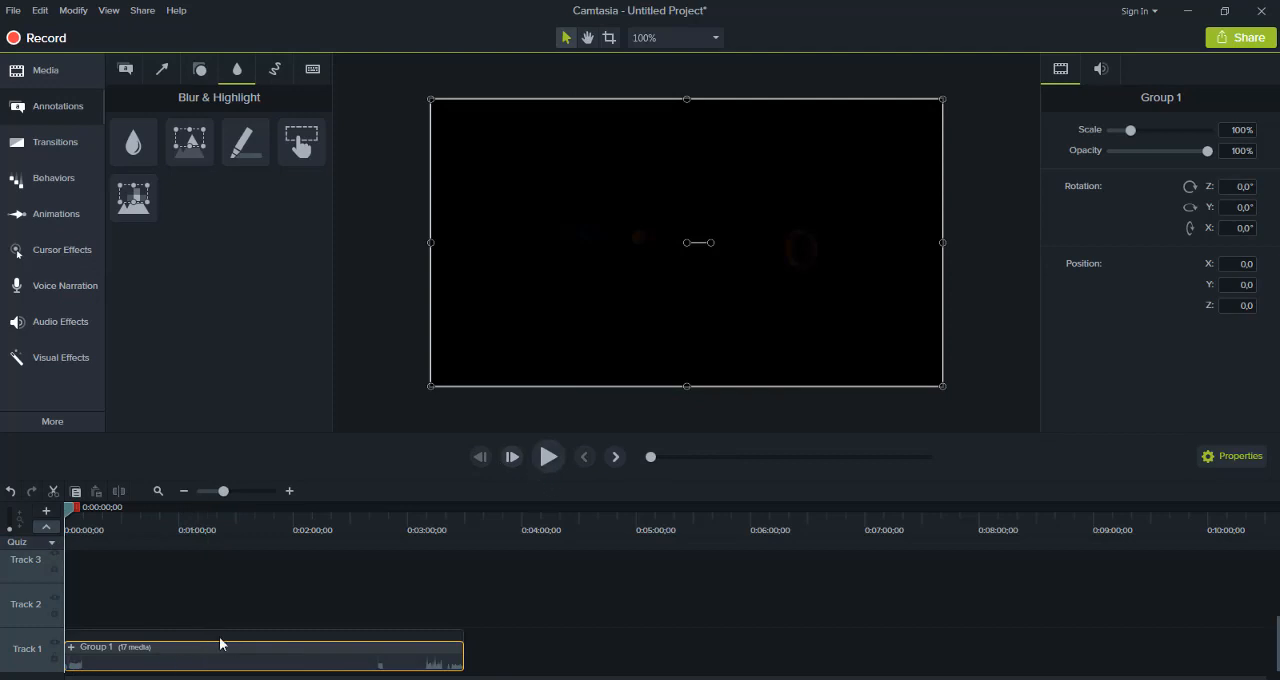
left_click(549, 458)
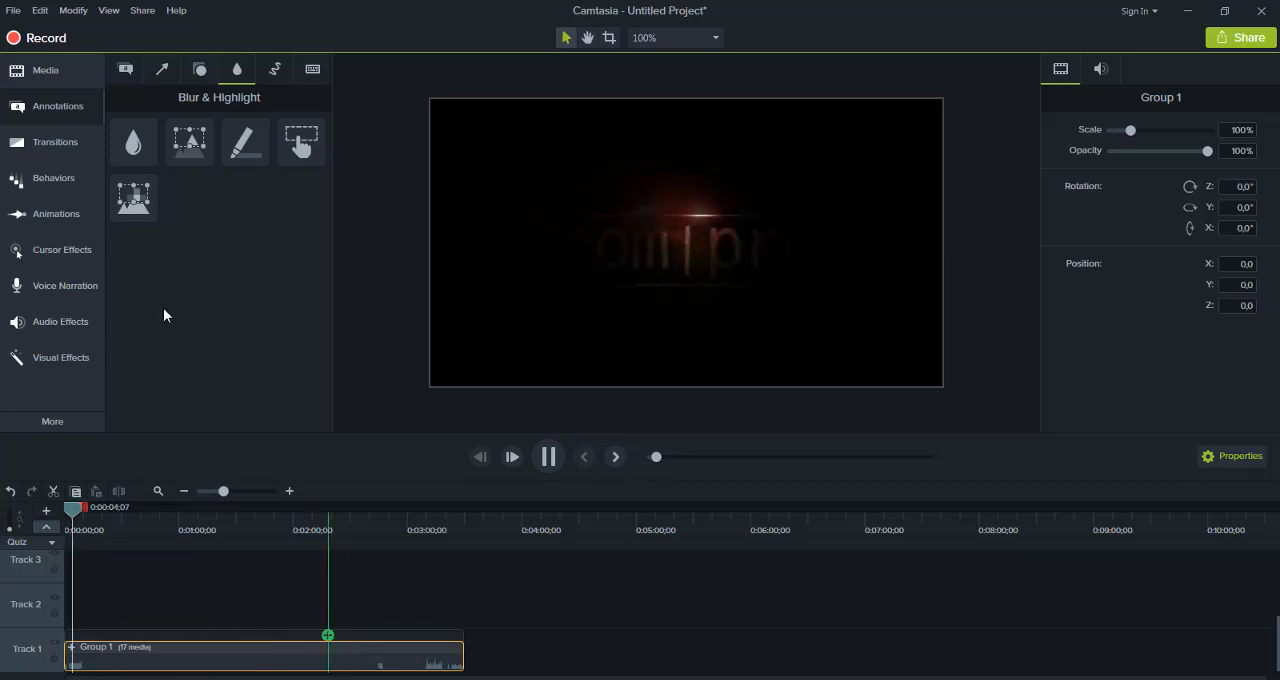
Add the Mosquée Massalikoul video to the start of Track 2 and trim its end to match Group 1 at about 0:03:30
left_click(53, 70)
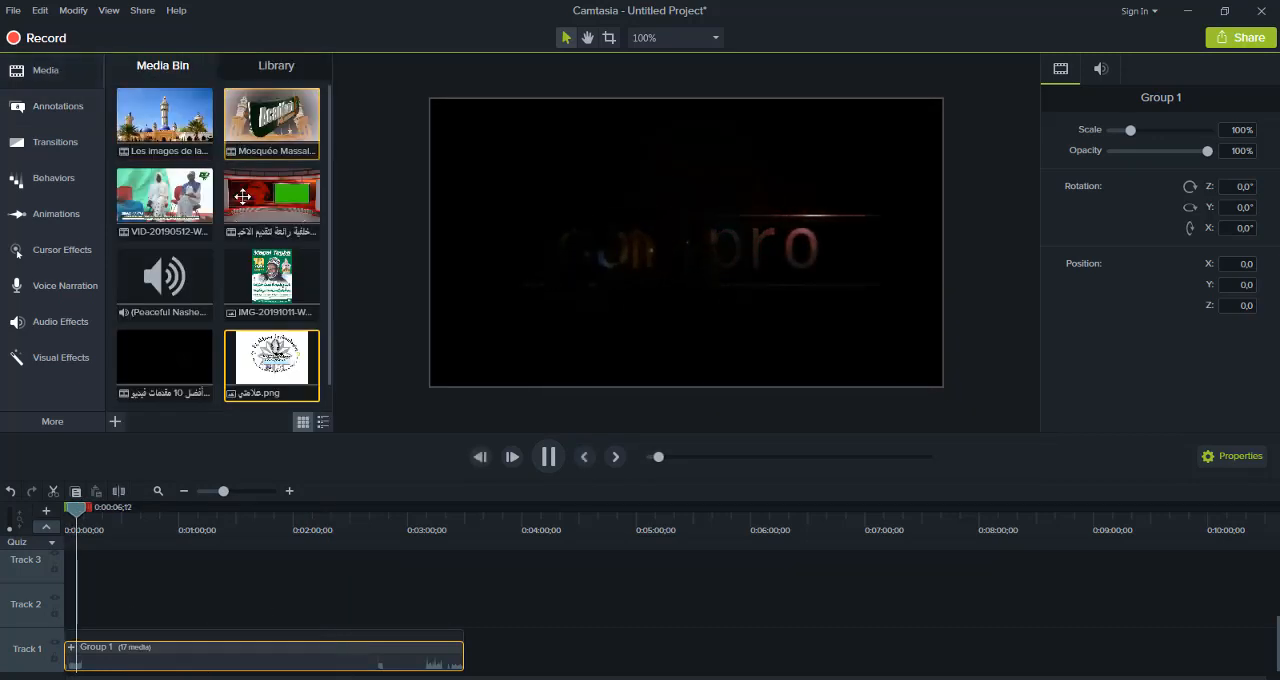
left_click_drag(262, 131, 64, 602)
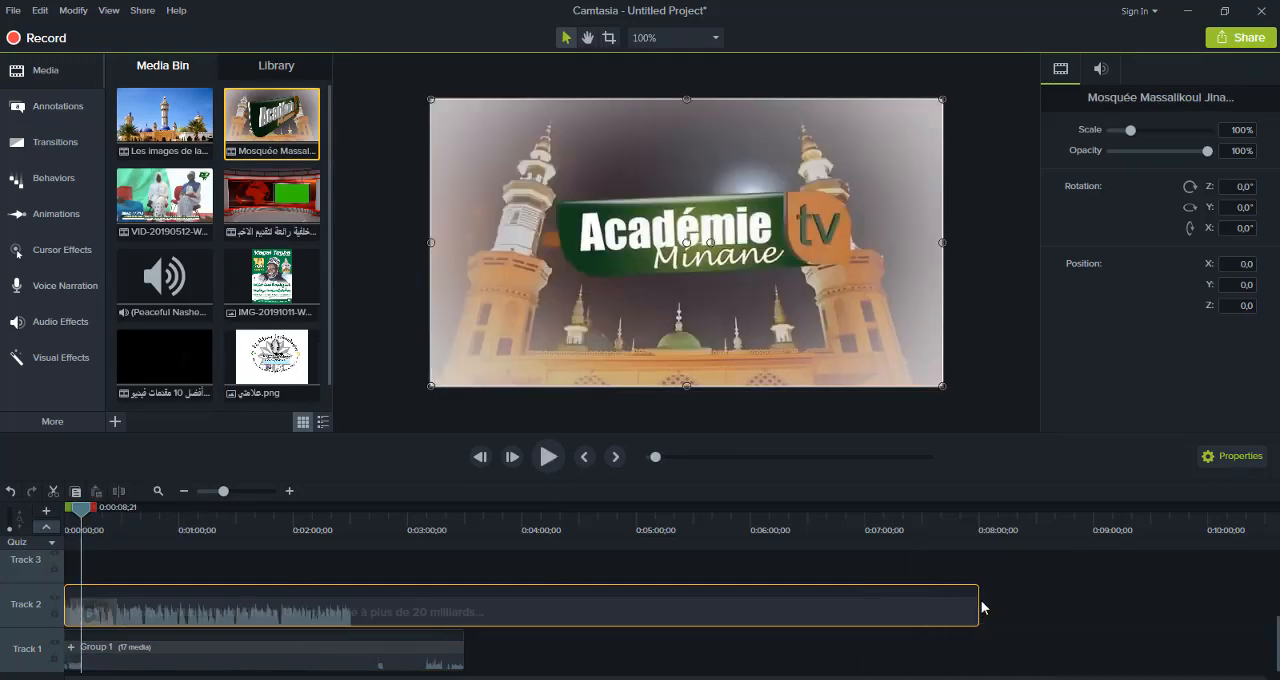
left_click_drag(653, 616, 461, 616)
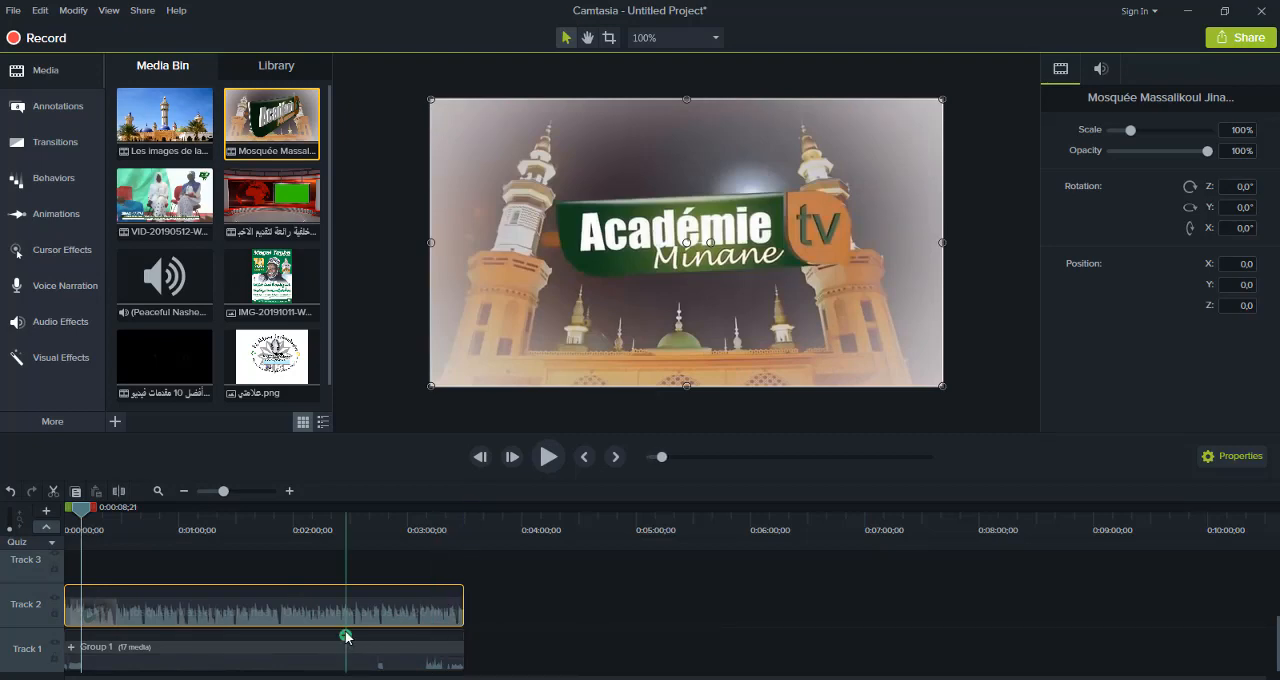
Try to shrink the Mosquée Massalikoul video on the canvas from one of its corners
left_click(490, 389)
left_click(450, 370)
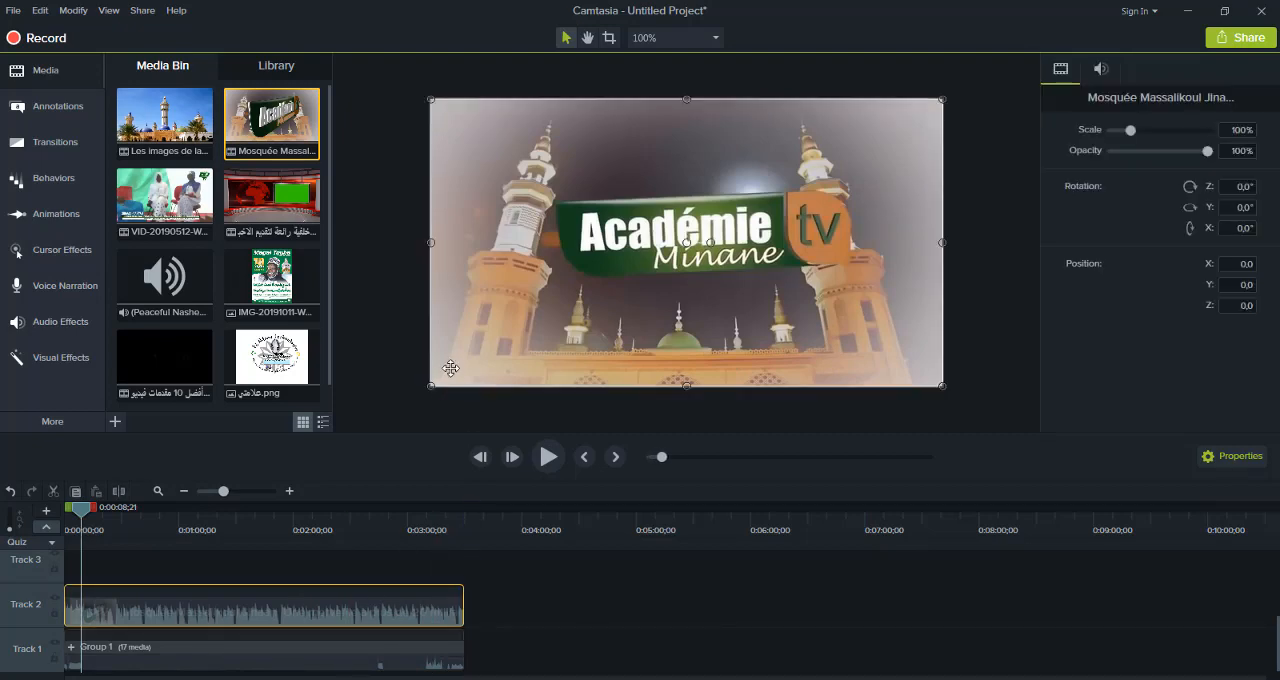
left_click_drag(430, 386, 436, 341)
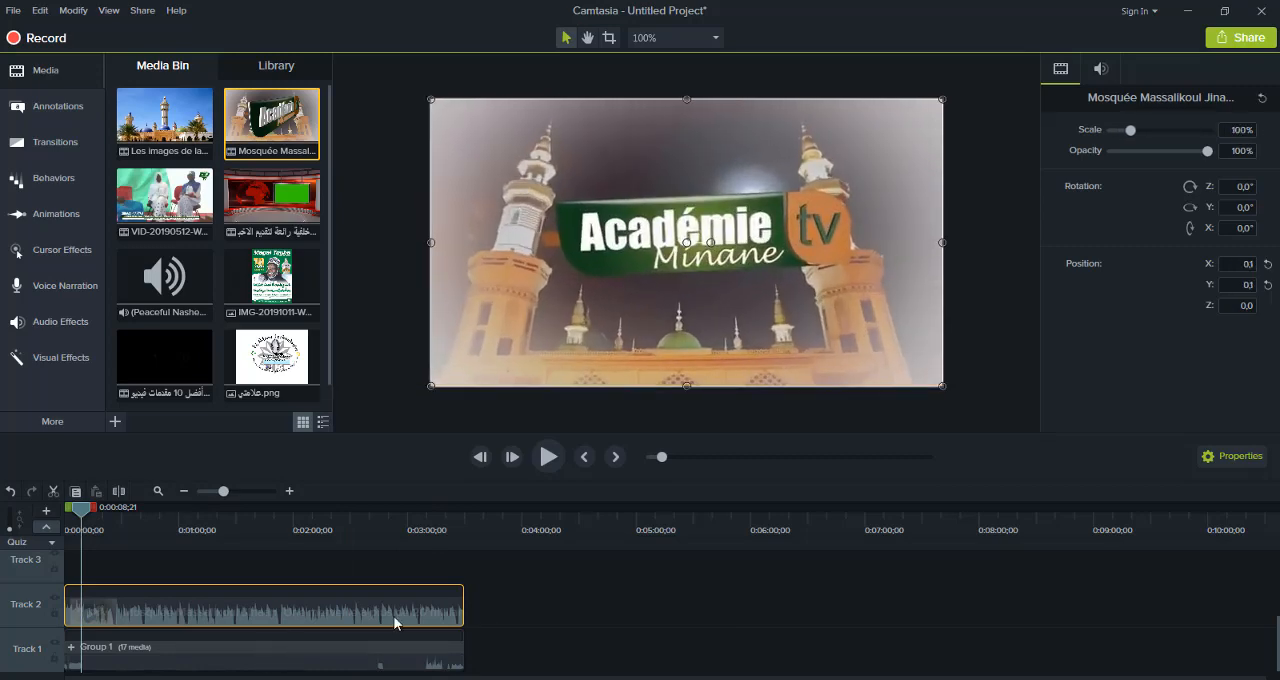
Swap the layers so the Mosquée Massalikoul video is on Track 1 and Group 1 on Track 2, both starting at 0:00:00
left_click_drag(395, 648, 698, 665)
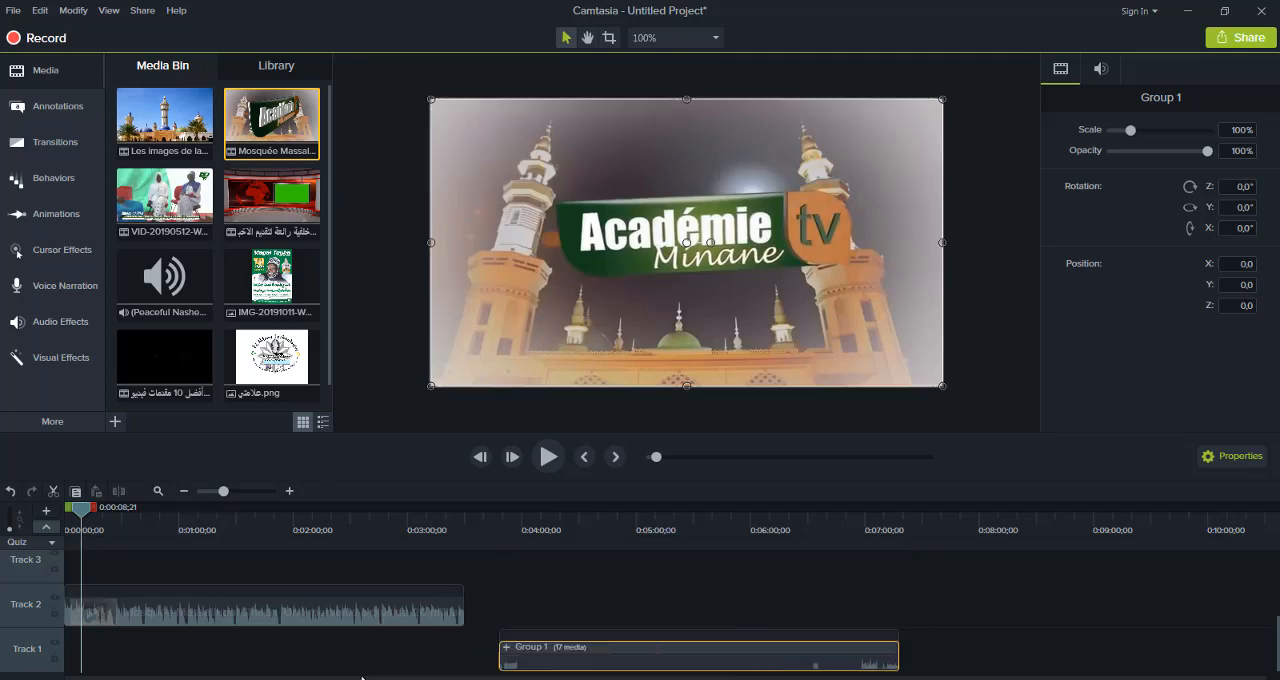
left_click_drag(383, 617, 383, 661)
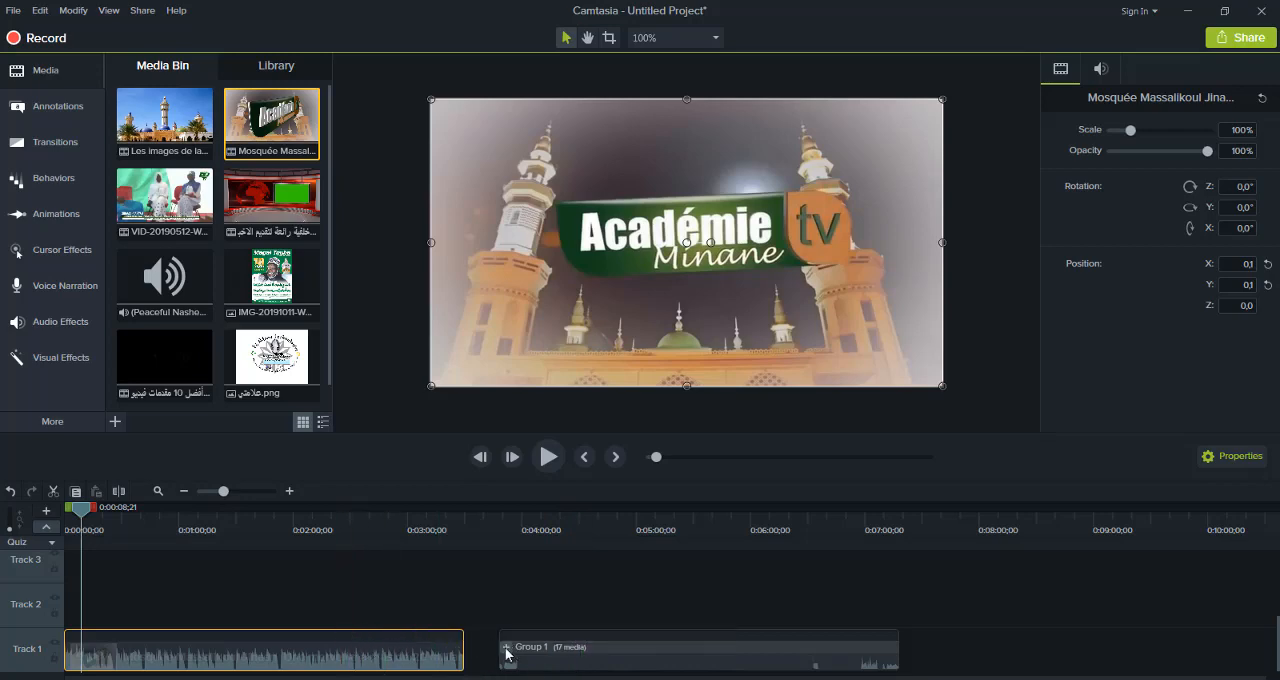
left_click_drag(574, 650, 527, 655)
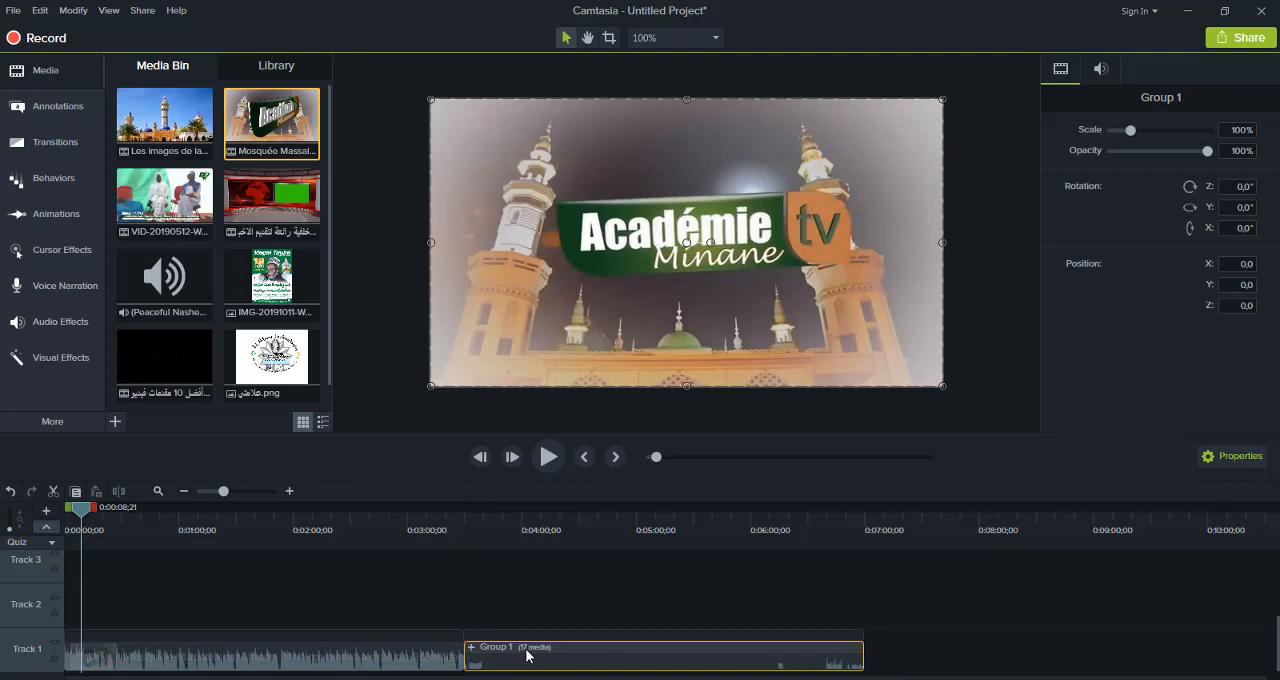
left_click_drag(437, 593, 69, 617)
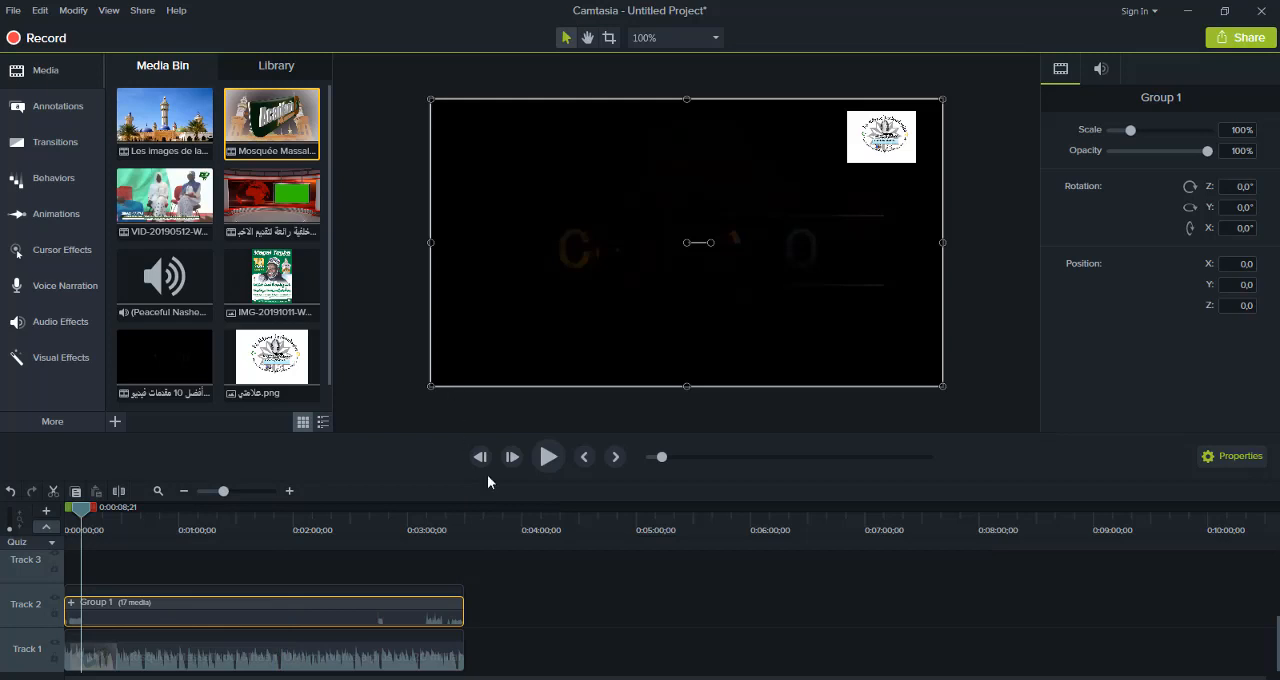
Play to about 0:00:11, then scale Group 1 down to about 70.5% and position it at about X 30.5, Y 0.1
left_click(546, 463)
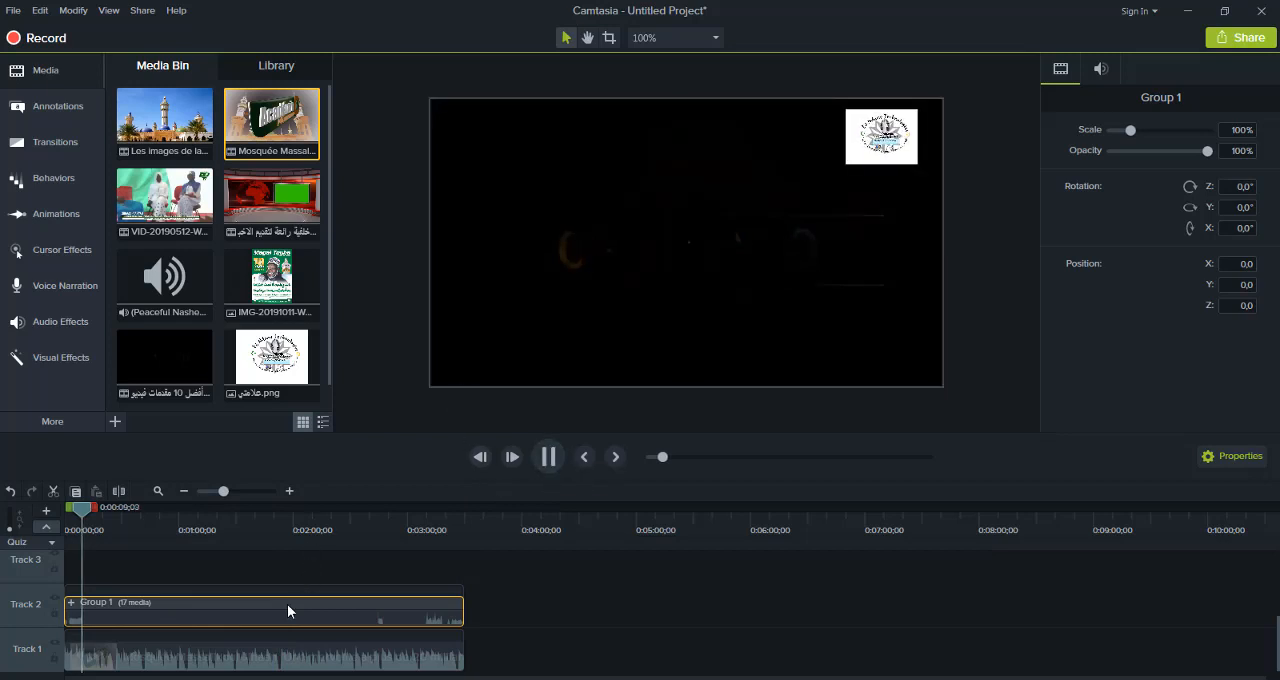
left_click(469, 355)
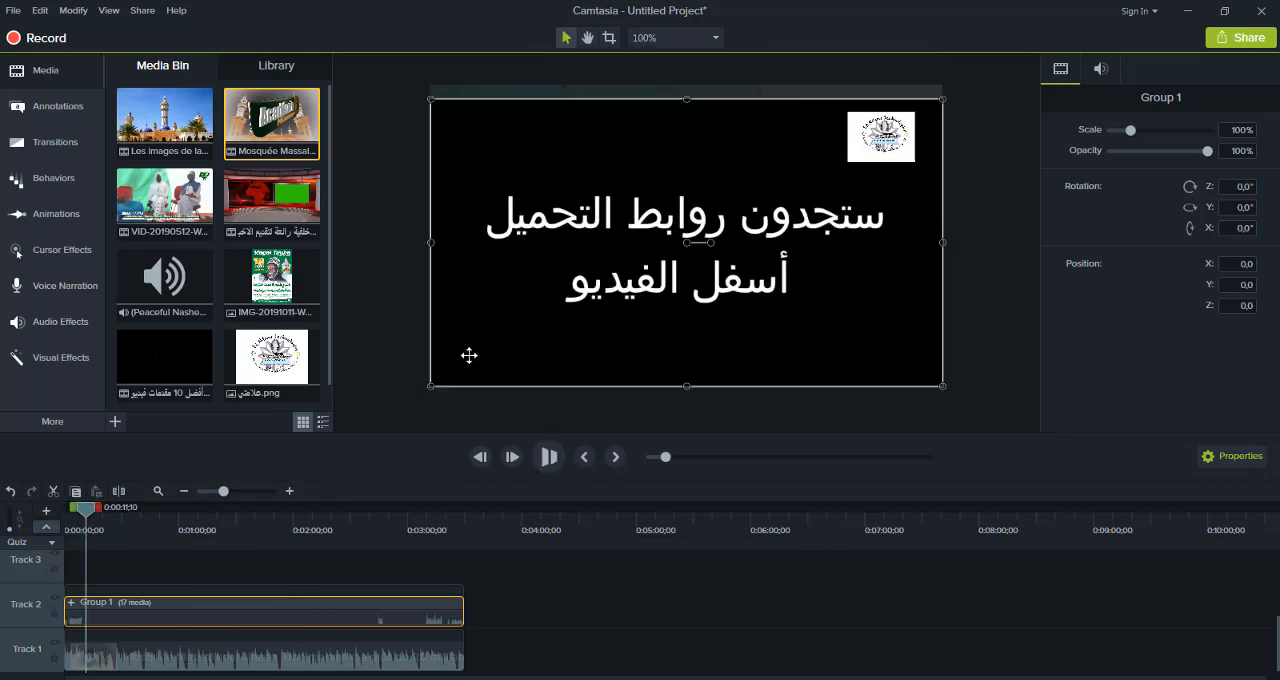
left_click_drag(431, 386, 582, 301)
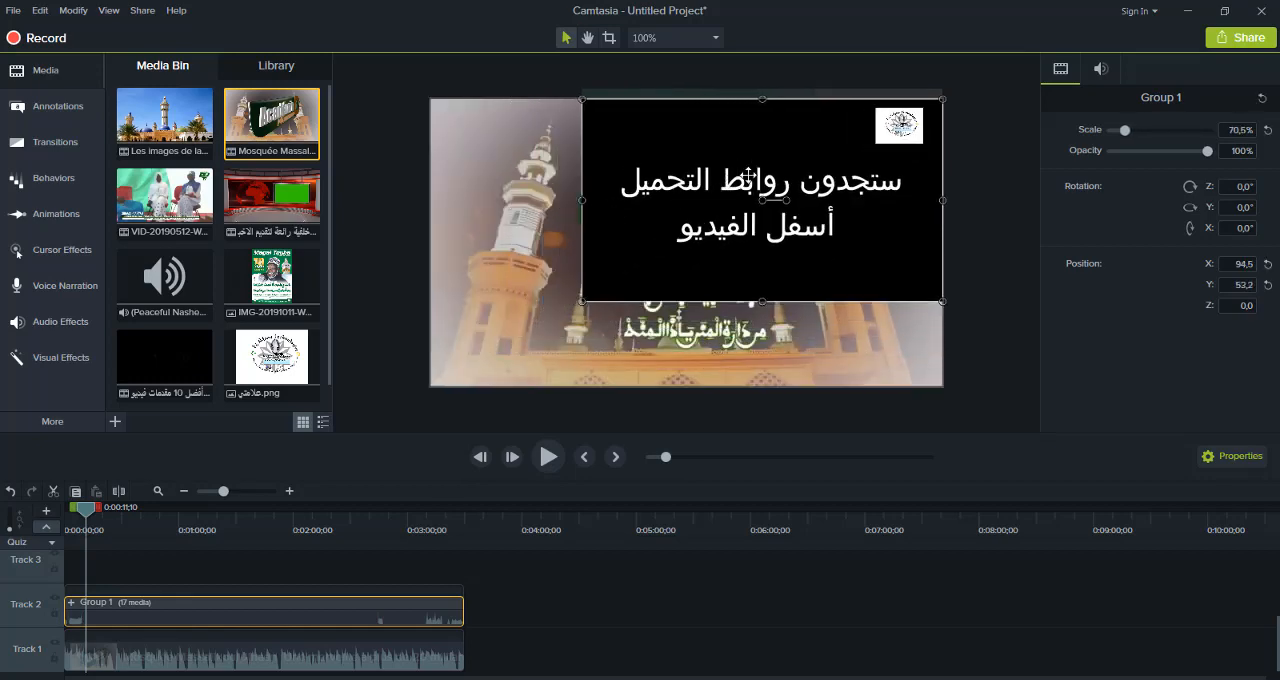
left_click_drag(748, 175, 697, 210)
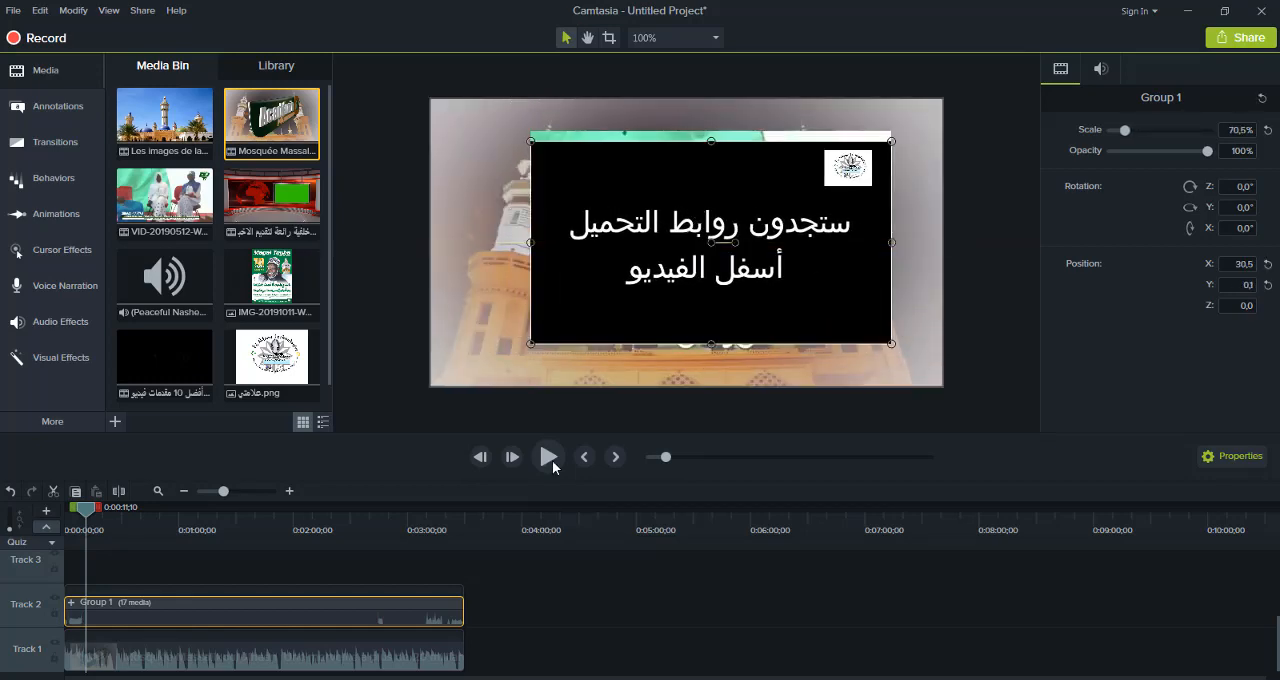
Play the layered clips and lower the Mosquée Massalikoul video's audio gain to 14%
left_click(552, 462)
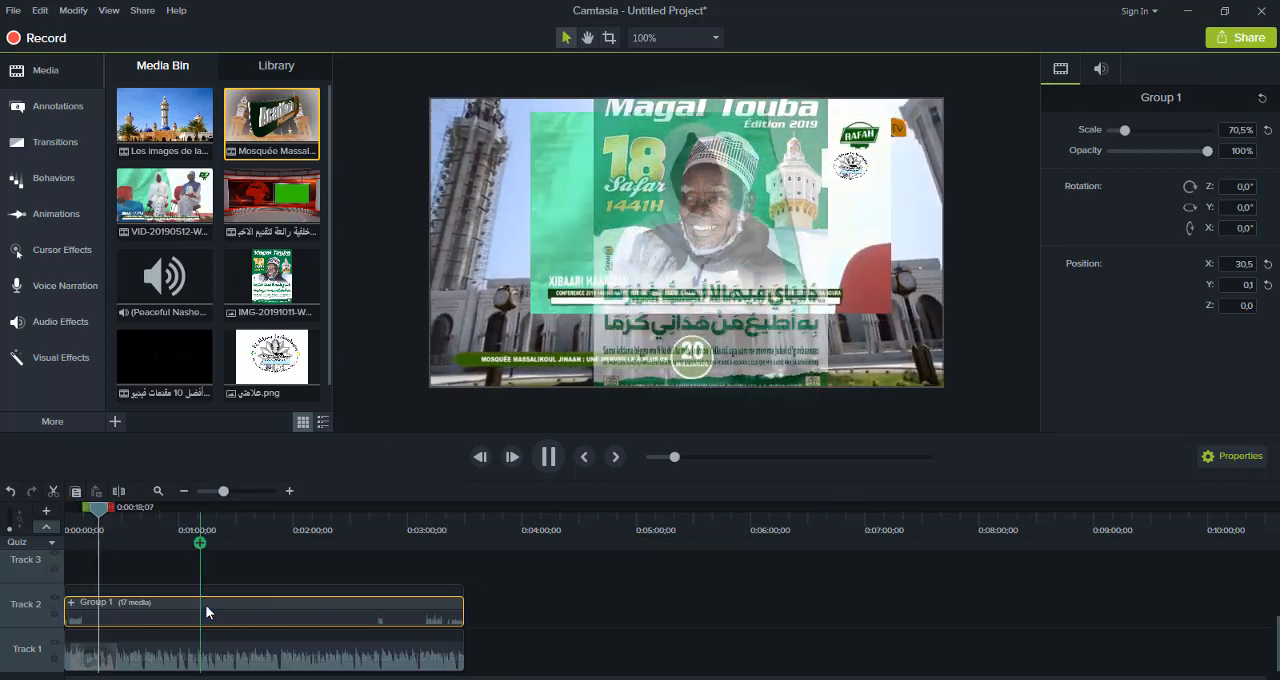
left_click(210, 657)
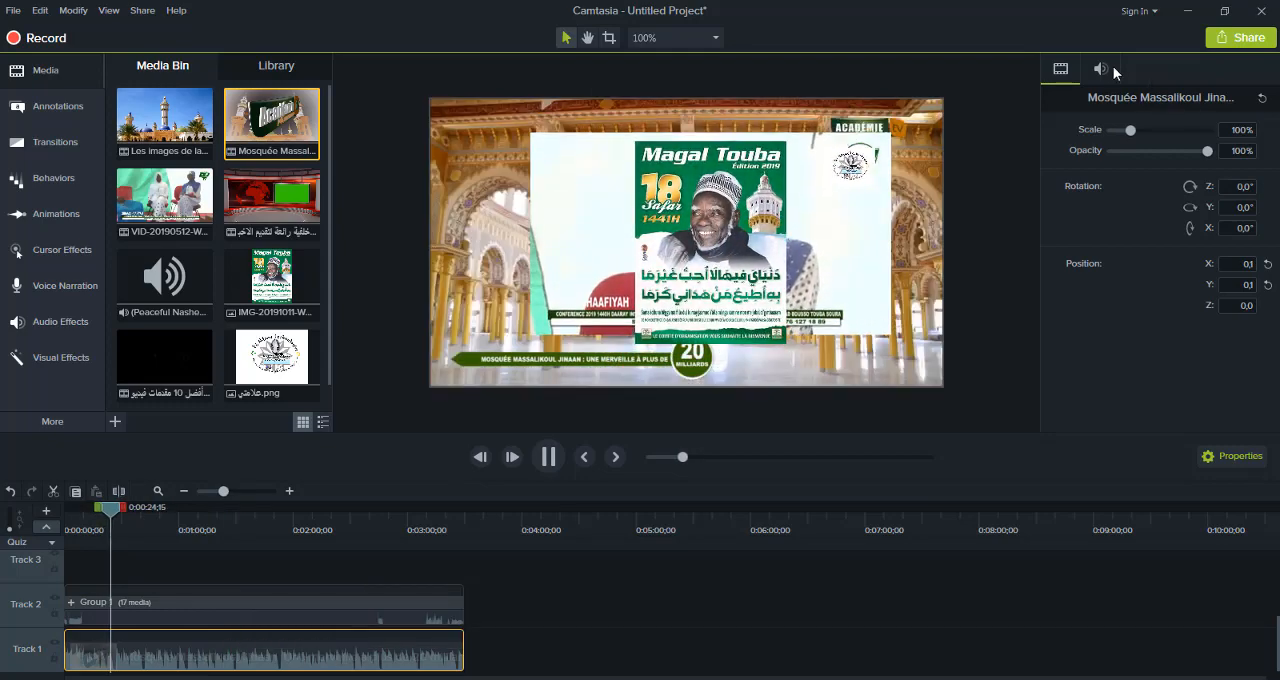
left_click(1103, 66)
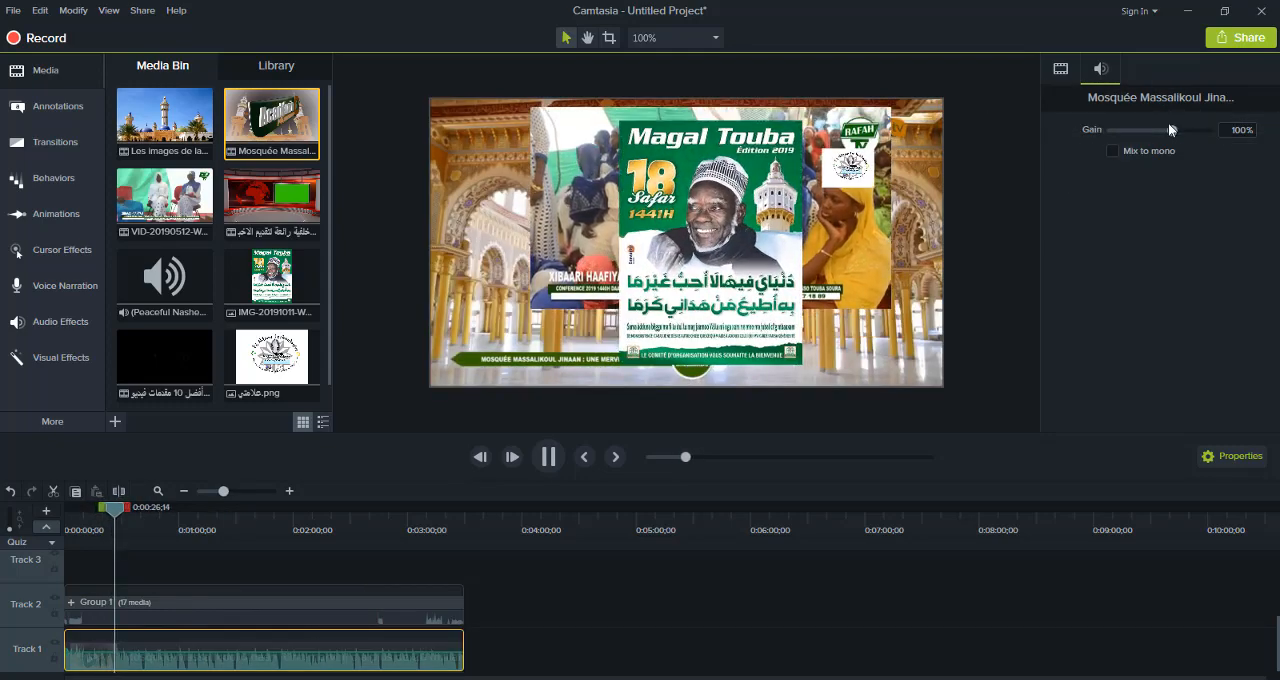
left_click_drag(1168, 129, 1134, 131)
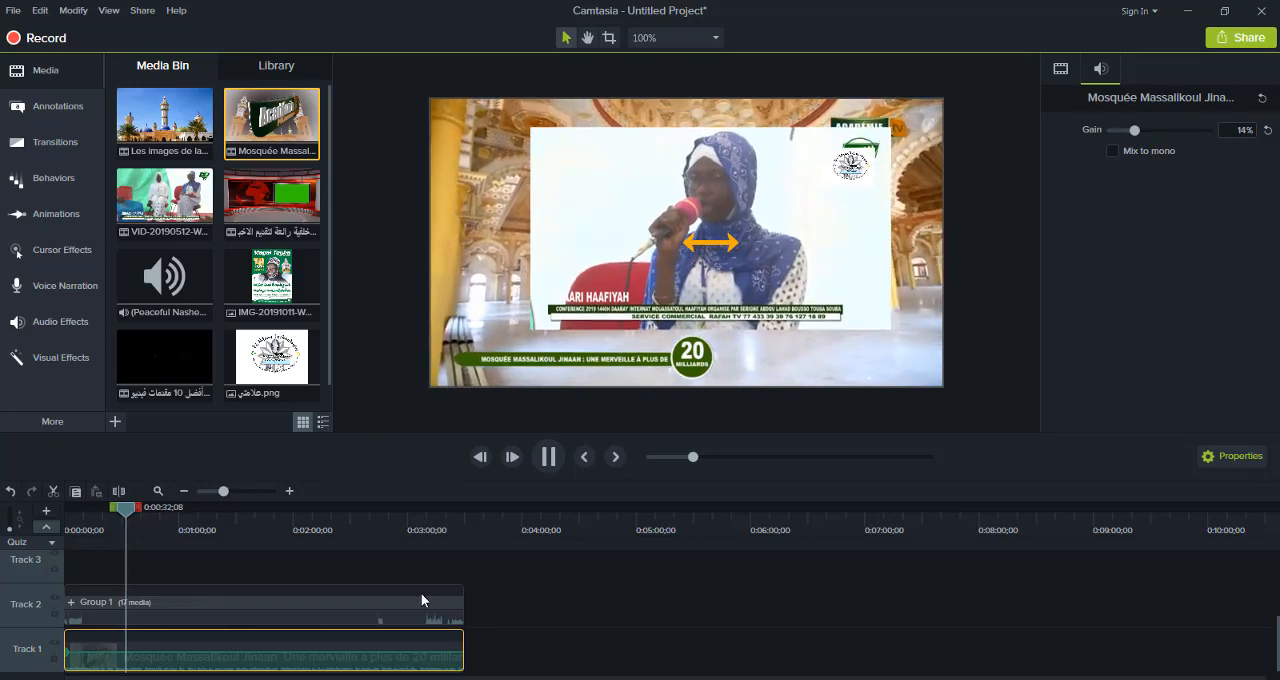
left_click(420, 592)
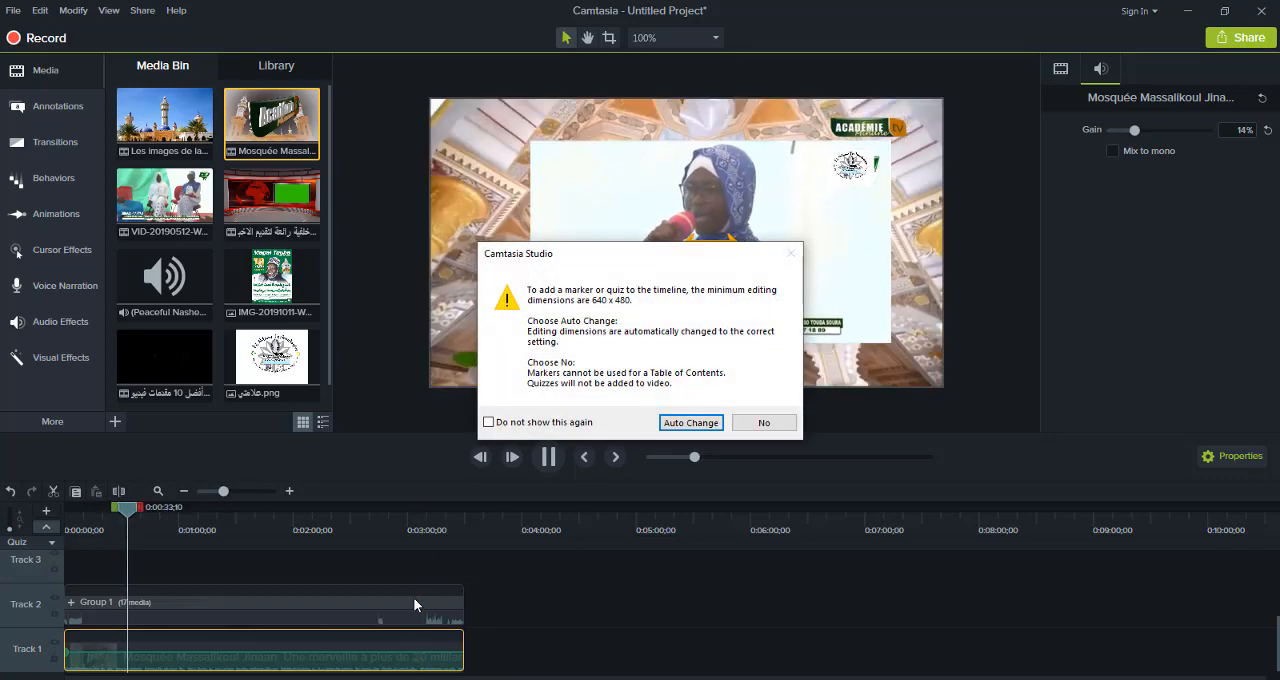
left_click(757, 422)
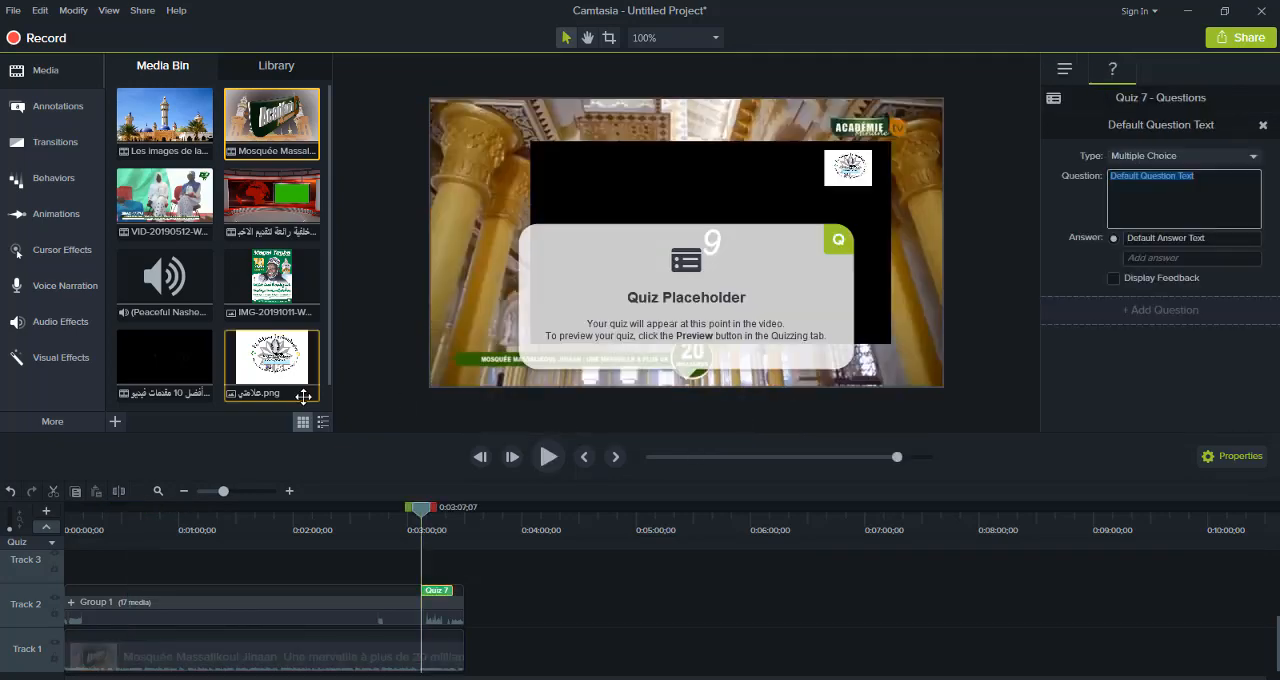
left_click(11, 493)
Raise Group 1's audio gain to 250% and play the result from about 0:03:07
left_click(243, 614)
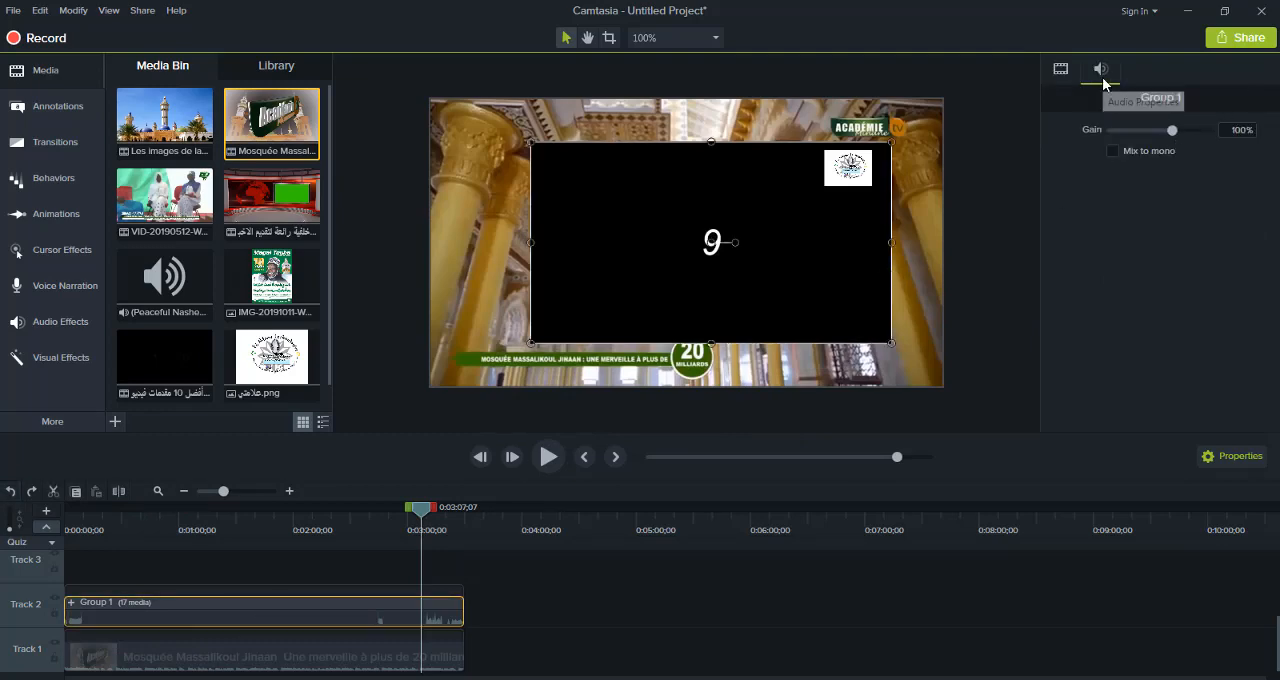
left_click_drag(1173, 131, 1192, 131)
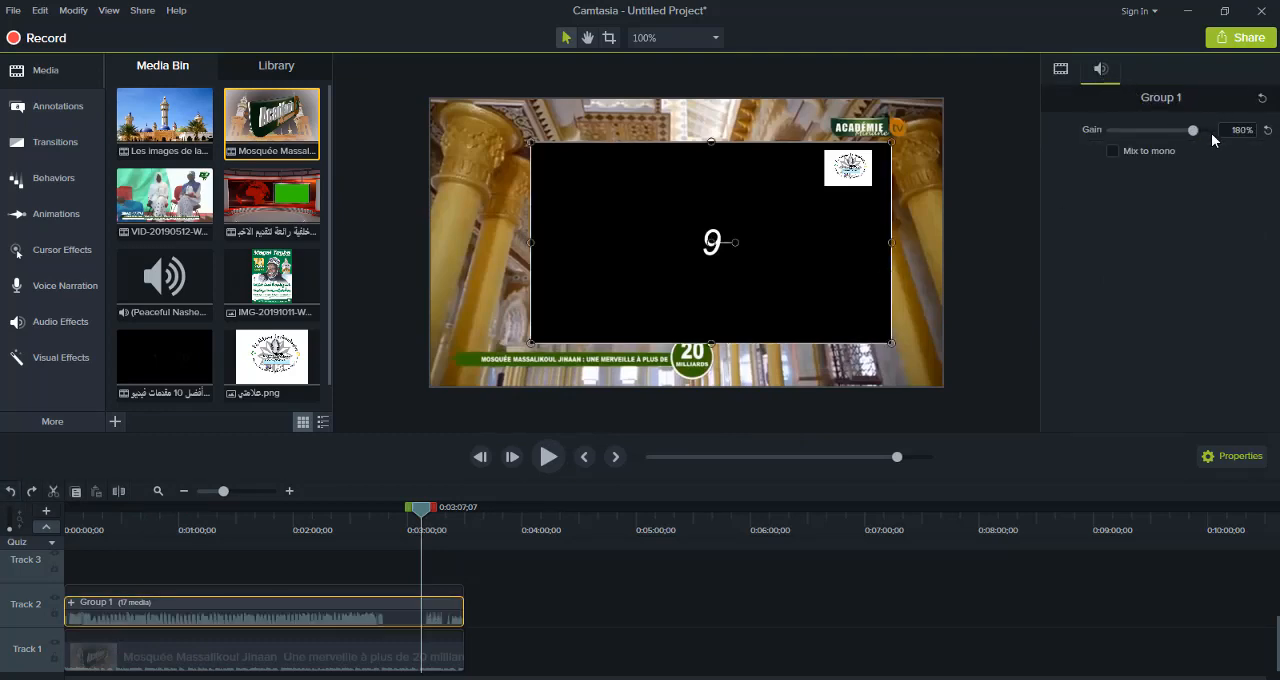
left_click(550, 458)
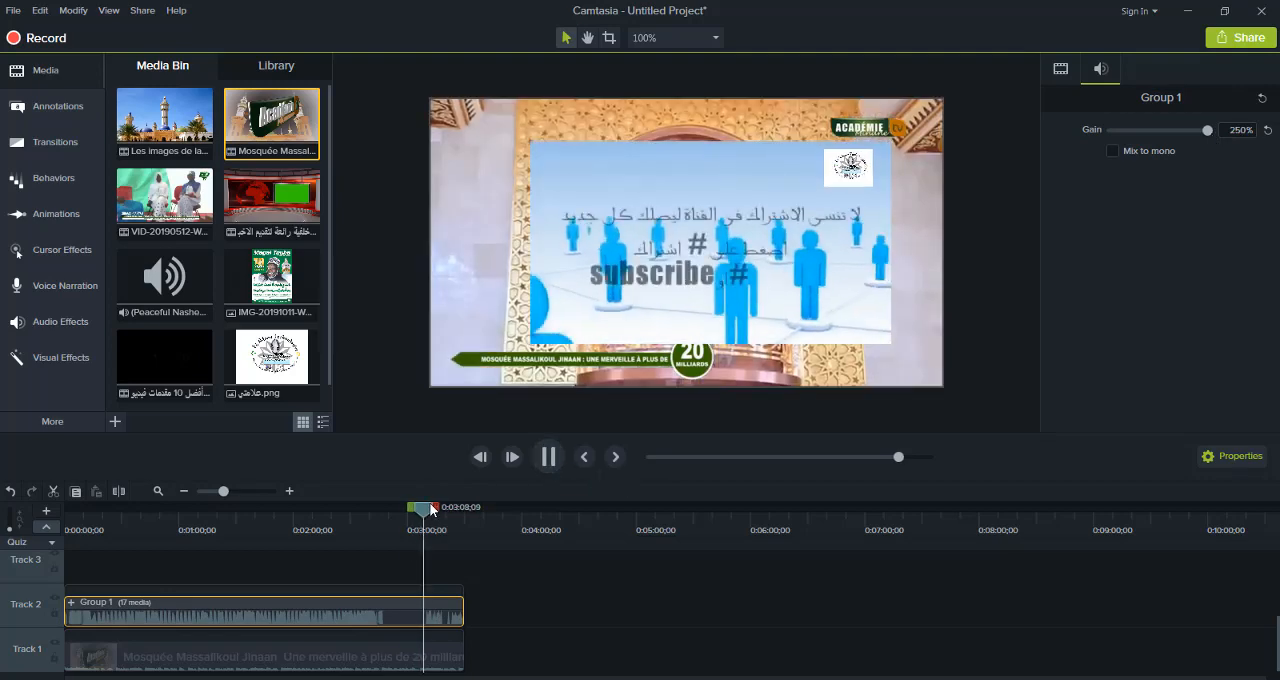
Preview the layered clips from about 0:01:40, then bring the playhead back to about 0:01:23
left_click_drag(326, 524, 255, 524)
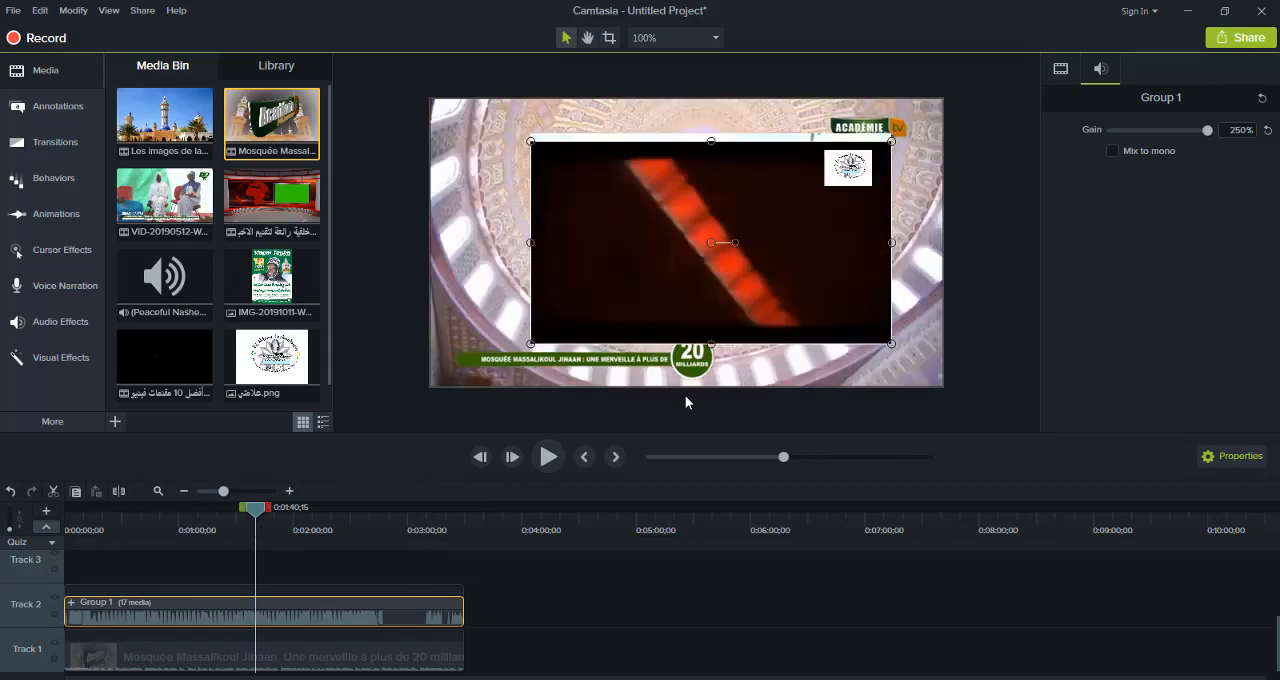
left_click(550, 458)
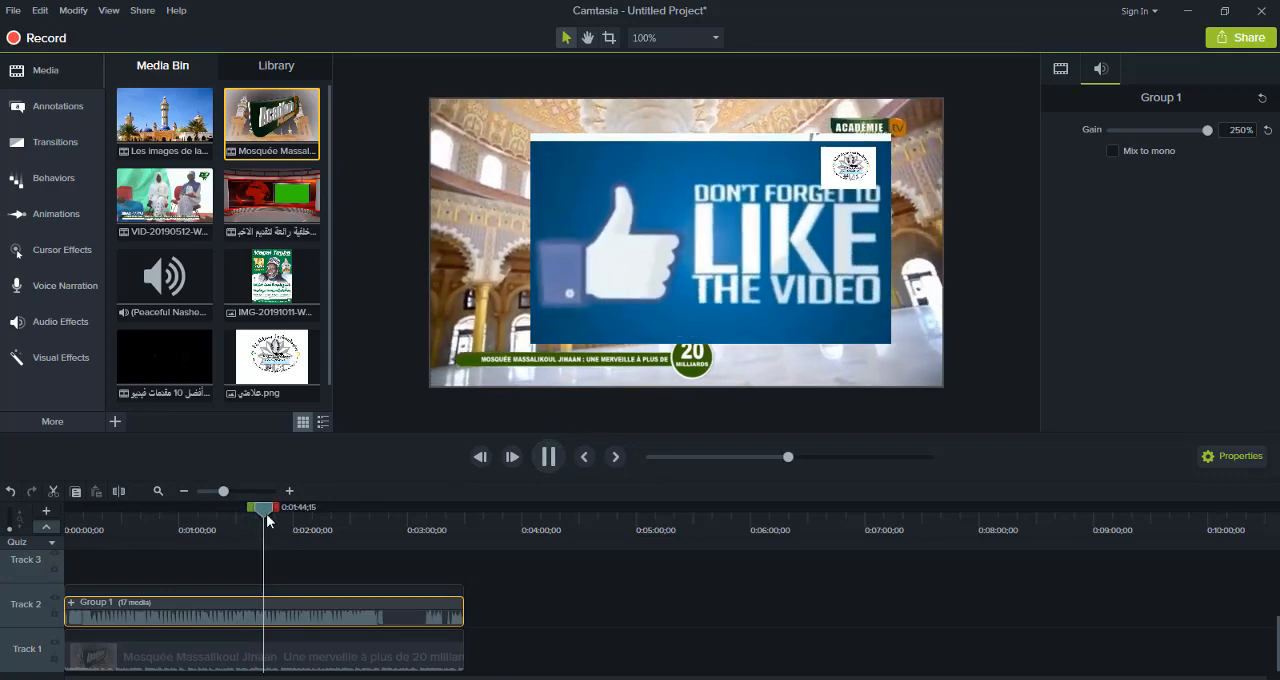
left_click_drag(245, 511, 217, 510)
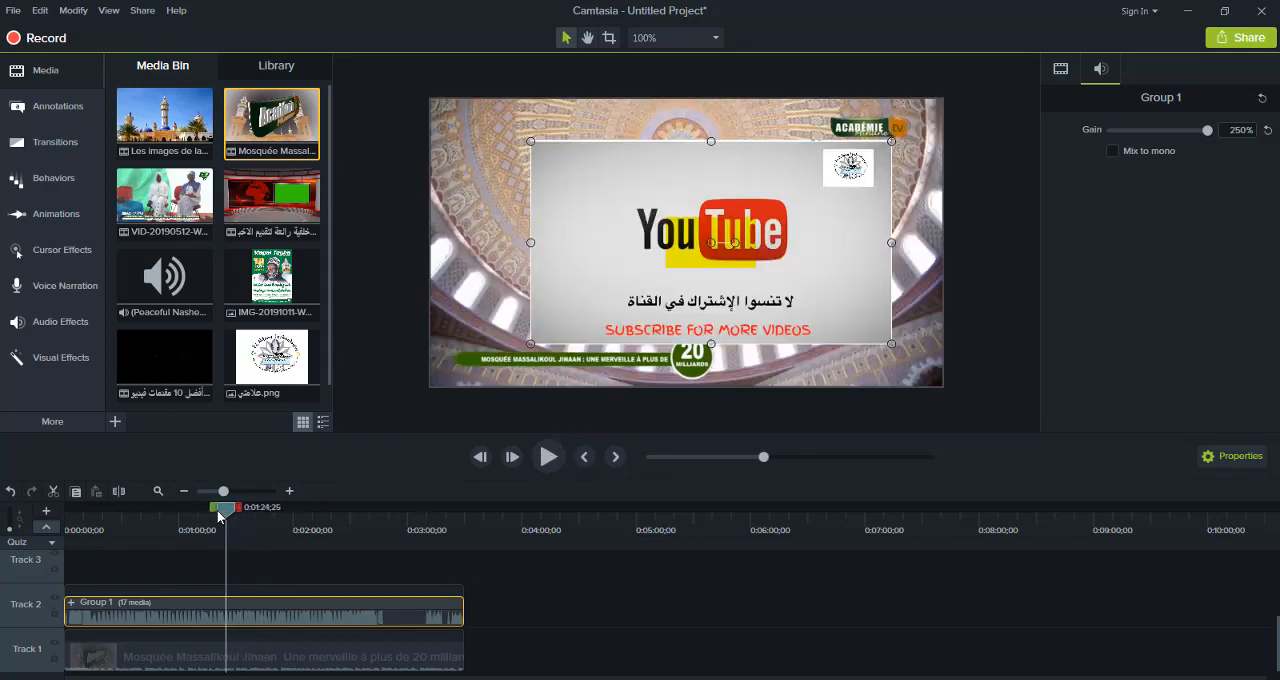
Select Group 1 together with the Mosquée Massalikoul video and combine them into one group
left_click(61, 79)
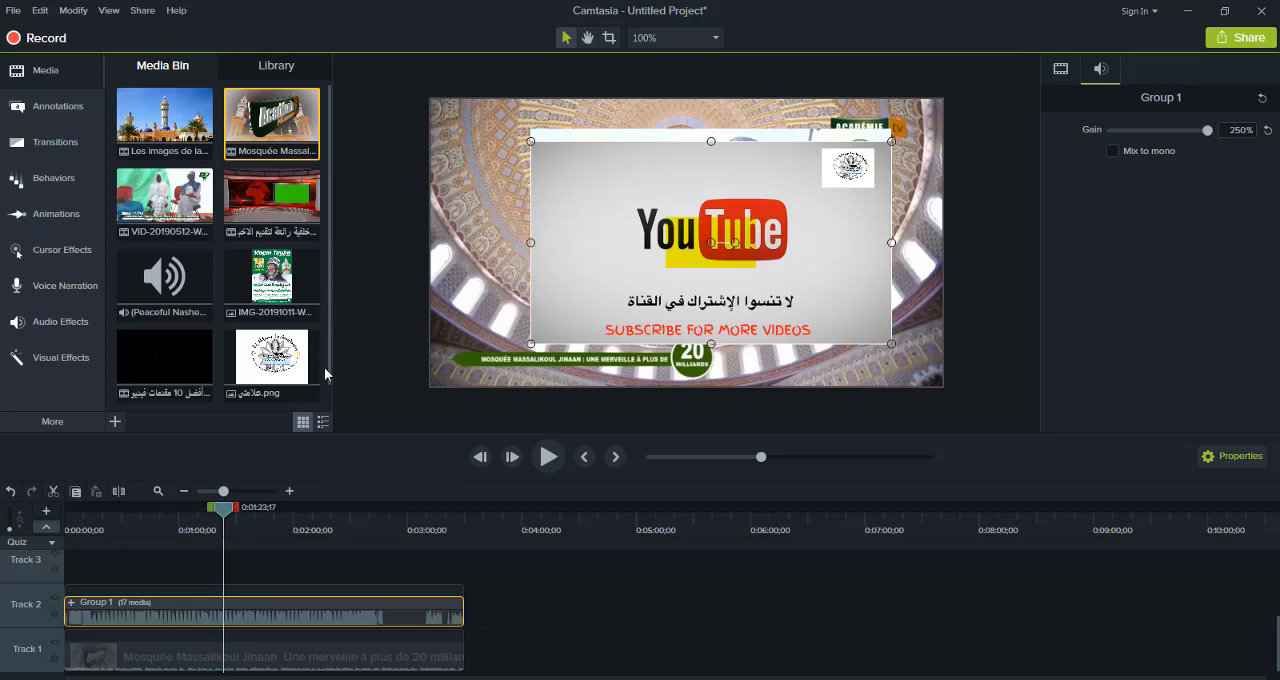
left_click(396, 646, "ctrl")
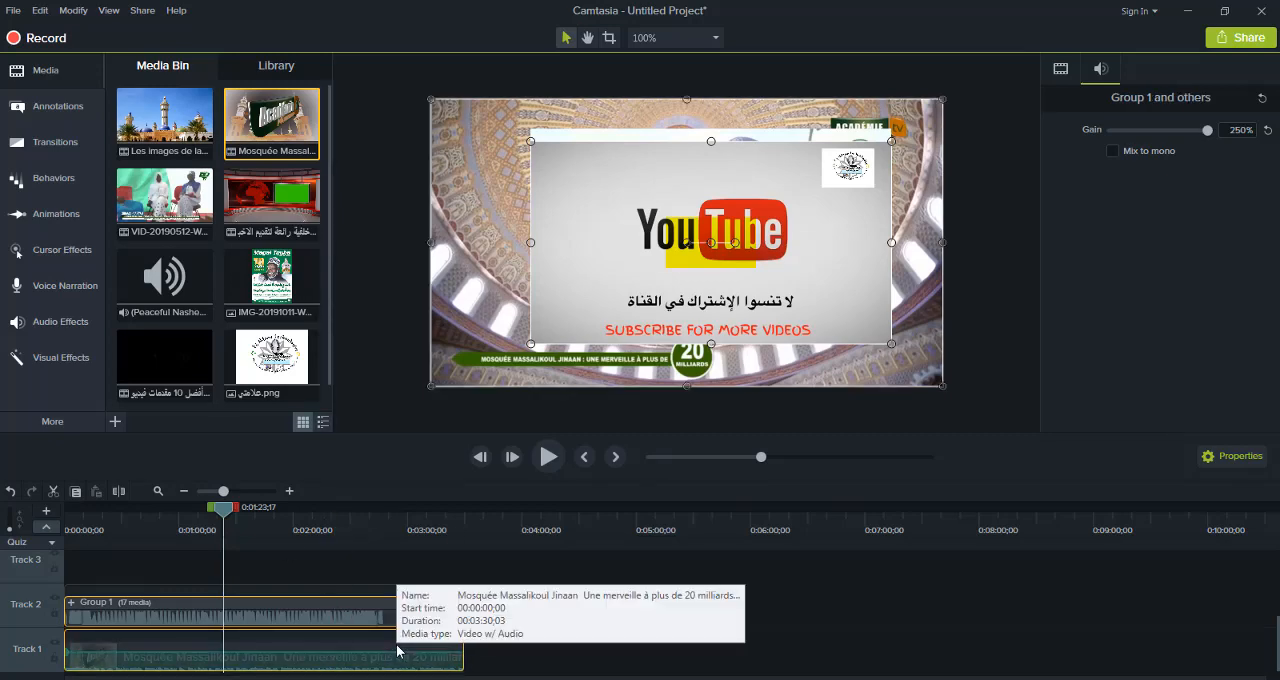
key("ctrl+g")
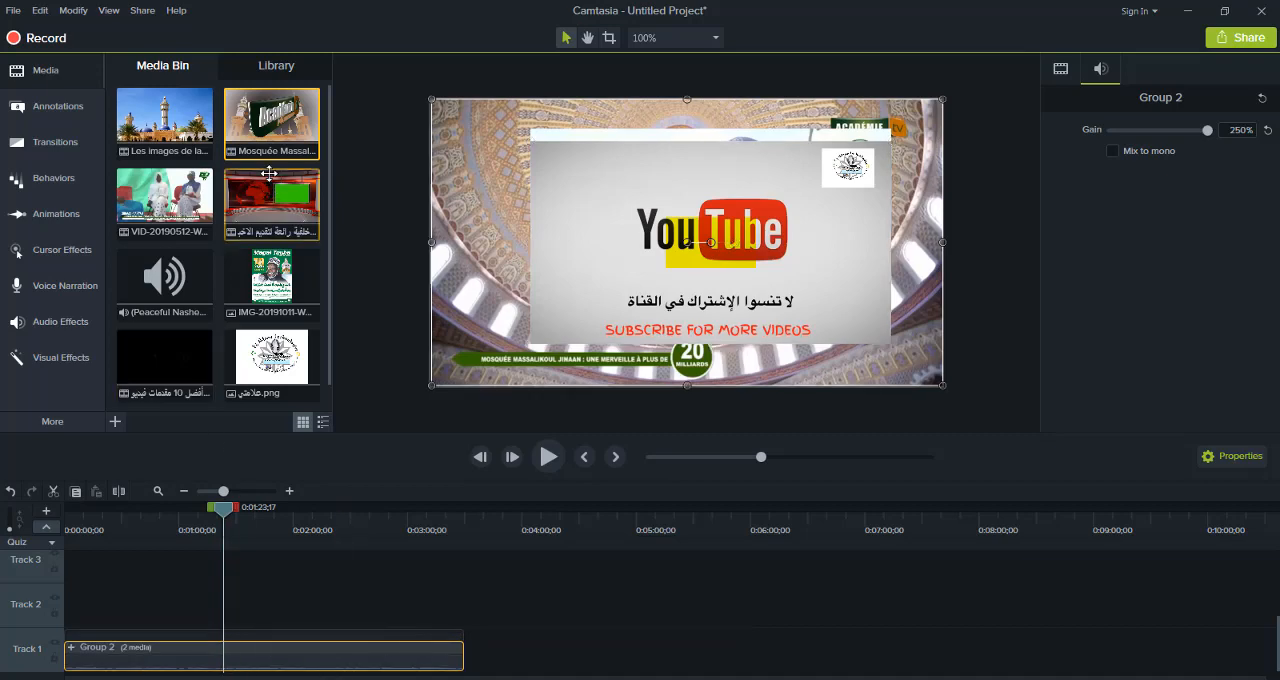
Import the green-screen dinosaur video from the travaille folder on the desktop (Bureau) into the Media Bin
left_click(115, 423)
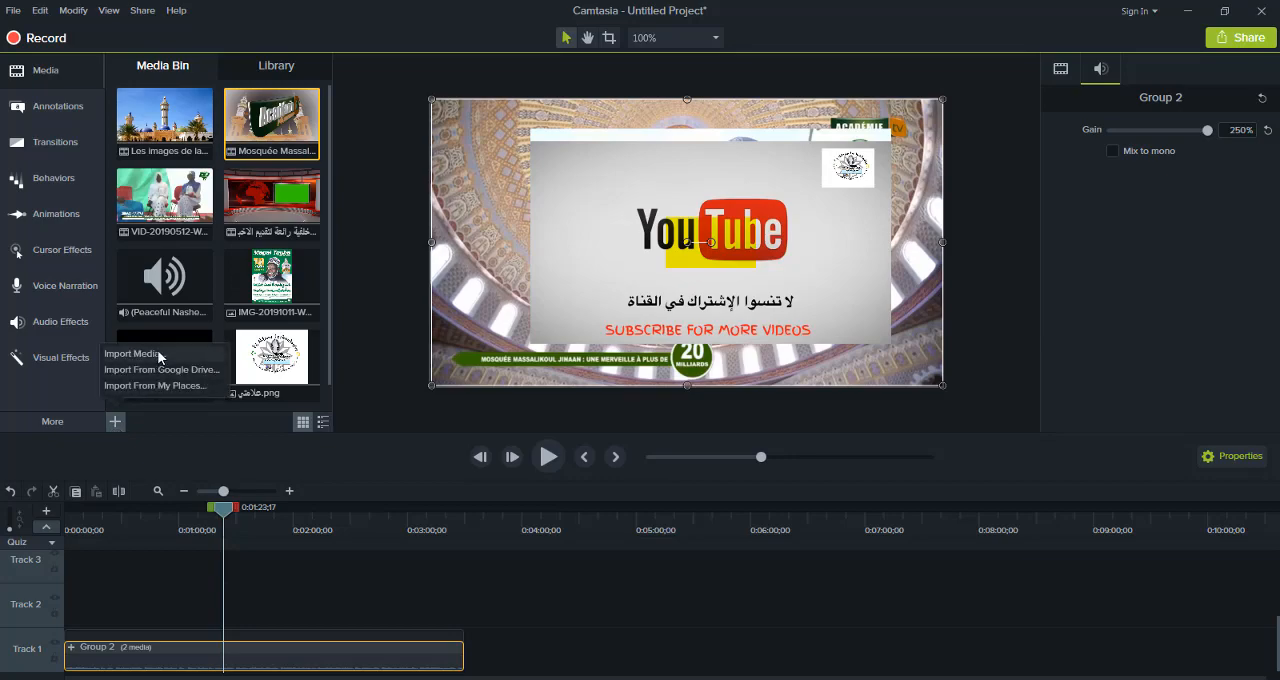
left_click(159, 352)
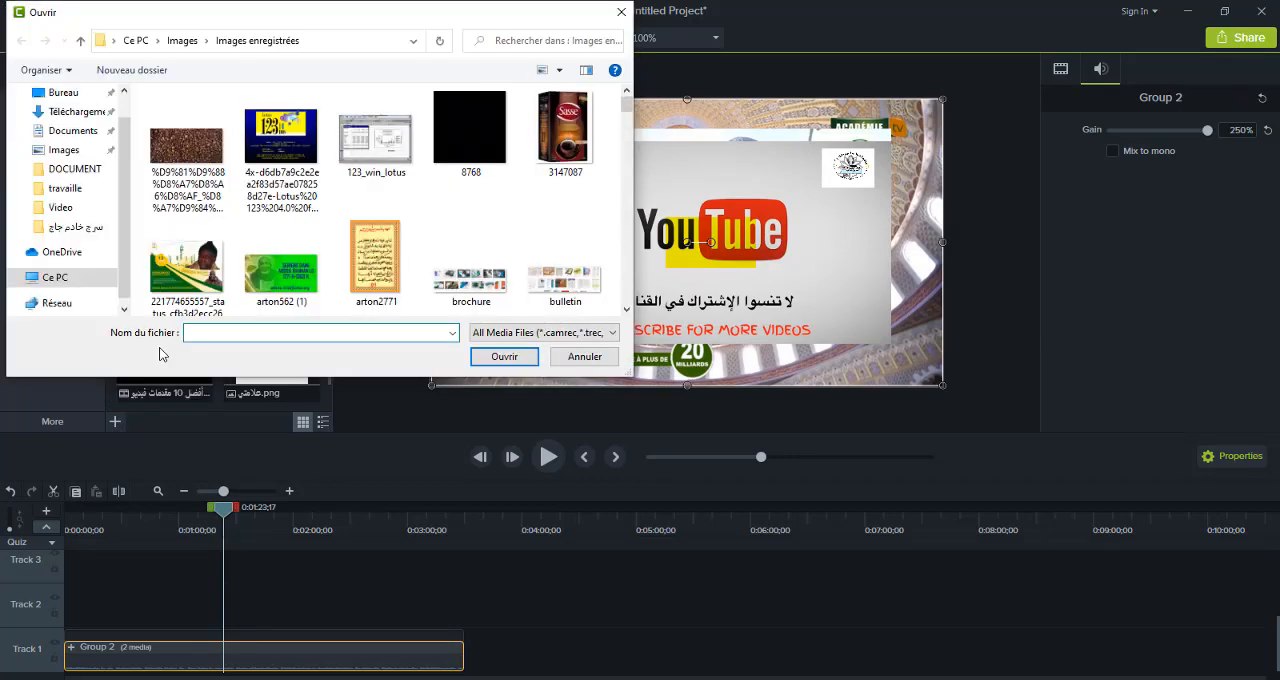
left_click(55, 93)
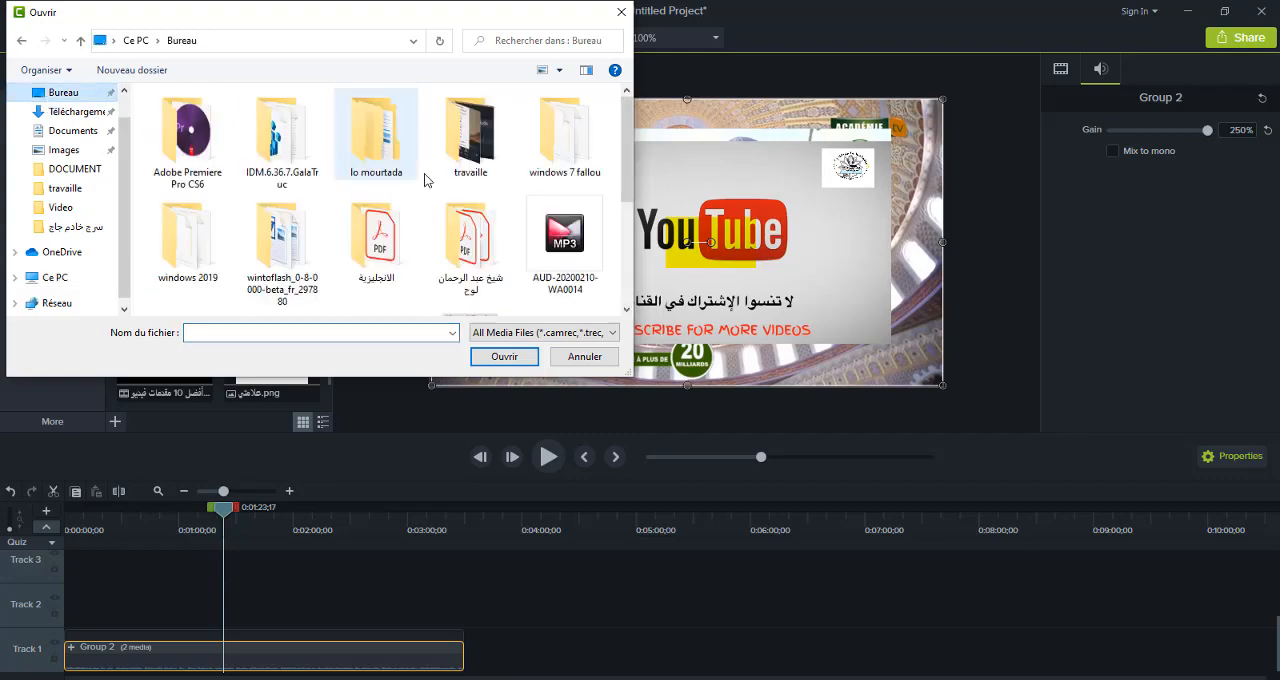
double_click(470, 132)
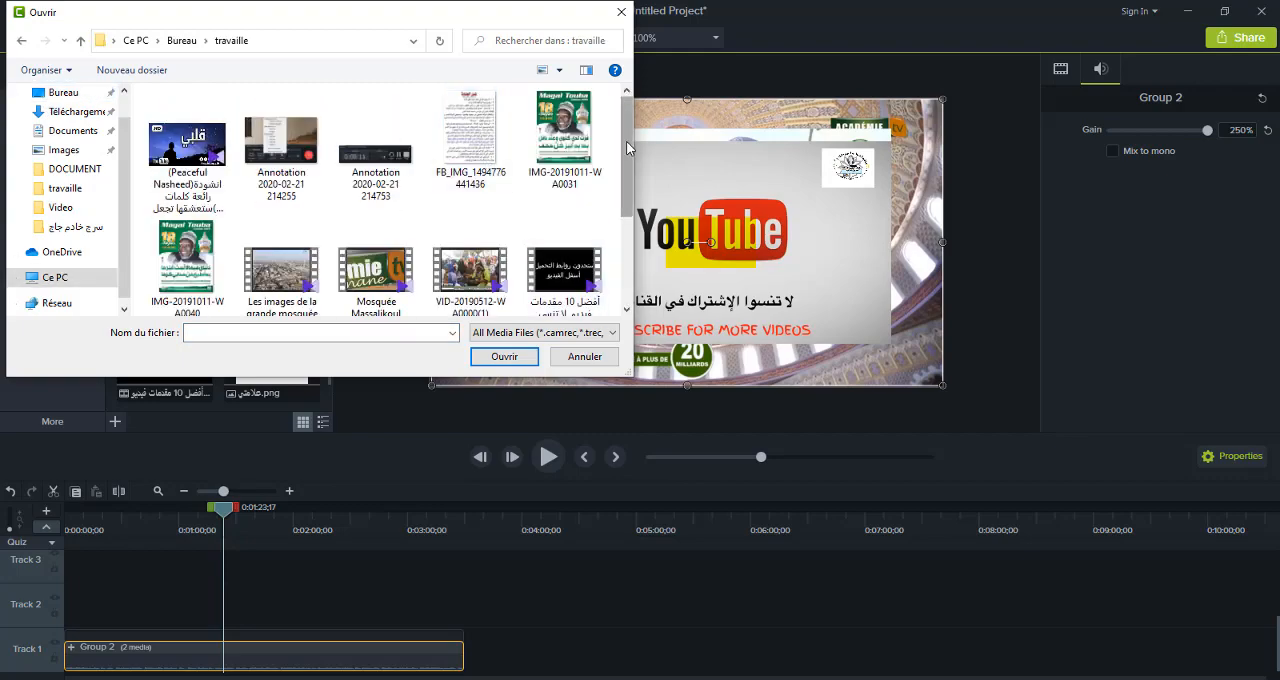
left_click_drag(631, 199, 628, 312)
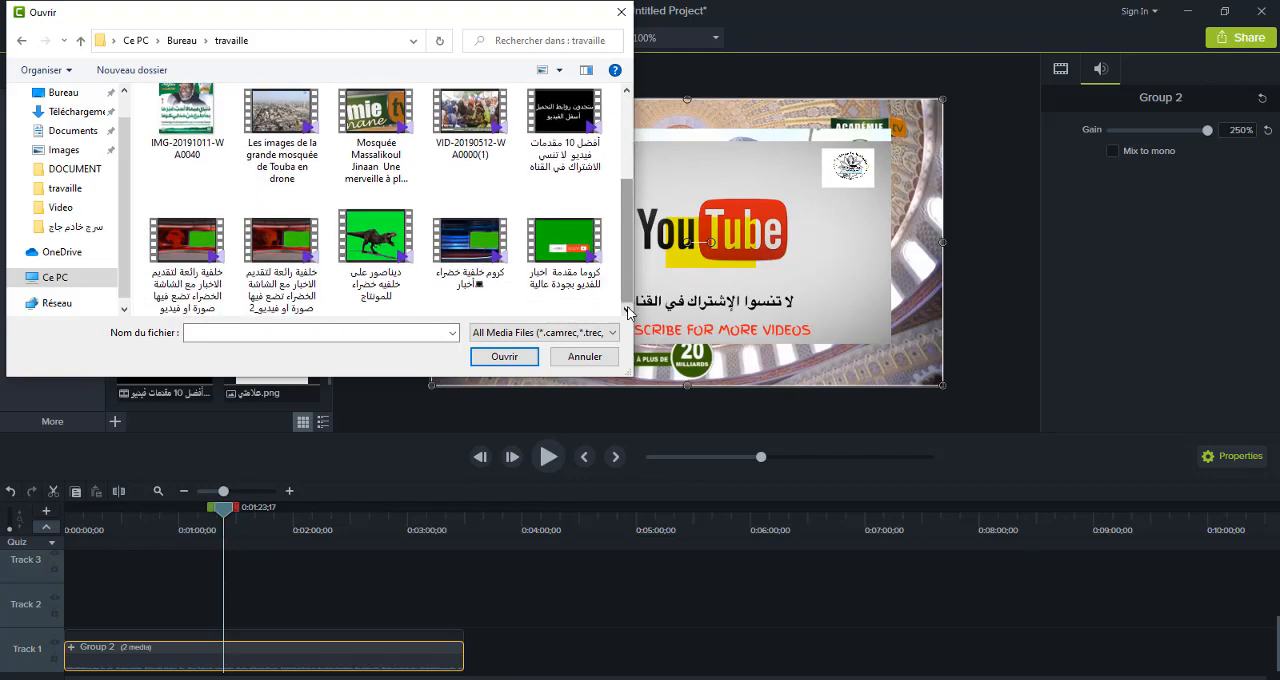
double_click(388, 280)
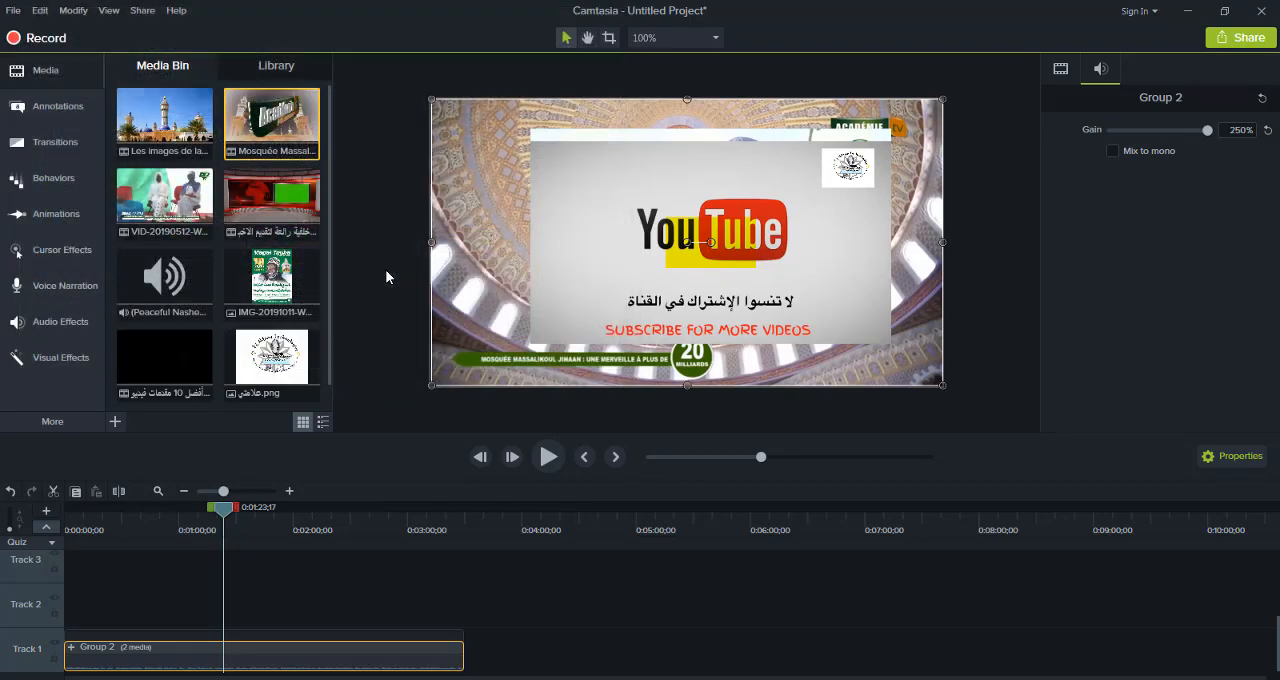
Add the green-screen dinosaur video to the start of Track 2 and play the timeline from the beginning to about 0:00:04
left_click_drag(183, 376, 30, 625)
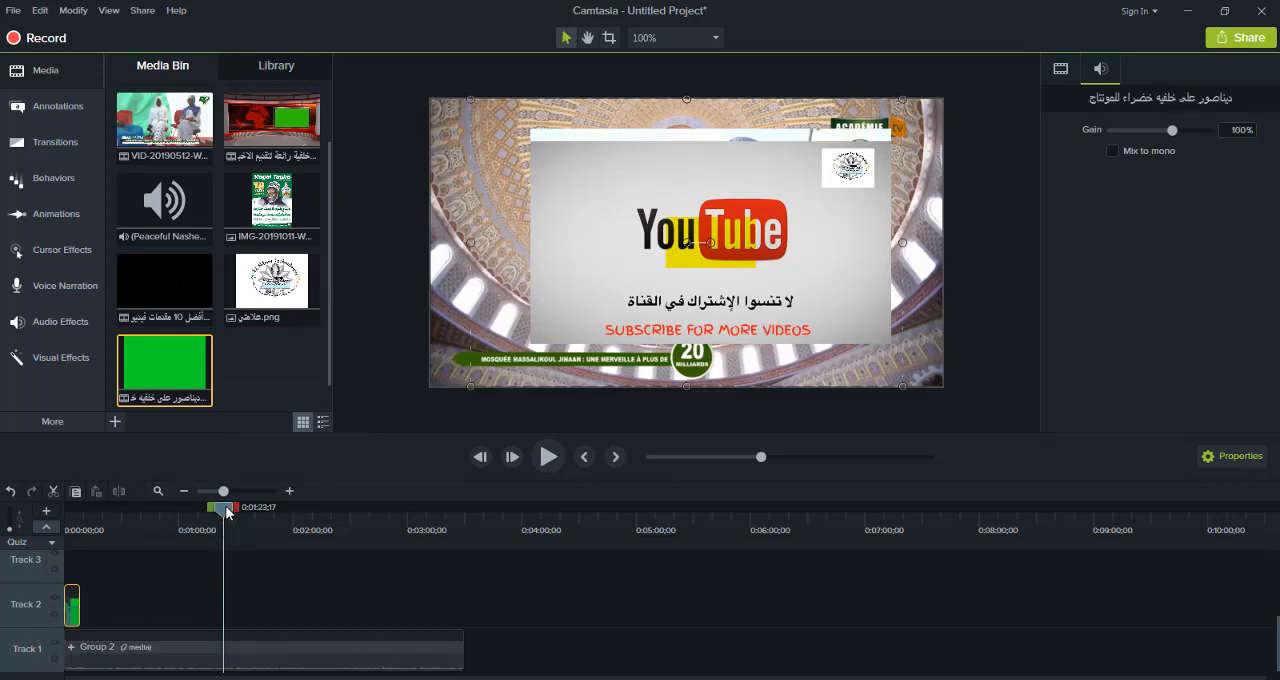
left_click_drag(227, 506, 30, 556)
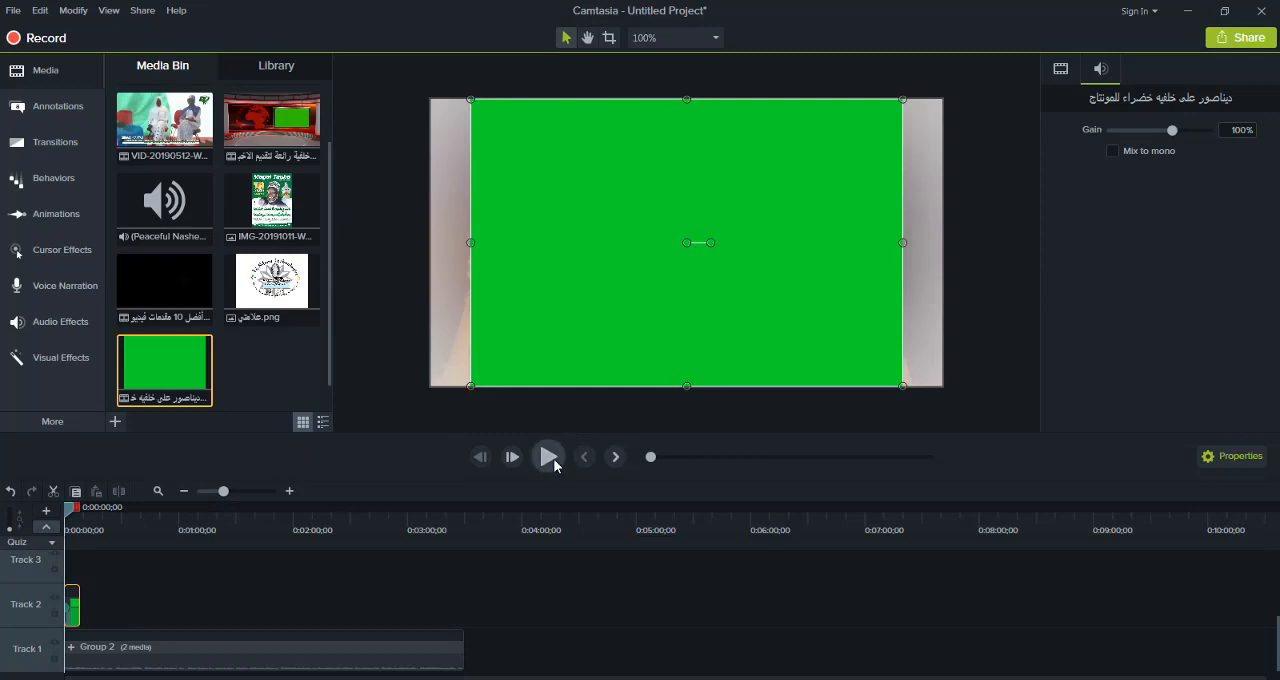
left_click(550, 457)
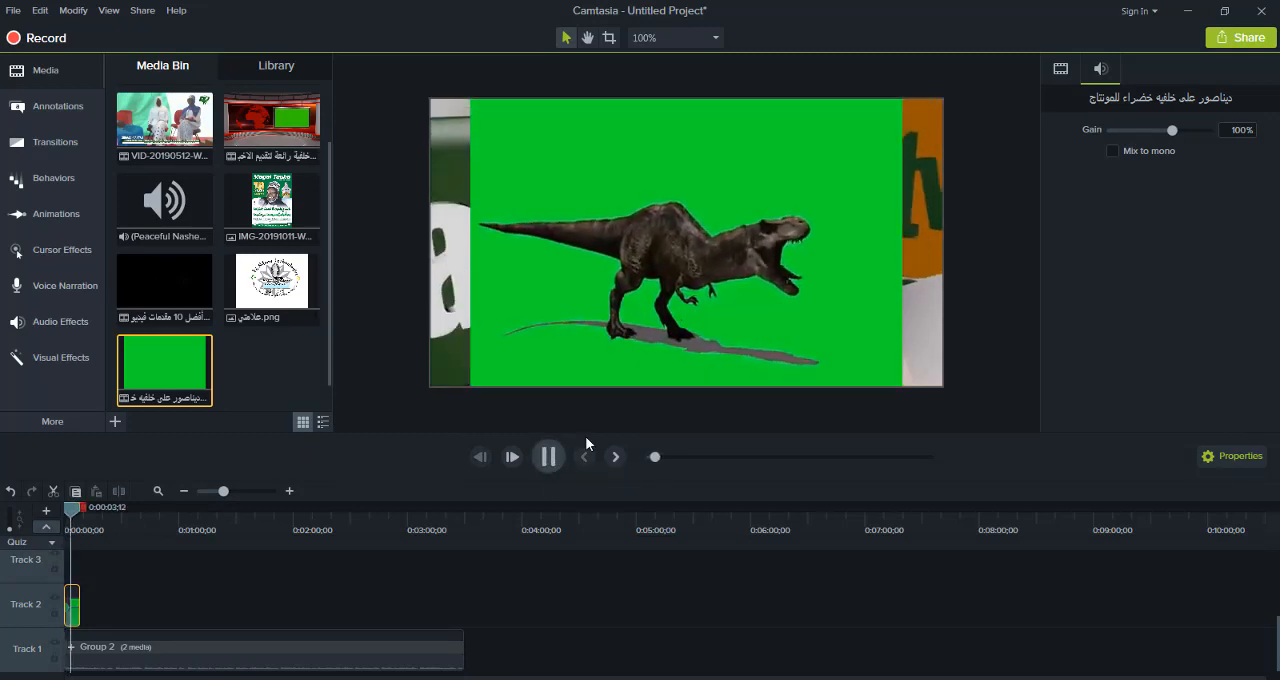
left_click(600, 376)
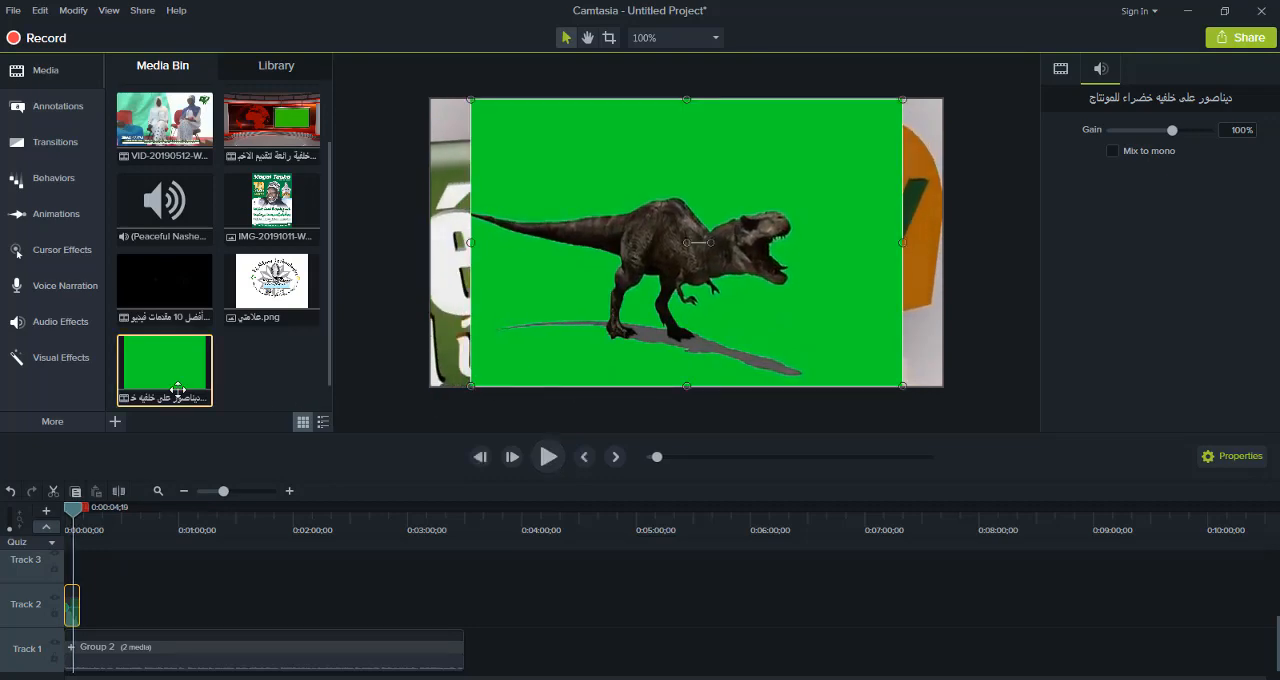
Apply the Remove a Color visual effect to the green-screen dinosaur clip on Track 2
left_click(61, 296)
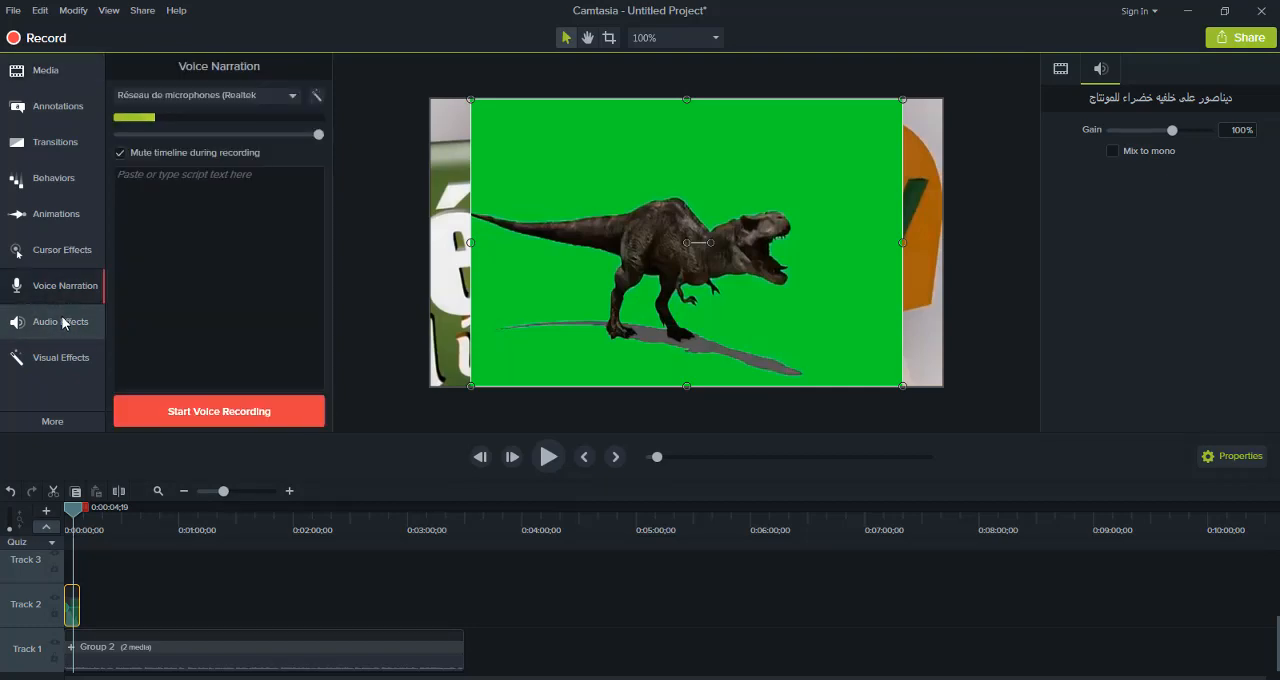
left_click(61, 322)
left_click(62, 356)
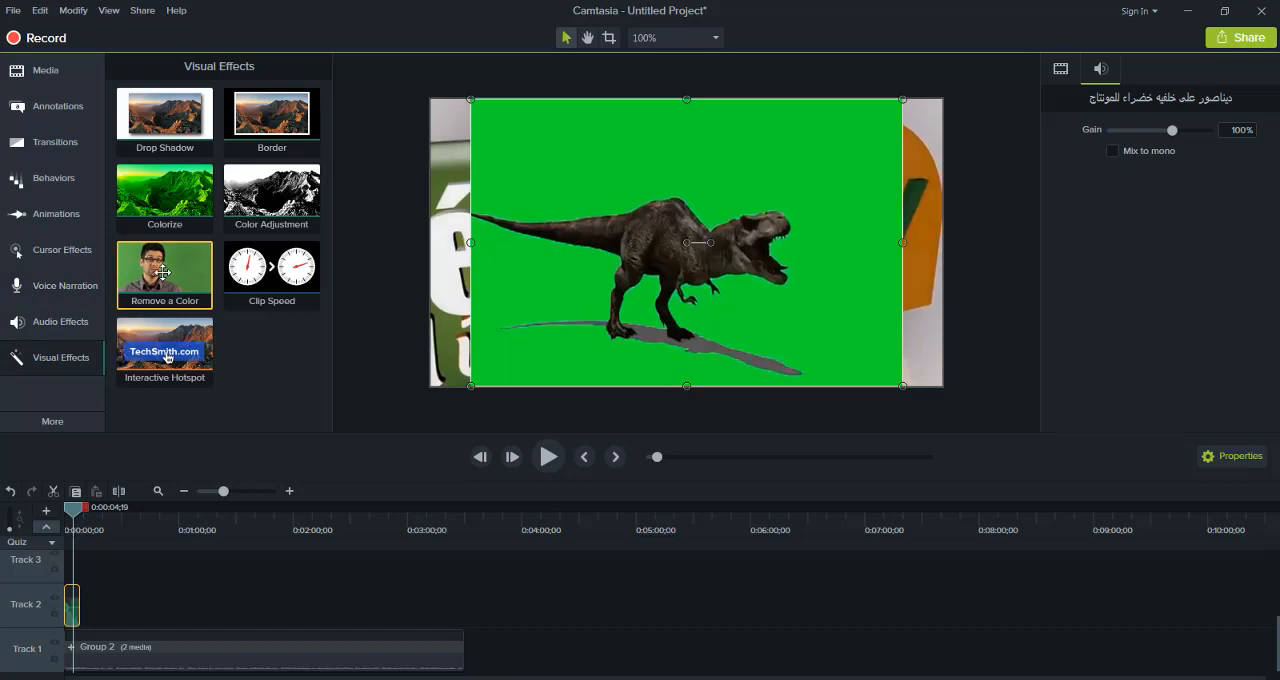
left_click_drag(167, 266, 77, 615)
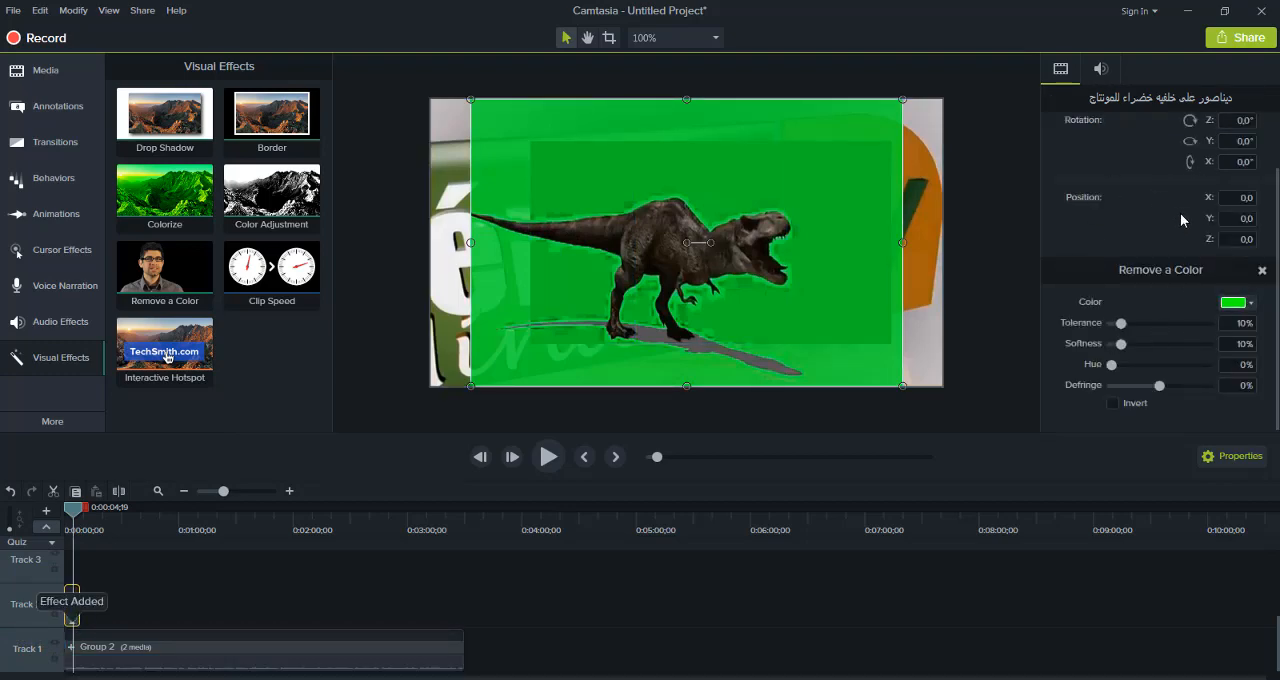
Sample the dinosaur clip's green background as the color to remove and set Defringe to -58%
left_click(1253, 305)
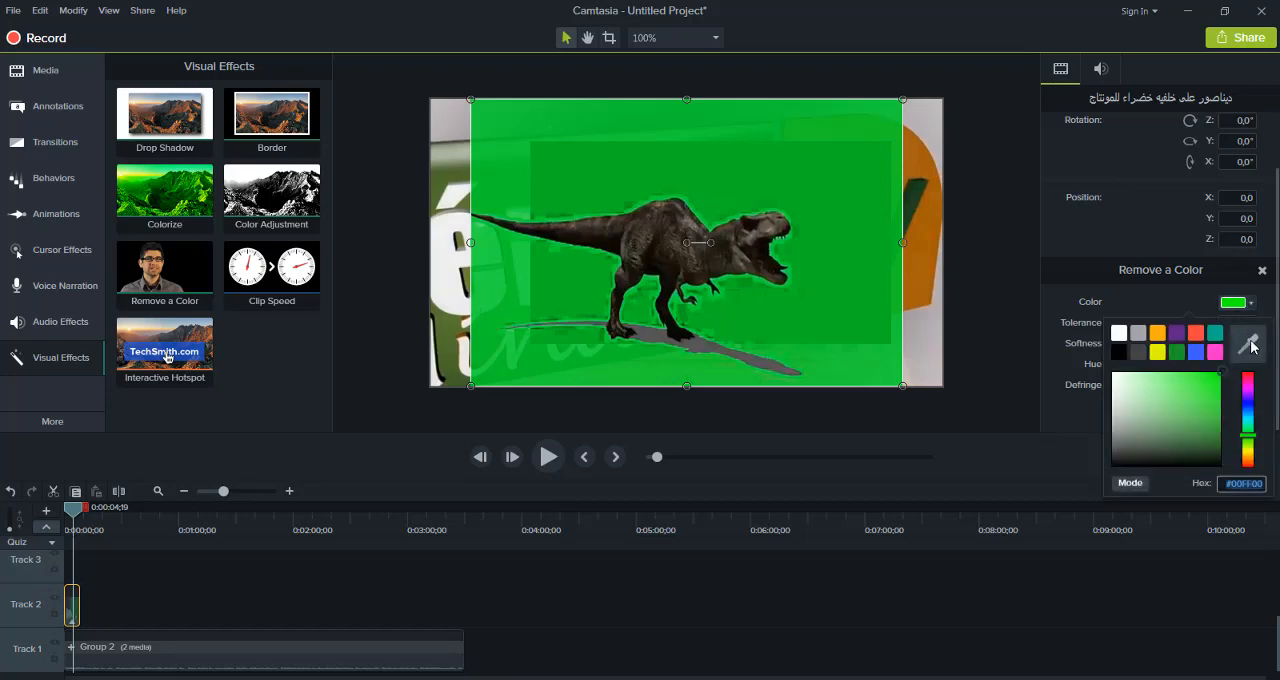
left_click(1249, 344)
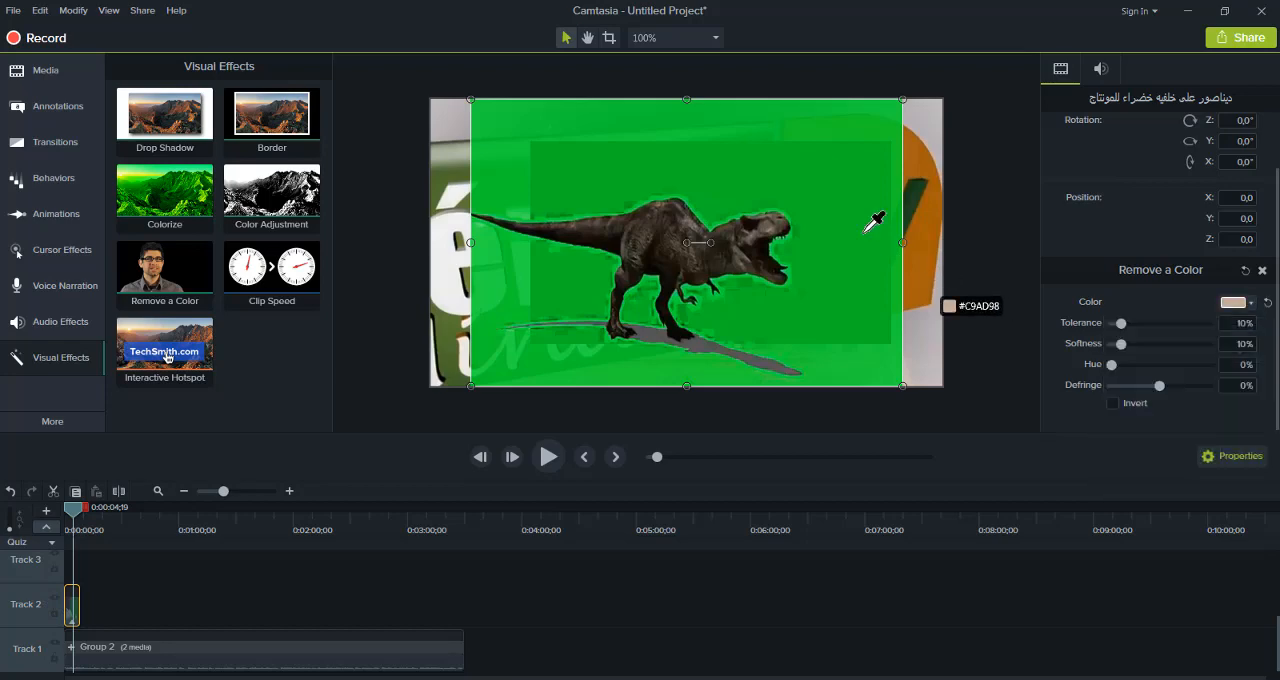
left_click(840, 186)
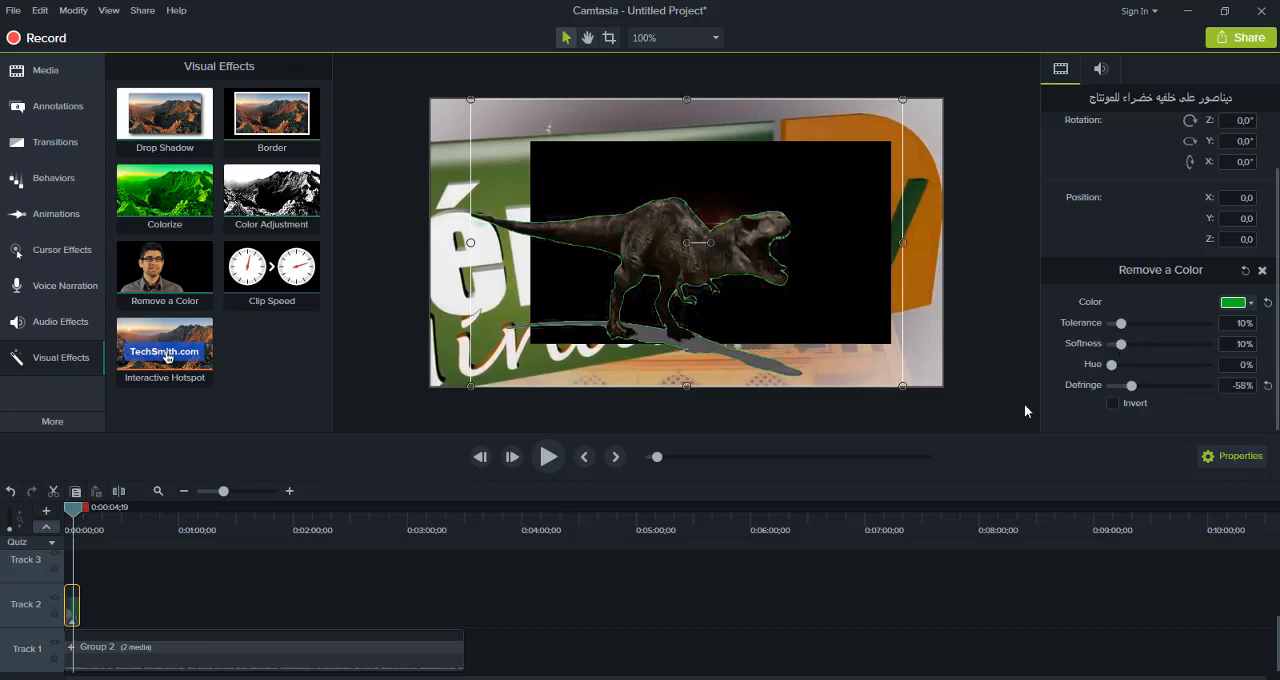
Preview the keyed dinosaur clip, then place a copy of it on Track 2 at about 0:01:08
left_click(548, 456)
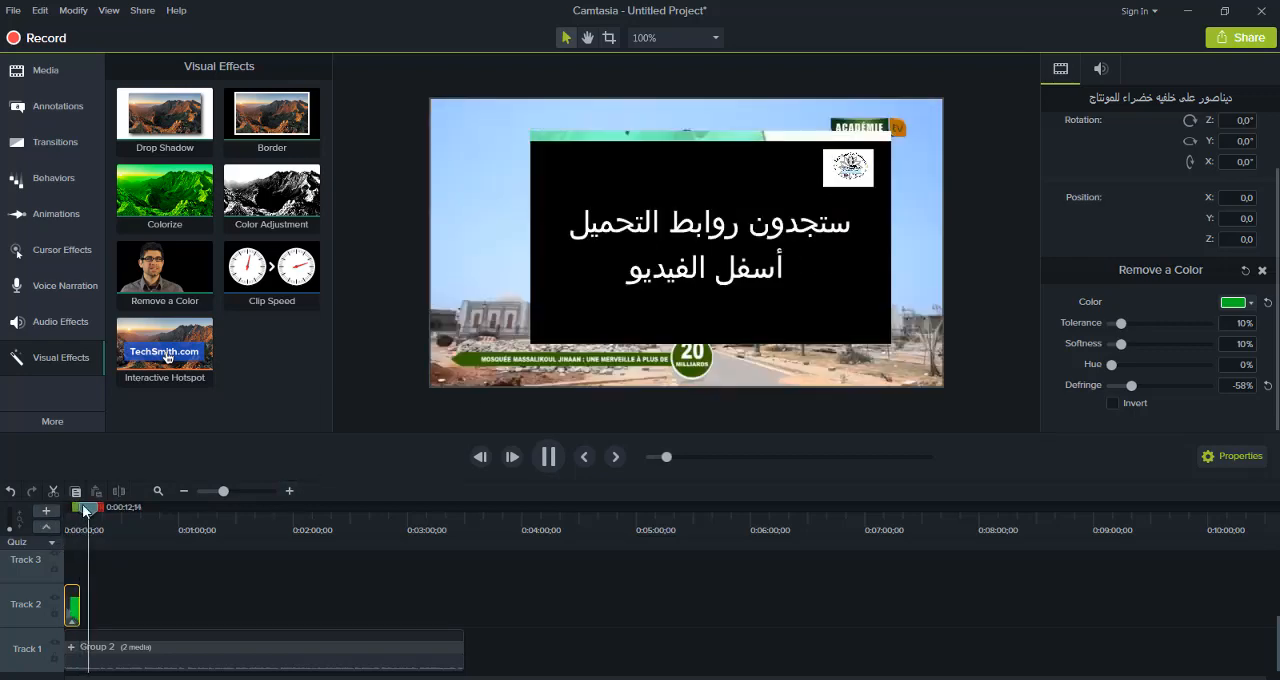
left_click_drag(90, 511, 66, 511)
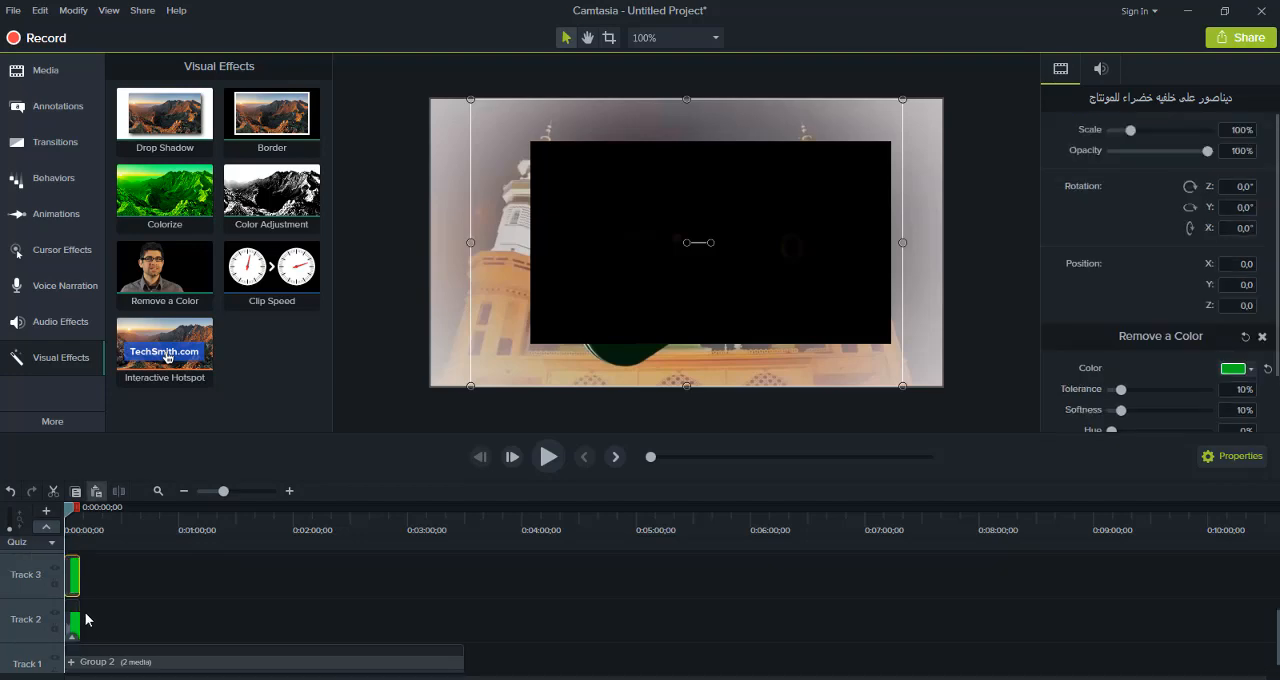
left_click_drag(76, 588, 204, 620)
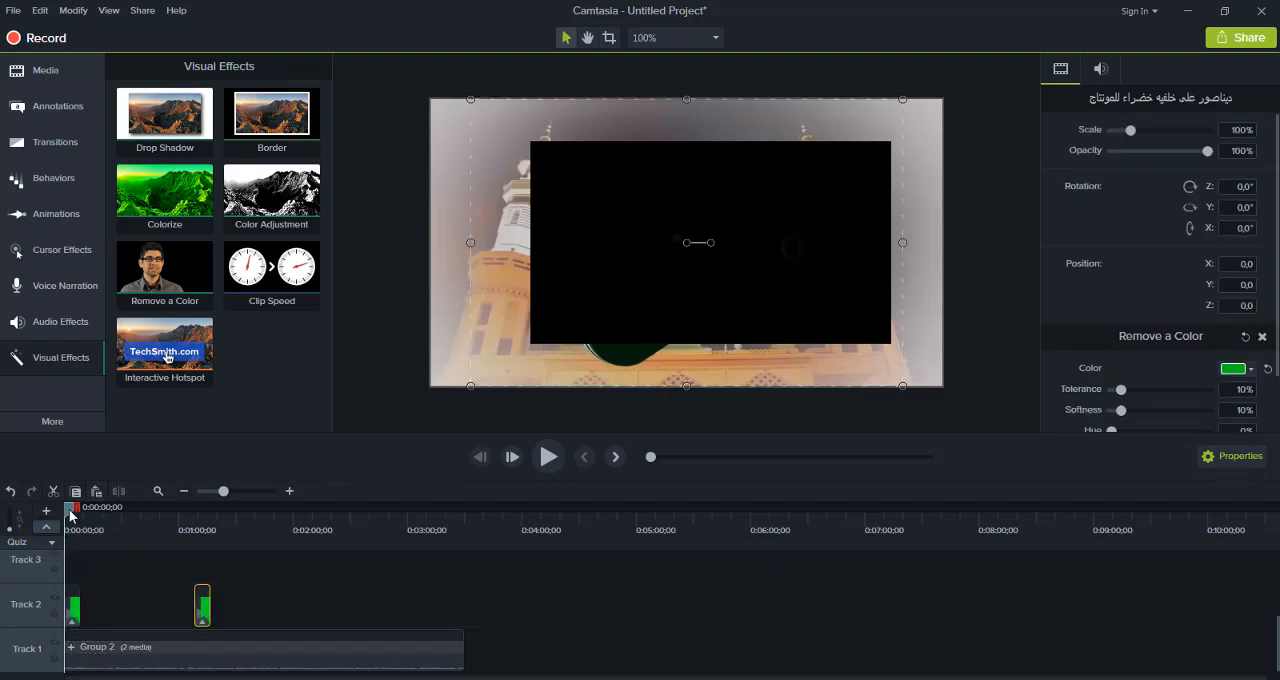
Preview the copied dinosaur clip over the scene, then bring the playhead back to about 0:00:30
left_click_drag(147, 525, 199, 531)
left_click(547, 459)
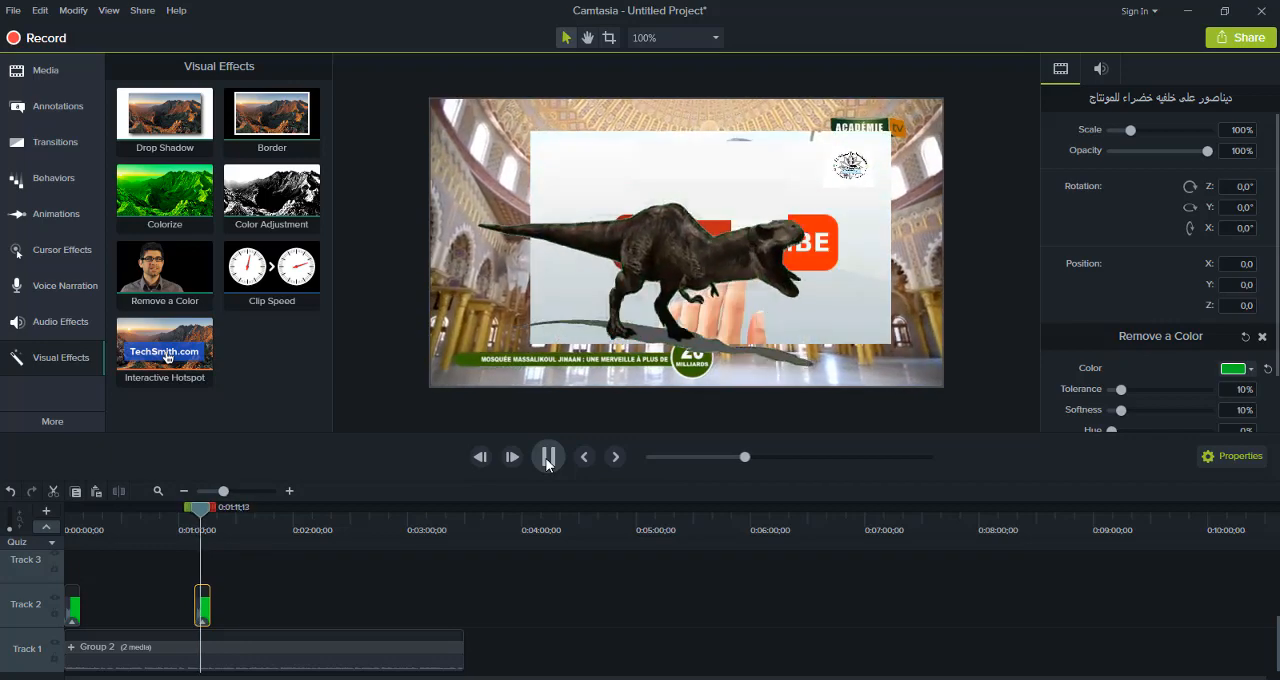
left_click(127, 279)
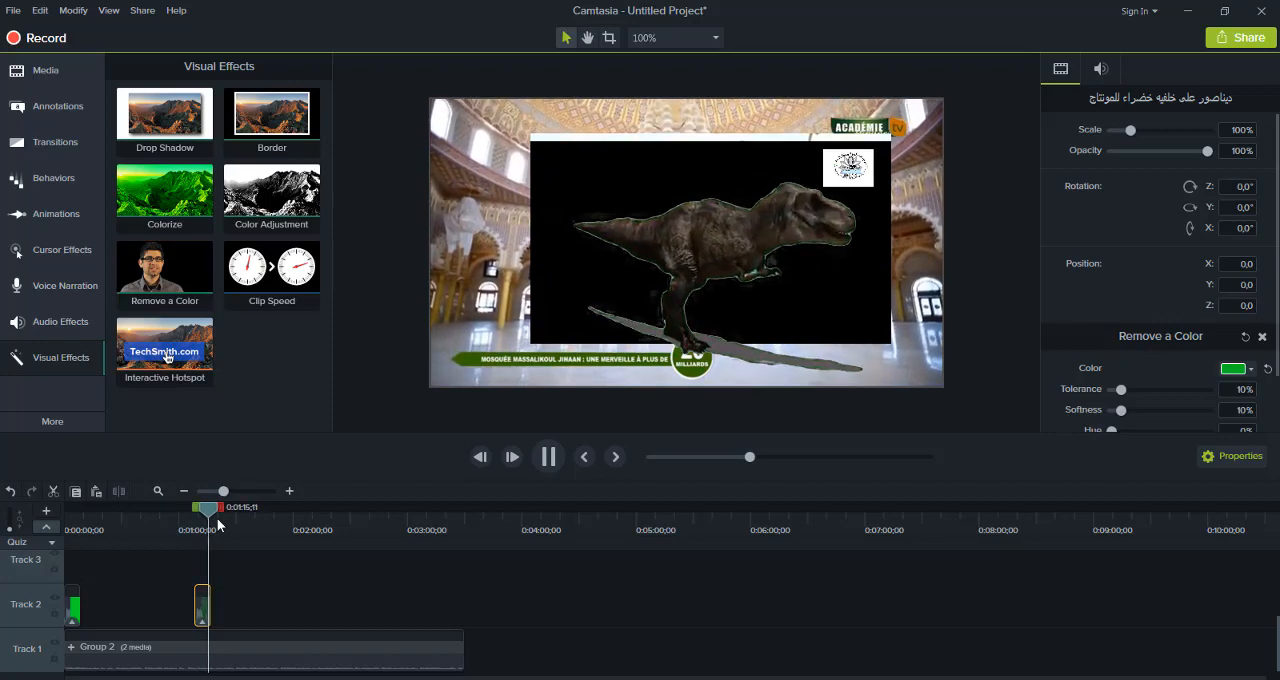
left_click_drag(206, 508, 140, 516)
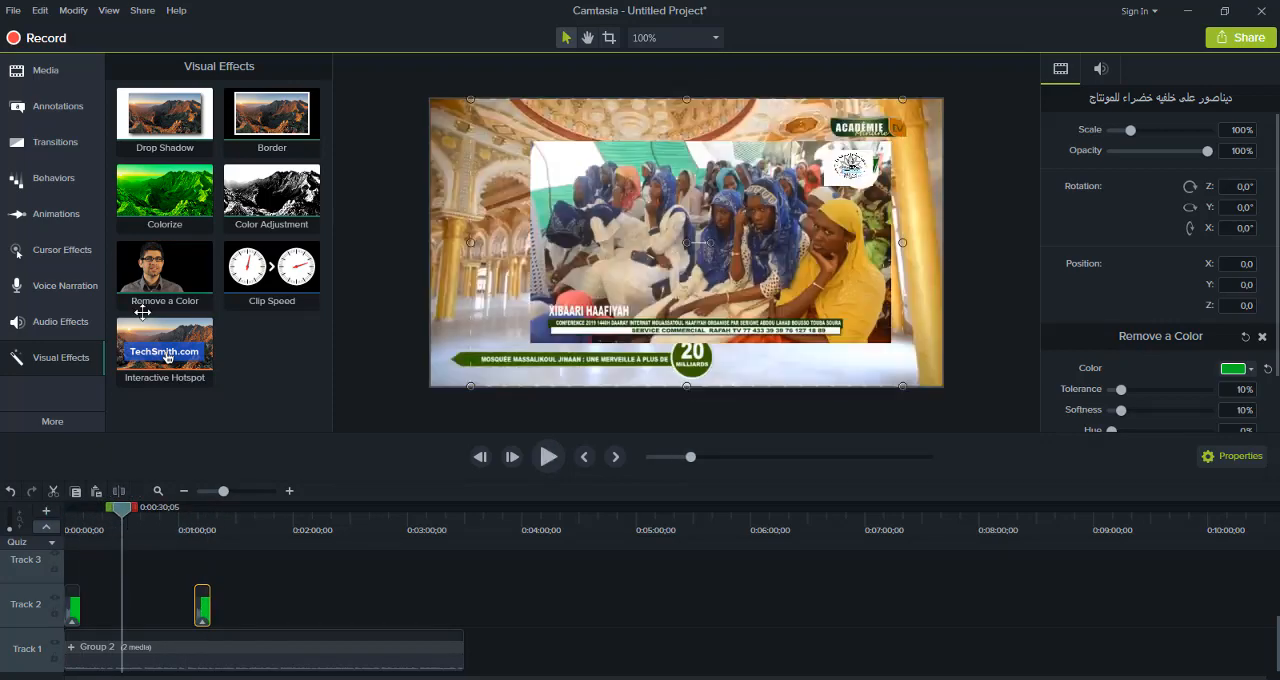
Expand Group 2 on the timeline and preview its layers from about 0:00:30 and again from about 0:00:16
left_click_drag(118, 209, 135, 640)
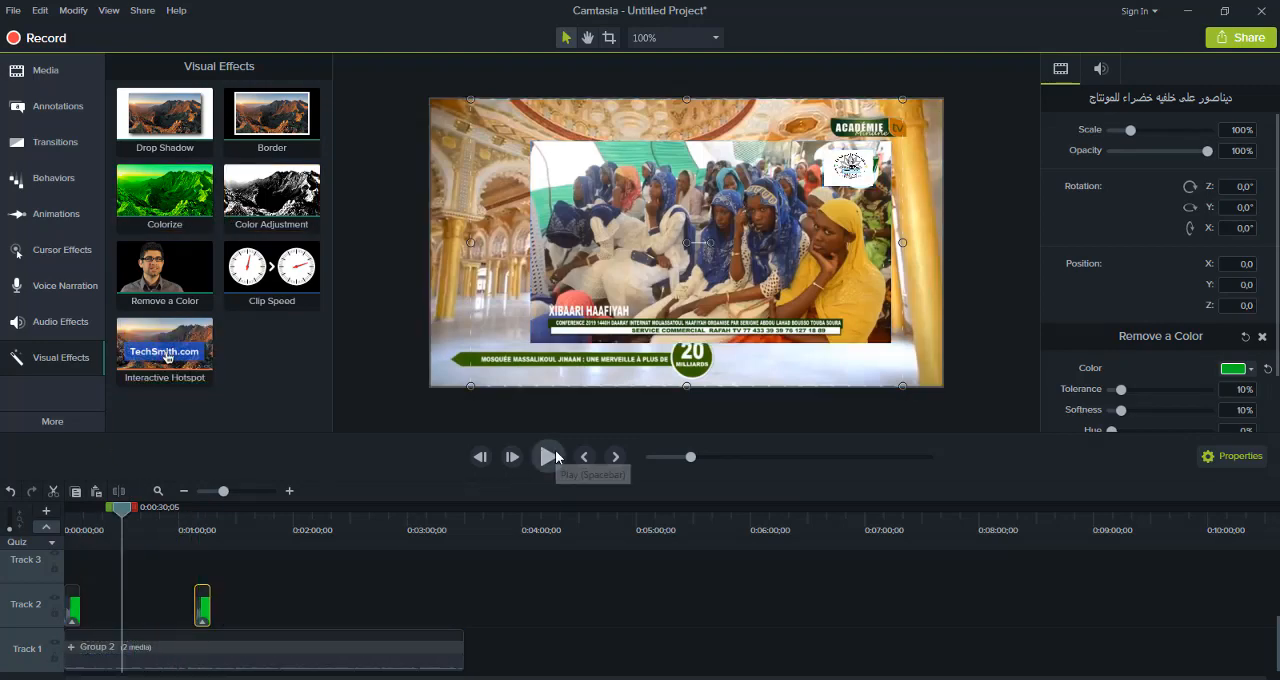
left_click(553, 457)
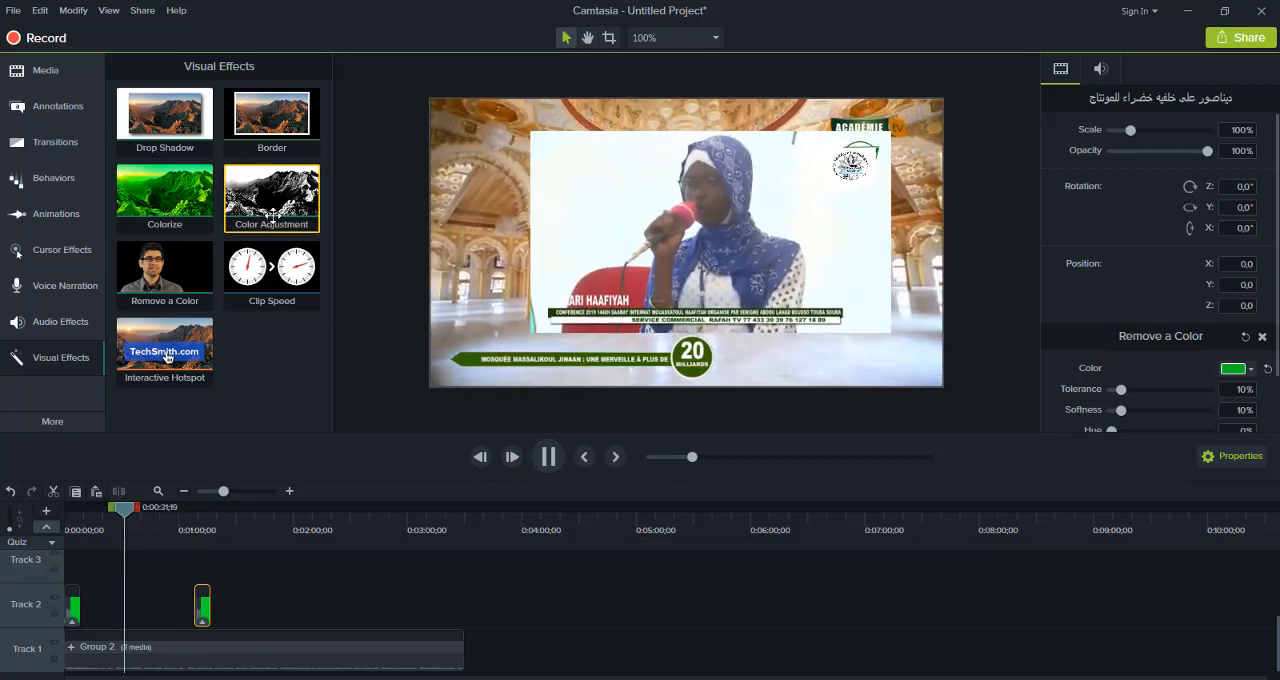
left_click_drag(271, 268, 155, 646)
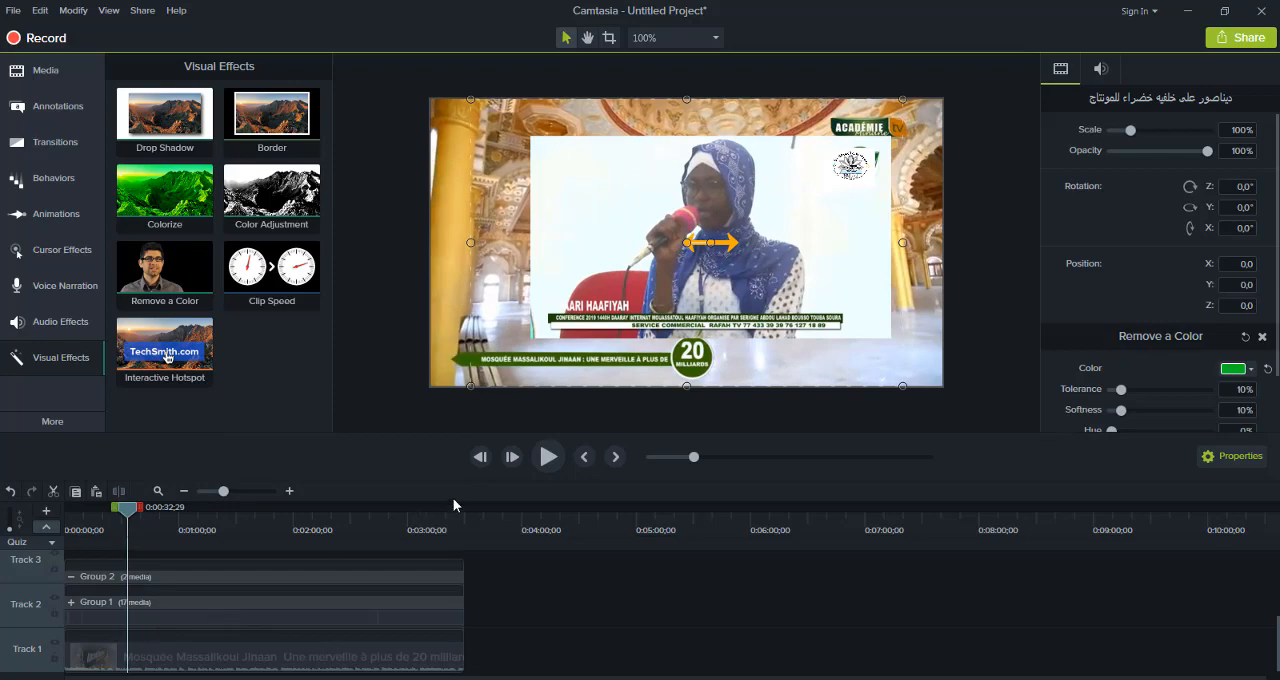
left_click(548, 458)
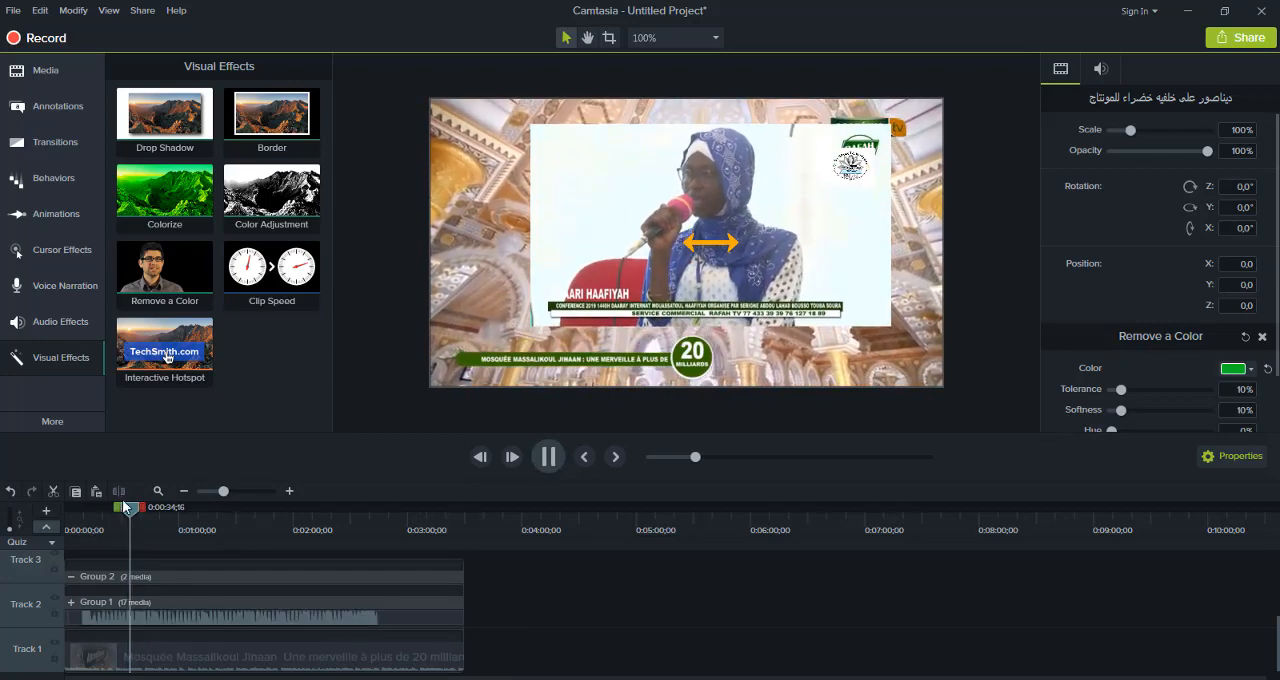
left_click(97, 520)
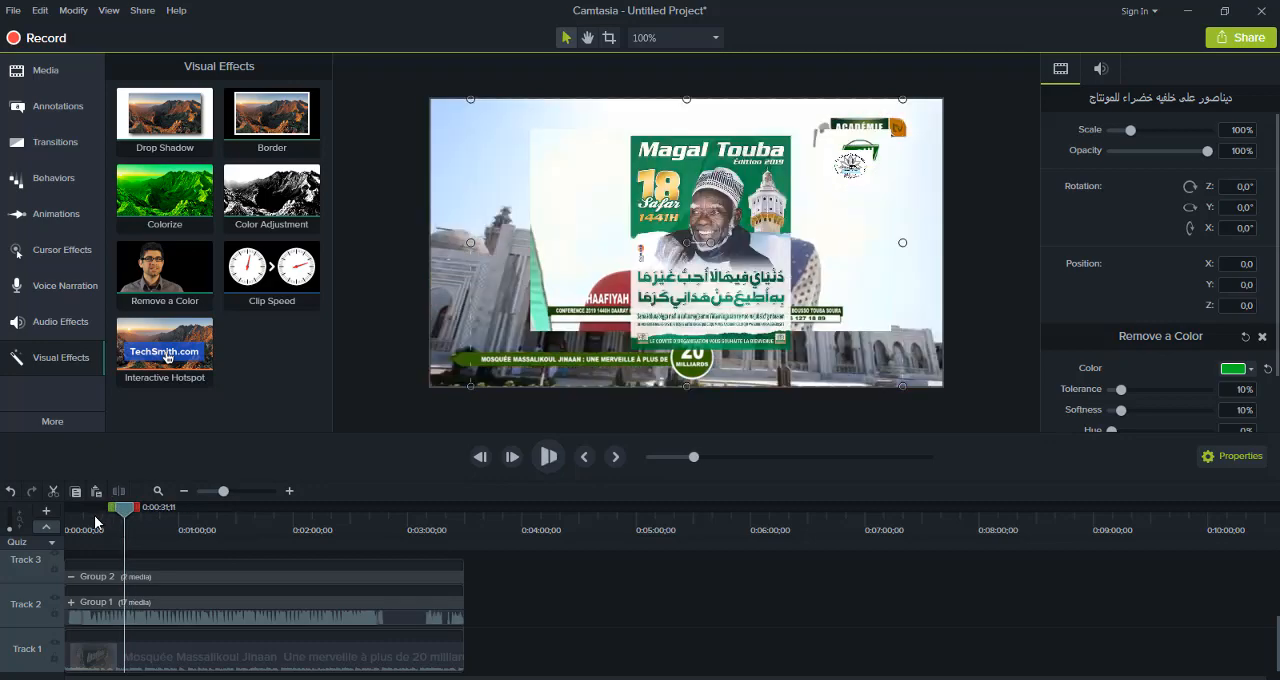
left_click(539, 463)
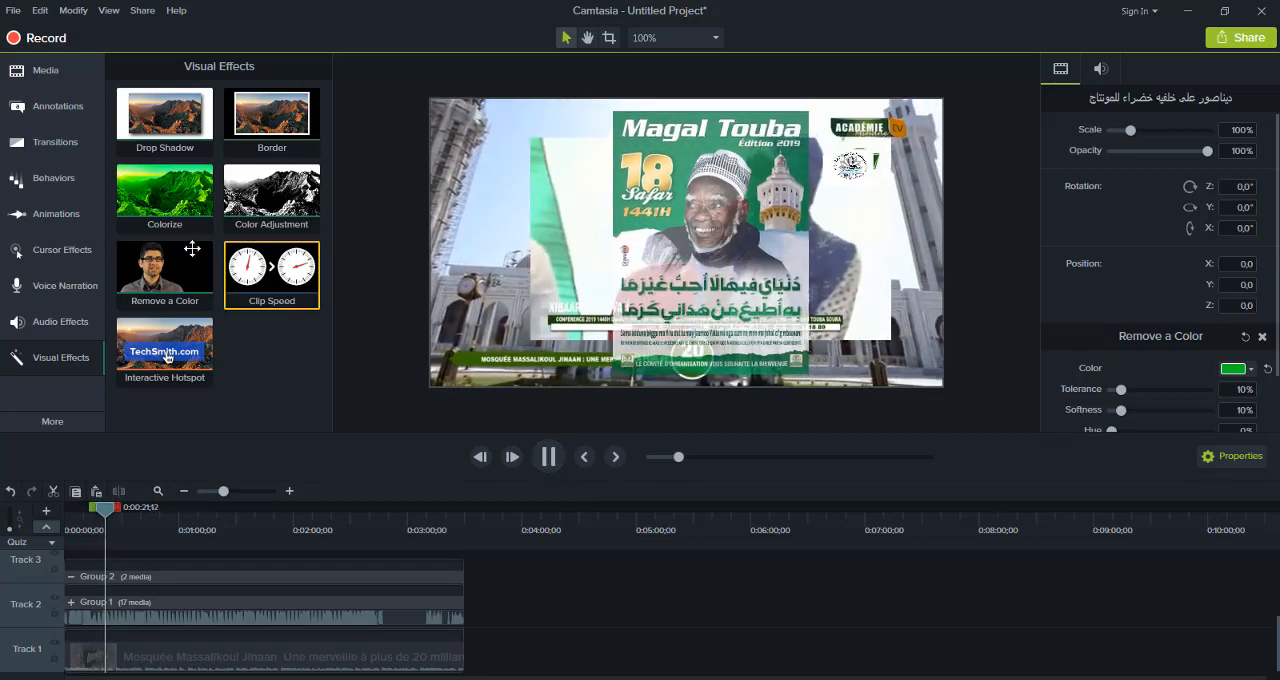
left_click(177, 612)
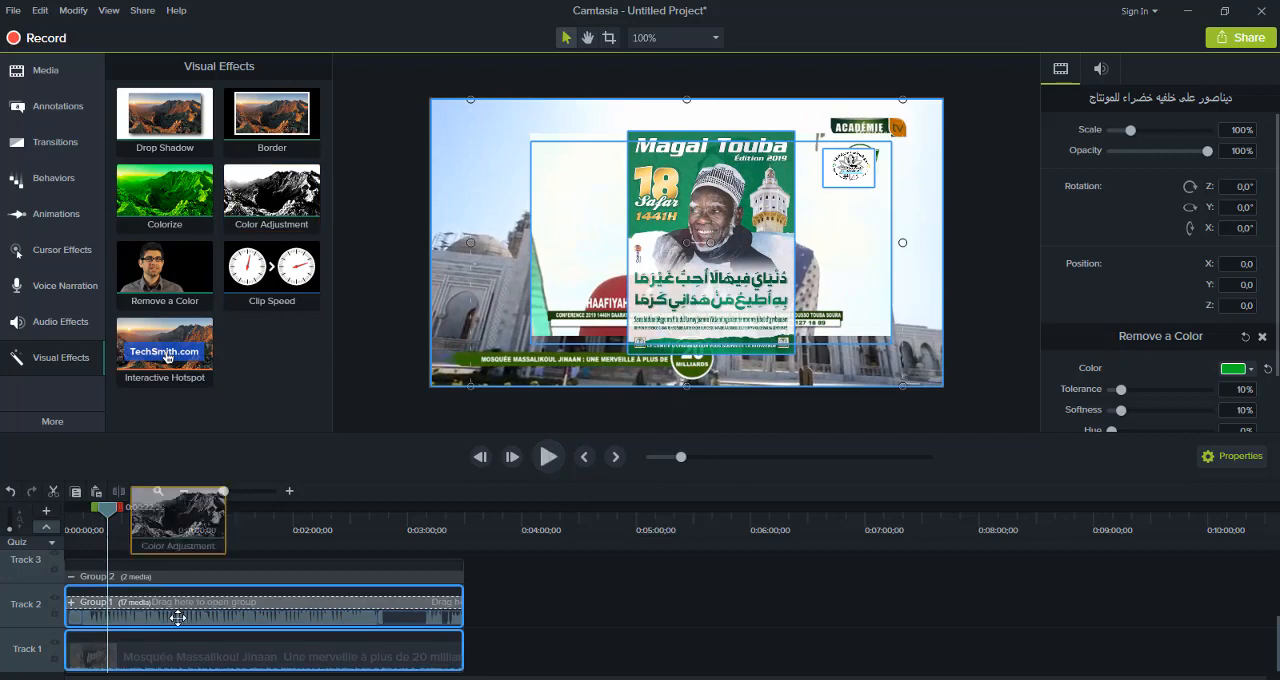
Try teal as the color to remove on the selected dinosaur clip, then delete its Remove a Color effect
left_click(1244, 372)
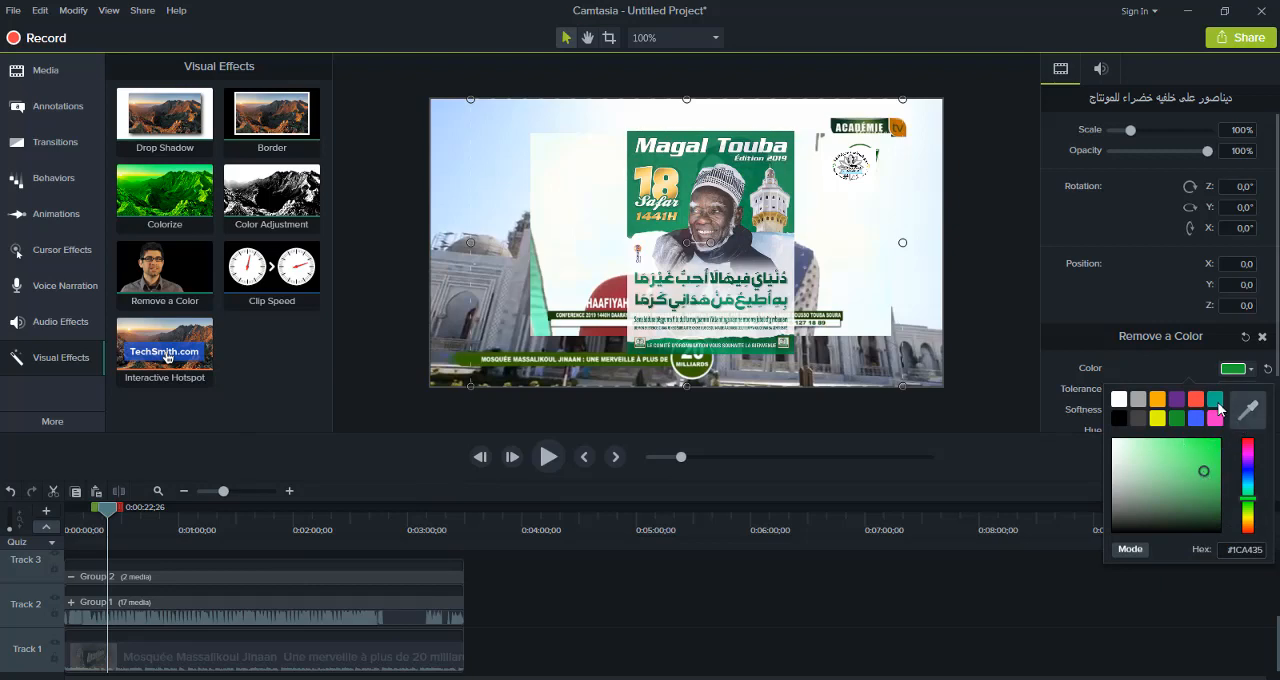
left_click(1213, 402)
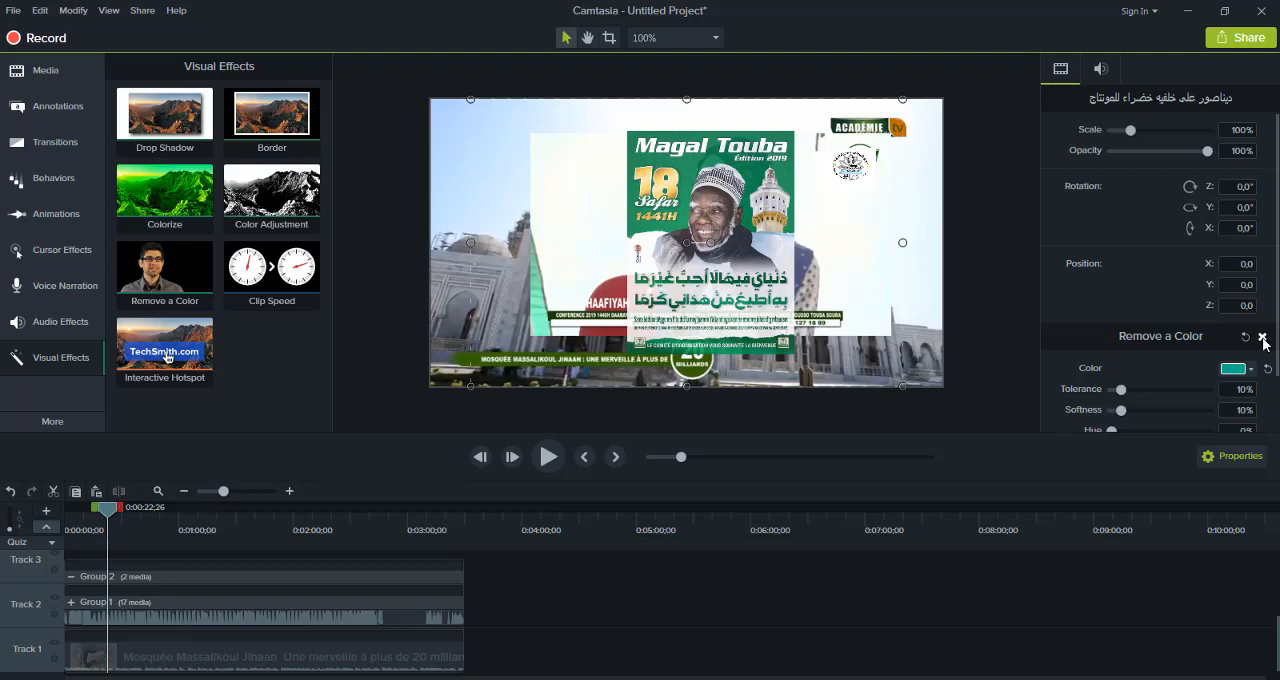
left_click(1262, 338)
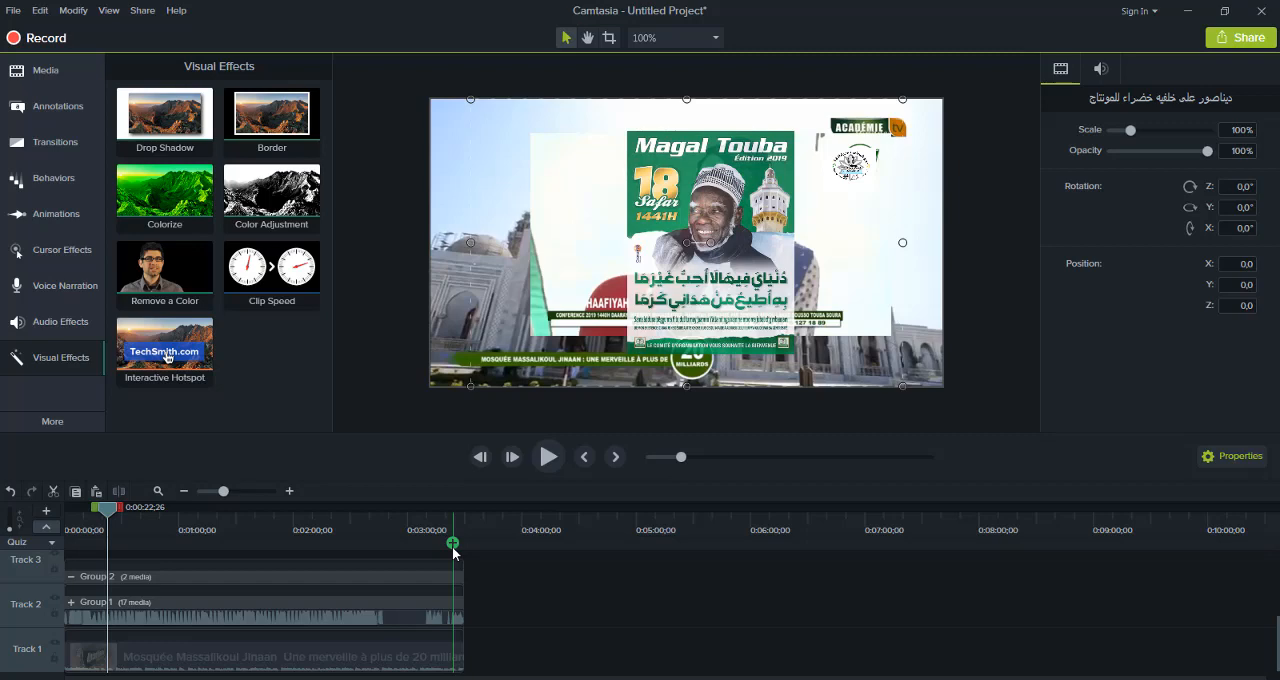
key("ctrl+a")
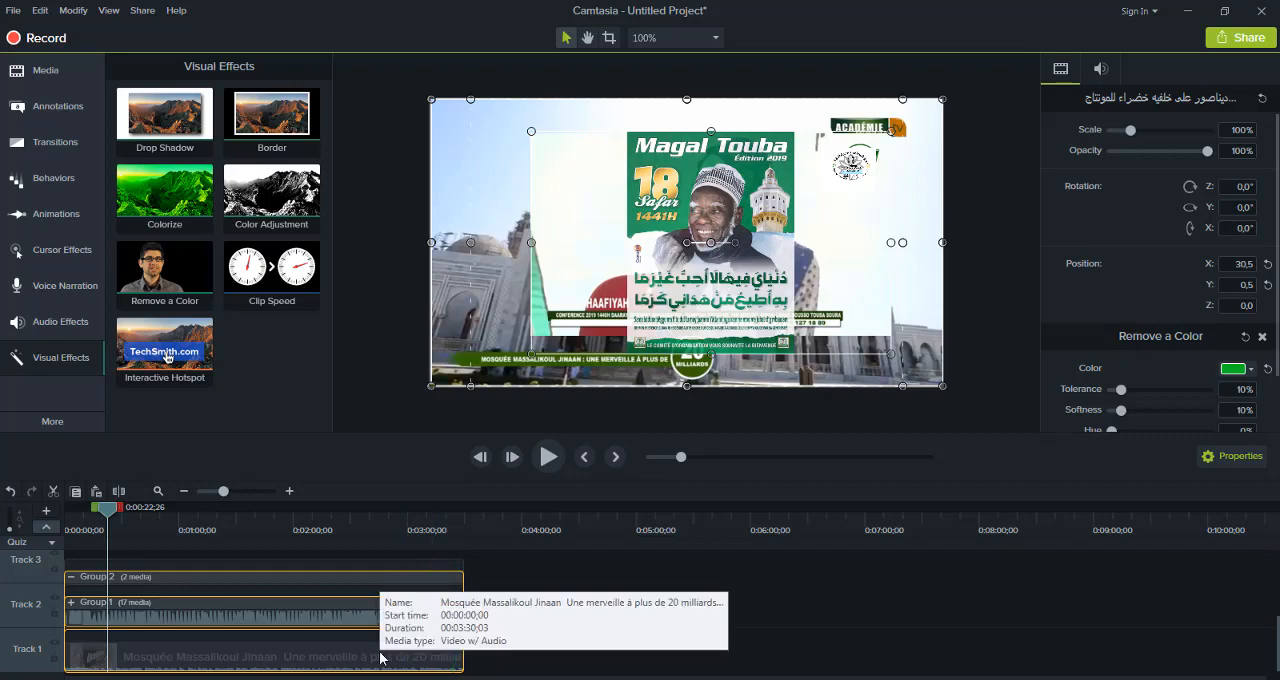
right_click(283, 642)
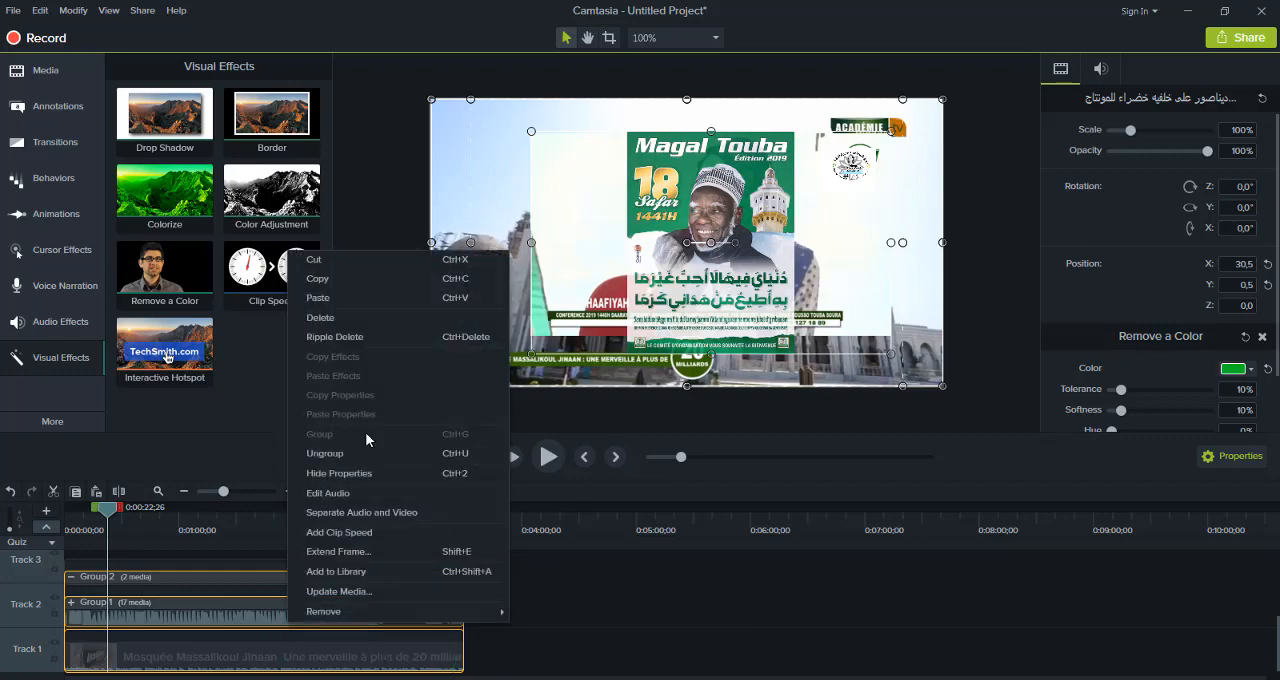
left_click(234, 639)
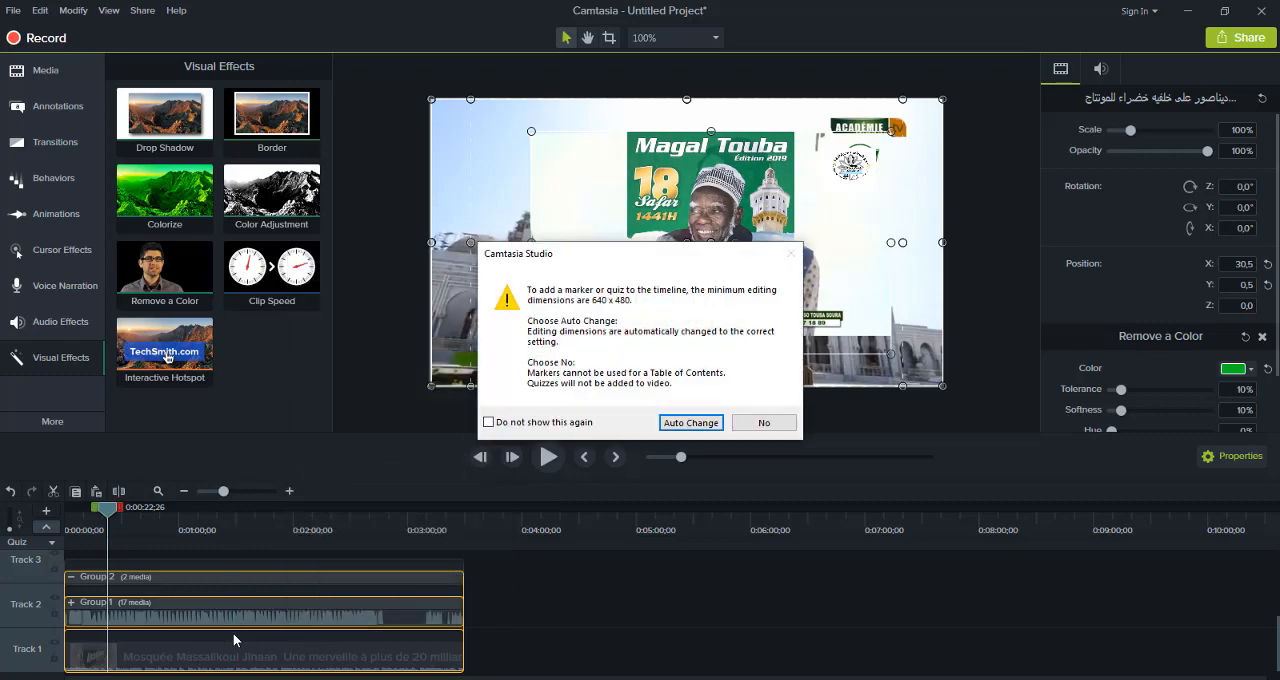
left_click(763, 422)
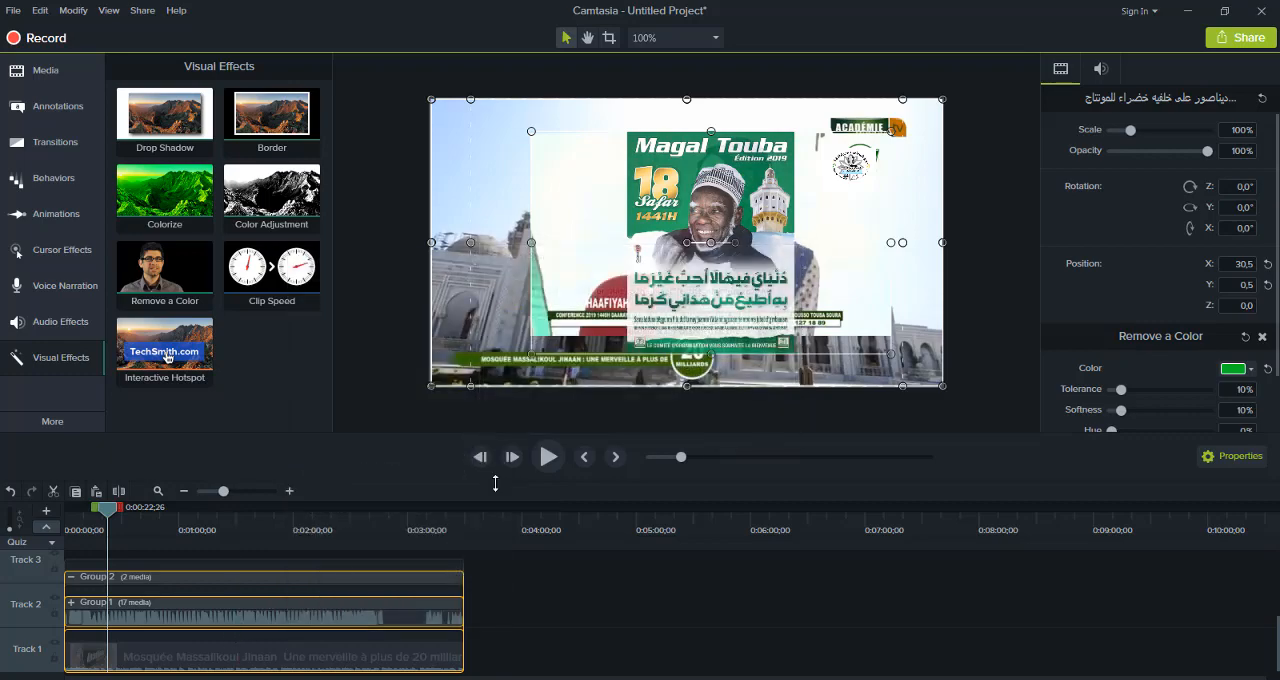
left_click(10, 491)
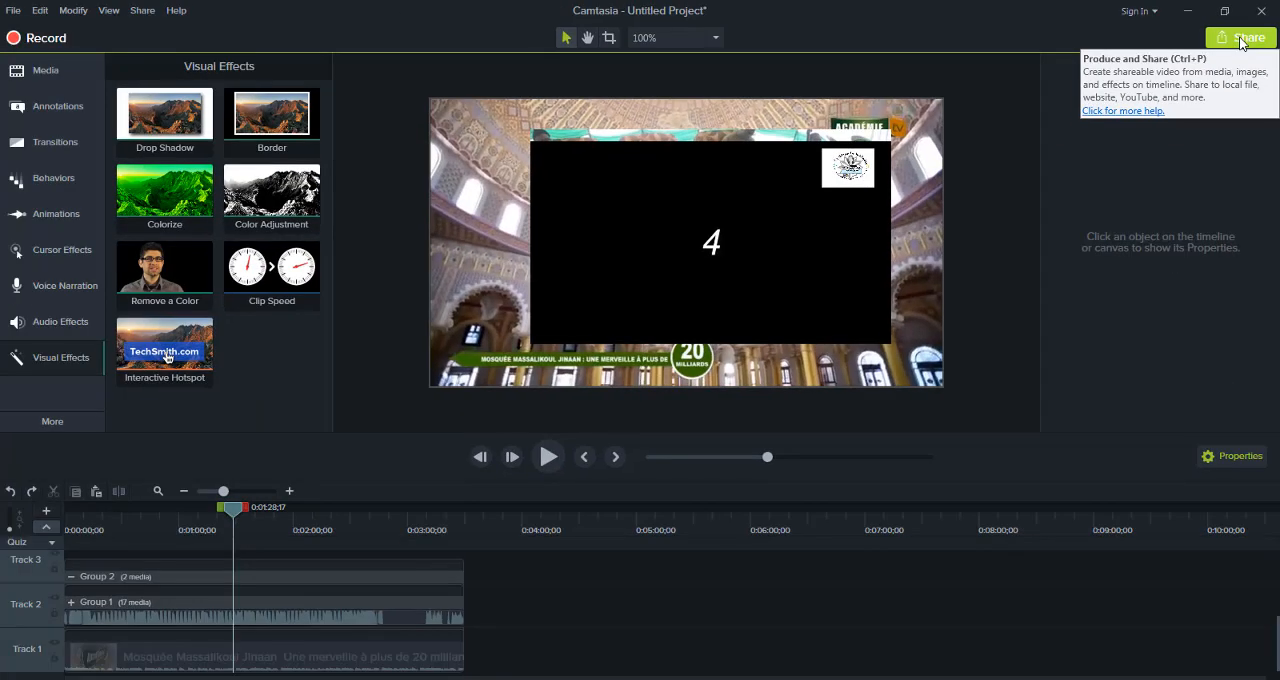
Review the production presets for exporting to a local file, then cancel the export and return the playhead to the start
left_click(1244, 40)
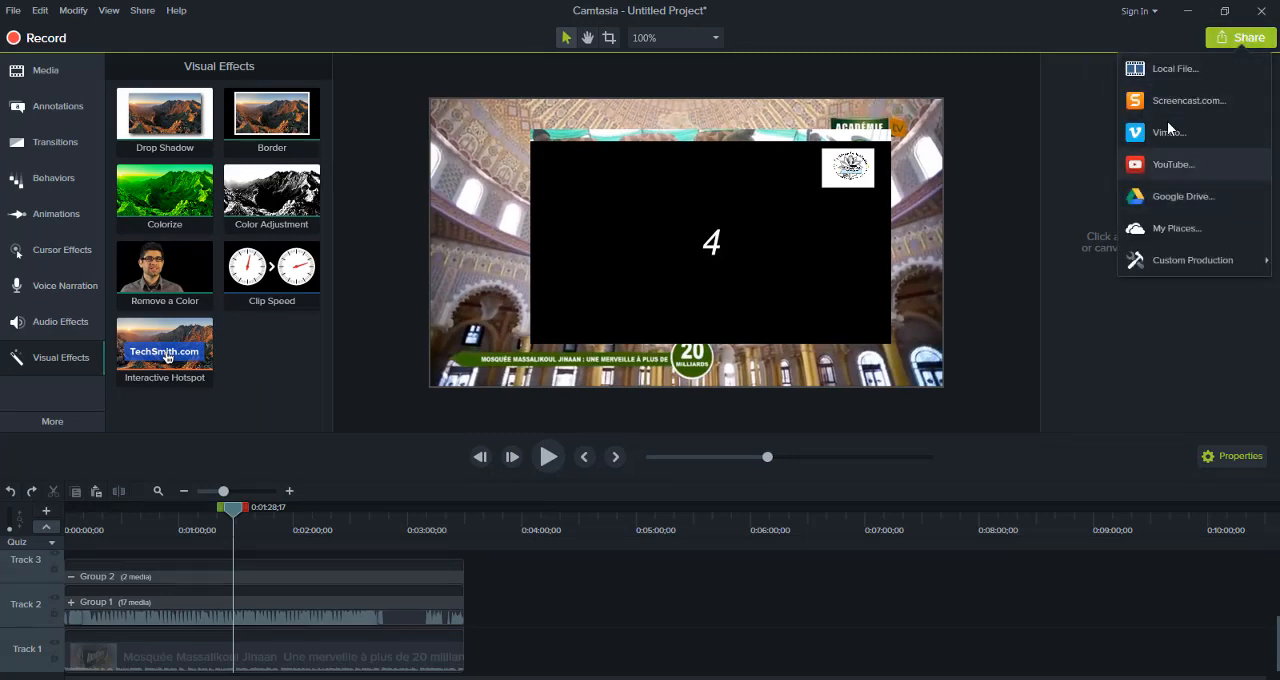
left_click(1173, 69)
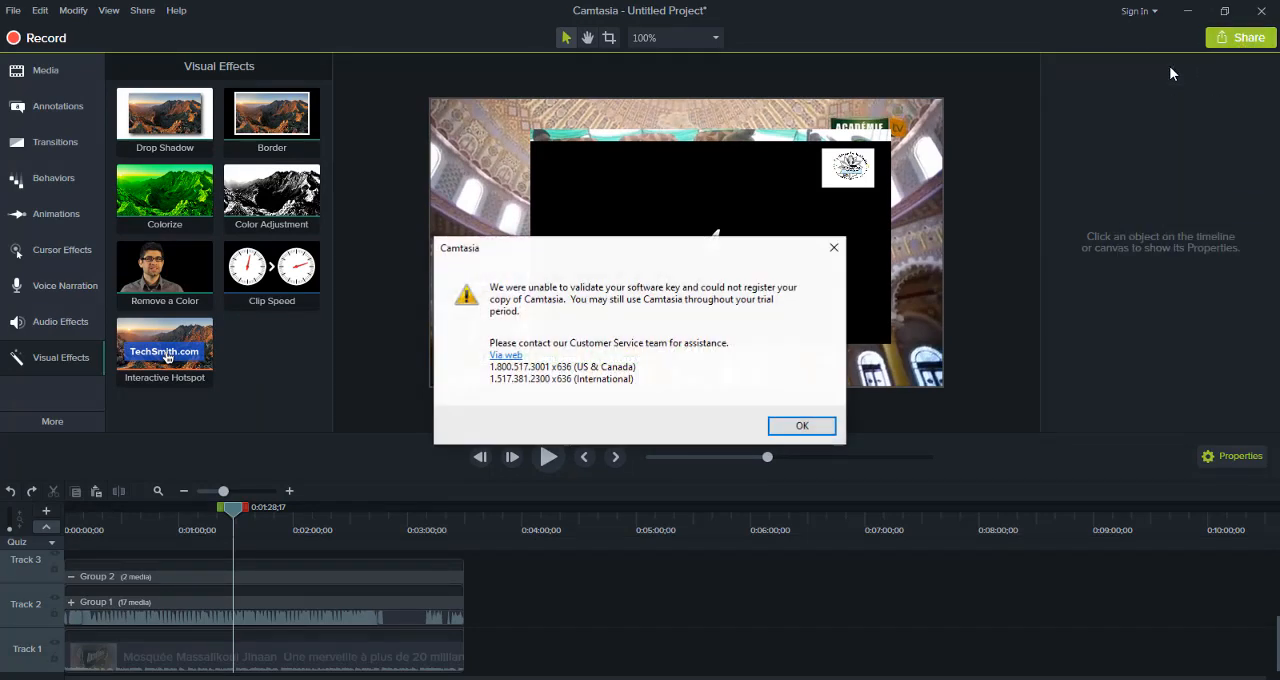
left_click(807, 430)
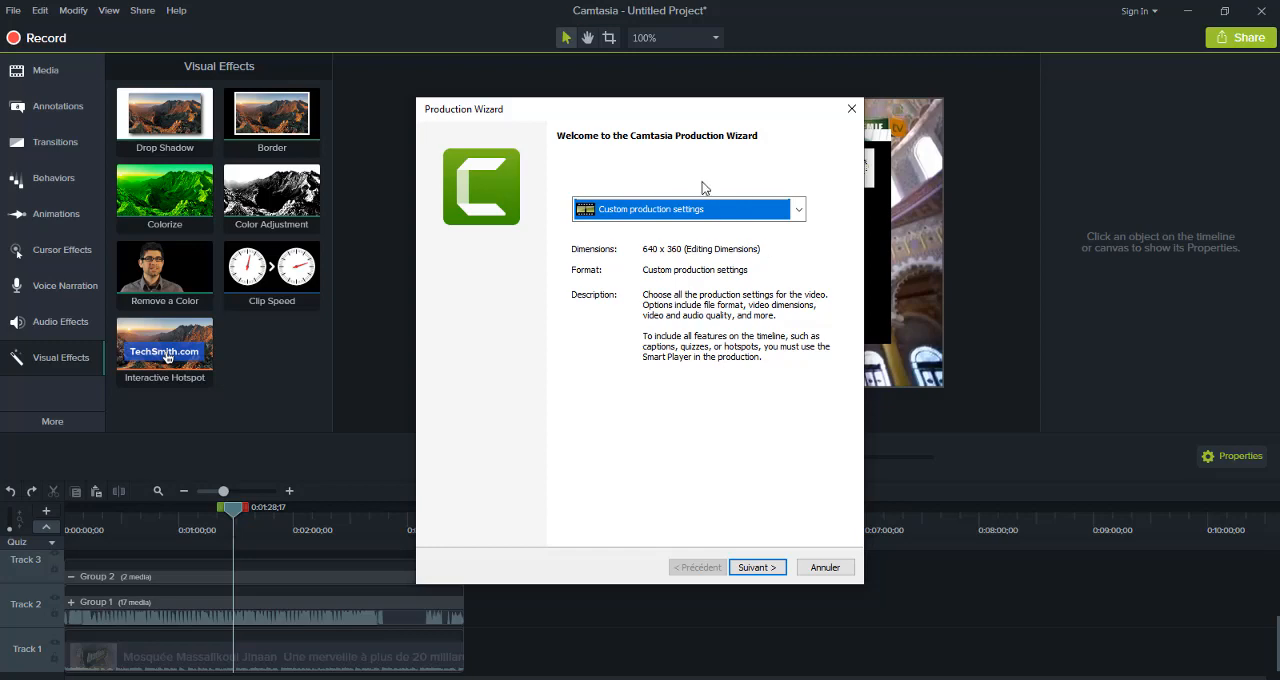
left_click(800, 212)
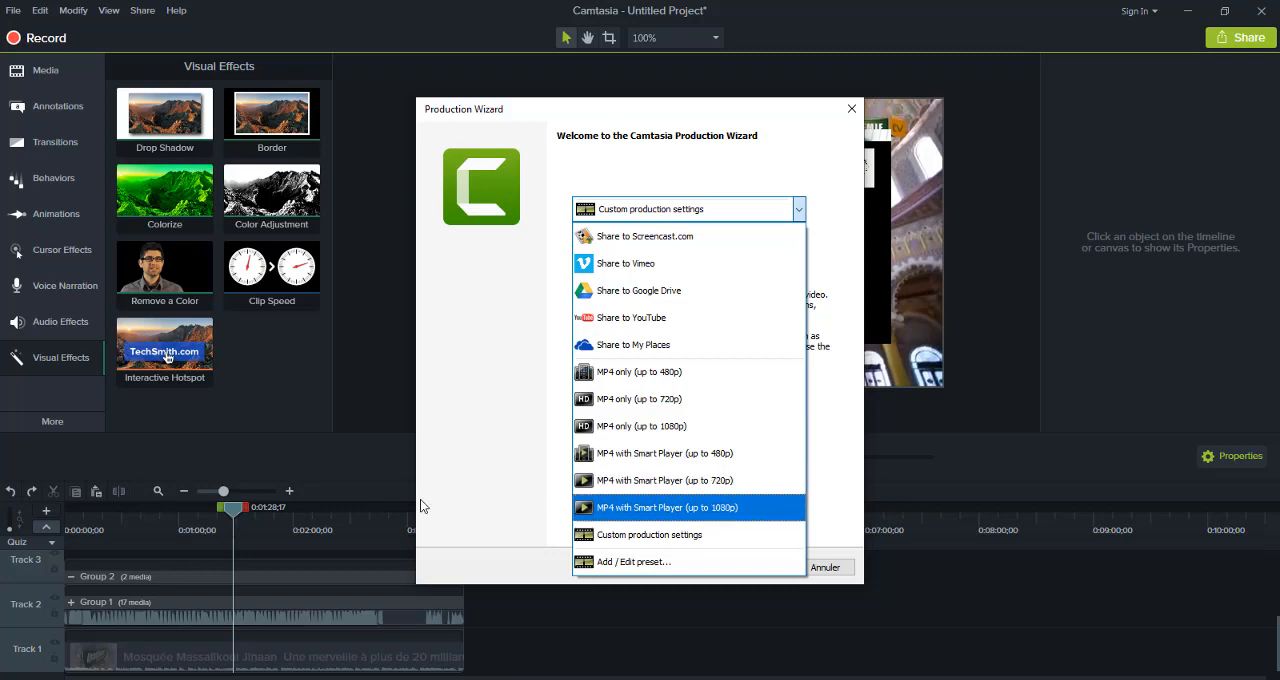
key("Down")
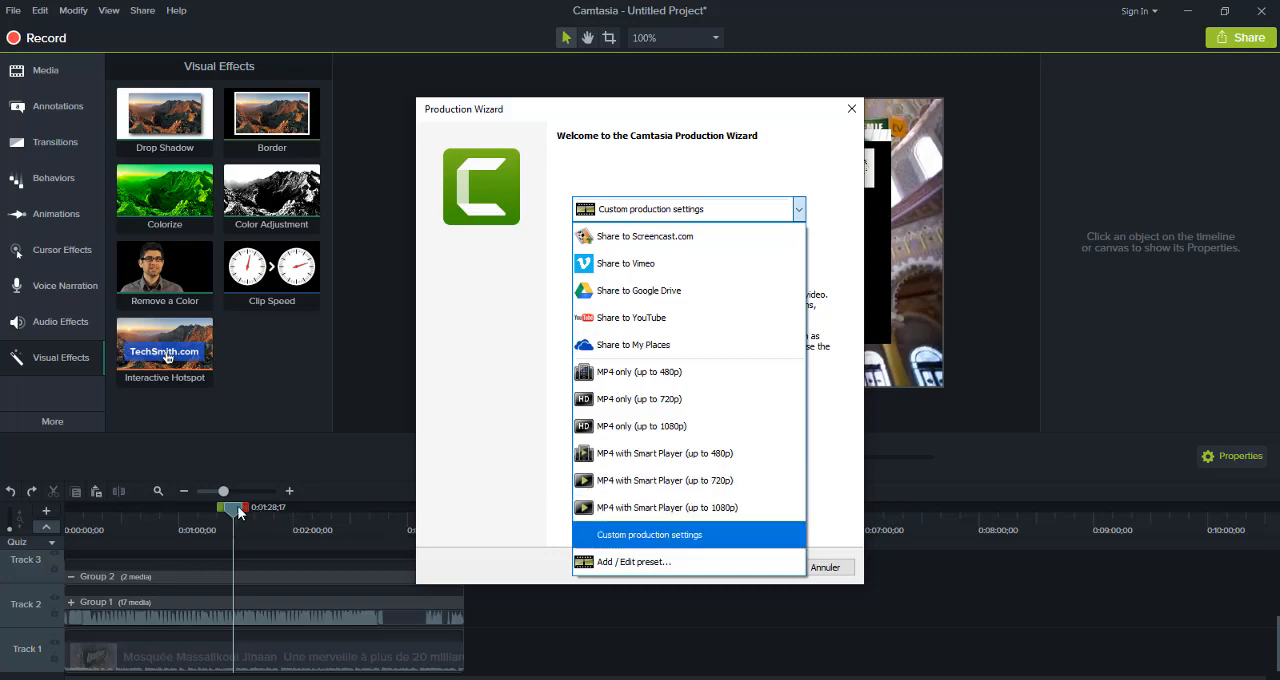
key("Return")
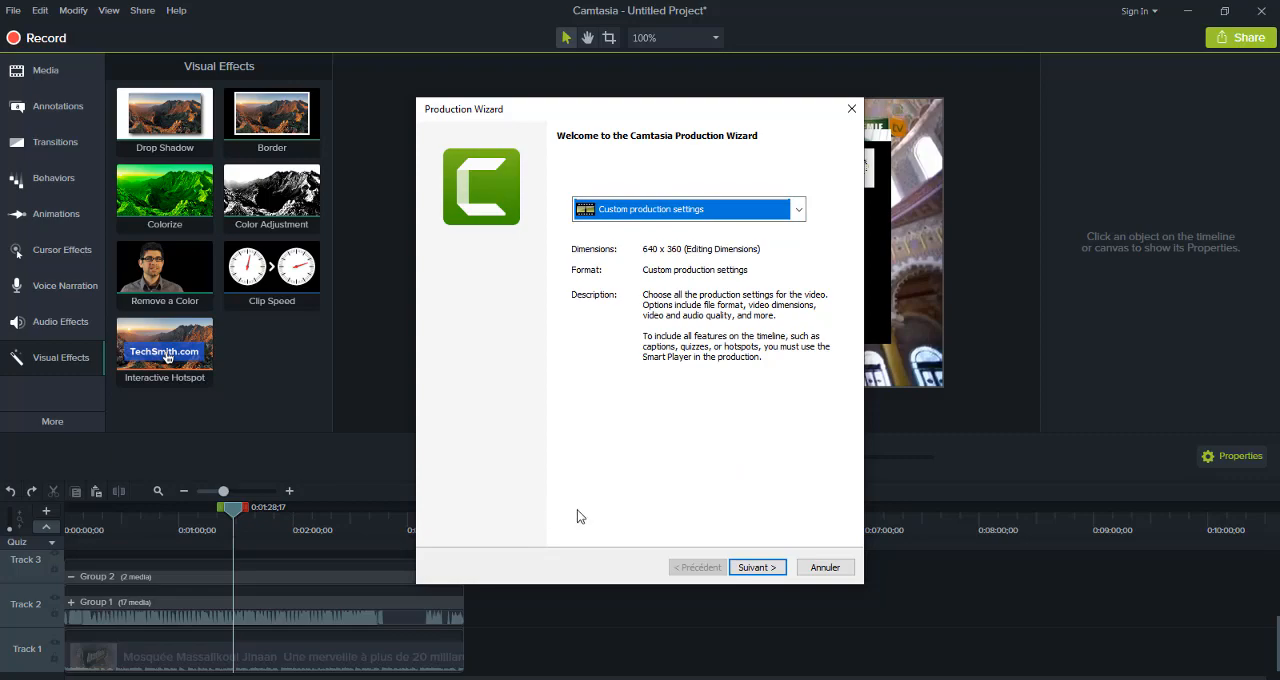
left_click(816, 569)
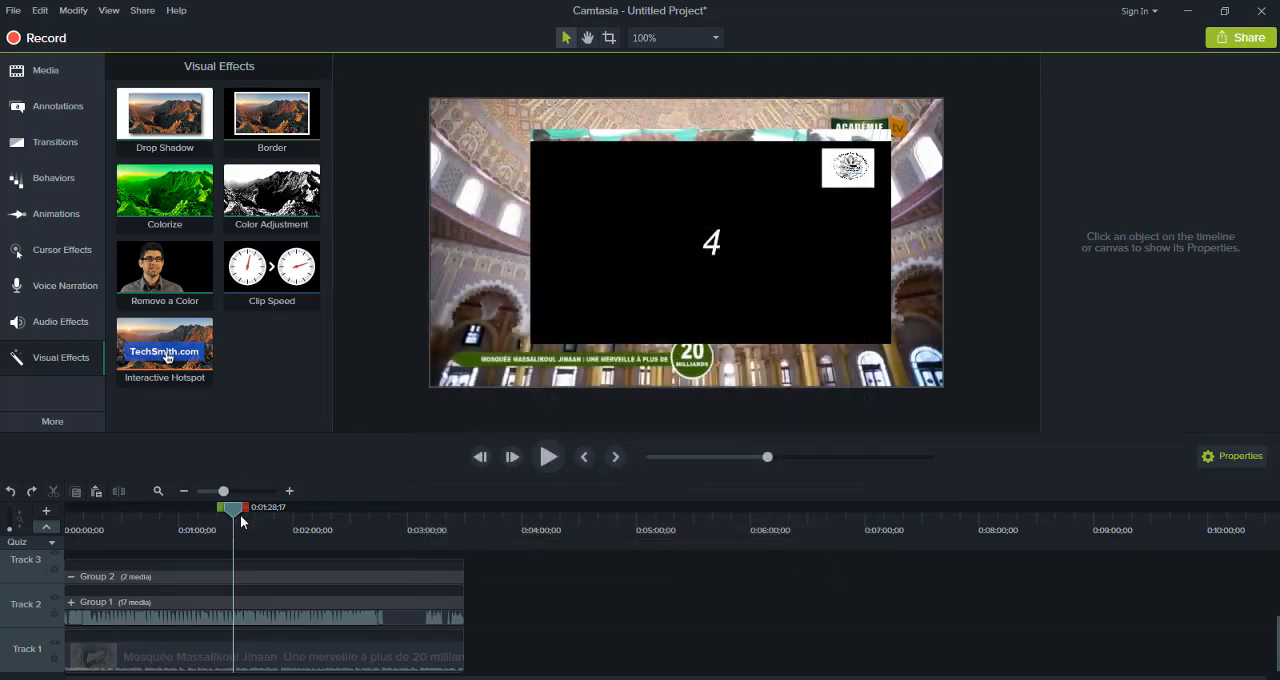
left_click_drag(194, 513, 44, 535)
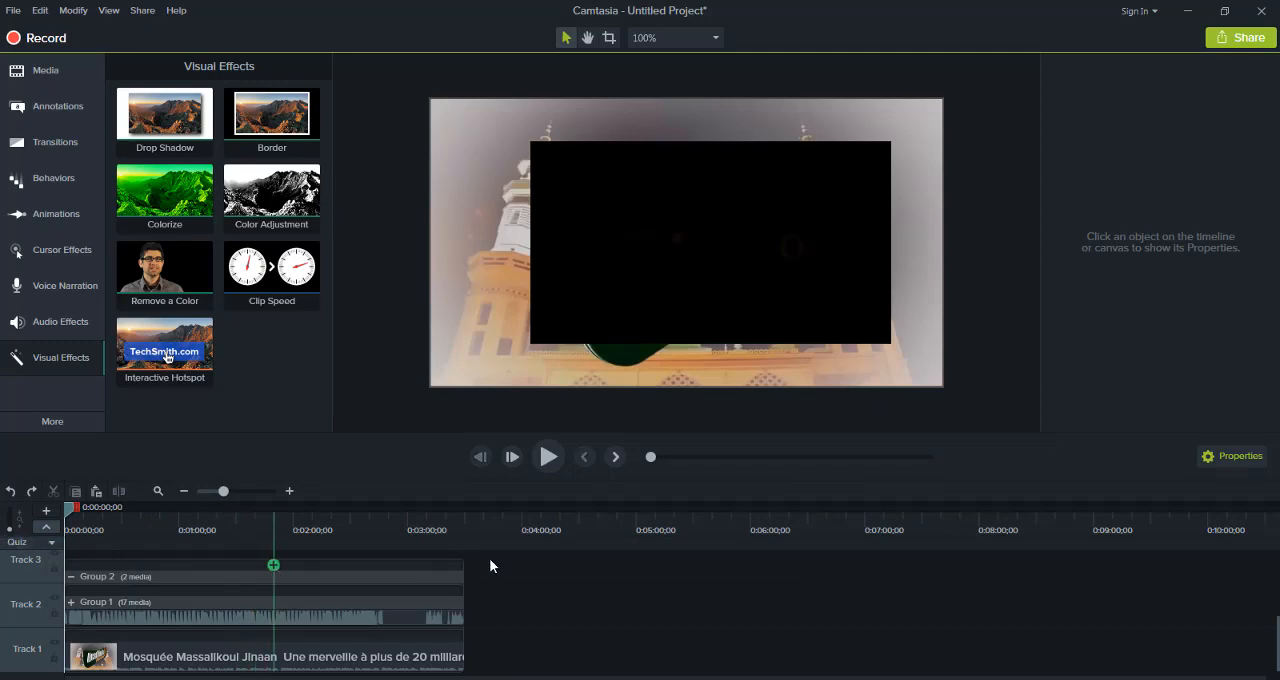
Delete the clips on Tracks 1 and 2 inside Group 2, then delete the emptied group from the timeline
left_click_drag(487, 560, 242, 674)
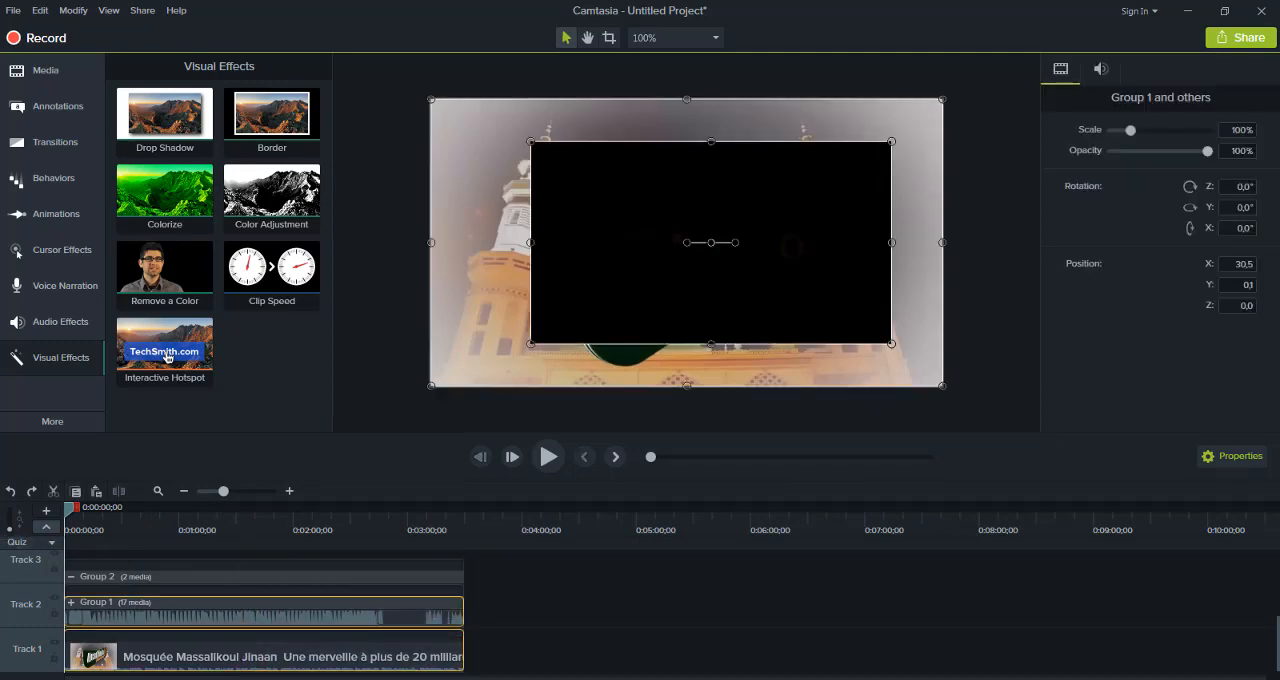
key("Delete")
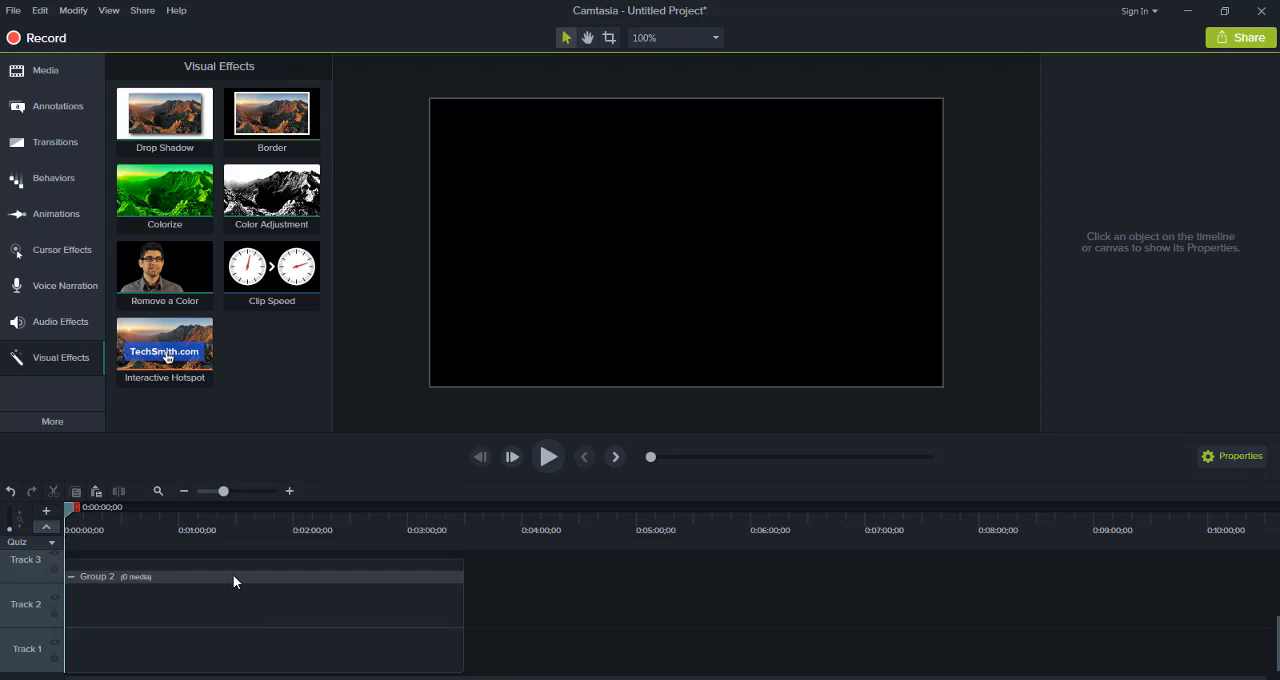
right_click(233, 577)
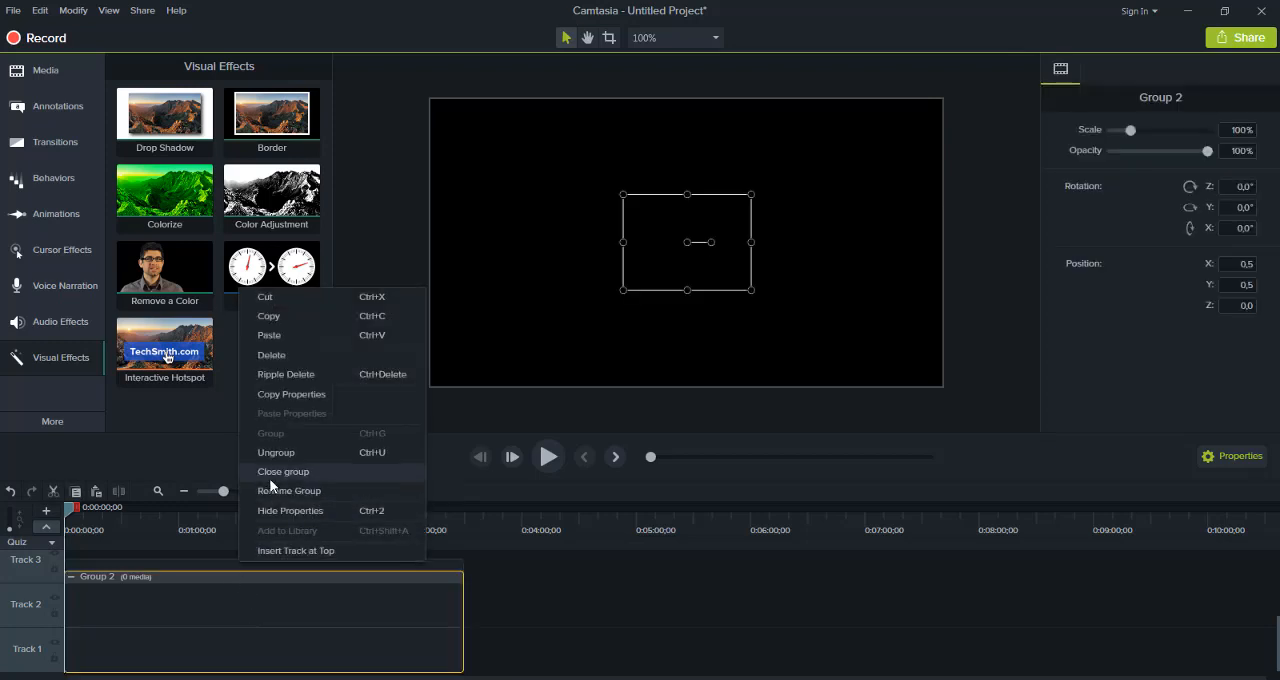
left_click(280, 359)
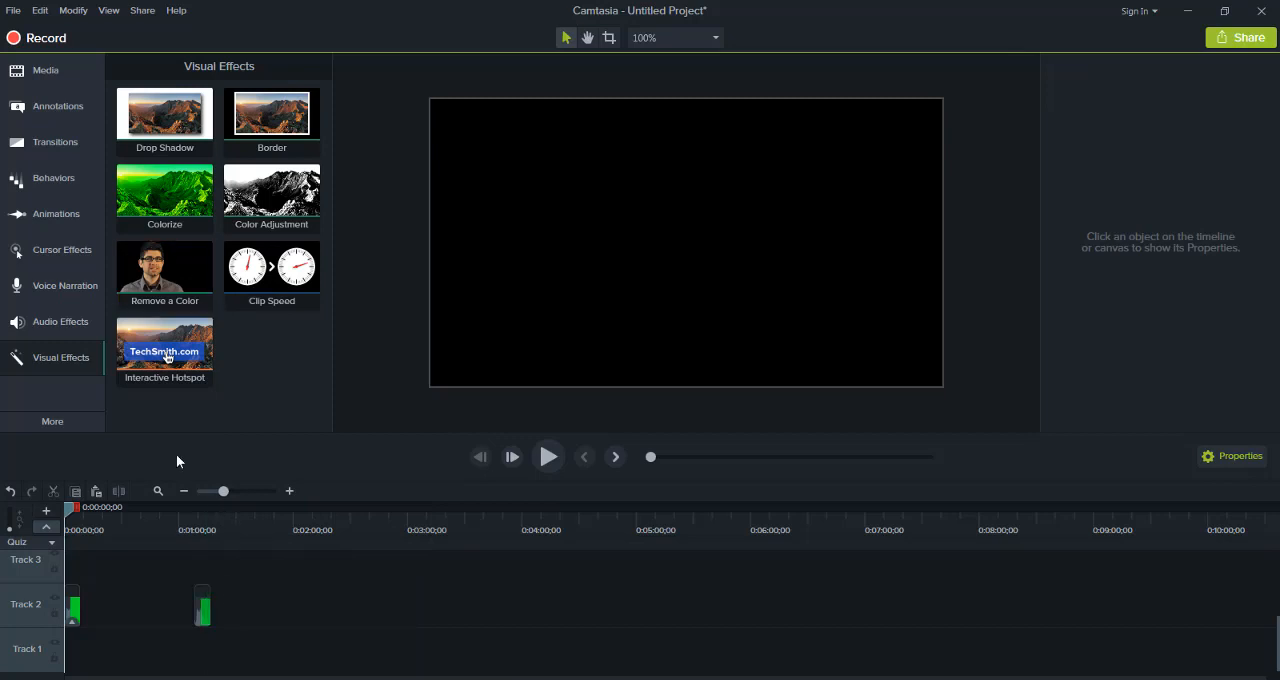
Add the VID-20190512 video to Track 1 and the Peaceful Nasheed audio to Track 3, both near the timeline start
left_click(47, 73)
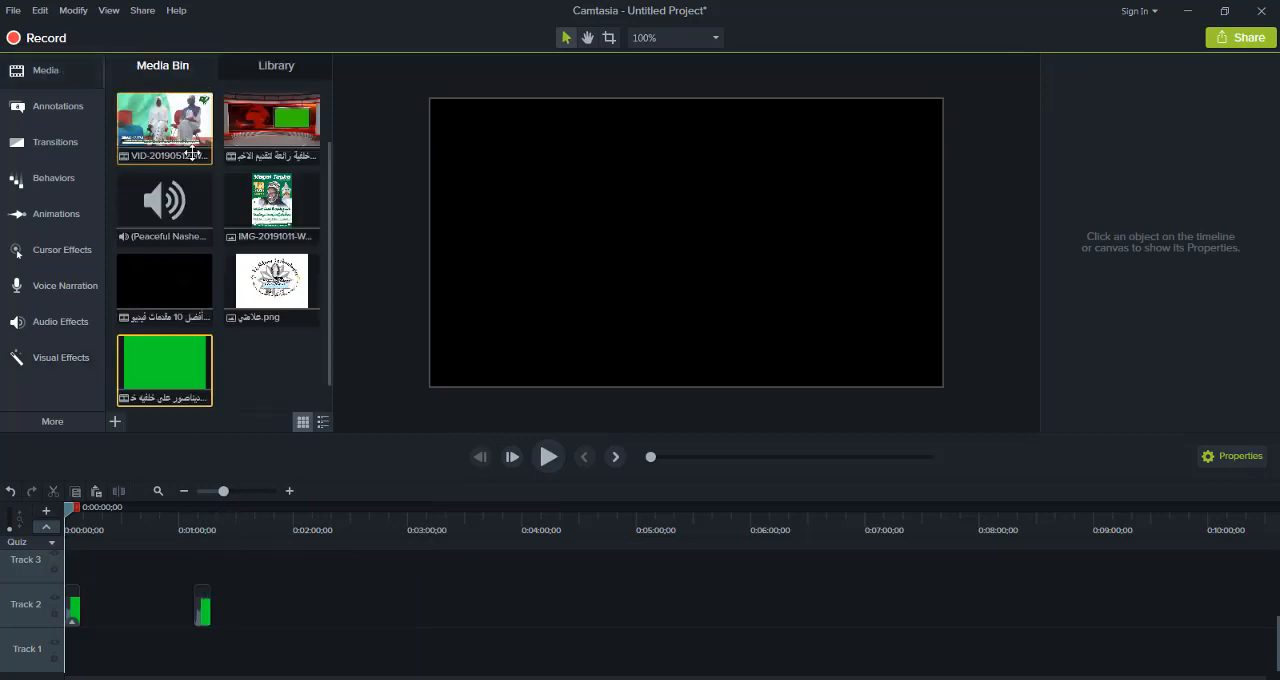
left_click_drag(190, 153, 71, 663)
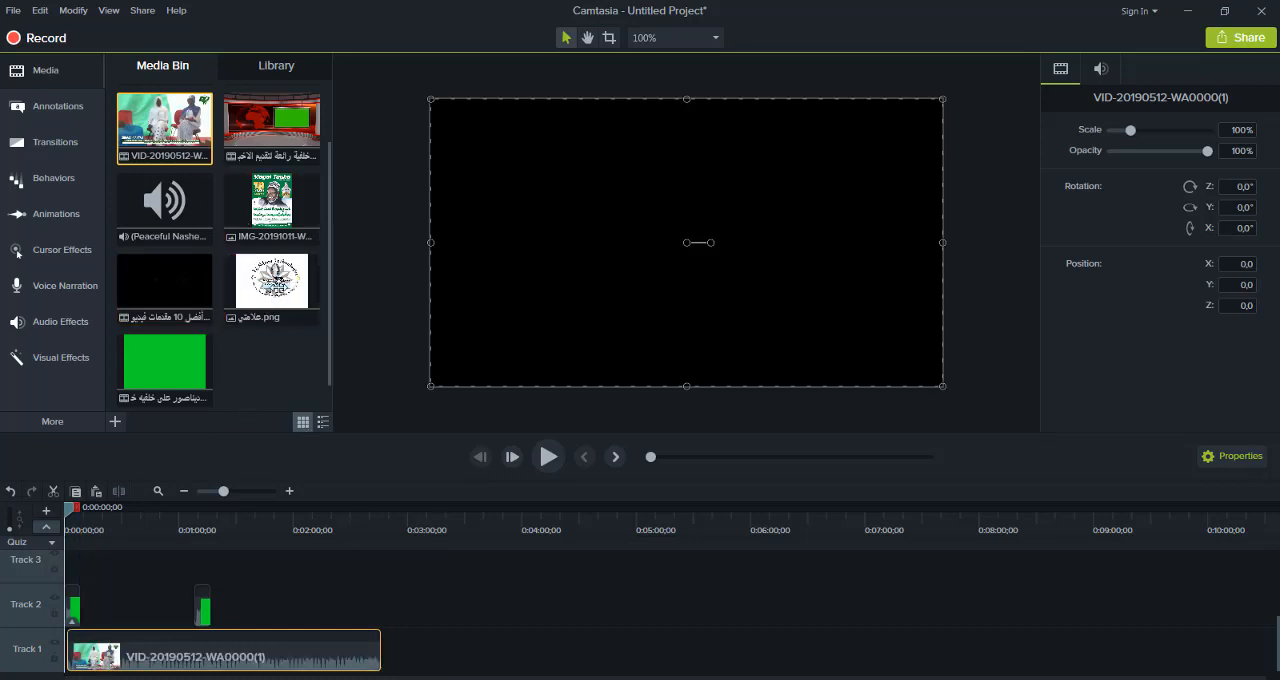
left_click_drag(170, 205, 53, 562)
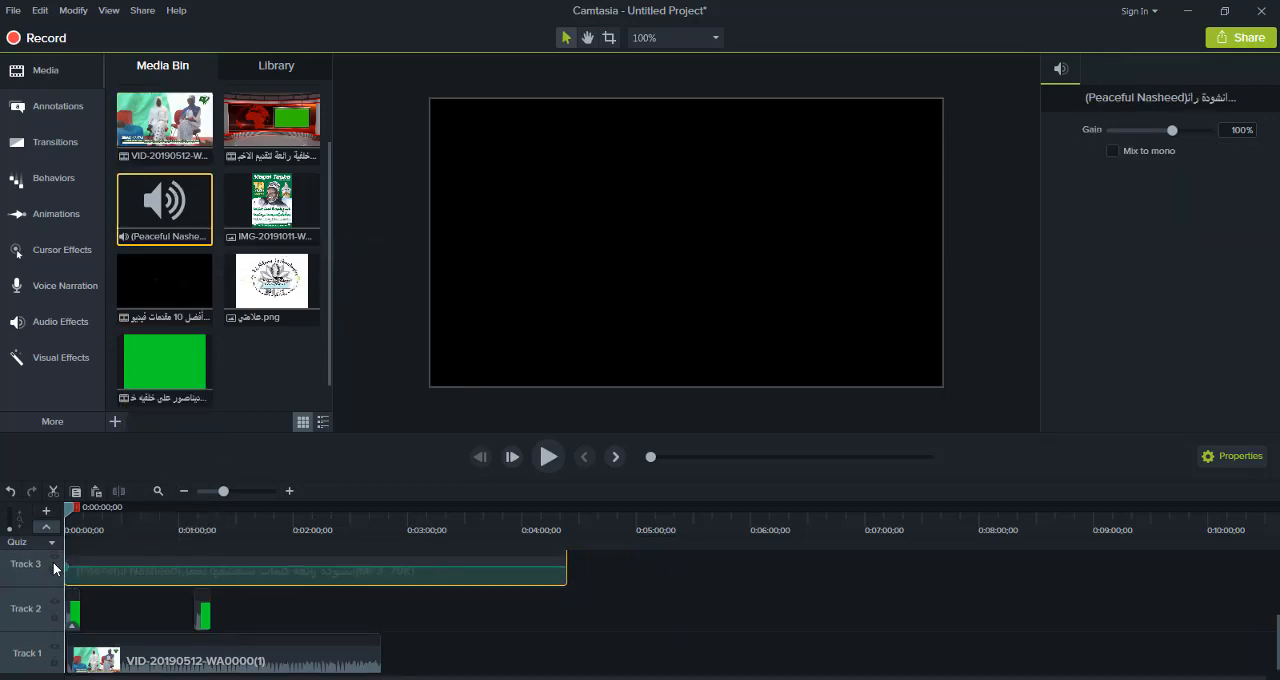
Trim the nasheed audio on Track 3 to end with the VID-20190512 video and lower its gain to 14%
left_click(568, 577)
left_click(556, 578)
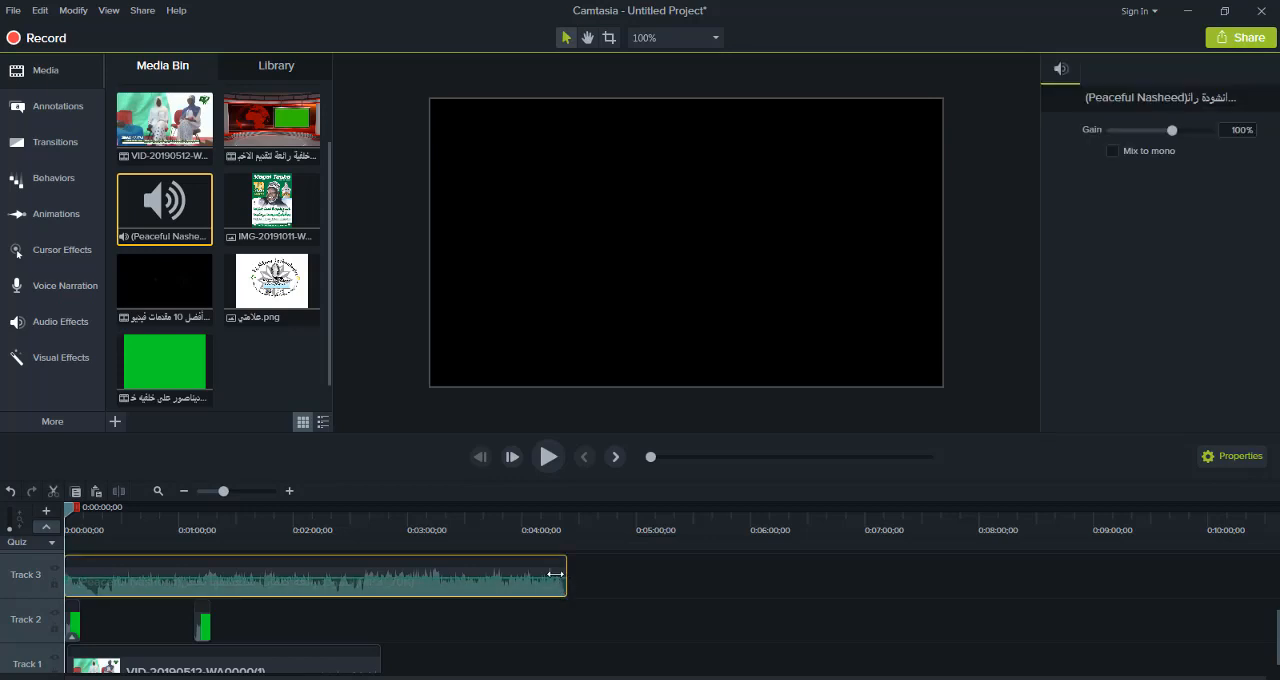
left_click_drag(555, 574, 372, 598)
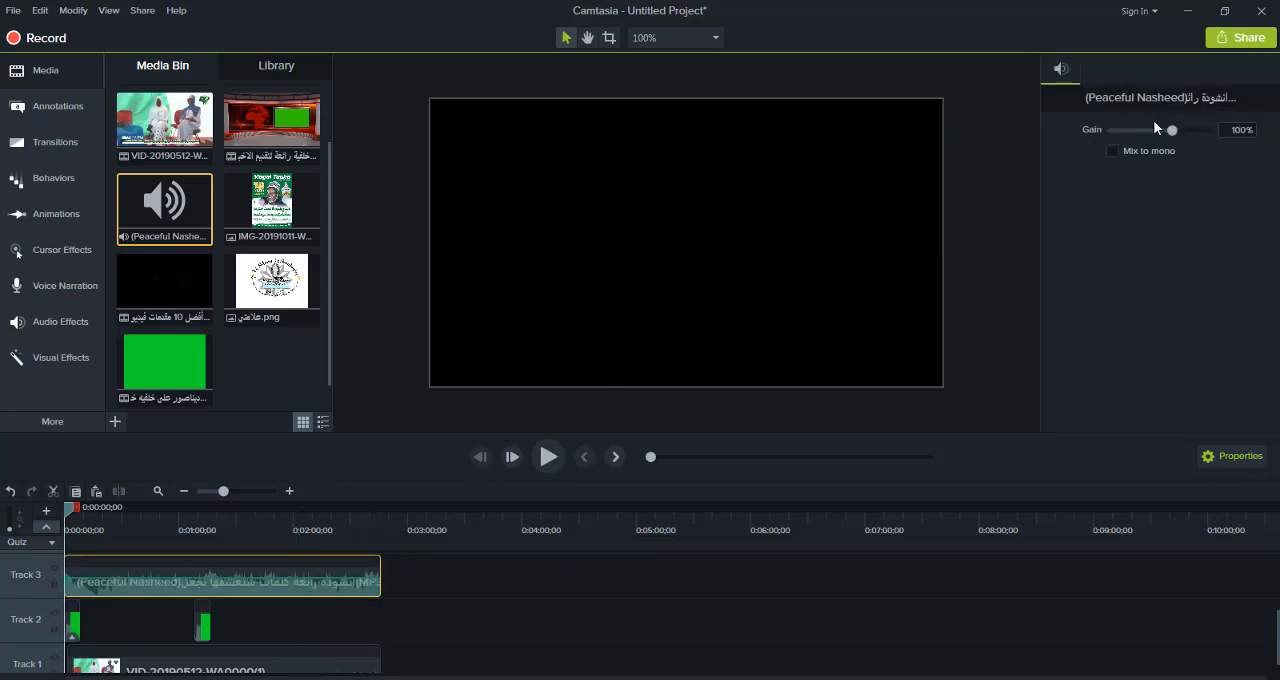
left_click_drag(1172, 130, 1139, 136)
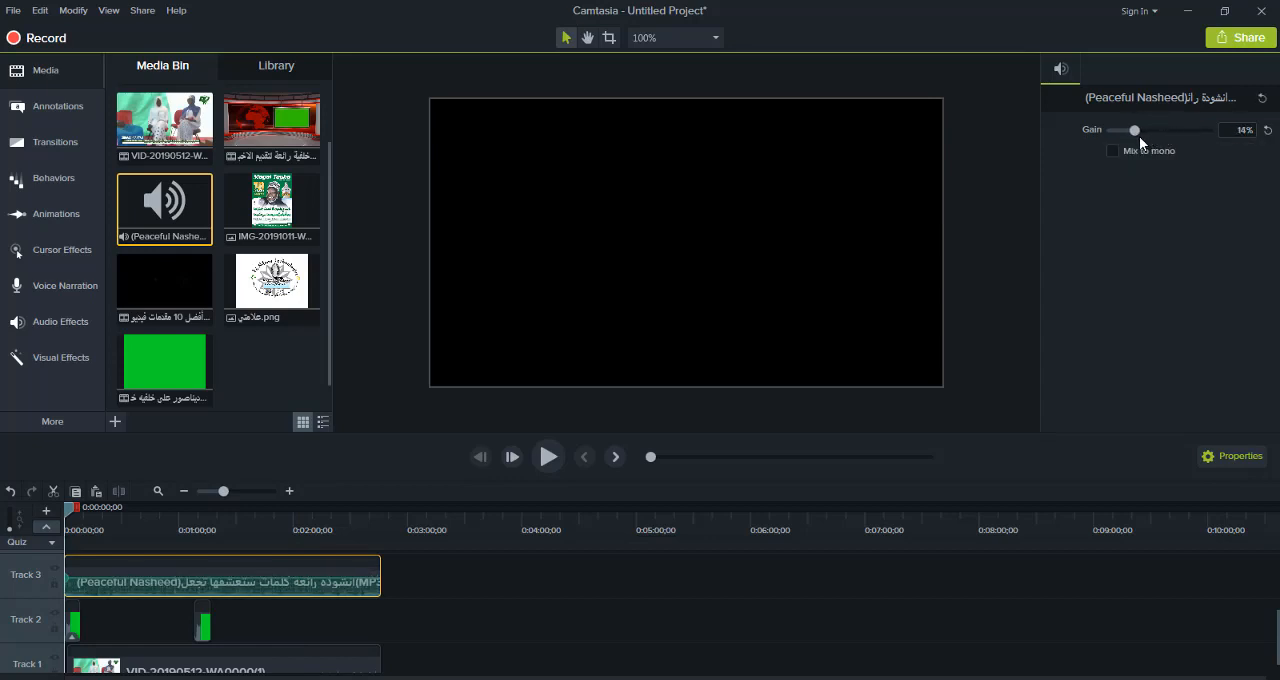
Place the Les images de la grande mosquée video on Track 2 after the second dinosaur clip and pause the audio preview
double_click(325, 125)
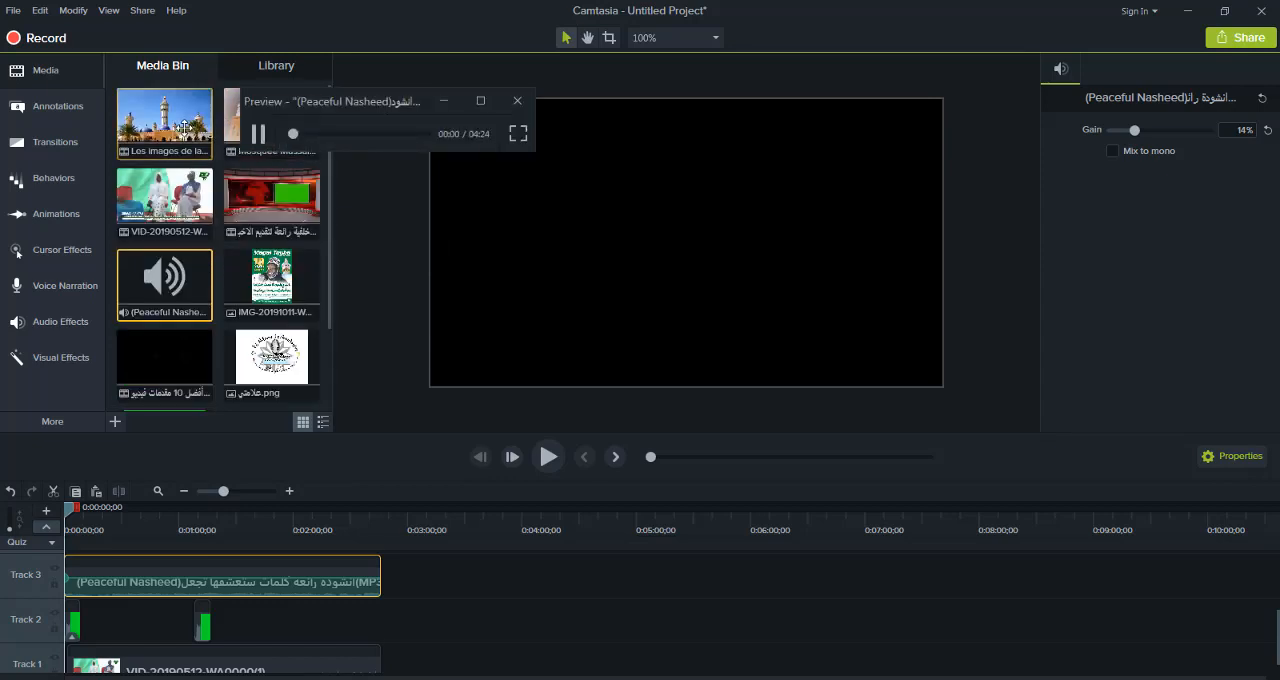
left_click_drag(183, 126, 195, 486)
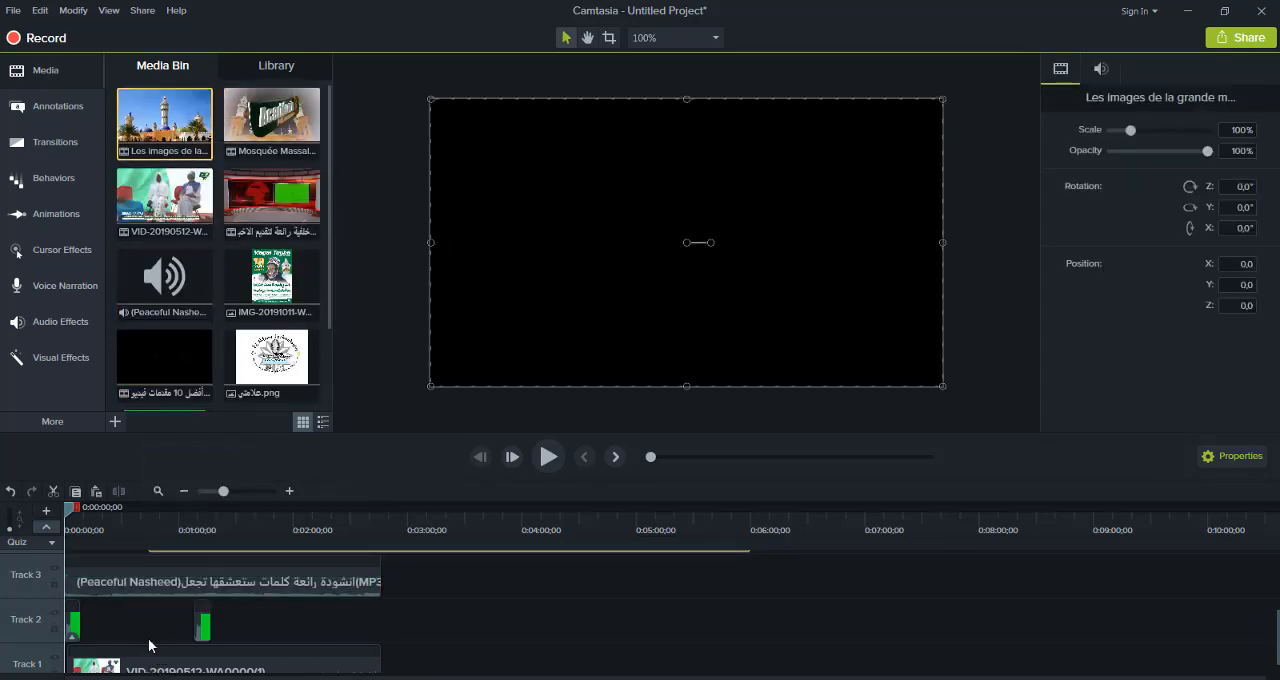
left_click_drag(230, 663, 135, 628)
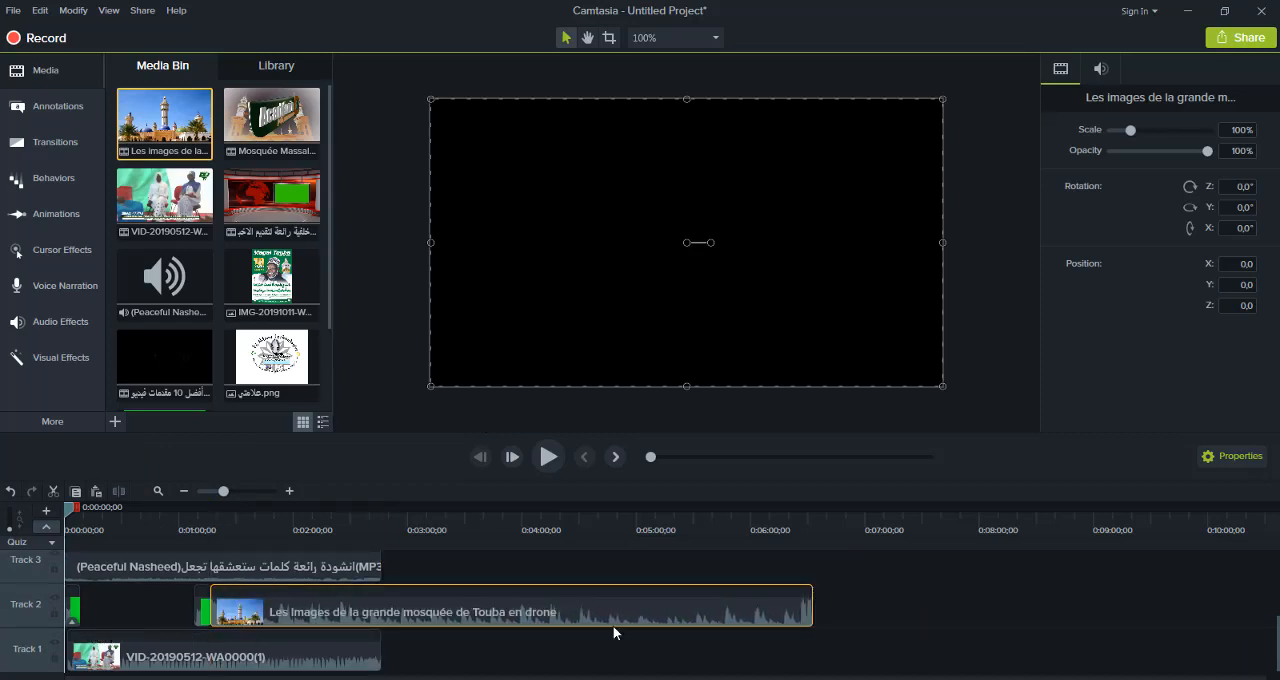
mouse_move(834, 679)
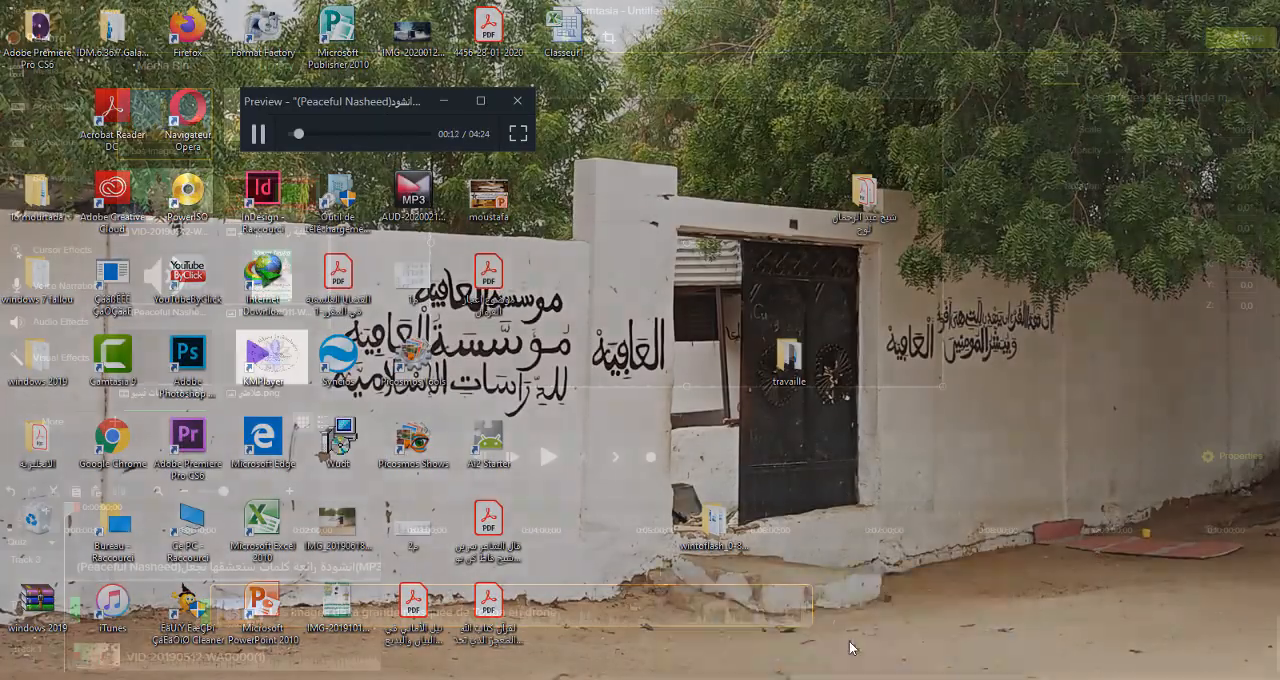
left_click(849, 641)
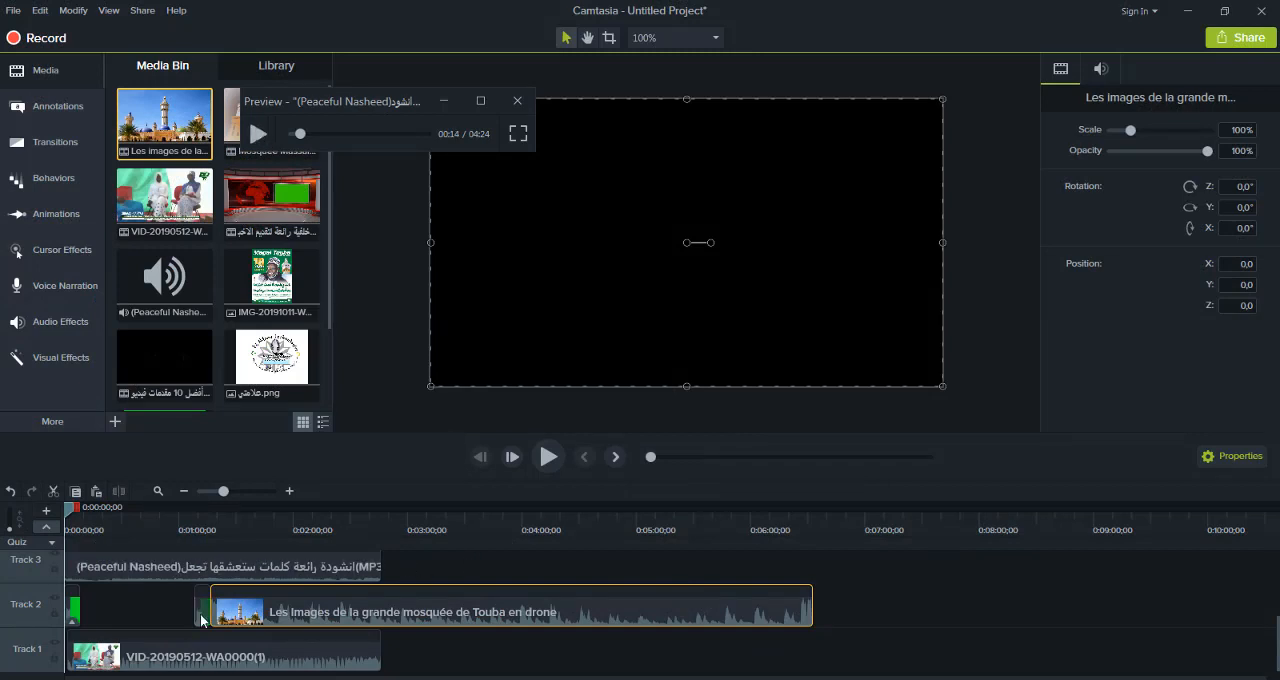
Move the second dinosaur clip and the mosque video earlier on Track 2, and trim the mosque video to end with the Track 1 video
left_click_drag(201, 613, 111, 620)
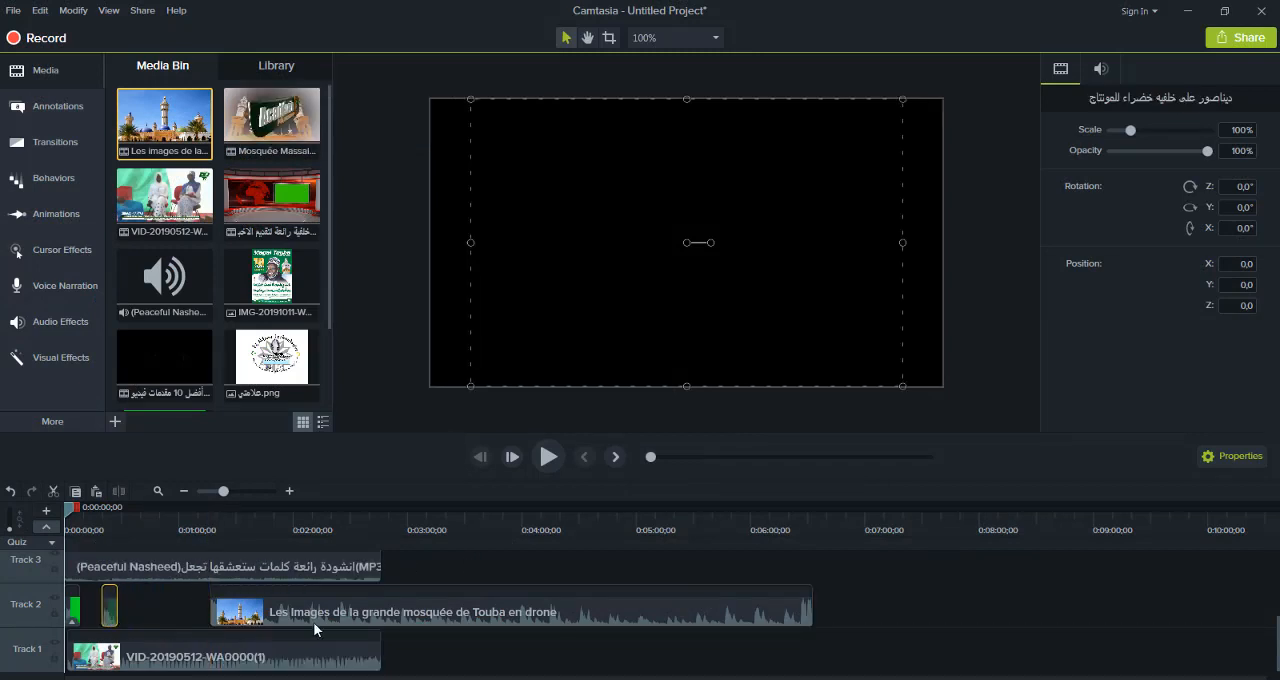
left_click_drag(335, 614, 185, 624)
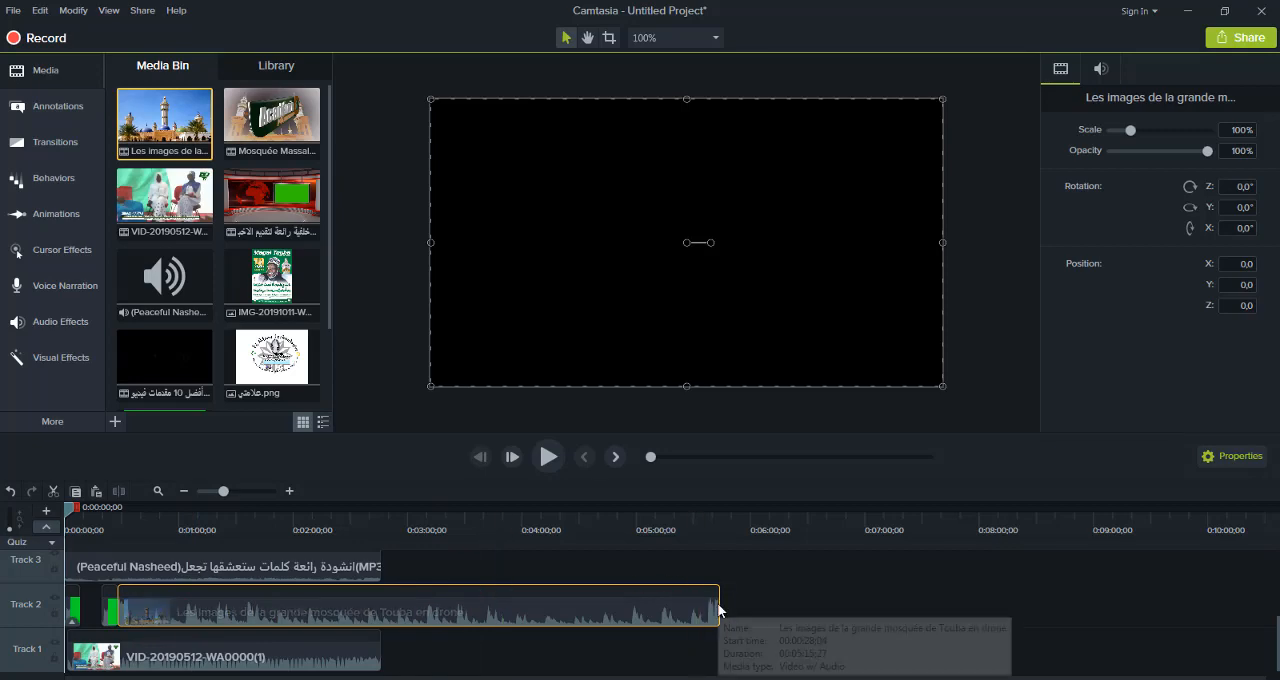
left_click_drag(720, 608, 376, 635)
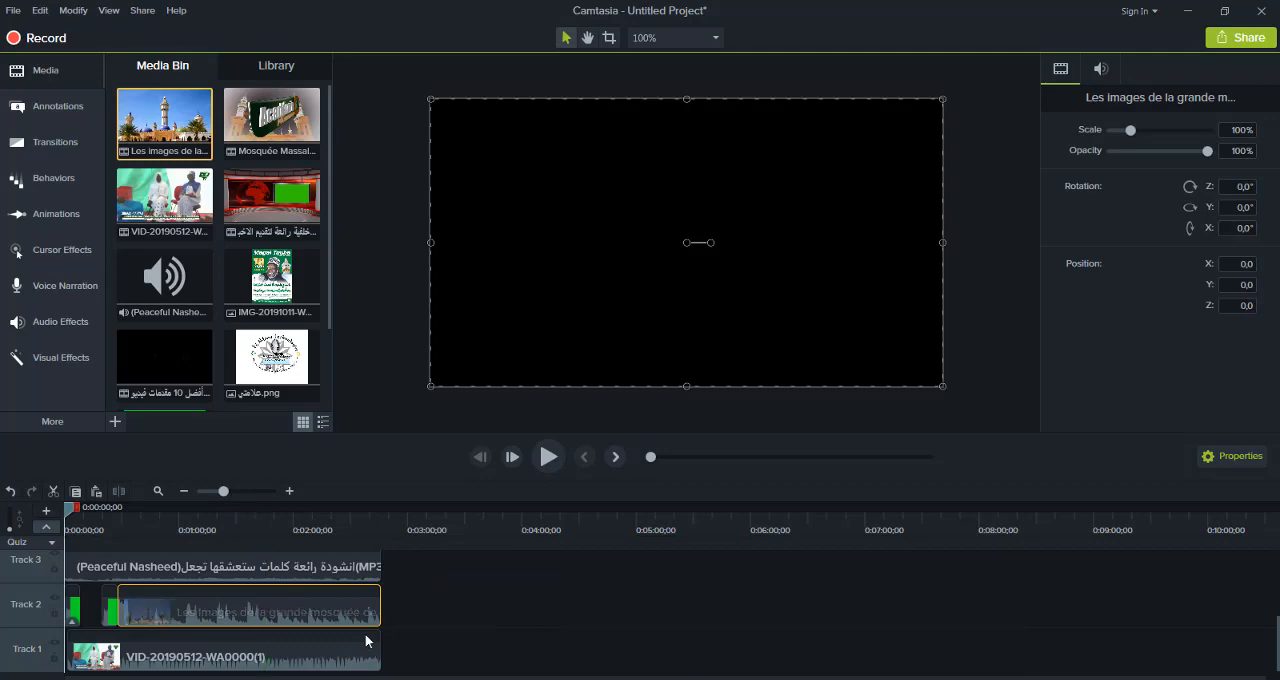
Swap the tracks of the two videos, putting the mosque video on Track 1 and VID-20190512 on Track 2 after the dinosaur clip
left_click(280, 662)
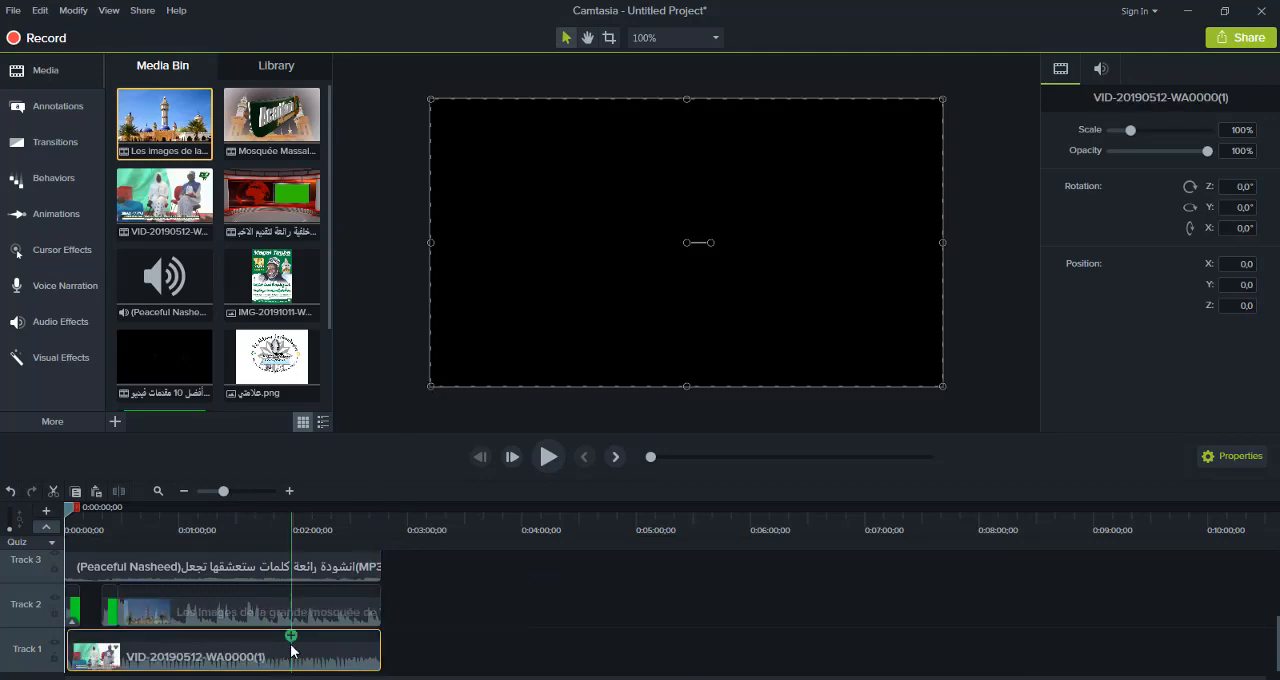
left_click_drag(290, 662, 606, 614)
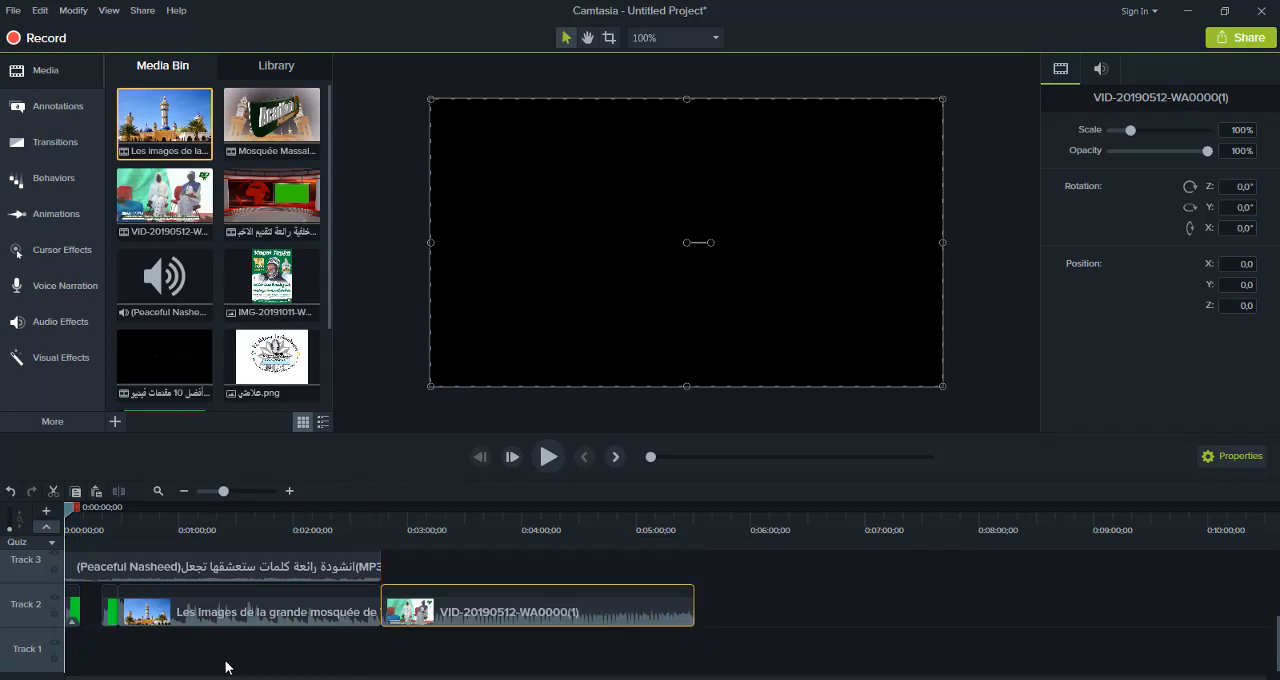
left_click(227, 610)
left_click_drag(228, 609, 185, 654)
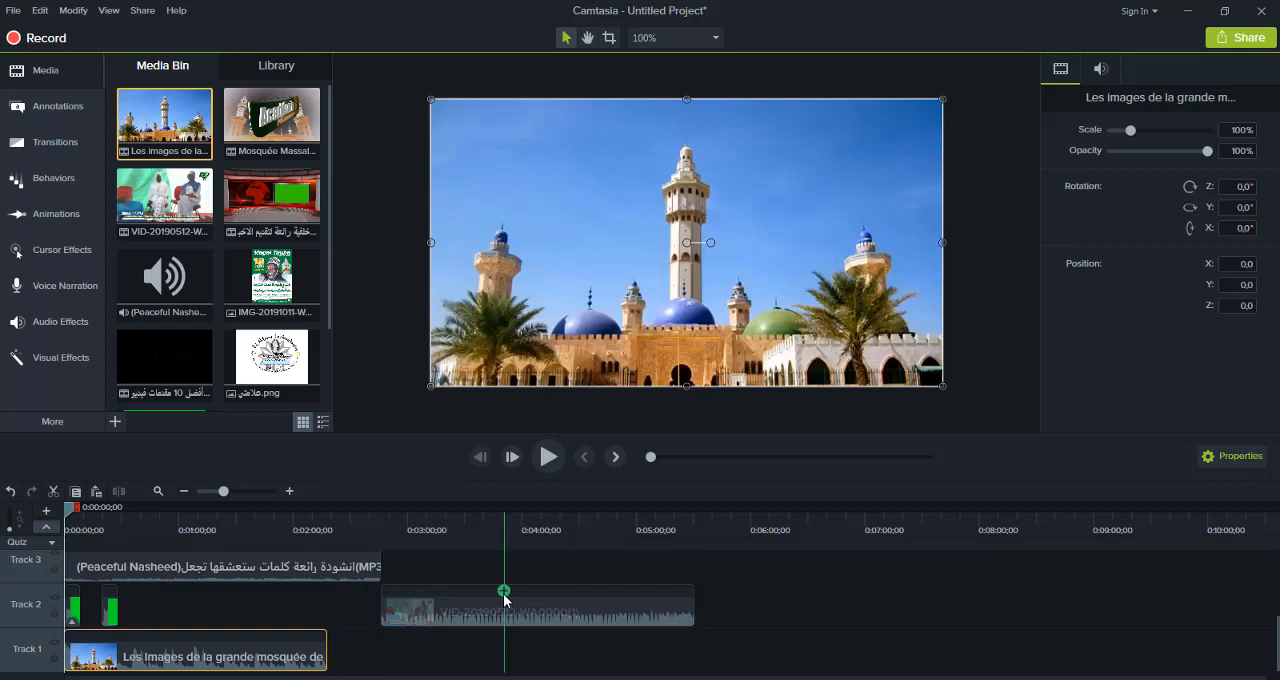
left_click_drag(547, 607, 241, 616)
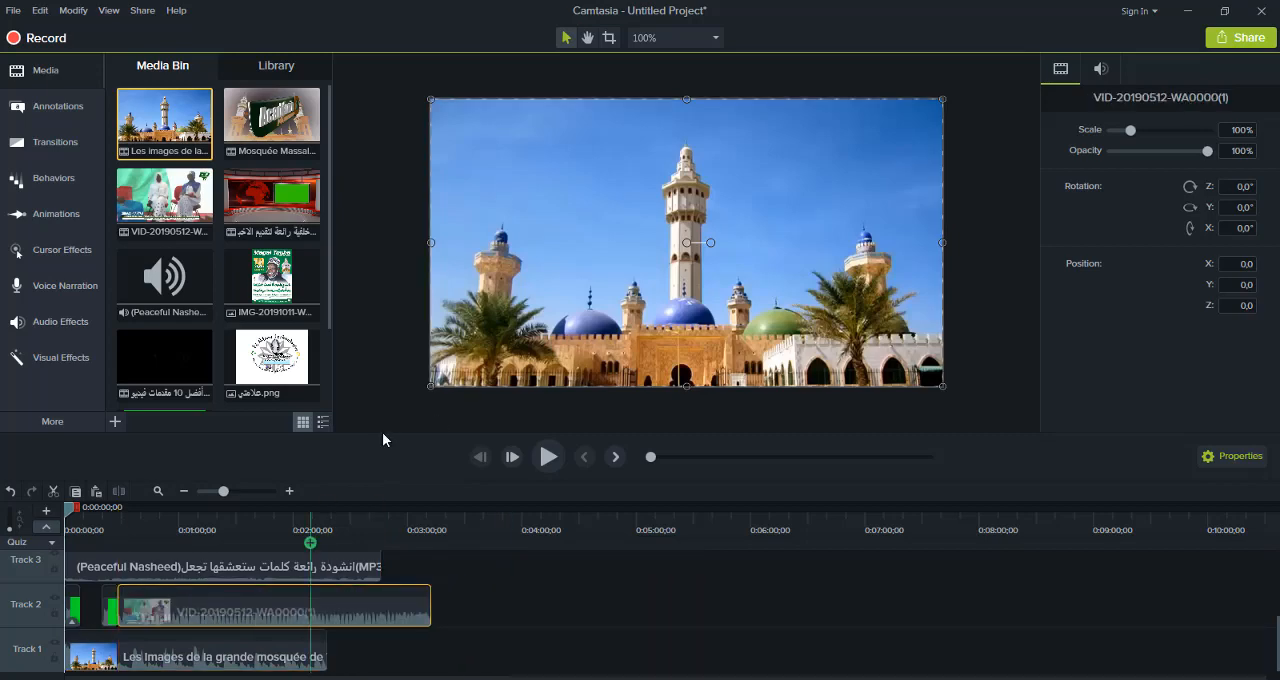
Scale the VID-20190512 video down to about 77%, then put it at the start of Track 1 and the mosque video on Track 2
left_click_drag(430, 385, 546, 289)
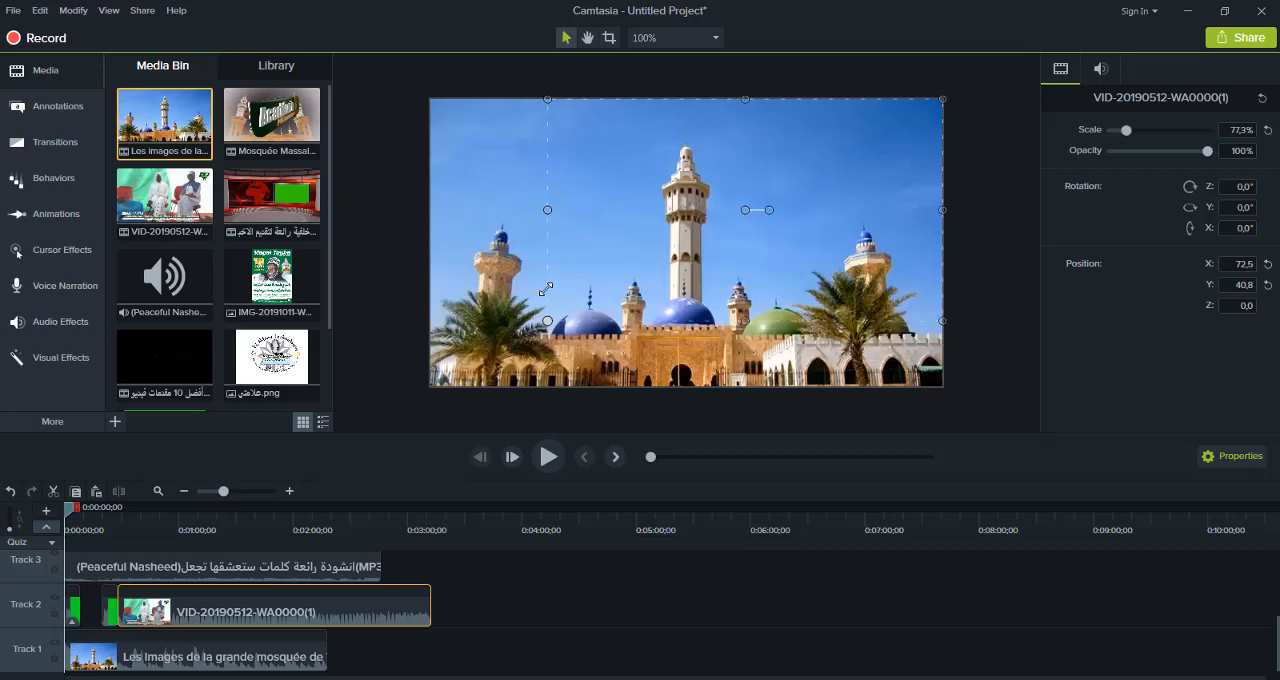
left_click_drag(284, 616, 507, 674)
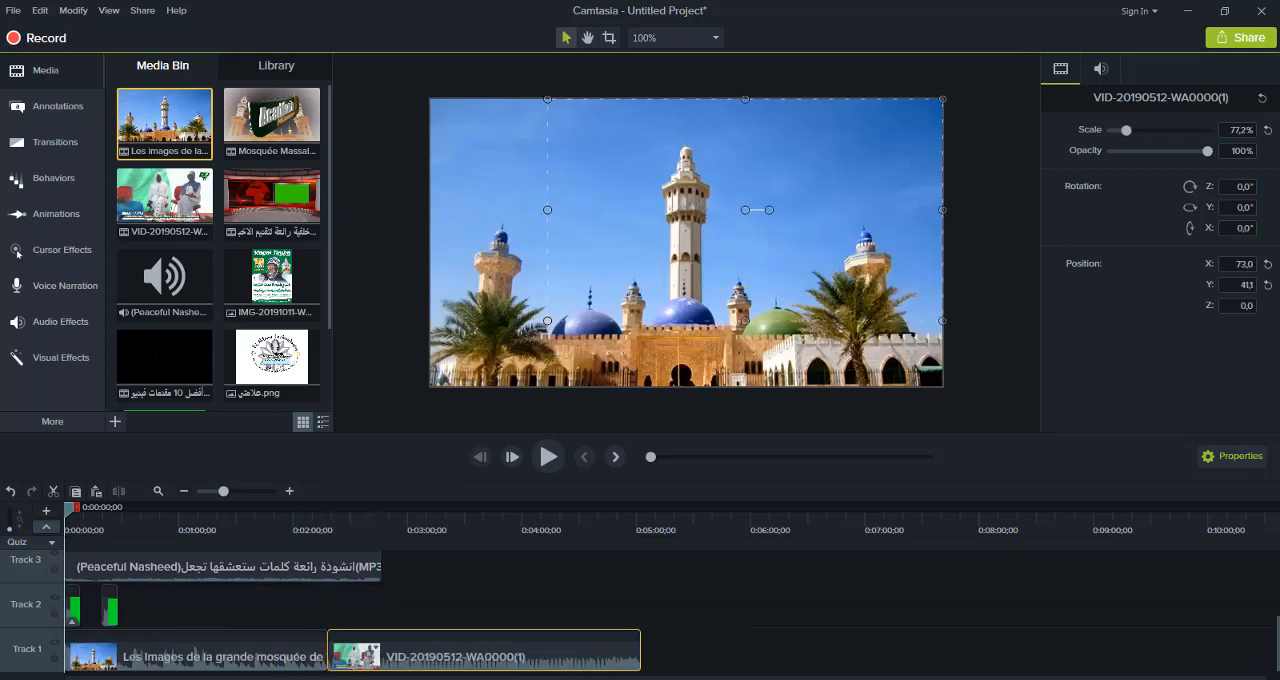
left_click_drag(250, 661, 284, 616)
left_click_drag(508, 666, 250, 660)
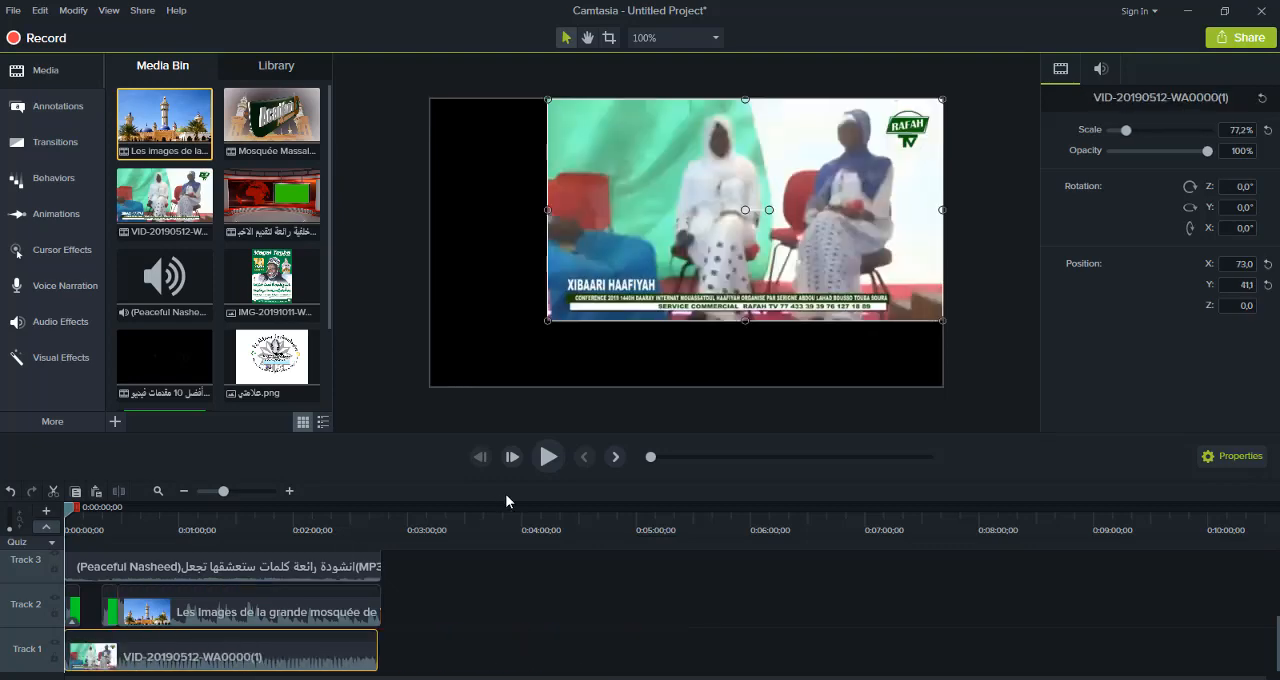
Preview the timeline, move the scaled-down video on the canvas to about X 23, Y 0, and resume playback
left_click(549, 456)
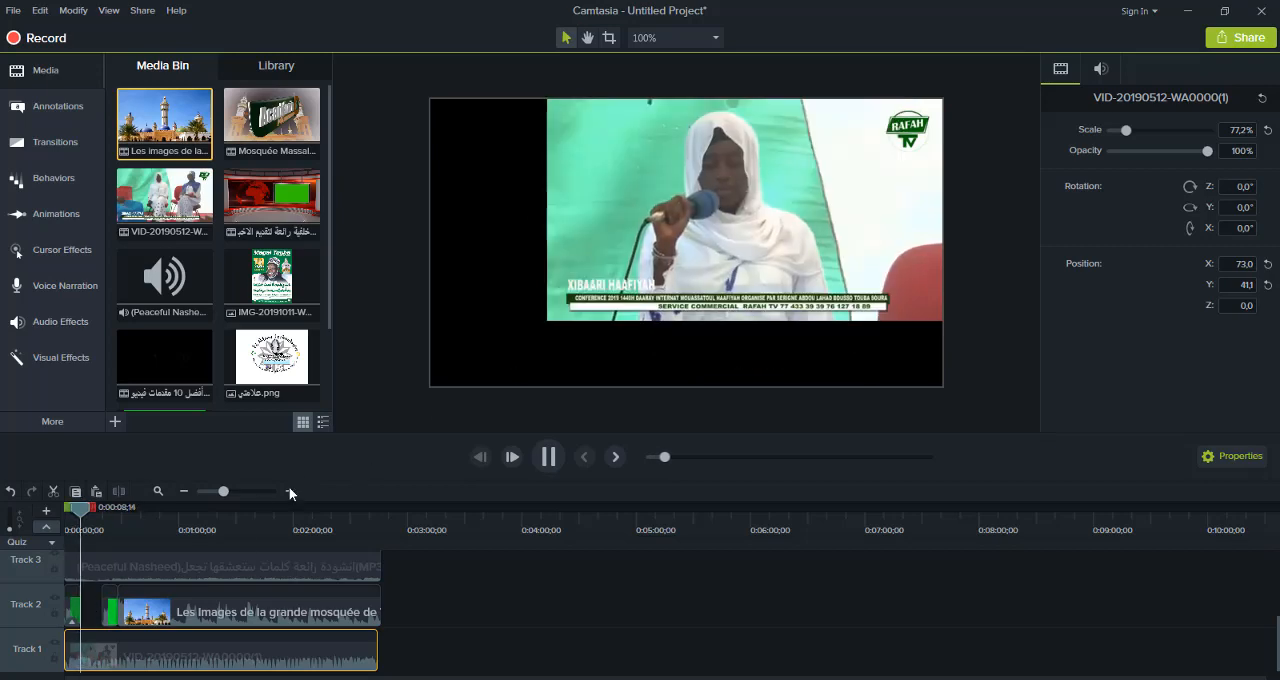
left_click(622, 255)
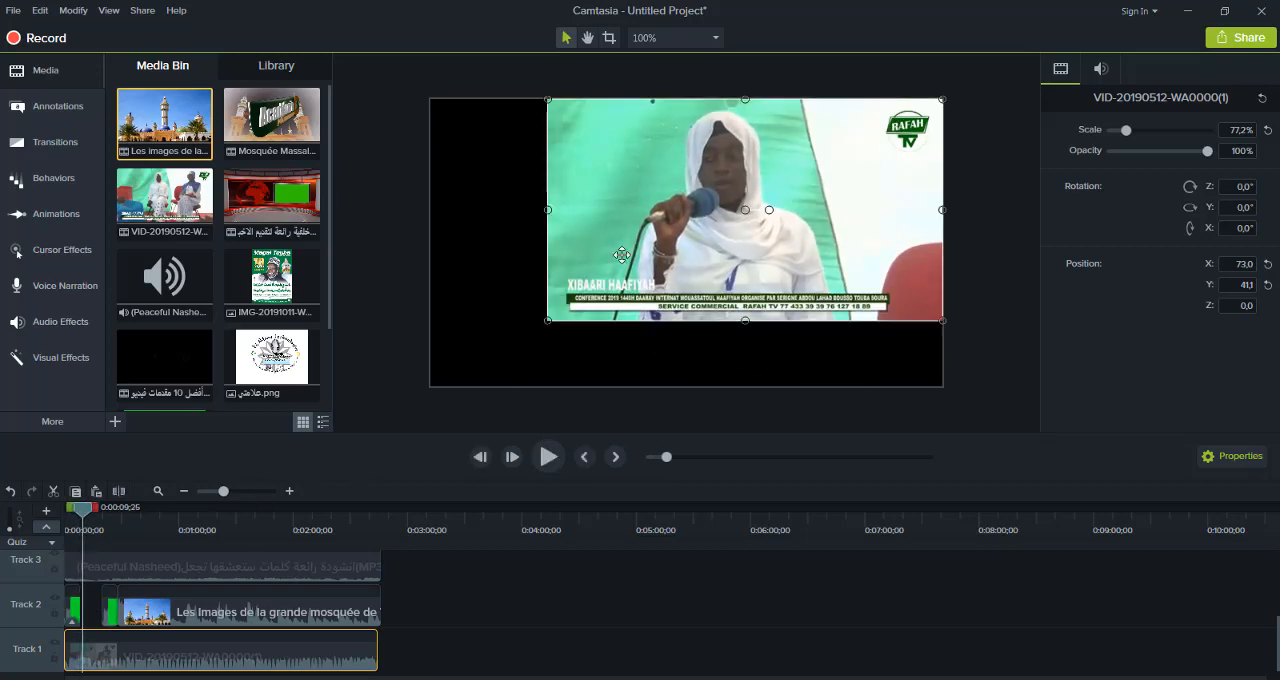
left_click_drag(622, 255, 581, 296)
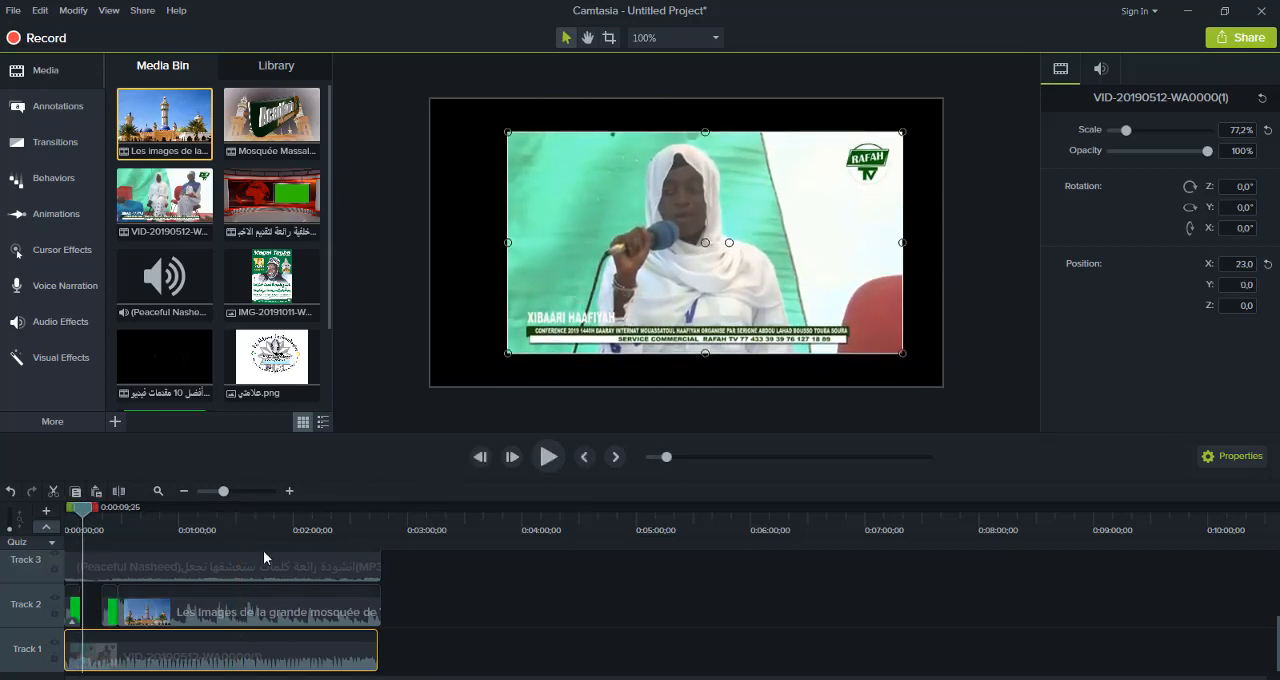
left_click(543, 462)
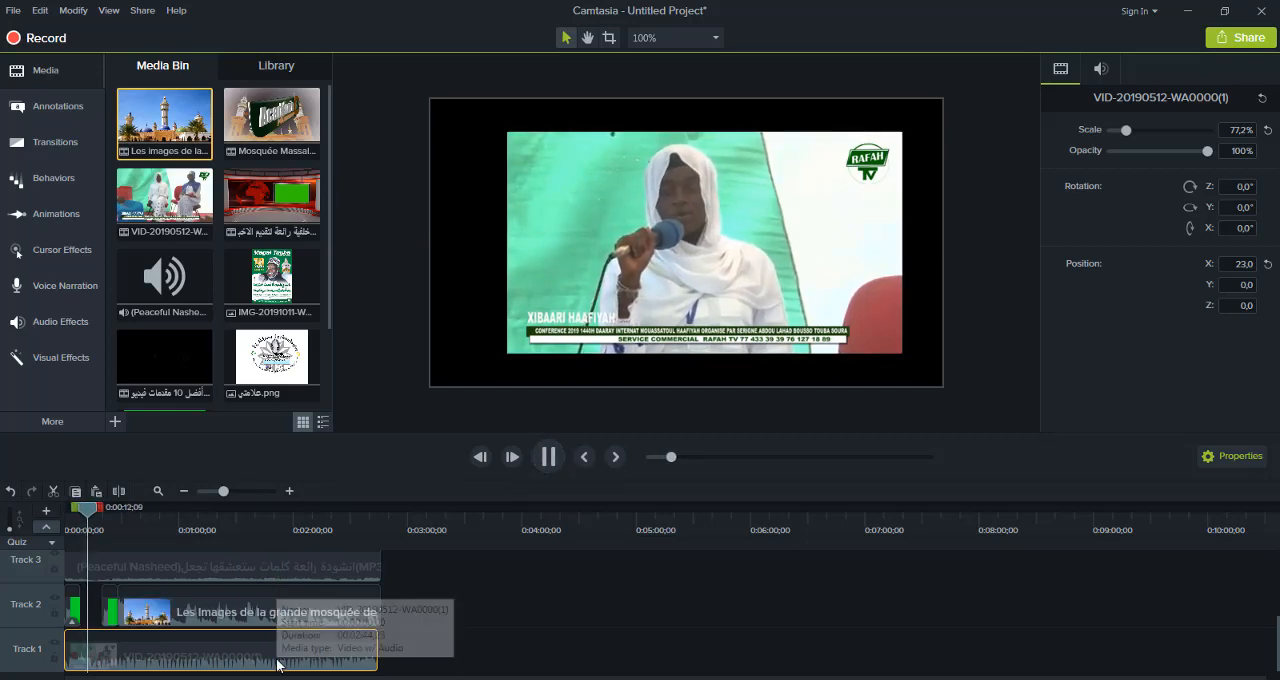
Split the mosque video on Track 2 at about 0:01:03 and delete the part after the cut
left_click(273, 607)
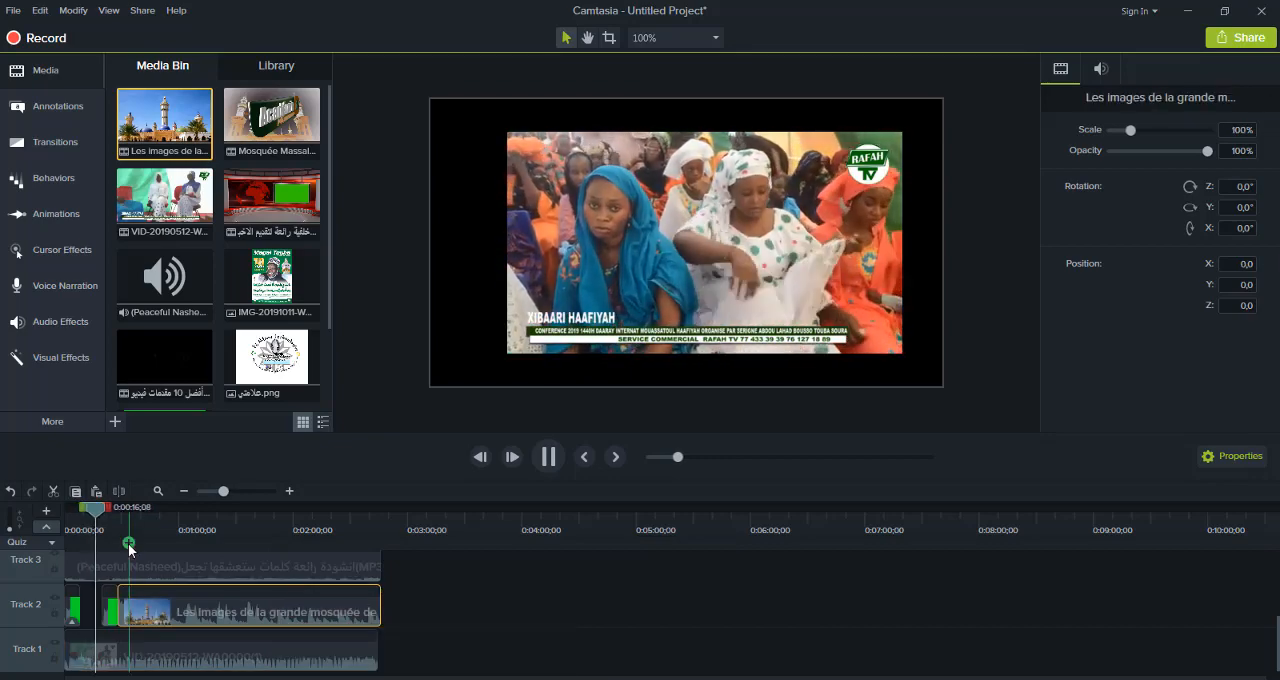
left_click(185, 521)
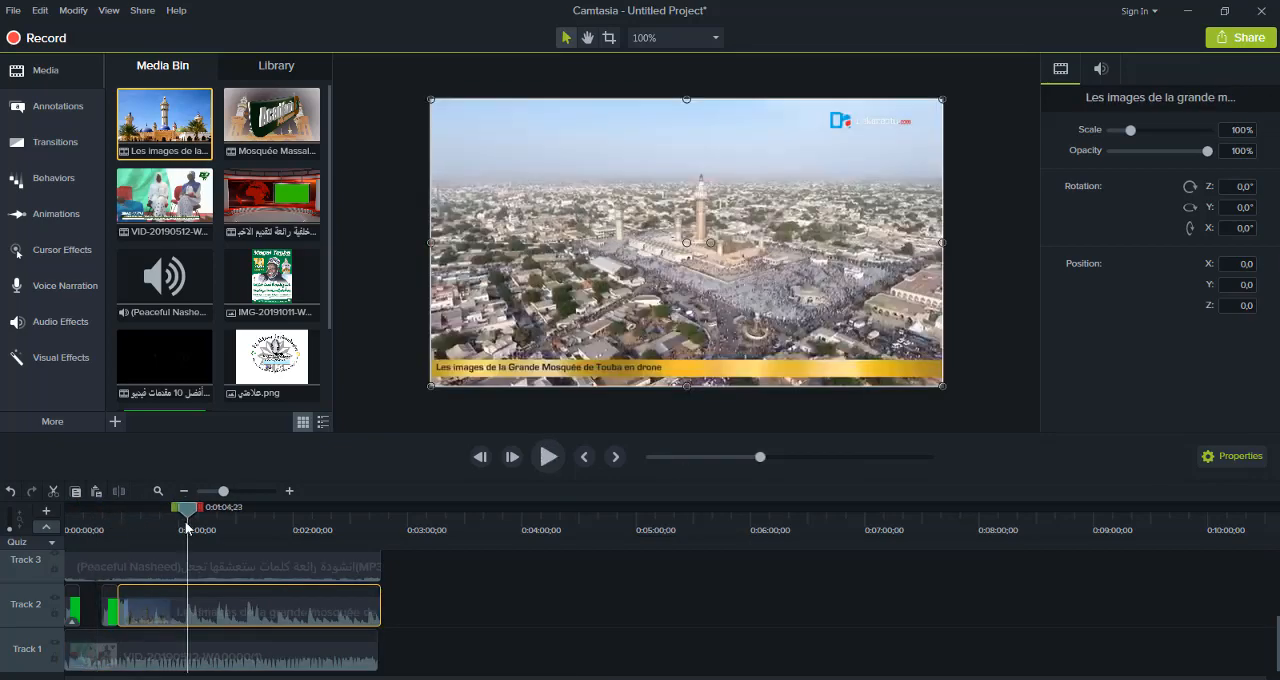
left_click(119, 492)
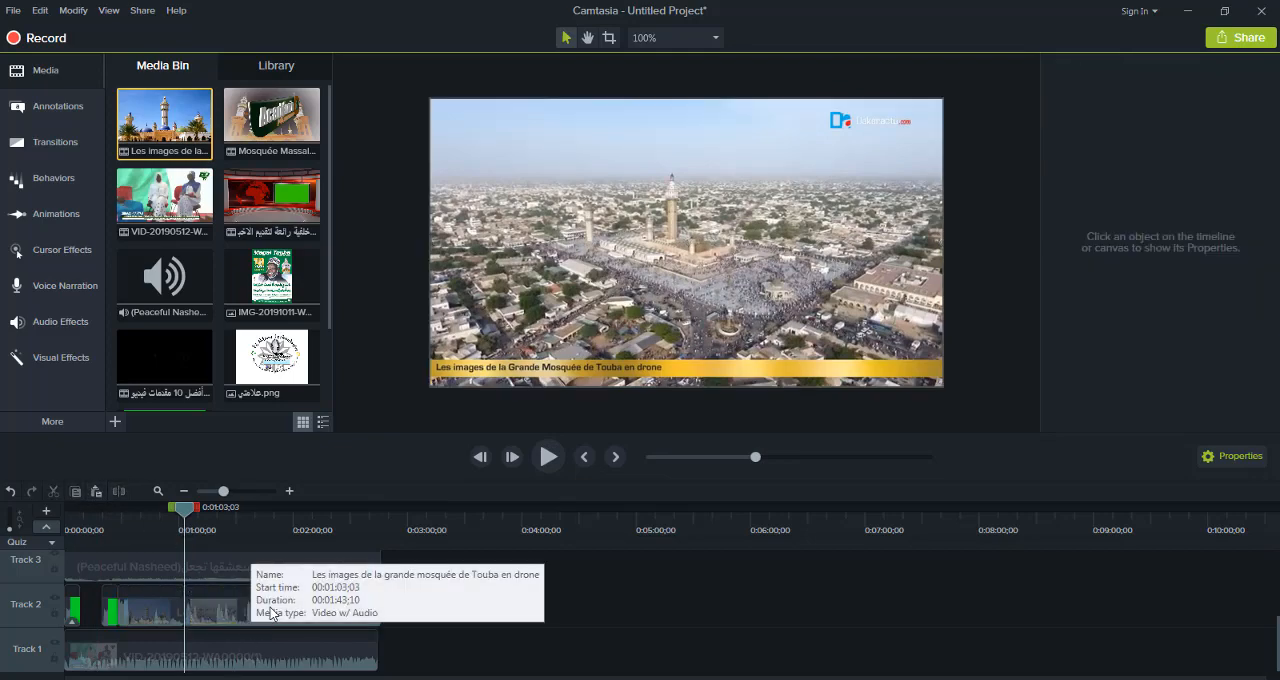
left_click_drag(231, 617, 477, 617)
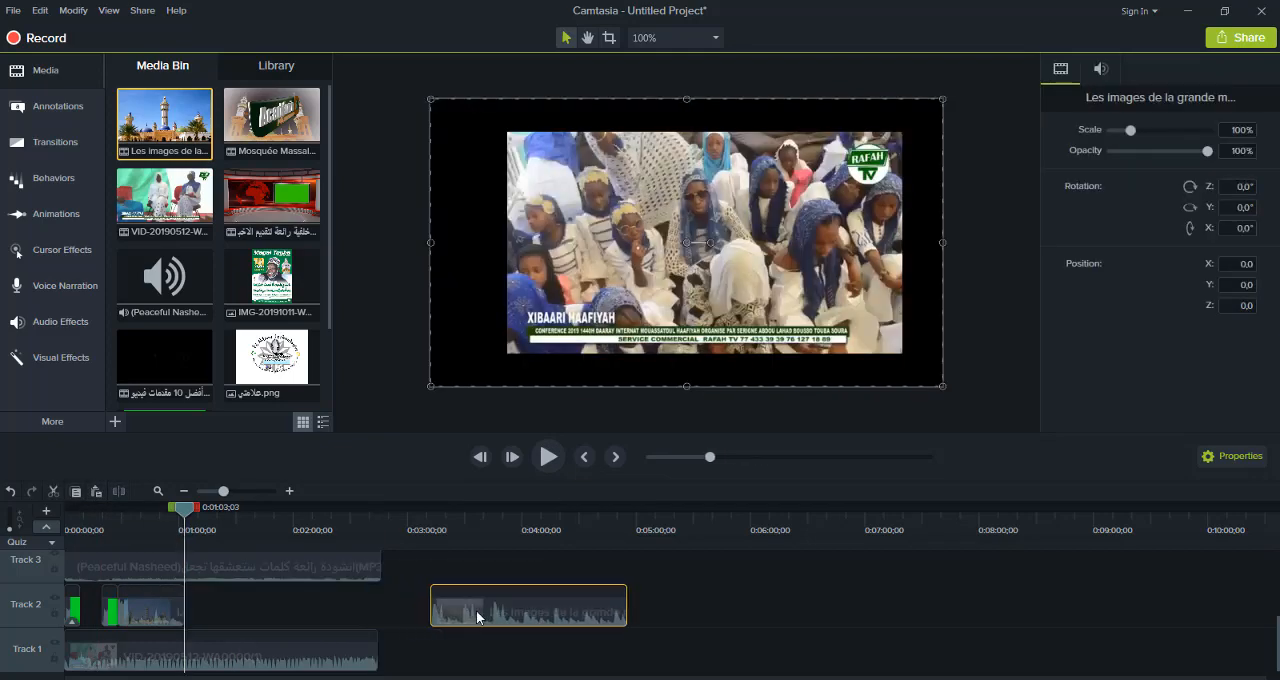
key("Delete")
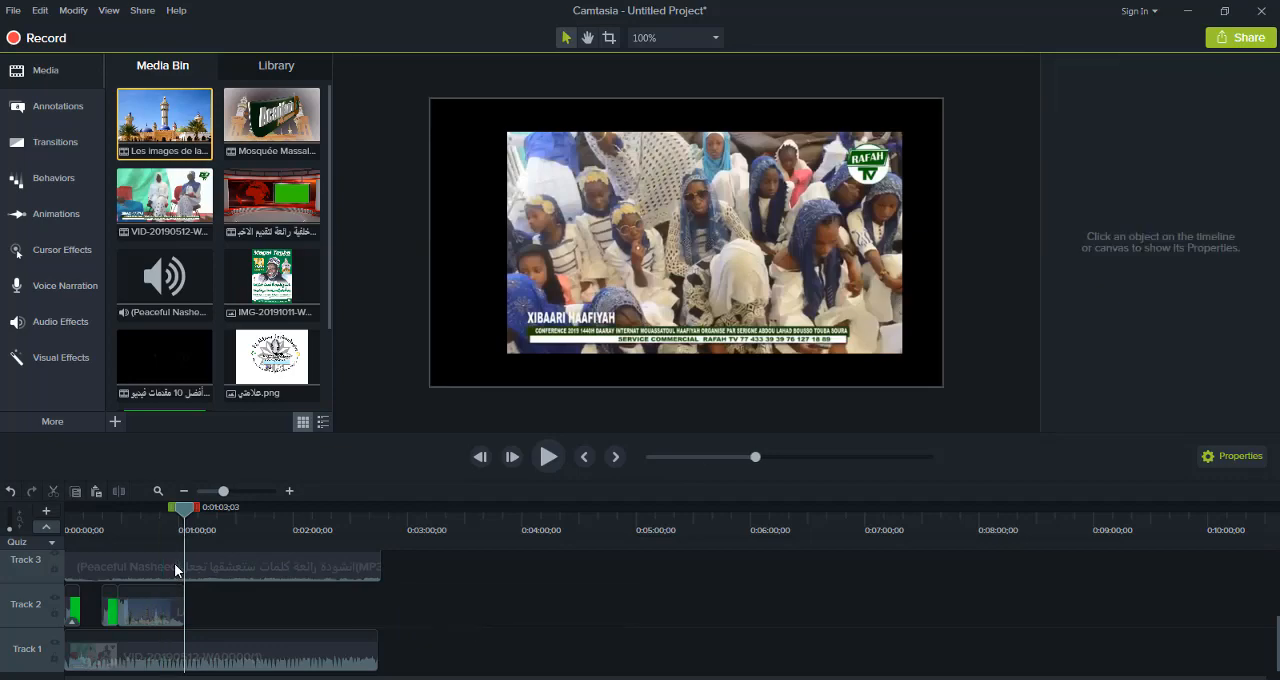
left_click(171, 592)
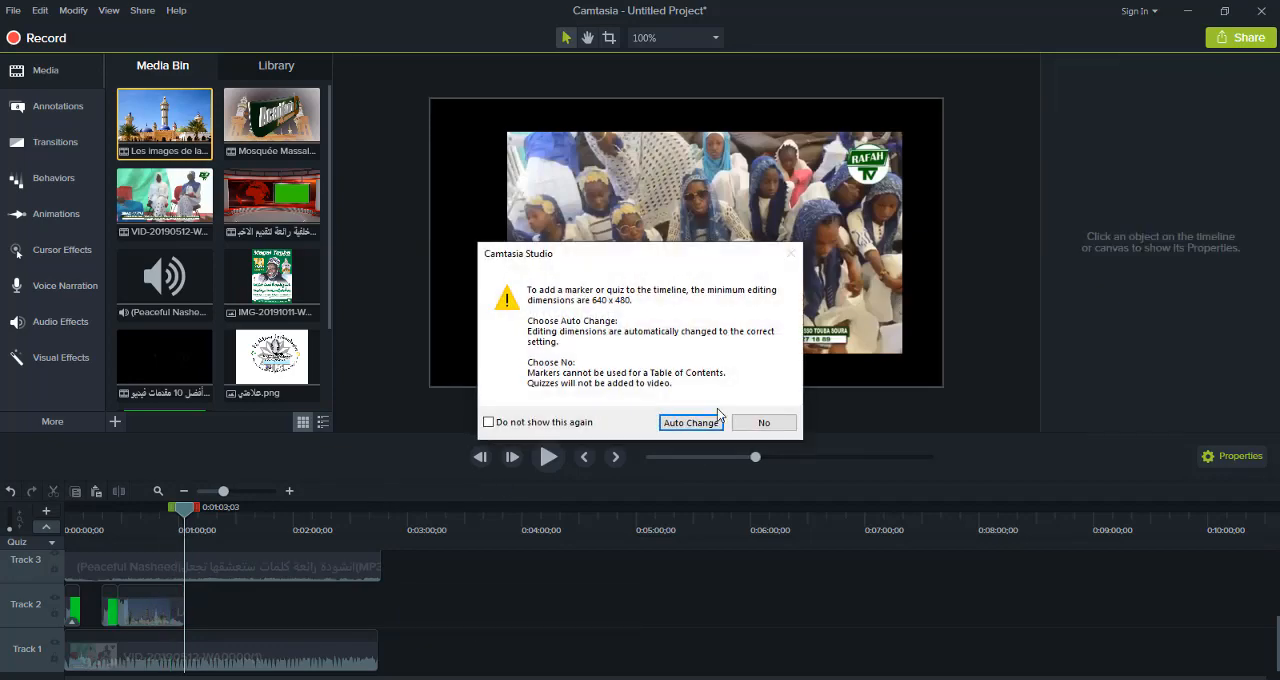
Undo the quiz added to the mosque video on Track 2, then extend that video to the end of the Track 3 audio
left_click(762, 423)
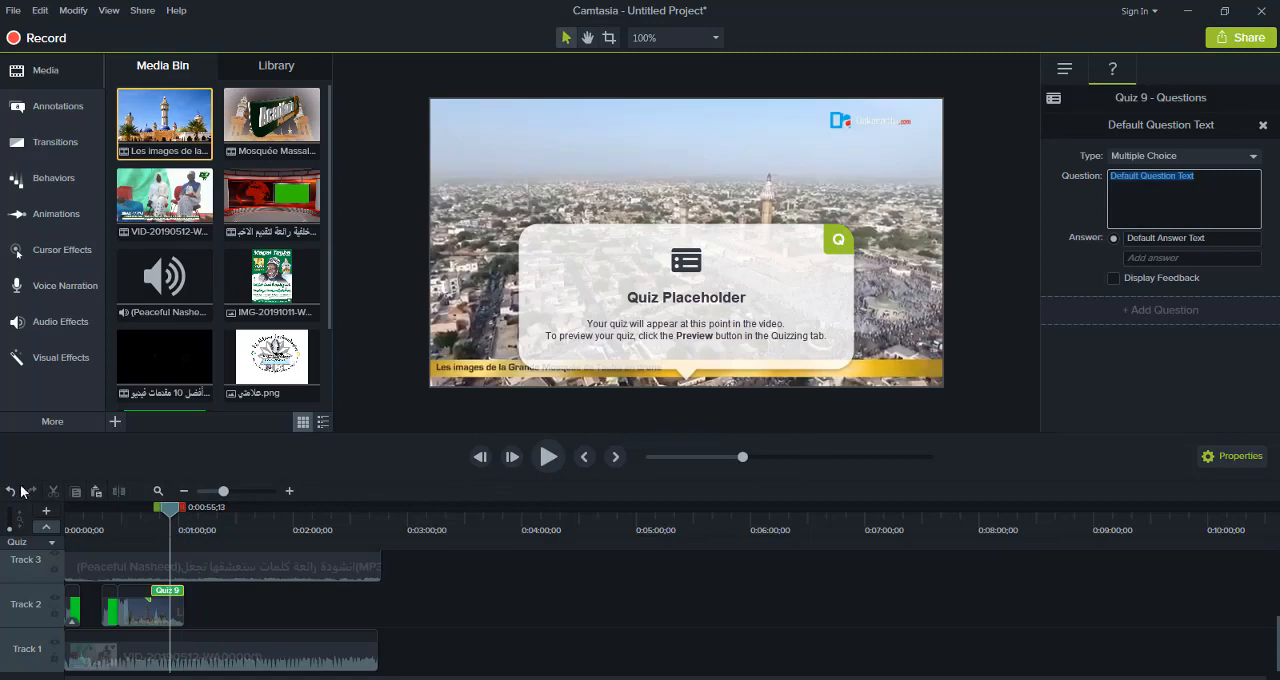
left_click(12, 490)
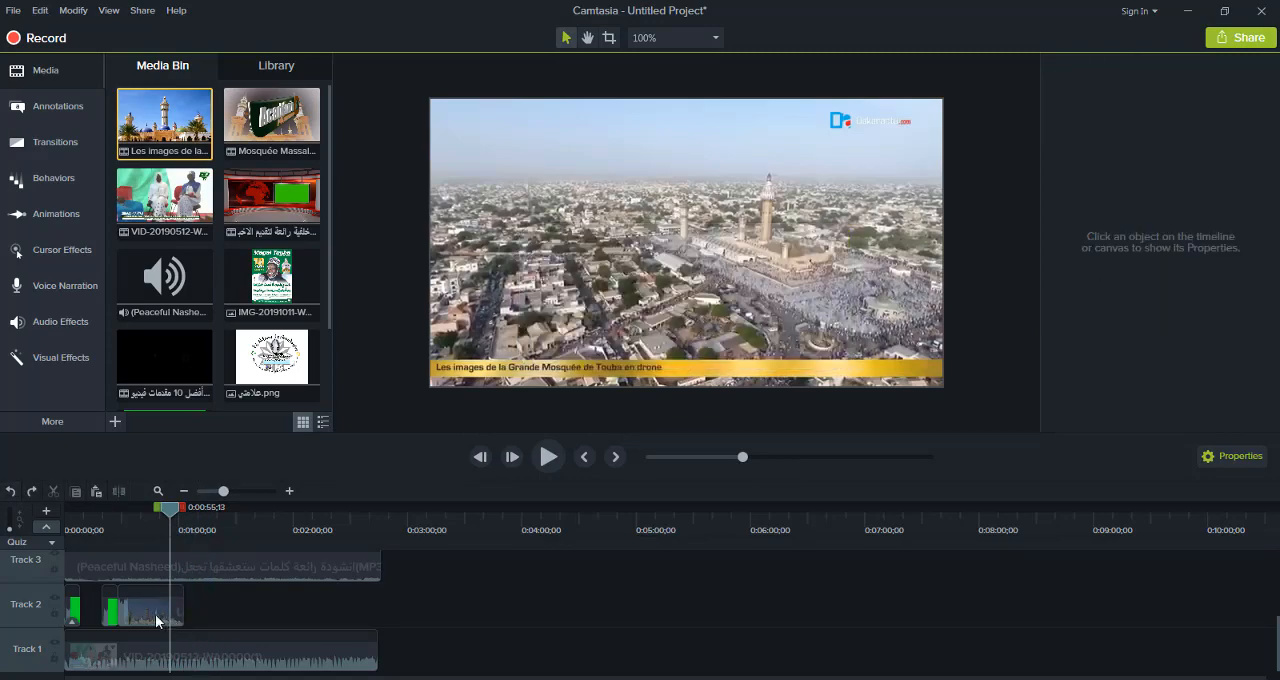
left_click(158, 619)
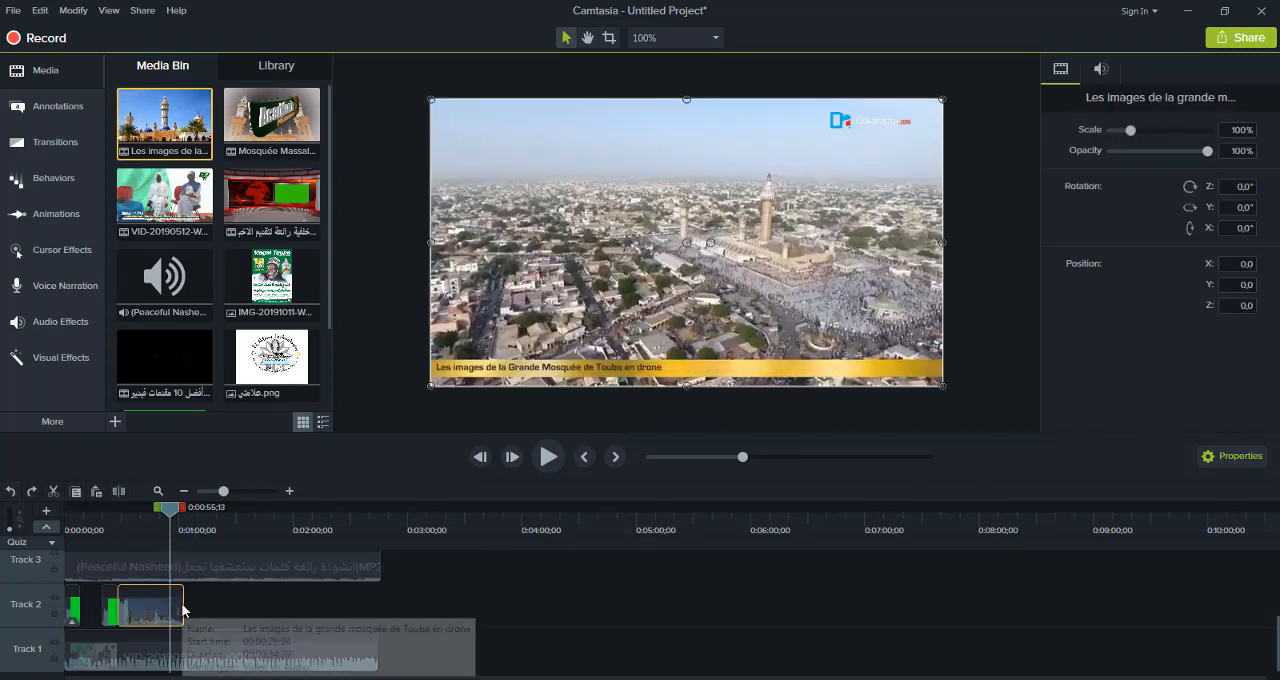
left_click_drag(183, 607, 380, 595)
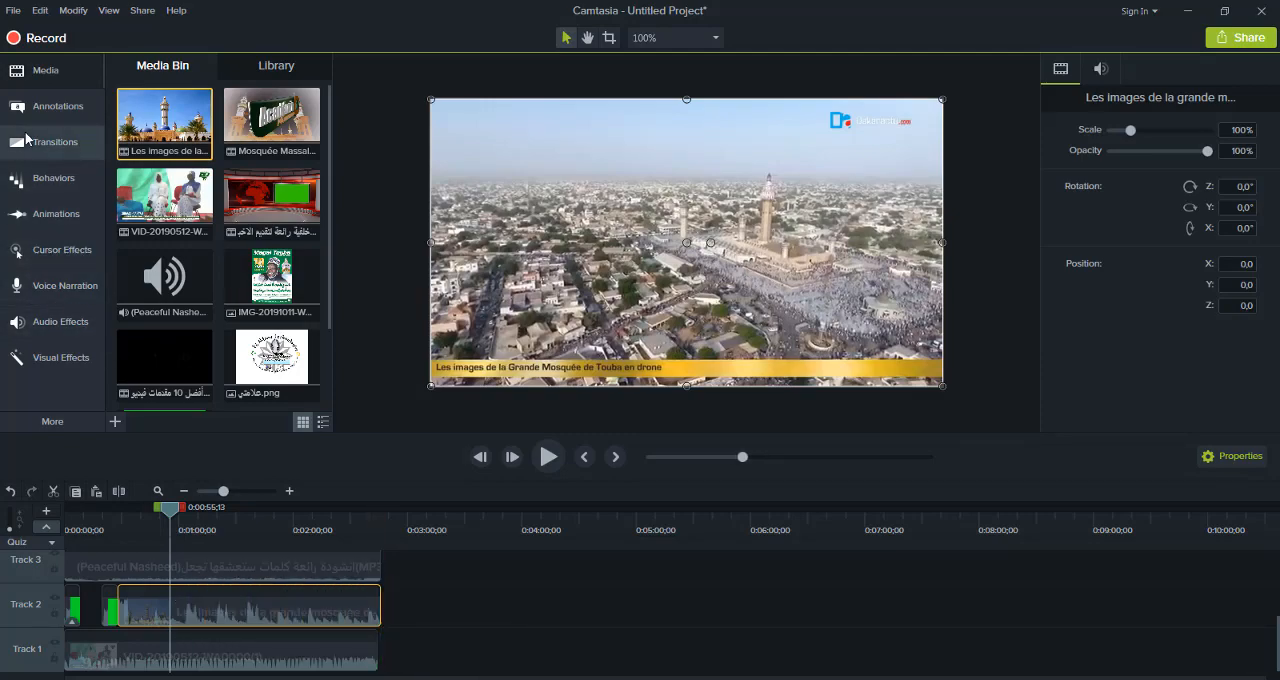
Apply the Circle stretch transition and the Reveal behavior to the VID-20190512 video on Track 1
left_click(30, 141)
left_click_drag(151, 248, 145, 541)
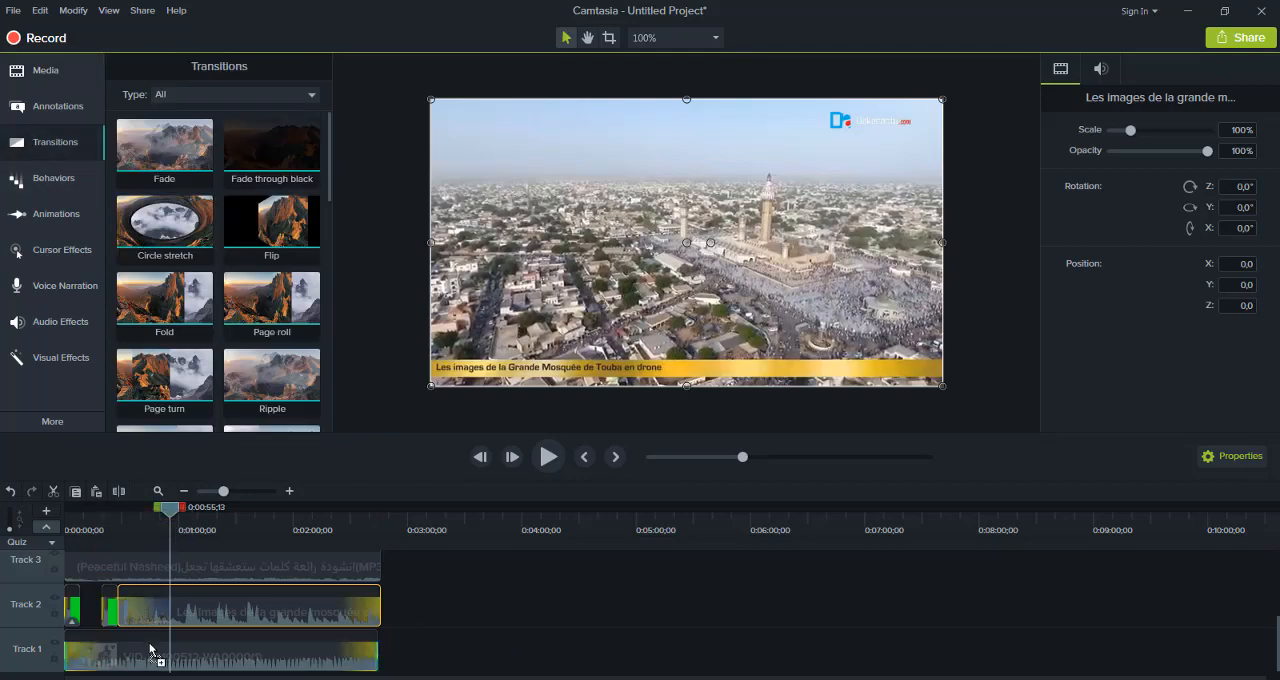
left_click_drag(150, 651, 147, 593)
left_click(68, 176)
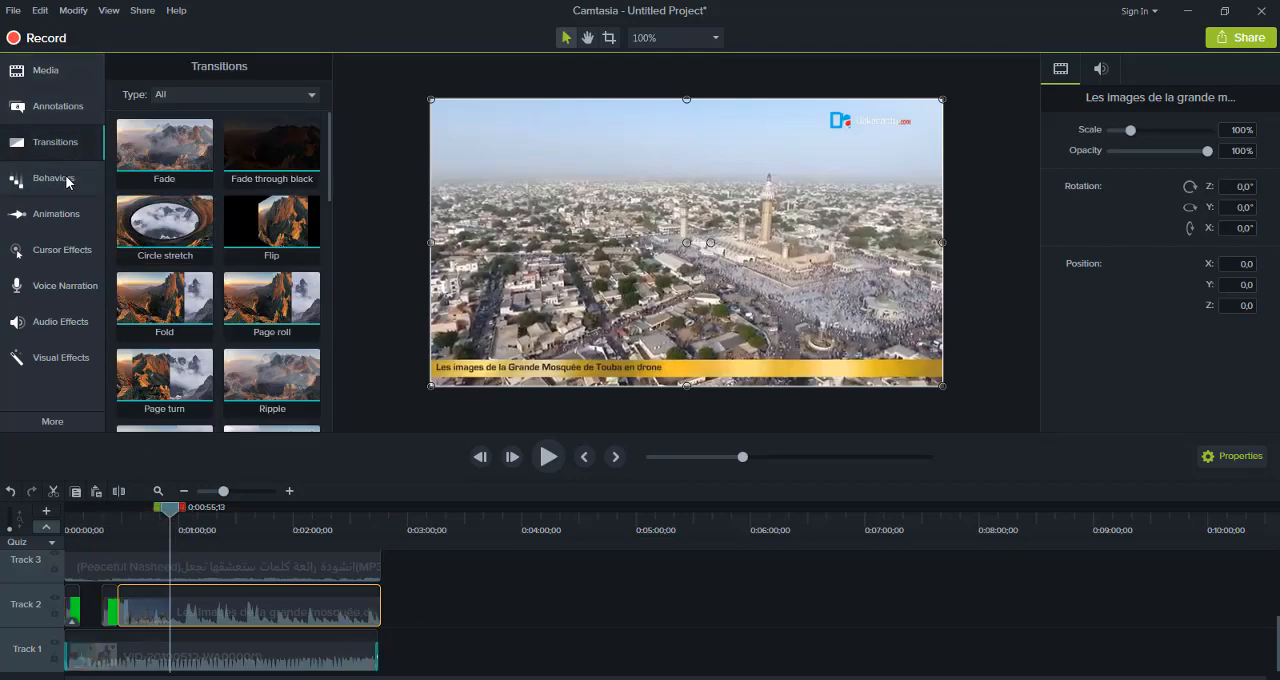
left_click_drag(256, 277, 228, 660)
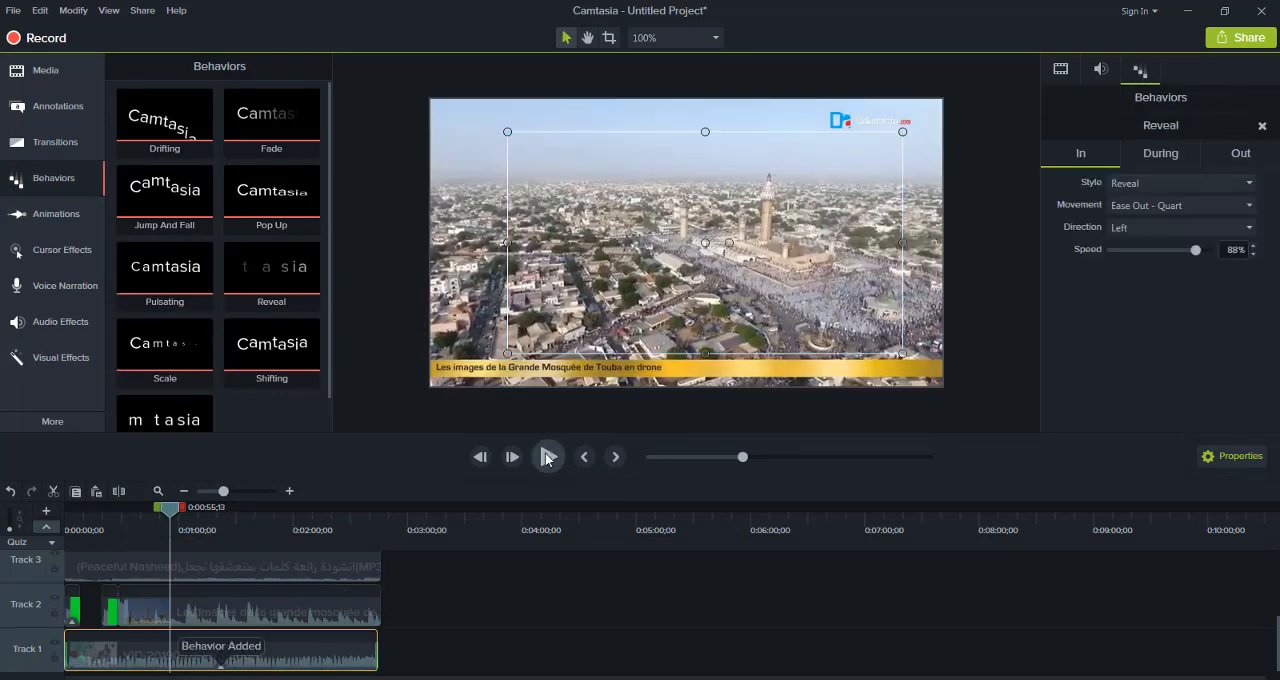
Preview the timeline up to about 0:01:06 and try to resize the mosque video on the canvas
left_click(548, 457)
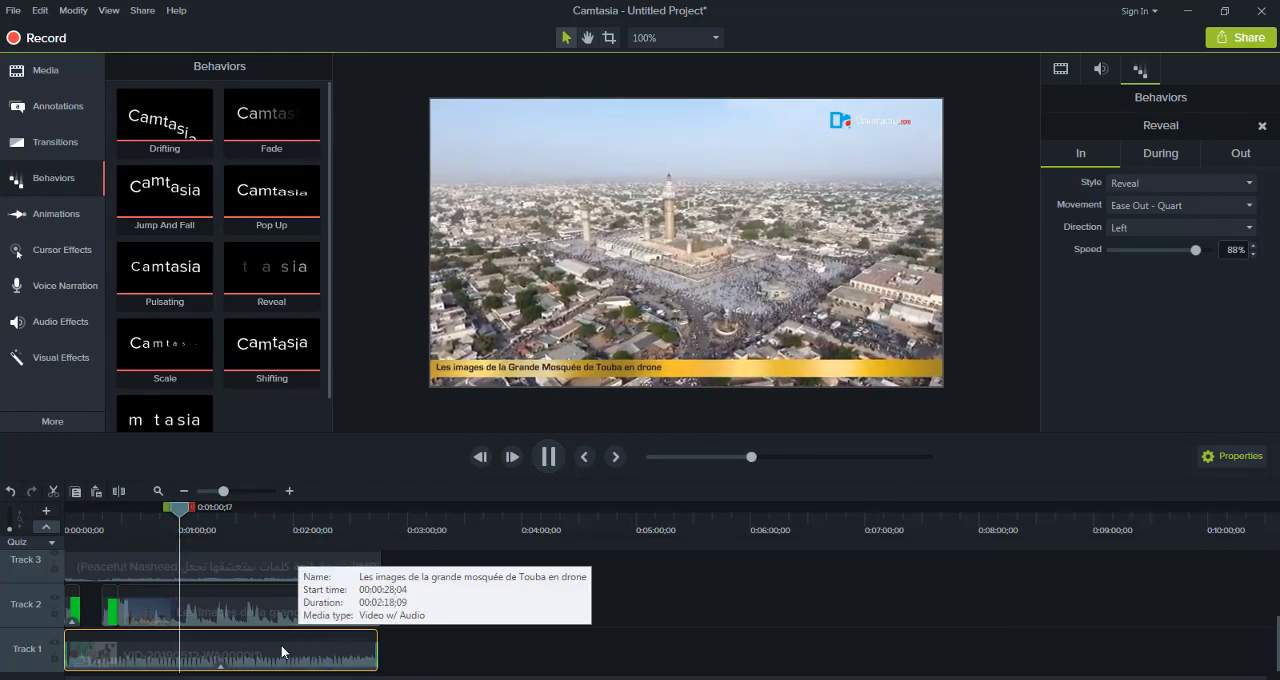
left_click(263, 615)
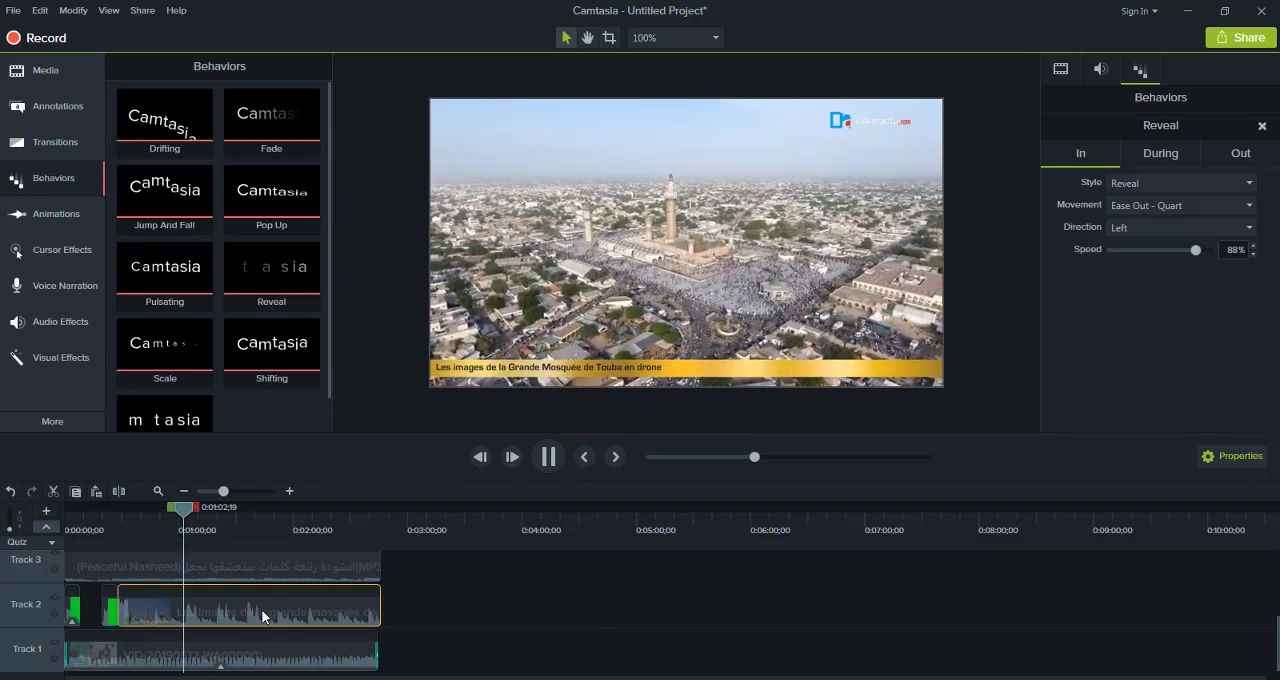
left_click(256, 666)
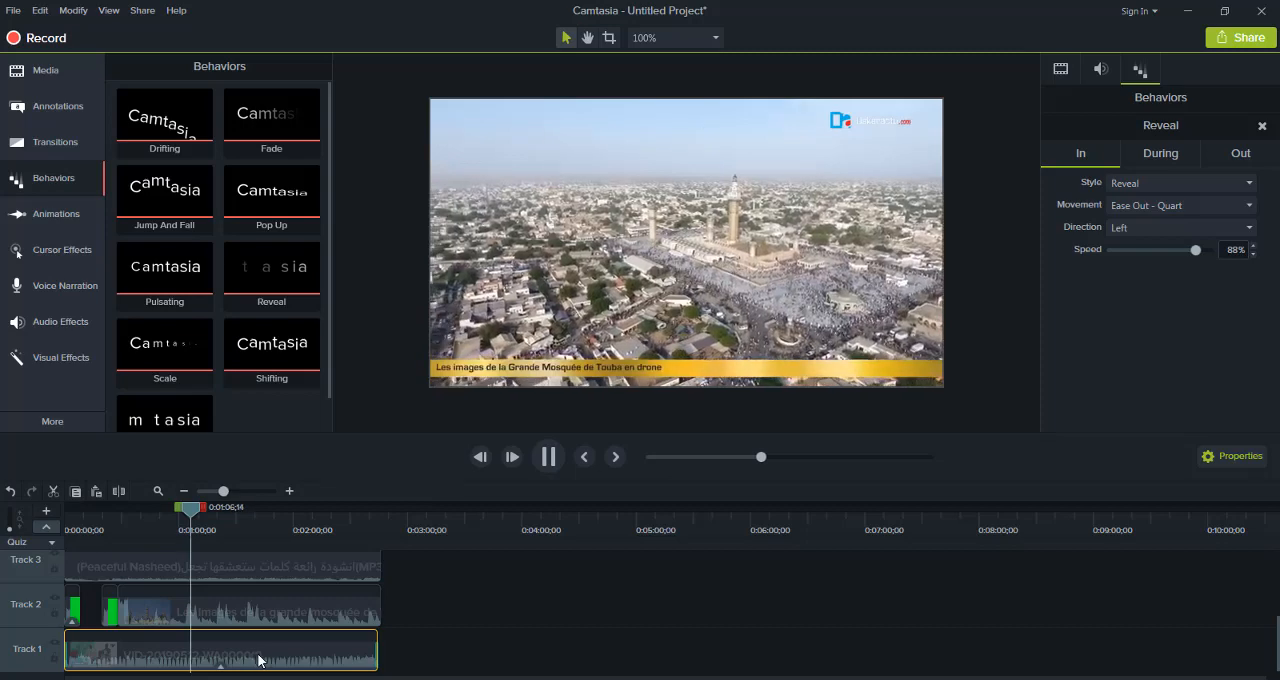
left_click_drag(258, 659, 263, 661)
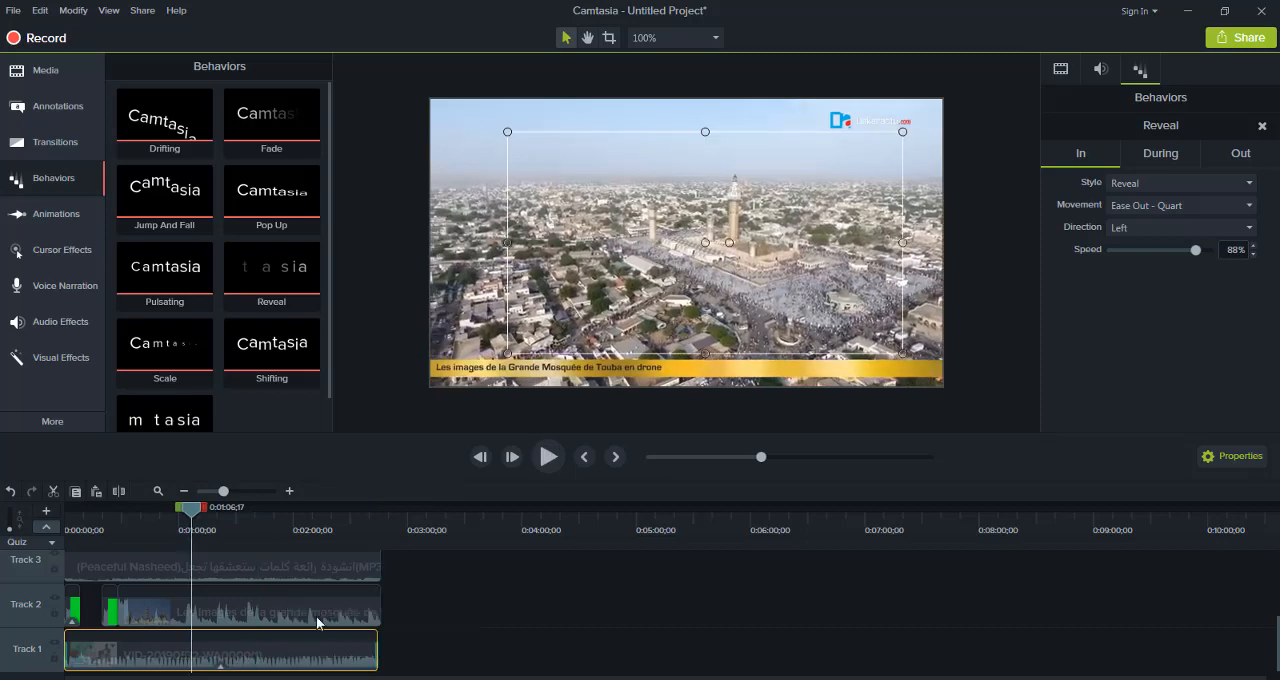
left_click(441, 375)
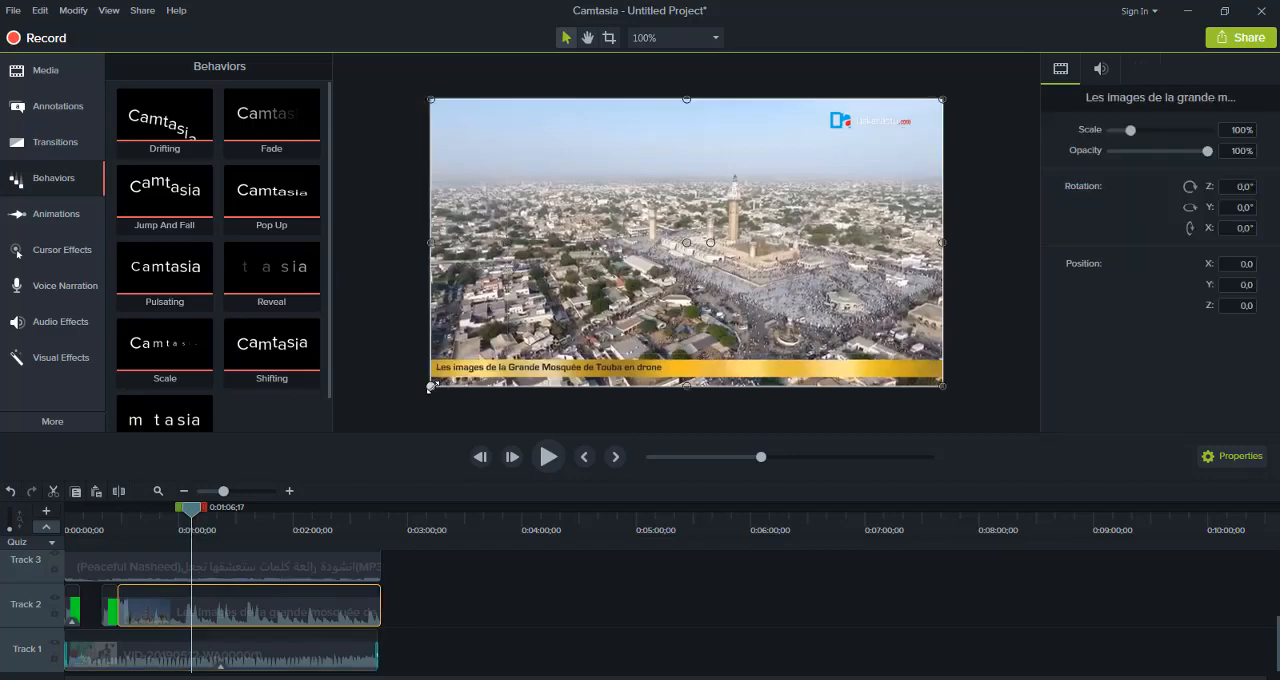
left_click_drag(431, 386, 436, 288)
Swap the two videos, putting the mosque video at the start of Track 1 and VID-20190512 on Track 2 right after the green-screen clip
left_click_drag(240, 660, 595, 593)
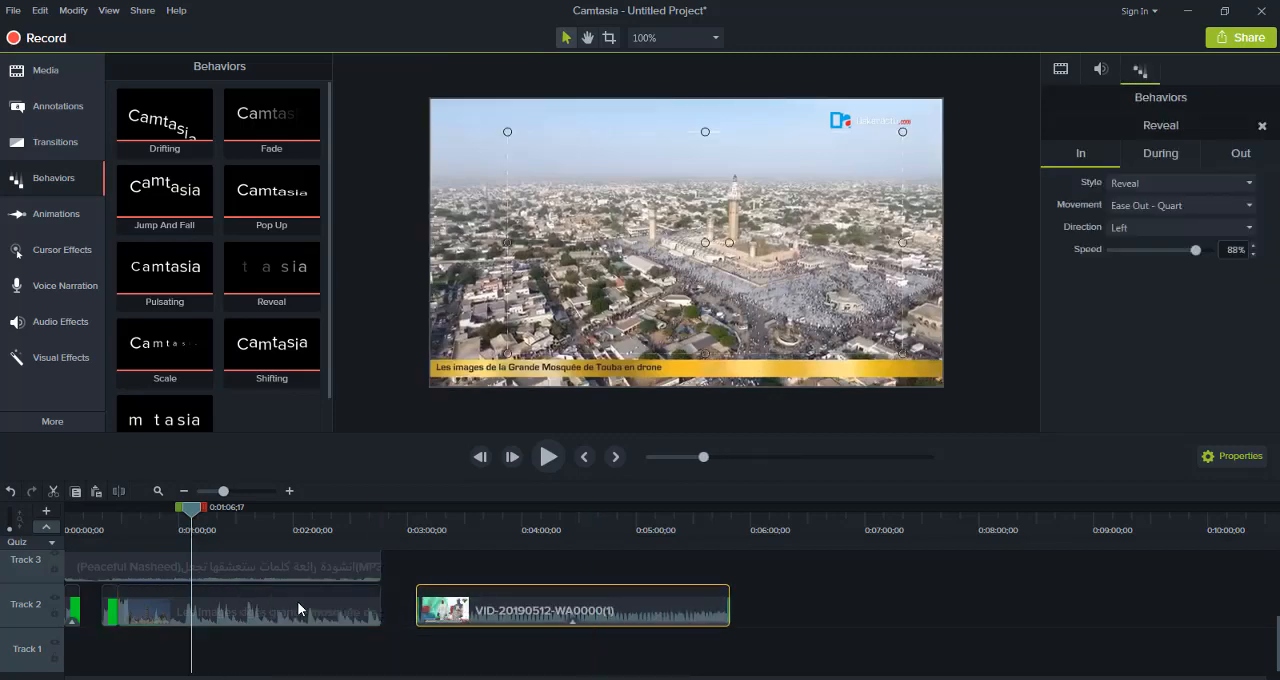
left_click_drag(298, 608, 260, 650)
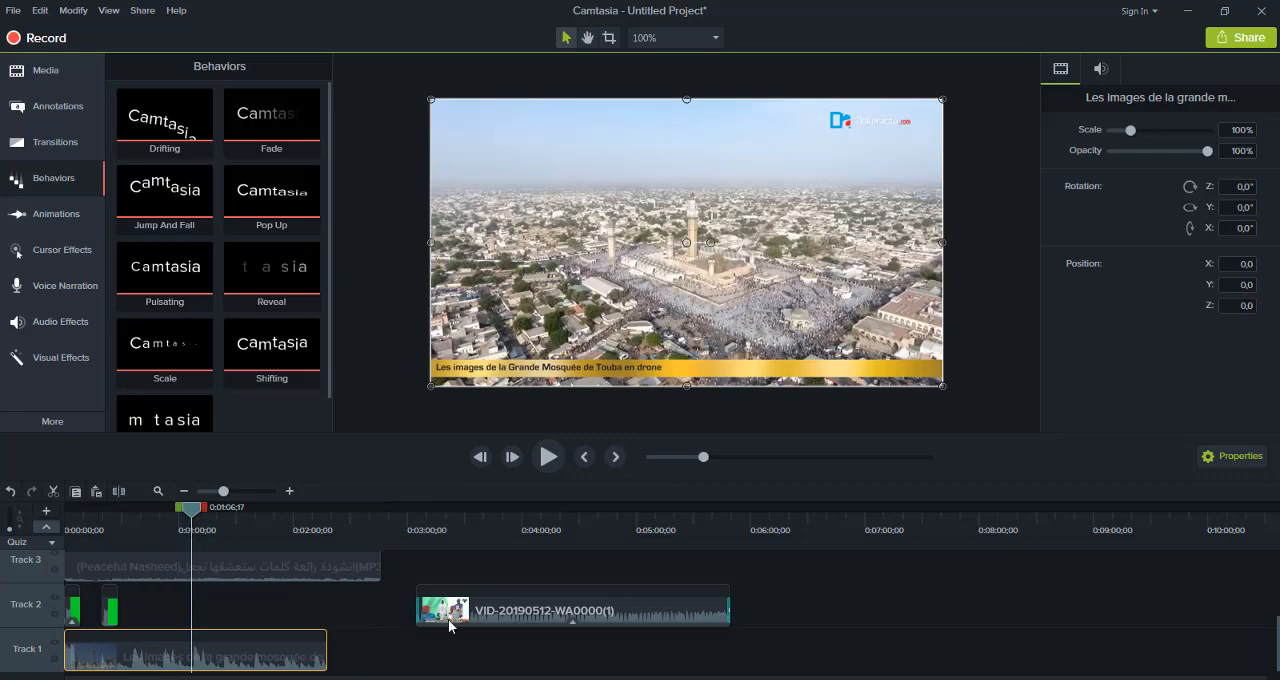
left_click_drag(508, 608, 158, 620)
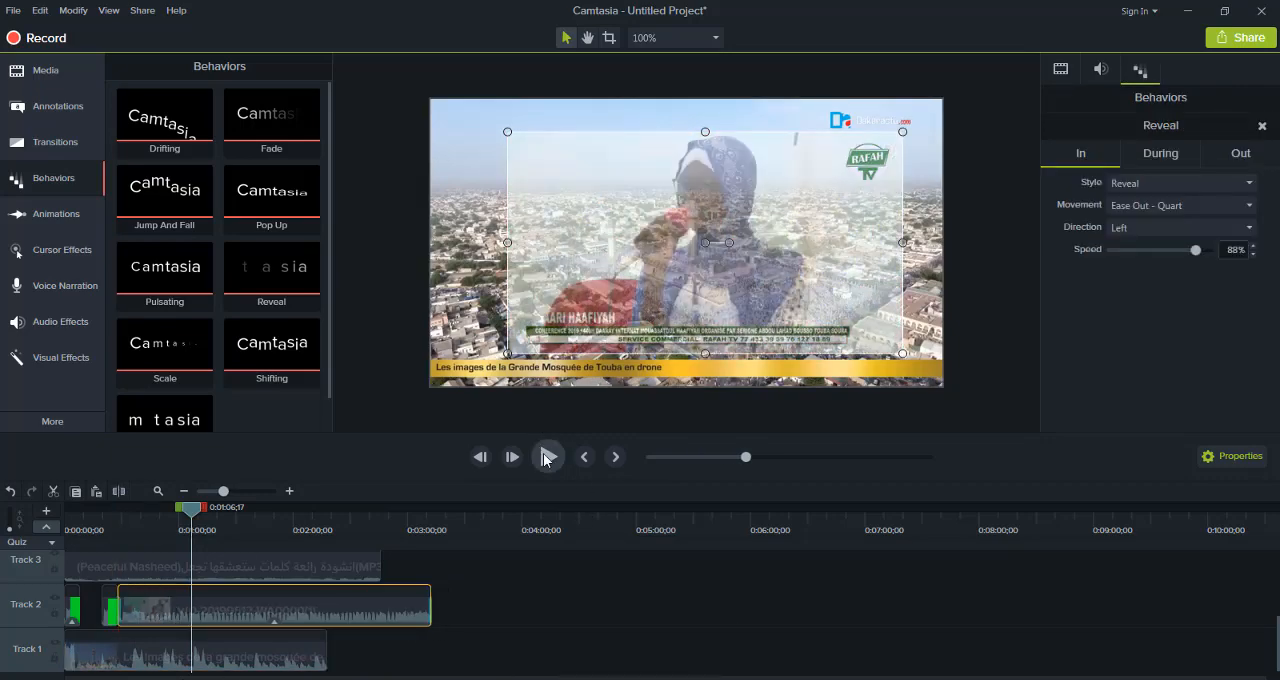
Preview the layered videos, set the Reveal behavior's In speed on VID-20190512 to 65%, and resume playback
left_click(548, 457)
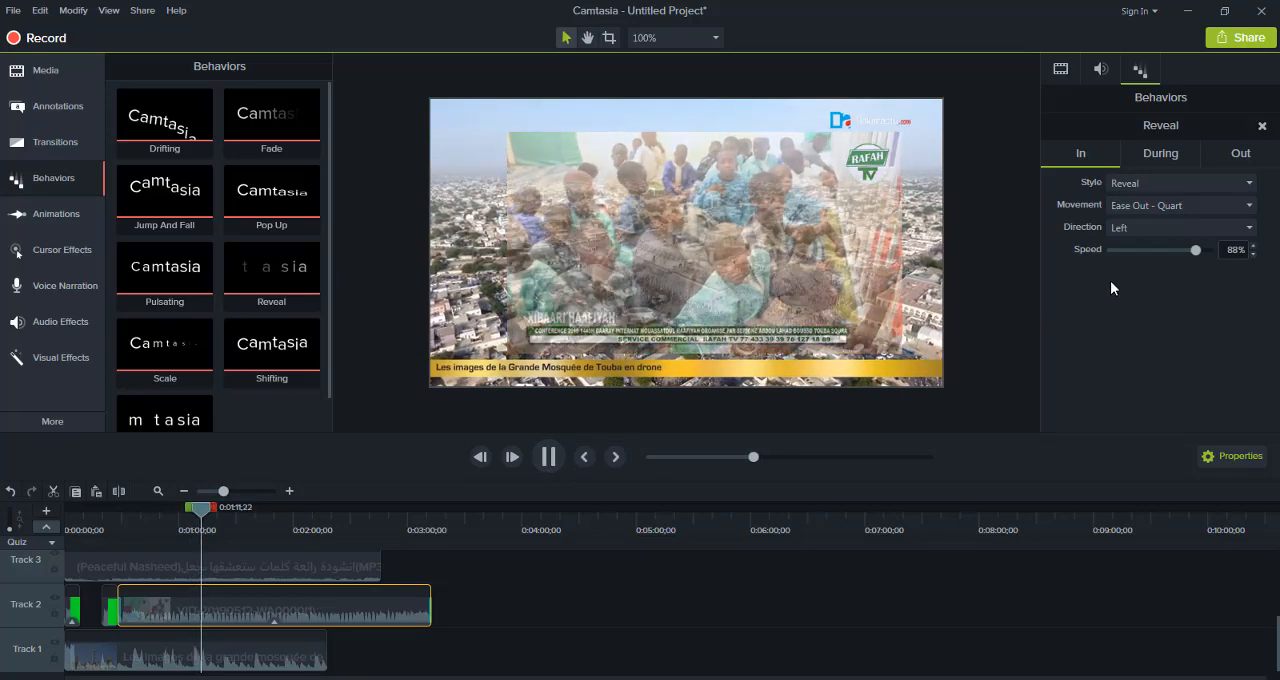
left_click_drag(1194, 250, 1179, 253)
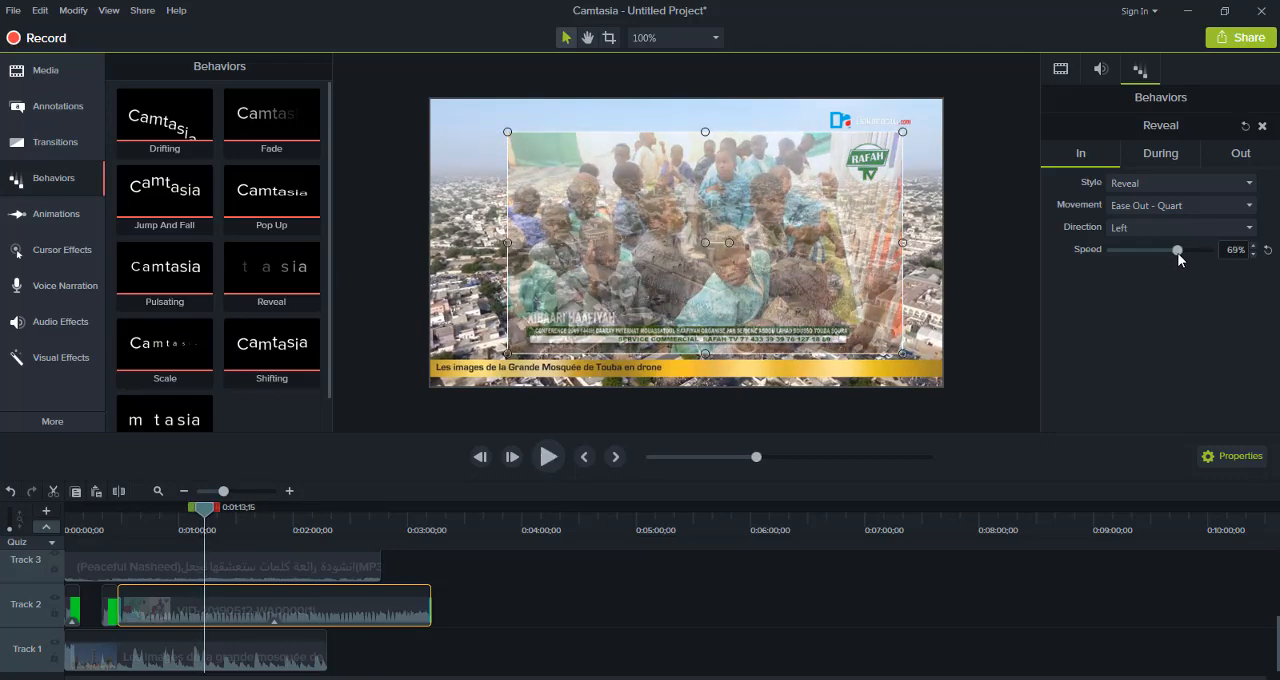
left_click_drag(1178, 253, 1174, 255)
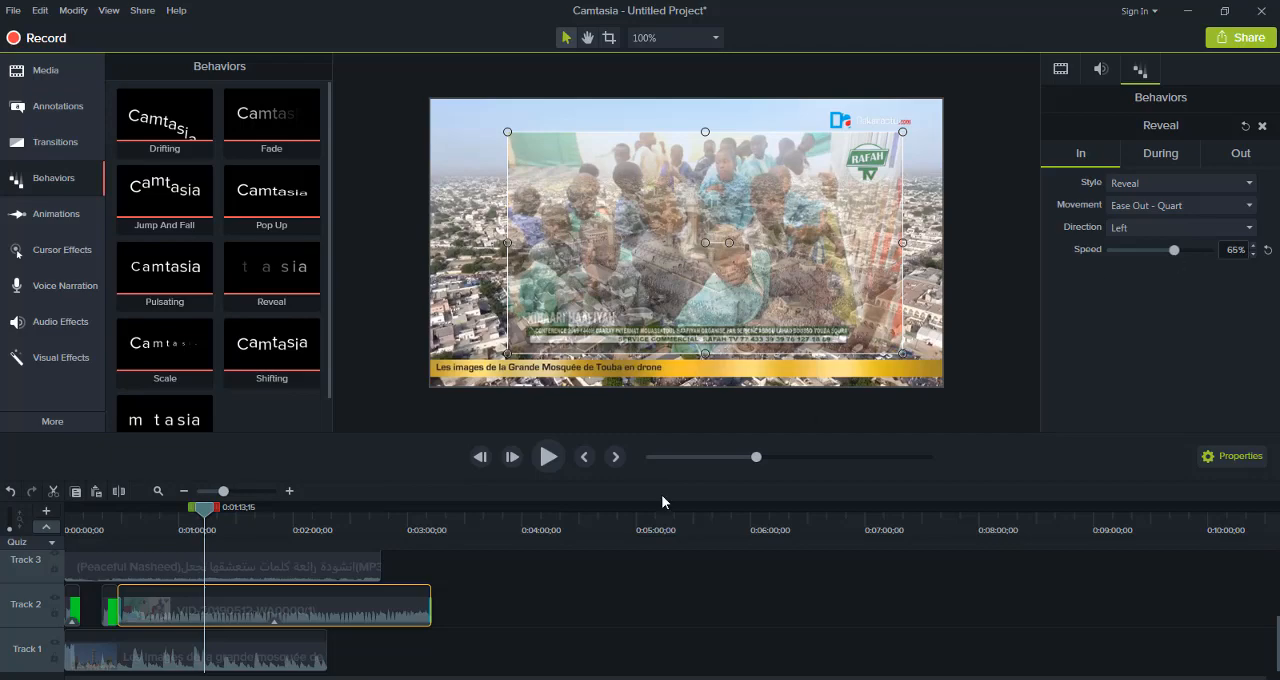
left_click(548, 457)
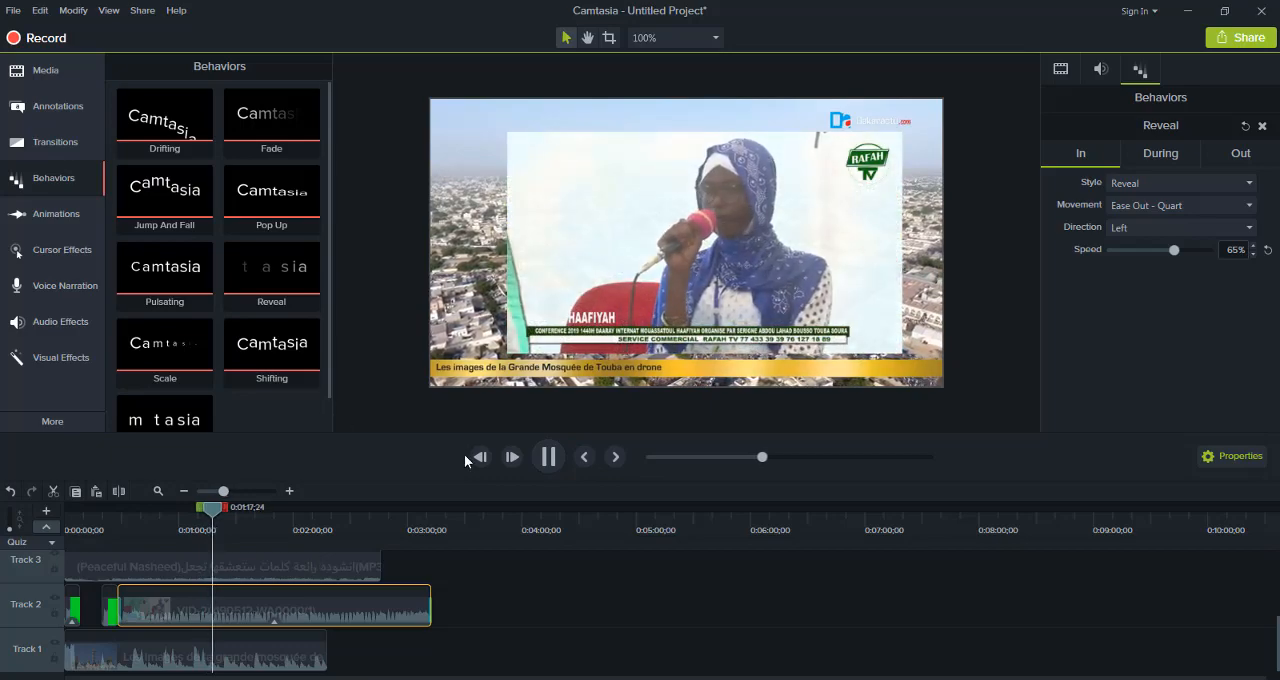
Start producing the video locally with the MP4 with Smart Player (up to 720p) preset, dismissing the registration warning
left_click(1248, 40)
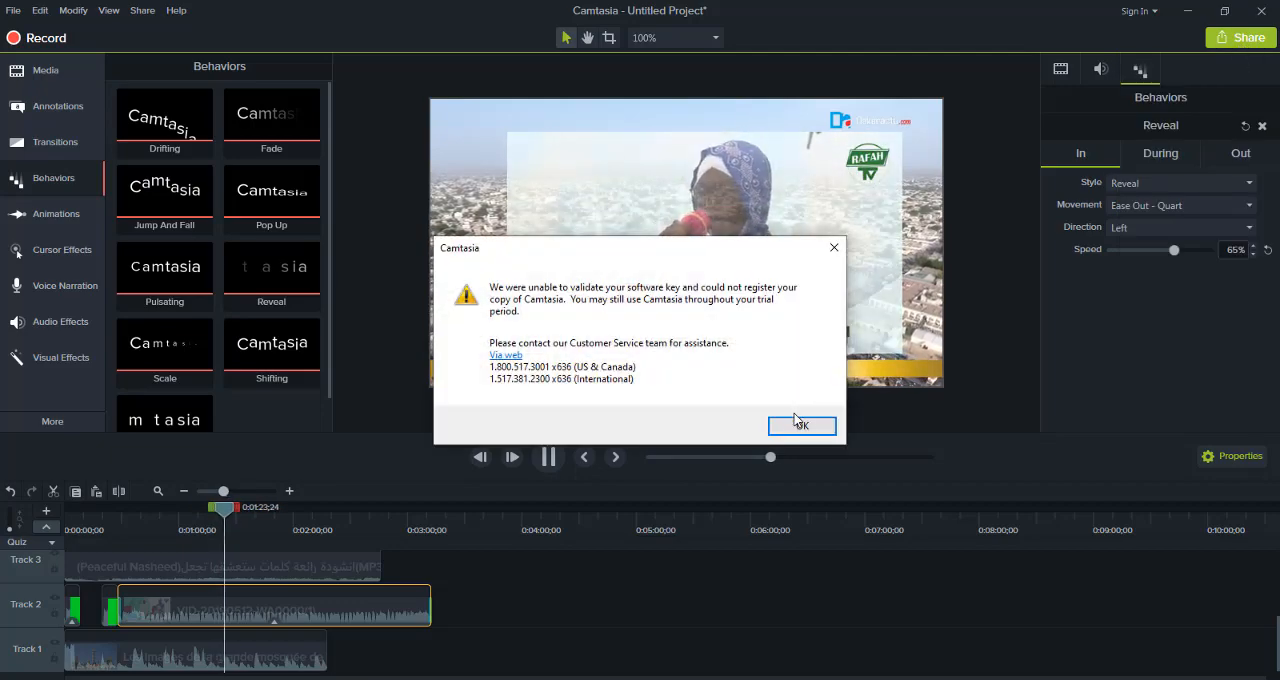
left_click(798, 427)
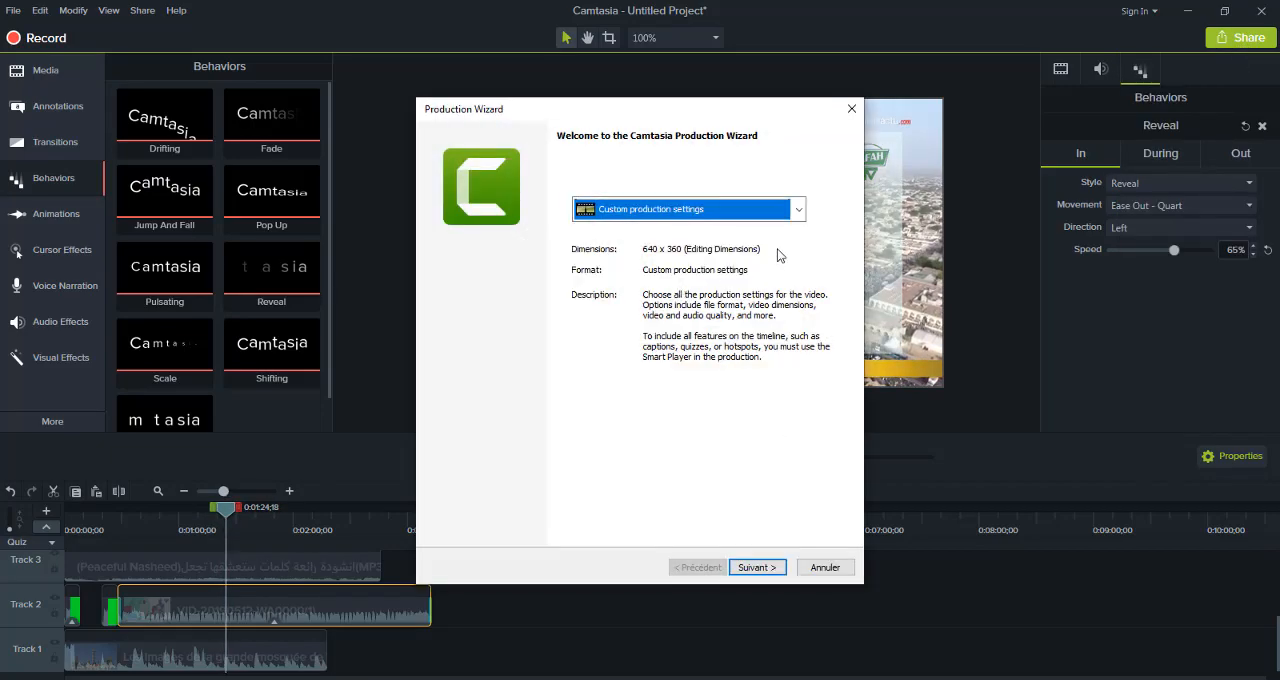
left_click(802, 211)
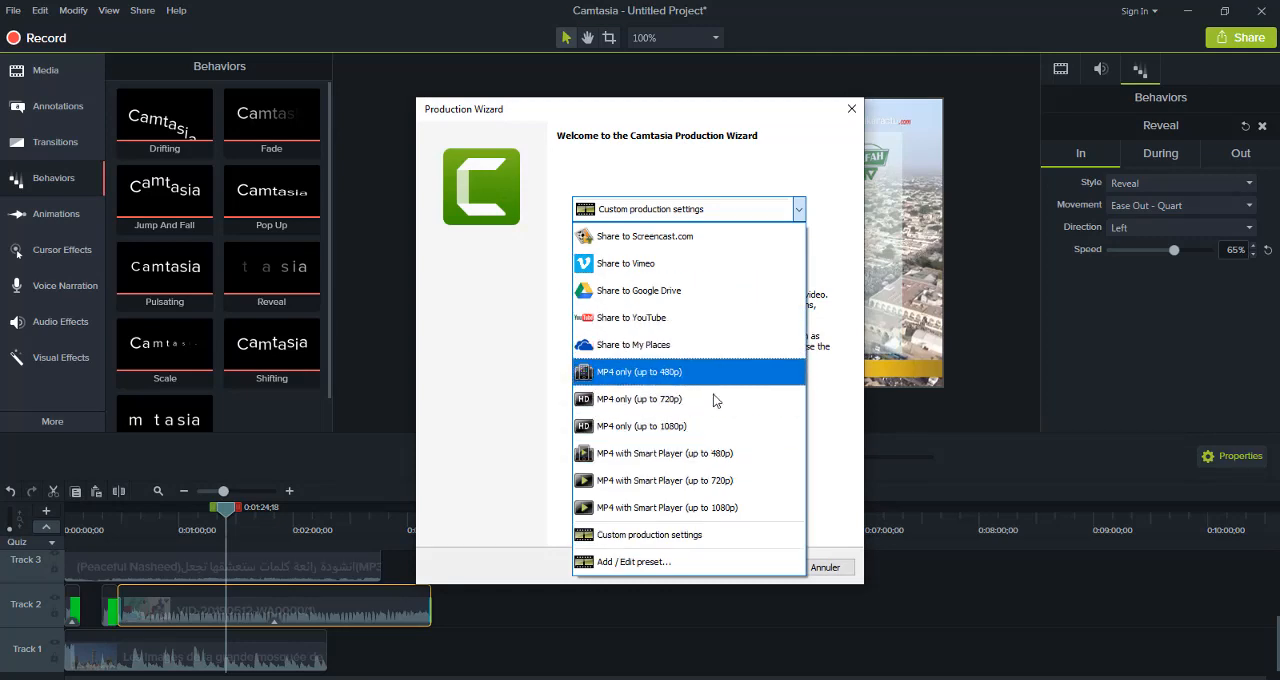
left_click(714, 481)
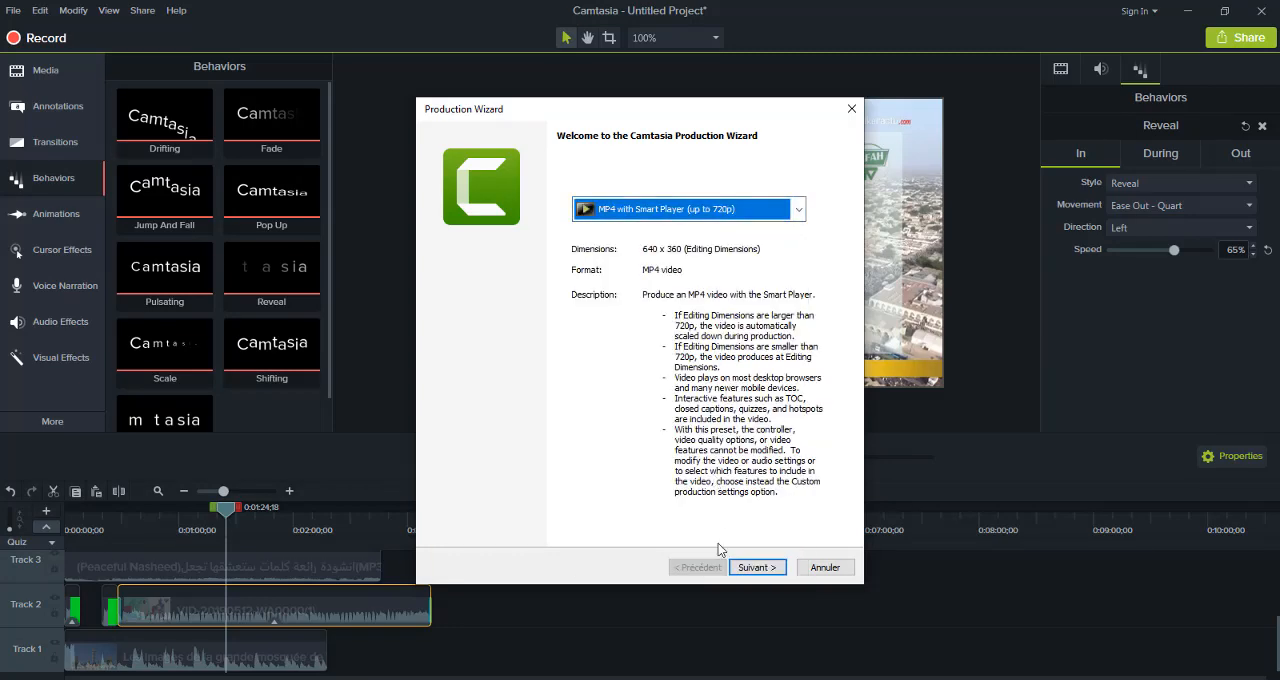
left_click(756, 567)
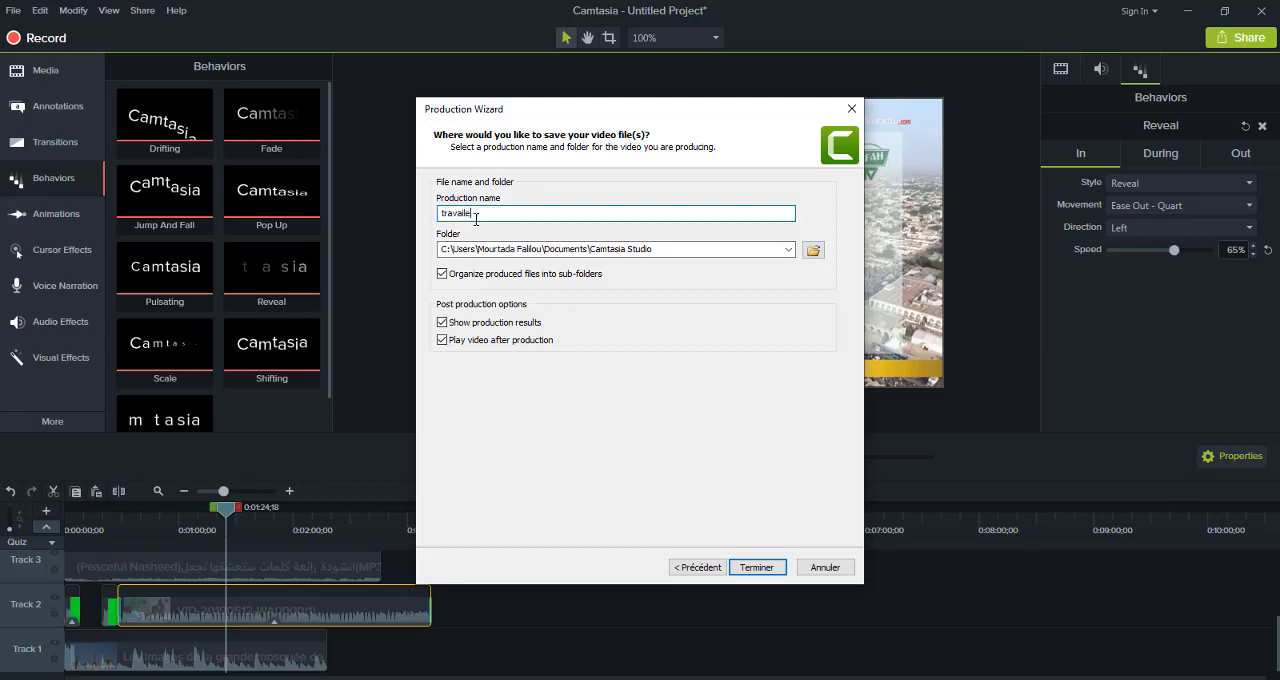
Name the production travaile, choose the desktop folder travaille as its destination, and start rendering
left_click(813, 250)
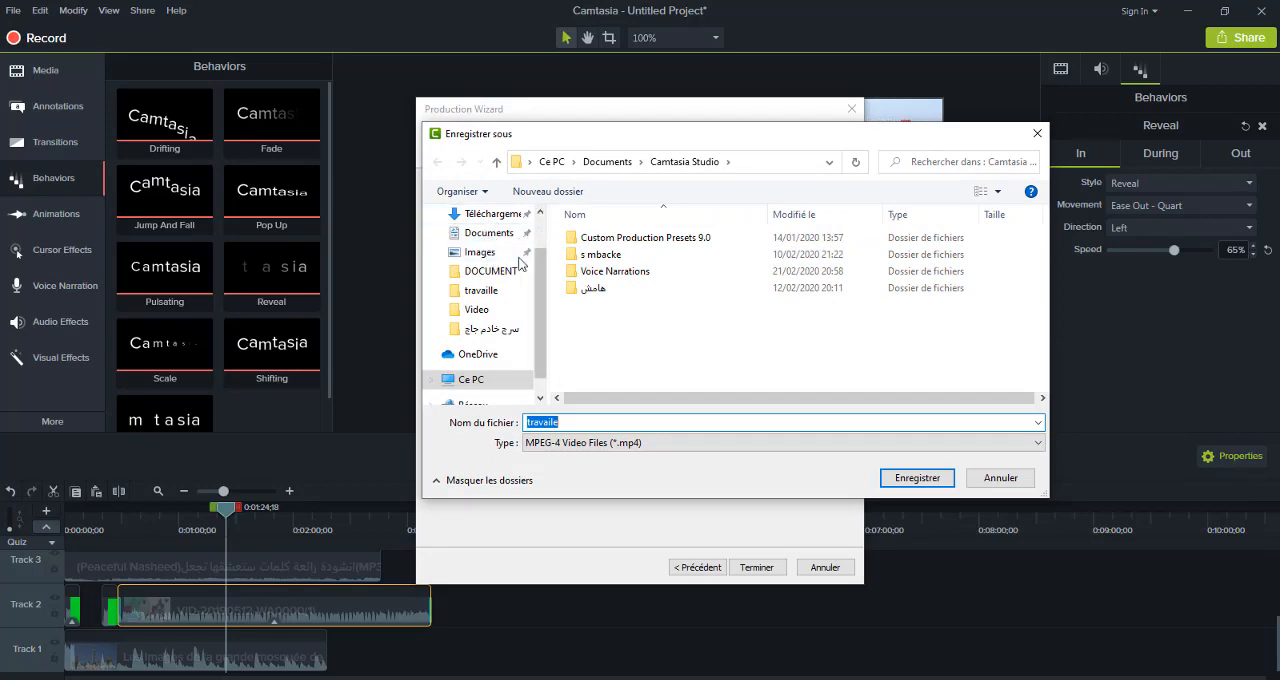
left_click(494, 293)
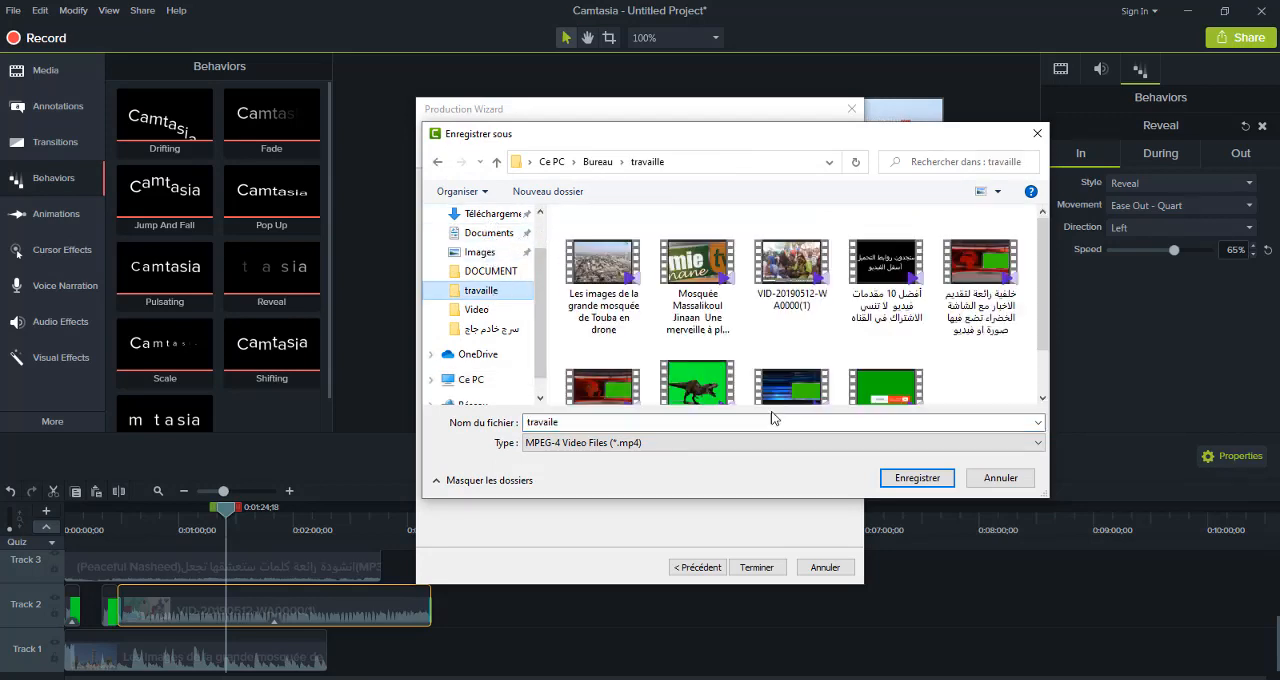
left_click(904, 481)
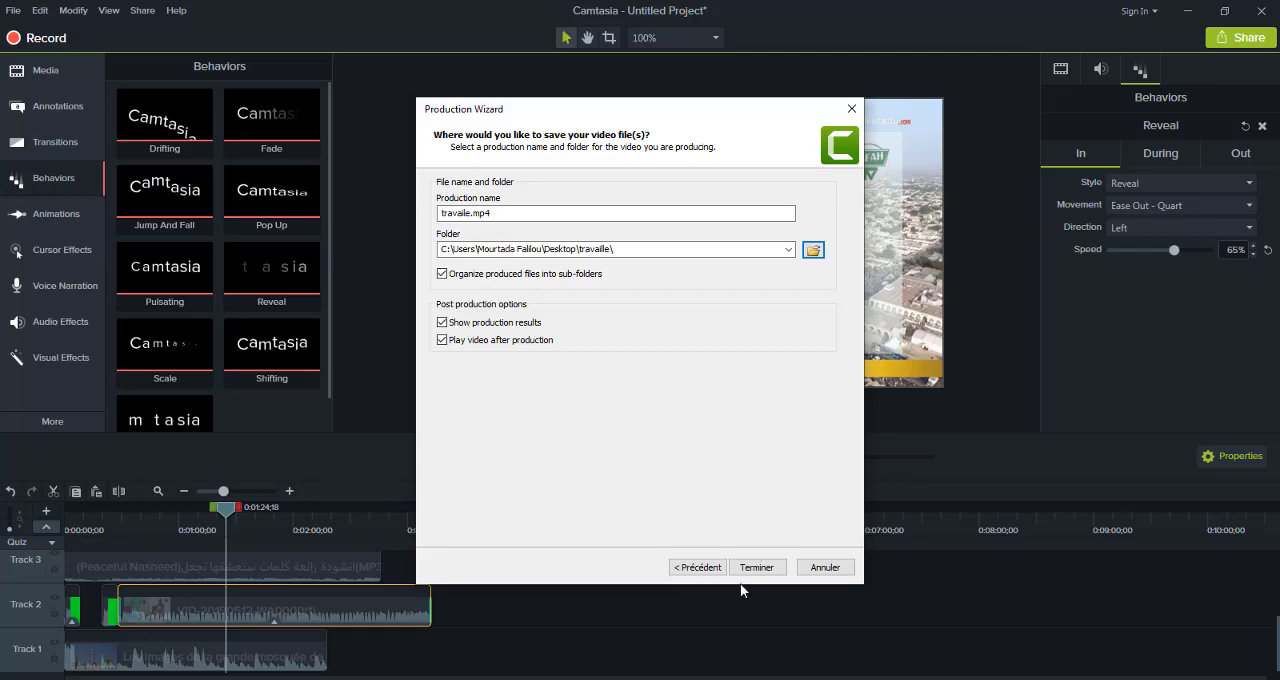
left_click(755, 568)
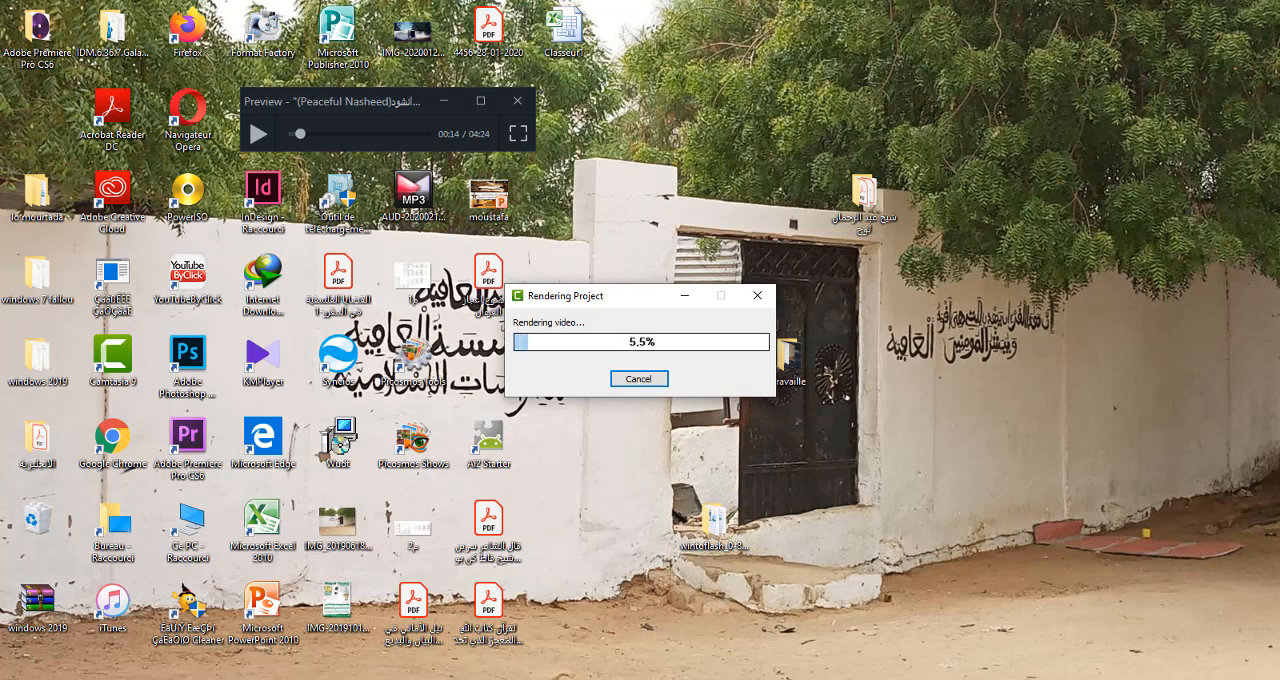
left_click(890, 679)
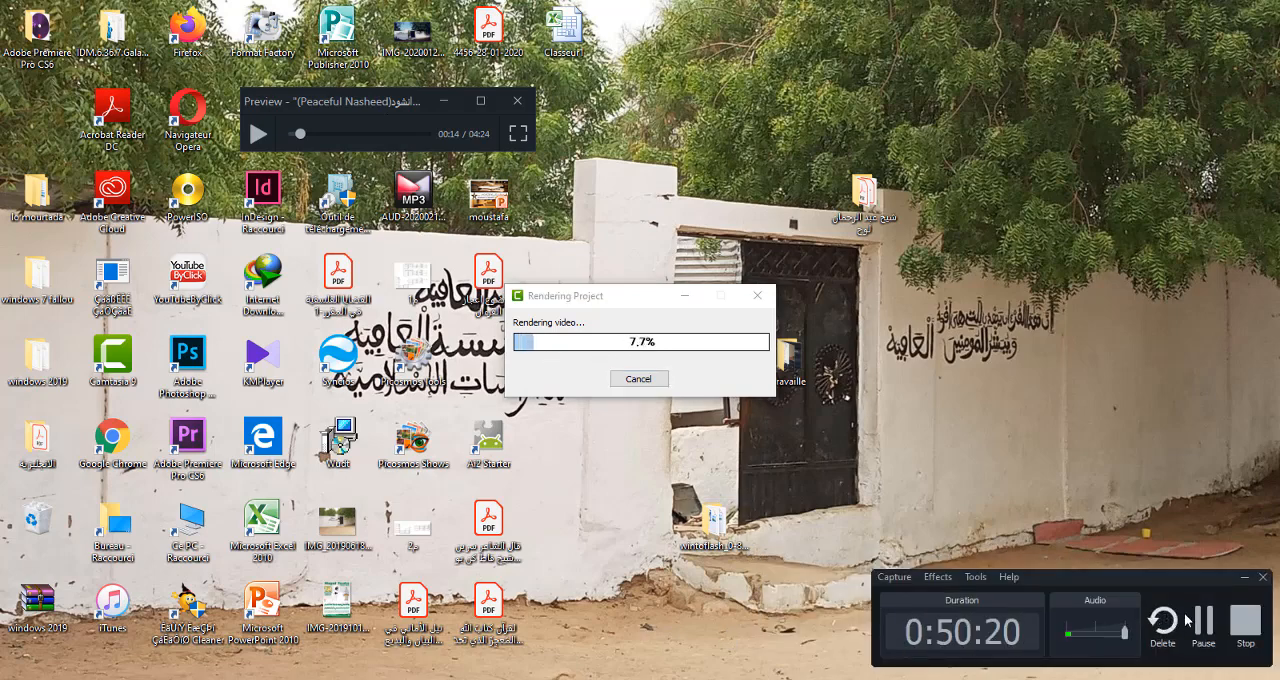
left_click(1201, 628)
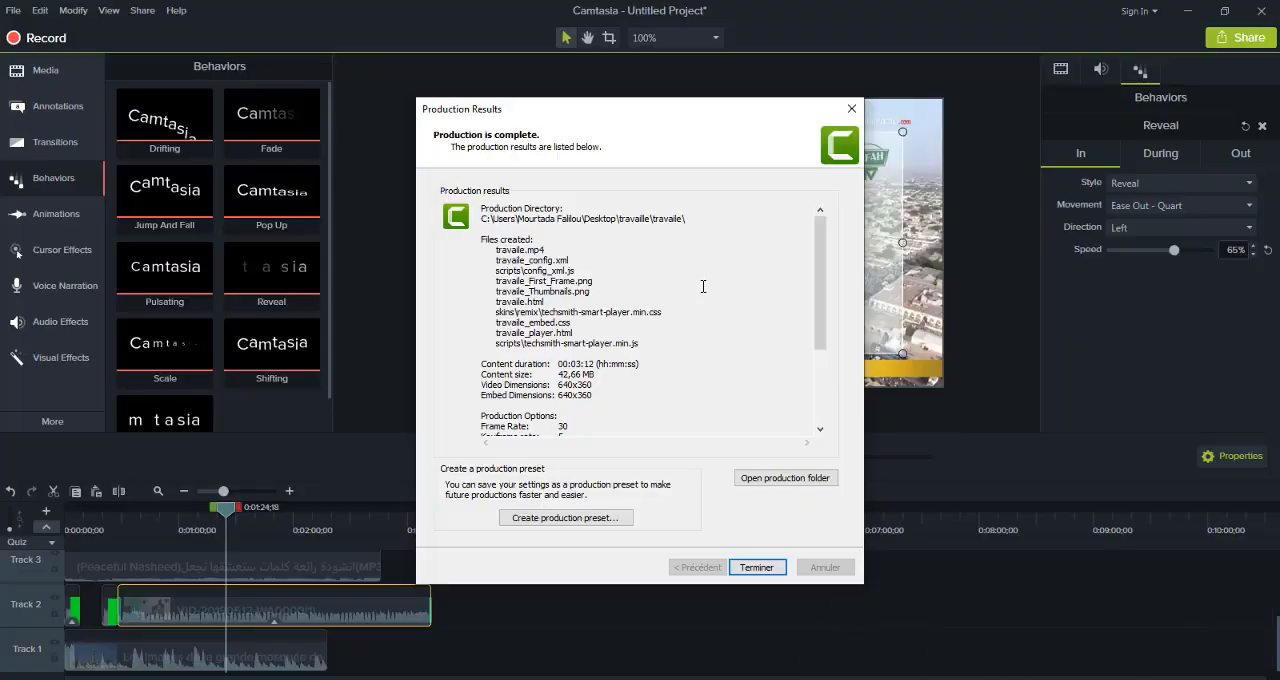
Close the production results, switch to File Explorer, and open the travaile output folder inside the desktop folder travaille
left_click(758, 568)
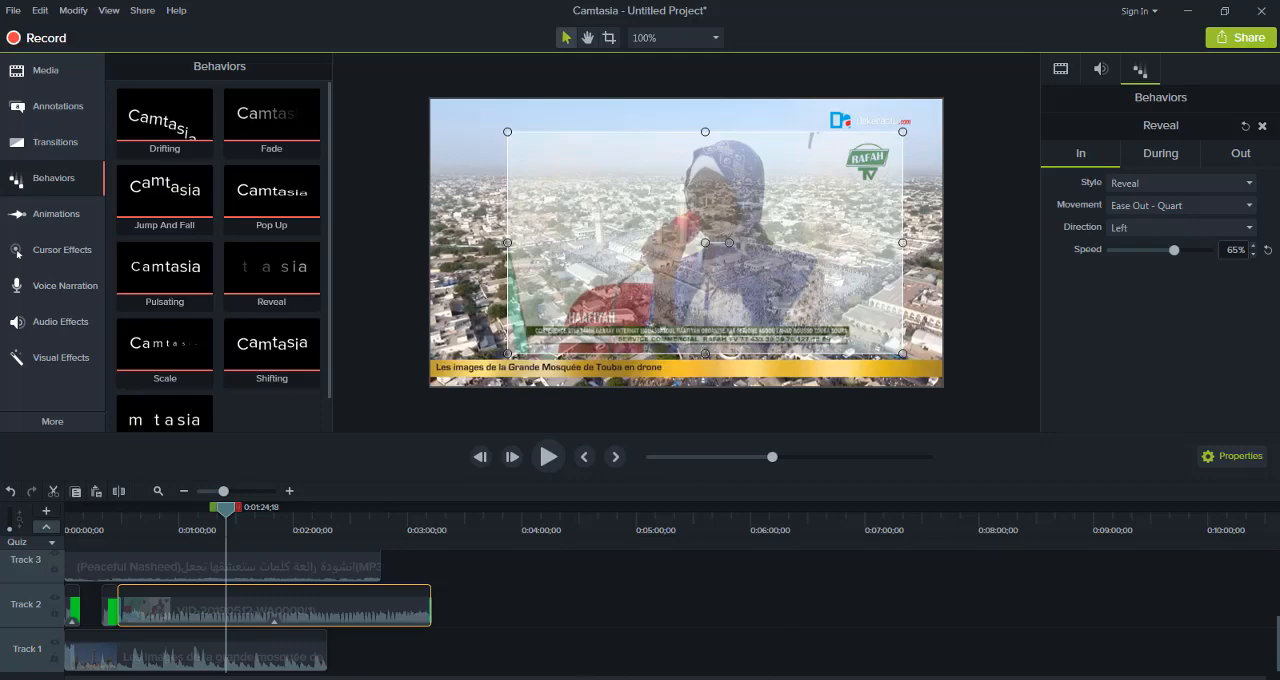
left_click(370, 679)
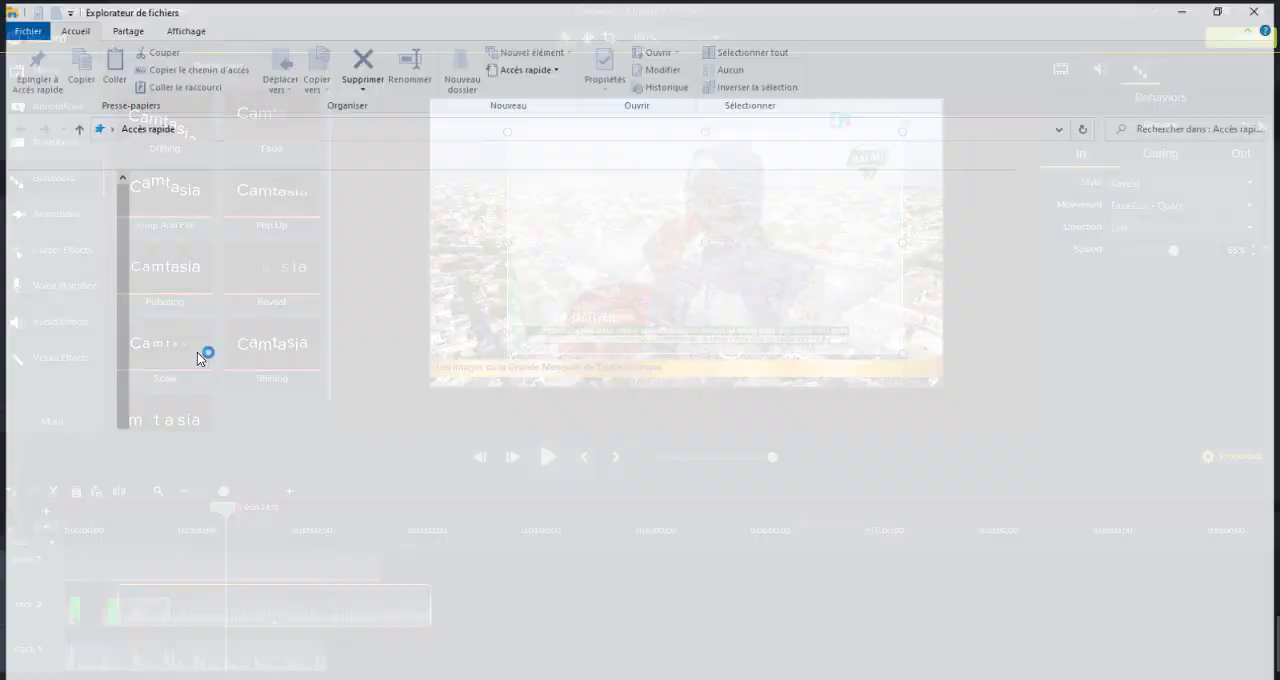
left_click(57, 210)
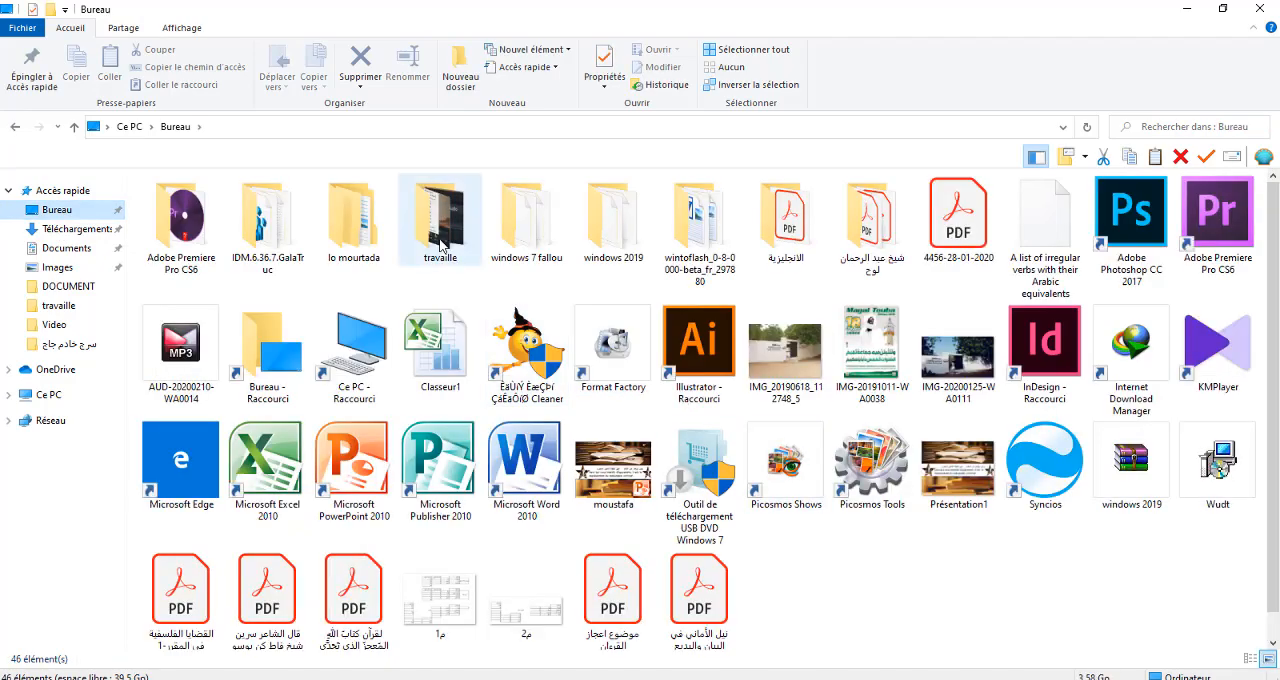
double_click(440, 240)
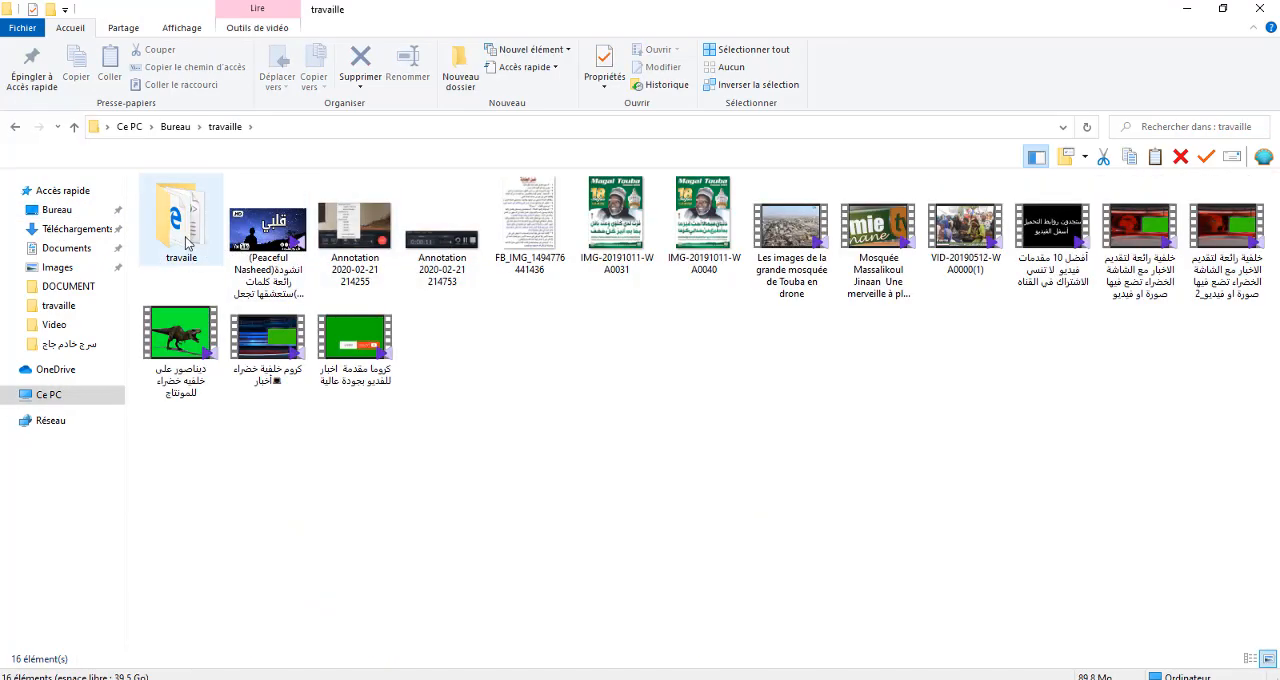
double_click(180, 240)
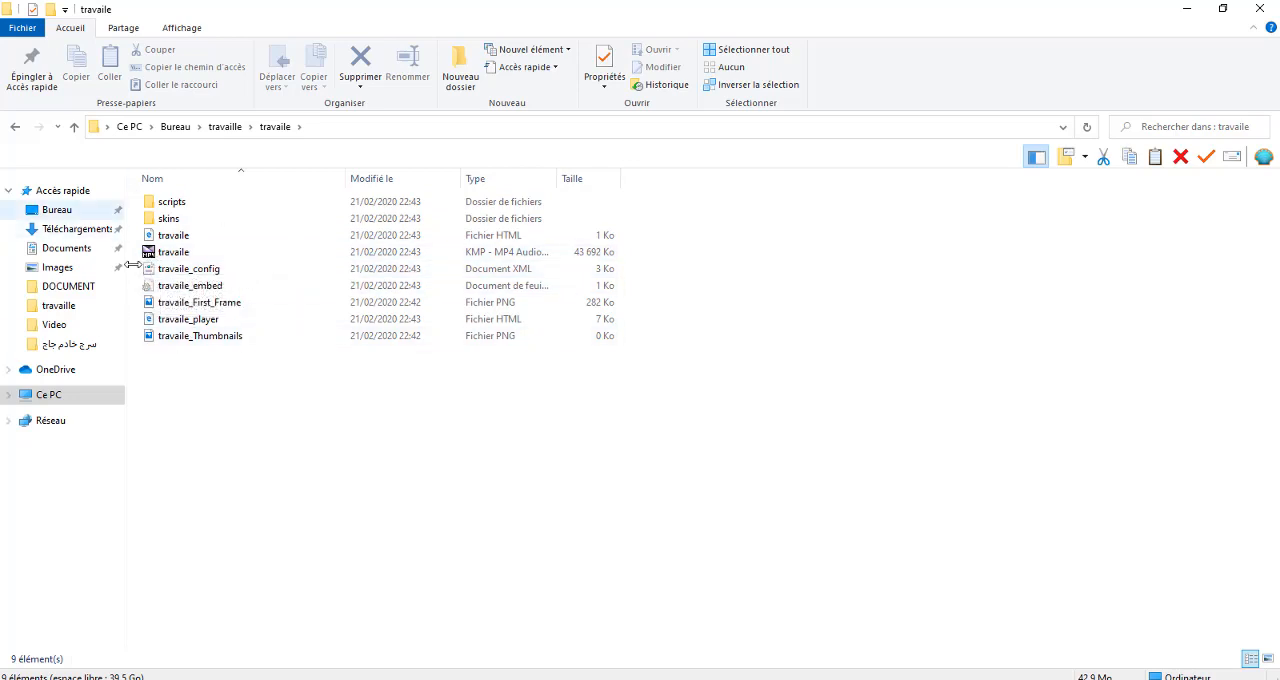
Play the exported travaile MP4 video, exit its full-screen playback, and switch back to Camtasia
left_click(179, 258)
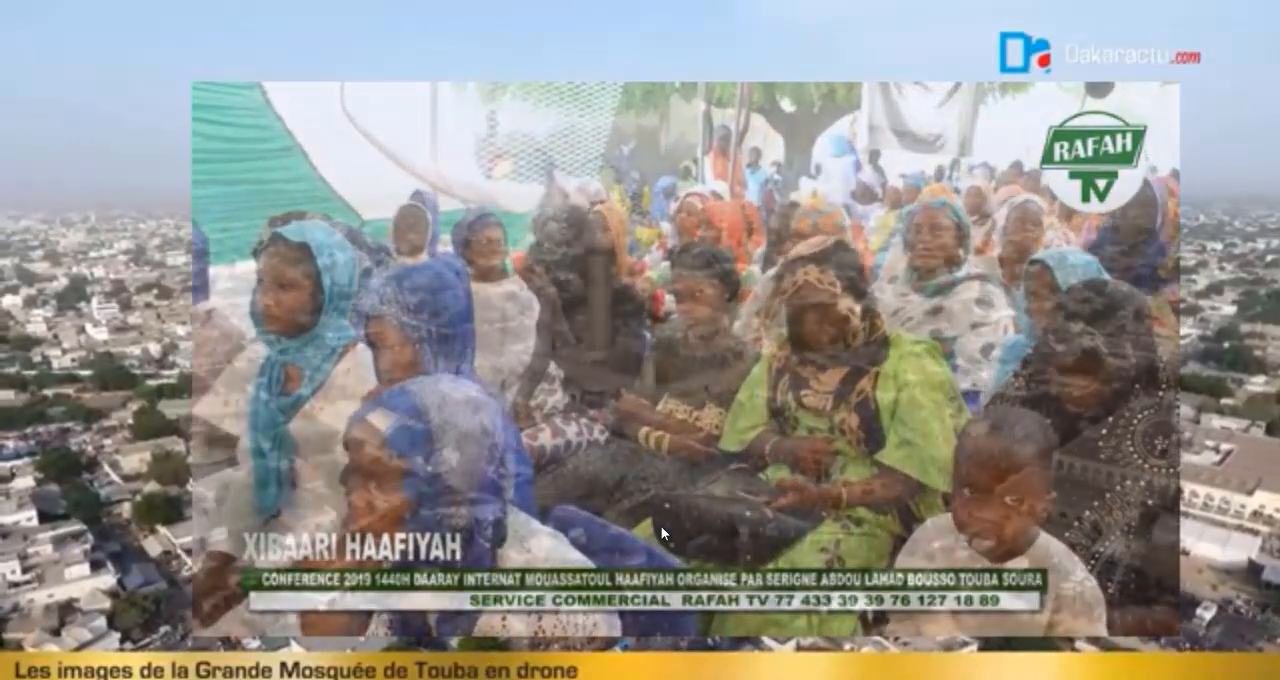
key("Escape")
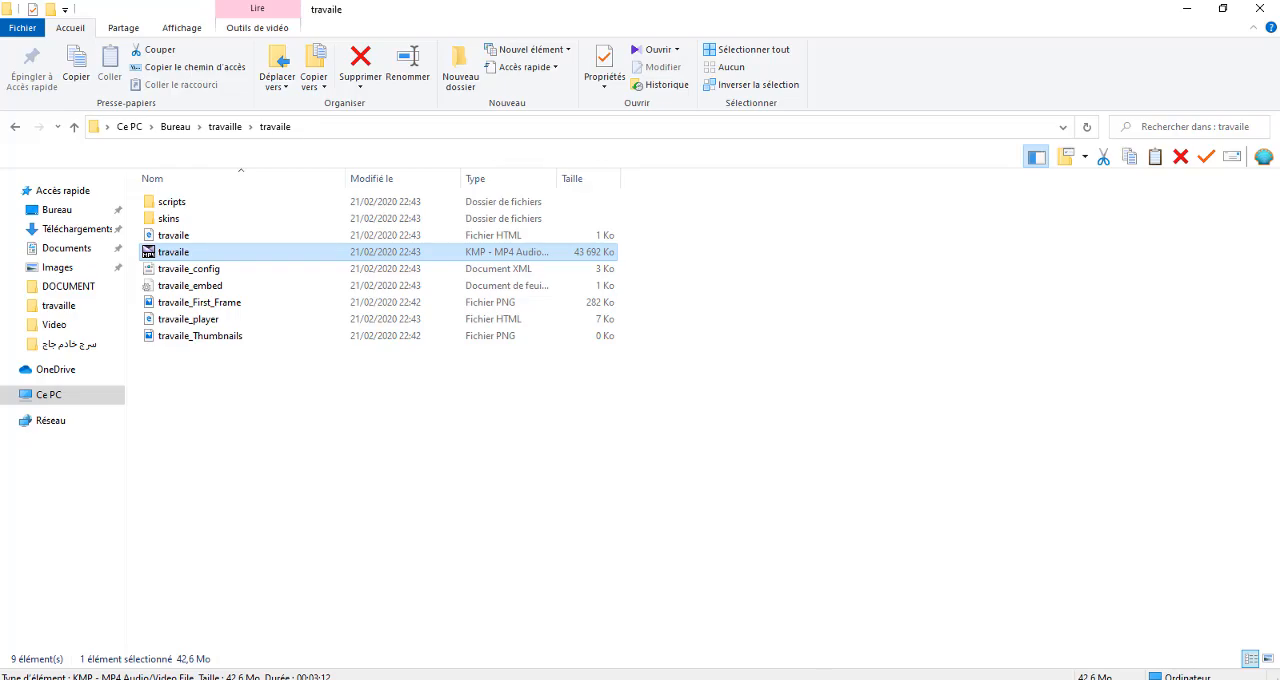
left_click(896, 640)
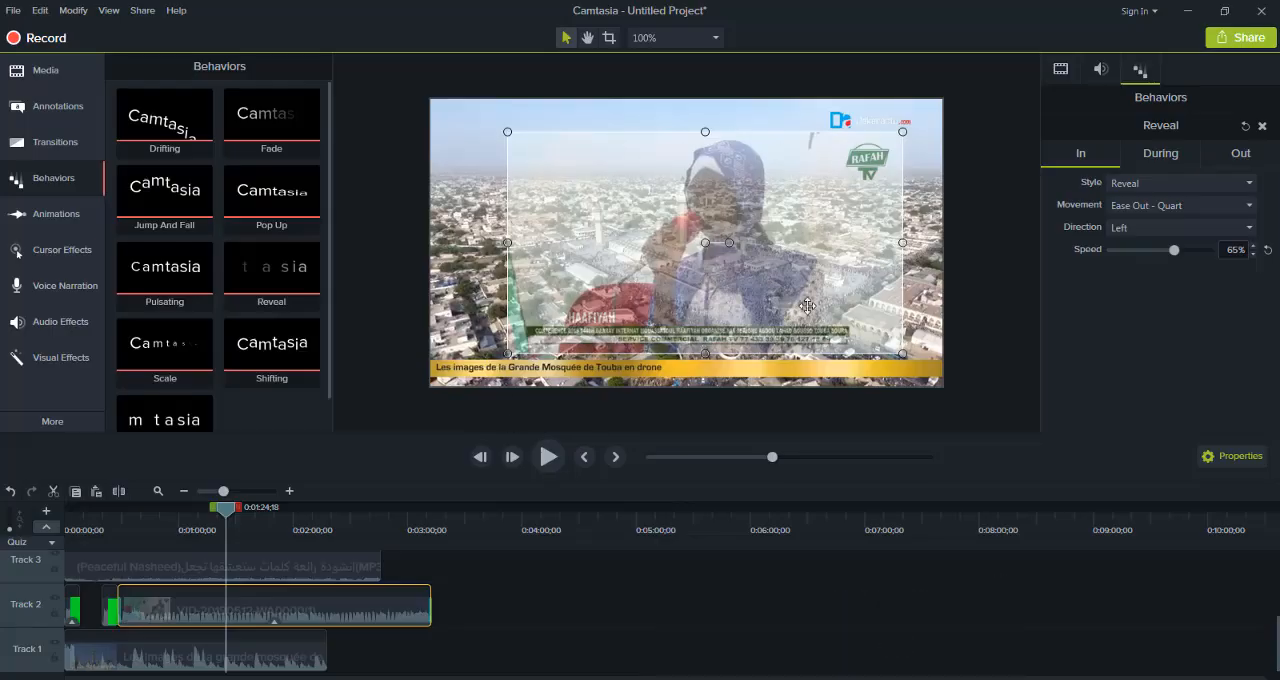
left_click(12, 12)
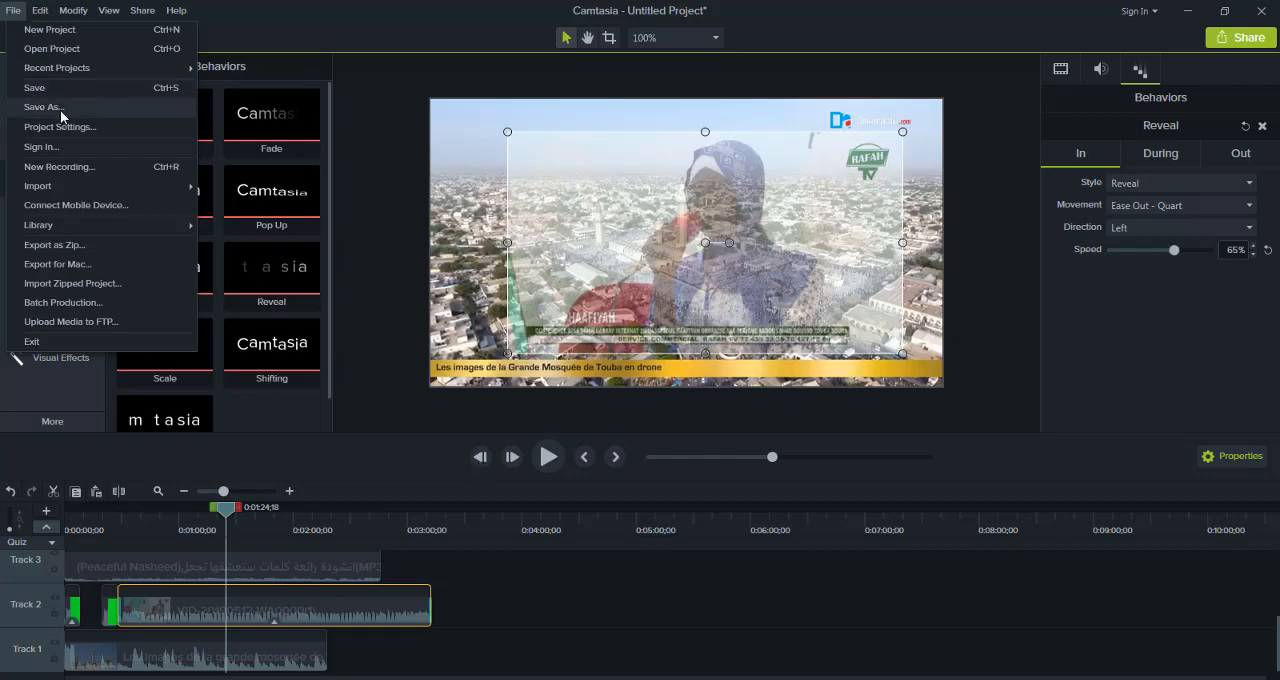
left_click(580, 605)
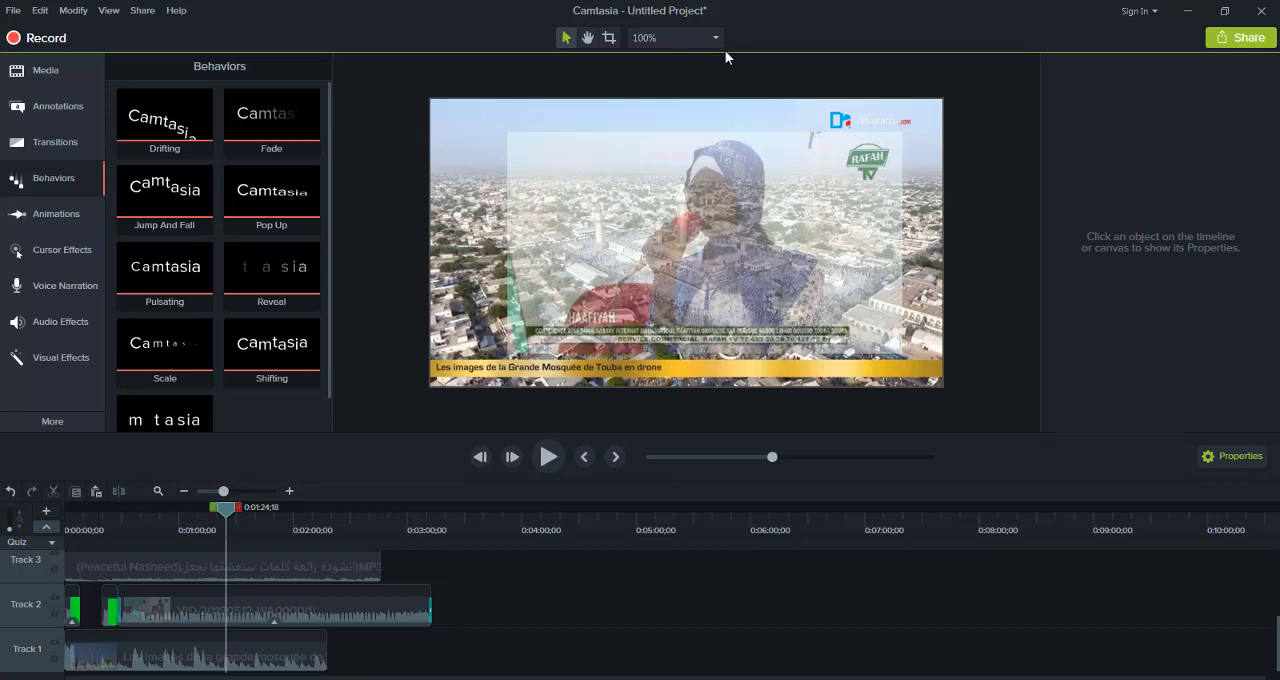
Try the canvas zoom levels 25%, 50% and 75%, and finish at 100%
left_click(665, 40)
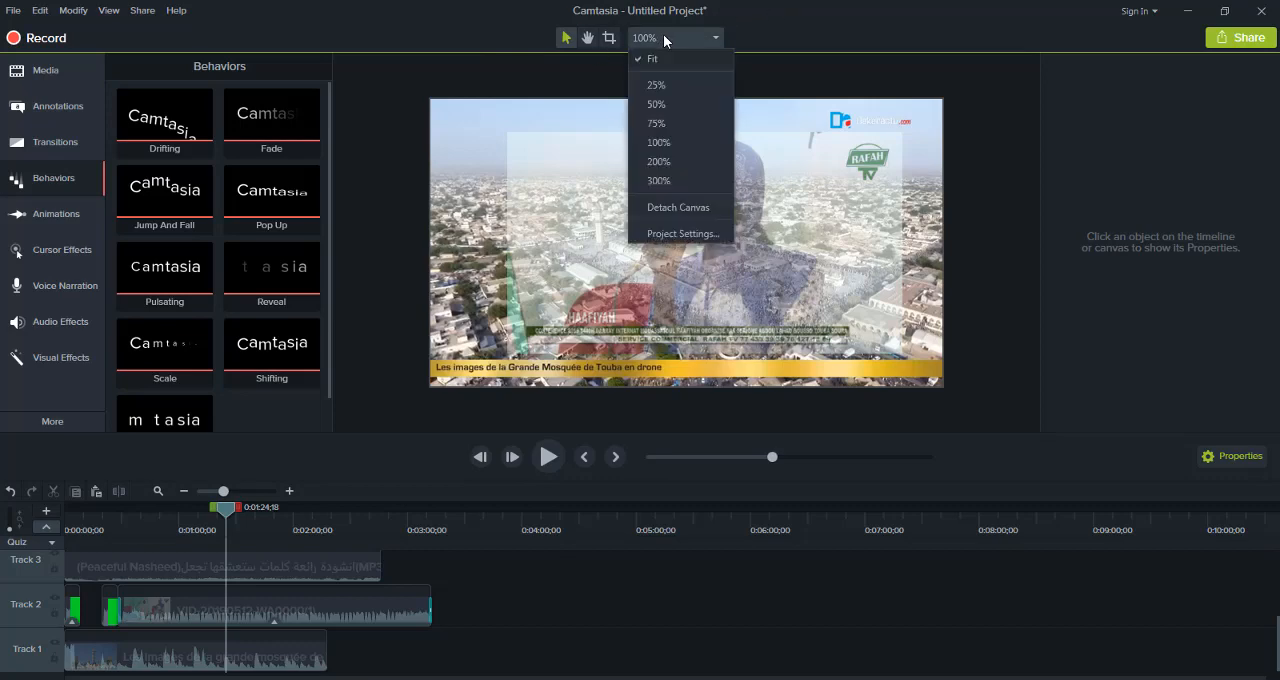
left_click(663, 82)
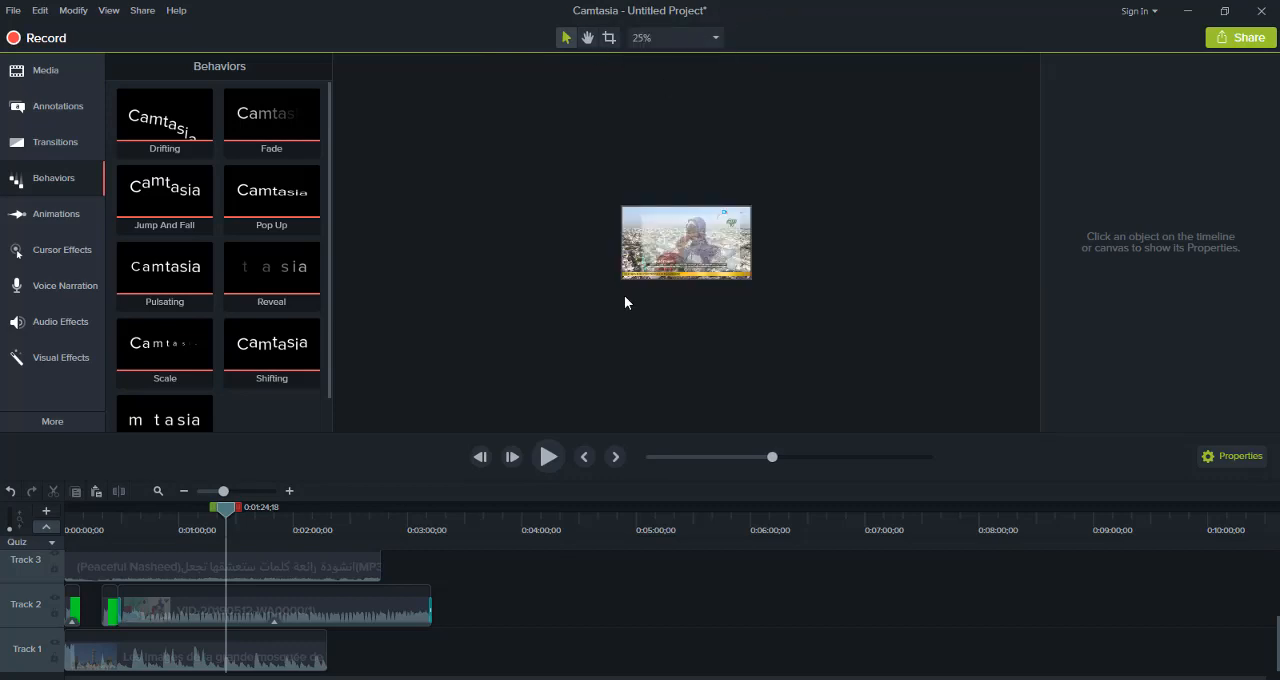
left_click(660, 38)
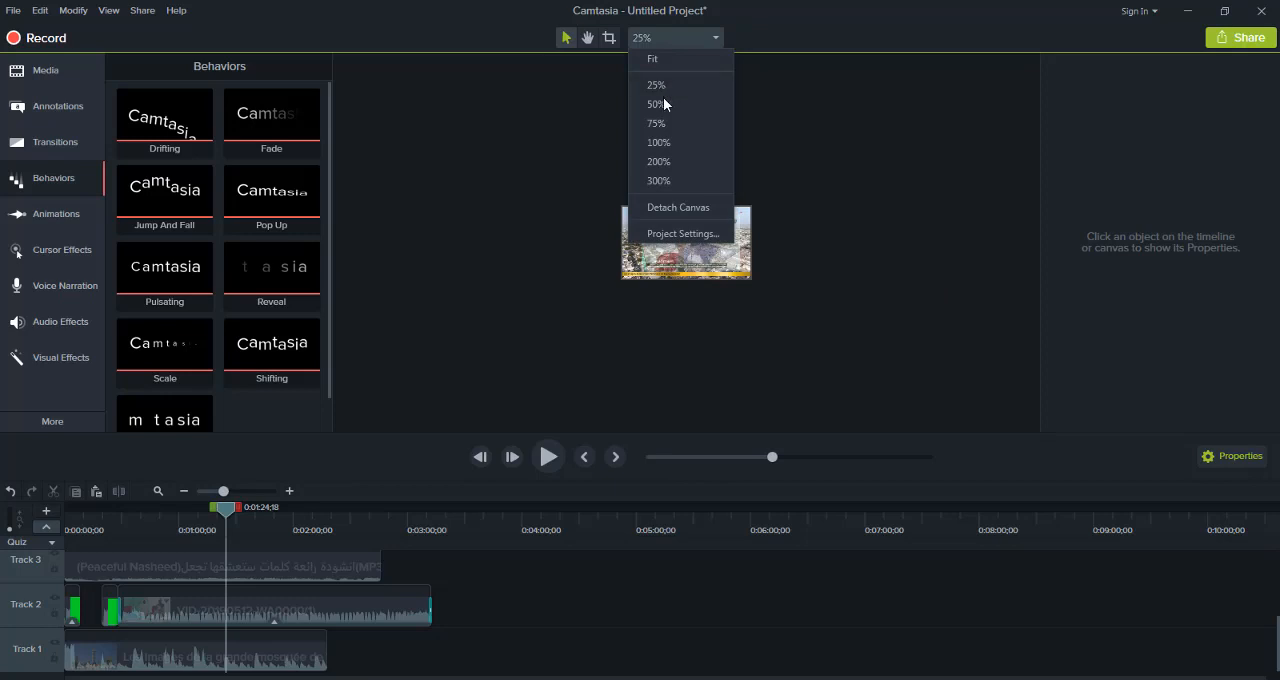
left_click(658, 103)
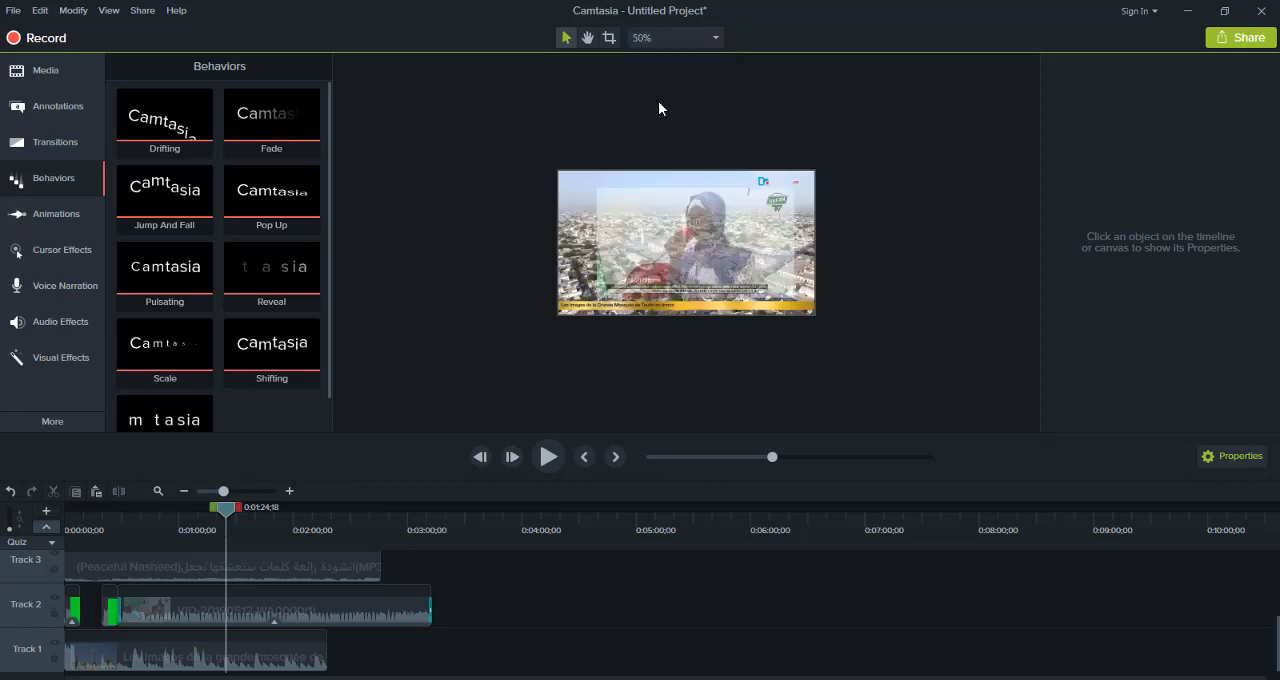
left_click(654, 40)
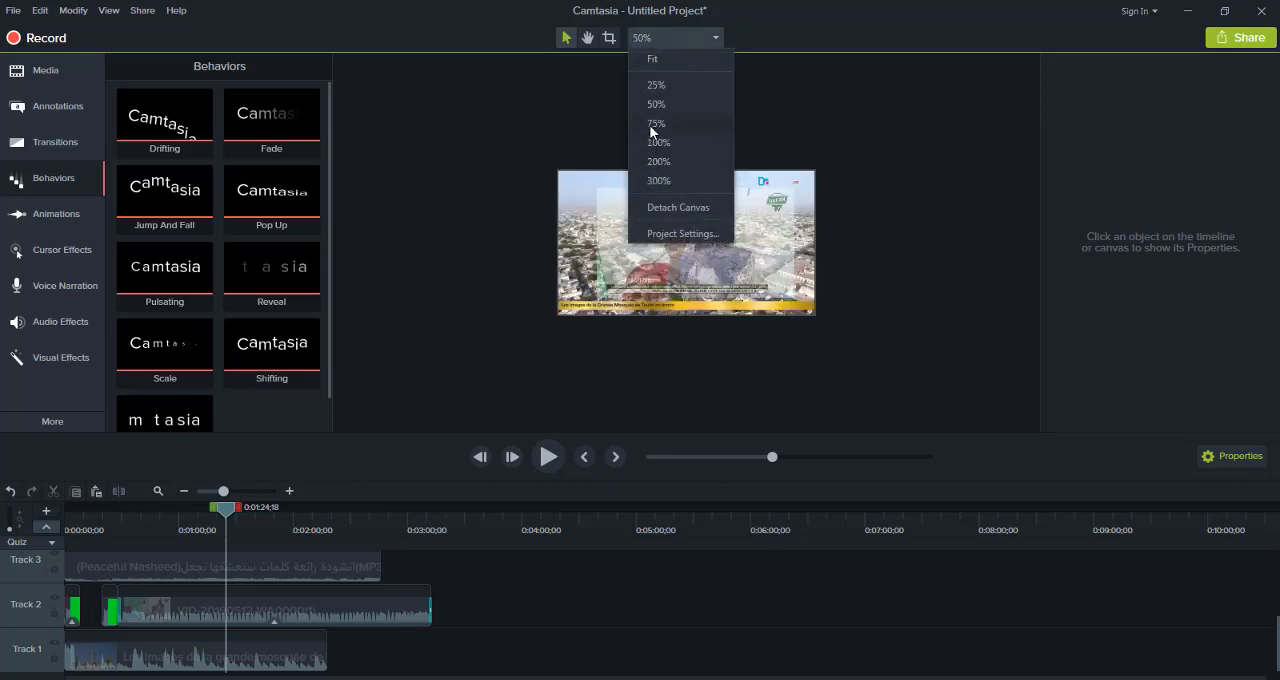
left_click(655, 124)
left_click(667, 39)
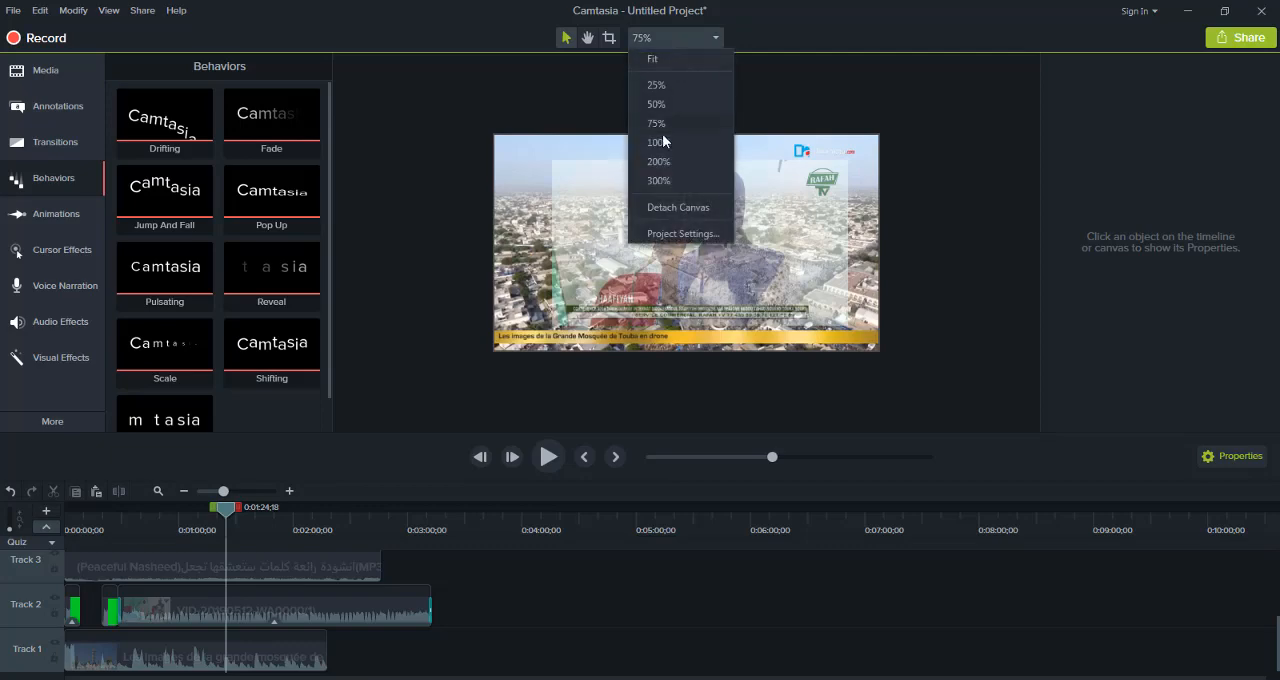
left_click(660, 142)
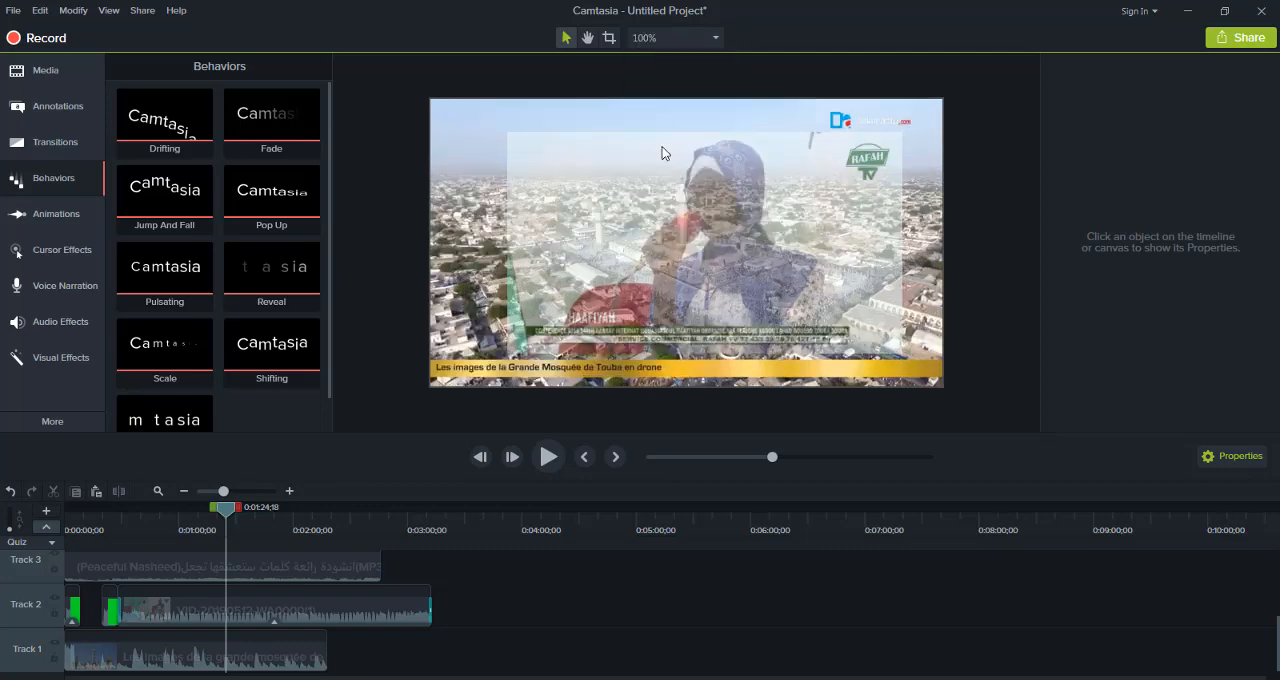
Try the Crop and Pan modes on the canvas, return to selection mode, and slightly enlarge the overlaid VID-20190512 video from its upper-left corner
left_click(609, 39)
left_click_drag(607, 185, 567, 166)
left_click(588, 38)
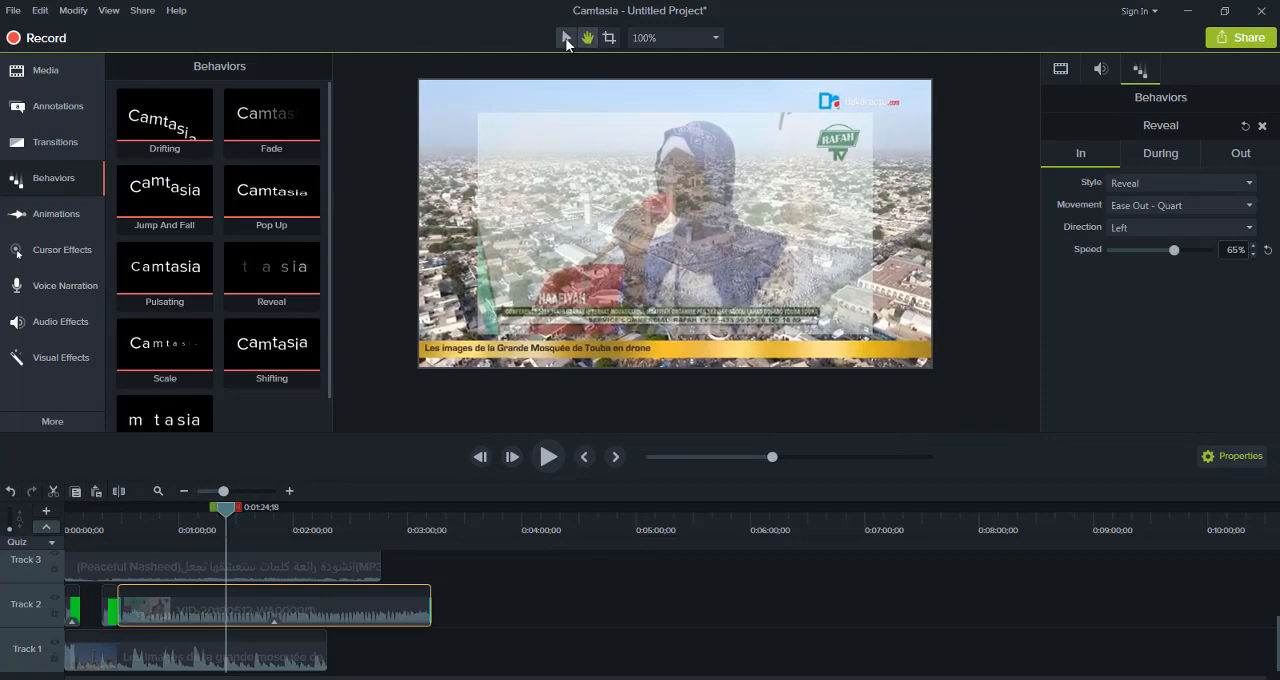
left_click(566, 40)
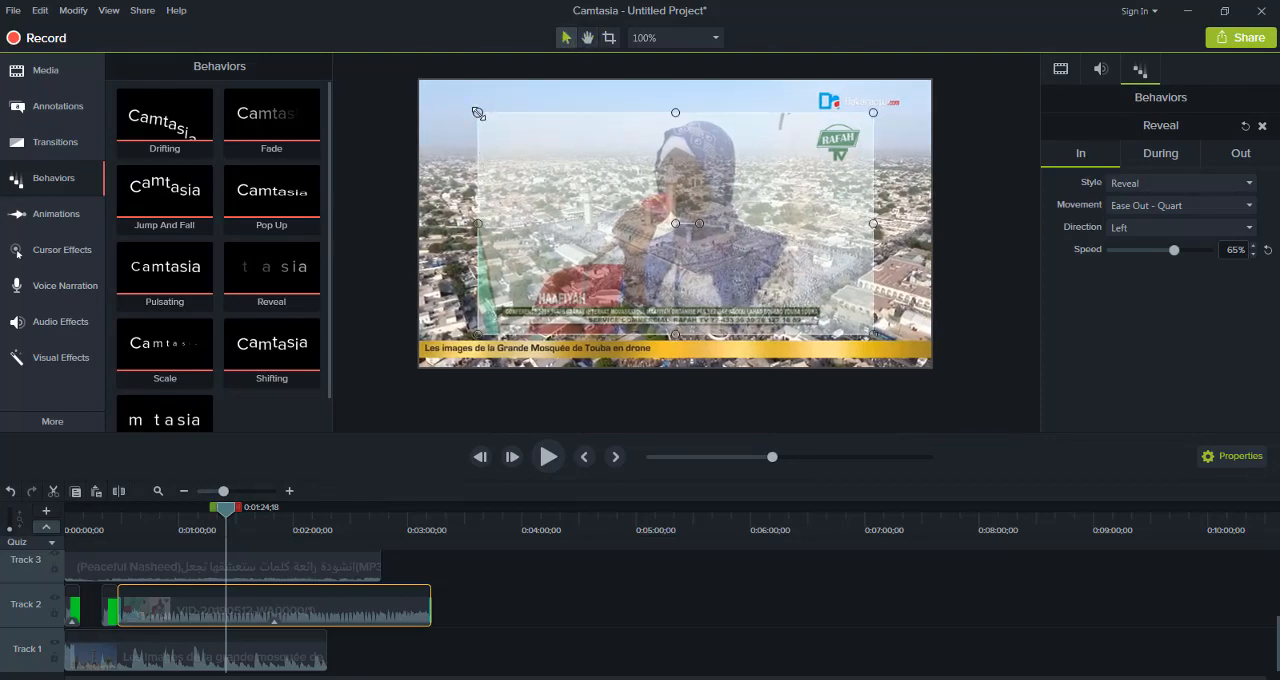
mouse_move(478, 113)
left_mouse_down()
mouse_move(602, 188)
mouse_move(518, 165)
mouse_move(474, 111)
left_mouse_up()
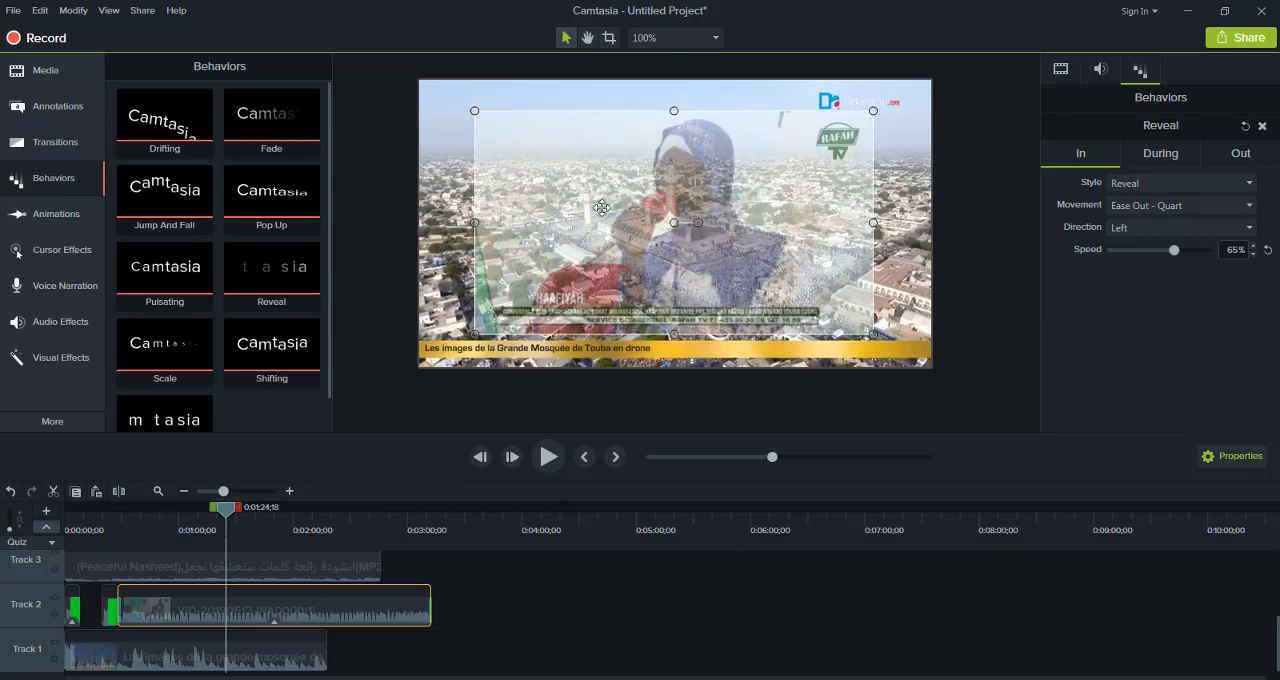
Examine the media bin, library assets, annotations, transitions, behaviors and animations available for editing
left_click(28, 76)
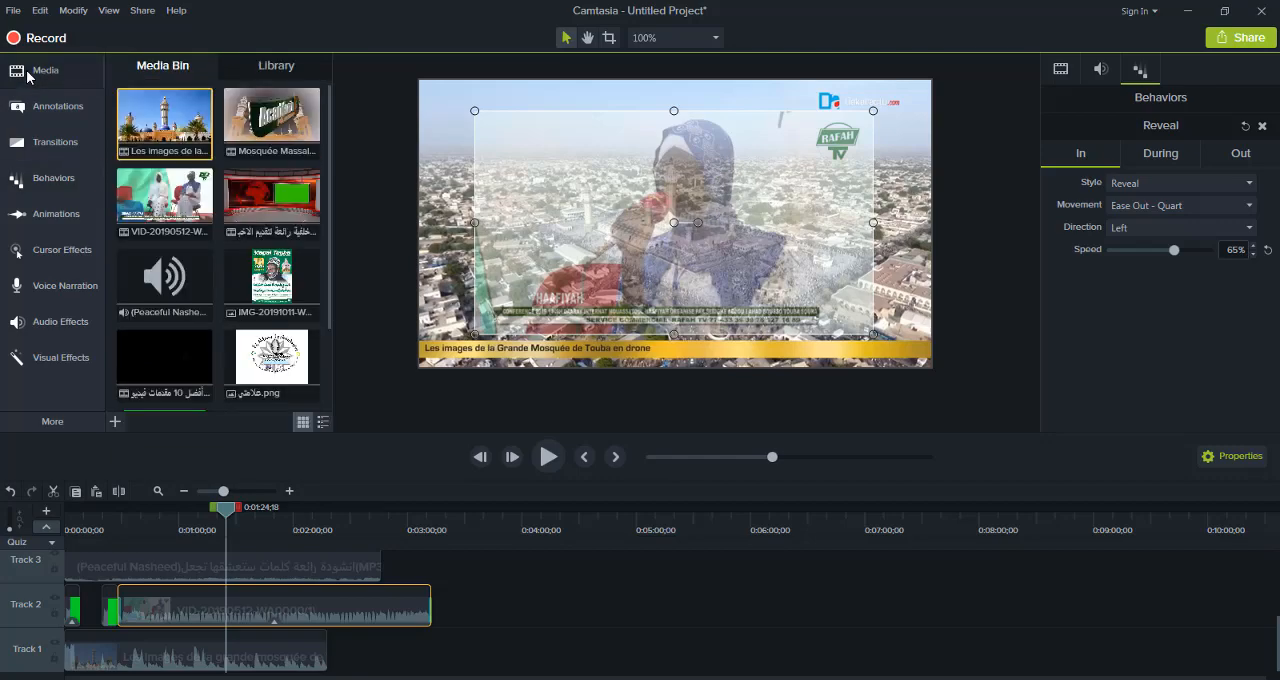
left_click(267, 70)
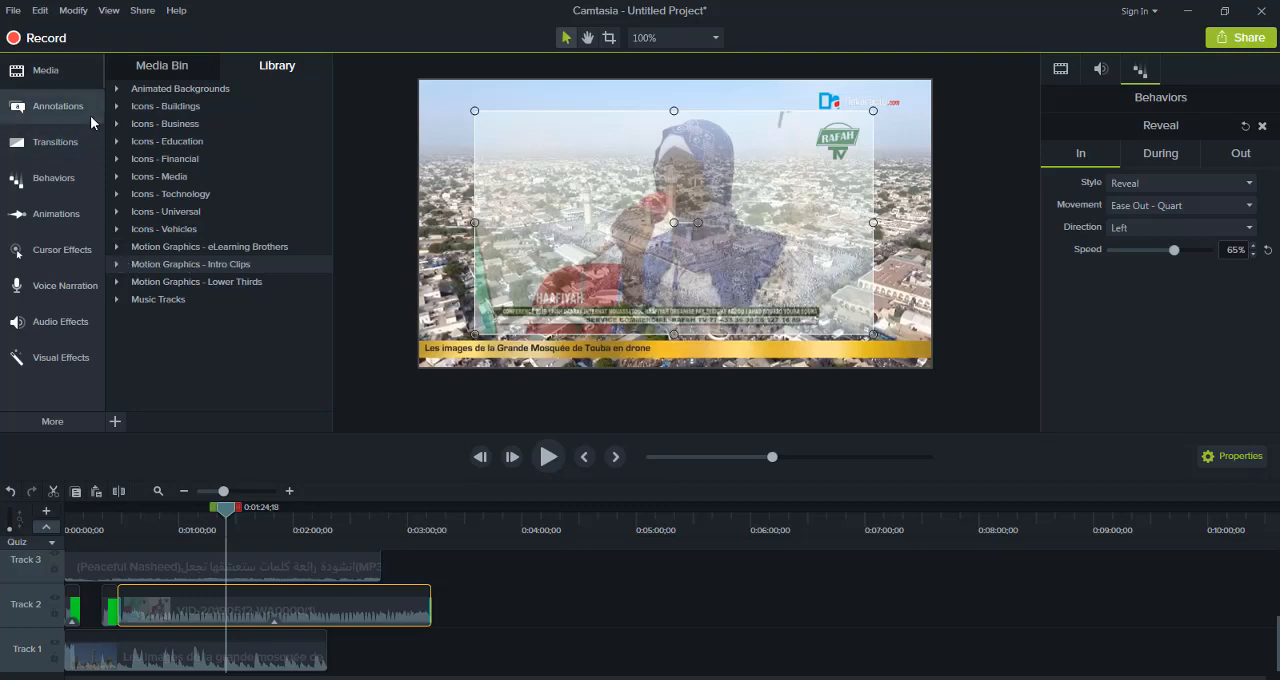
left_click(64, 103)
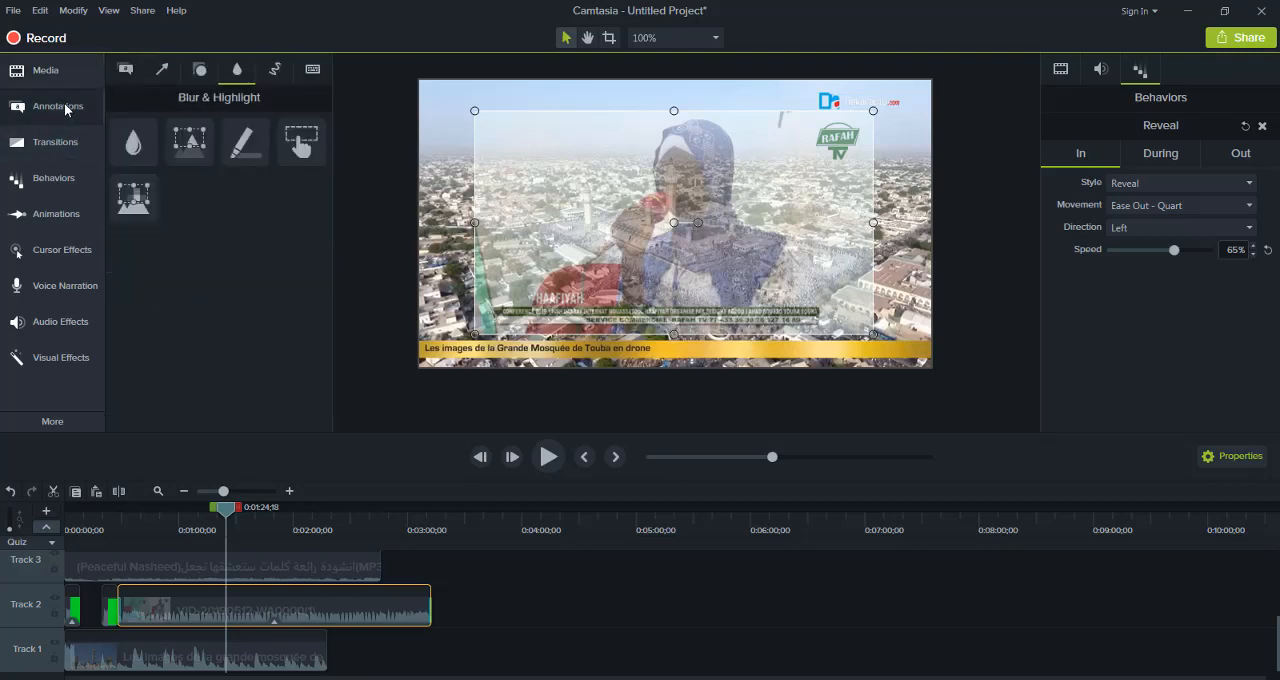
left_click(63, 144)
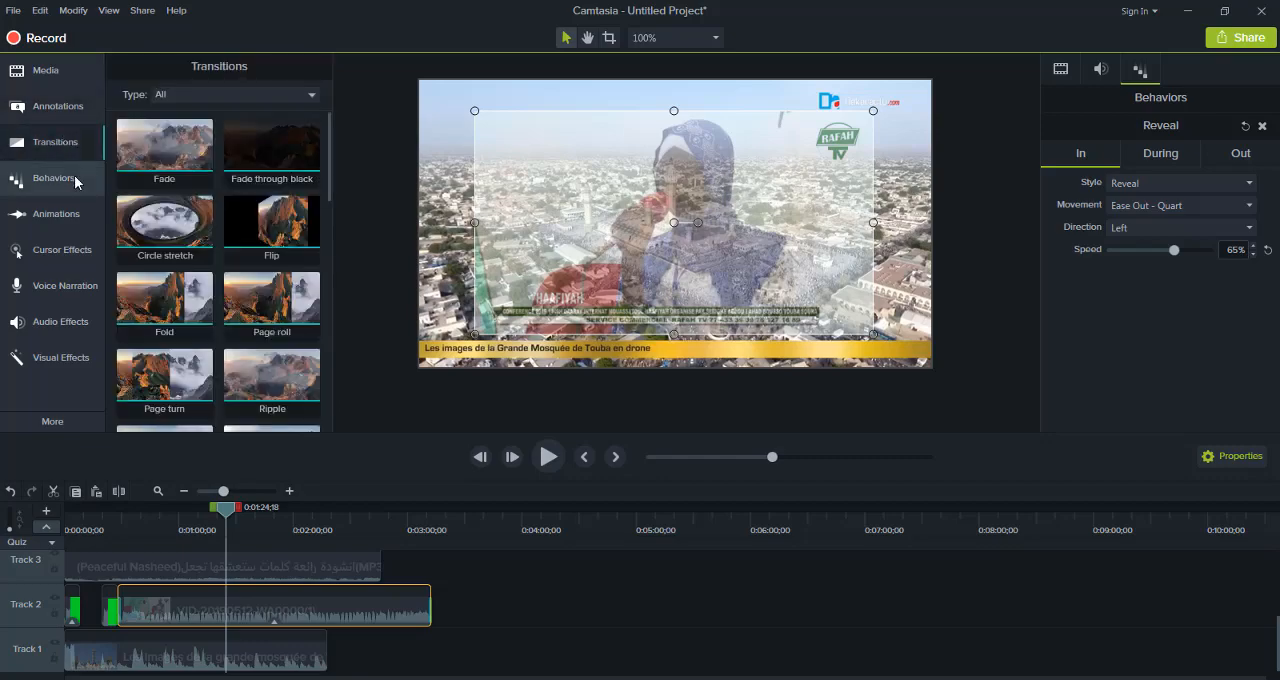
left_click(77, 181)
left_click(78, 224)
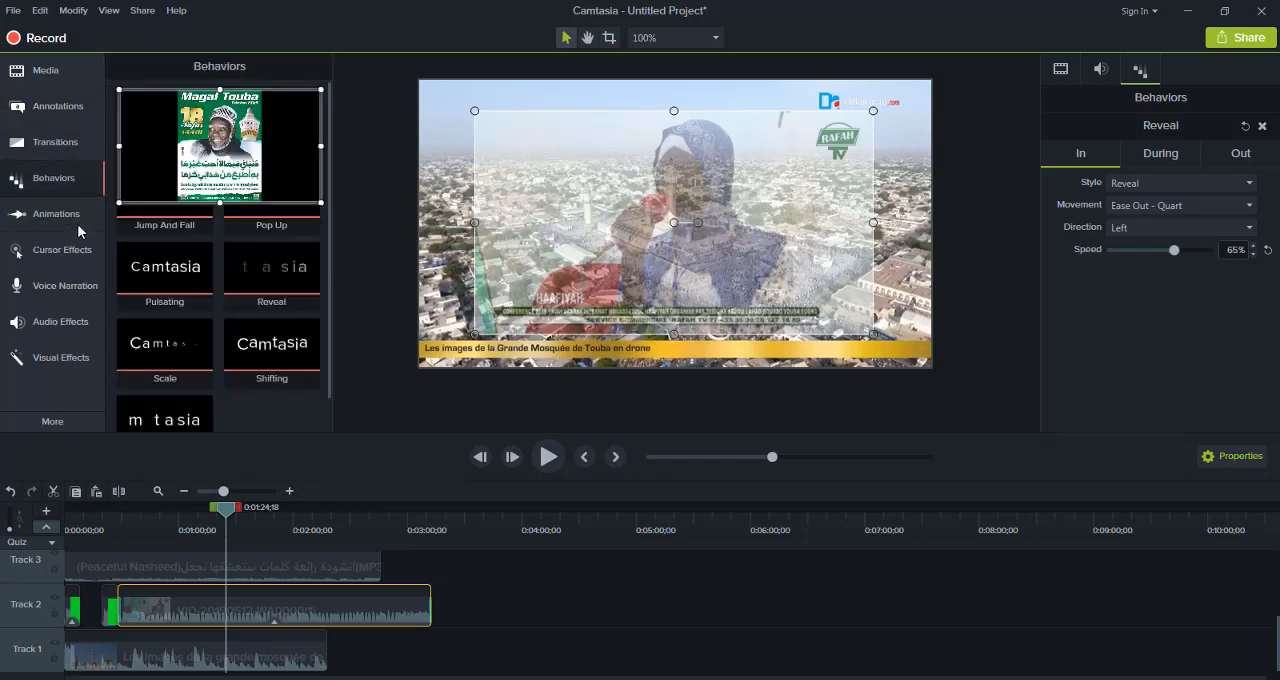
Examine the cursor effects, Zoom-n-Pan animation settings, voice narration options, audio effects and visual effects
left_click(72, 252)
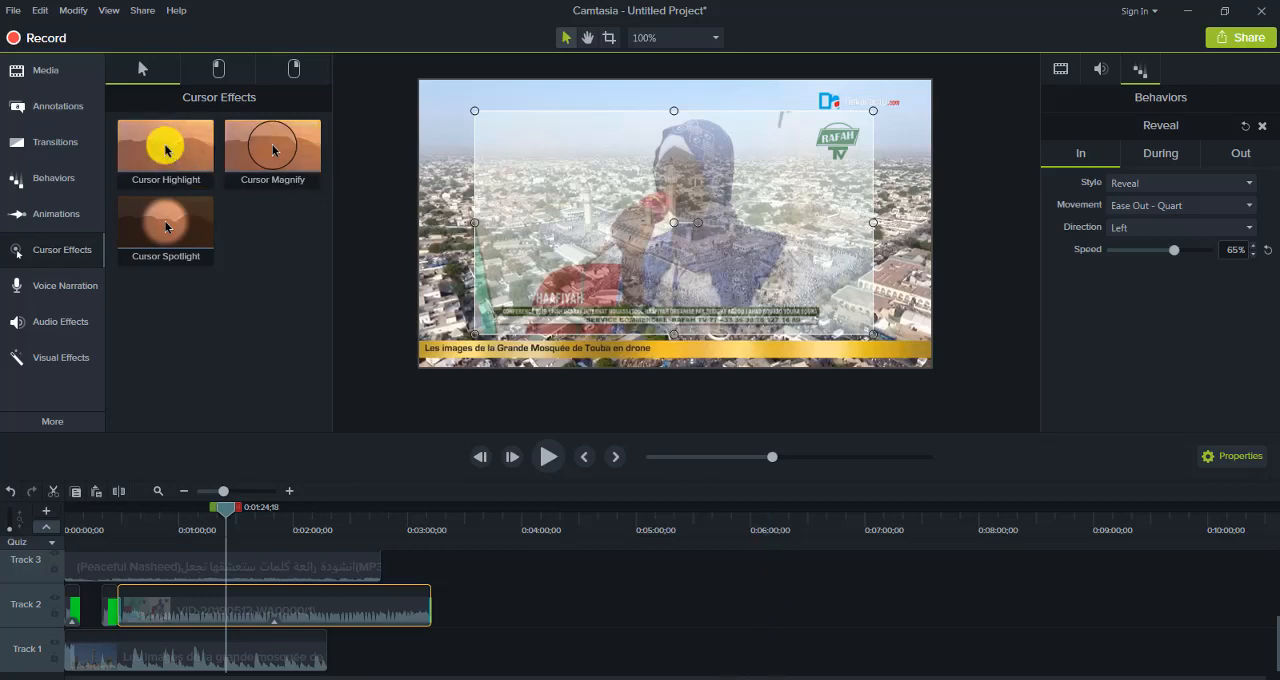
mouse_move(443, 679)
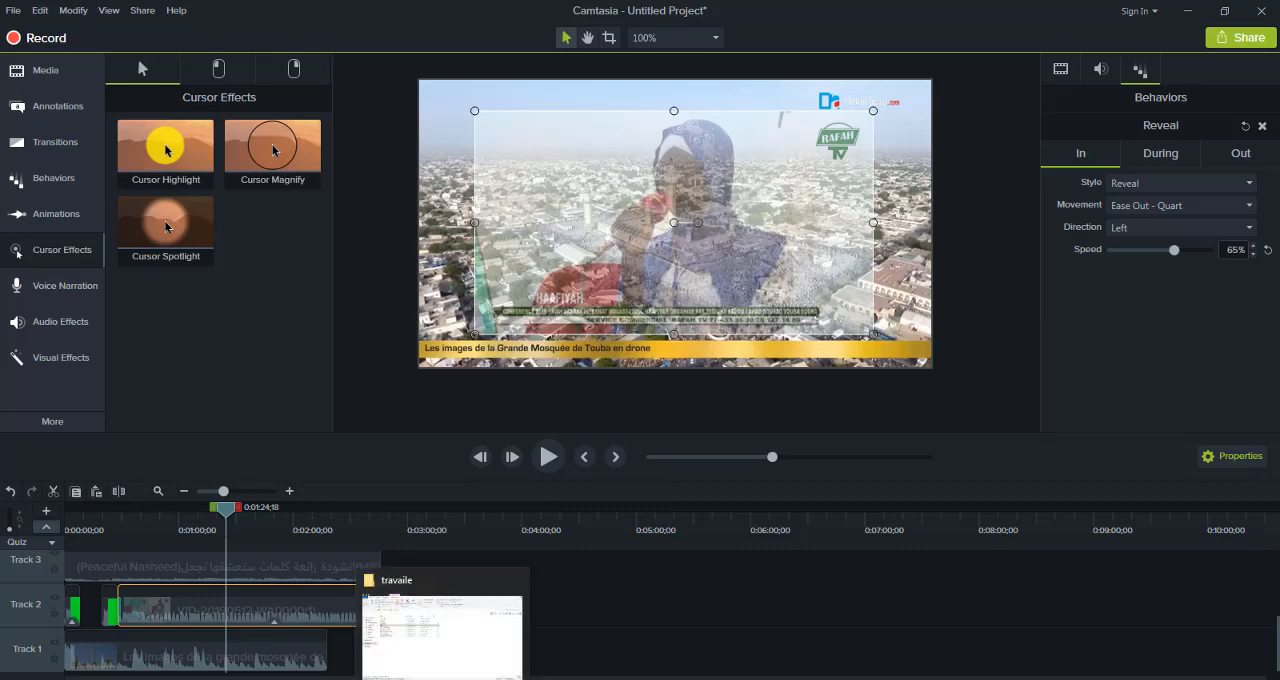
left_click(66, 216)
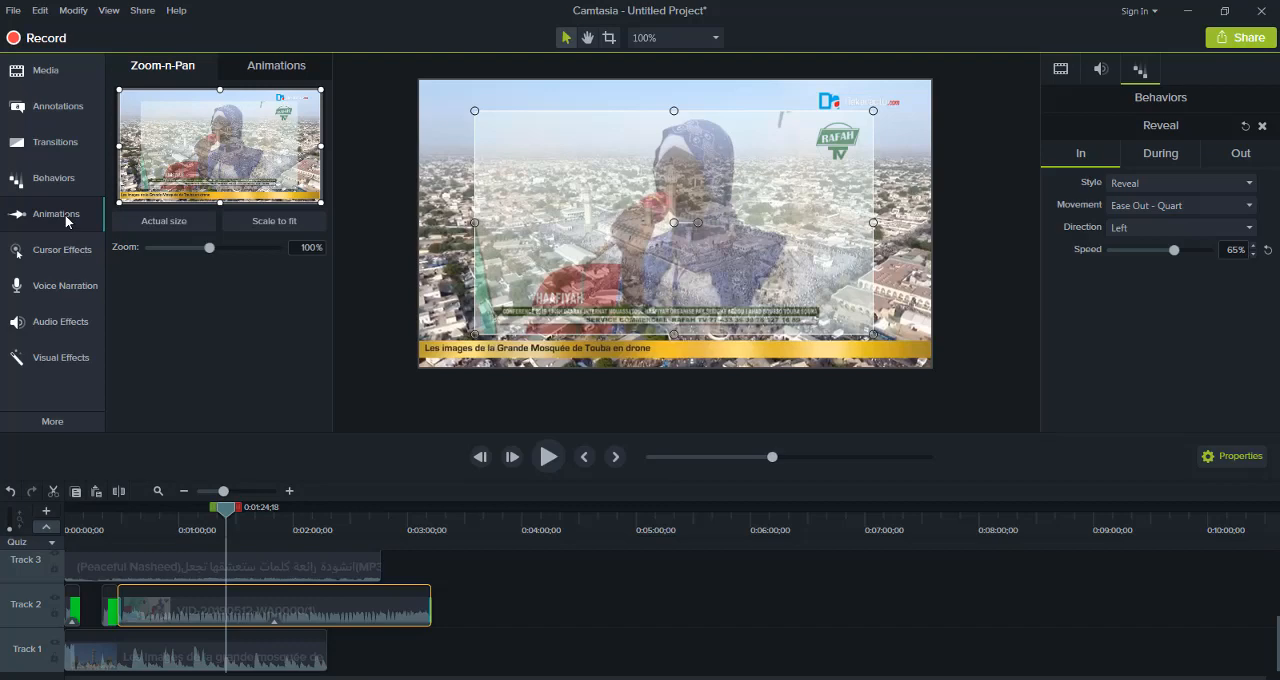
left_click(64, 250)
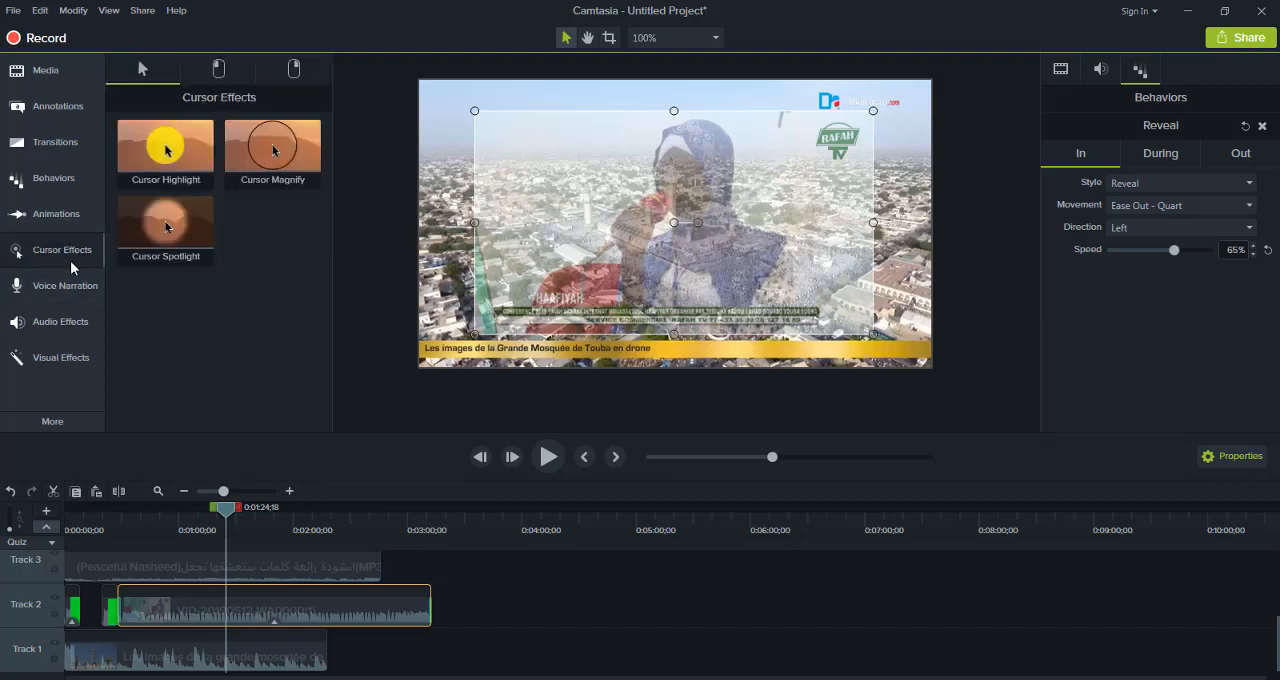
left_click(69, 271)
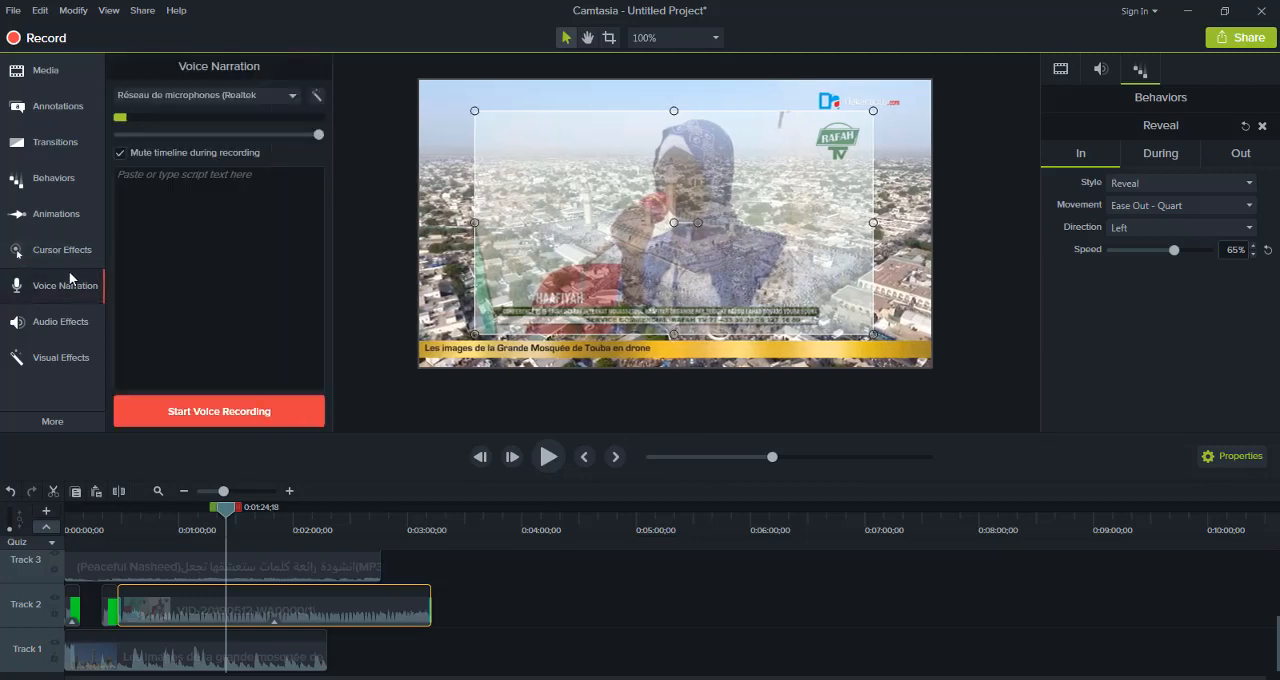
left_click(68, 322)
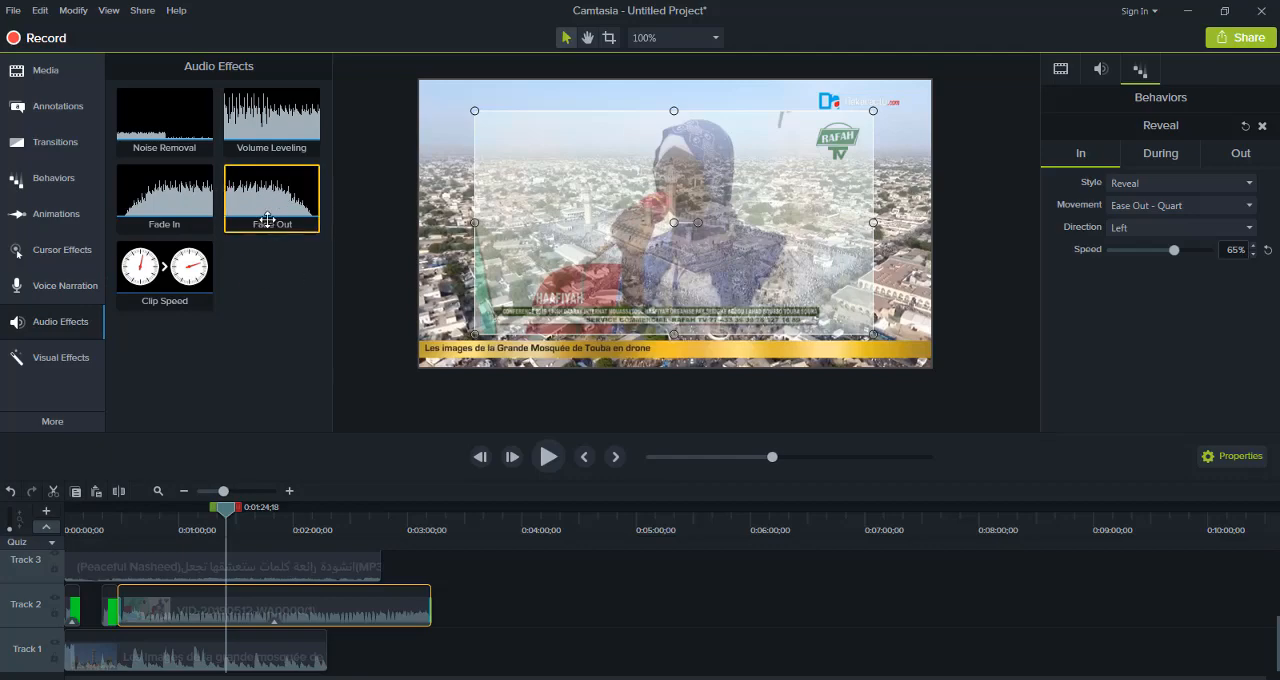
left_click(72, 368)
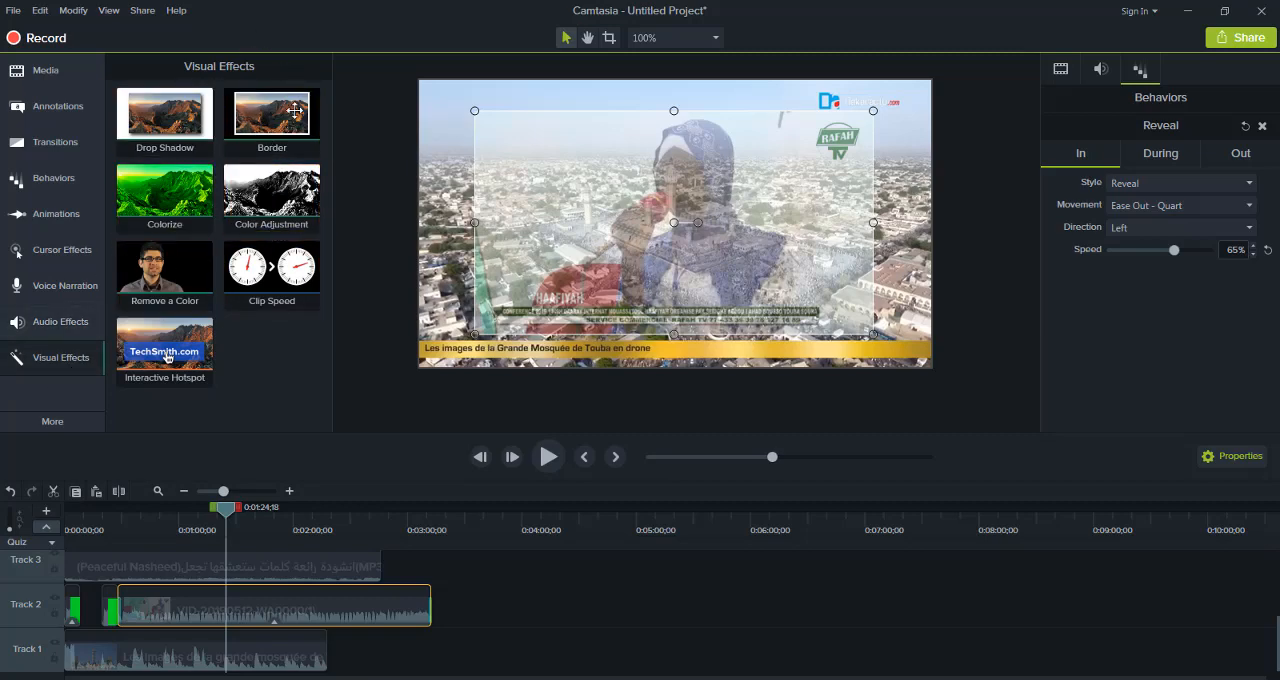
Add an interactive quiz to the timeline at 0:01:24;18, accepting the automatic change of editing dimensions, and undo the quiz
left_click(45, 412)
left_click(158, 419)
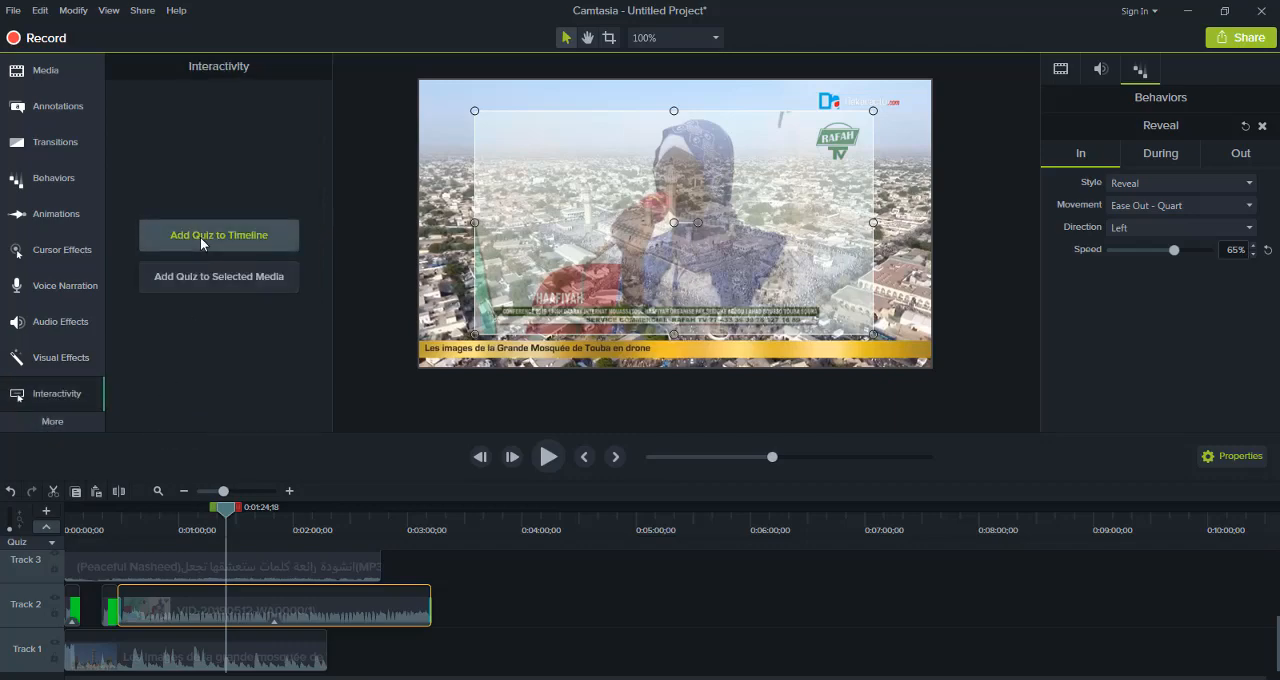
left_click(200, 237)
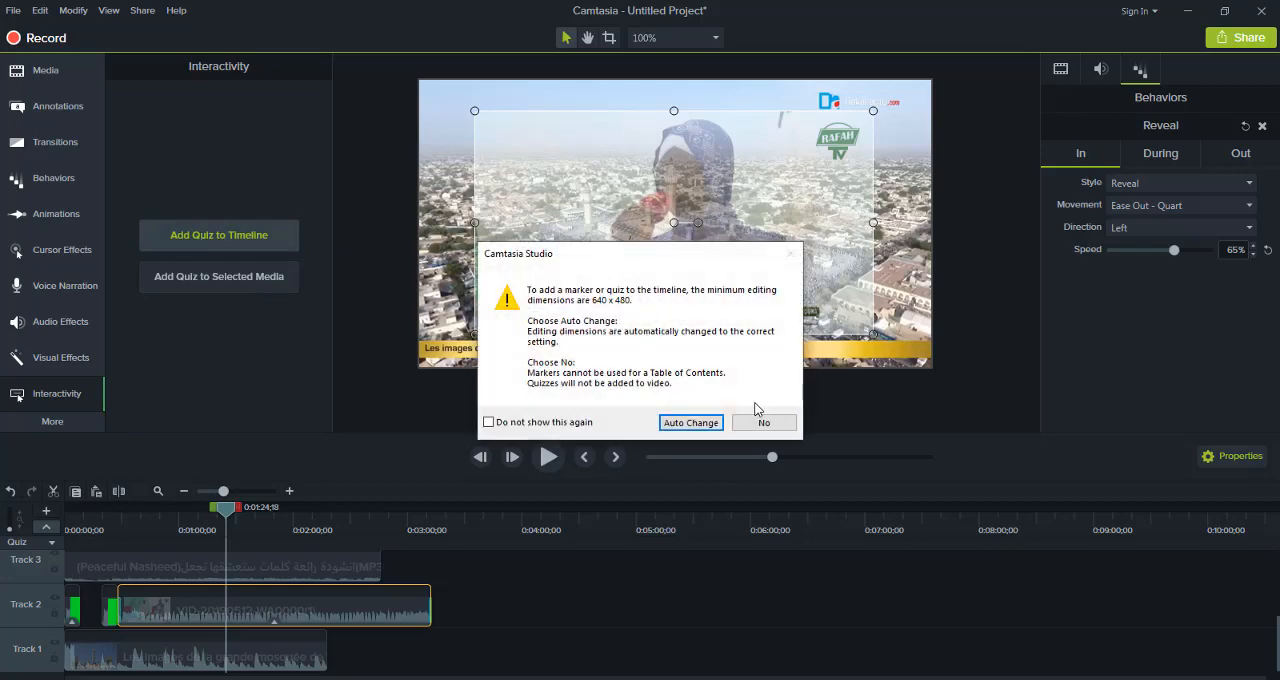
left_click(697, 422)
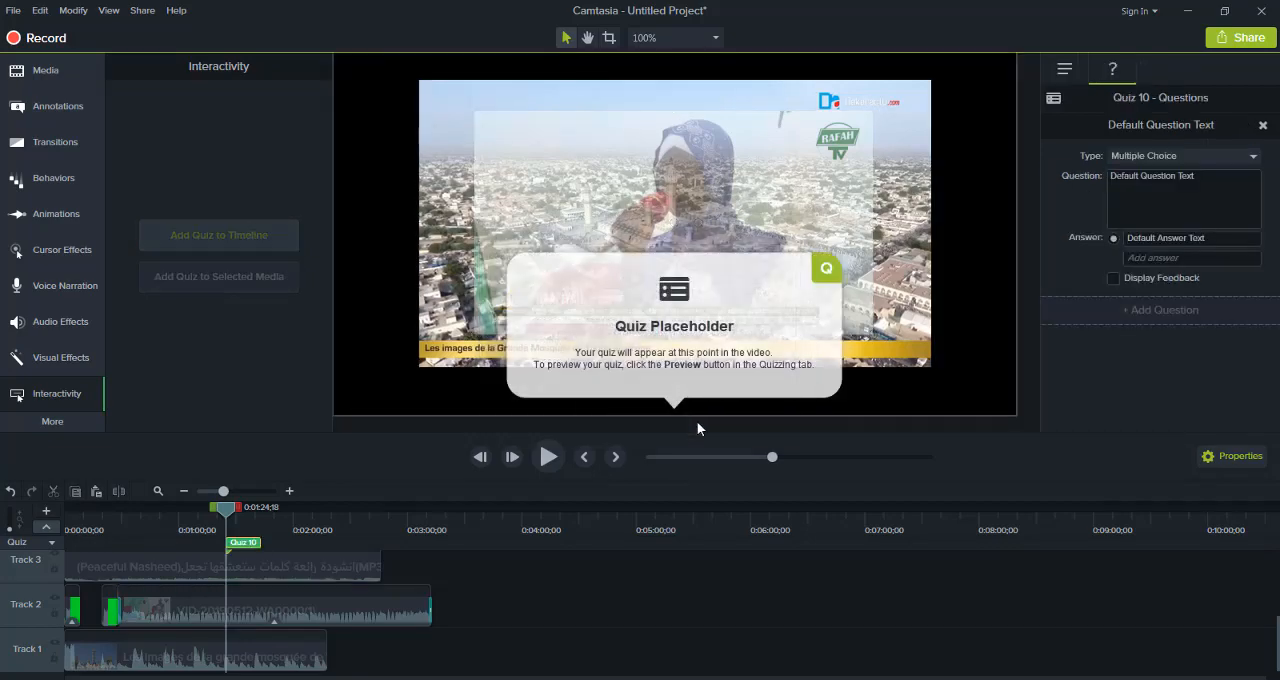
left_click(631, 315)
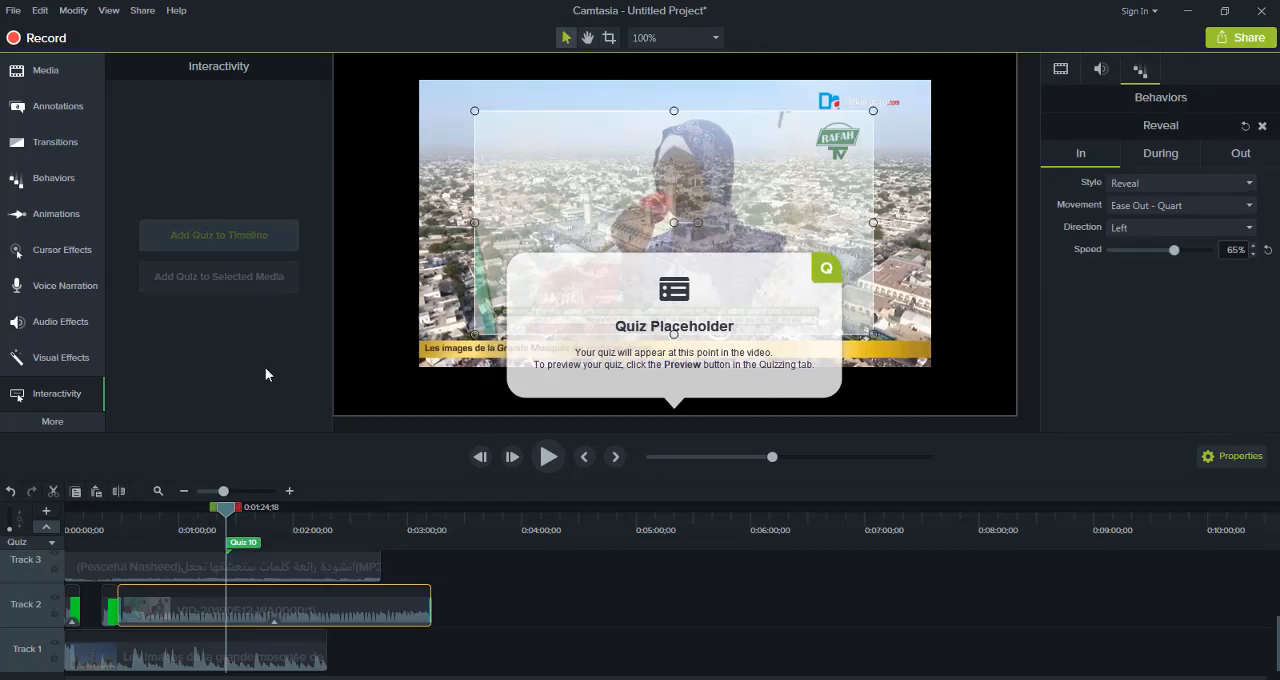
left_click(10, 491)
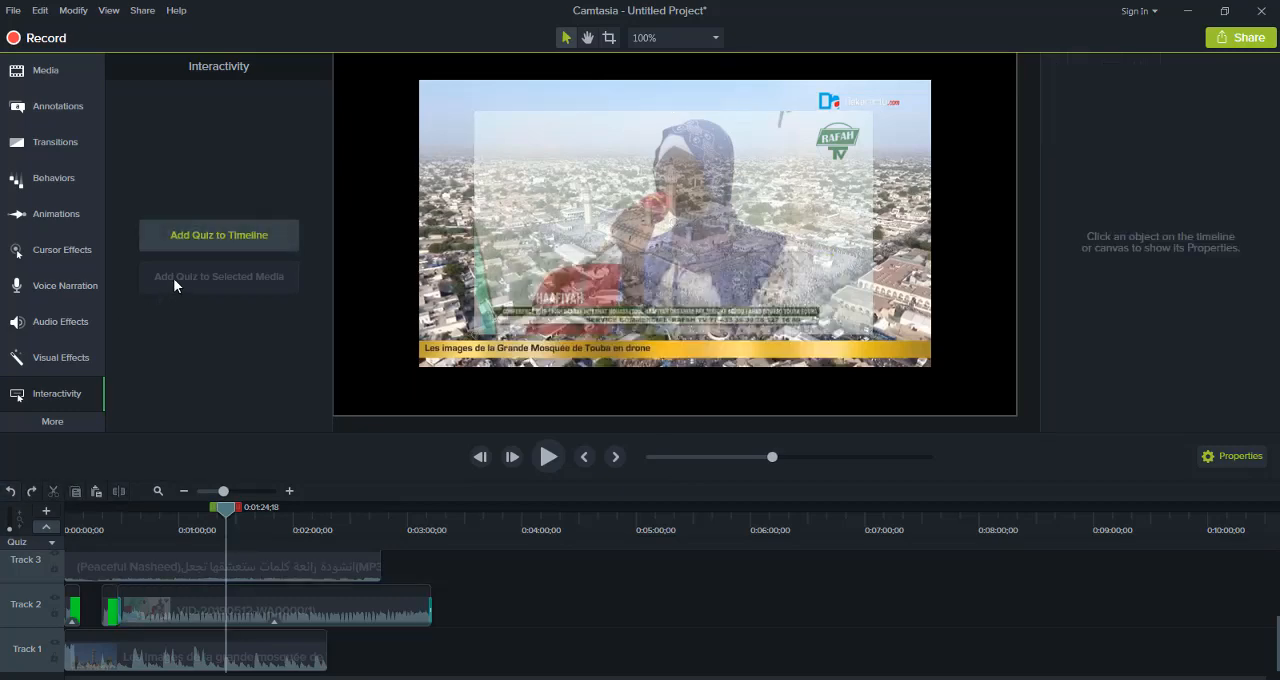
Add a caption at 0:01:24;18 on the timeline with the filler text ";]p[poiugfuplh"
left_click(46, 420)
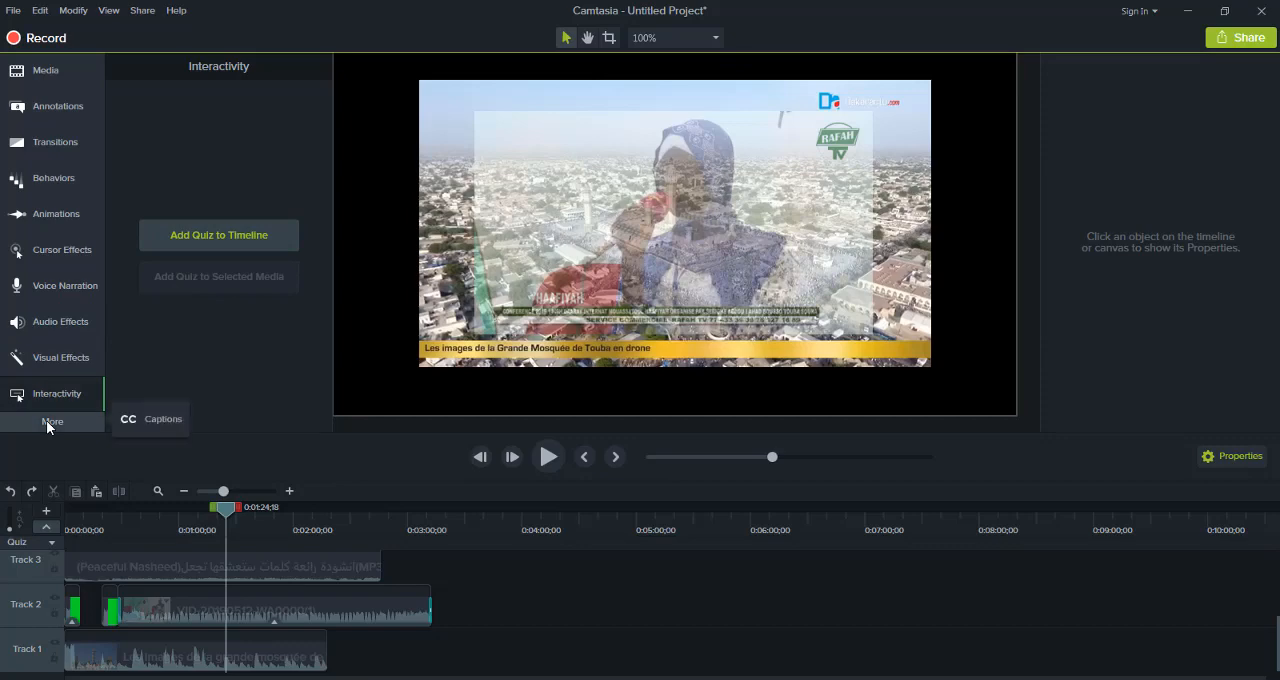
left_click(143, 419)
left_click(207, 412)
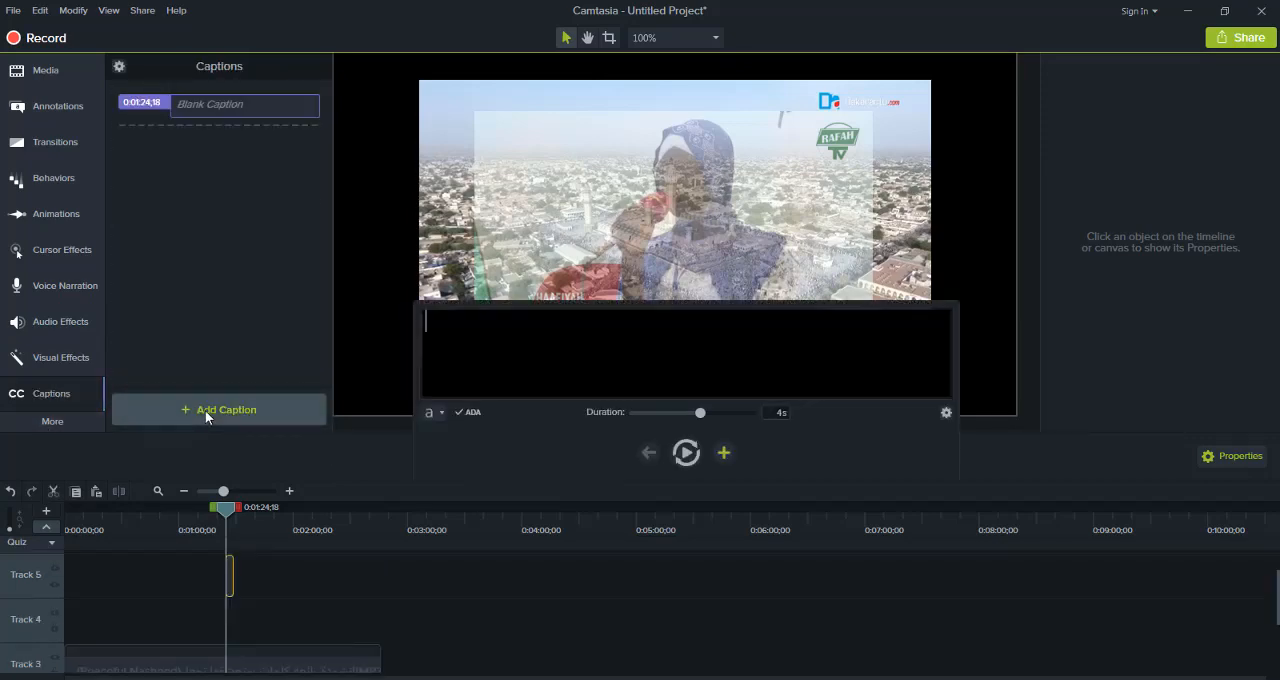
type(";]p[poi")
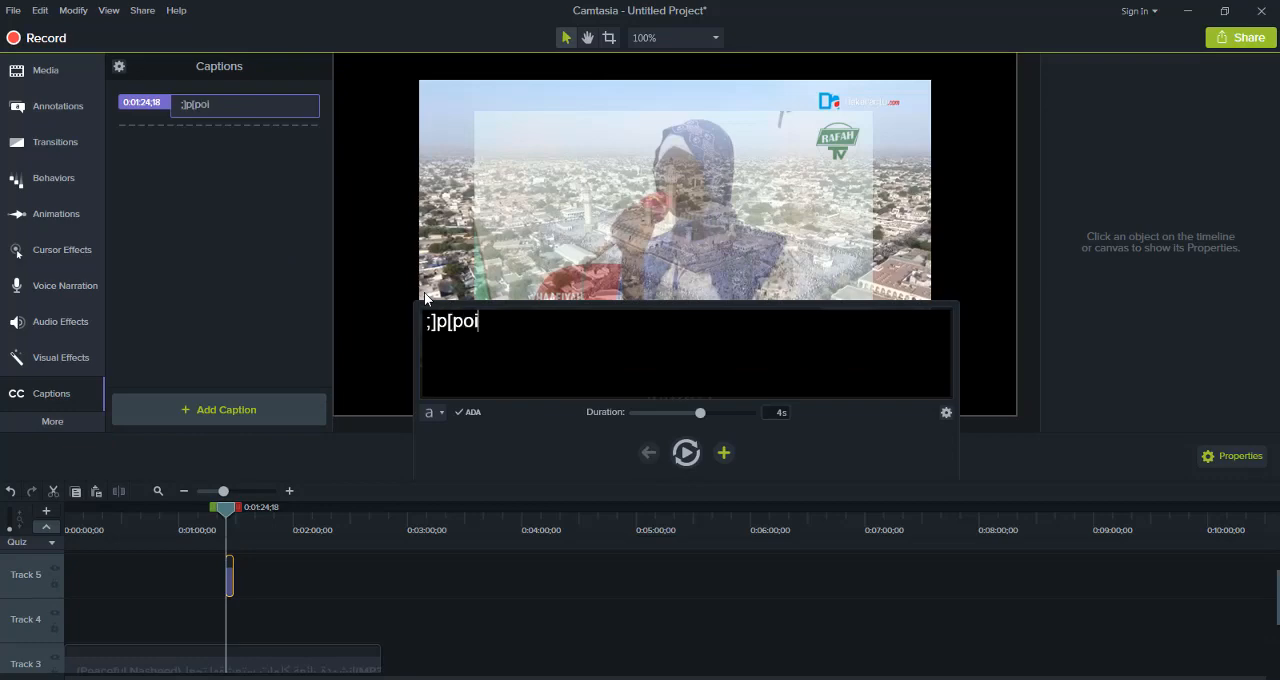
type("ugfuplhjhjuhghygffgt")
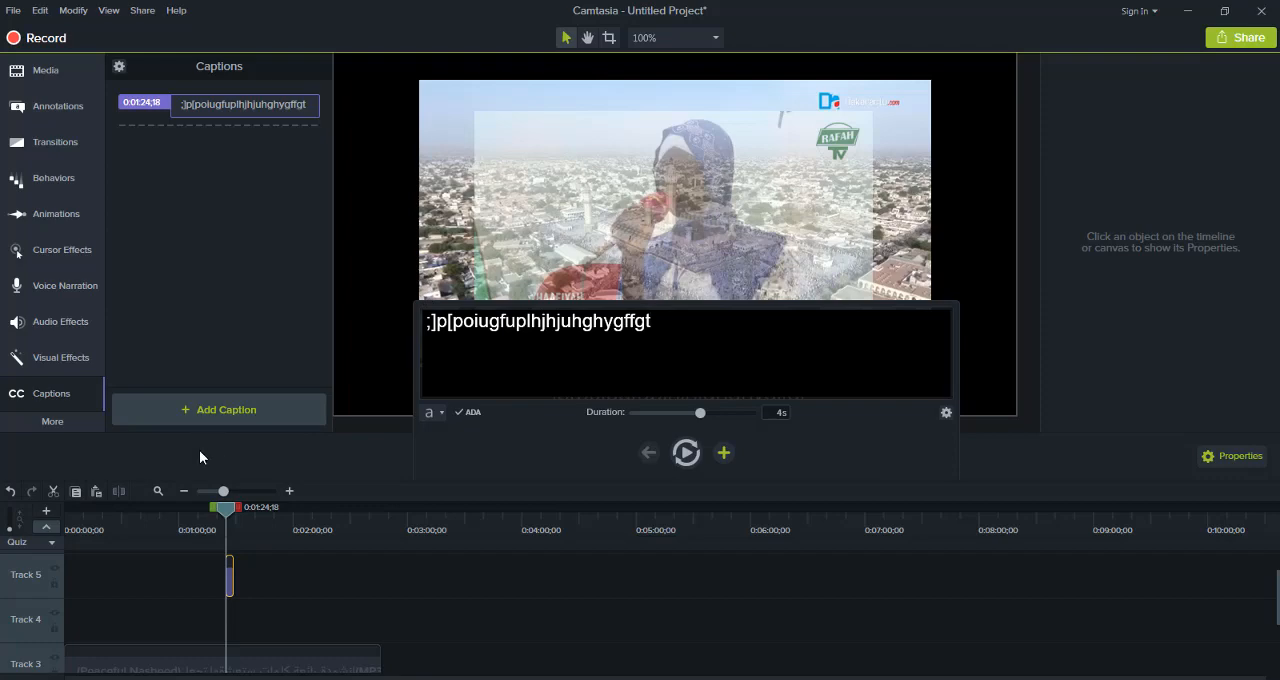
Extend the caption's filler text with "jhjuhghygffgt" and lengthen the caption's duration
left_click_drag(223, 514, 227, 518)
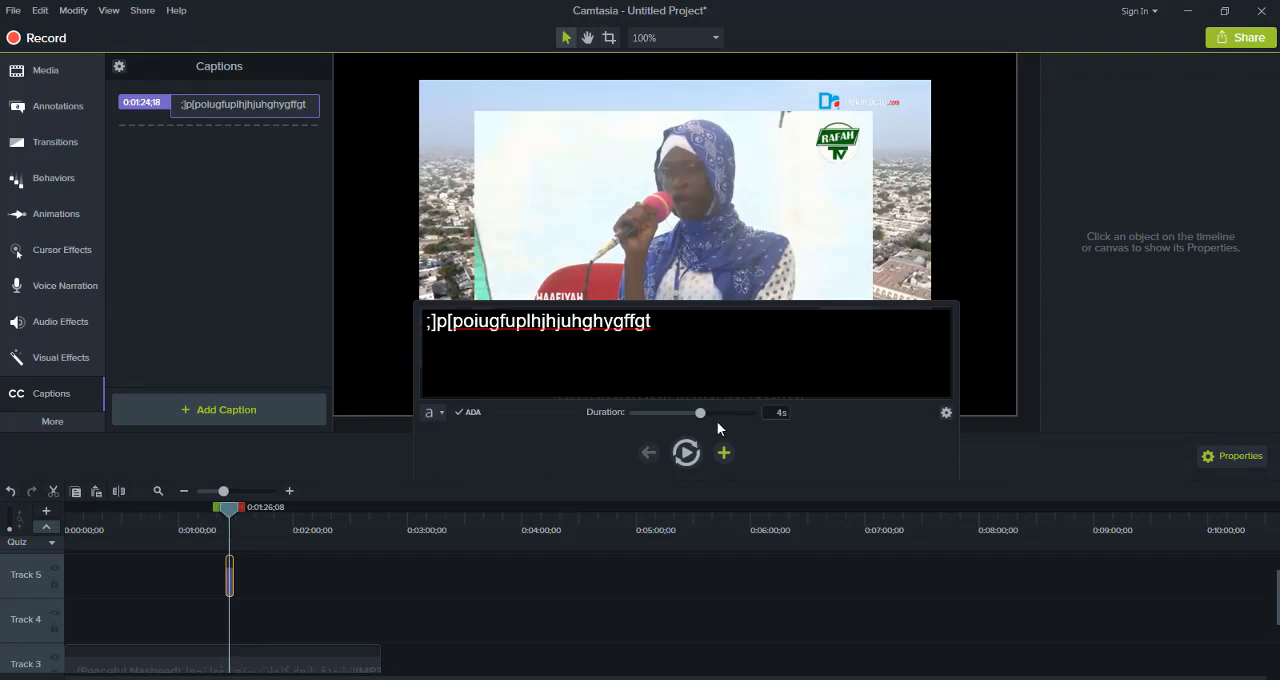
left_click_drag(725, 410, 744, 410)
Play the timeline from 0:01:21;07 past the caption and undo the caption's text and duration edits
left_click_drag(235, 513, 220, 512)
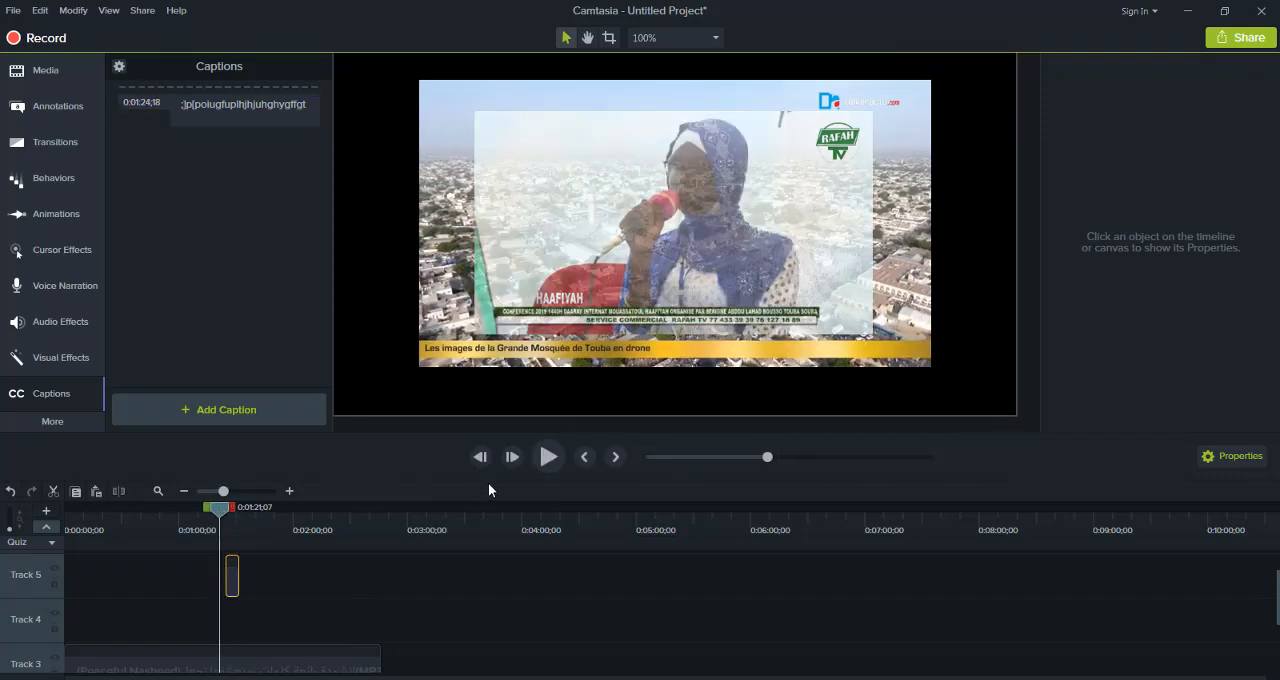
left_click(549, 456)
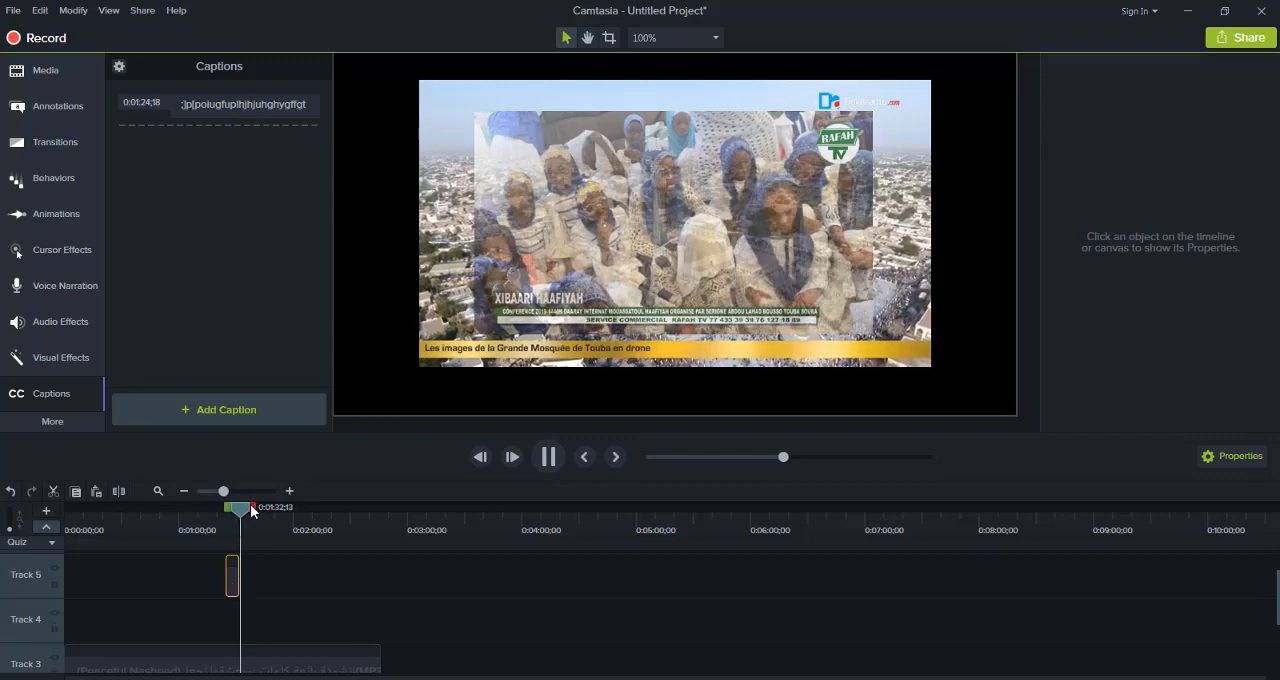
left_click(11, 491)
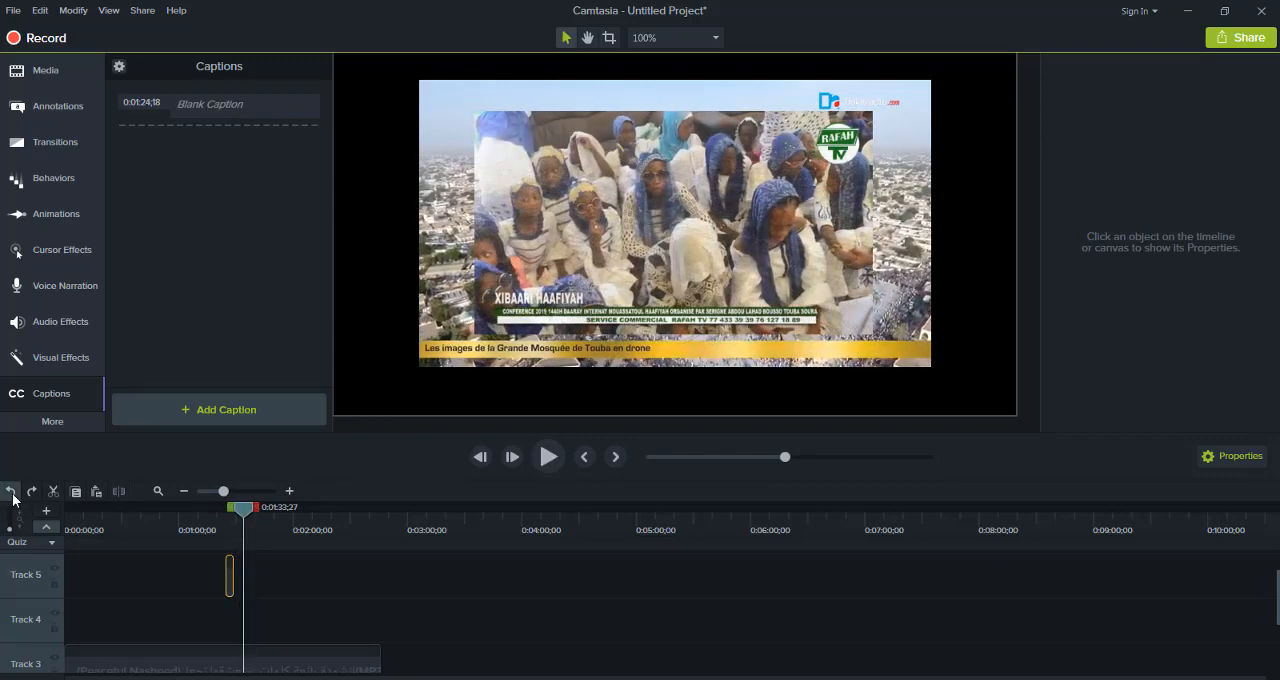
left_click(28, 110)
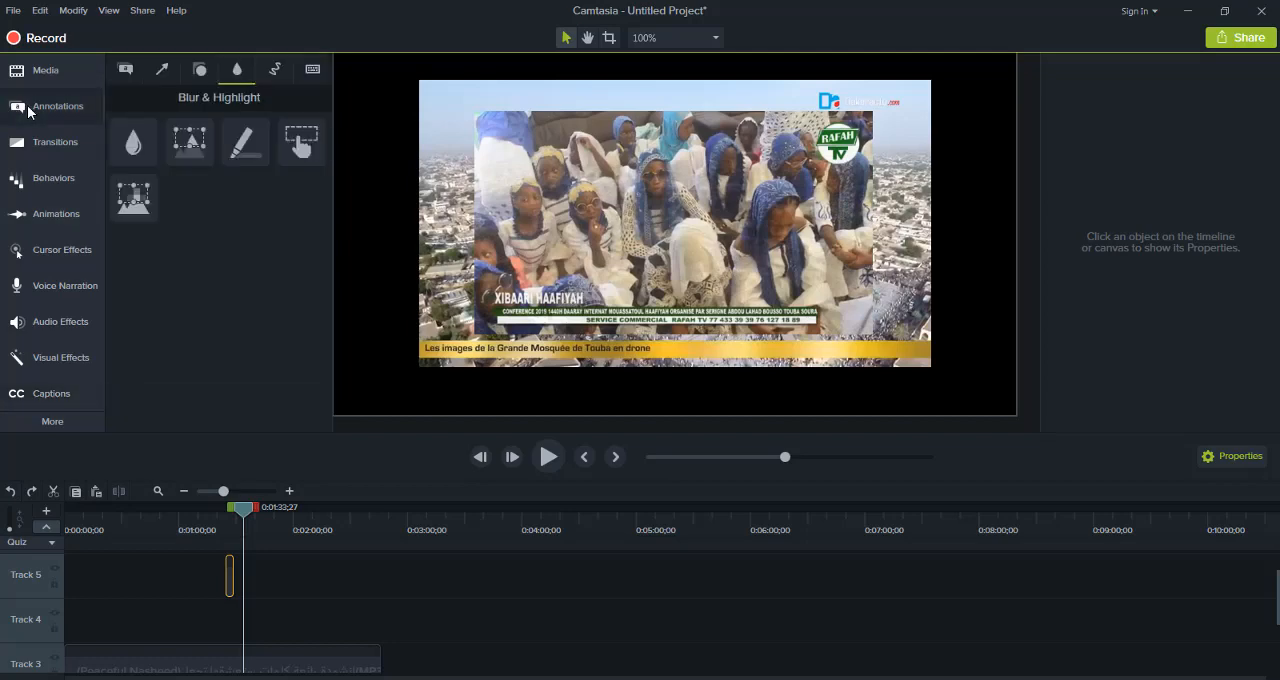
left_click(75, 60)
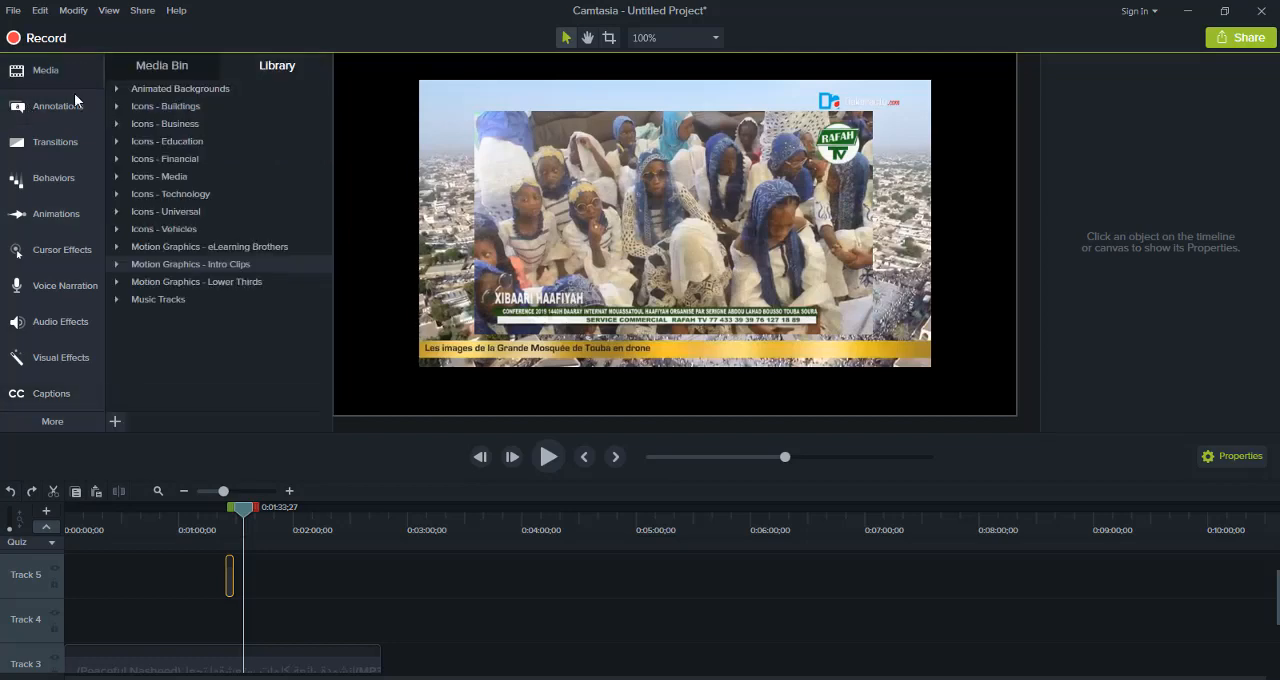
left_click(72, 100)
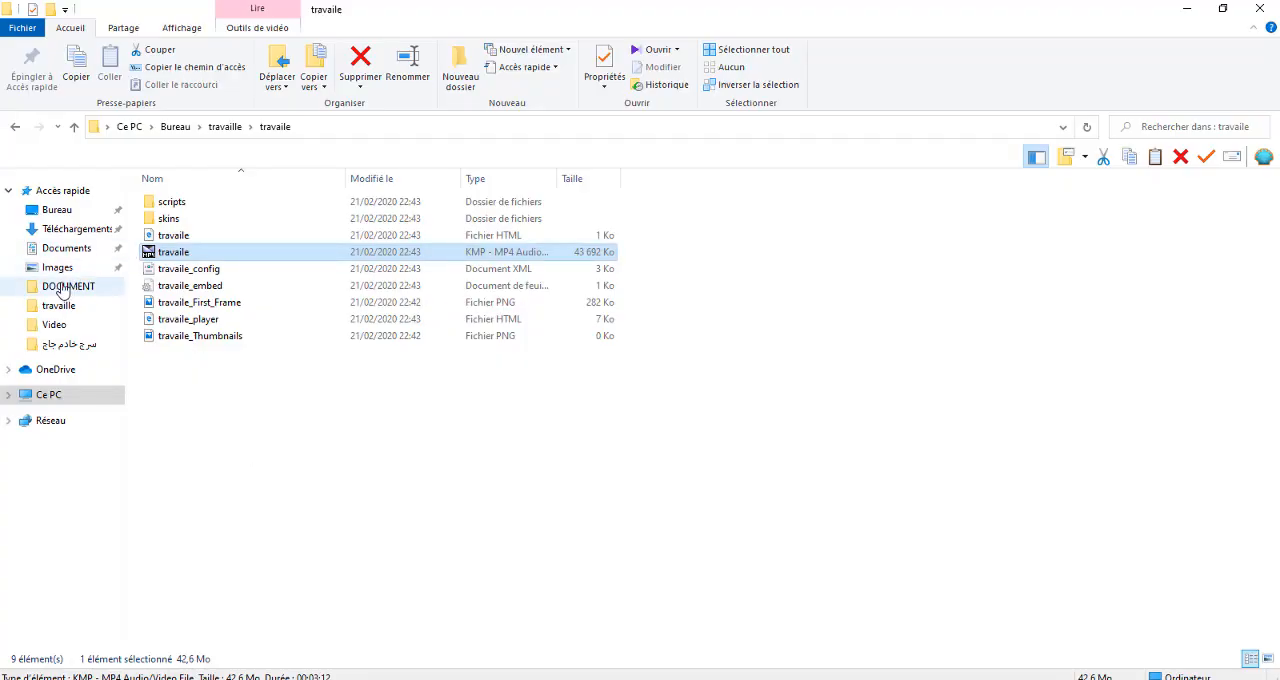
In File Explorer, find the "debut et fin" folder inside Vidéos, play the "debut quranique" video and close the player
left_click(70, 274)
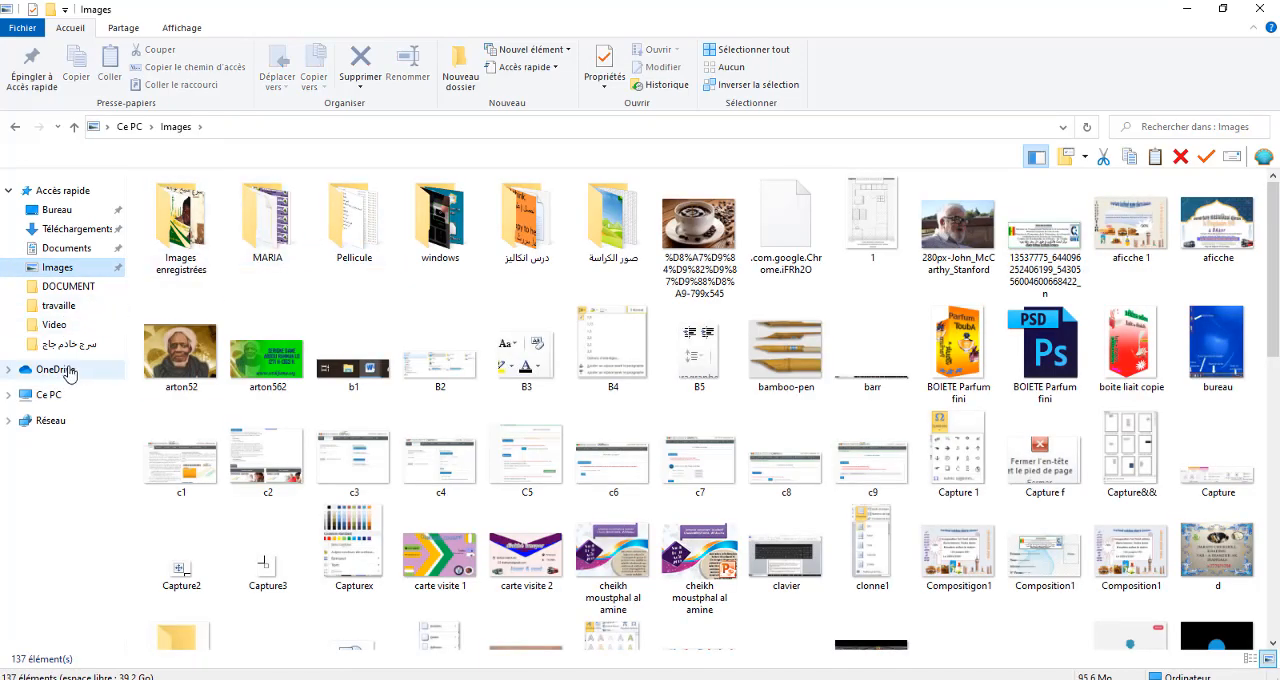
left_click(55, 395)
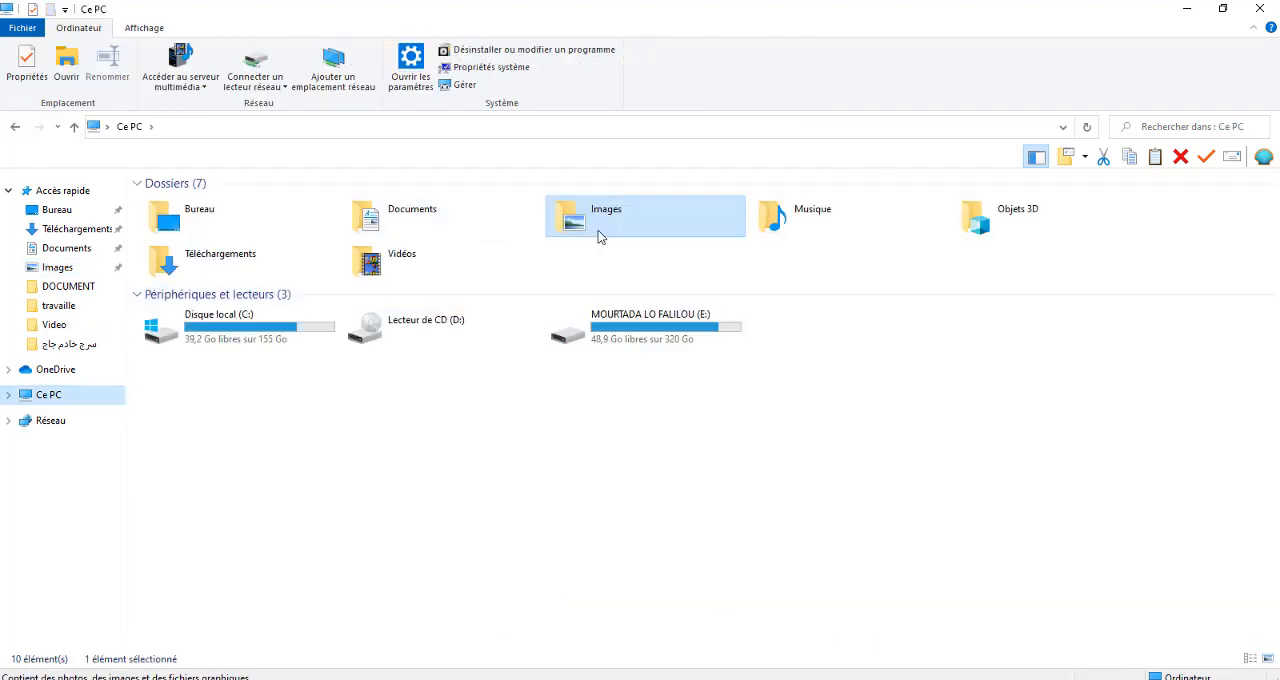
double_click(420, 257)
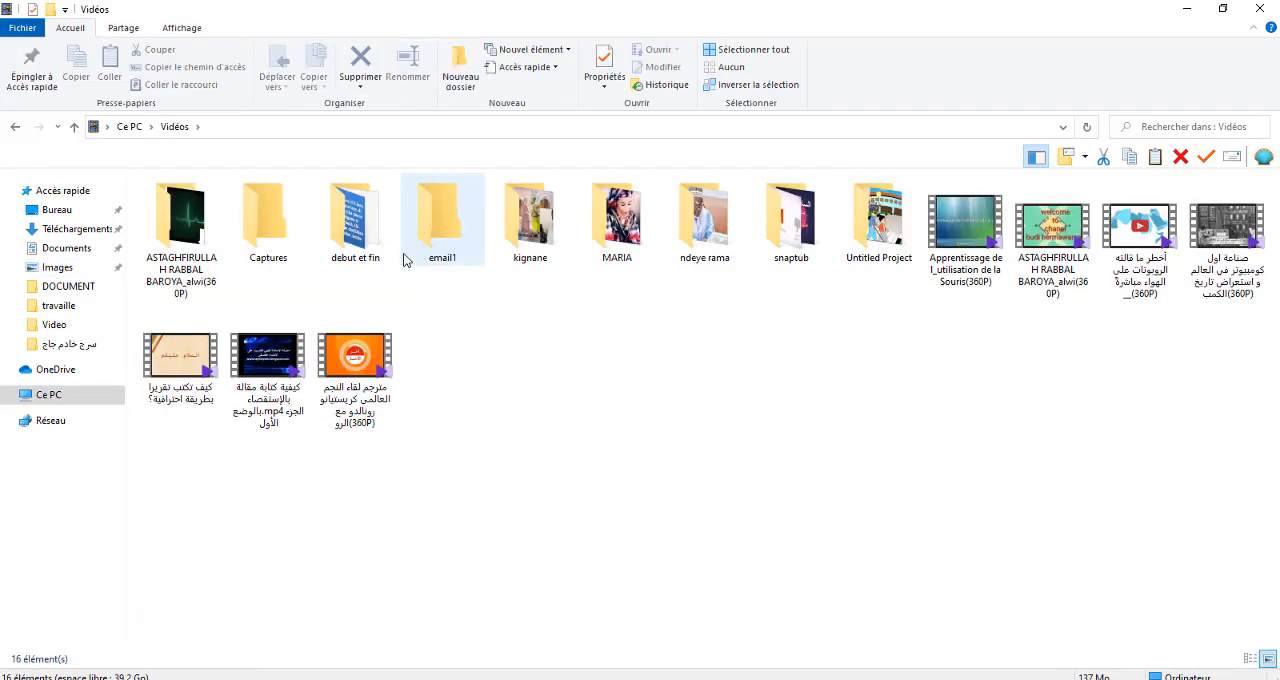
double_click(380, 257)
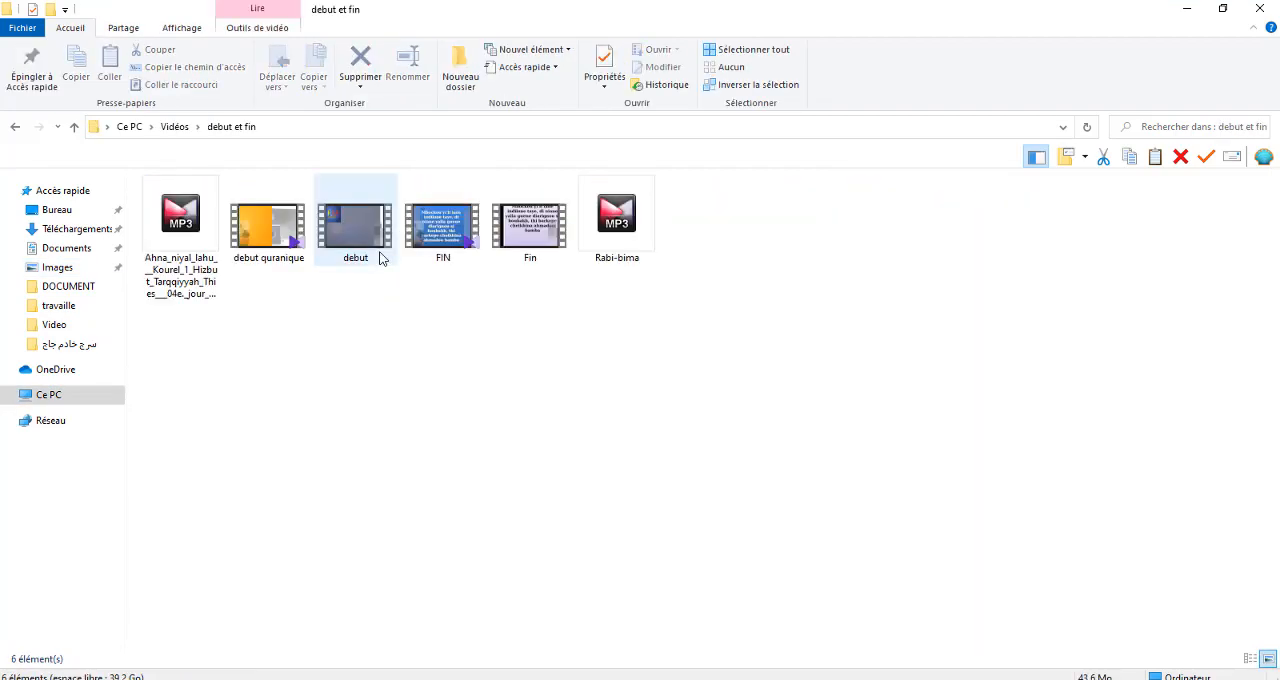
left_click(290, 240)
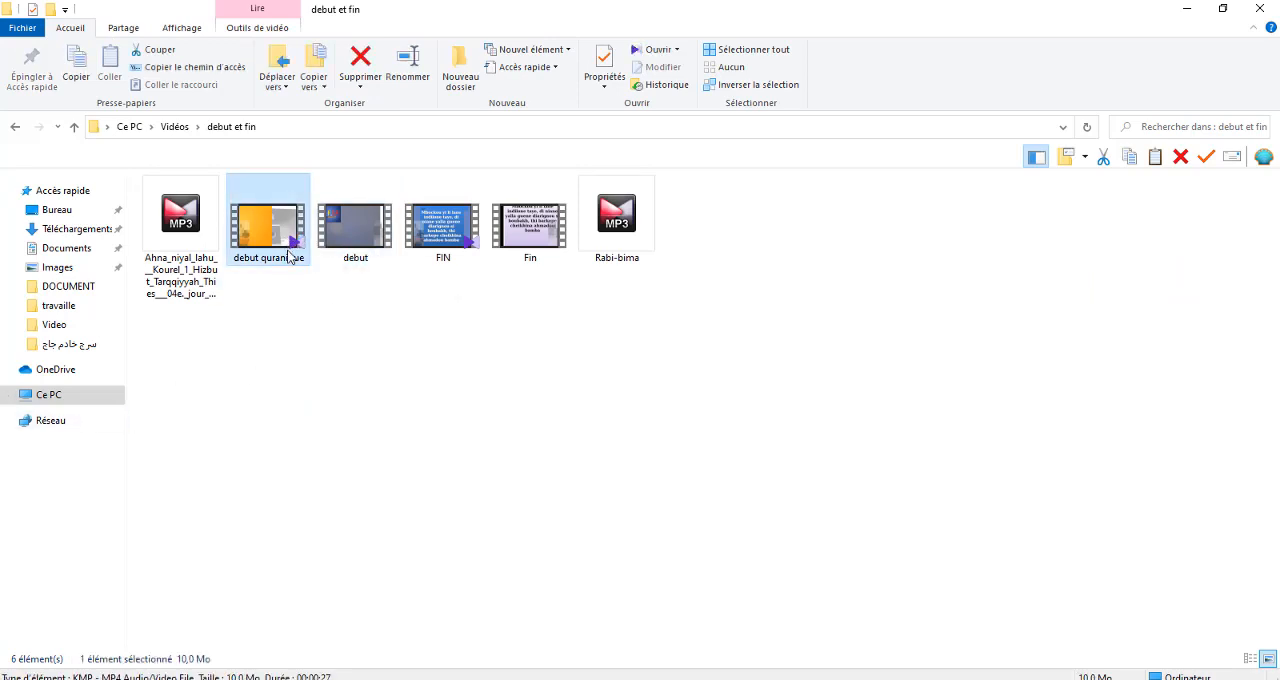
key("Return")
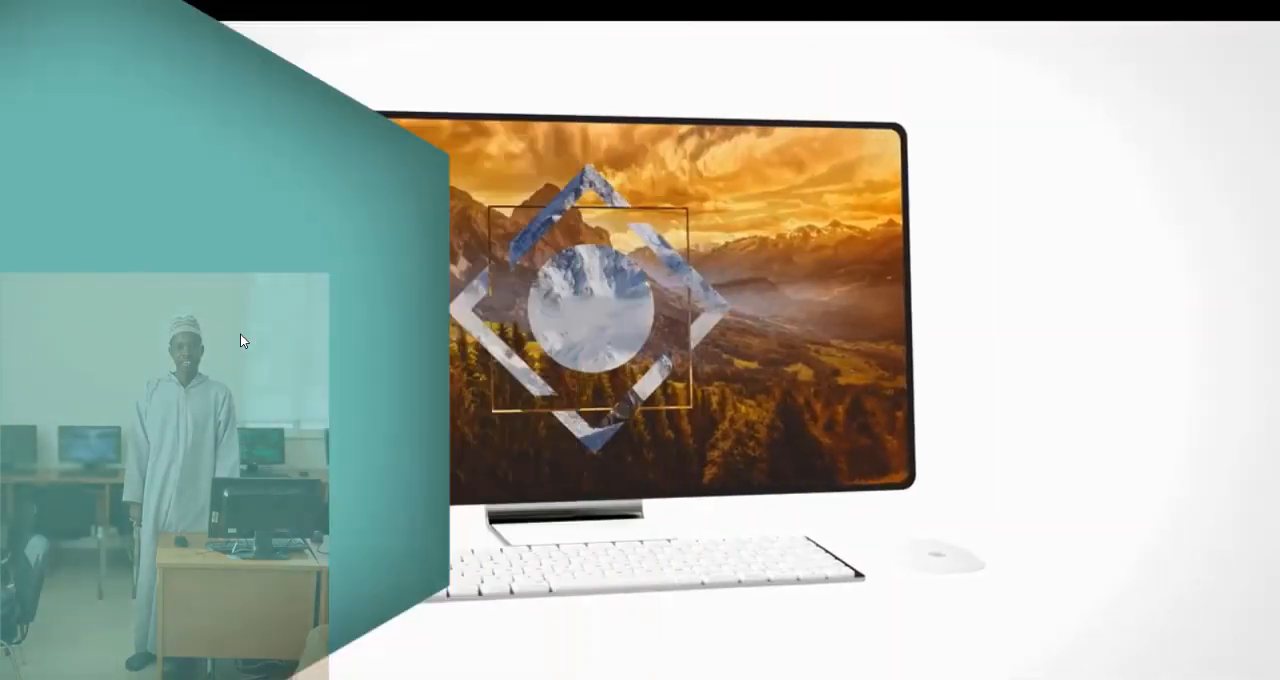
key("alt+F4")
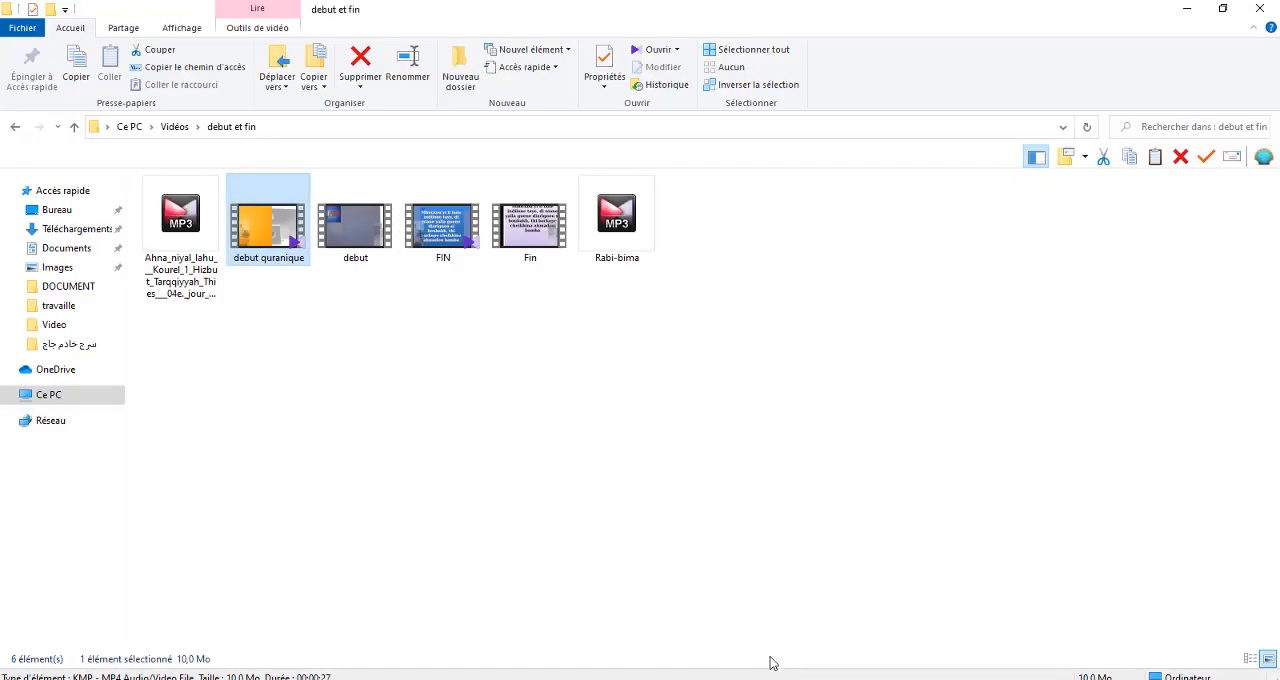
Switch back to Camtasia and start a local file production with the Custom production settings preset
mouse_move(835, 679)
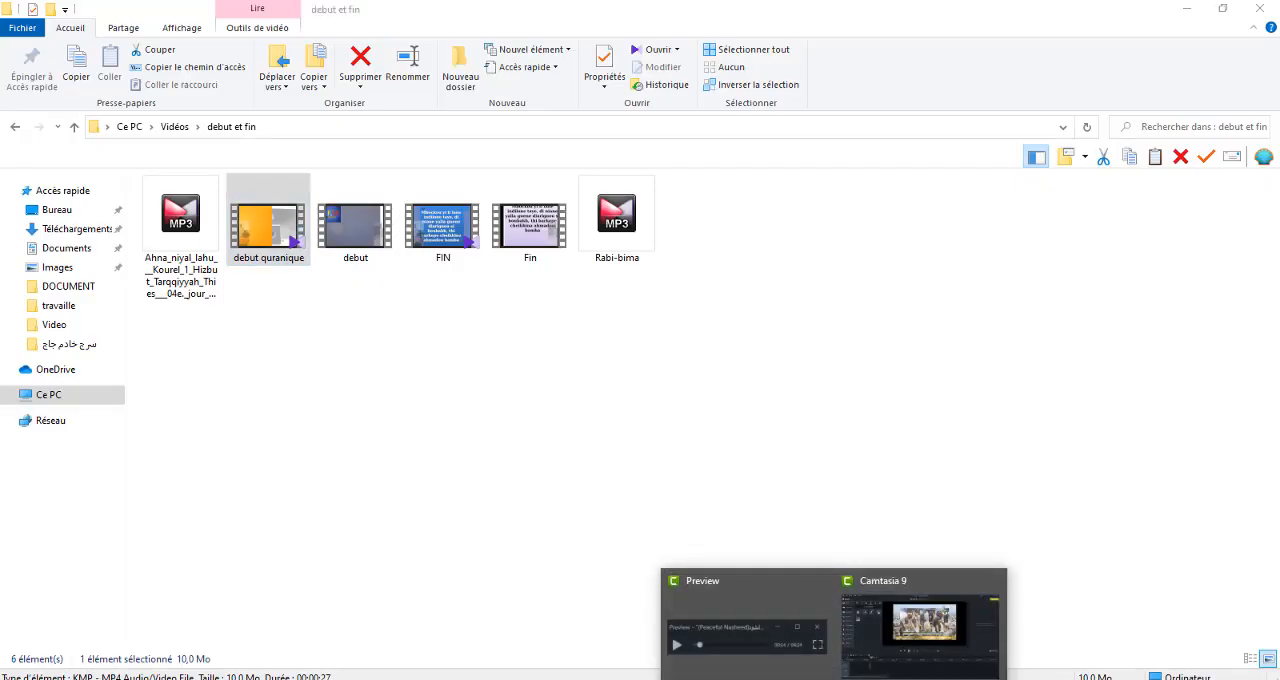
left_click(920, 620)
left_click(1240, 38)
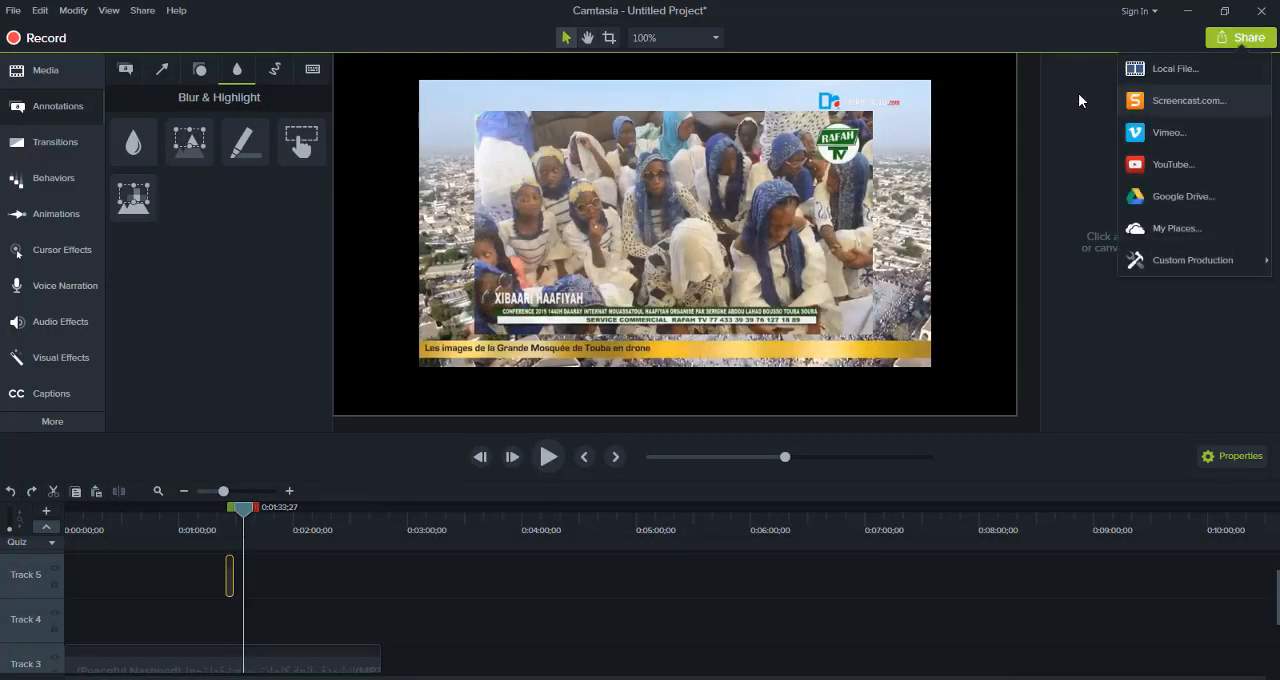
left_click(1145, 68)
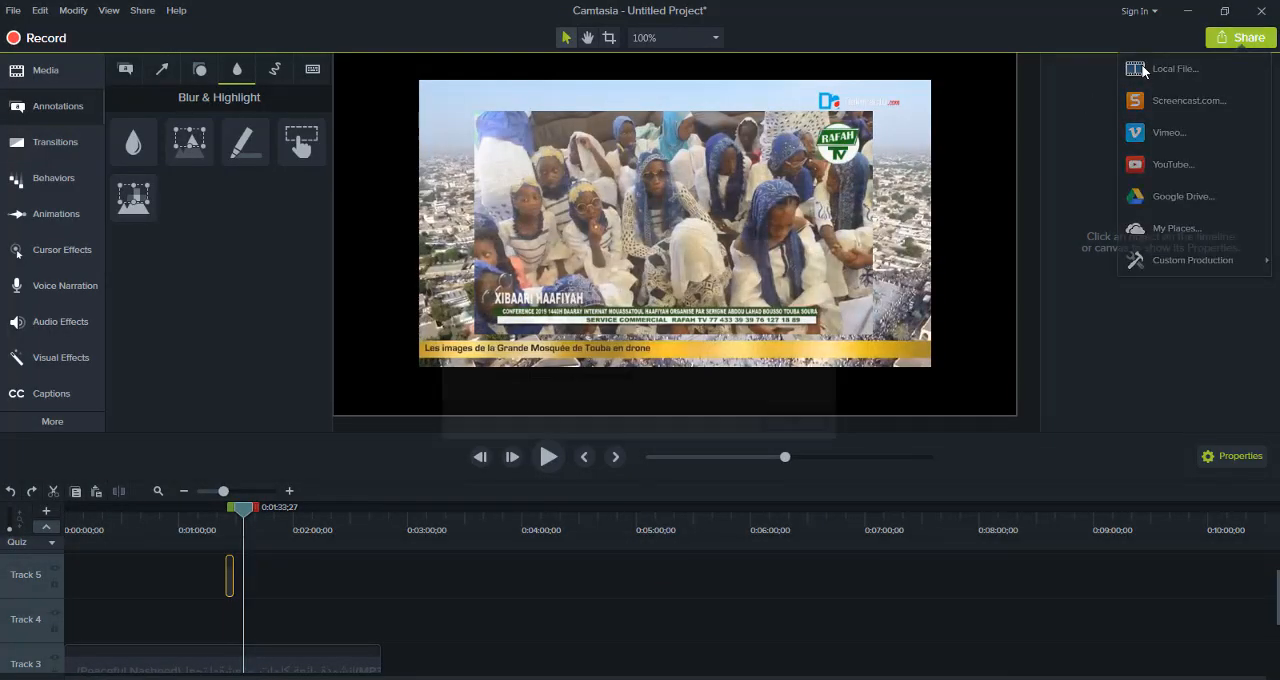
left_click(797, 426)
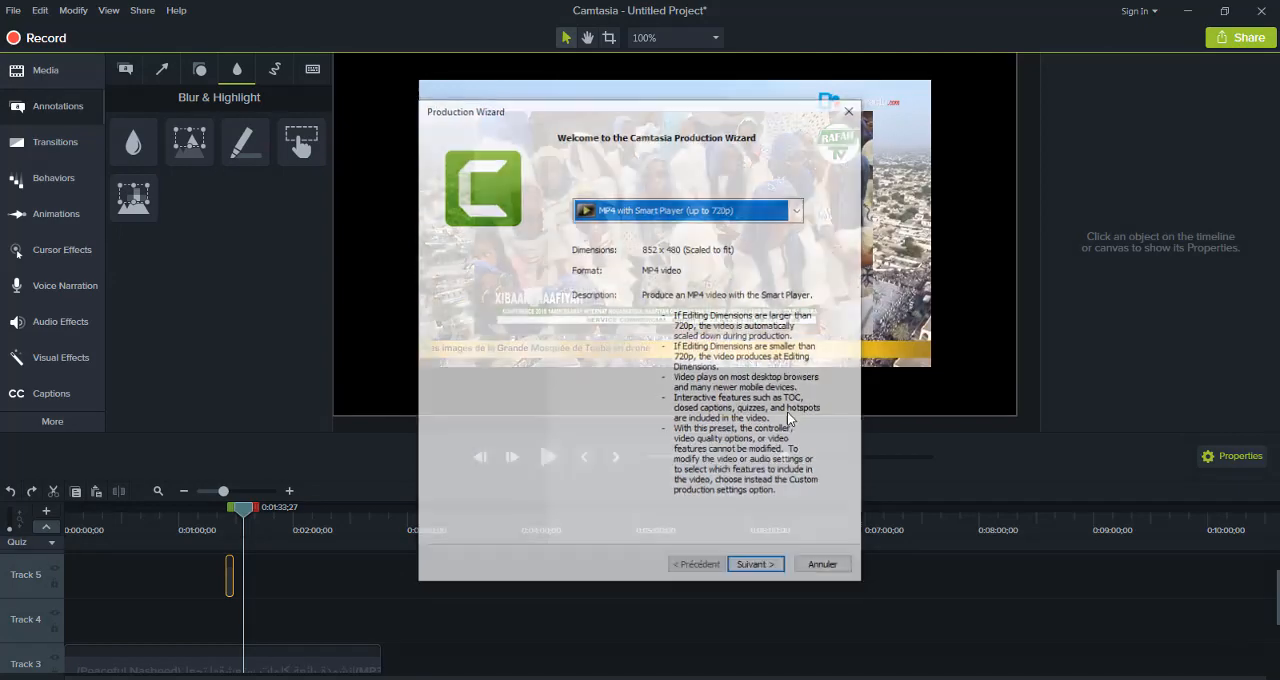
left_click(798, 210)
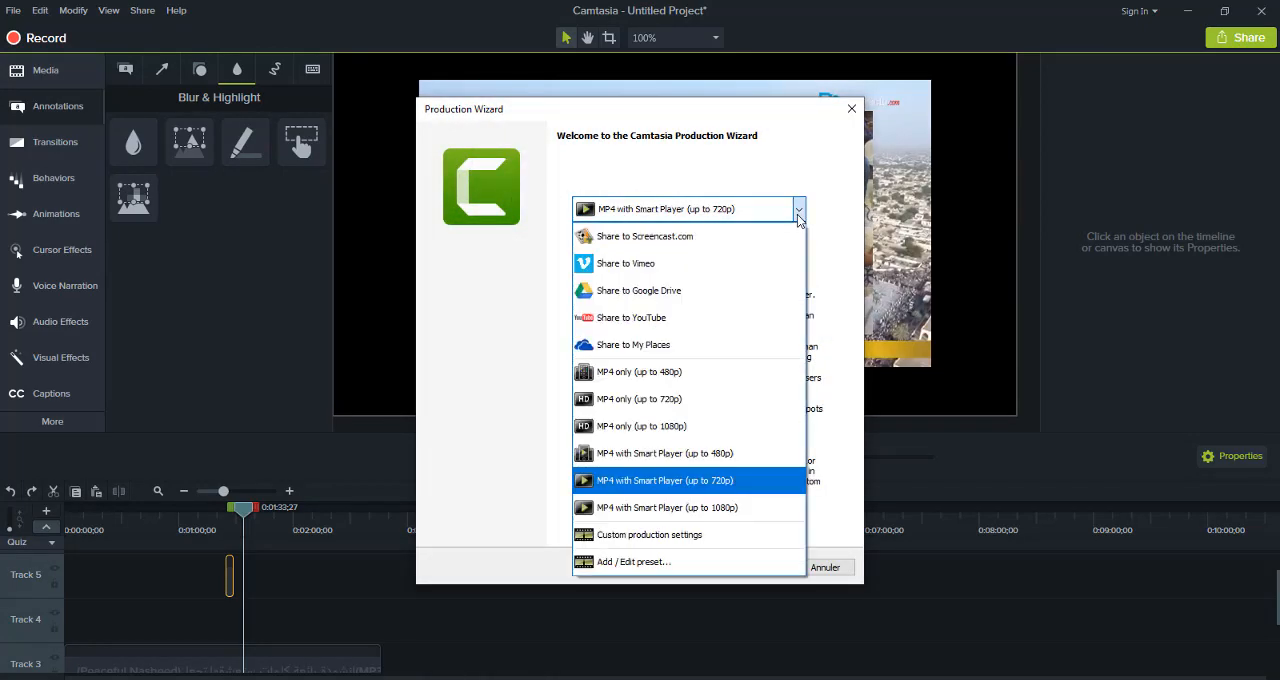
left_click(726, 240)
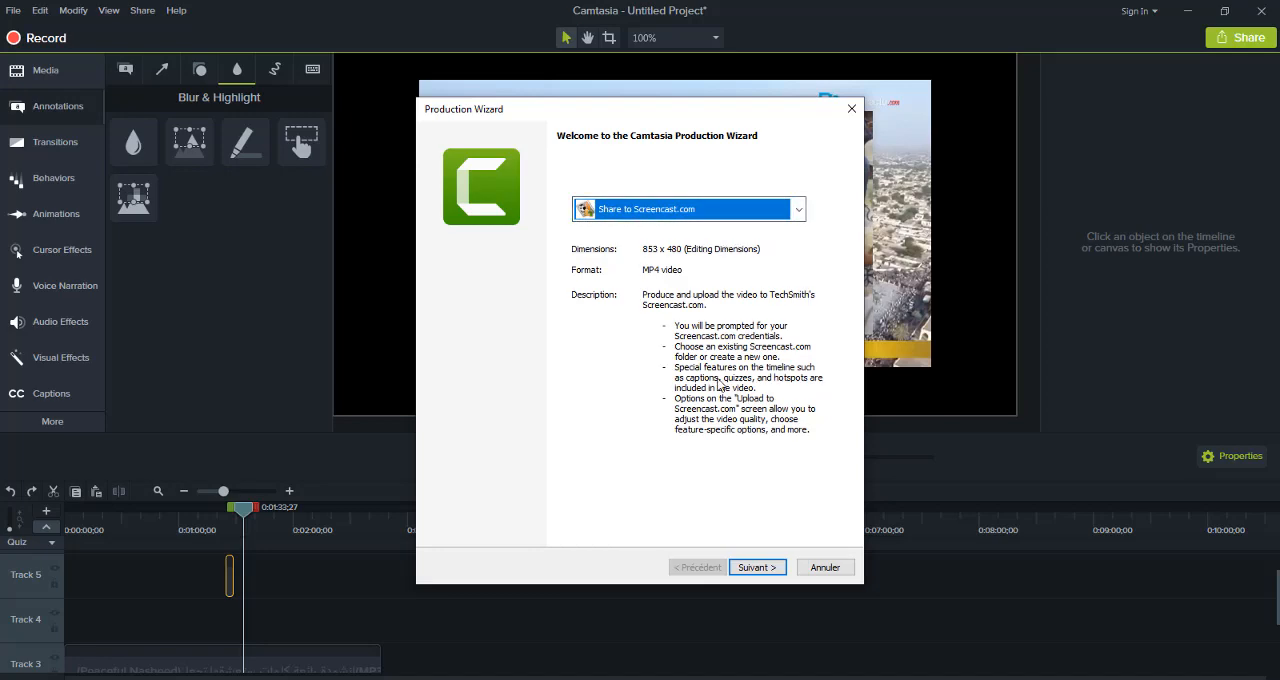
left_click(798, 210)
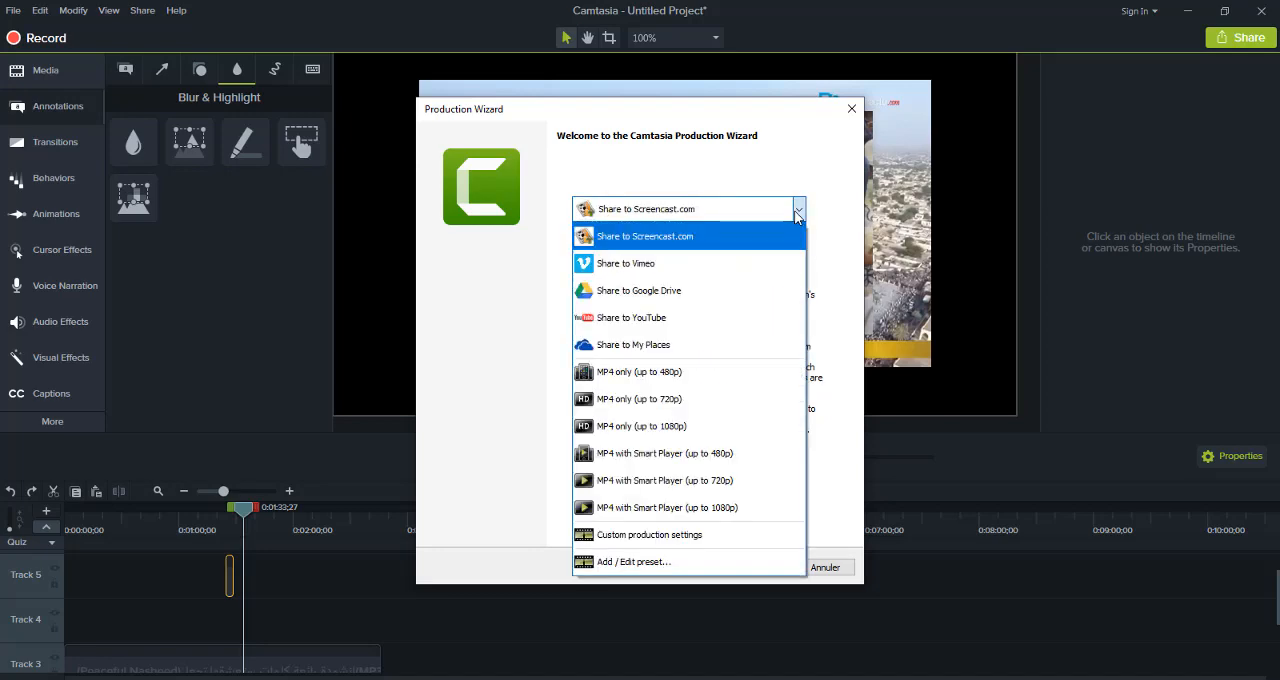
left_click(725, 543)
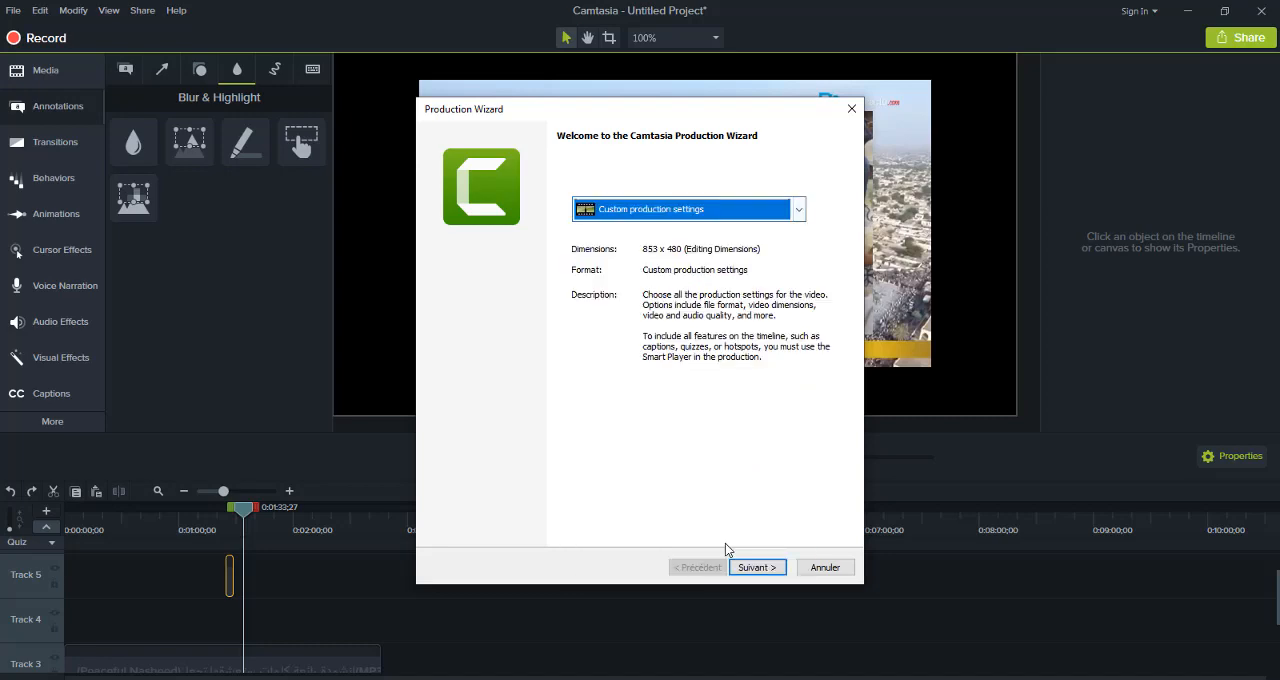
Accept the MP4 - Smart Player (HTML5) format and the default Smart Player options for the production
left_click(760, 570)
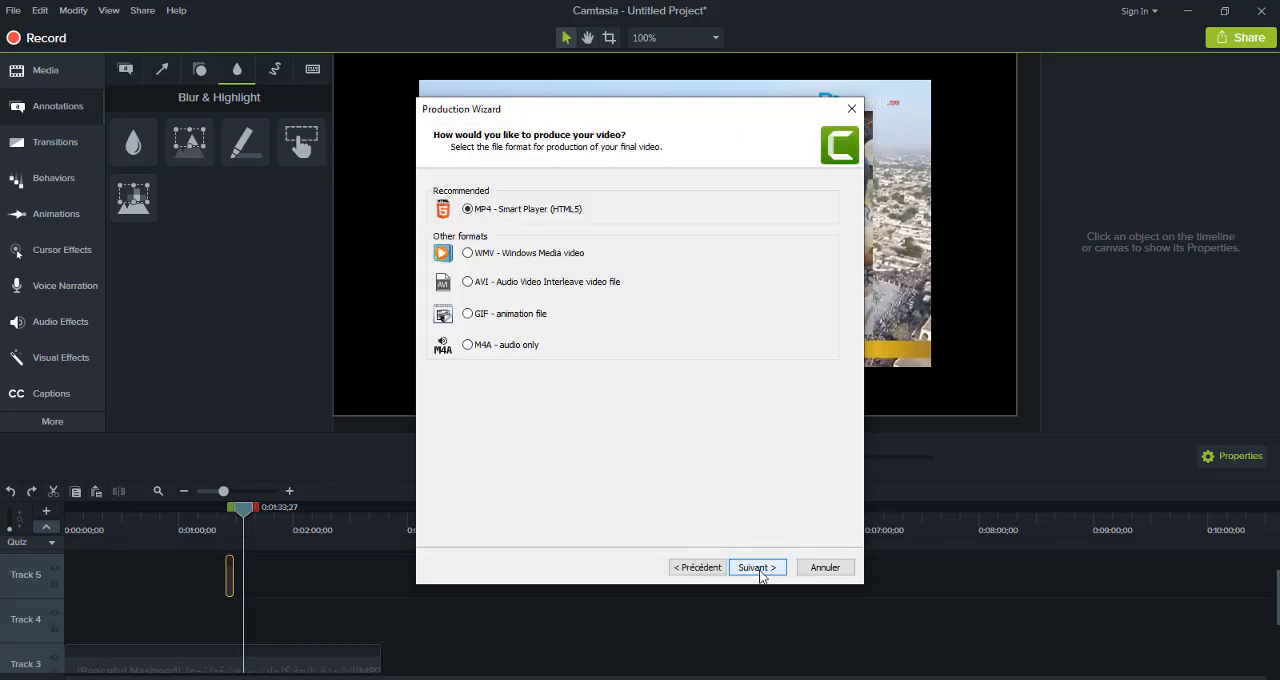
left_click(759, 570)
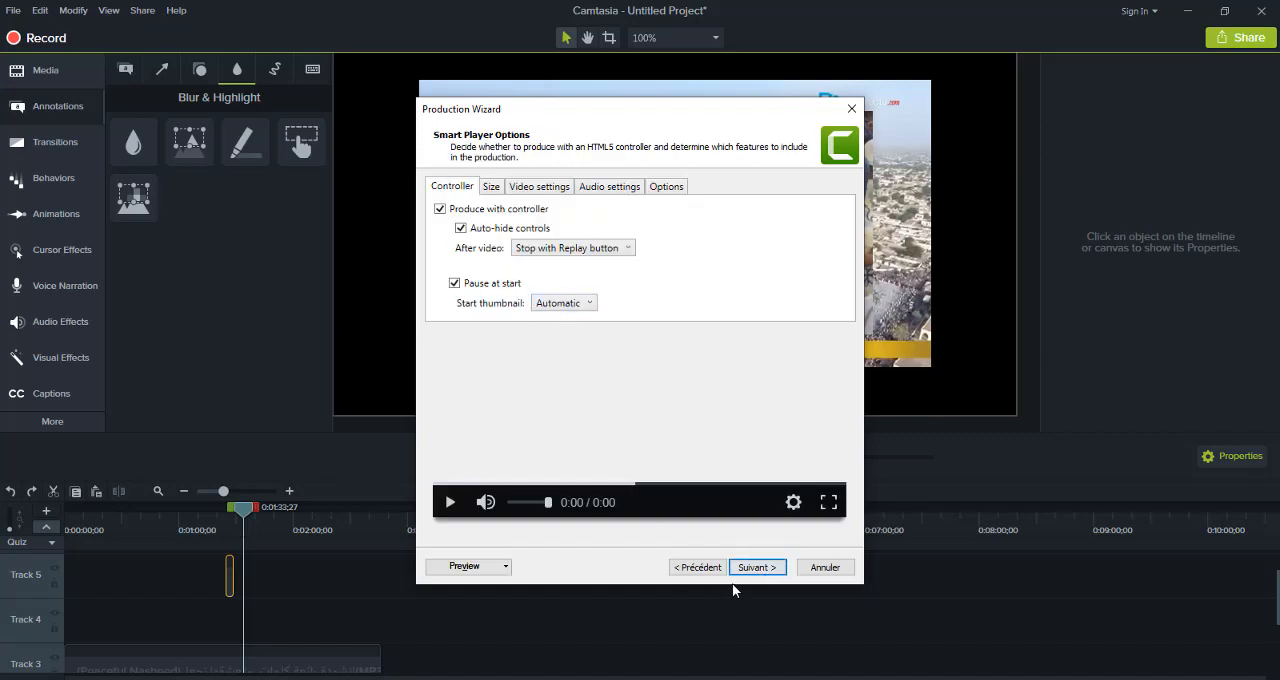
left_click(755, 569)
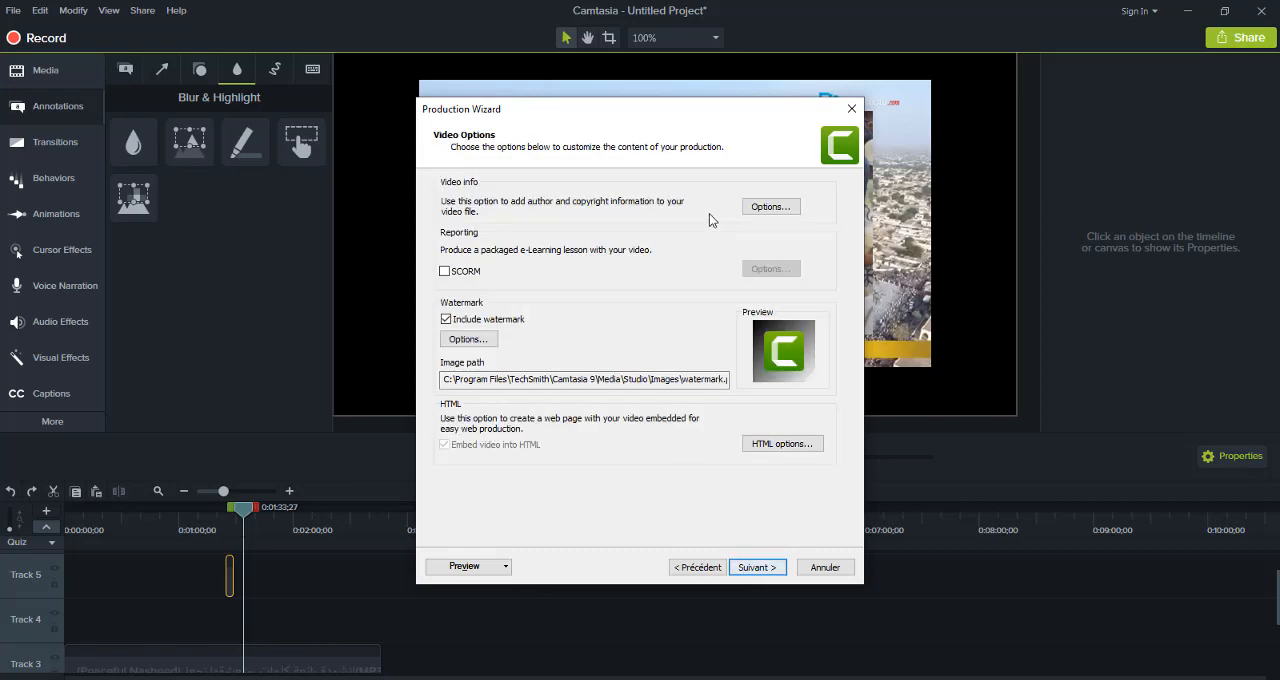
Review the video information fields and the output file settings without changes, then return to the Video Options page
left_click(772, 210)
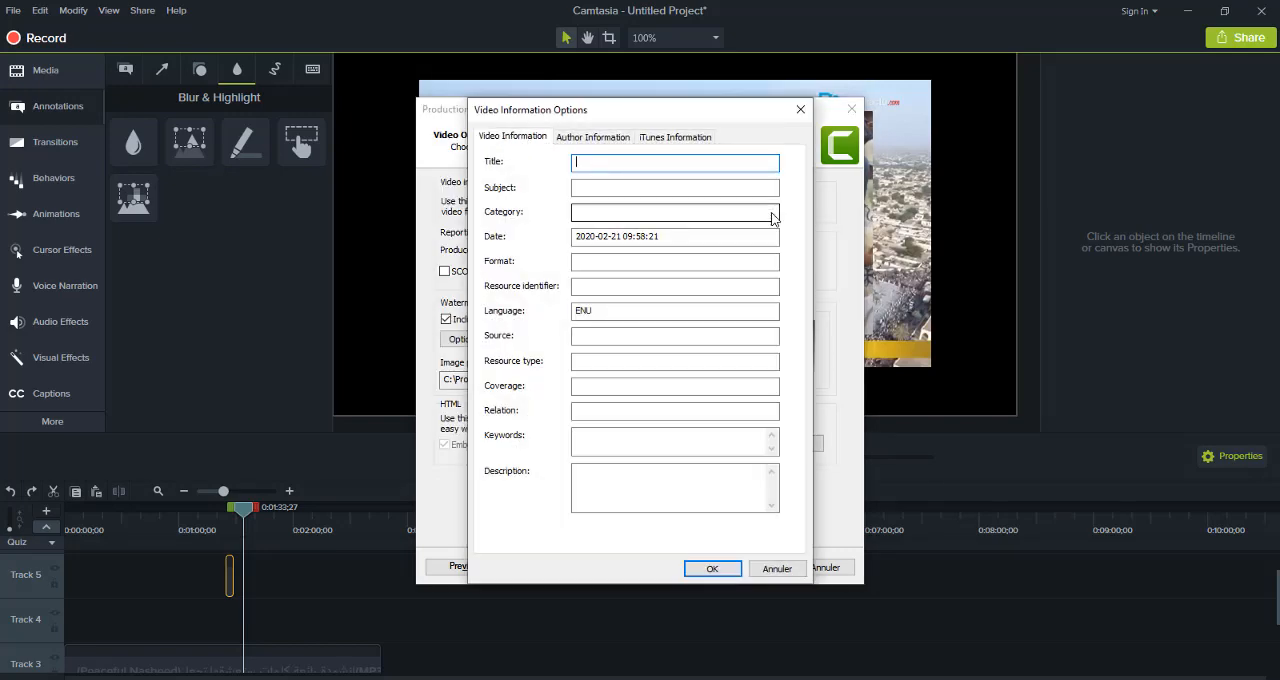
left_click(772, 569)
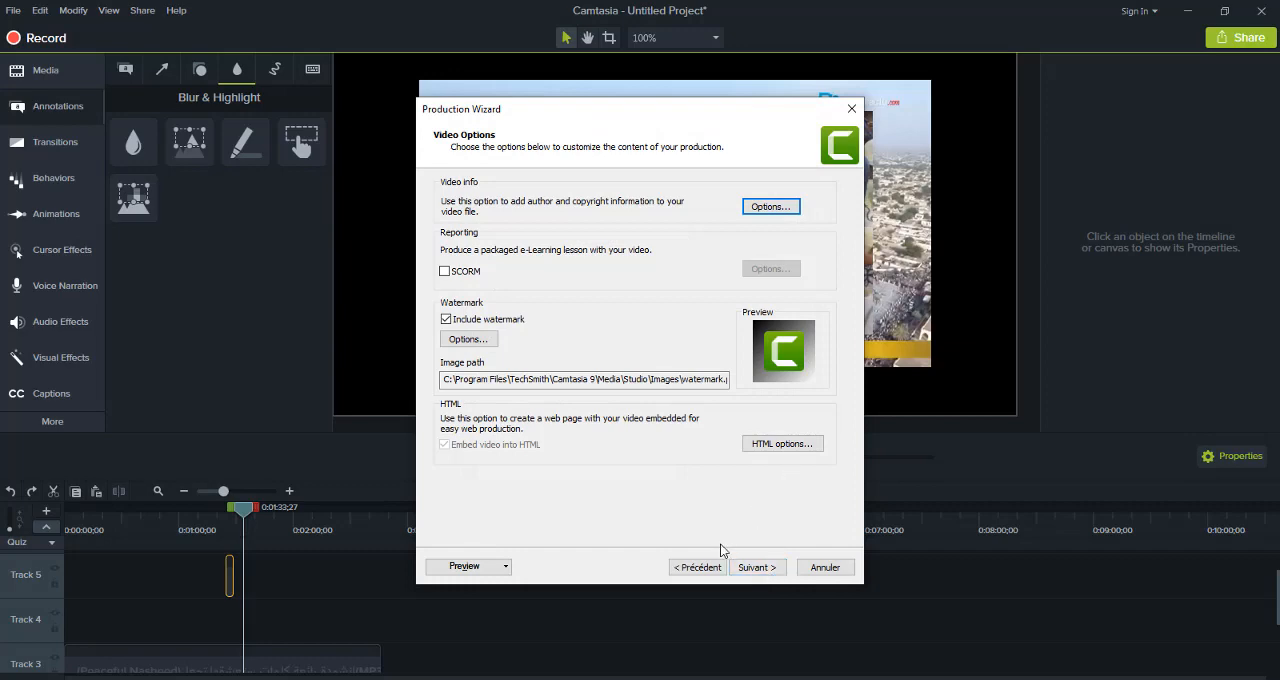
left_click(744, 567)
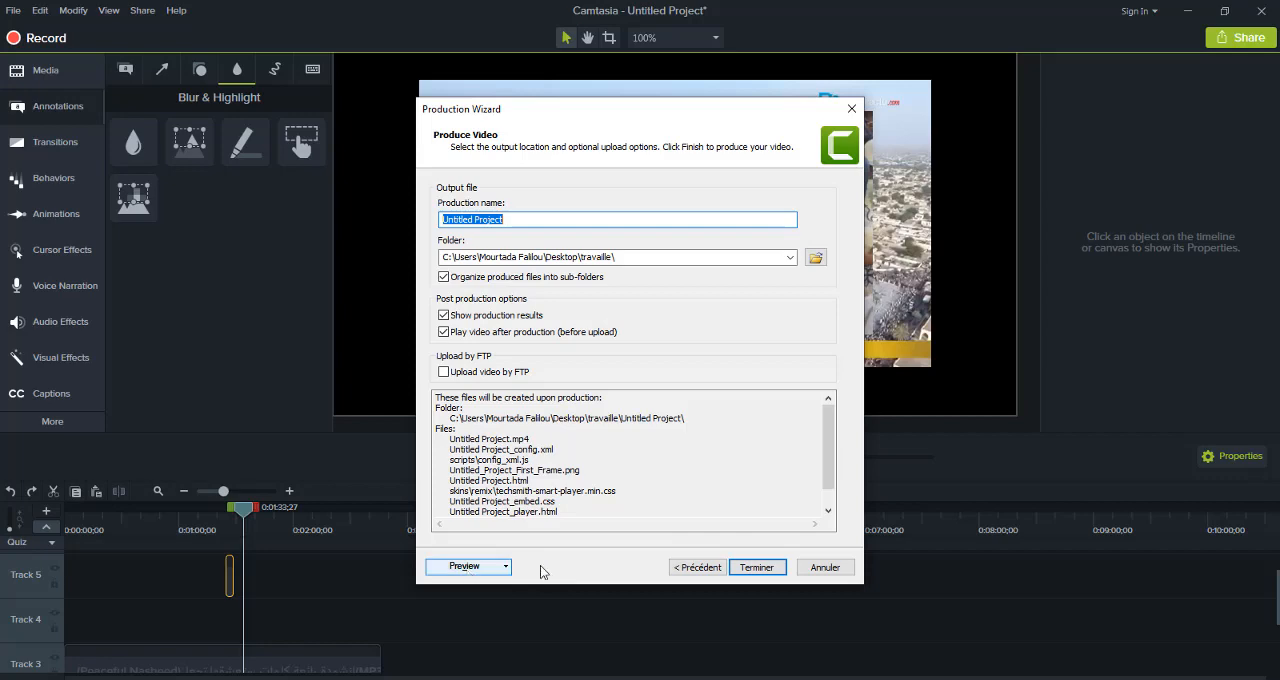
left_click(698, 568)
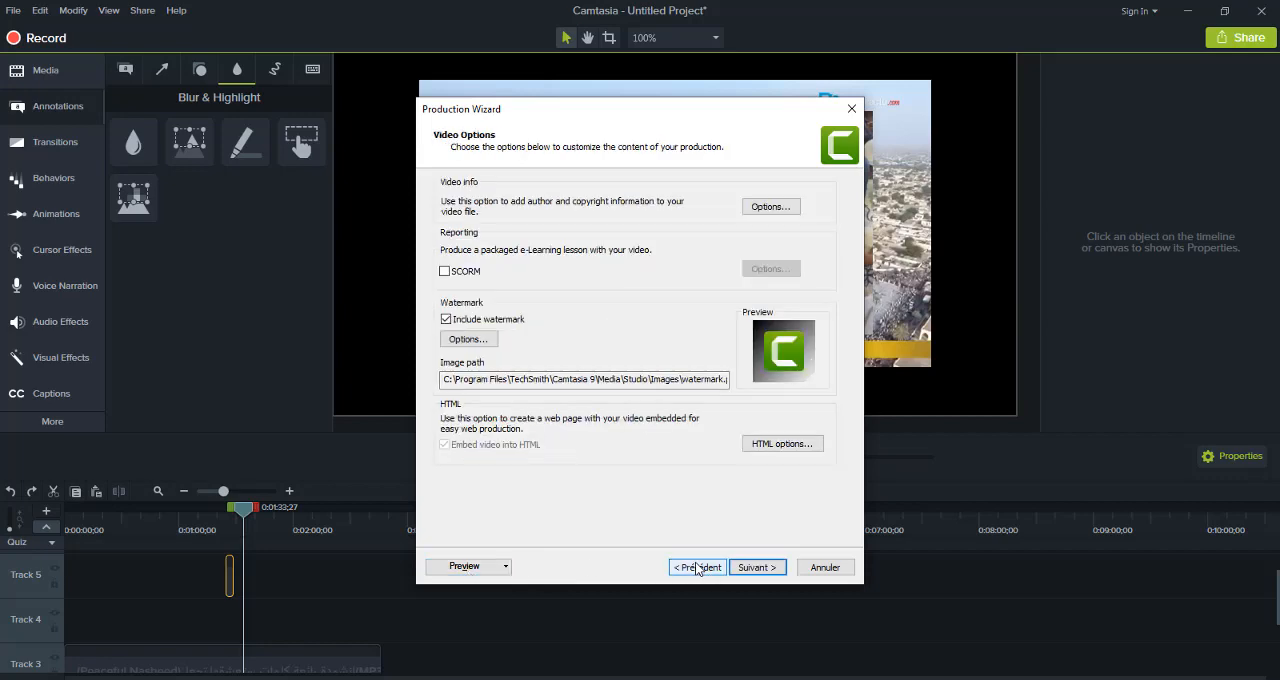
Replace the production's watermark image with the IMG-20191011-WA00… picture from the travaille folder
left_click(468, 339)
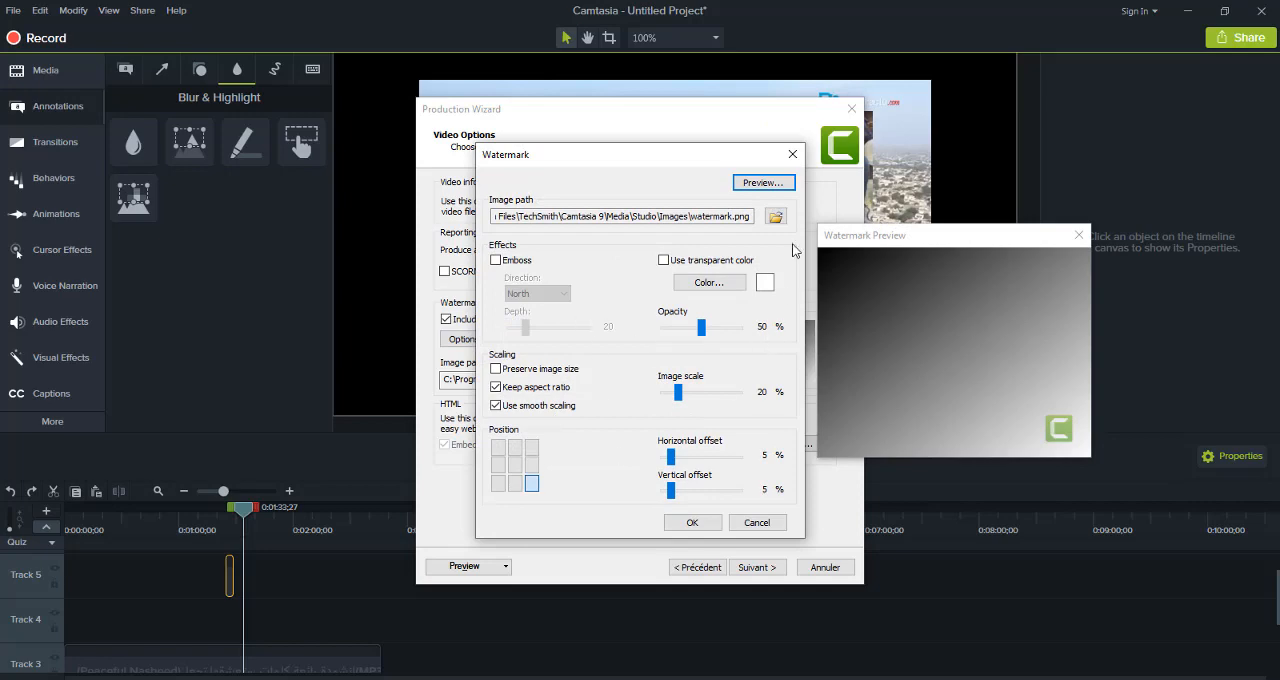
left_click(776, 218)
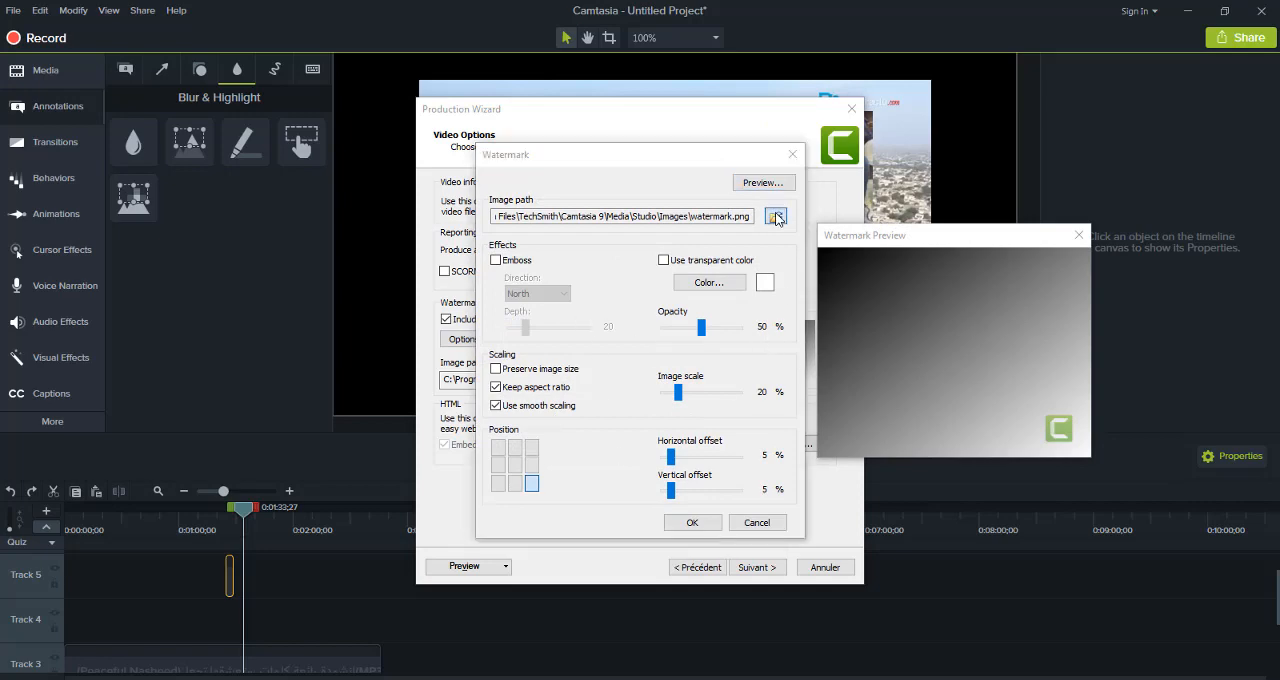
left_click(665, 425)
double_click(665, 425)
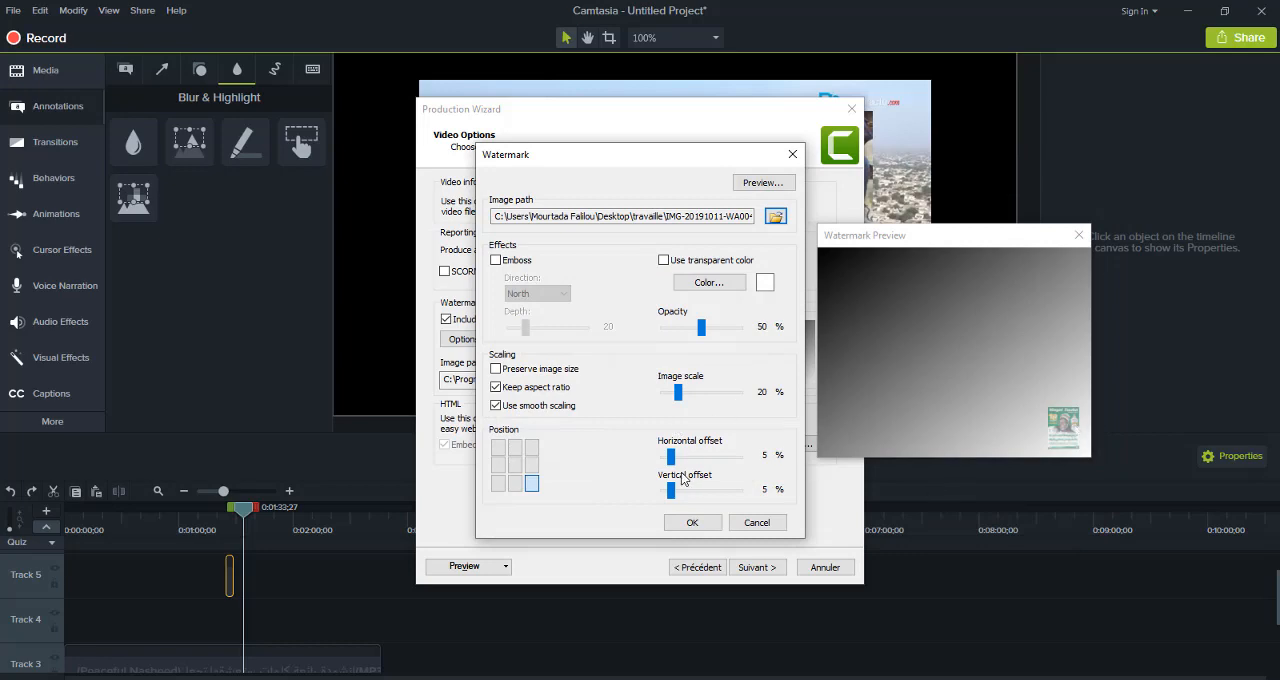
Set the watermark's horizontal offset to 31 %, vertical offset to 29 %, image scale to 64 % and opacity to 26 %
left_click_drag(671, 457, 707, 491)
left_click_drag(678, 392, 713, 406)
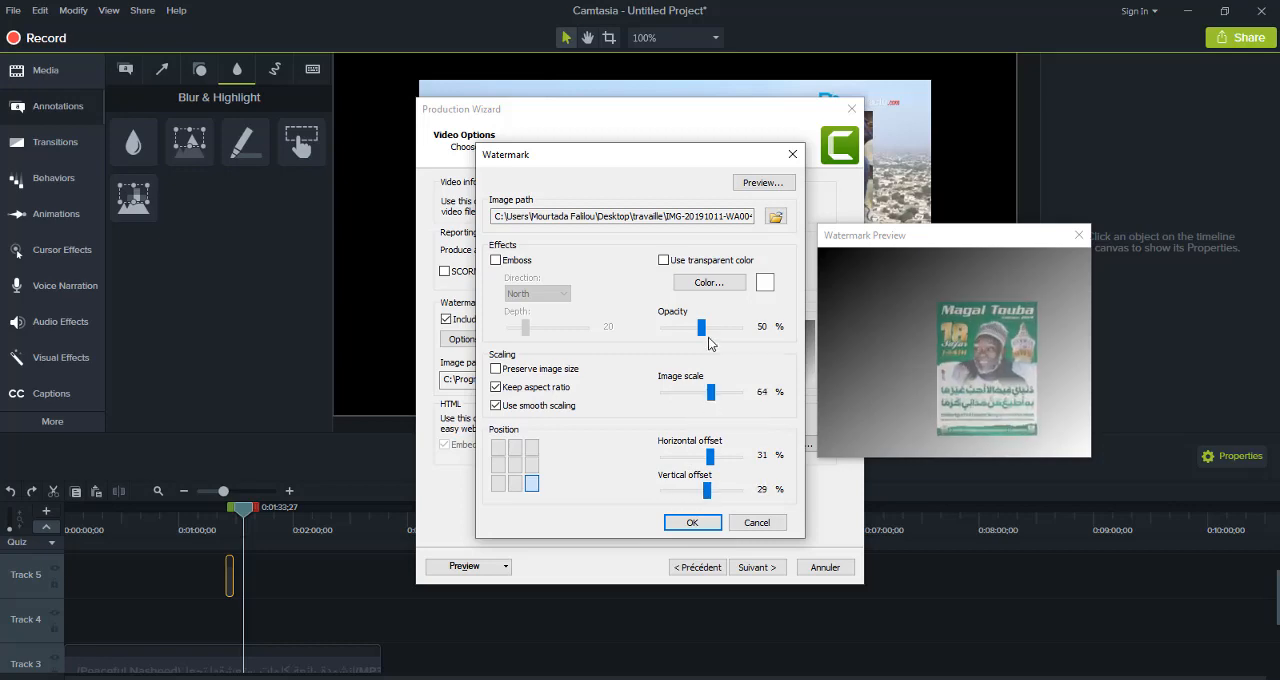
mouse_move(701, 329)
left_mouse_down()
mouse_move(682, 345)
mouse_move(720, 342)
mouse_move(686, 346)
left_mouse_up()
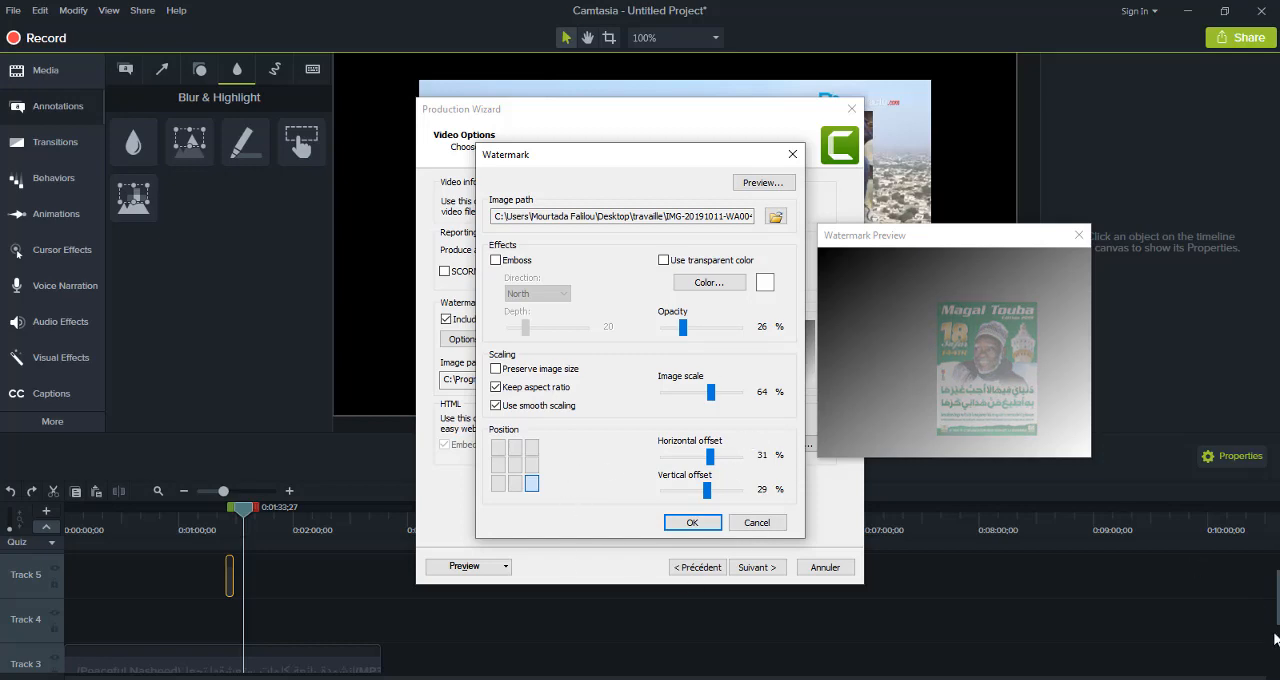
mouse_move(854, 678)
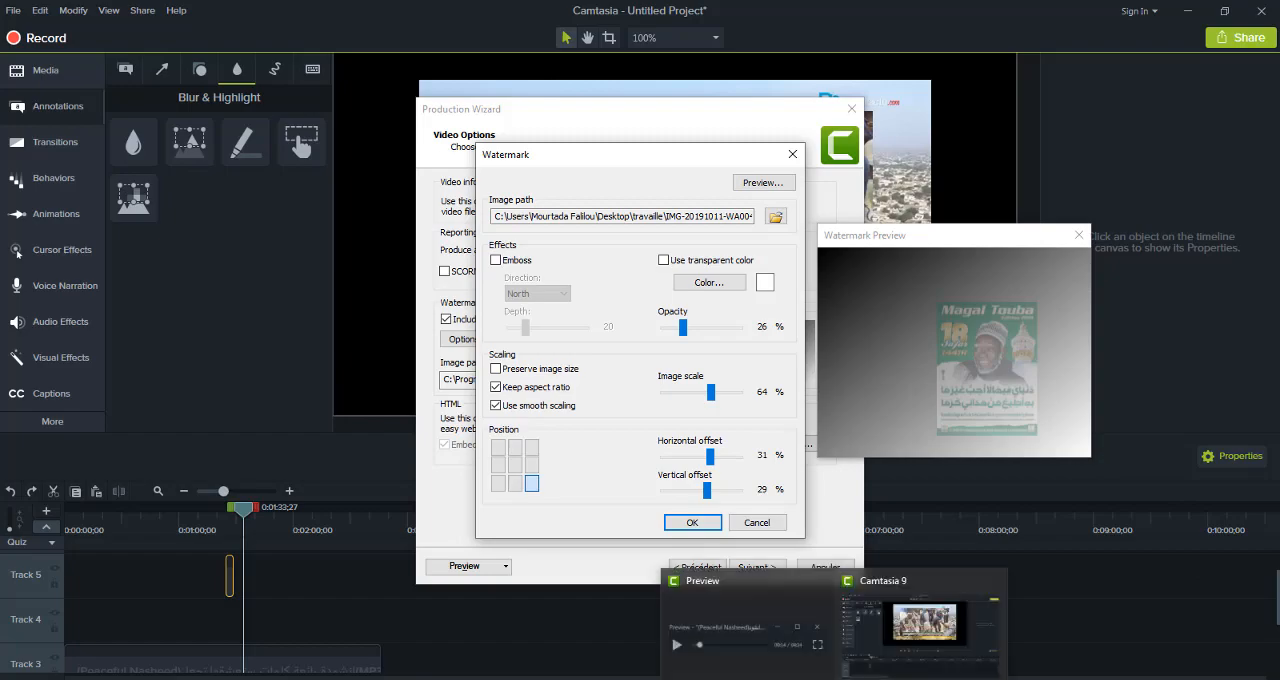
mouse_move(750, 620)
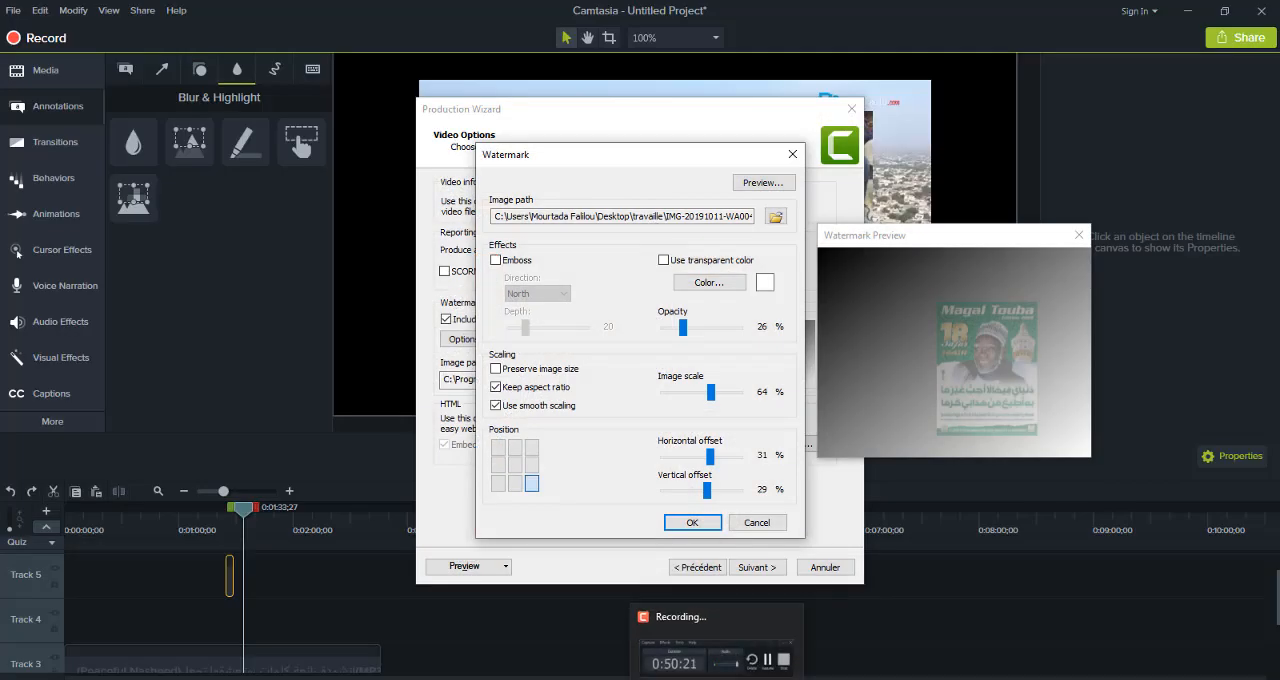
left_click(717, 678)
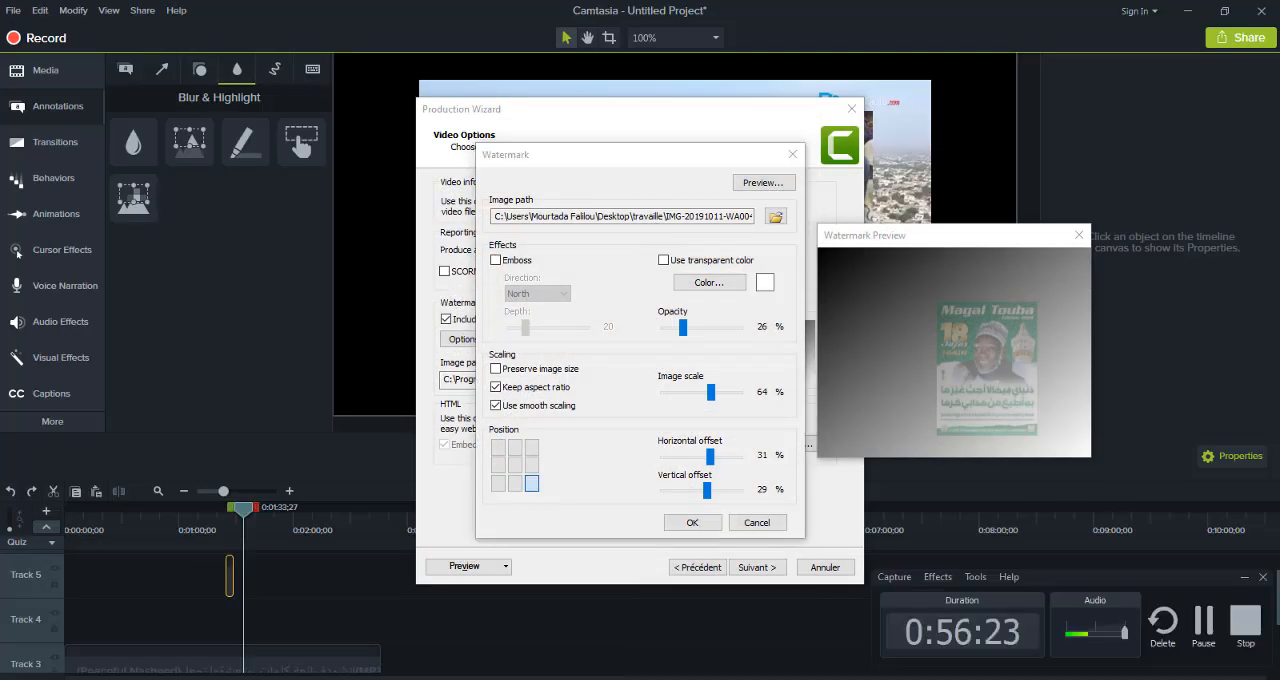
left_click(1206, 630)
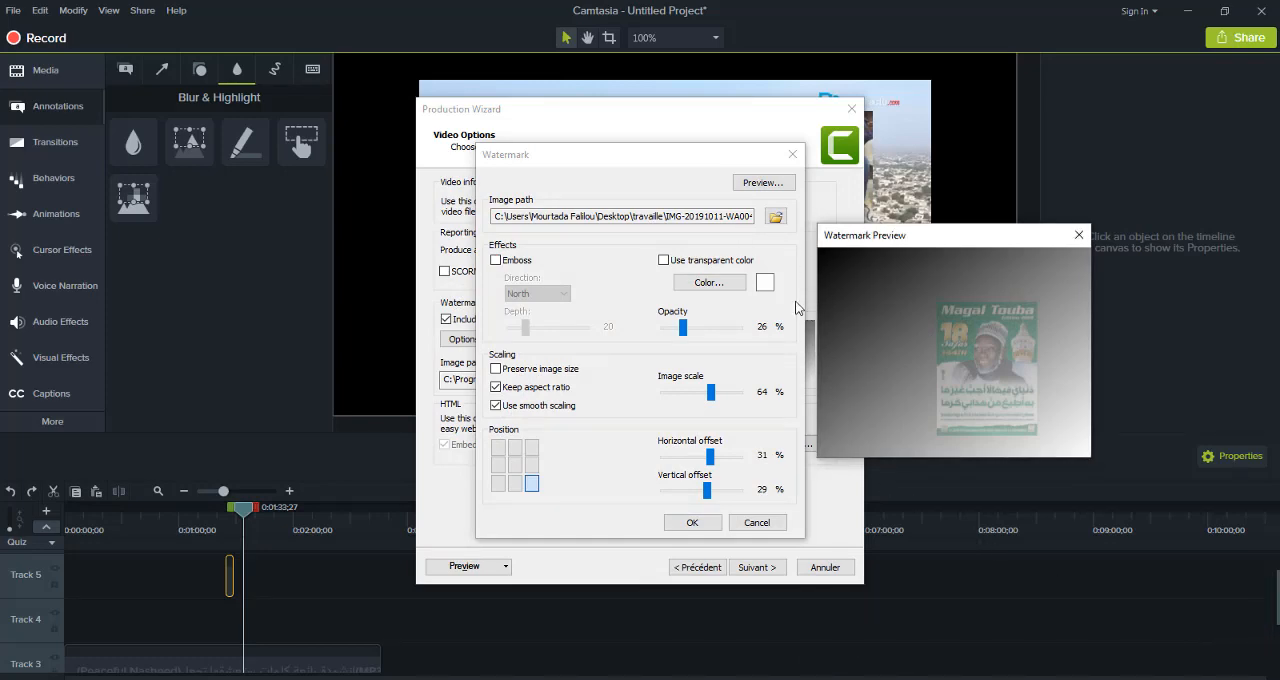
Close the watermark settings without applying them and exit the Production Wizard without producing the video
left_click(792, 157)
left_click(792, 157)
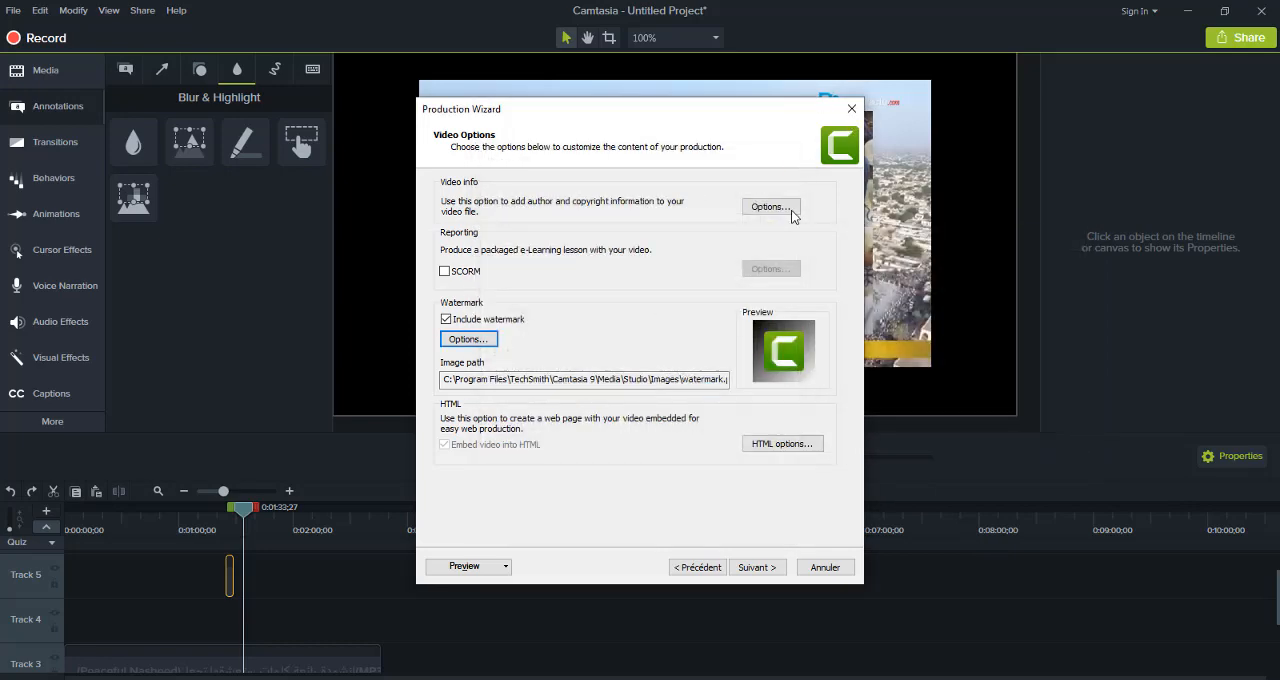
left_click(853, 108)
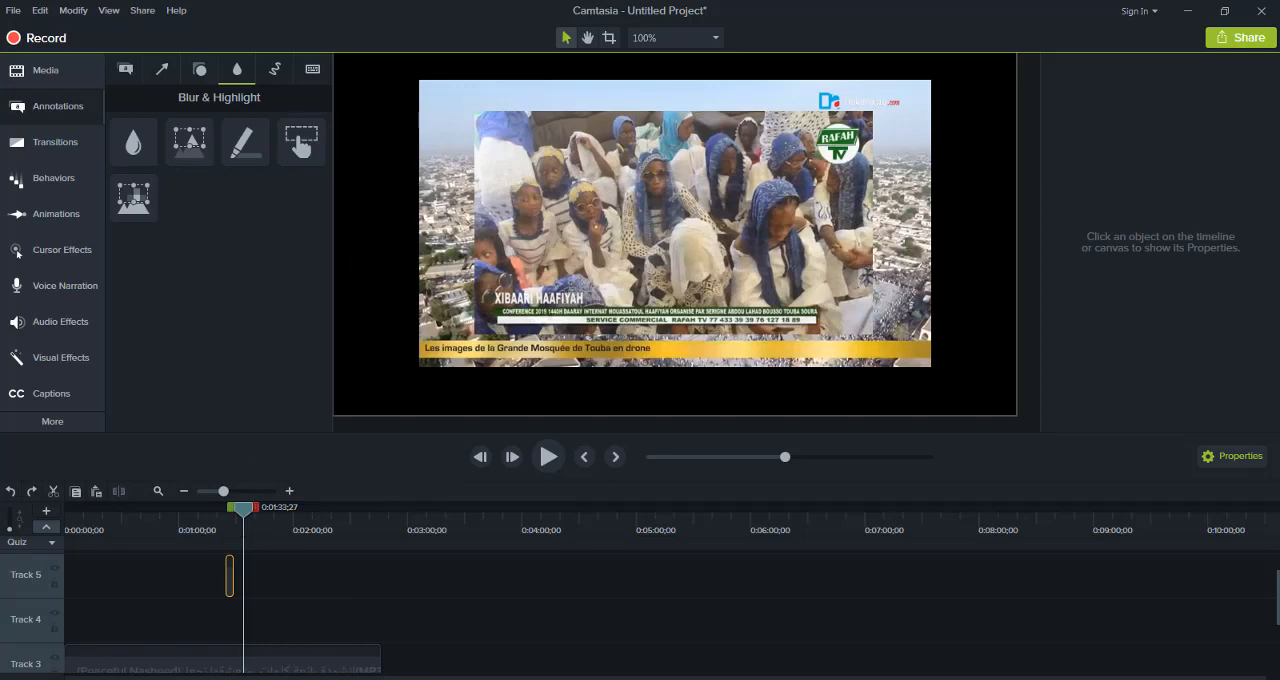
mouse_move(403, 679)
mouse_move(834, 679)
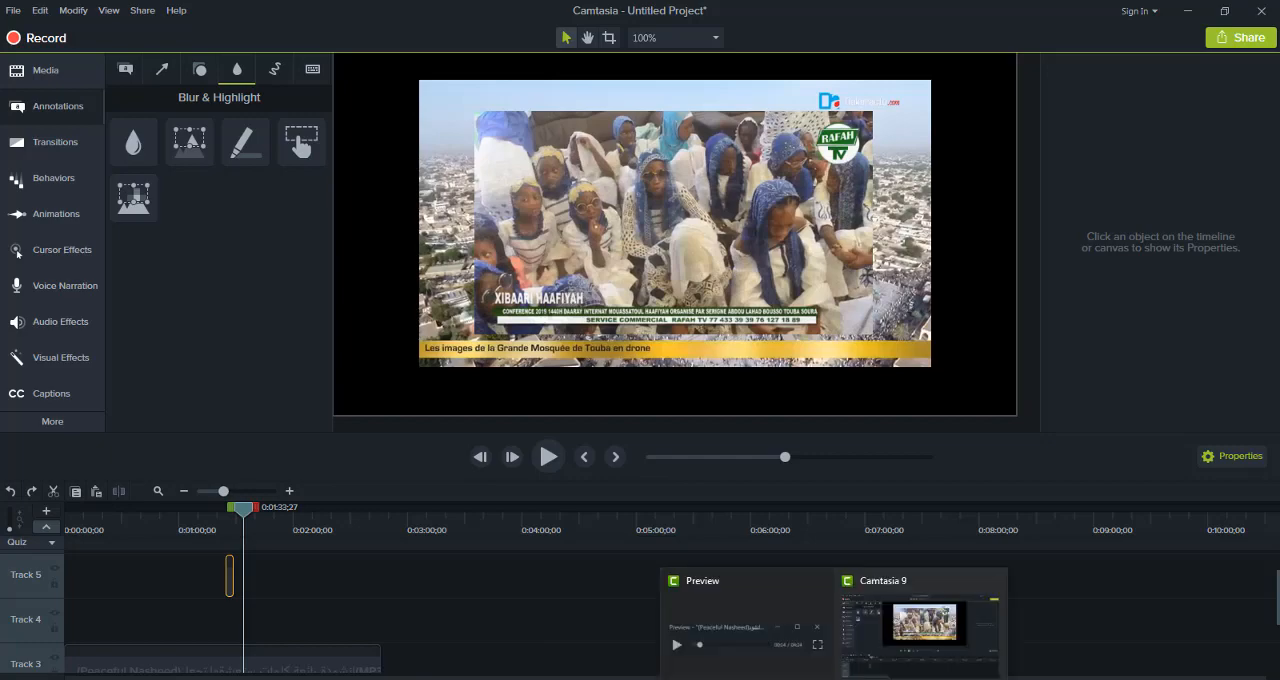
left_click(728, 679)
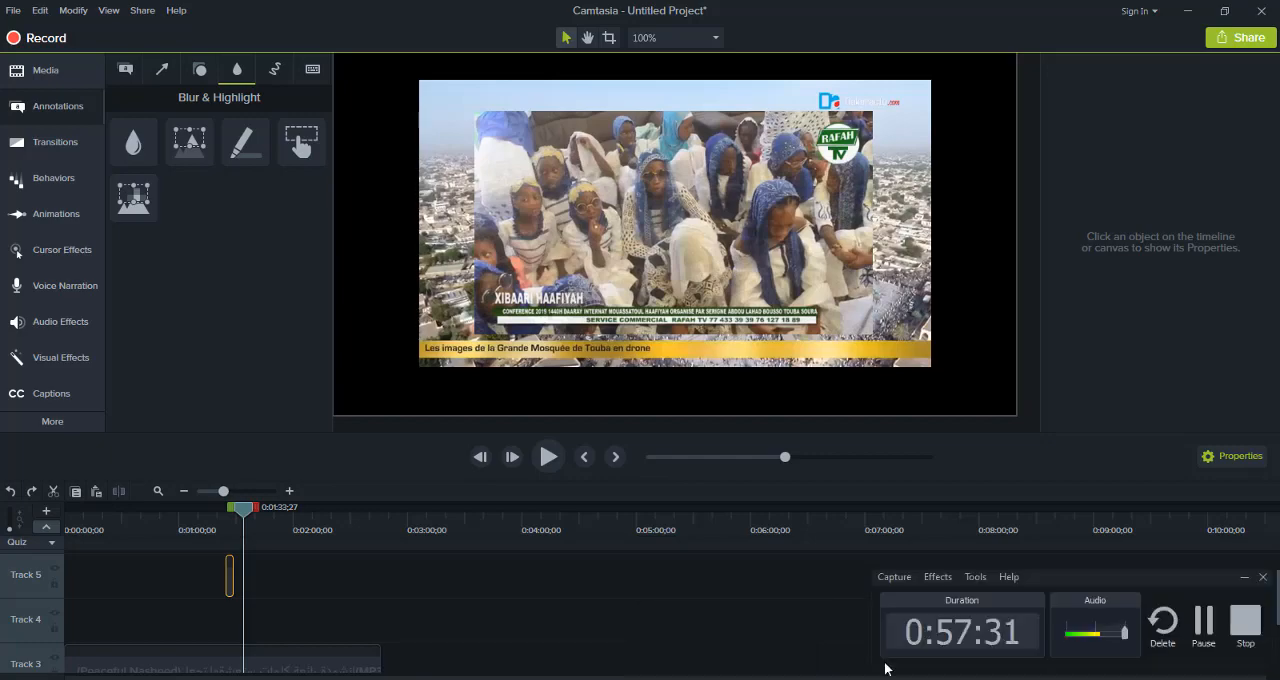